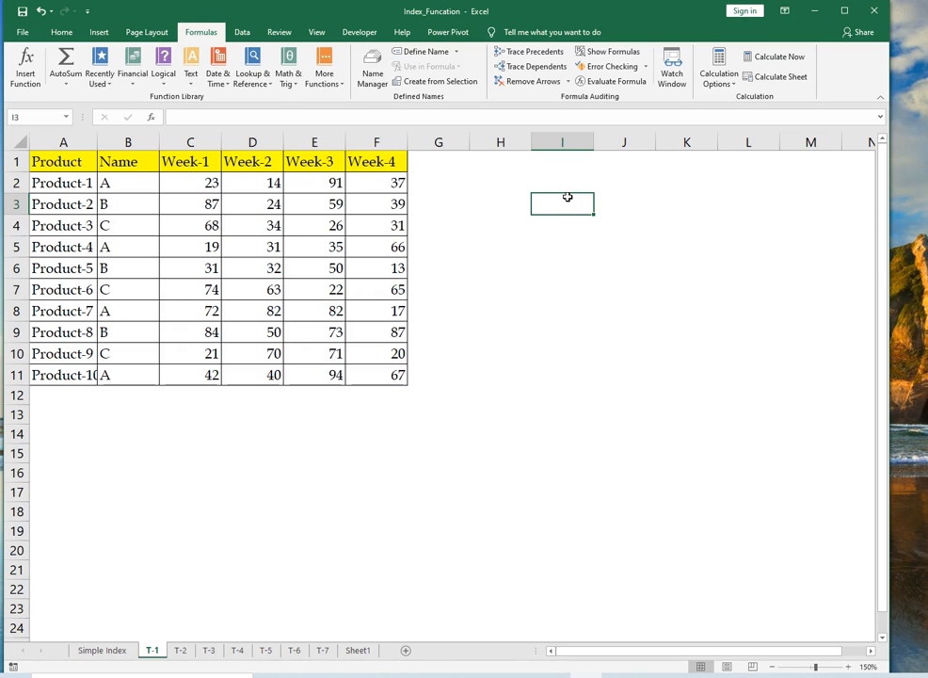
pyautogui.press('Left')
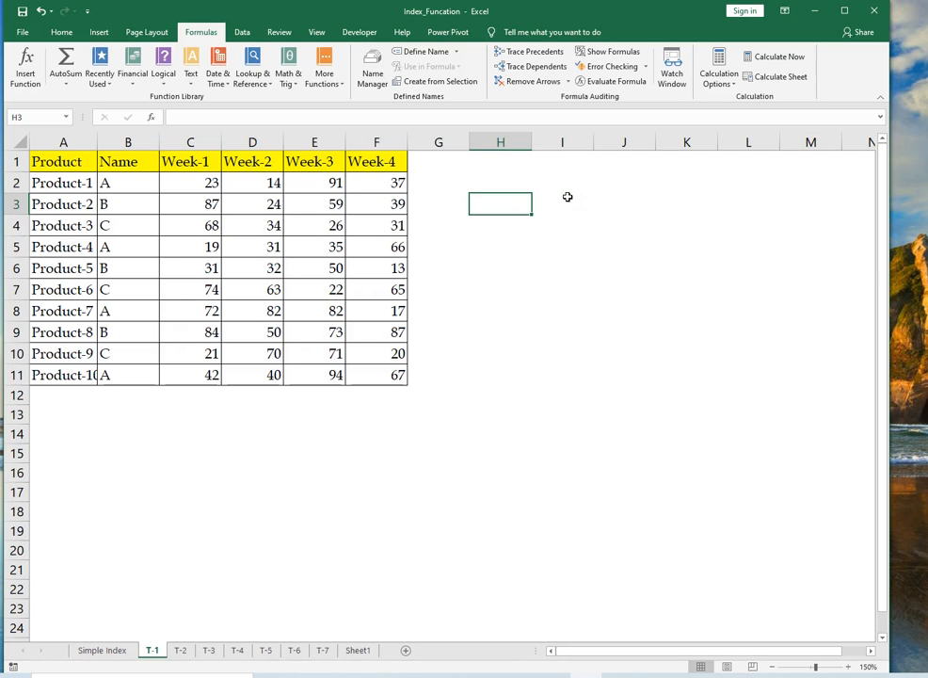
pyautogui.write('=')
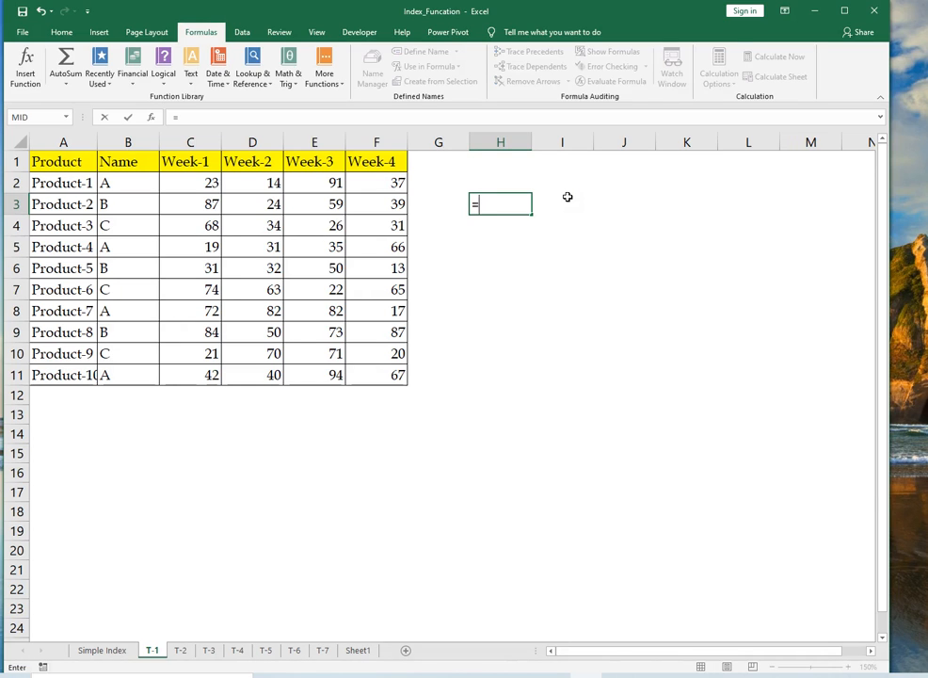
pyautogui.press('Escape')
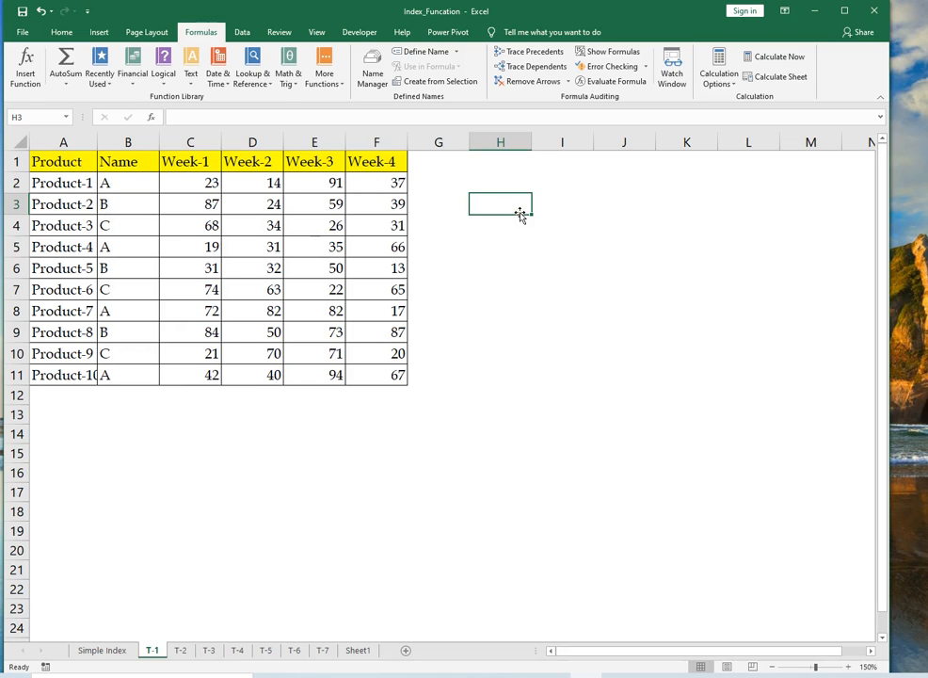
pyautogui.click(651, 675)
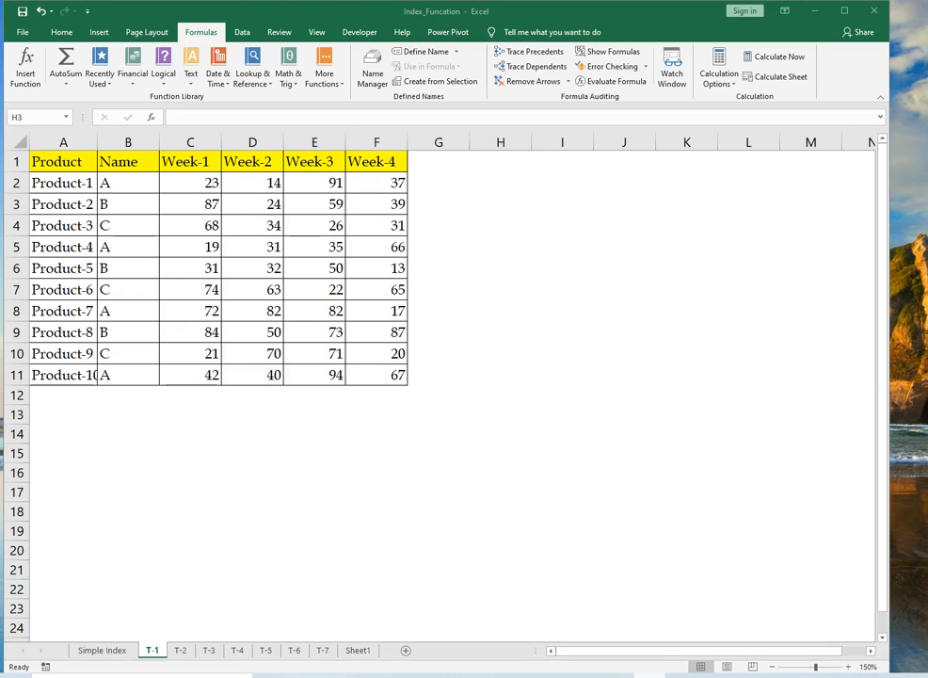
pyautogui.click(439, 179)
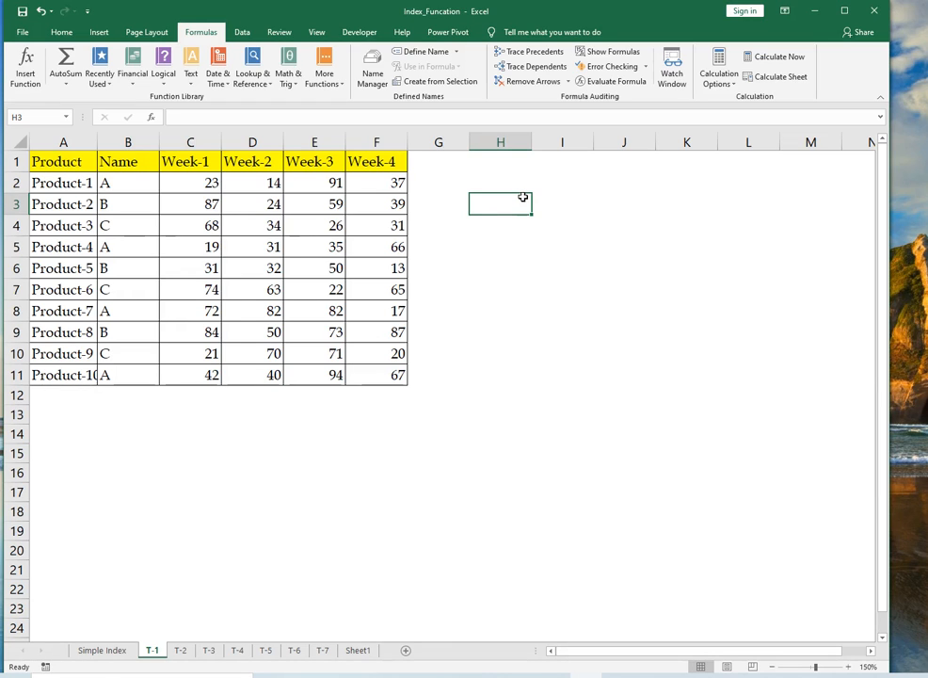
# Step: Try an INDEX formula in cell H2 with B2:F11 as its array, and discard the entry
pyautogui.press('Up')
pyautogui.write('=')
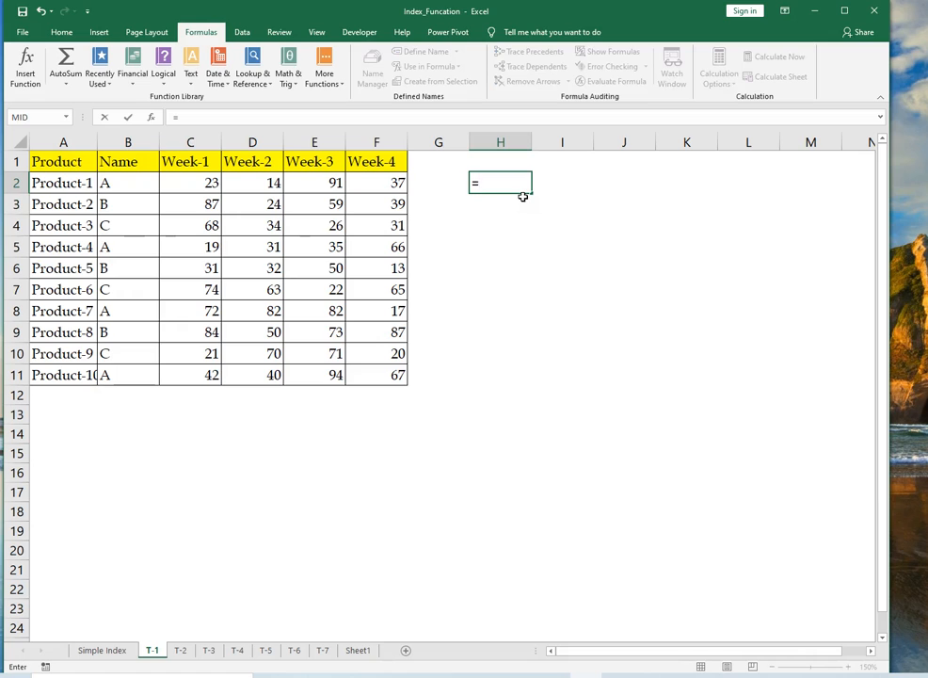
pyautogui.write('in')
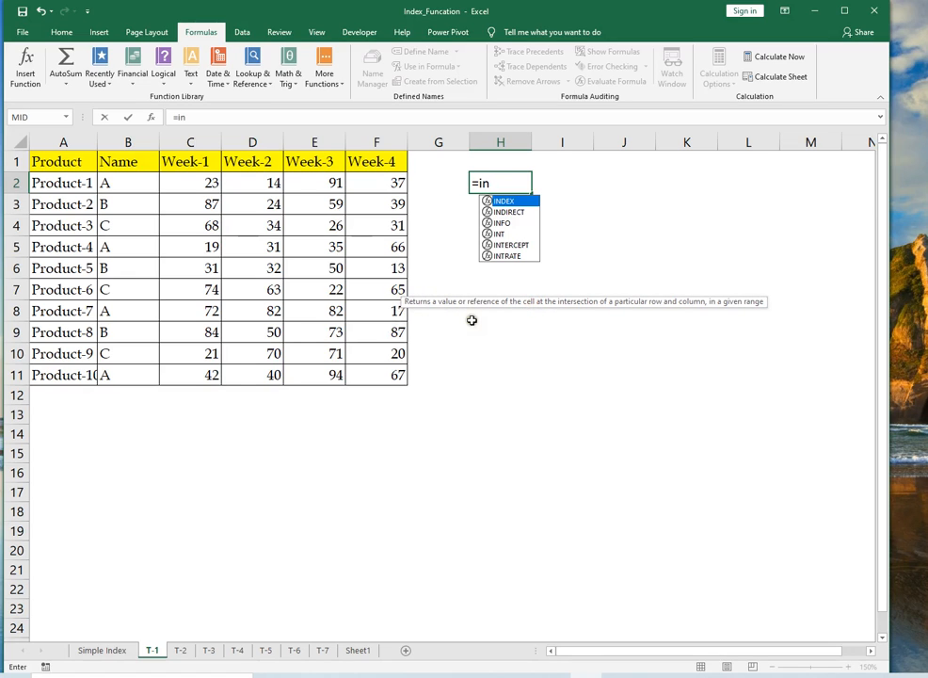
pyautogui.click(104, 655)
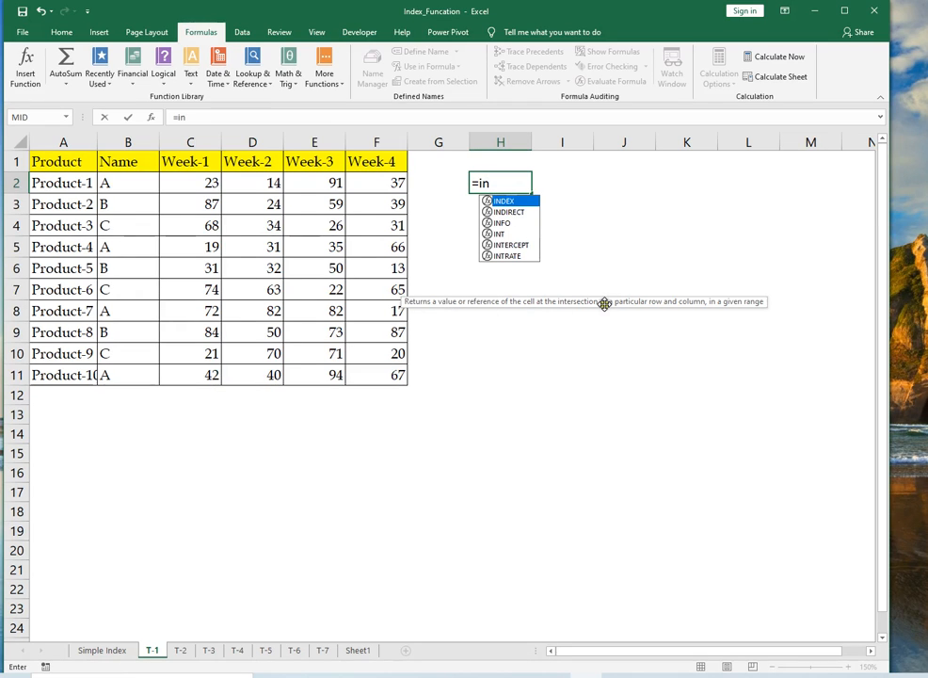
pyautogui.click(498, 202)
pyautogui.doubleClick(497, 201)
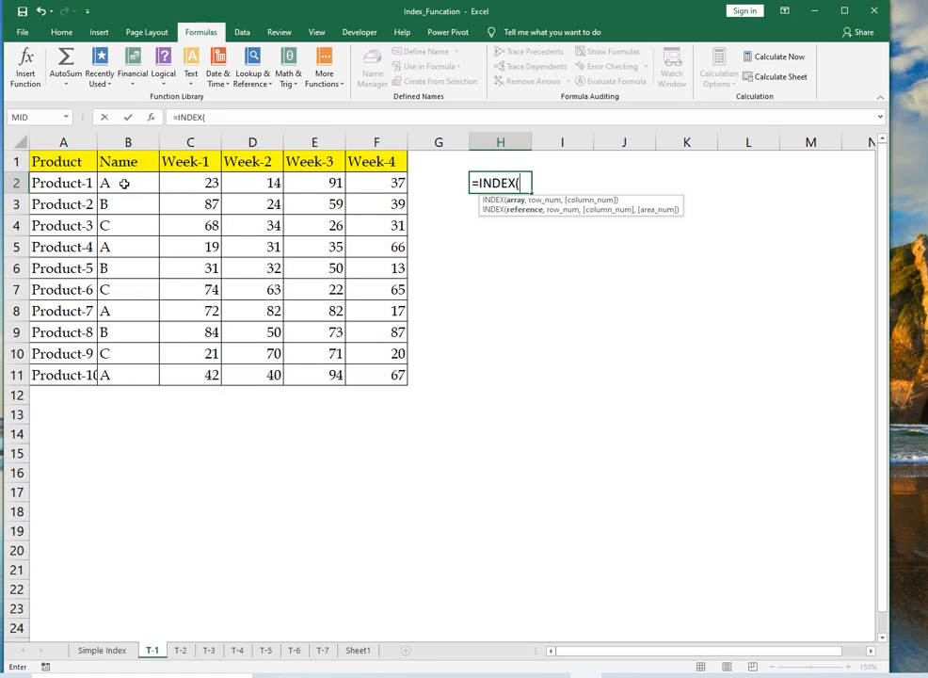
pyautogui.click(124, 183)
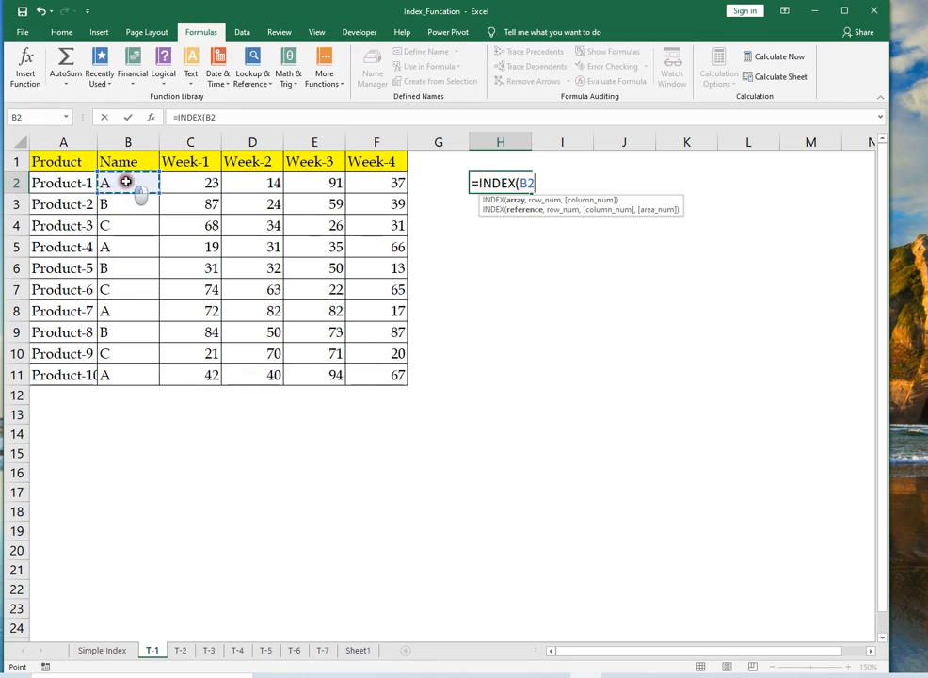
pyautogui.moveTo(125, 181); pyautogui.dragTo(388, 377)
pyautogui.moveTo(131, 182); pyautogui.dragTo(369, 365)
pyautogui.click(113, 188)
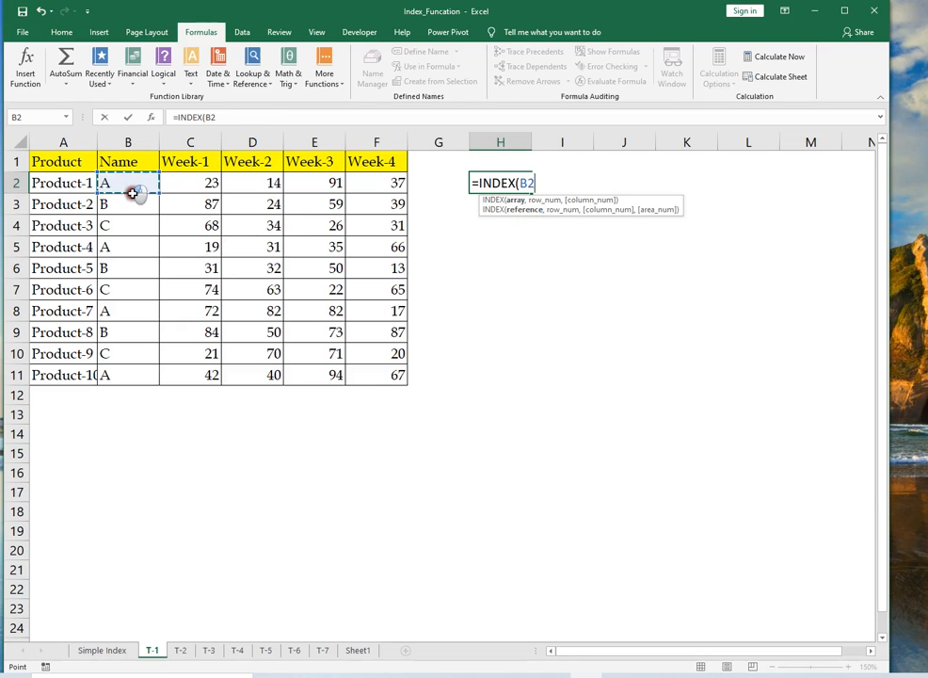
pyautogui.moveTo(131, 193); pyautogui.dragTo(356, 373)
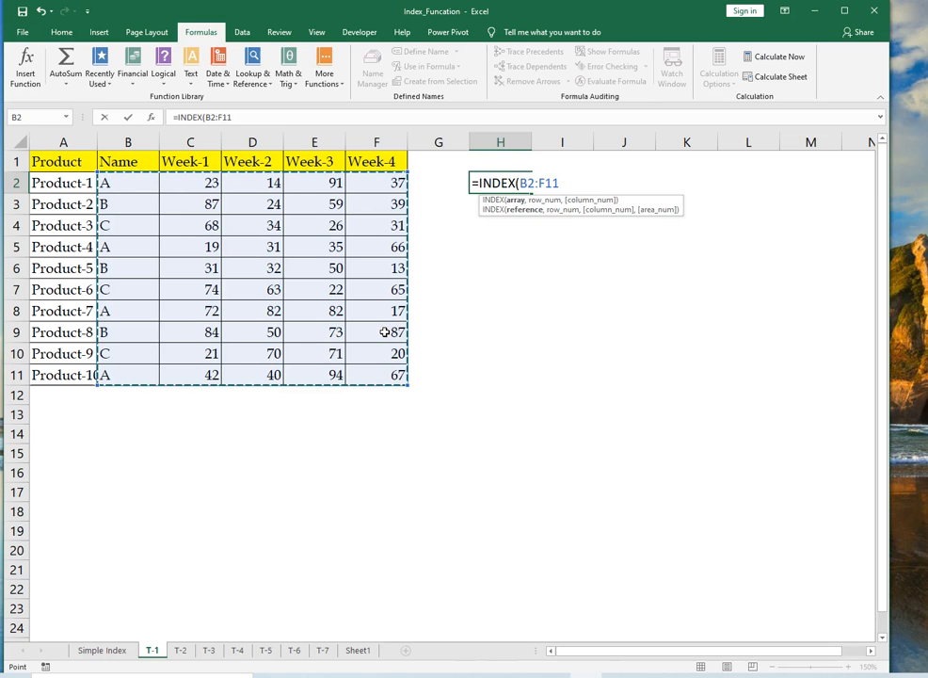
pyautogui.press('Escape')
# Step: Convert the data range A1:F11 into an Excel table with headers
pyautogui.click(110, 183)
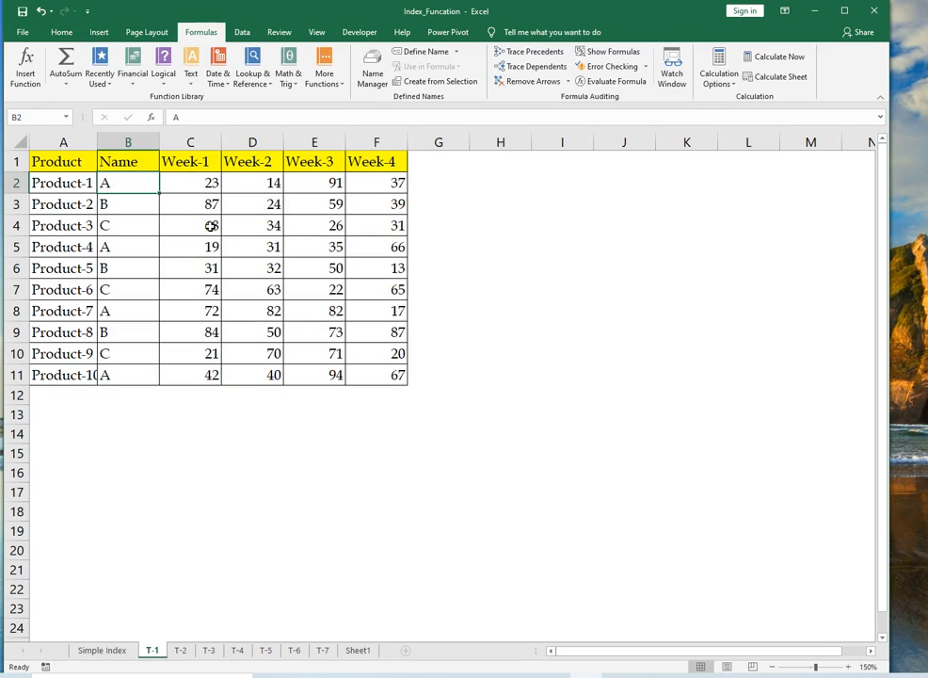
pyautogui.hotkey('ctrl', 't')
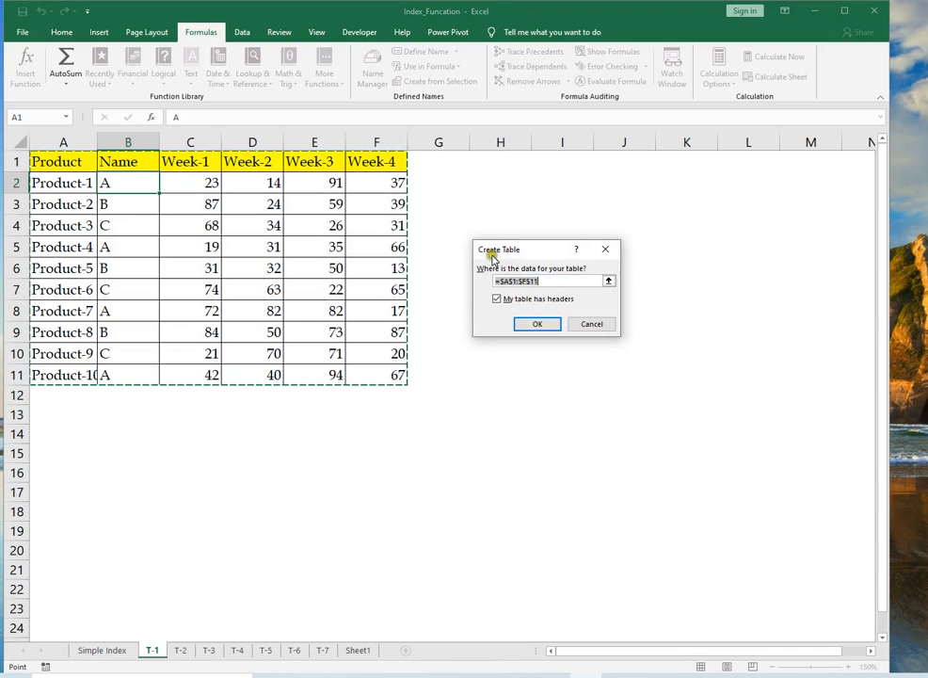
pyautogui.click(556, 332)
pyautogui.click(271, 228)
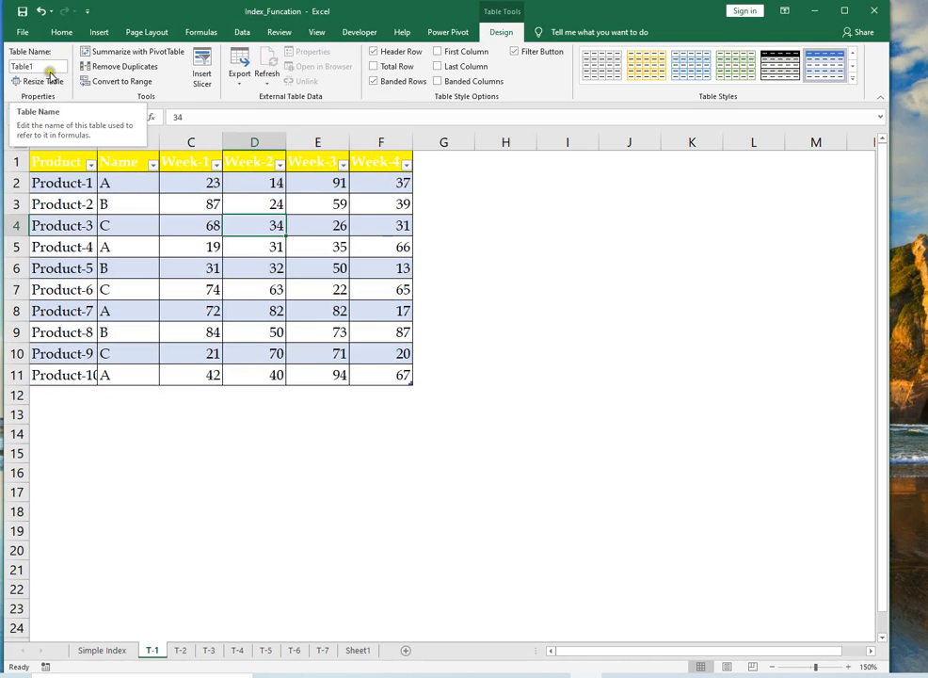
# Step: Try an INDEX formula in cell H3 with Table1 as its array, and discard the entry
pyautogui.click(499, 200)
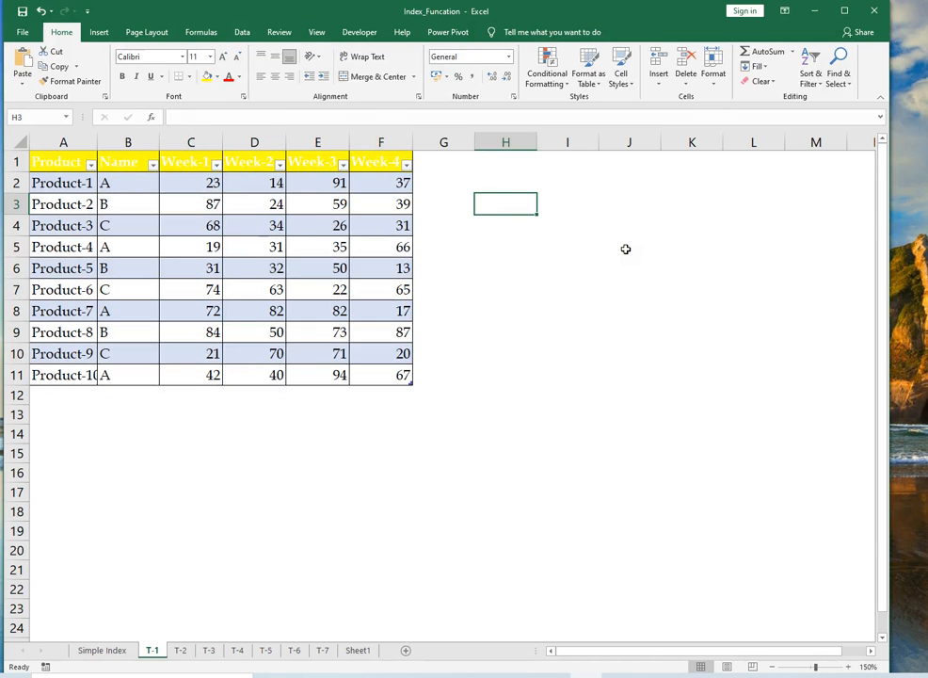
pyautogui.write('=INDEX(')
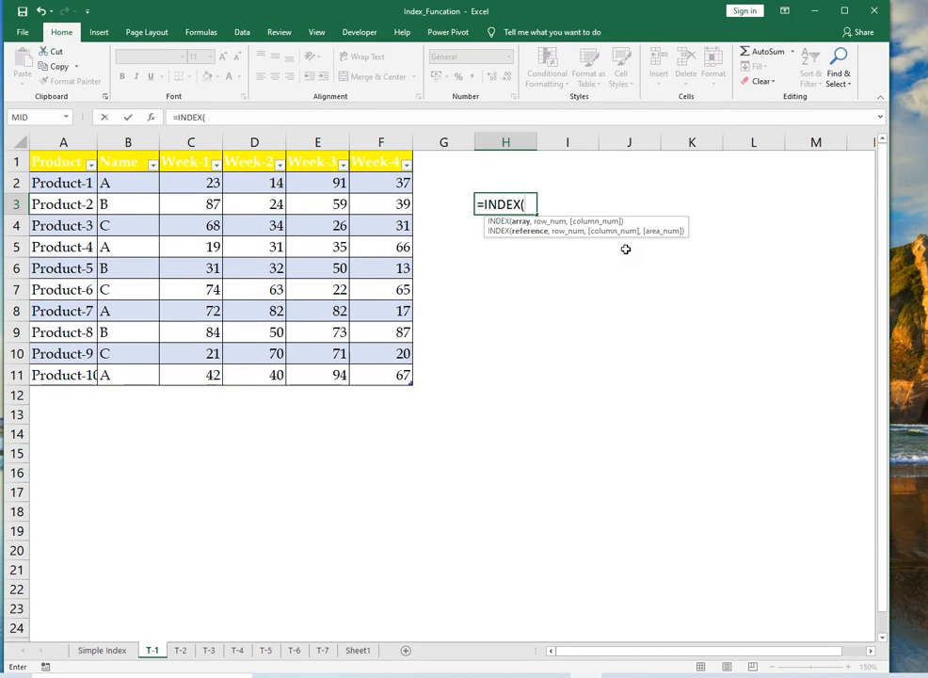
pyautogui.write('ta')
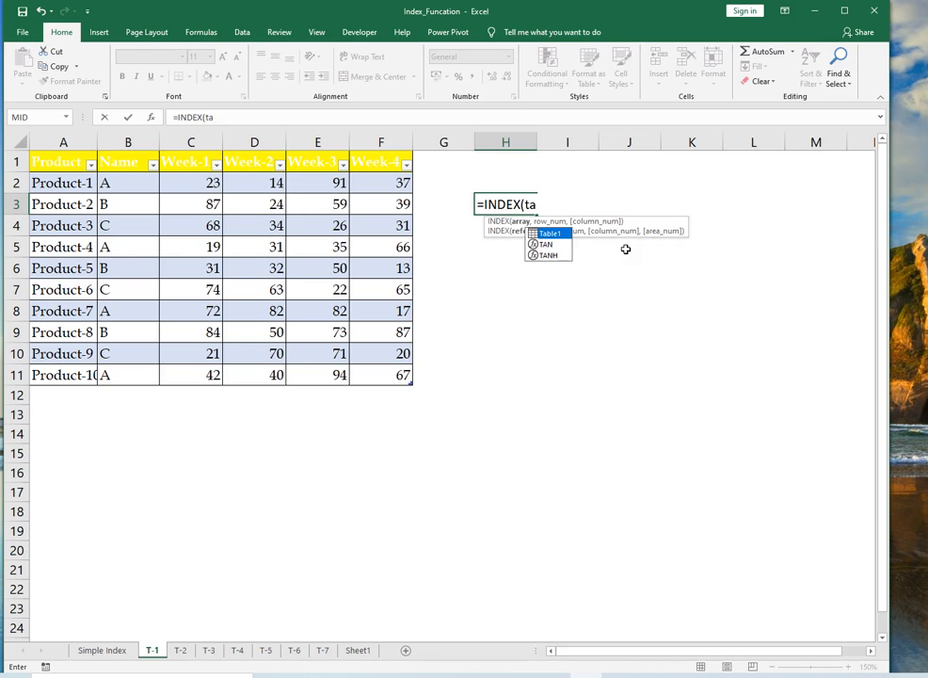
pyautogui.press('Tab')
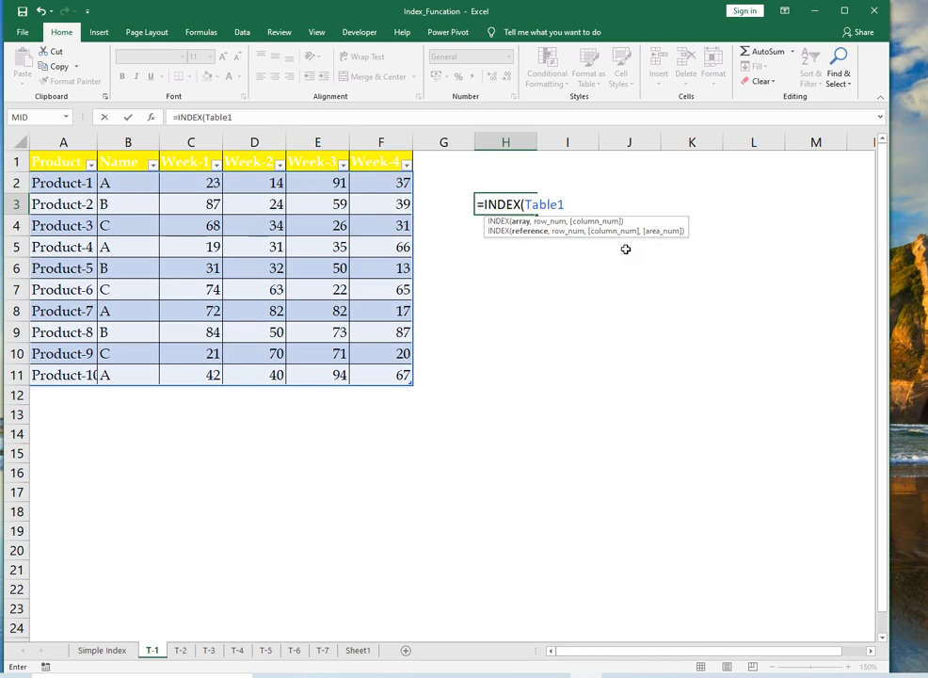
pyautogui.press('Escape')
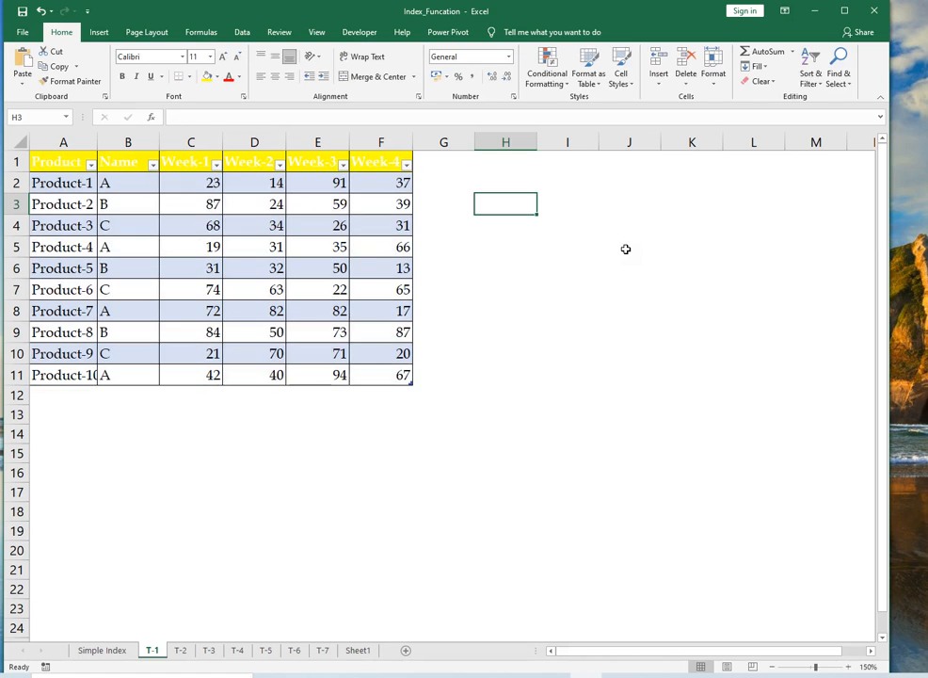
# Step: Convert the product table back to a normal range
pyautogui.click(393, 229)
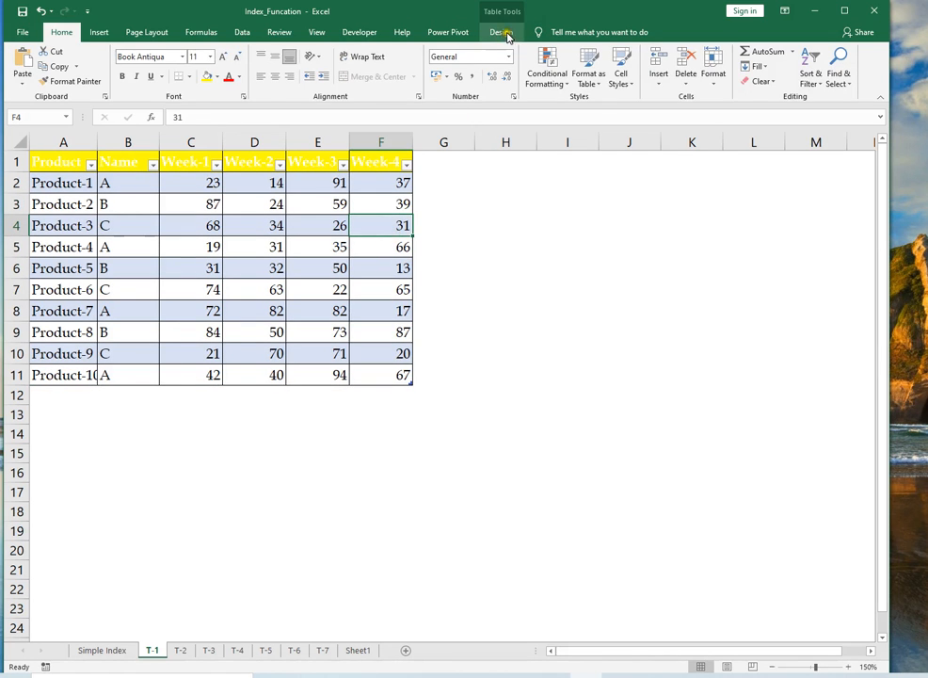
pyautogui.click(504, 33)
pyautogui.click(141, 83)
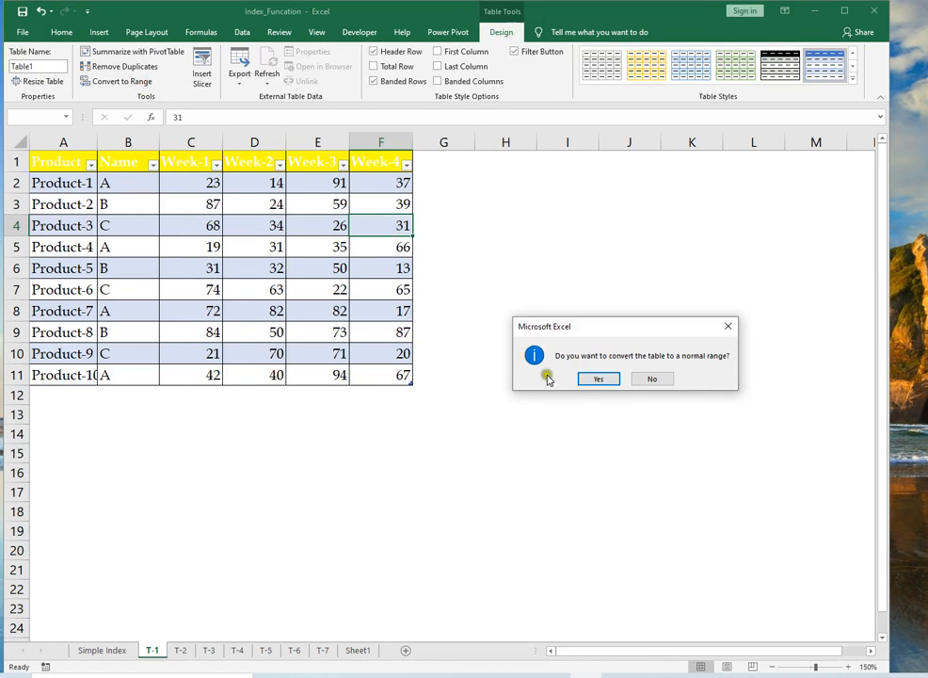
pyautogui.click(588, 379)
pyautogui.click(381, 263)
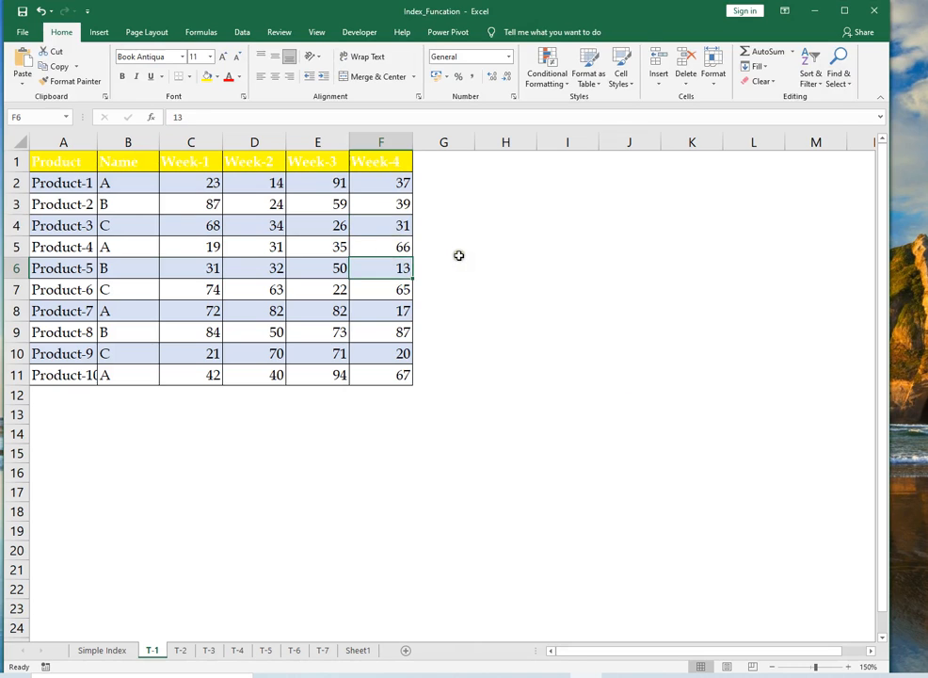
# Step: Undo the conversion to a normal range and the table creation before it
pyautogui.hotkey('ctrl', 'z')
pyautogui.hotkey('ctrl', 'z')
pyautogui.click(326, 200)
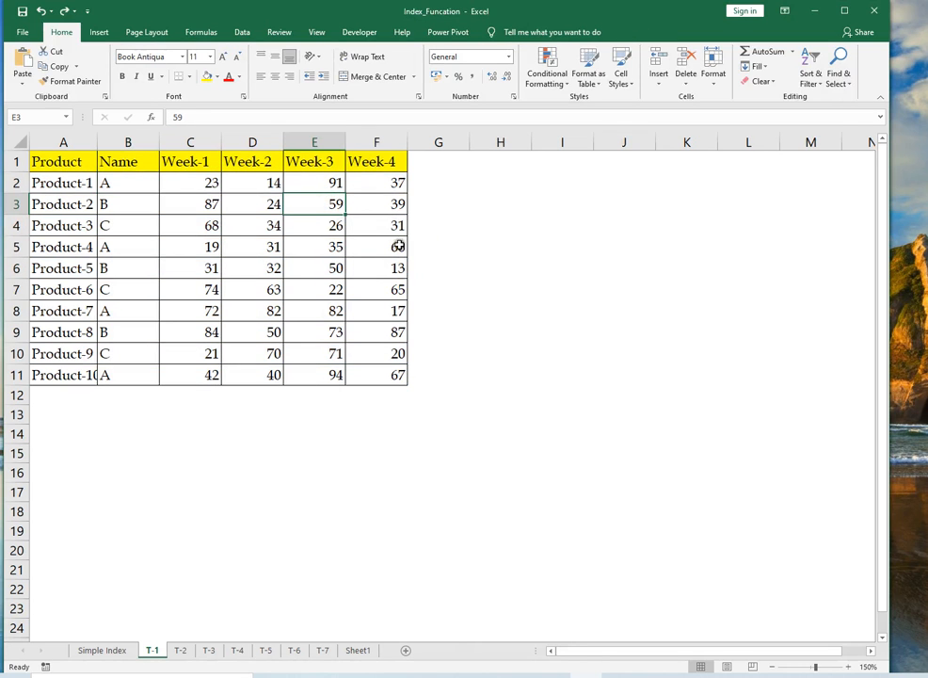
# Step: Start an INDEX formula in cell H3
pyautogui.click(485, 222)
pyautogui.click(509, 198)
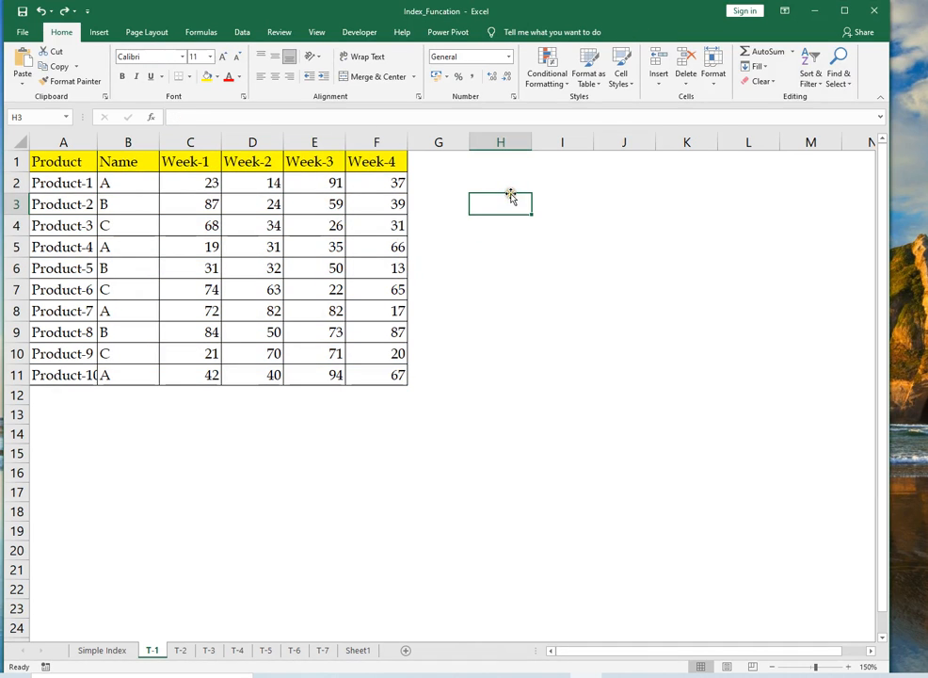
pyautogui.write('=in')
pyautogui.press('Tab')
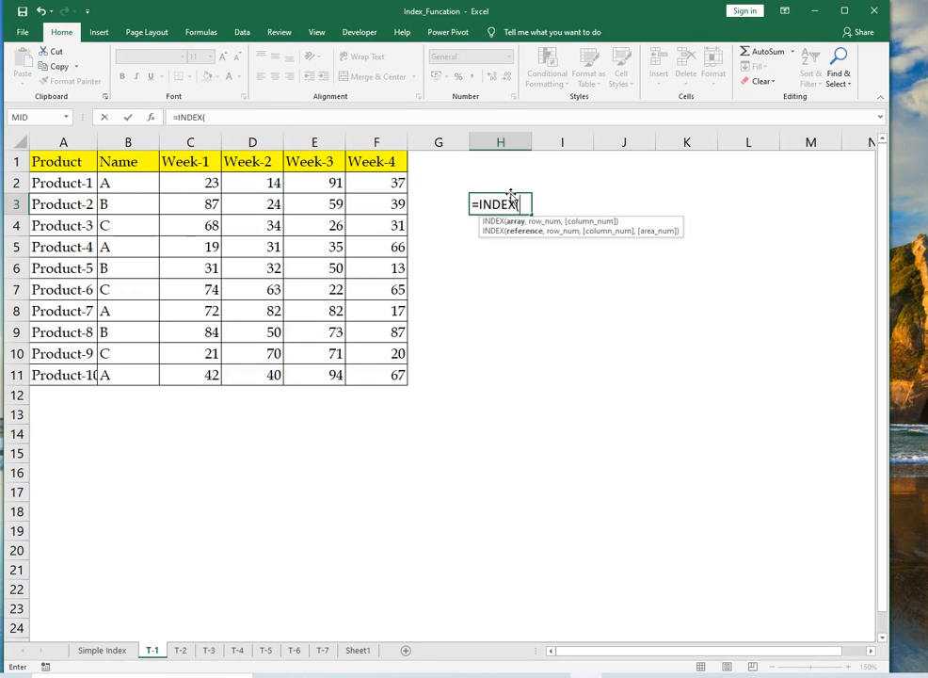
# Step: Set the formula's array to A1:F11, the whole data block including its headers
pyautogui.press('Left')
pyautogui.press('Left')
pyautogui.press('Left')
pyautogui.press('Left')
pyautogui.press('Left')
pyautogui.press('Left')
pyautogui.press('Left')
pyautogui.press('Up')
pyautogui.press('Up')
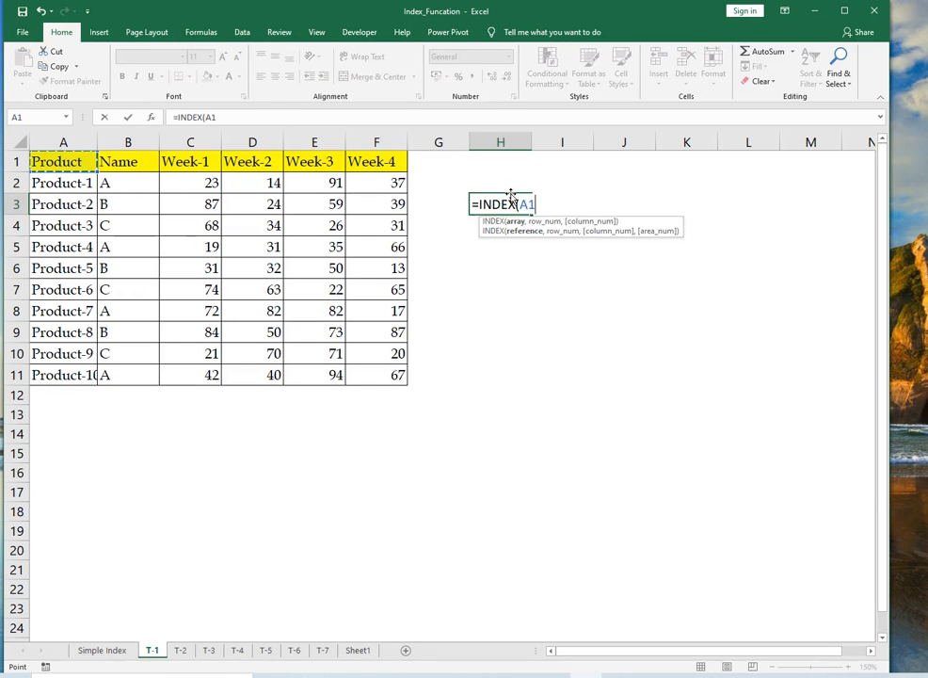
pyautogui.hotkey('ctrl', 'shift', 'Right')
pyautogui.hotkey('ctrl', 'shift', 'Down')
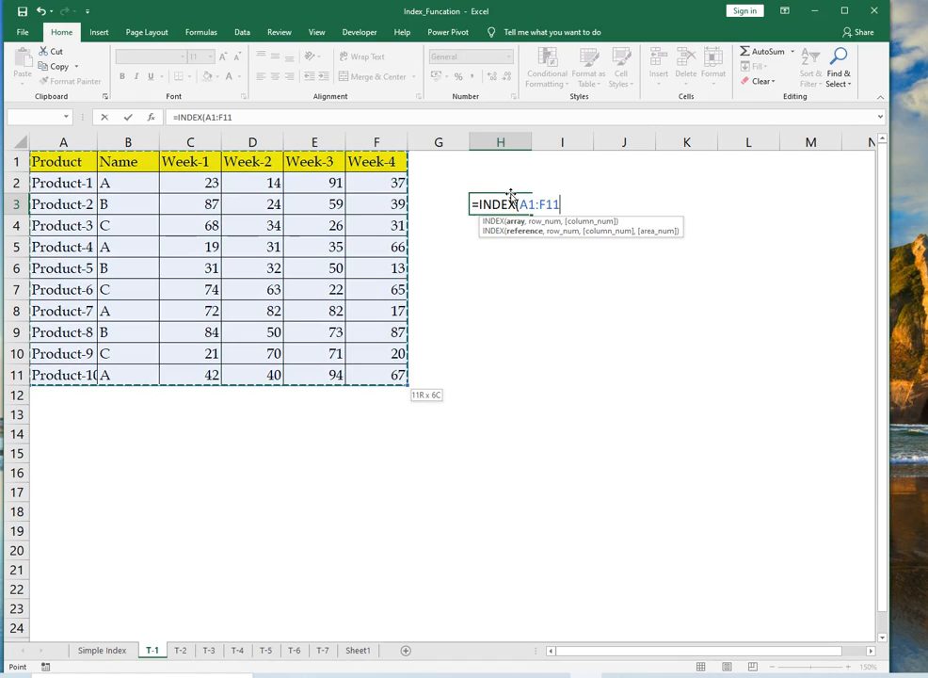
# Step: Change the formula's array to B2:F11, leaving out the headers and the product column
pyautogui.press('Right')
pyautogui.press('Down')
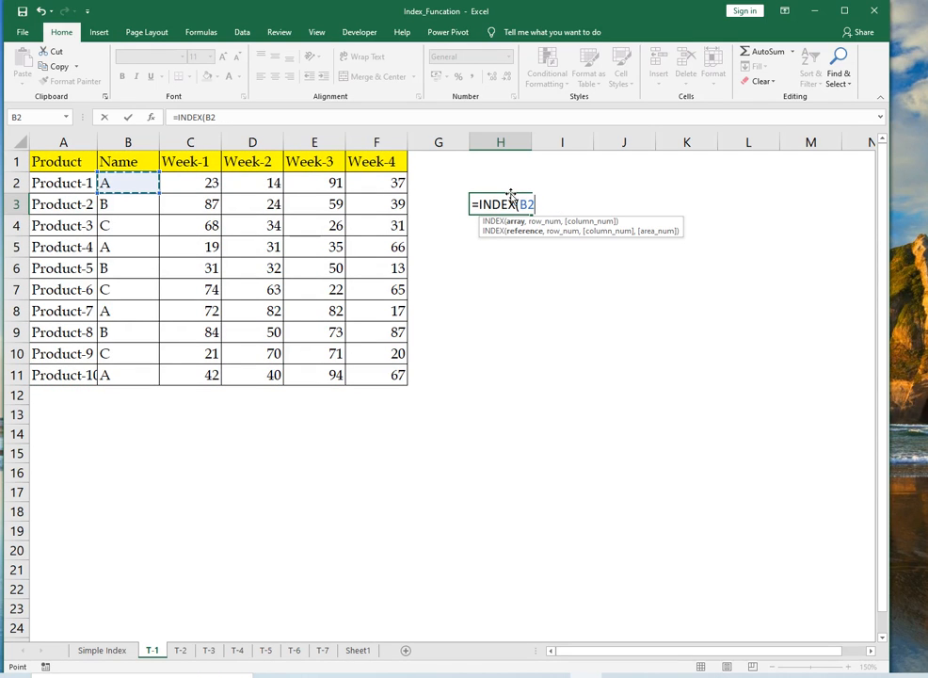
pyautogui.hotkey('ctrl', 'shift', 'Right')
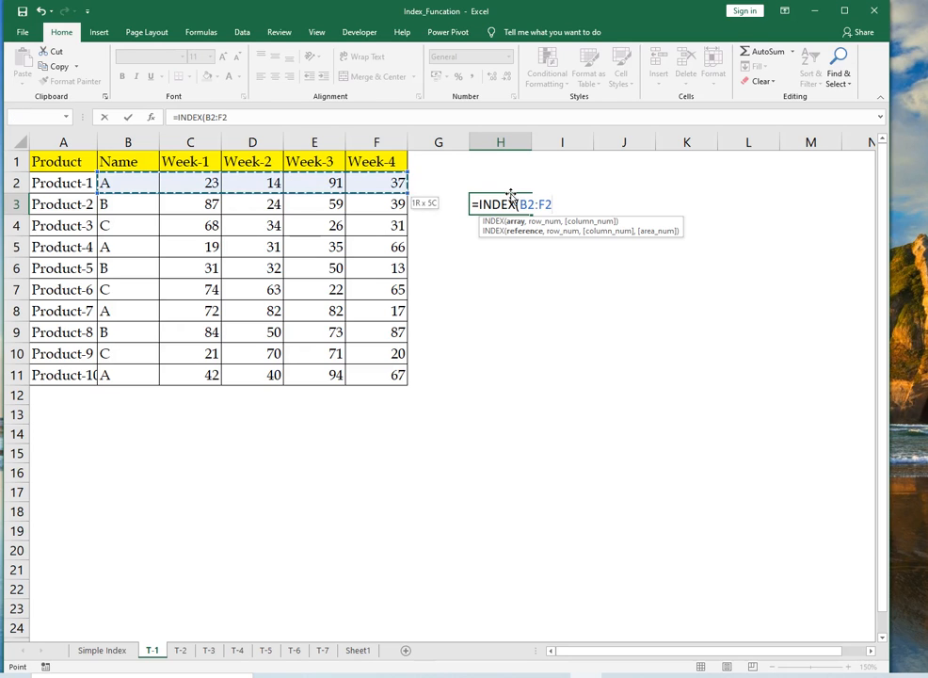
pyautogui.hotkey('ctrl', 'shift', 'Down')
# Step: Change the formula's array to A2:F11, covering all columns without the header row
pyautogui.press('Left')
pyautogui.press('Up')
pyautogui.press('Down')
pyautogui.hotkey('ctrl', 'shift', 'Right')
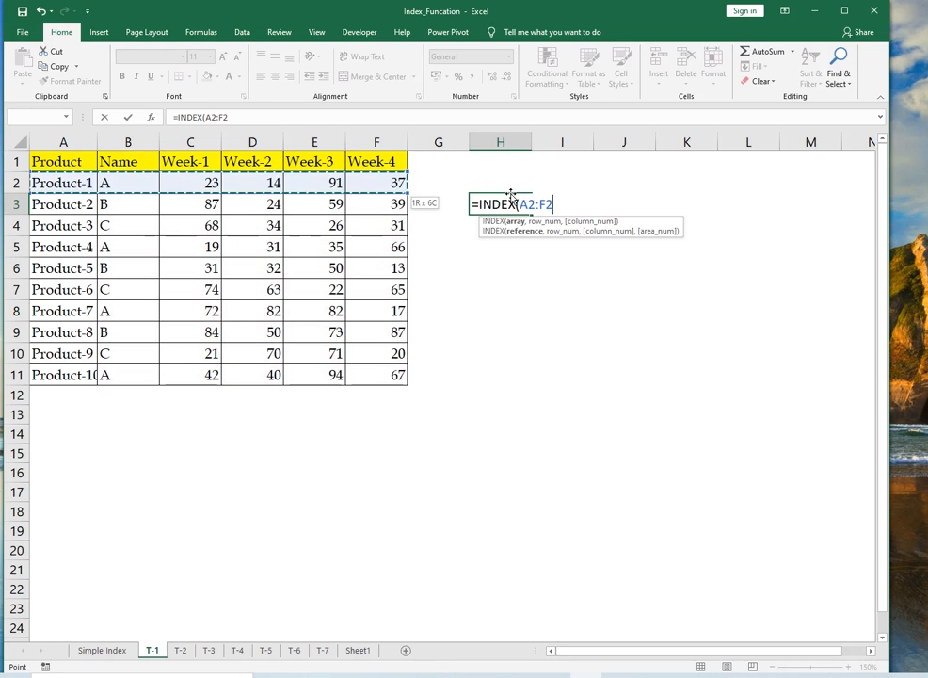
pyautogui.hotkey('ctrl', 'shift', 'Down')
# Step: Change the formula's array to C2:F11, covering only the weekly figures
pyautogui.press('Right')
pyautogui.press('Right')
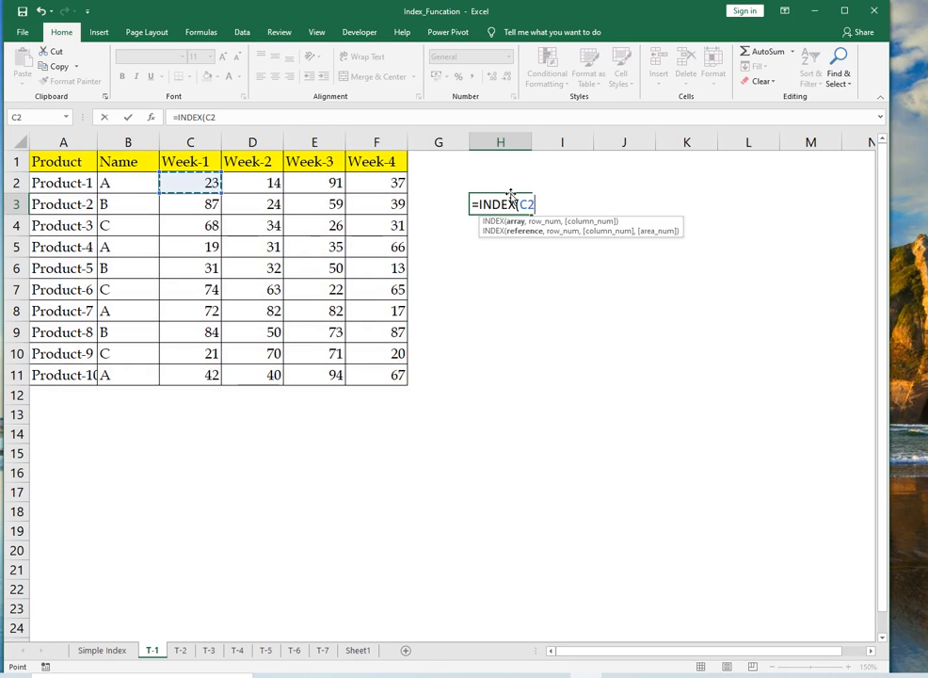
pyautogui.hotkey('ctrl', 'shift', 'Right')
pyautogui.hotkey('ctrl', 'shift', 'Down')
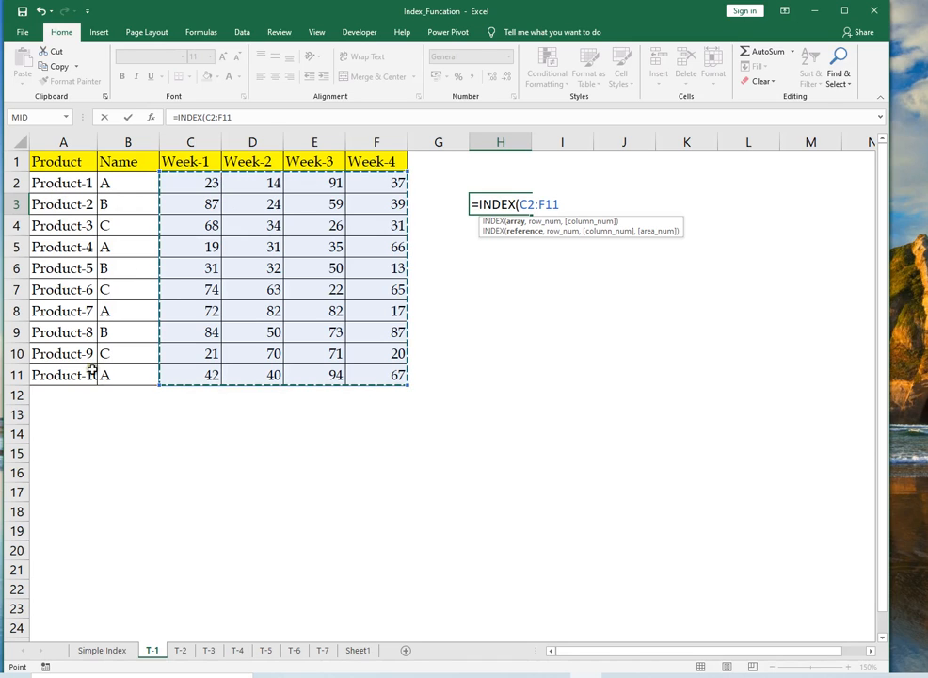
pyautogui.moveTo(62, 184); pyautogui.dragTo(67, 353)
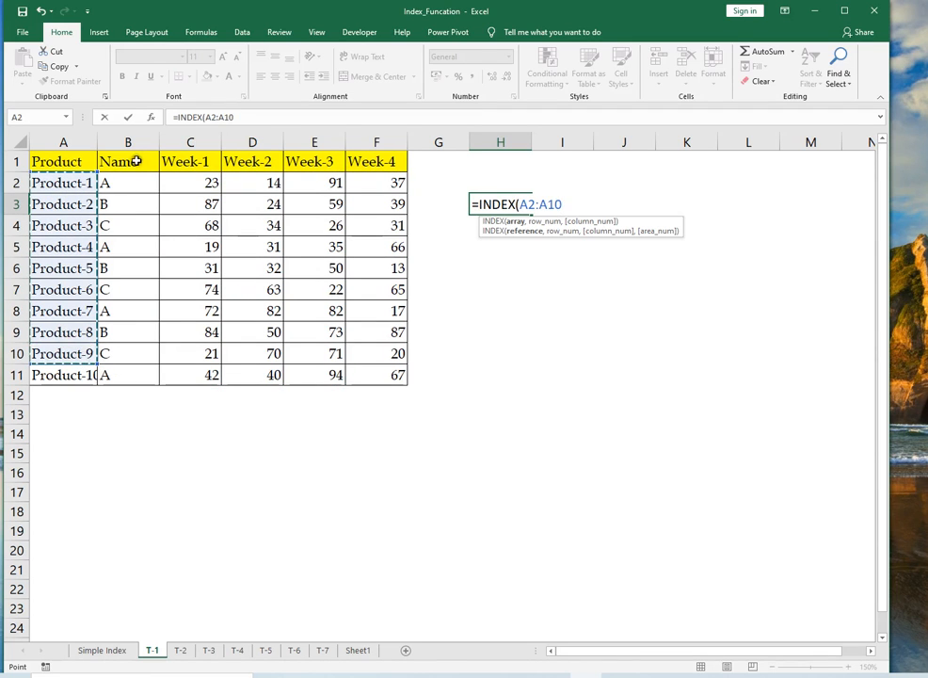
pyautogui.moveTo(133, 162); pyautogui.dragTo(423, 162)
pyautogui.click(264, 247)
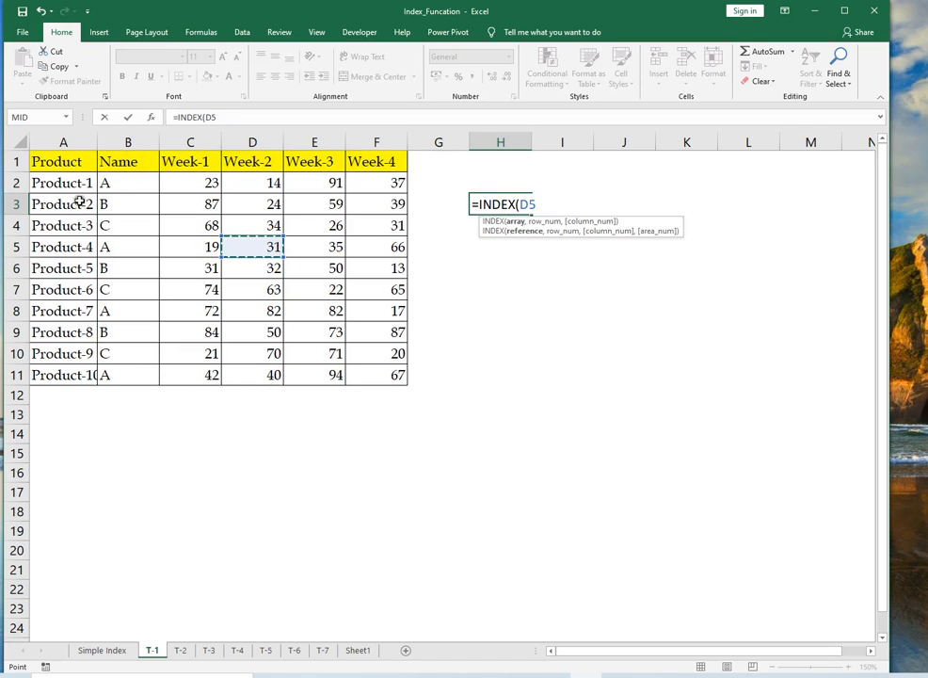
pyautogui.moveTo(61, 184); pyautogui.dragTo(71, 376)
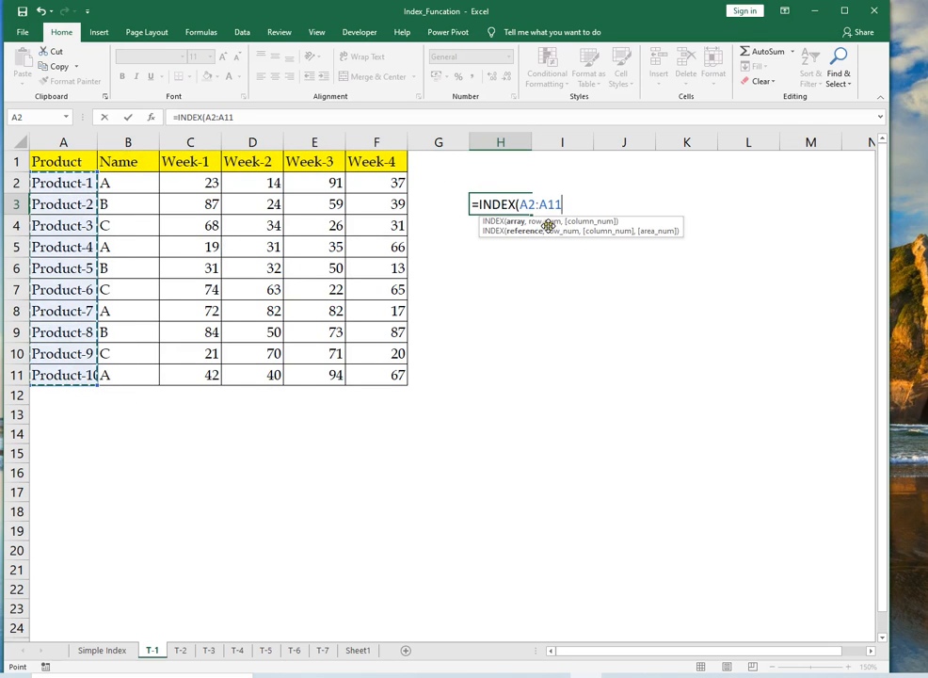
pyautogui.moveTo(69, 183); pyautogui.dragTo(60, 373)
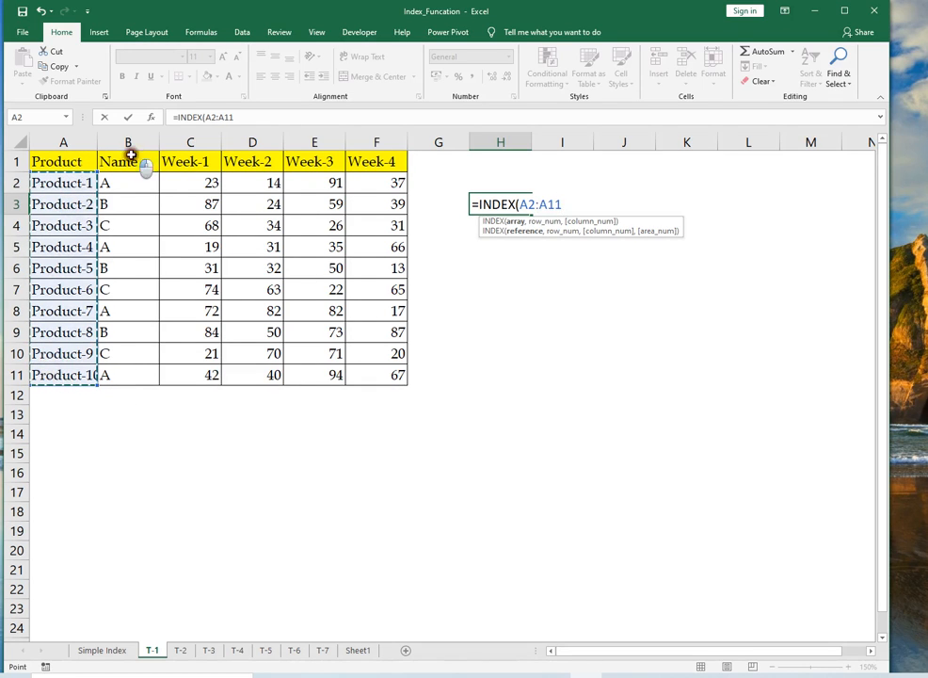
pyautogui.moveTo(130, 156); pyautogui.dragTo(297, 155)
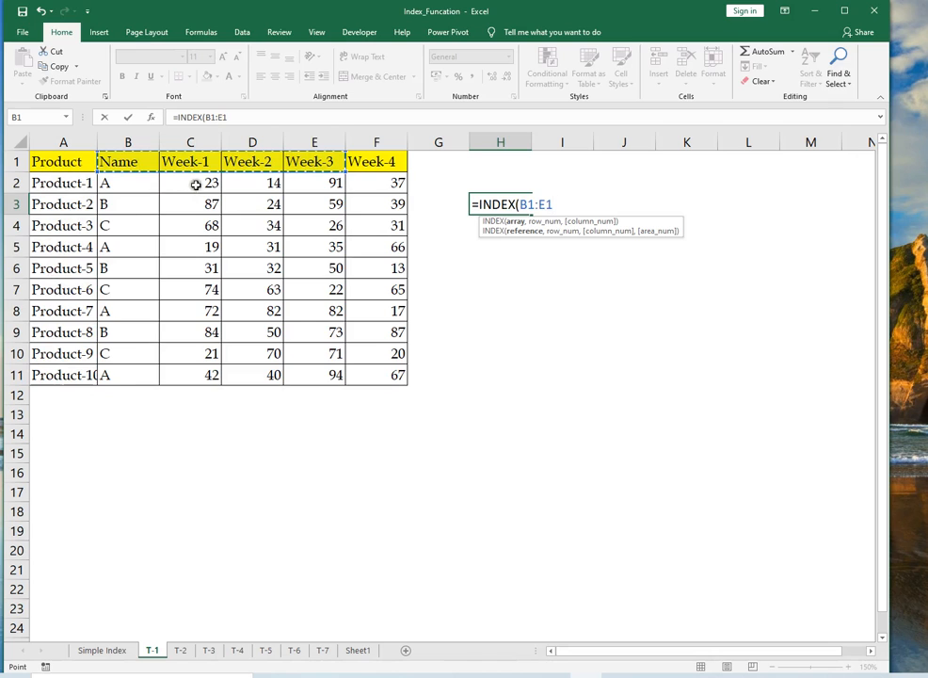
pyautogui.moveTo(196, 185); pyautogui.dragTo(361, 378)
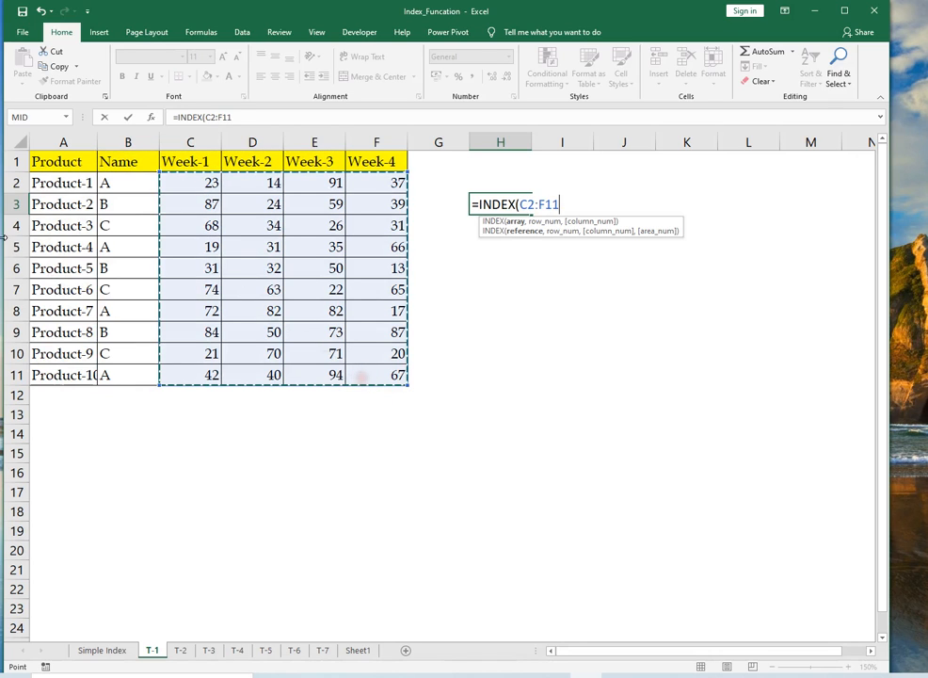
pyautogui.moveTo(113, 184); pyautogui.dragTo(129, 368)
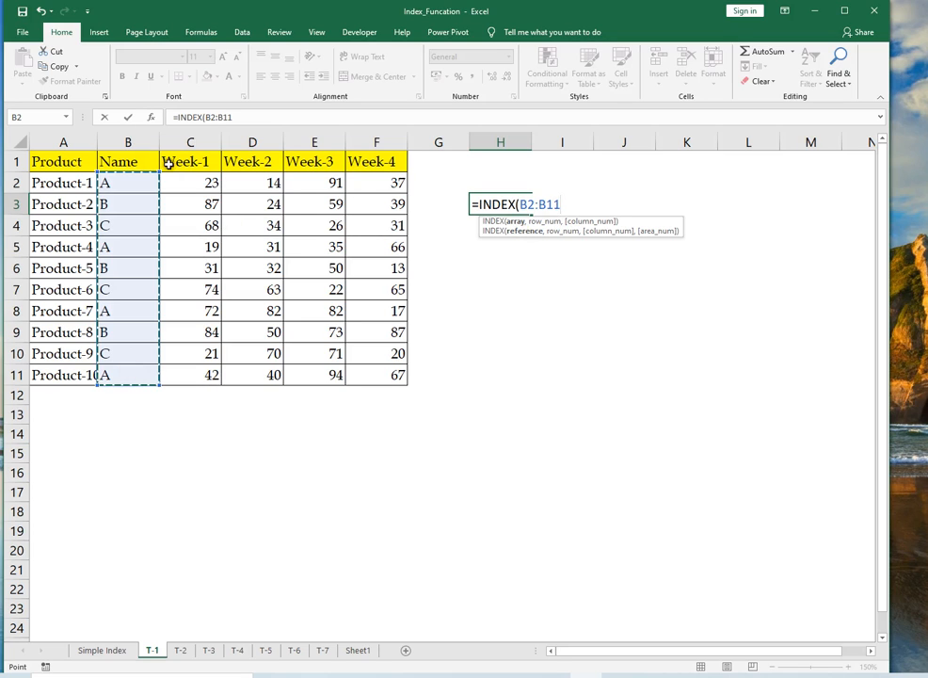
pyautogui.moveTo(62, 160); pyautogui.dragTo(363, 391)
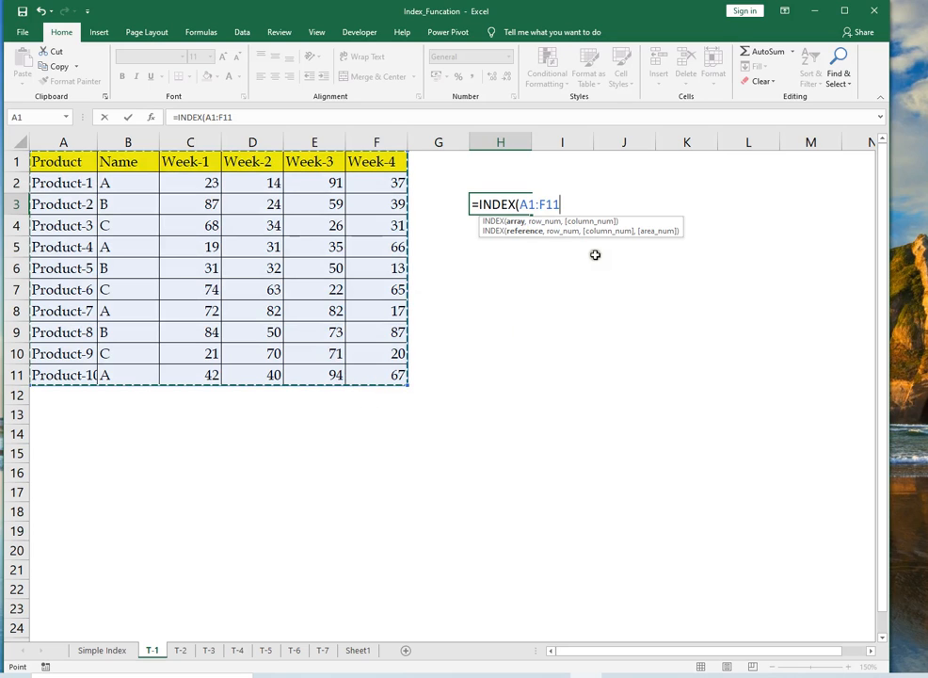
pyautogui.press('Escape')
pyautogui.click(608, 204)
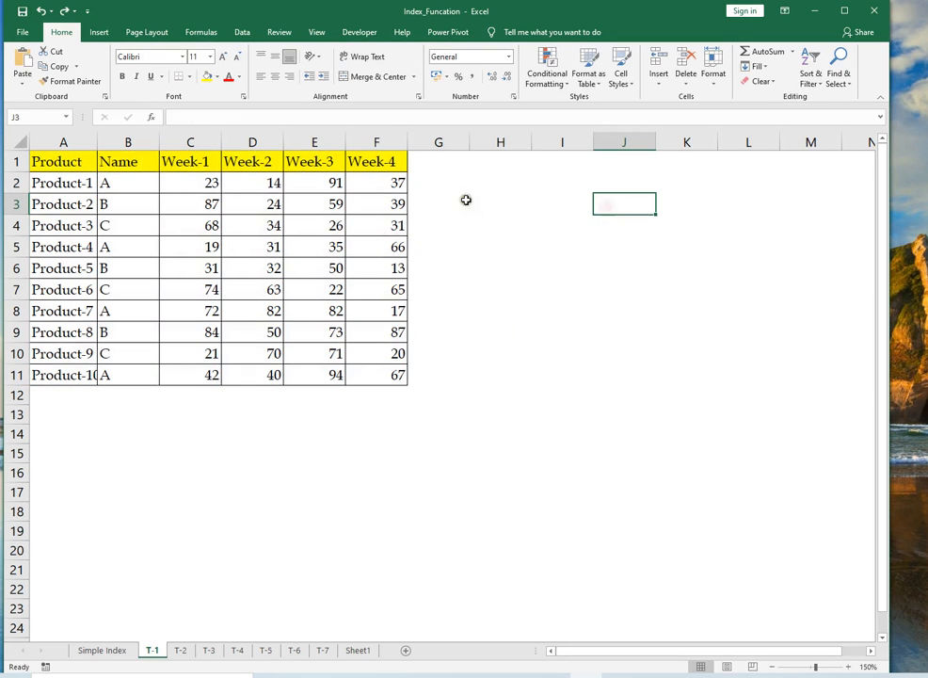
# Step: Copy the Product-3 entry from A4 into H3 and fit column H to its contents
pyautogui.click(69, 228)
pyautogui.hotkey('ctrl', 'c')
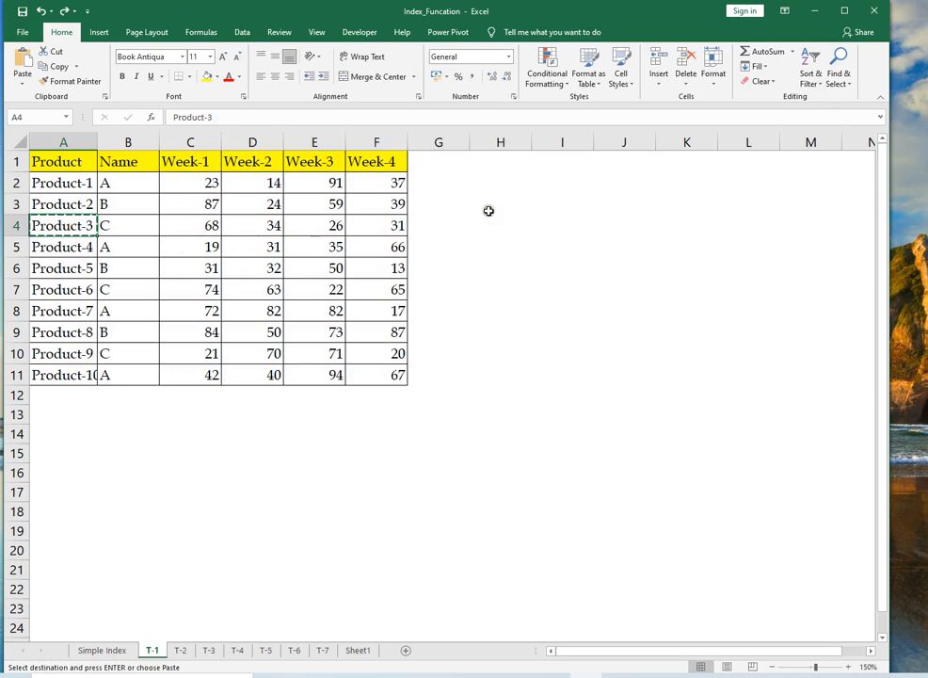
pyautogui.click(493, 205)
pyautogui.press('Return')
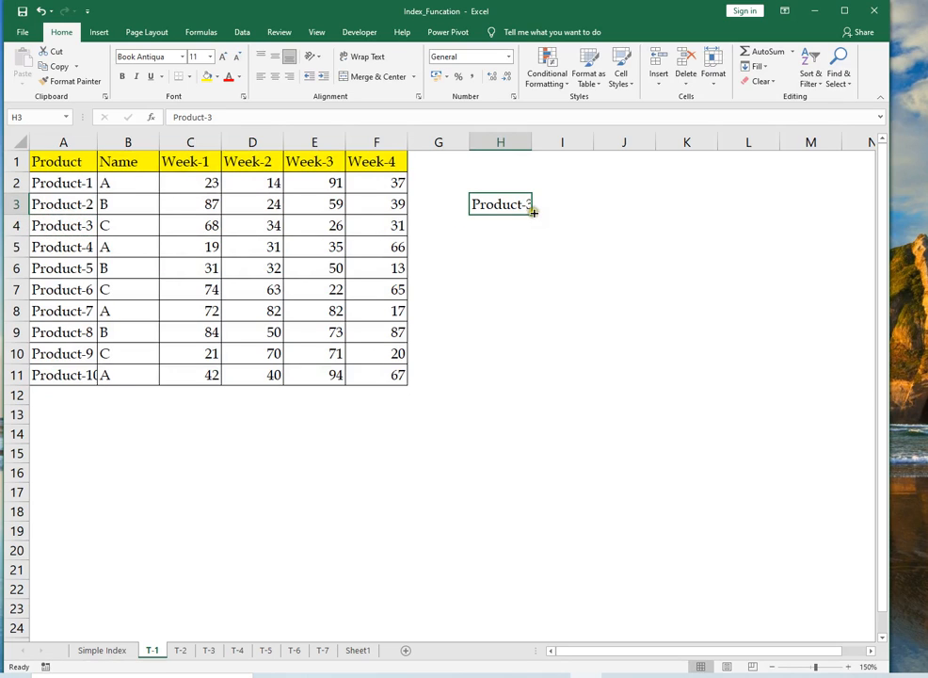
pyautogui.doubleClick(533, 141)
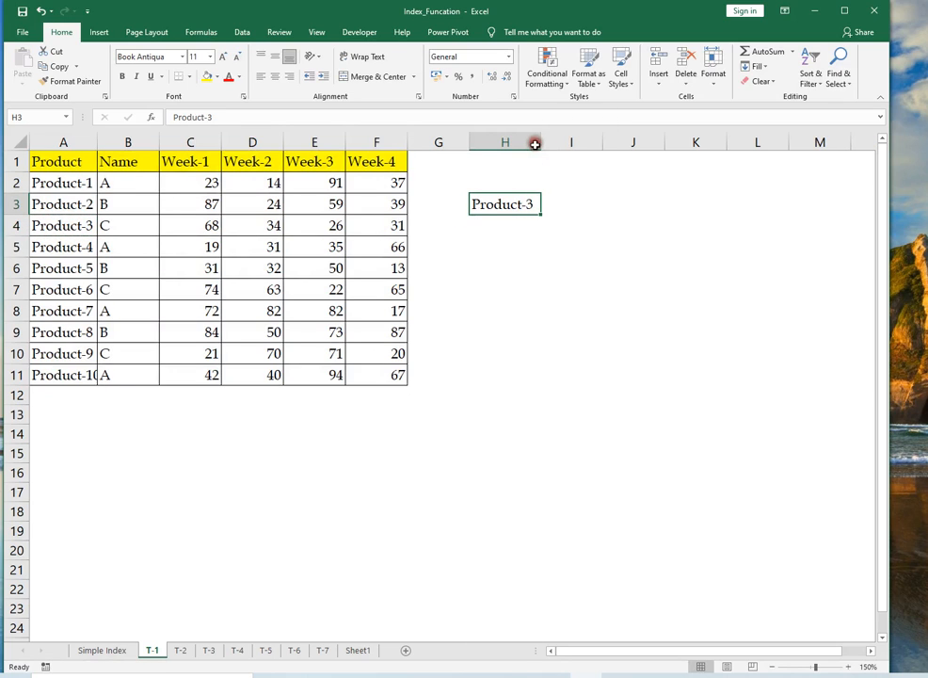
pyautogui.click(551, 205)
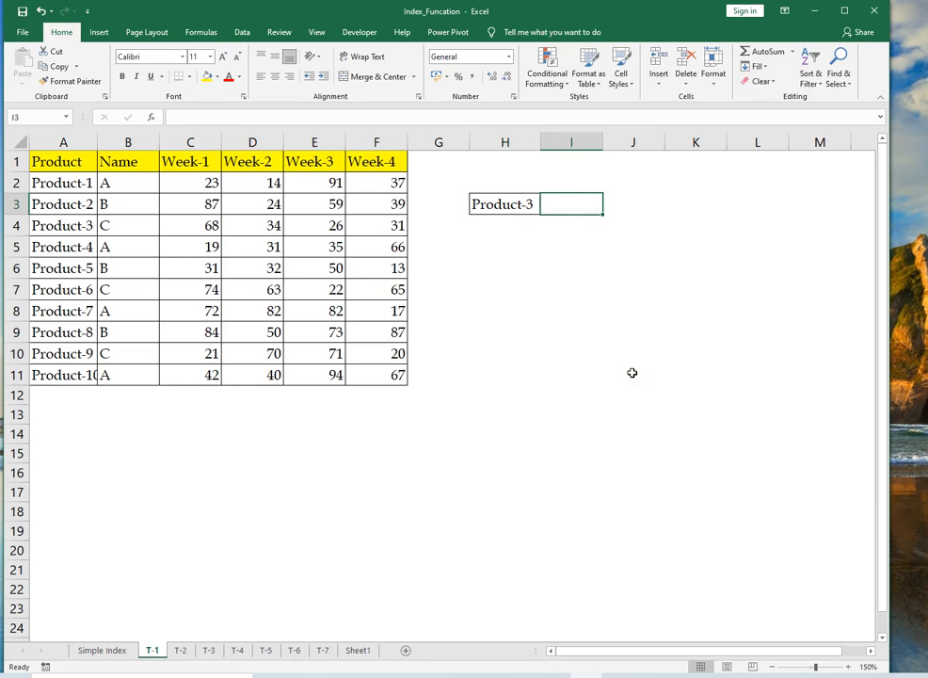
pyautogui.write('=in')
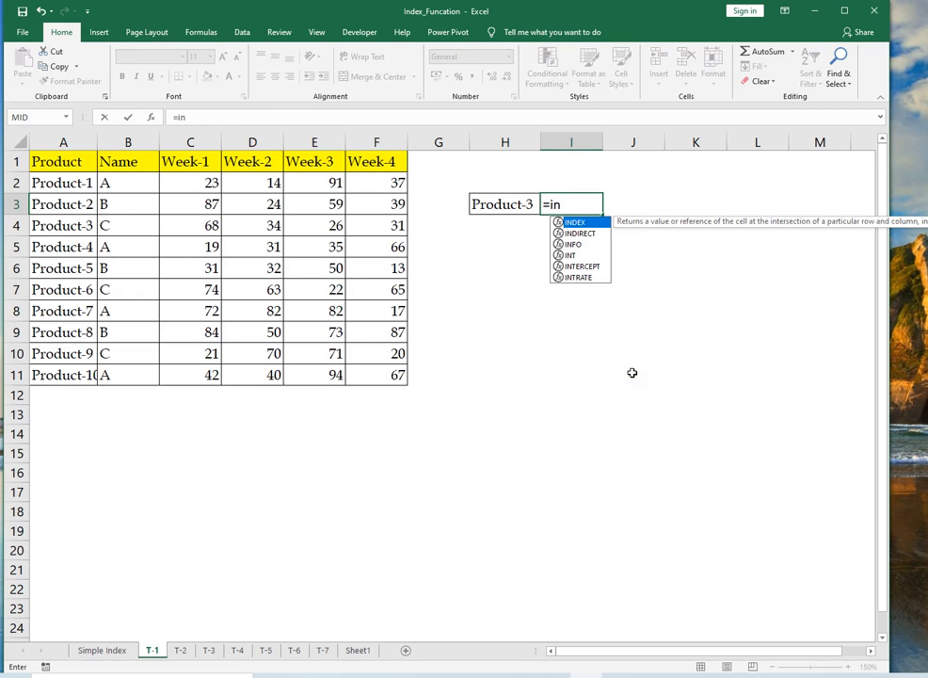
pyautogui.press('Tab')
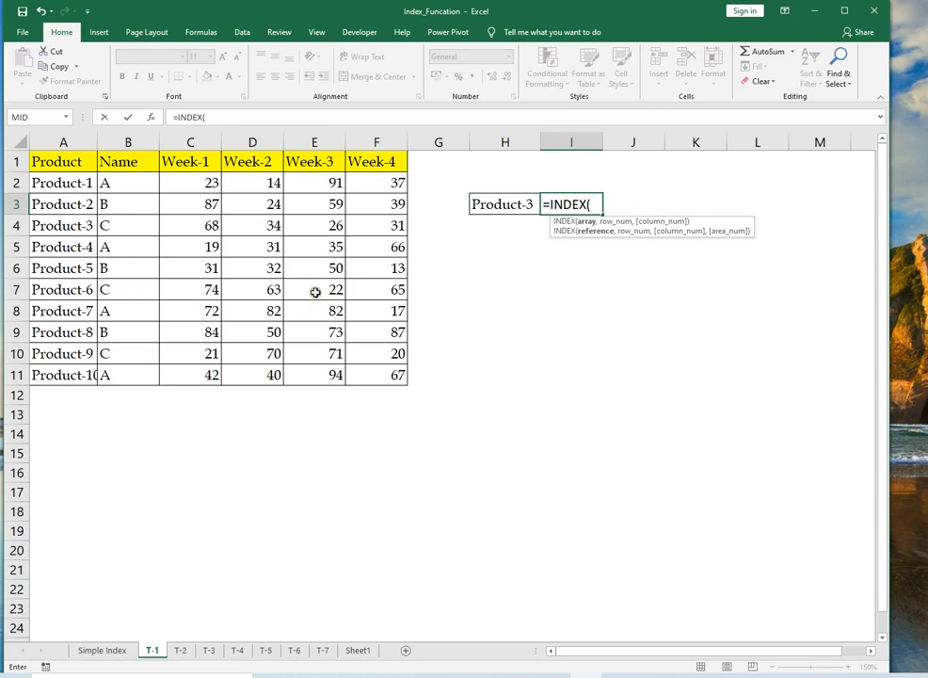
pyautogui.moveTo(181, 182); pyautogui.dragTo(374, 370)
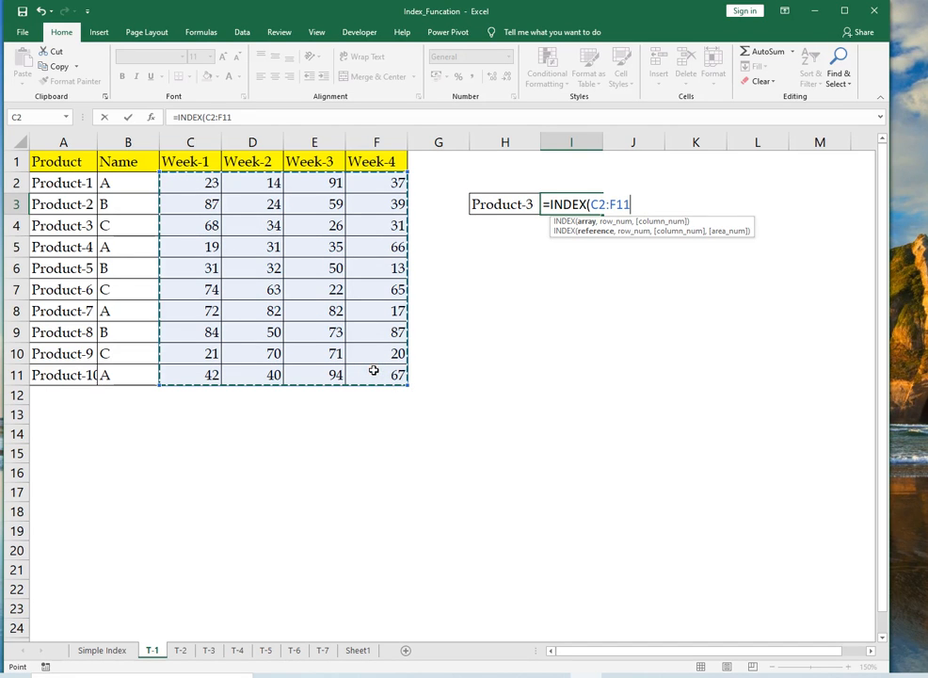
pyautogui.press('F4')
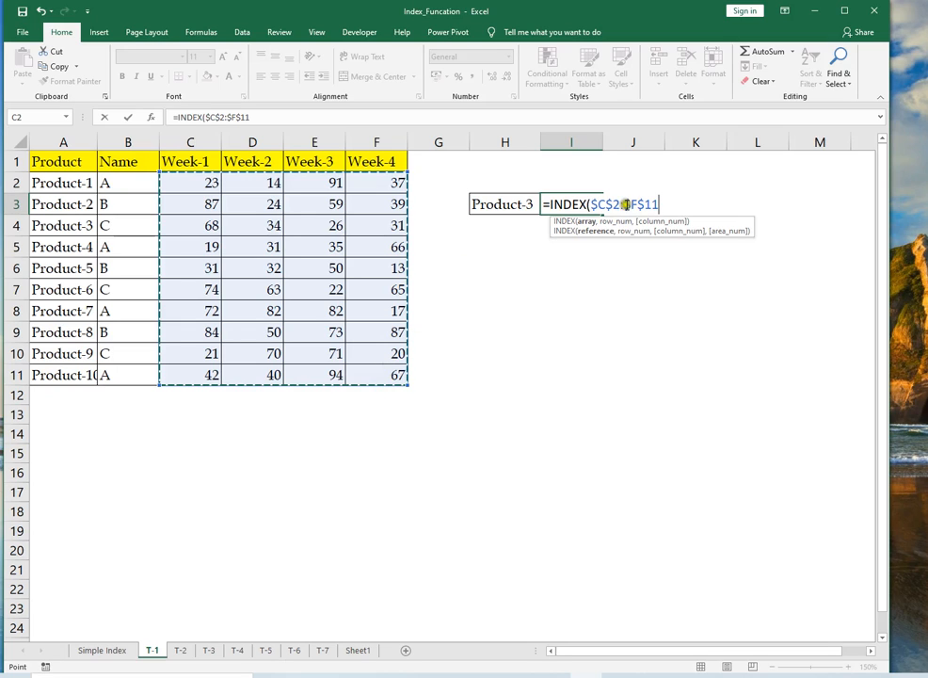
pyautogui.moveTo(593, 205); pyautogui.dragTo(658, 205)
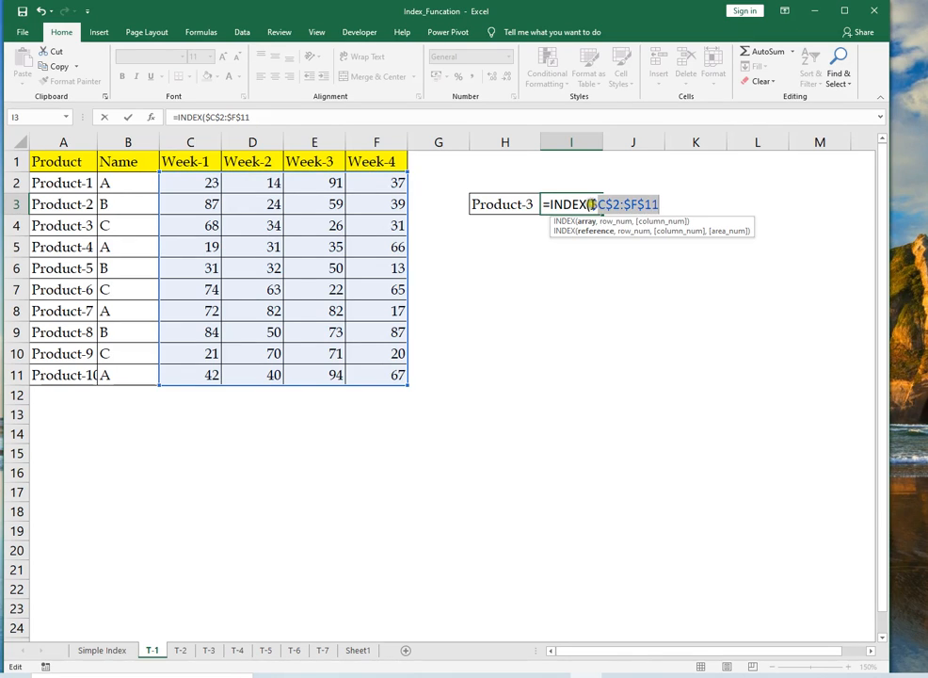
pyautogui.moveTo(591, 205); pyautogui.dragTo(660, 204)
pyautogui.moveTo(582, 204); pyautogui.dragTo(659, 205)
pyautogui.click(672, 218)
pyautogui.press('Escape')
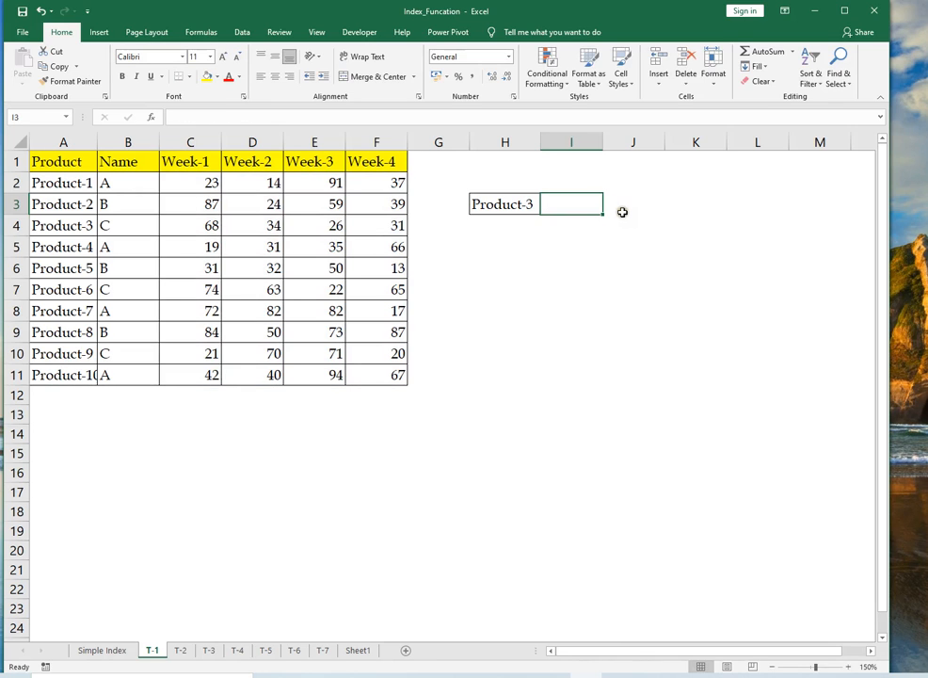
# Step: Start an INDEX formula in I3 with the weekly figures C2:F11 as its array, locked as $C$2:$F$11
pyautogui.write('=in')
pyautogui.press('Tab')
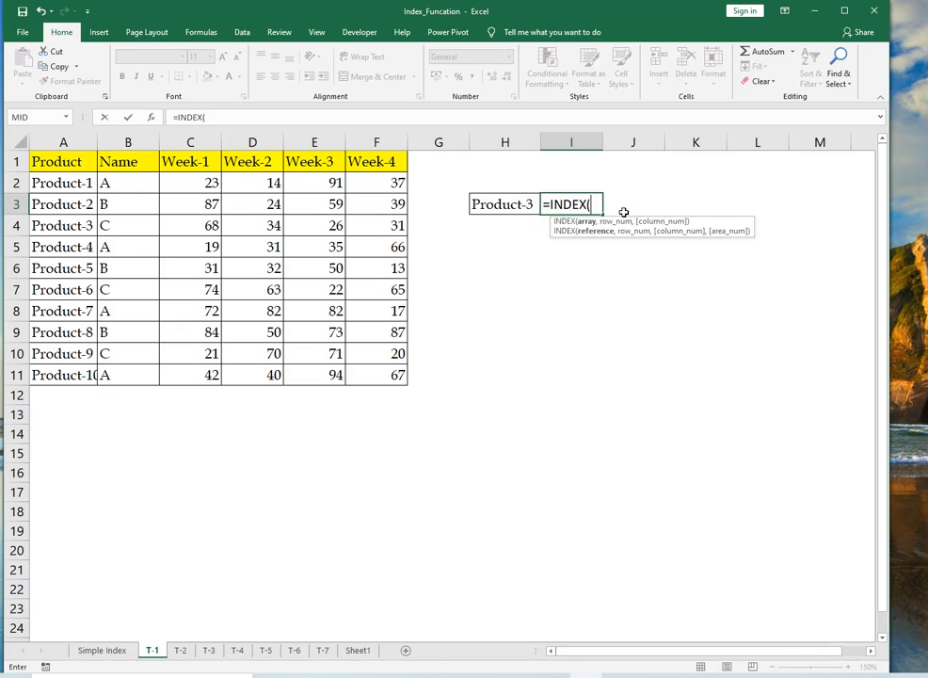
pyautogui.press('Left')
pyautogui.press('Left')
pyautogui.press('Up')
pyautogui.press('Left')
pyautogui.press('Left')
pyautogui.press('Left')
pyautogui.press('Left')
pyautogui.hotkey('ctrl', 'shift', 'Right')
pyautogui.hotkey('ctrl', 'shift', 'Down')
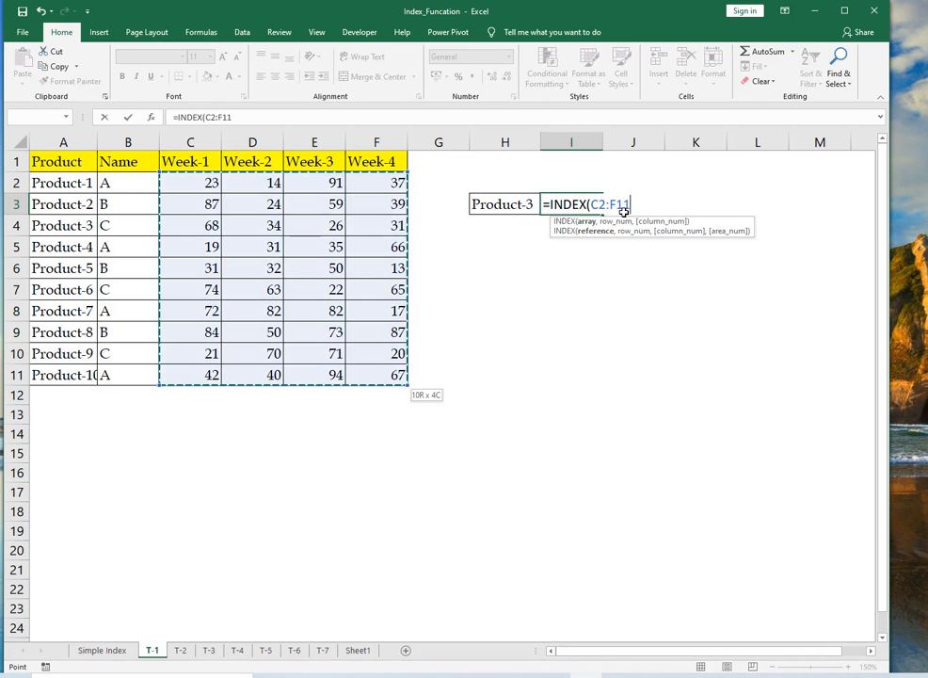
pyautogui.press('F4')
pyautogui.write(',')
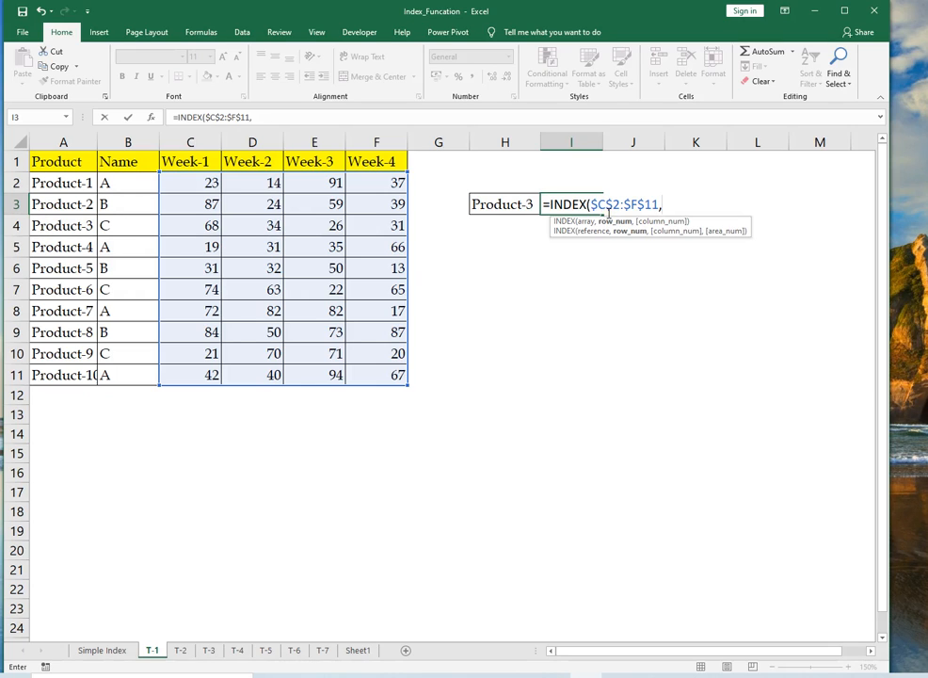
# Step: Complete the I3 formula with row number 4 and column number 1 and enter it
pyautogui.write('4,')
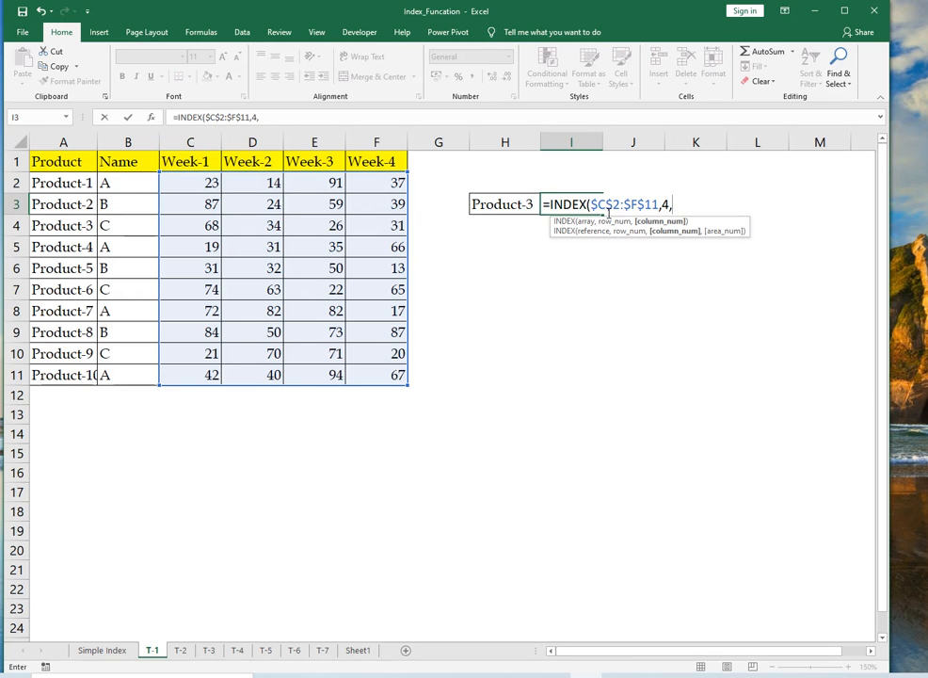
pyautogui.write('1)')
pyautogui.hotkey('ctrl', 'Return')
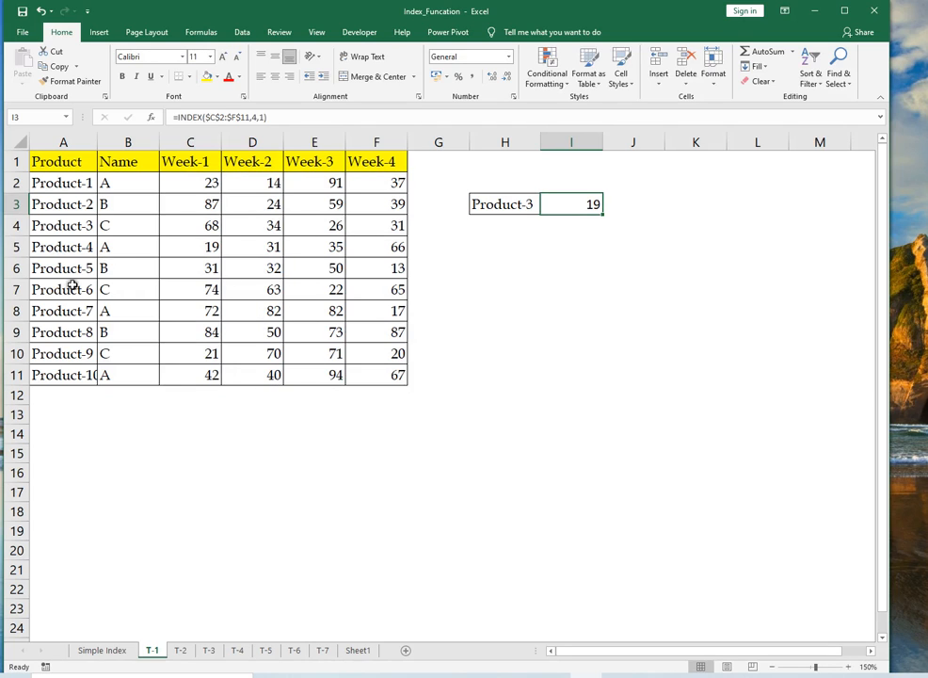
# Step: Compare the Product-3 row's Week-1 figure with the formula result in I3
pyautogui.click(209, 225)
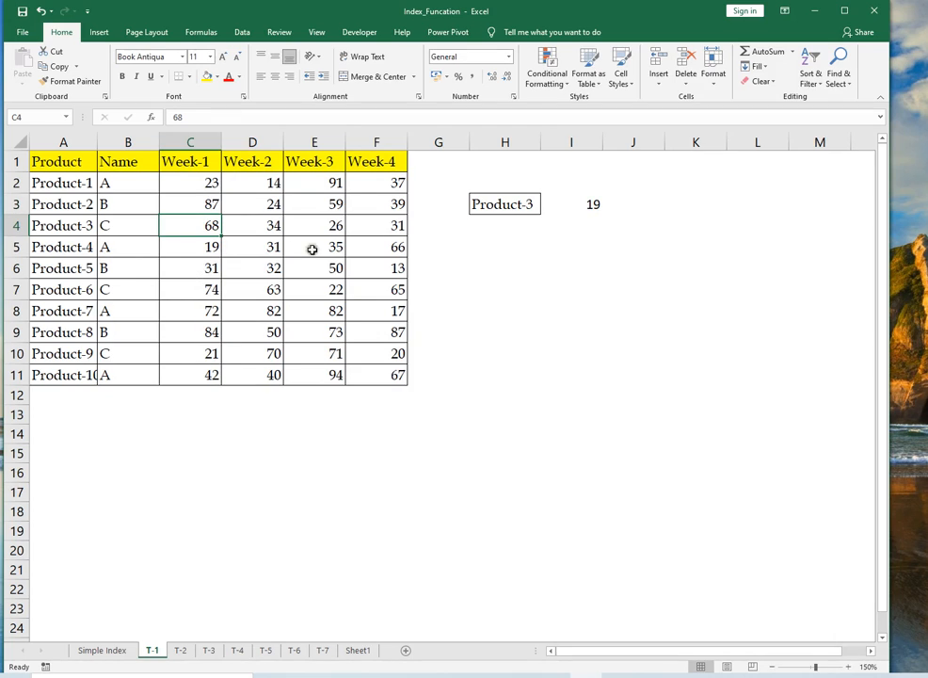
pyautogui.moveTo(69, 225); pyautogui.dragTo(213, 227)
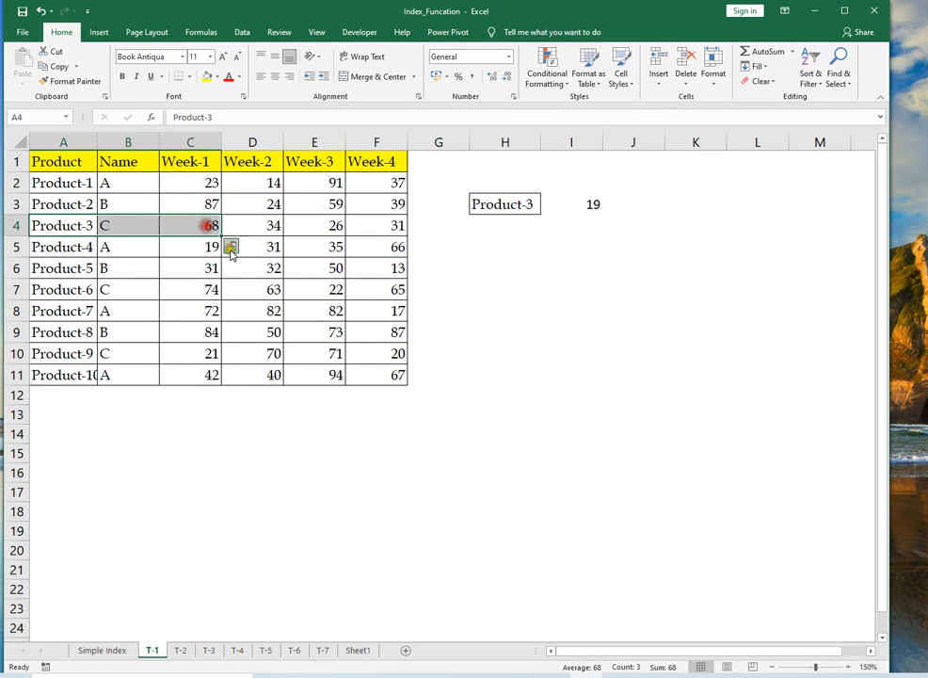
pyautogui.click(576, 202)
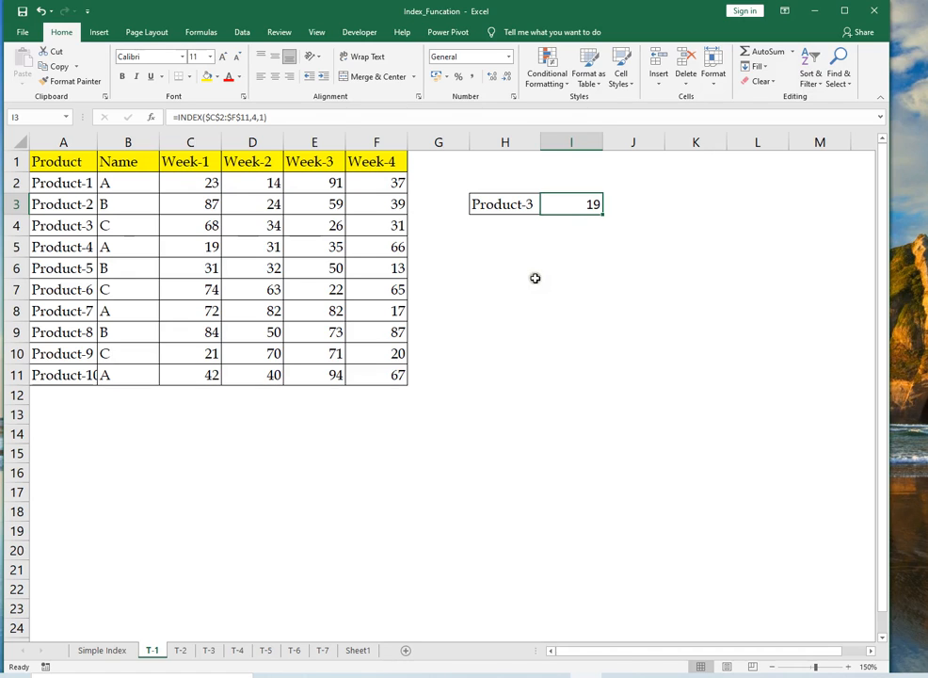
pyautogui.click(533, 280)
pyautogui.write('=')
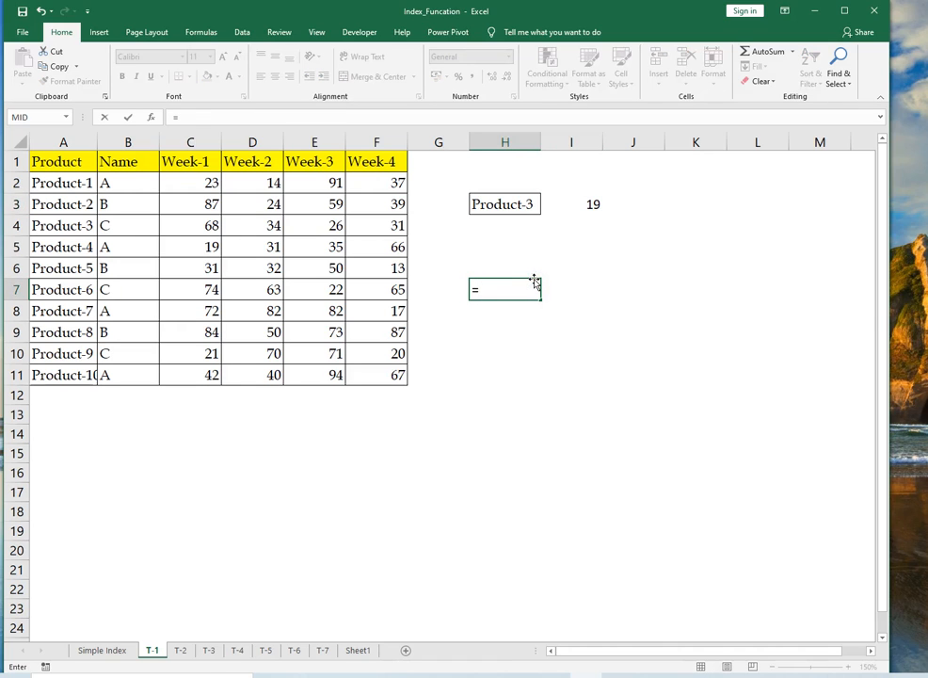
pyautogui.write('ma')
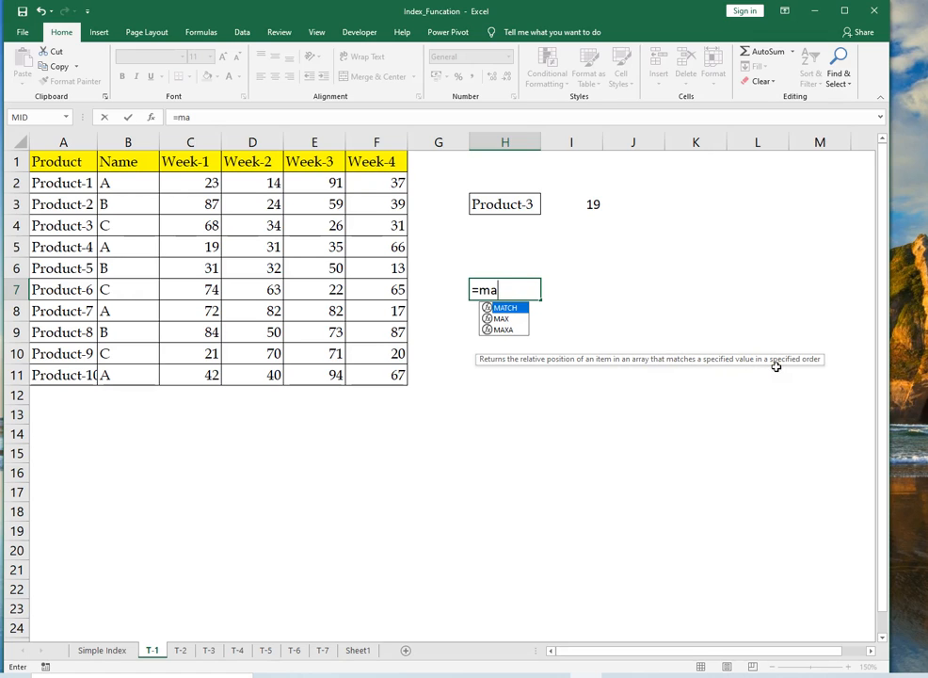
pyautogui.press('Escape')
pyautogui.press('Escape')
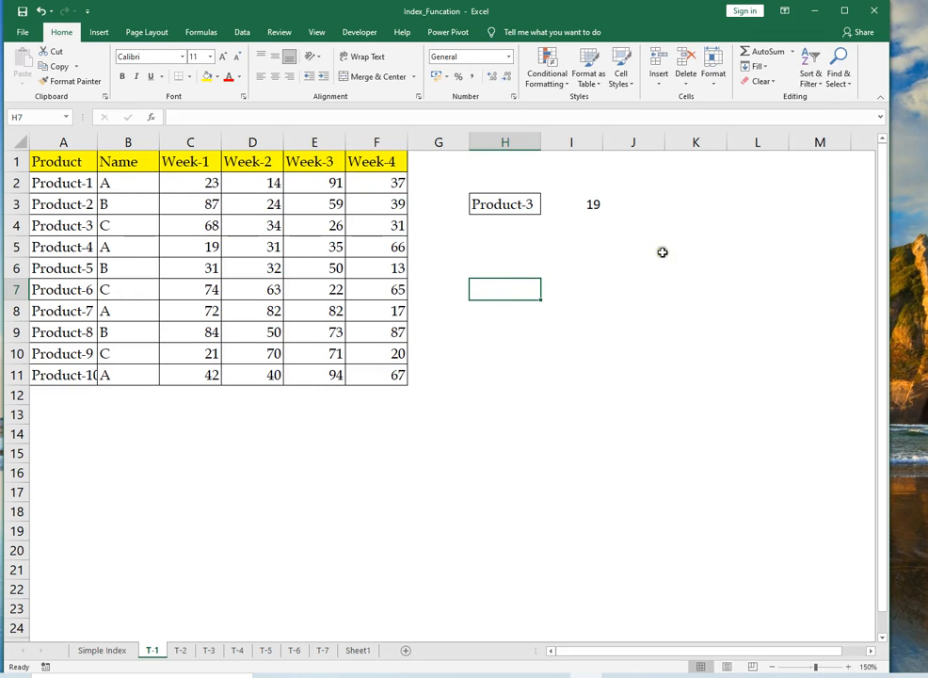
# Step: Clear the INDEX formula from I3
pyautogui.click(594, 203)
pyautogui.press('Left')
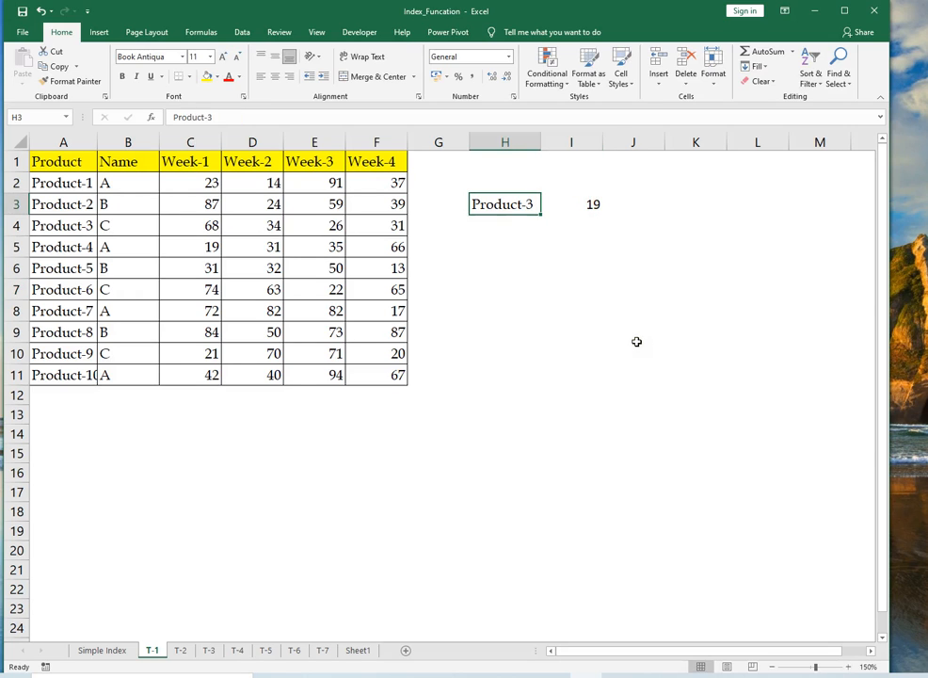
pyautogui.press('Right')
pyautogui.press('Delete')
pyautogui.write('=')
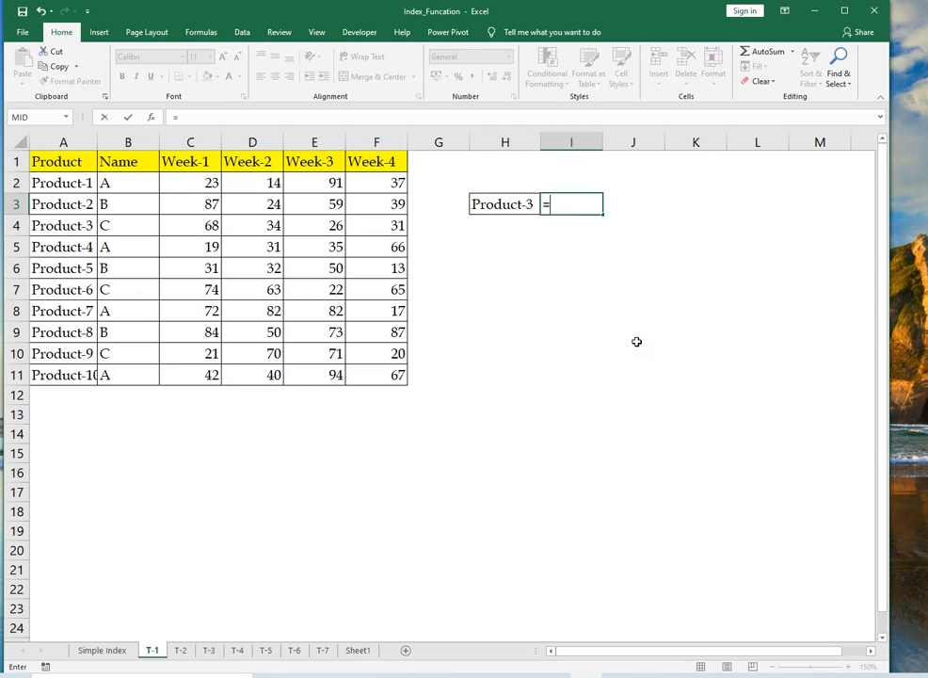
pyautogui.press('Escape')
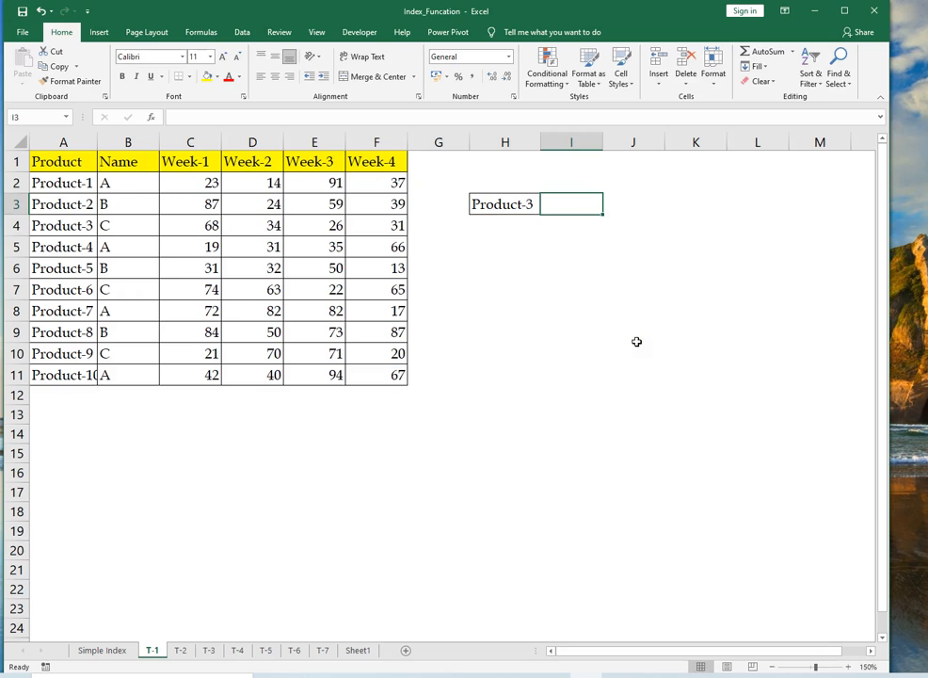
# Step: Restore the cleared INDEX formula in I3 and trace the Product-4 row from its name to its Week-1 figure
pyautogui.press('Left')
pyautogui.press('Left')
pyautogui.press('Left')
pyautogui.press('Left')
pyautogui.press('Left')
pyautogui.press('Up')
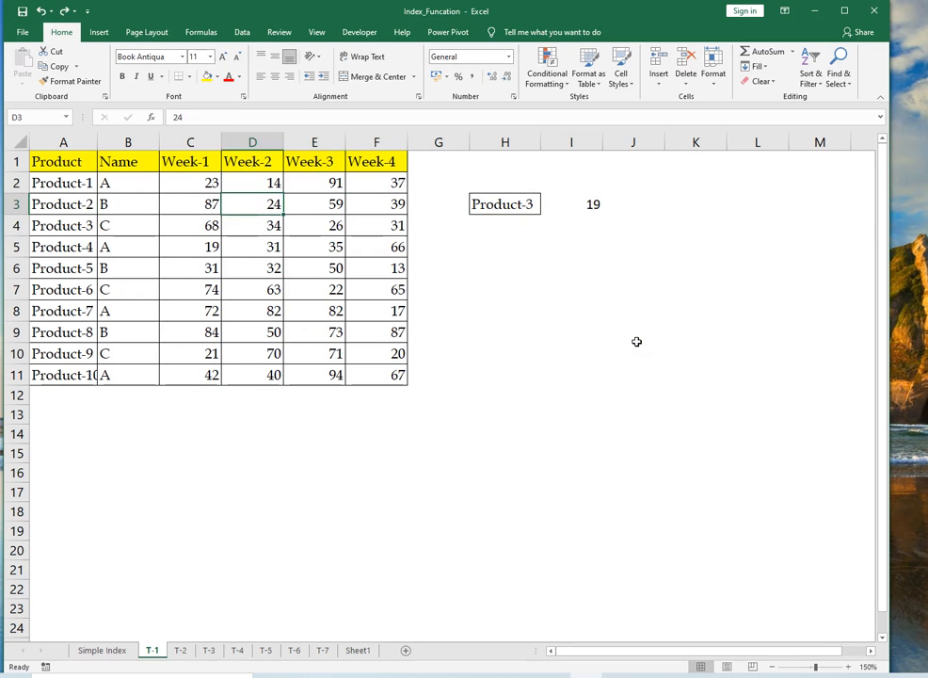
pyautogui.press('Left')
pyautogui.press('Down')
pyautogui.press('Down')
pyautogui.press('Down')
pyautogui.press('Left')
pyautogui.press('Left')
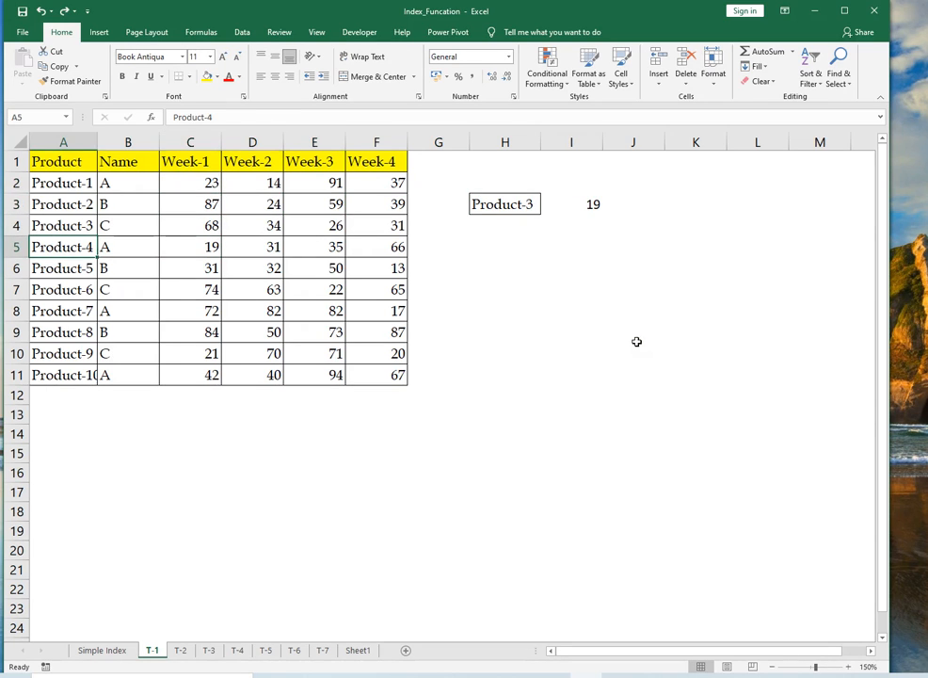
pyautogui.hotkey('shift', 'Right')
pyautogui.hotkey('shift', 'Right')
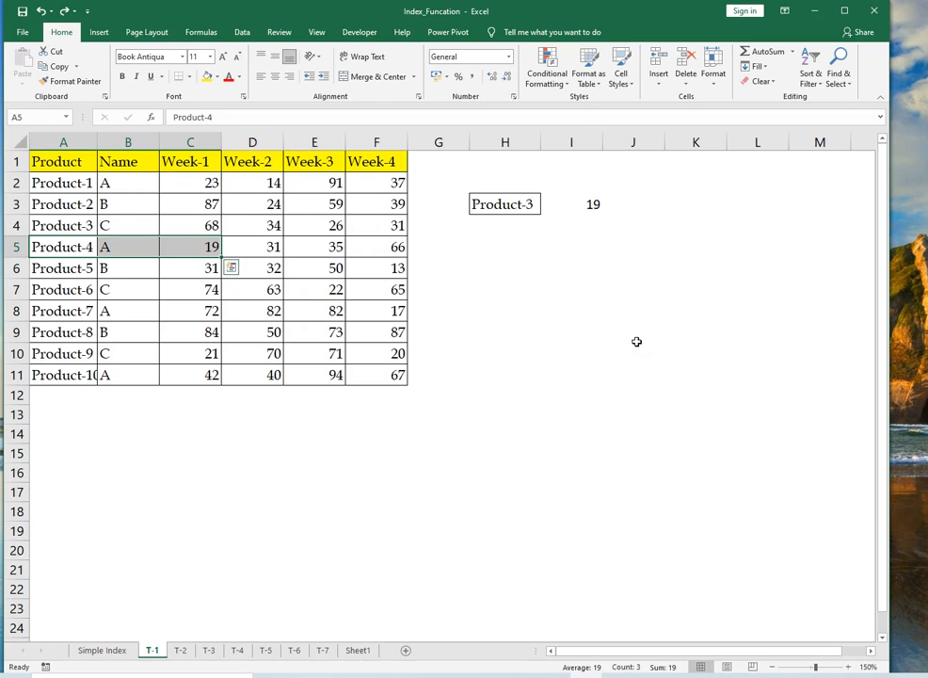
# Step: Check the arguments of the INDEX formula in I3 against Product-3's Week-1 figure in C4
pyautogui.click(593, 204)
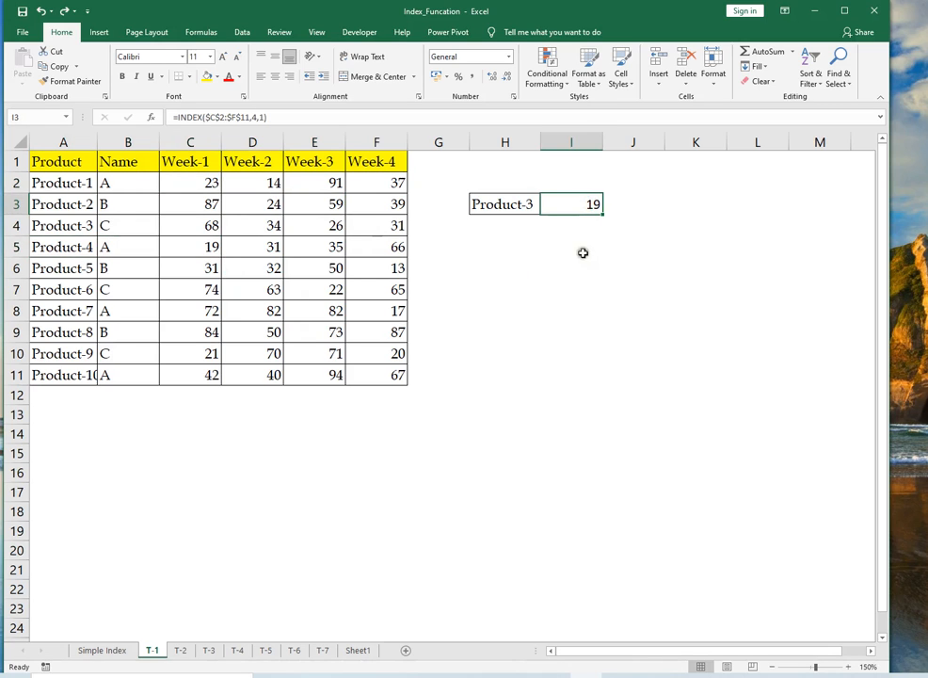
pyautogui.press('F2')
pyautogui.press('Escape')
pyautogui.click(204, 230)
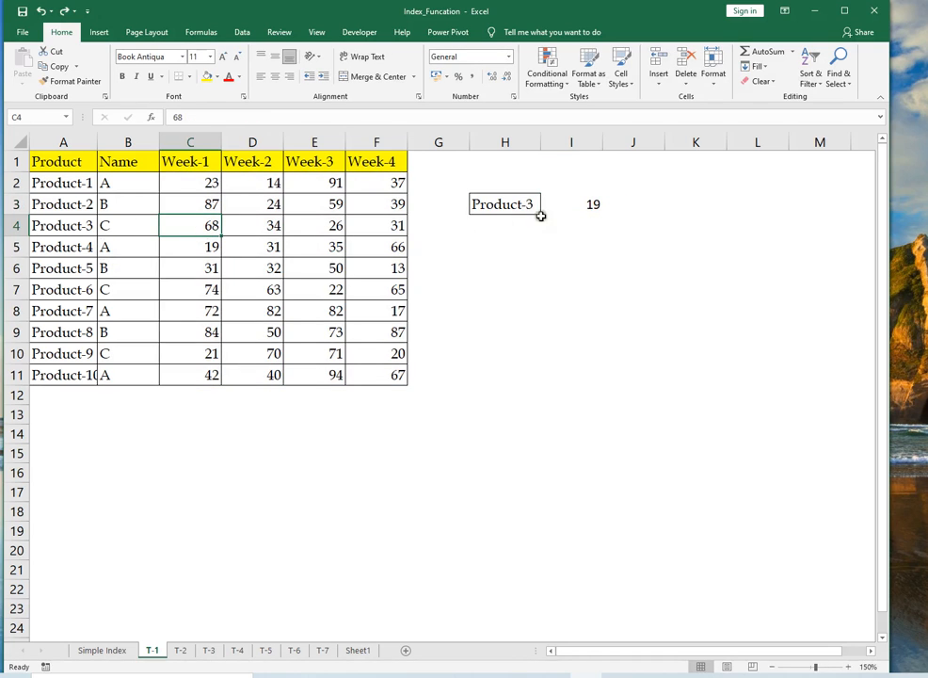
# Step: Set the row number of the INDEX formula in I3 to 3, keeping $C$2:$F$11 as the array
pyautogui.click(586, 205)
pyautogui.press('F2')
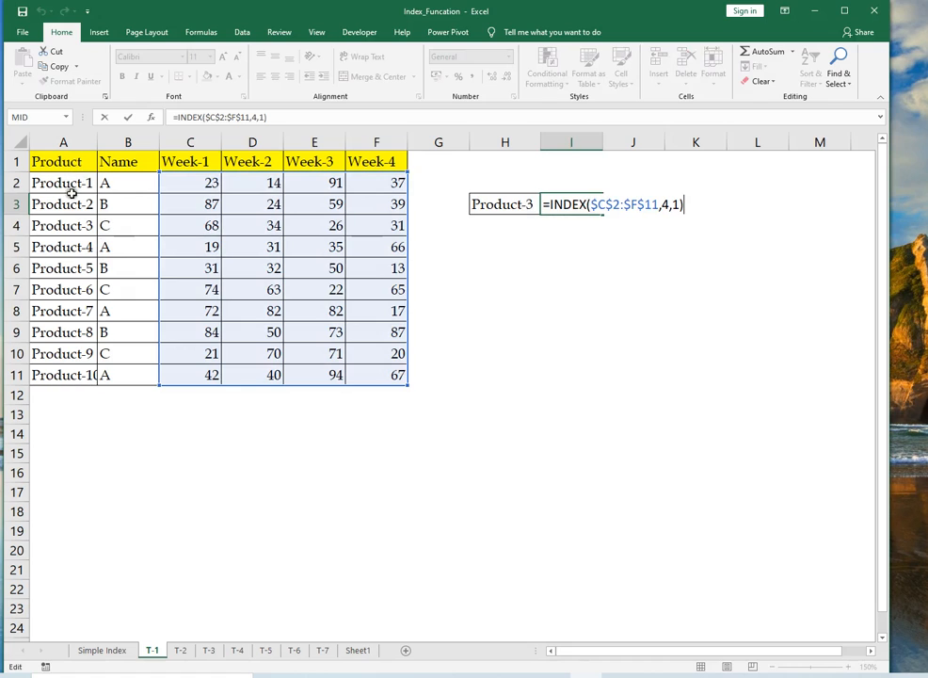
pyautogui.click(664, 205)
pyautogui.click(614, 224)
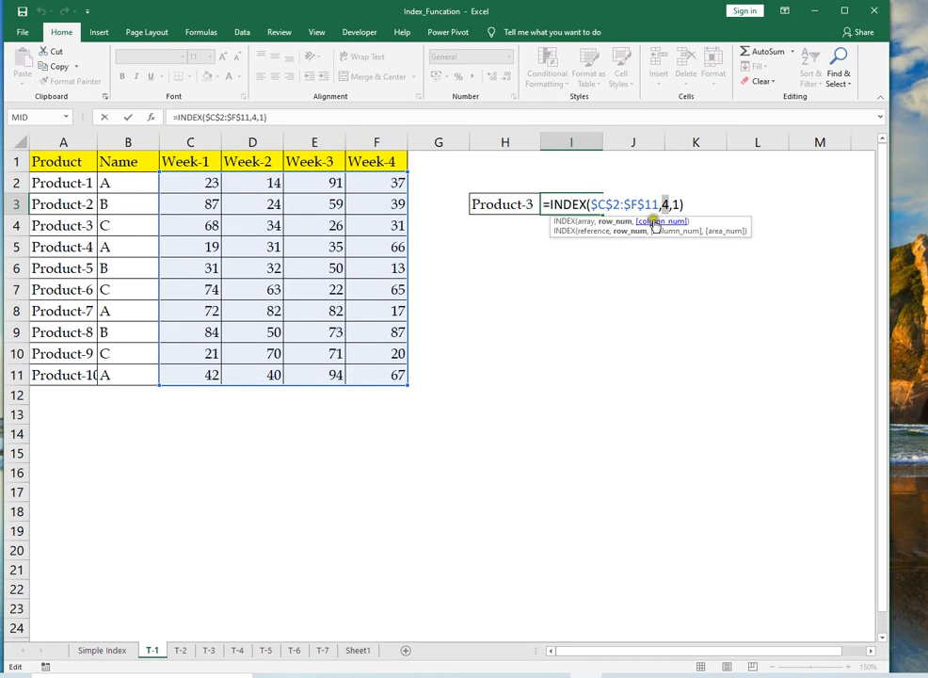
pyautogui.click(587, 223)
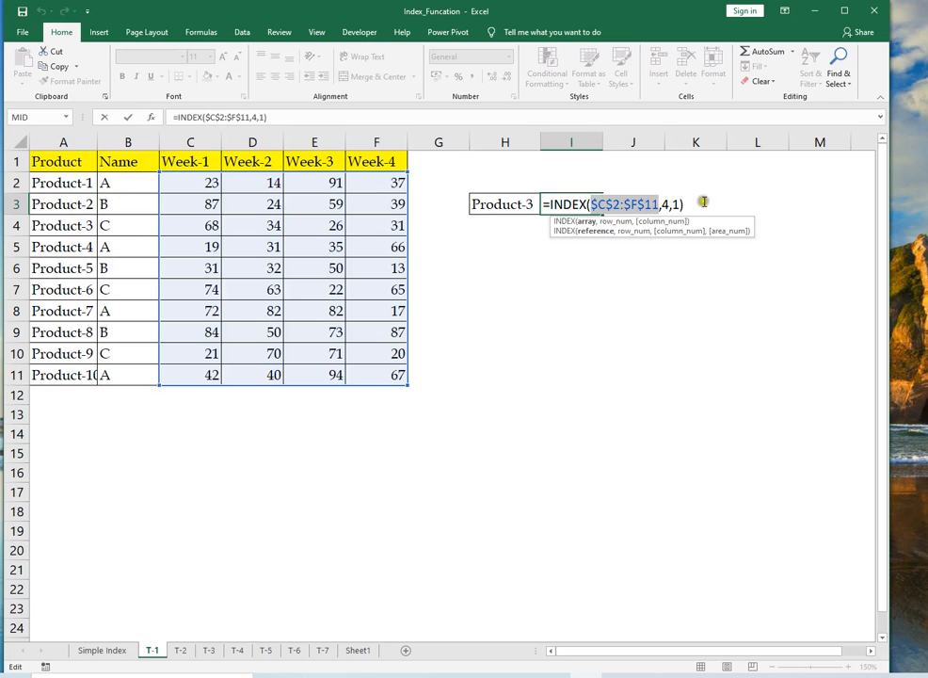
pyautogui.click(664, 205)
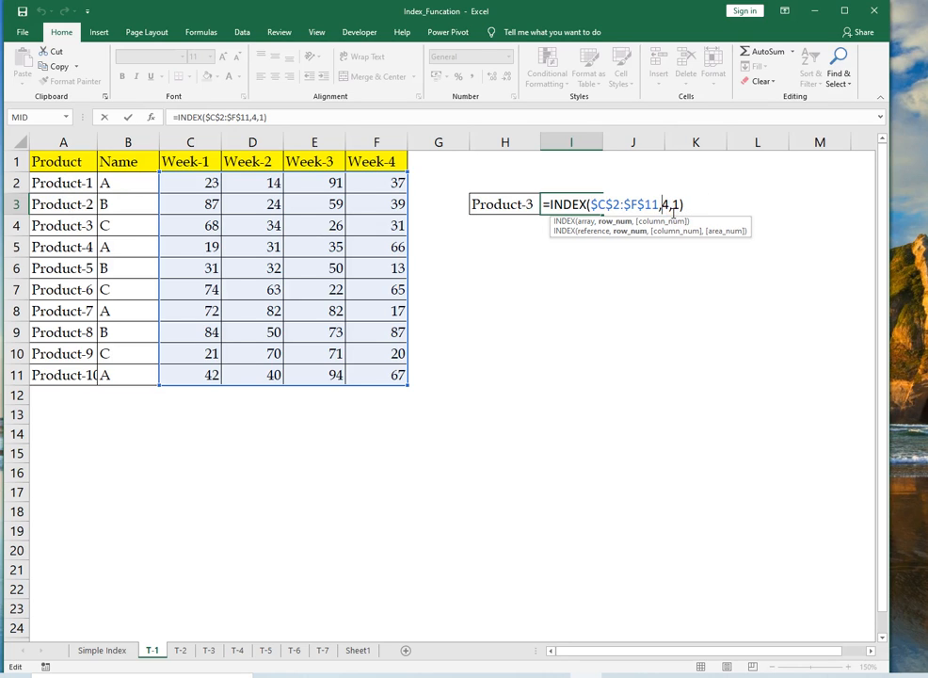
pyautogui.write('3')
pyautogui.press('Return')
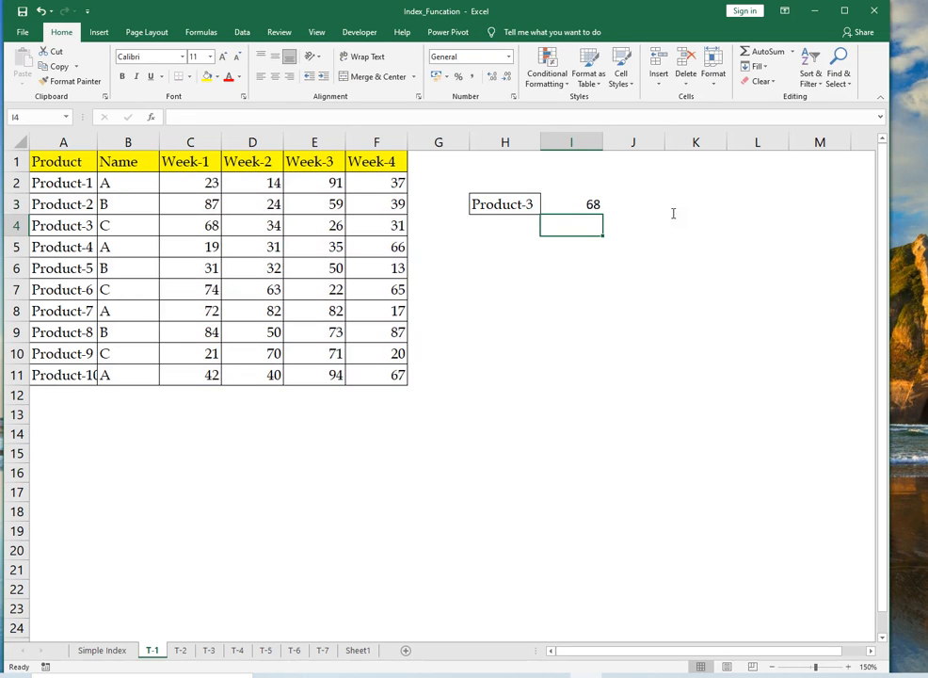
pyautogui.press('Up')
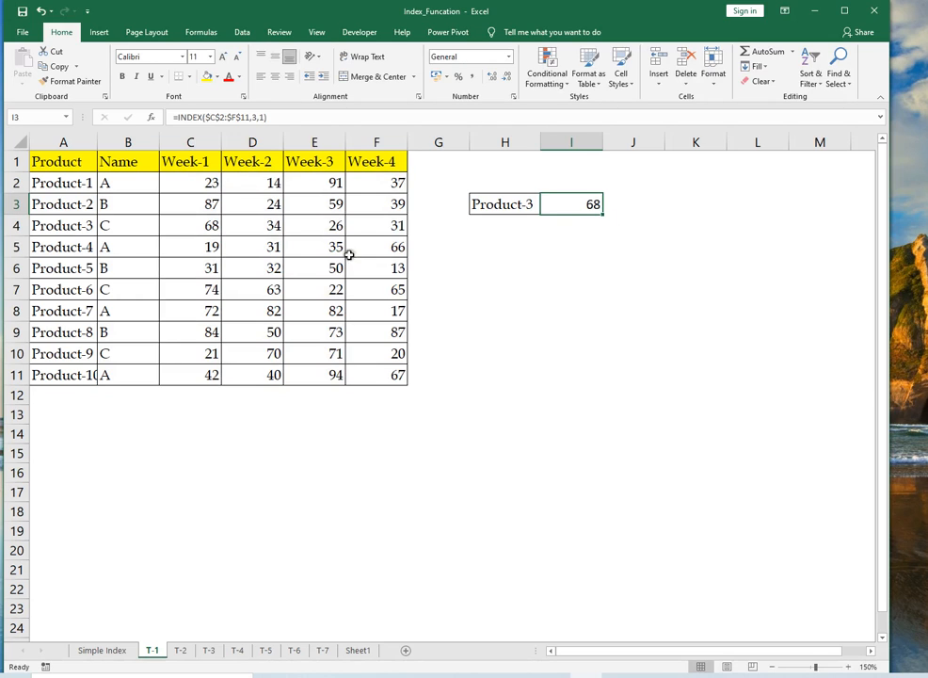
# Step: Compare the Product-3 row's Week-1 figure with the result of the updated INDEX formula in I3
pyautogui.click(503, 209)
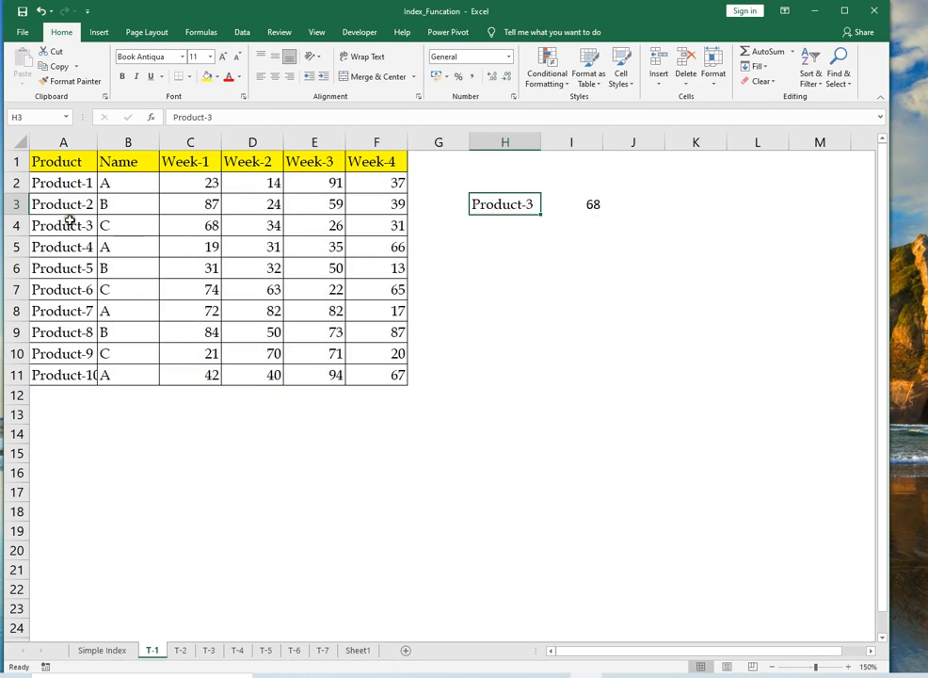
pyautogui.moveTo(66, 226); pyautogui.dragTo(203, 226)
pyautogui.click(211, 228)
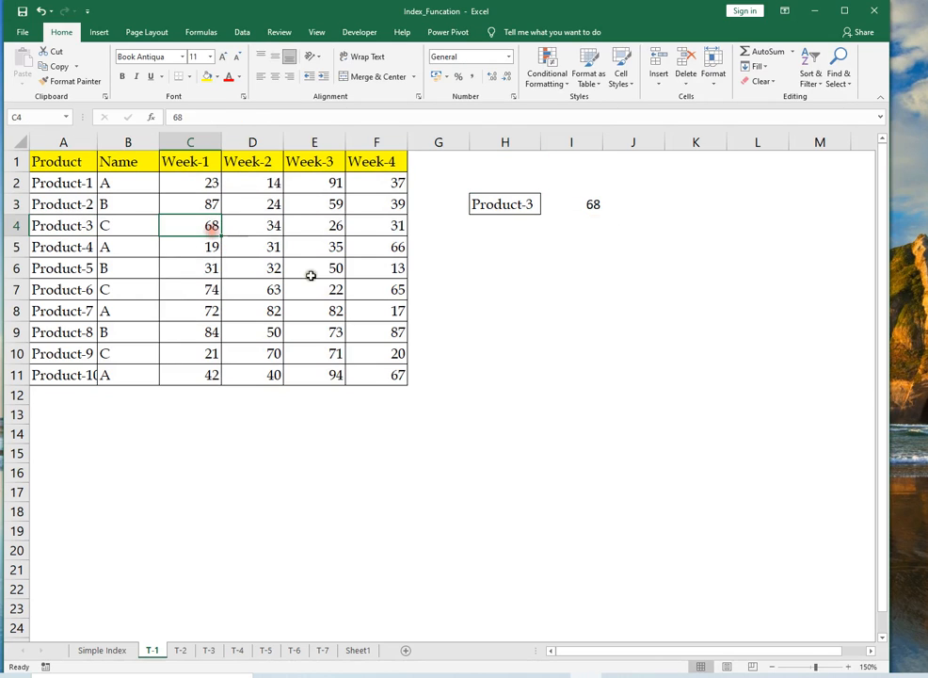
pyautogui.click(586, 206)
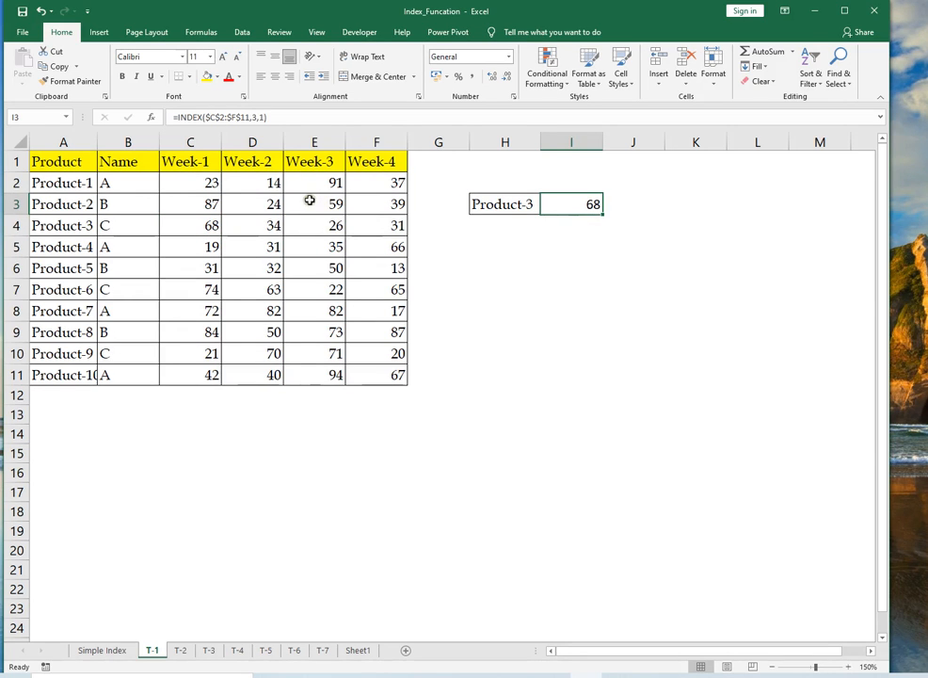
# Step: Review the row number and column number arguments of the INDEX formula in I3 without changing them
pyautogui.doubleClick(585, 204)
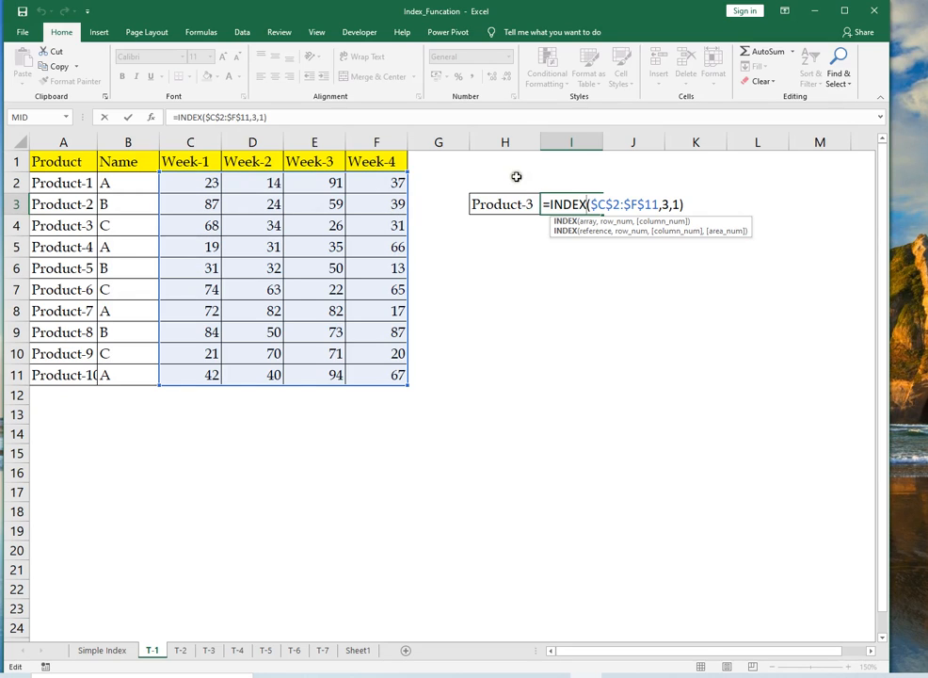
pyautogui.click(667, 204)
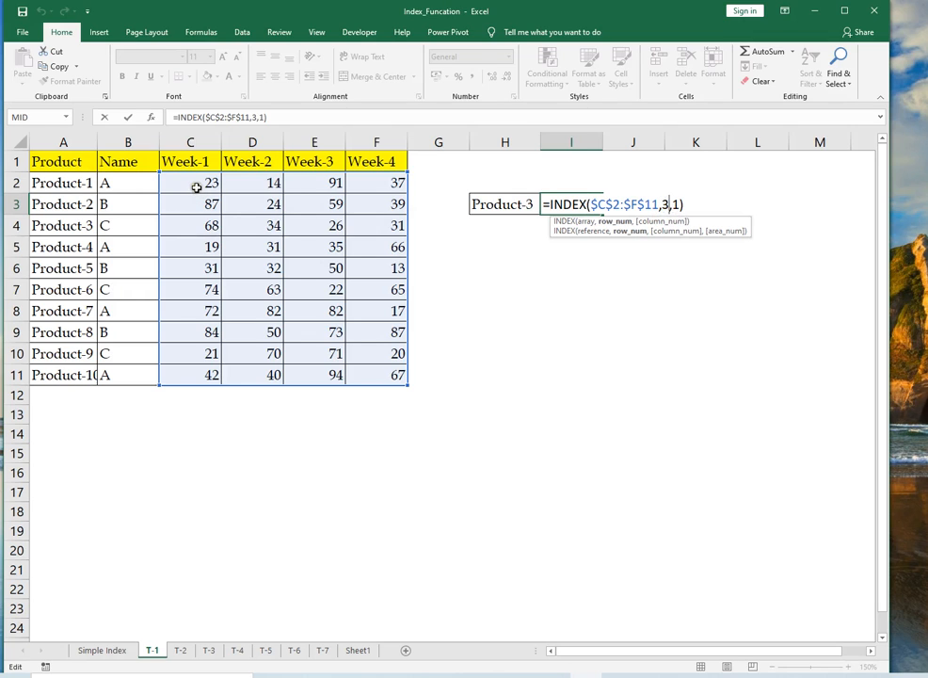
pyautogui.click(617, 221)
pyautogui.click(648, 221)
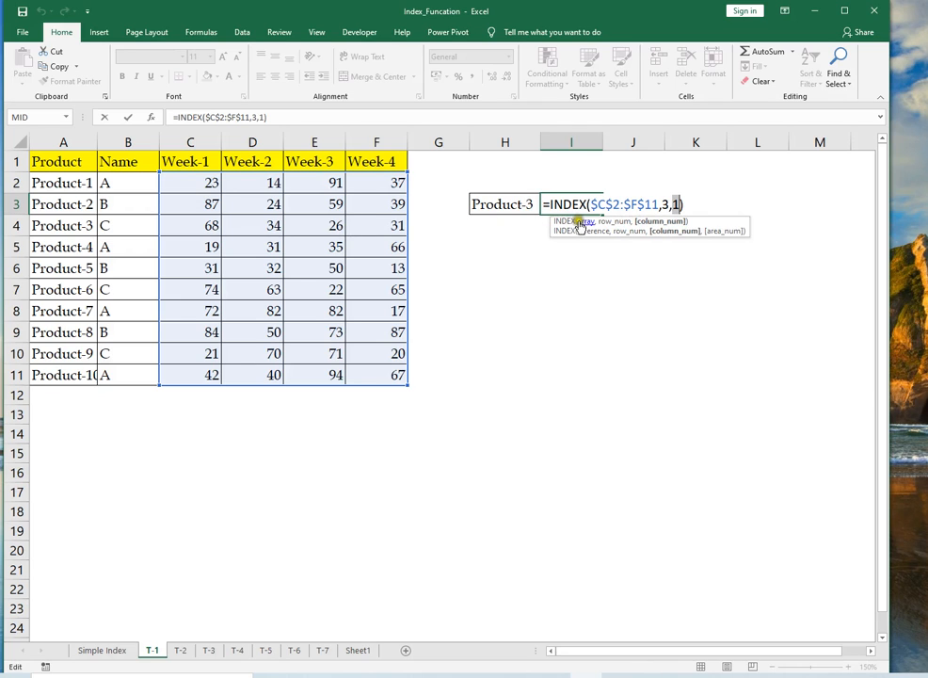
pyautogui.click(637, 209)
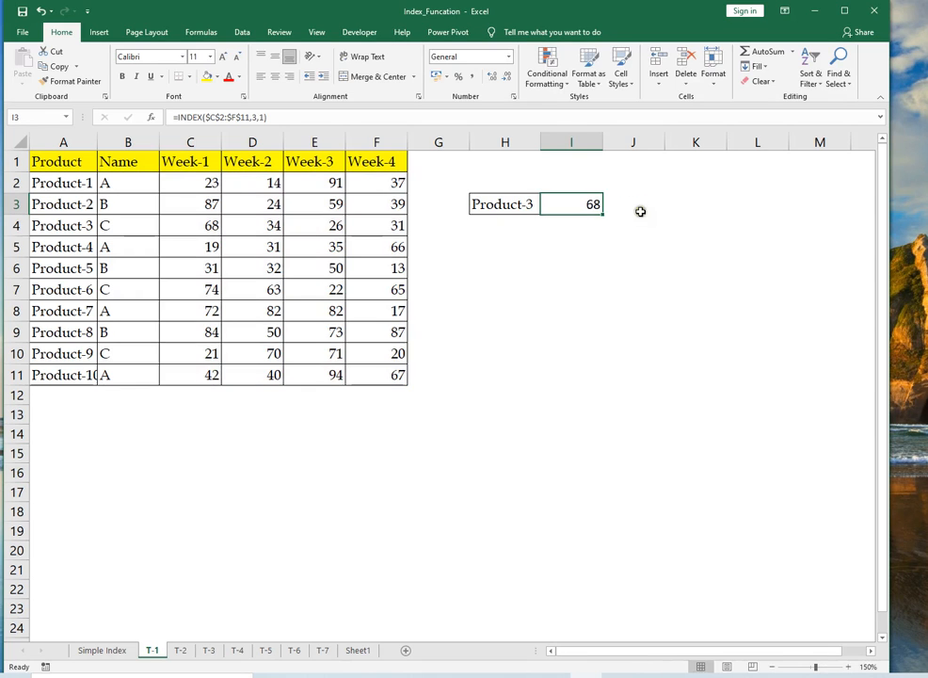
# Step: Enter a MATCH formula in I5 that looks up H3 in the locked range $A$1:$A$11 with an exact match
pyautogui.click(568, 241)
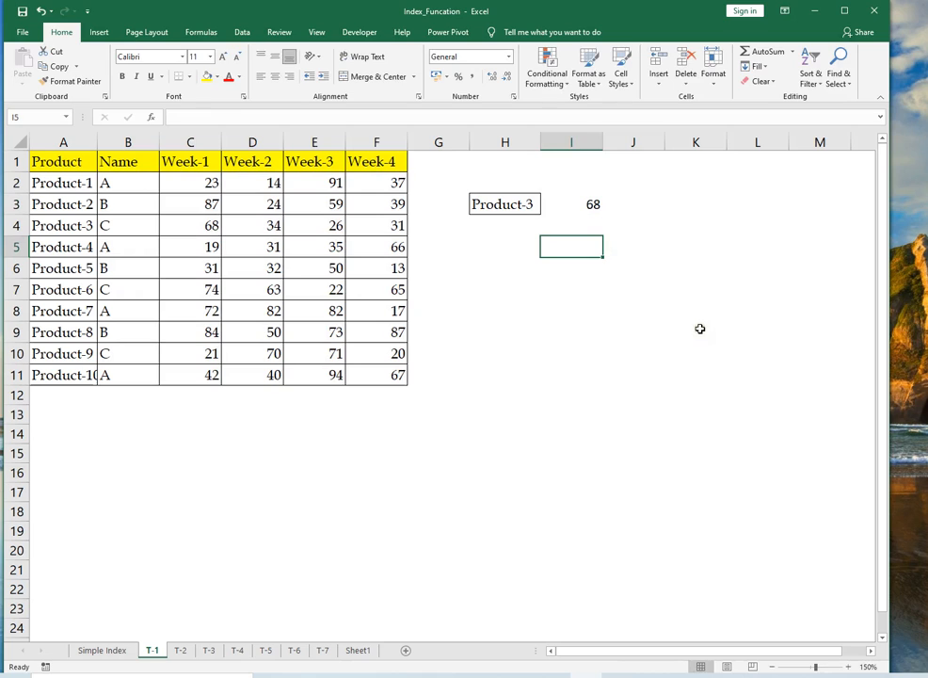
pyautogui.write('=ma')
pyautogui.press('Tab')
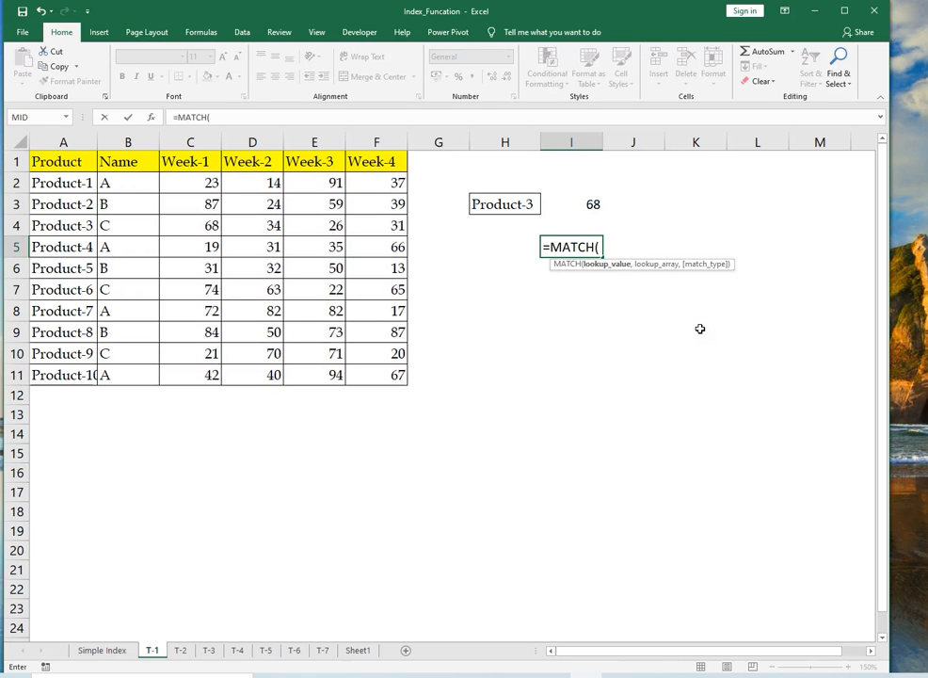
pyautogui.click(503, 198)
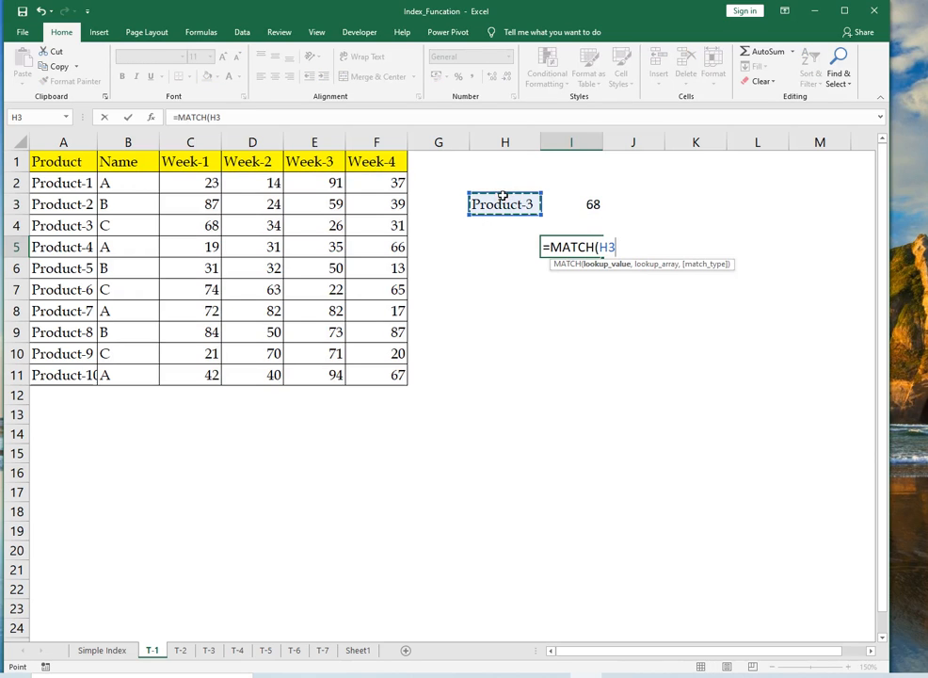
pyautogui.write(',')
pyautogui.moveTo(83, 157); pyautogui.dragTo(83, 373)
pyautogui.press('F4')
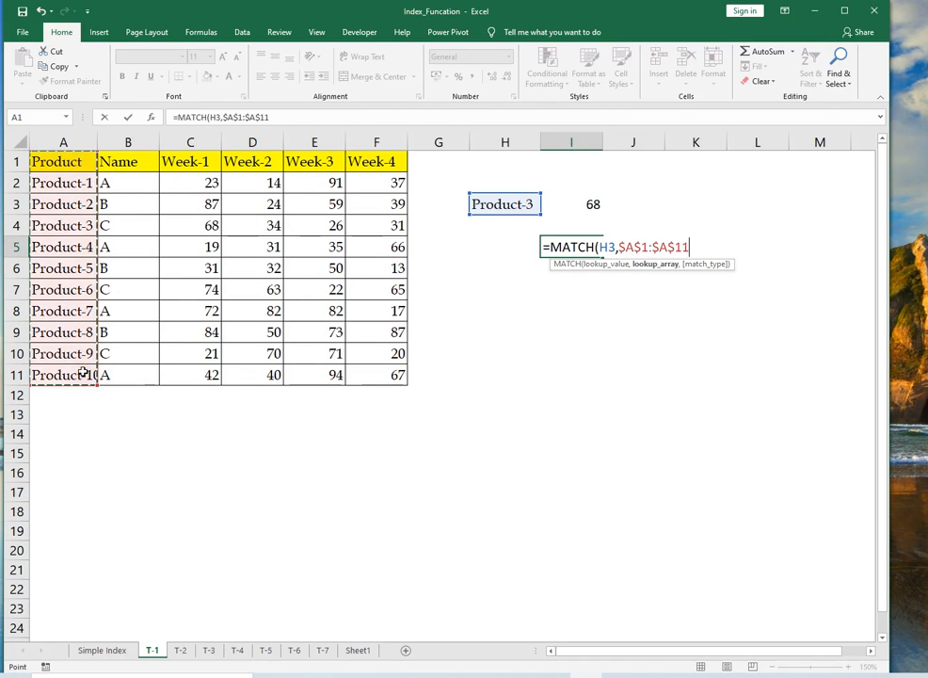
pyautogui.write(',')
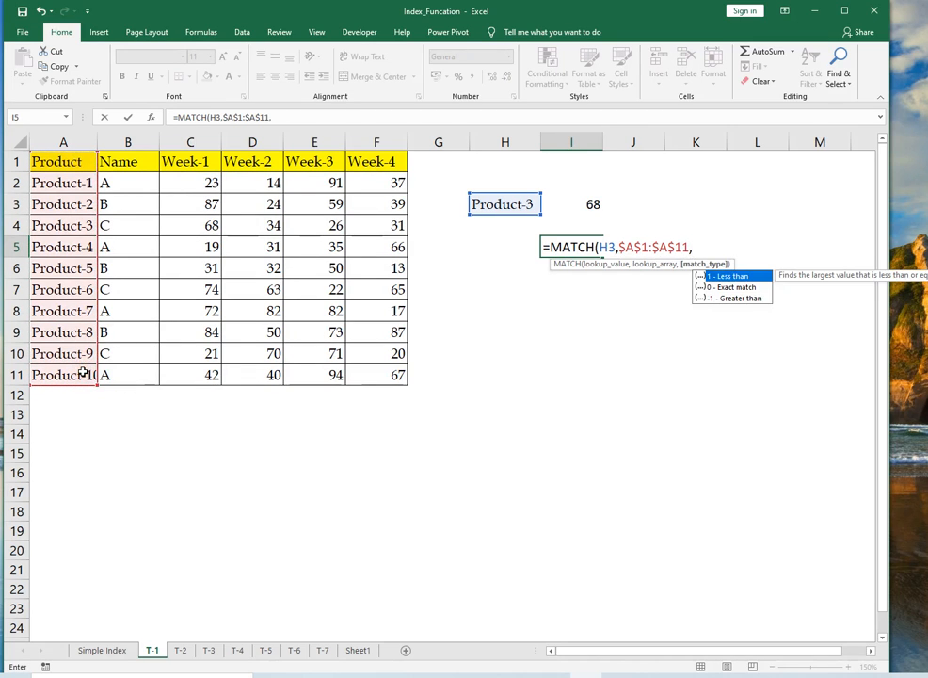
pyautogui.write('0)')
pyautogui.press('Return')
pyautogui.press('Up')
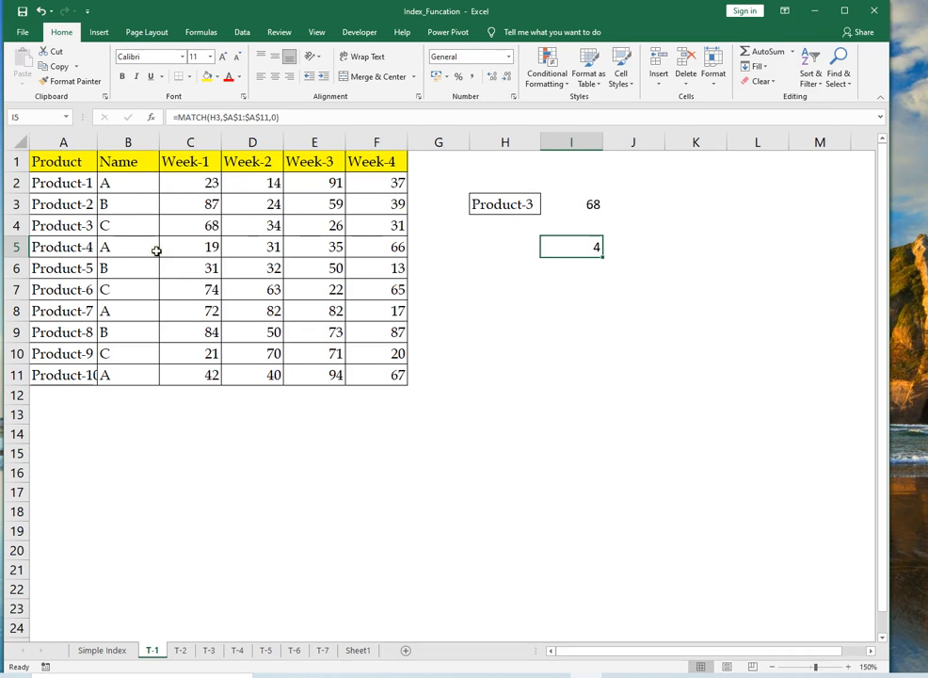
# Step: Shrink the lookup array of the MATCH formula in I5 to $A$2:$A$11, excluding the header row
pyautogui.press('F2')
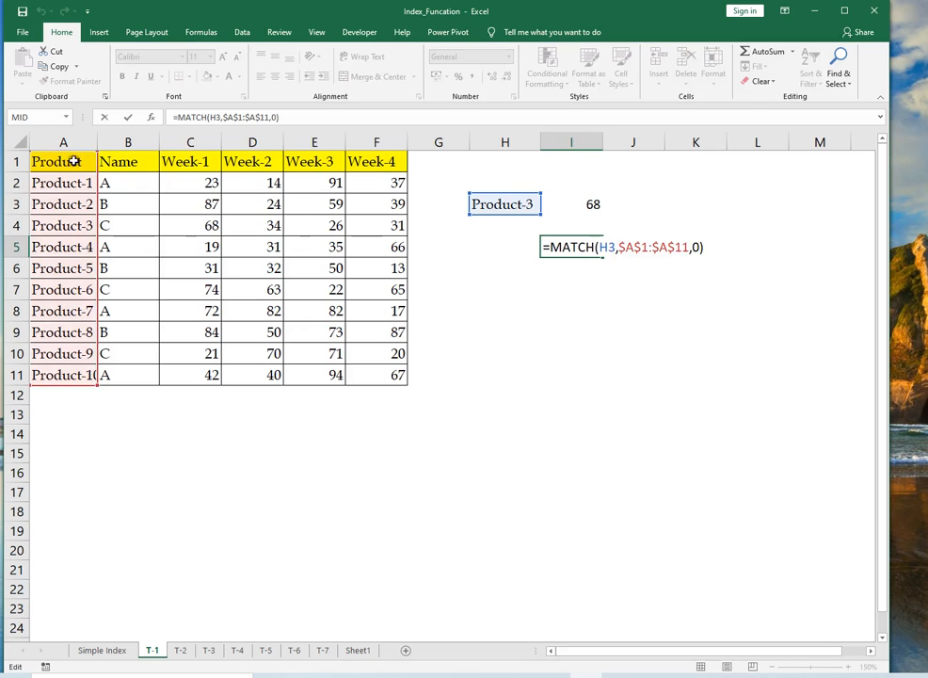
pyautogui.moveTo(98, 152); pyautogui.dragTo(94, 179)
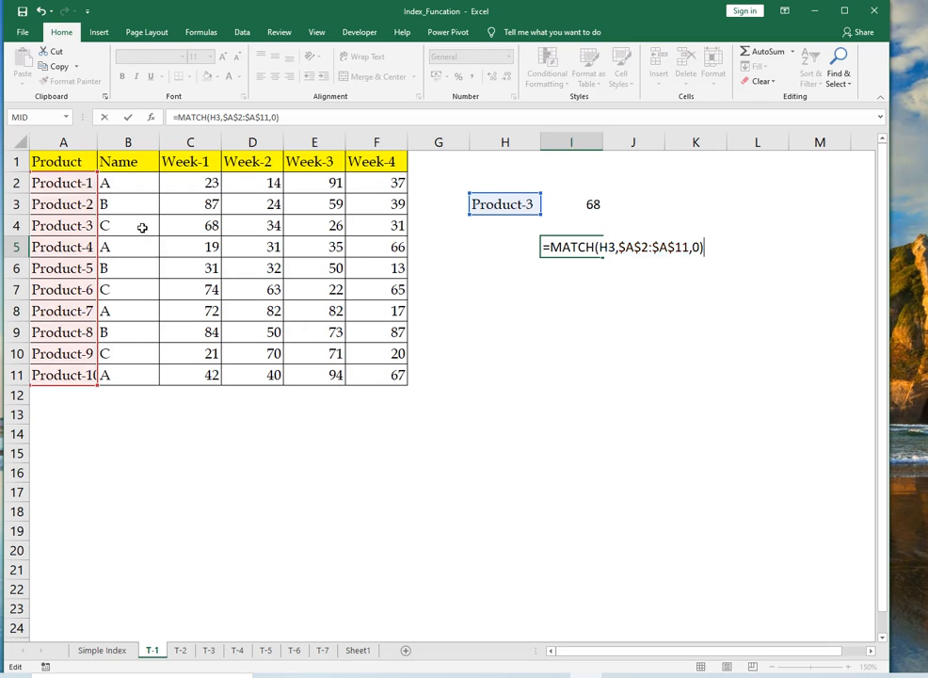
pyautogui.hotkey('ctrl', 'Return')
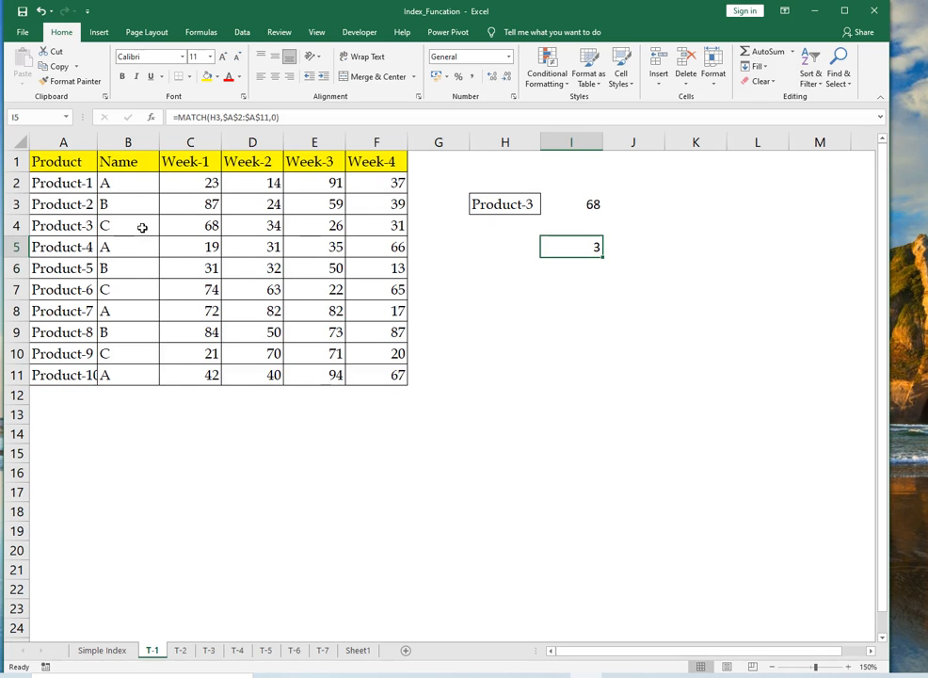
pyautogui.press('F2')
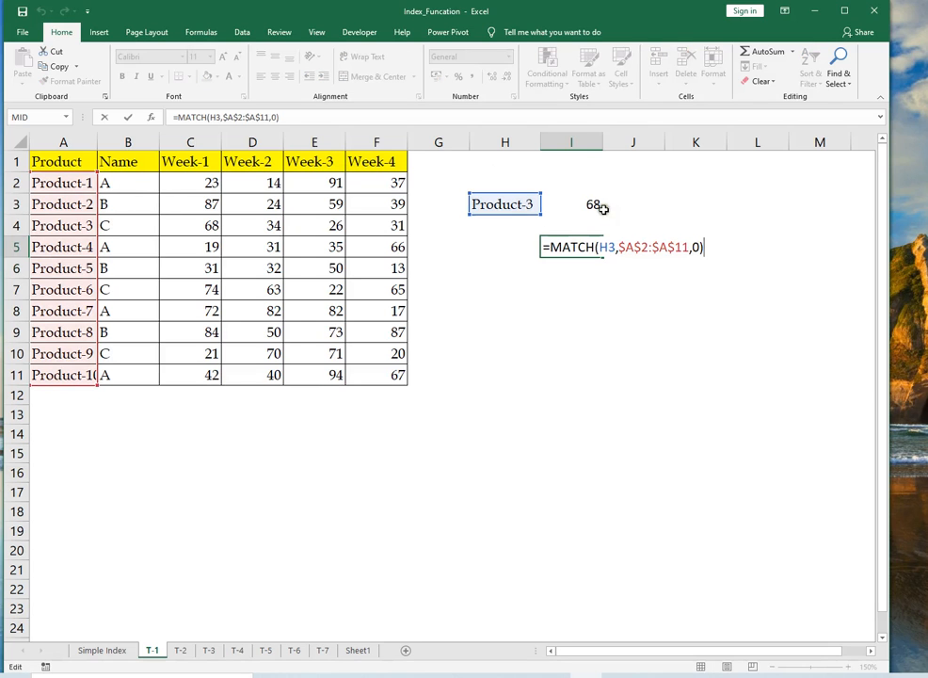
pyautogui.press('Escape')
# Step: Extend the array of the INDEX formula in I3 to $C$1:$F$11 and set its row number to 4
pyautogui.click(599, 204)
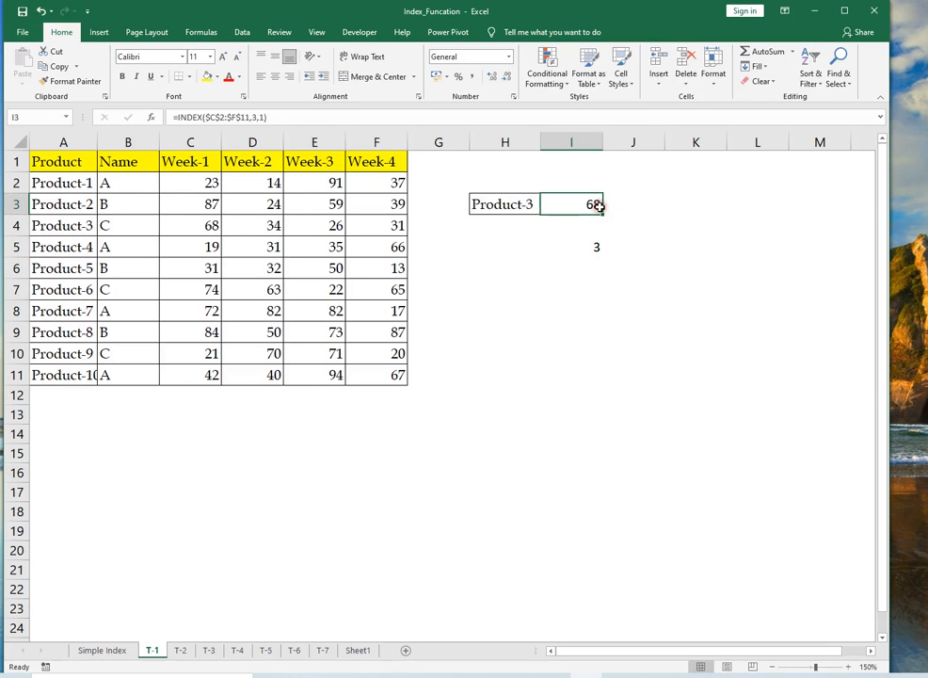
pyautogui.doubleClick(599, 205)
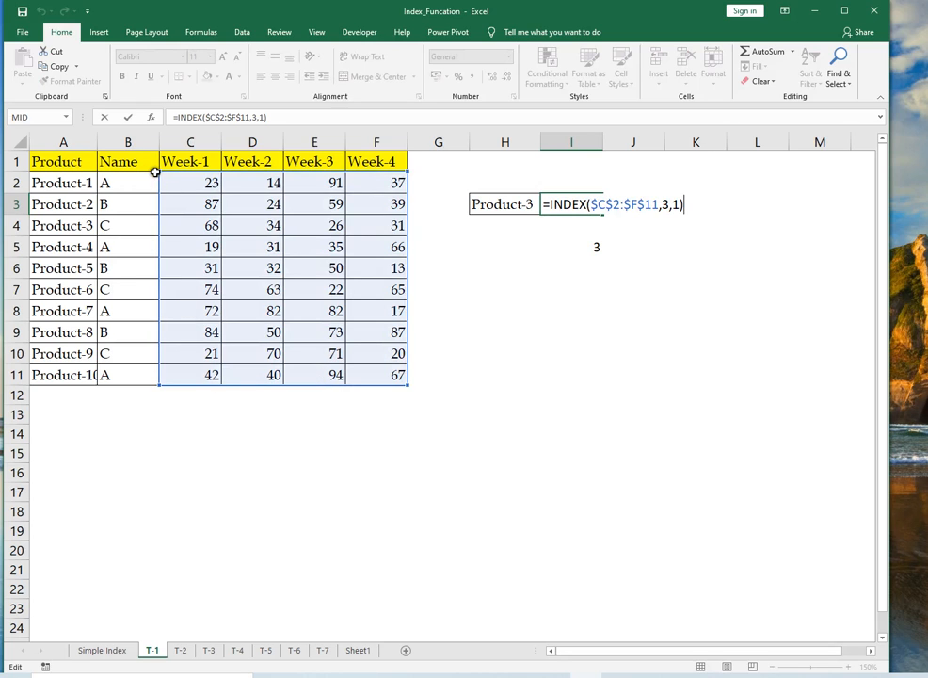
pyautogui.moveTo(156, 171); pyautogui.dragTo(161, 145)
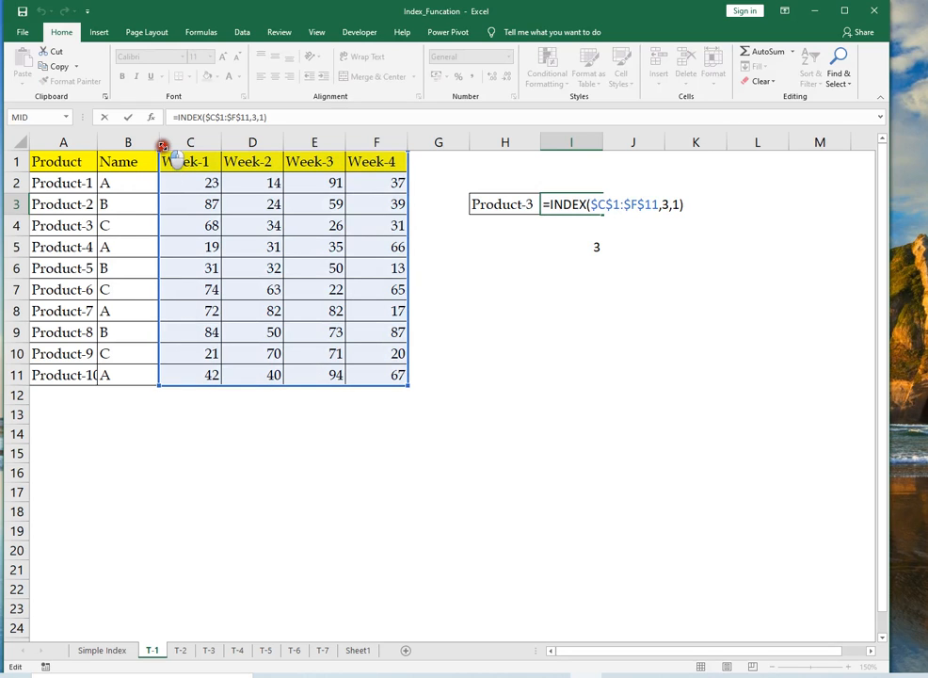
pyautogui.click(664, 205)
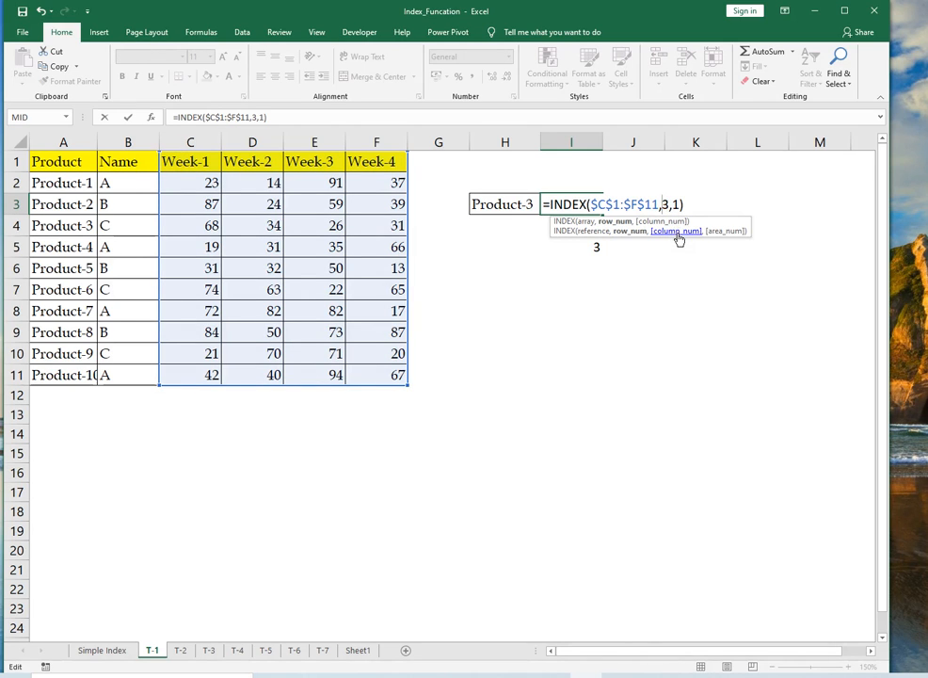
pyautogui.write('4')
pyautogui.press('Return')
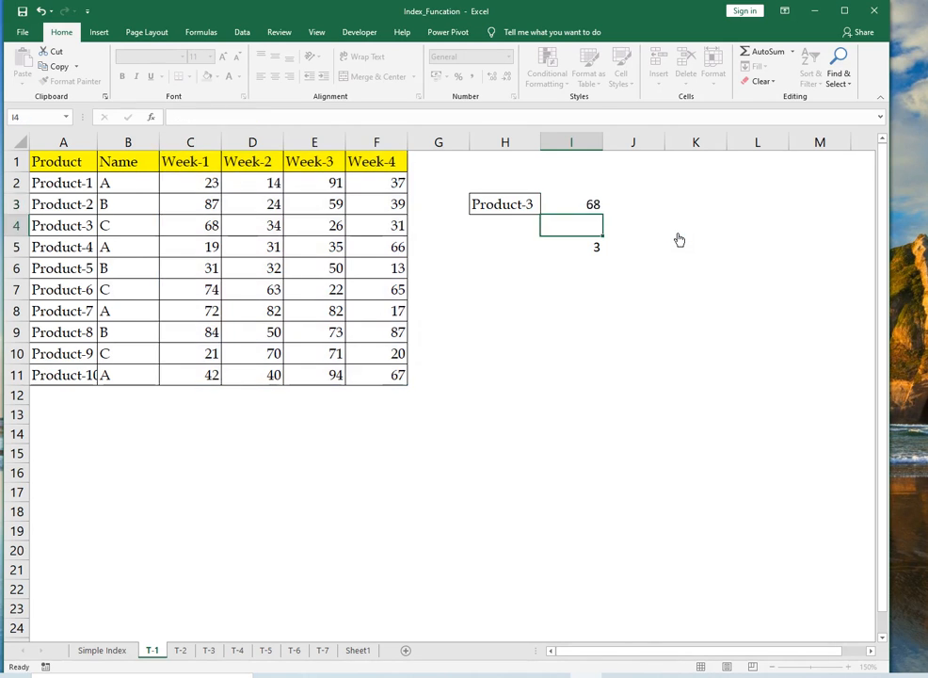
# Step: Check the I3 result against the Product-3 row from its name to its Week-1 figure
pyautogui.press('Up')
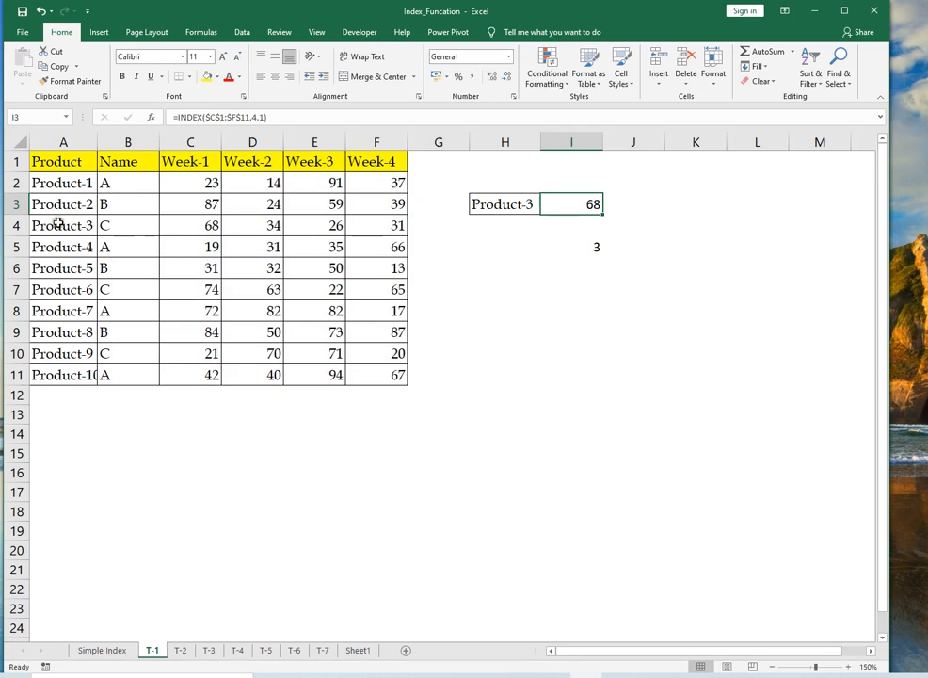
pyautogui.moveTo(59, 224); pyautogui.dragTo(176, 225)
pyautogui.click(598, 203)
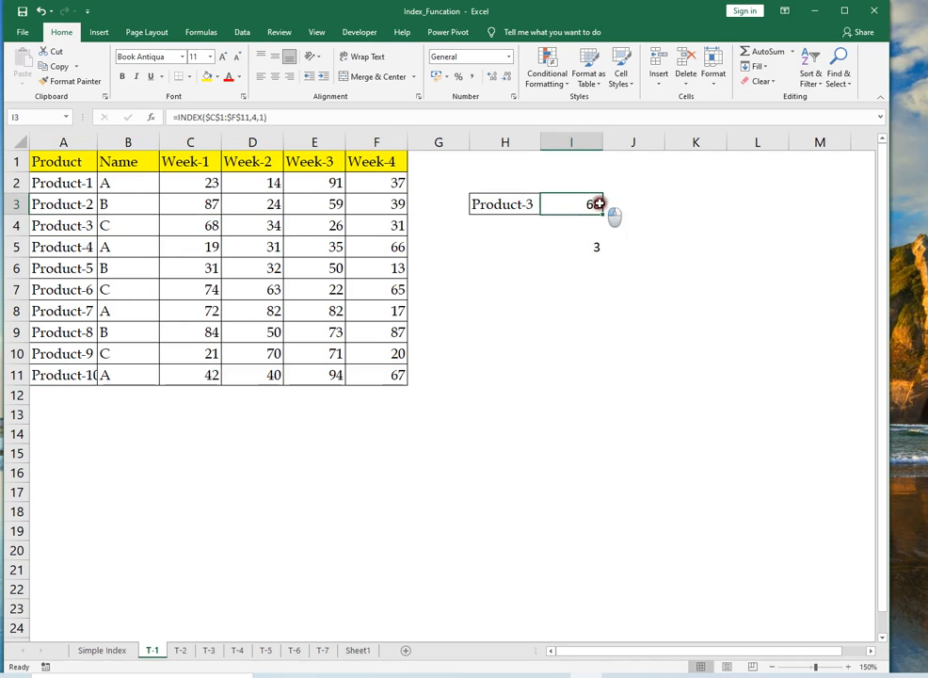
# Step: Review the Week-1 header and the I3 result on T-1, the topic list on Simple Index, and the T-2 sheet
pyautogui.click(206, 163)
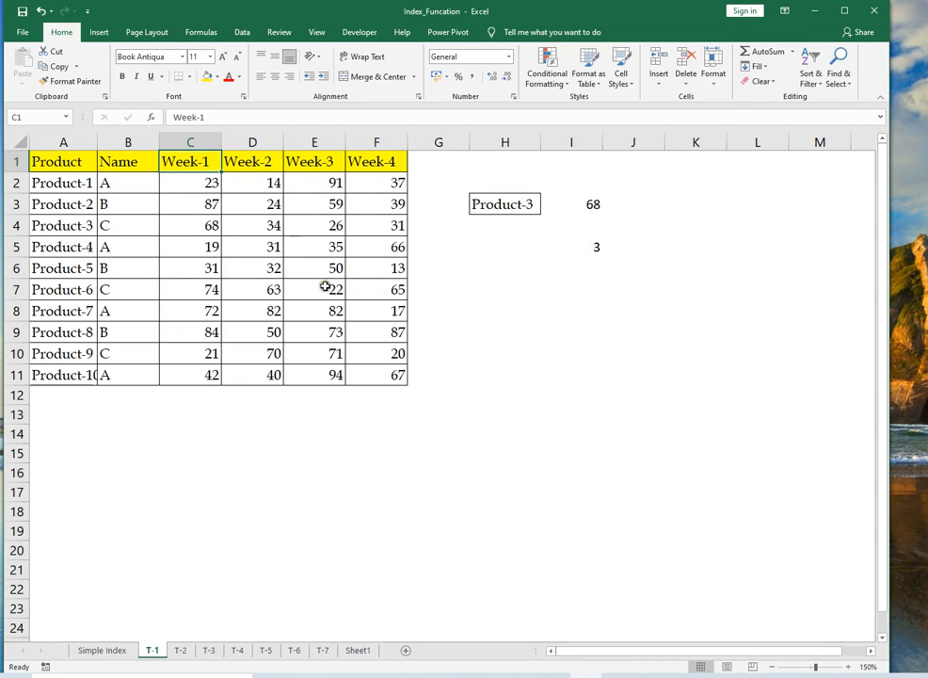
pyautogui.moveTo(584, 200); pyautogui.dragTo(586, 219)
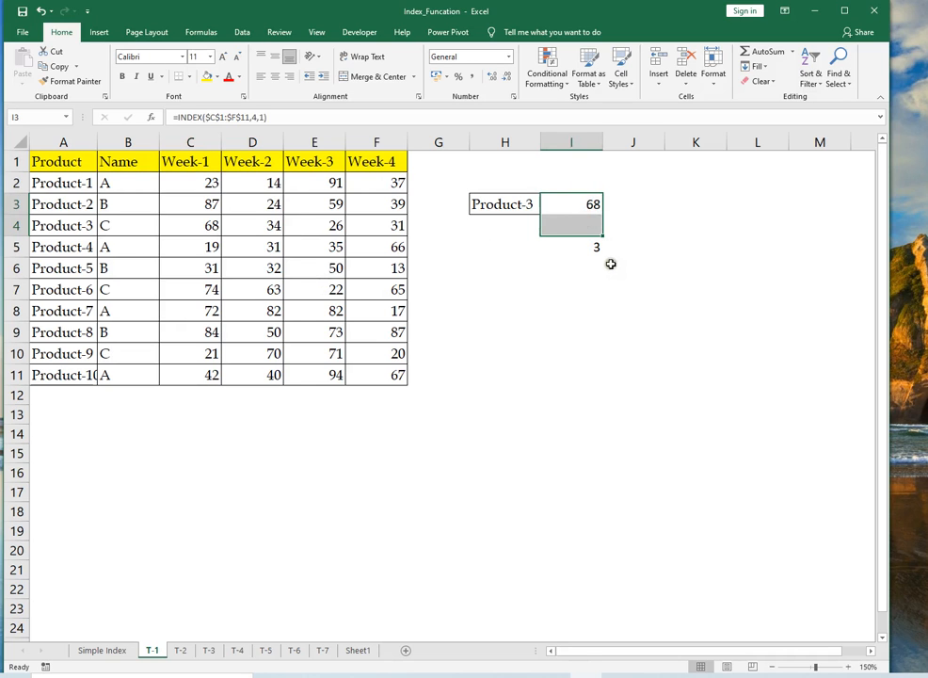
pyautogui.click(611, 265)
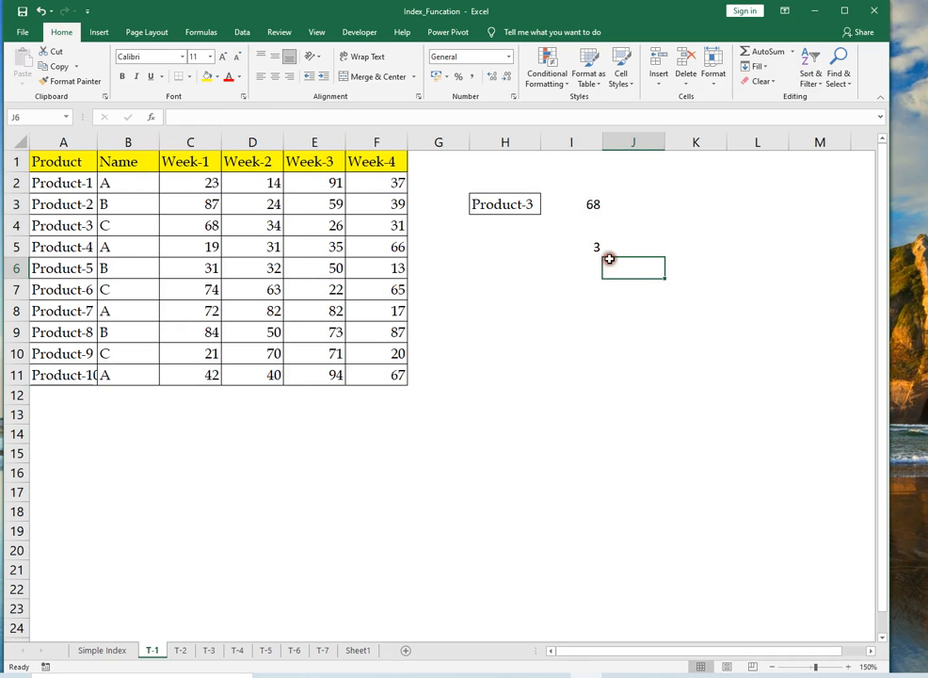
pyautogui.click(98, 650)
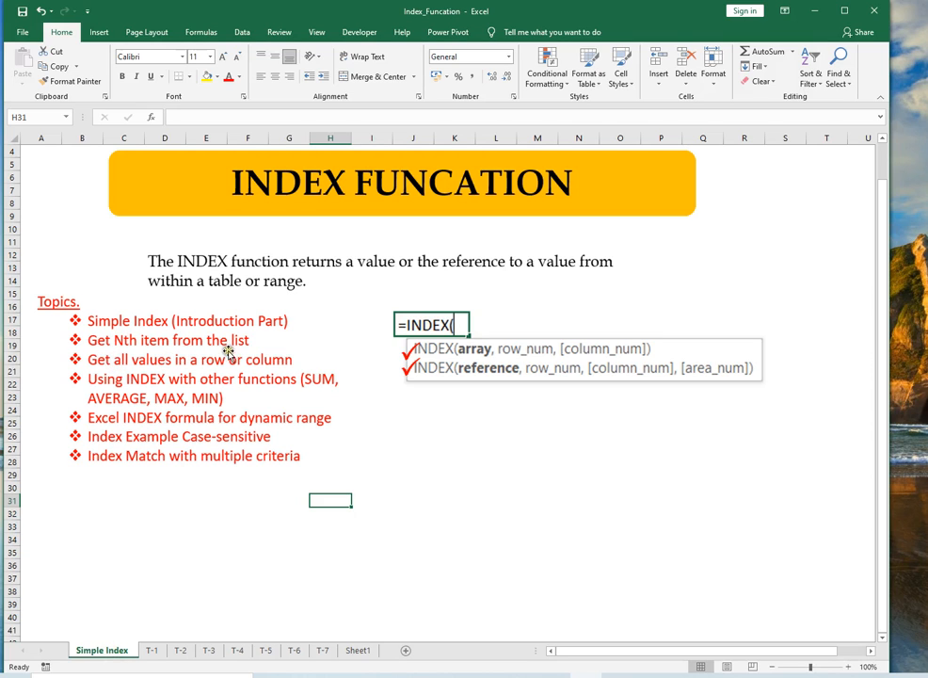
pyautogui.click(159, 654)
pyautogui.click(181, 650)
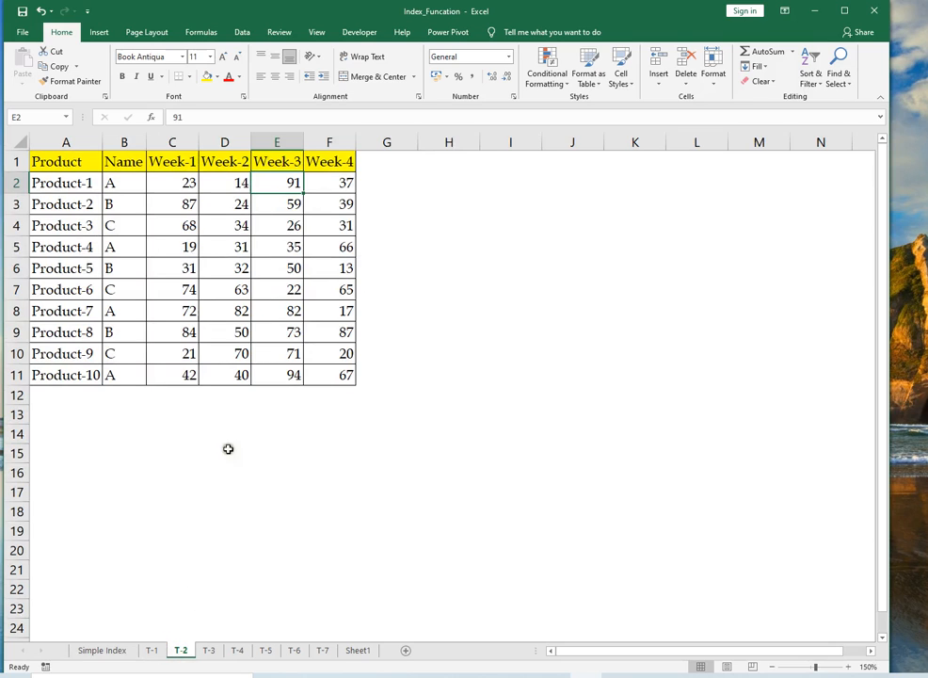
# Step: Return to the finished T-1 sheet and hide it from the workbook
pyautogui.click(151, 650)
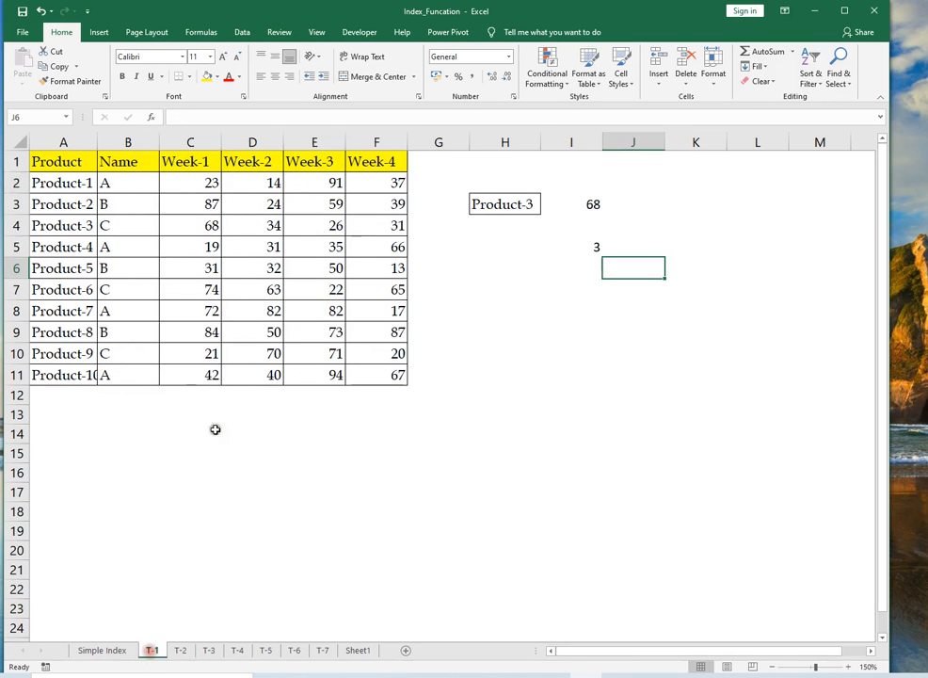
pyautogui.click(551, 201)
pyautogui.moveTo(483, 188); pyautogui.dragTo(593, 244)
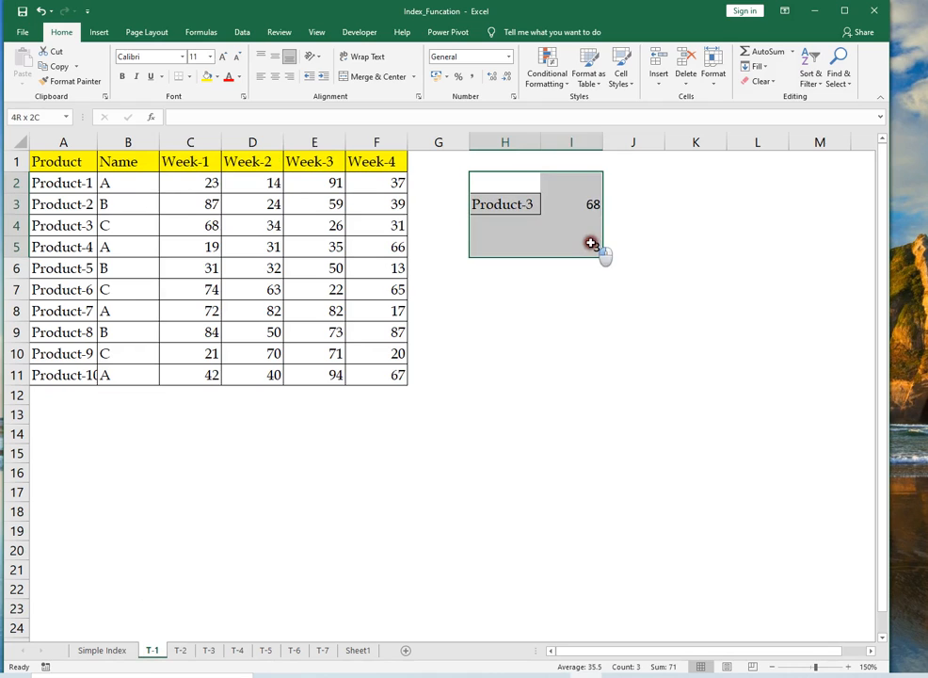
pyautogui.rightClick(157, 649)
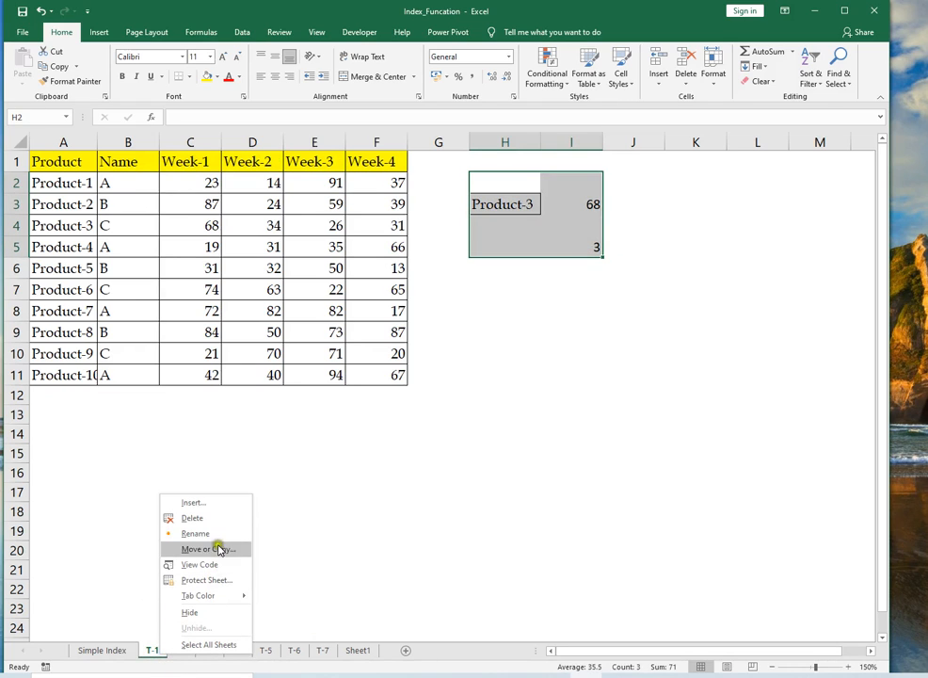
pyautogui.click(215, 613)
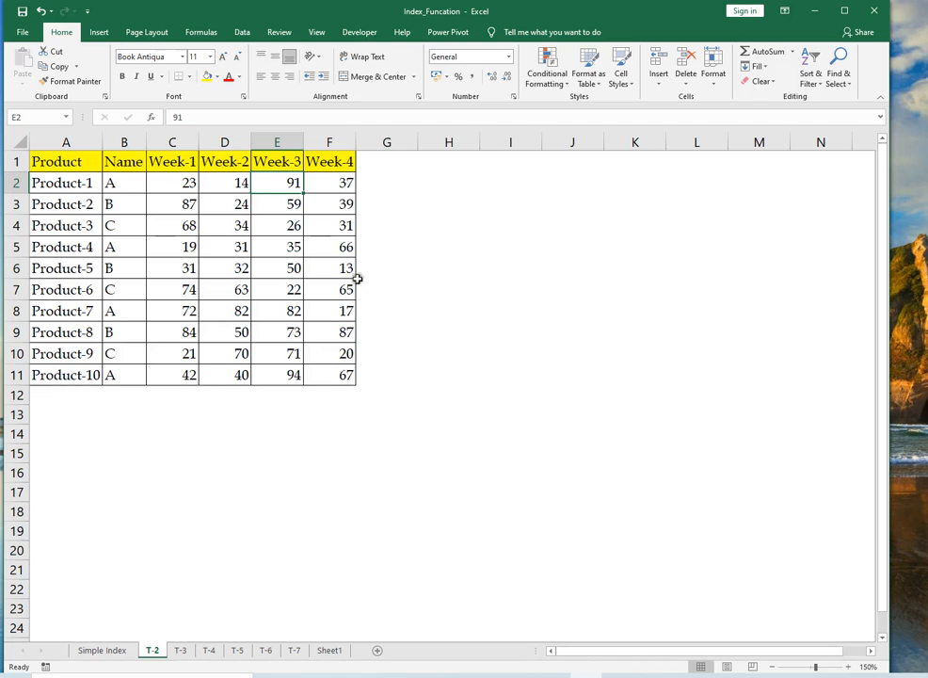
# Step: Look up the next topic on the Simple Index sheet and return to T-2
pyautogui.click(425, 184)
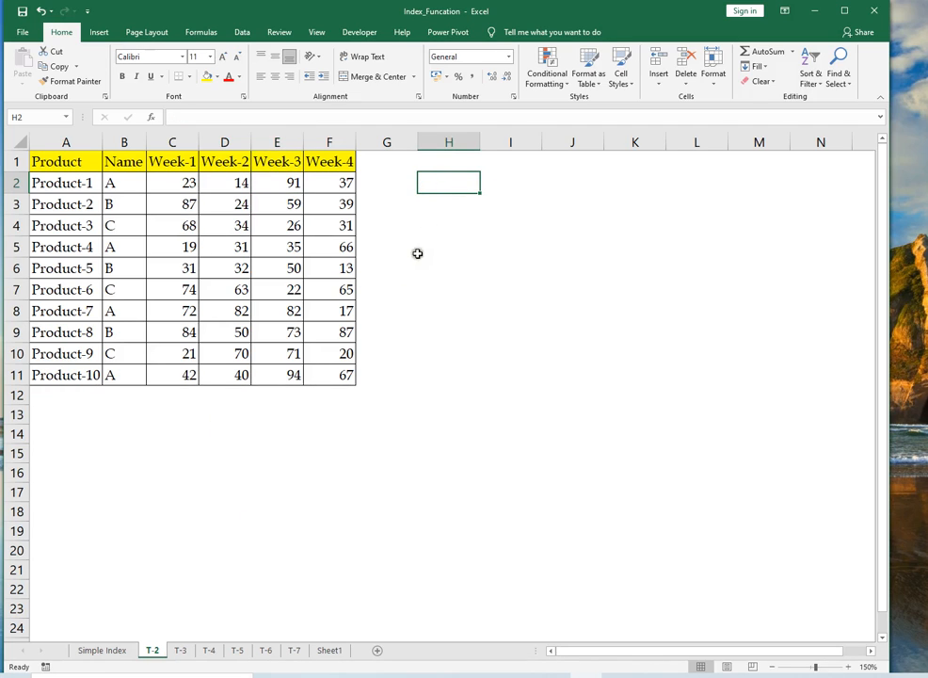
pyautogui.click(88, 652)
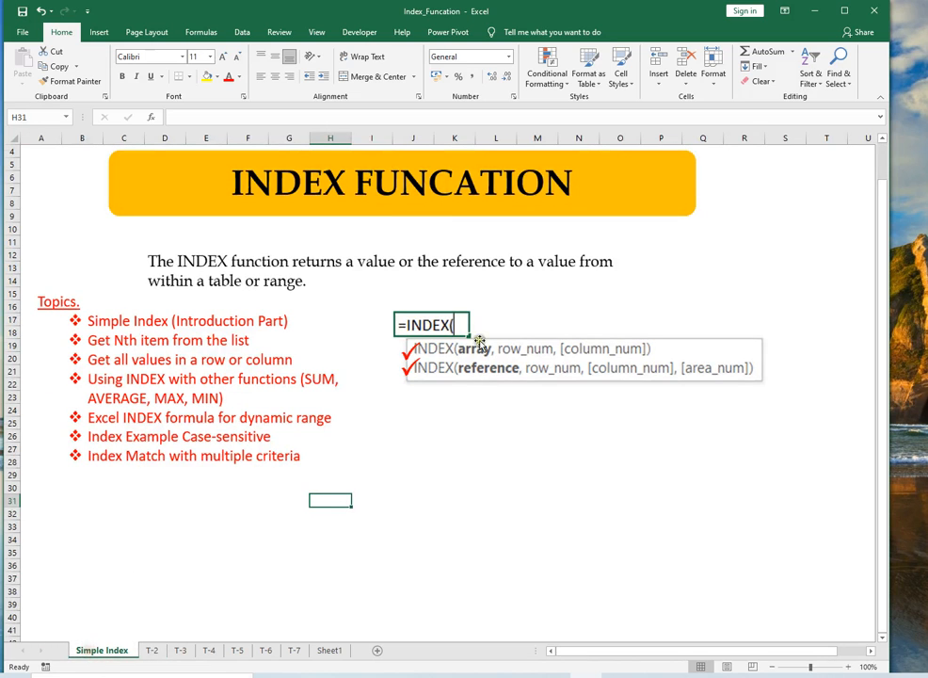
pyautogui.click(162, 656)
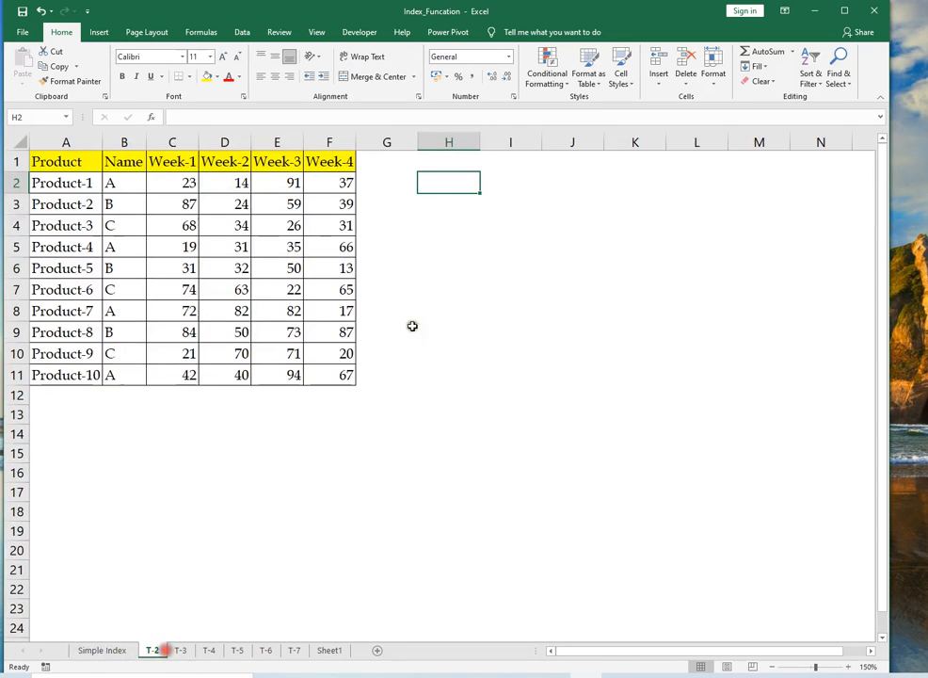
pyautogui.click(510, 201)
pyautogui.write('=in')
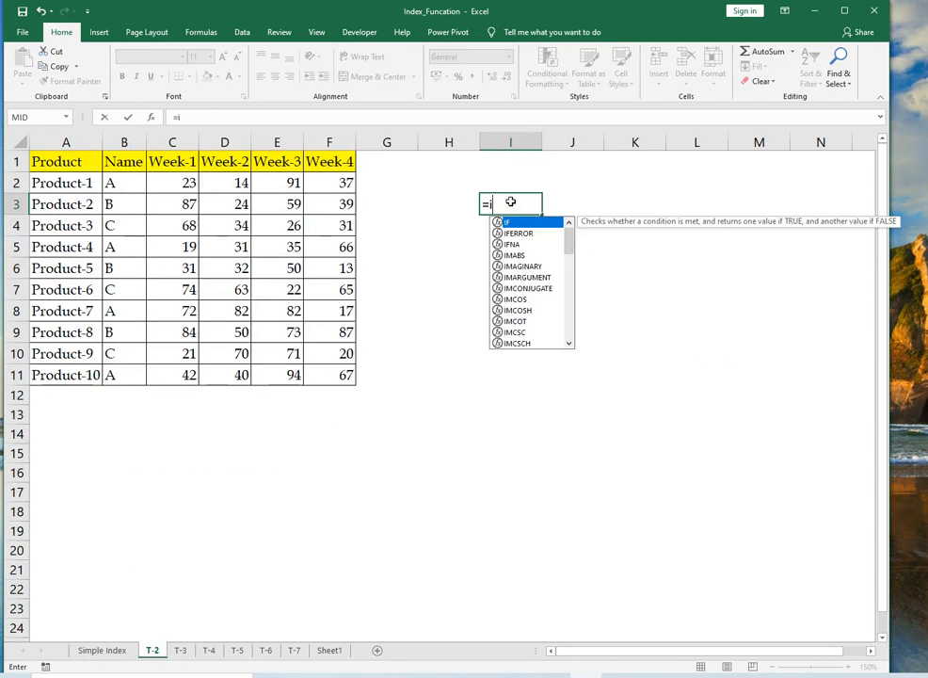
pyautogui.press('Tab')
pyautogui.press('Left')
pyautogui.press('Left')
pyautogui.press('Left')
pyautogui.press('Left')
pyautogui.press('Left')
pyautogui.press('Left')
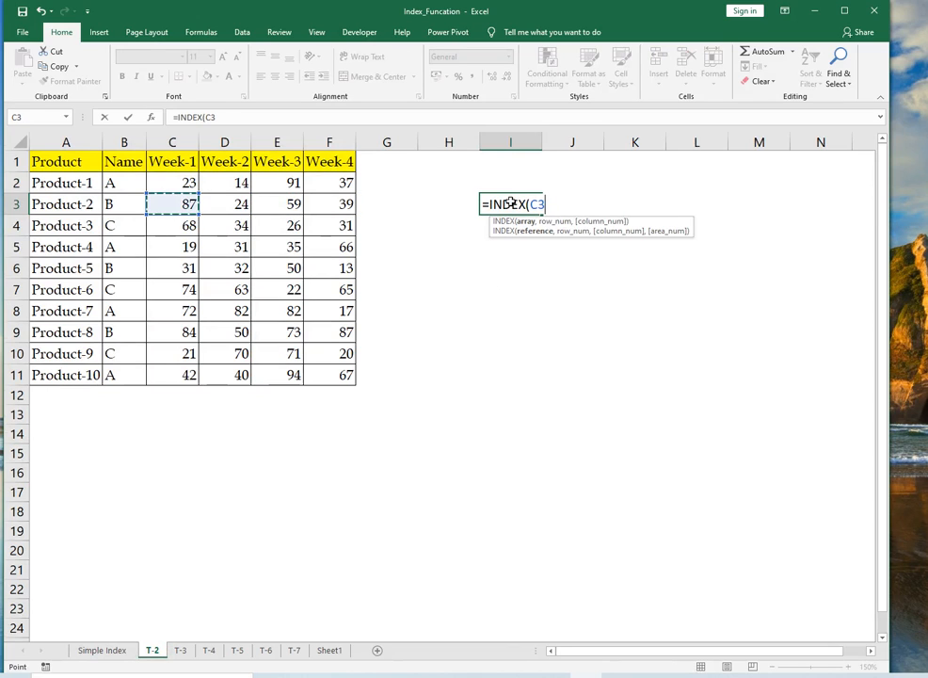
pyautogui.press('Up')
pyautogui.press('Left')
pyautogui.press('Right')
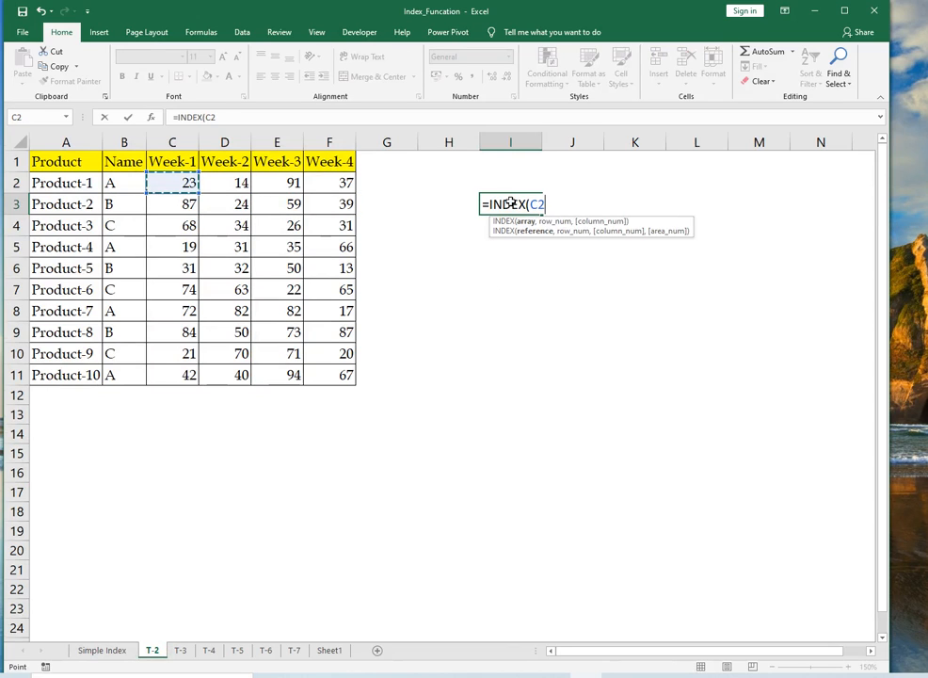
pyautogui.press('Left')
pyautogui.press('Left')
pyautogui.press('Right')
pyautogui.press('Right')
pyautogui.hotkey('ctrl', 'shift', 'Down')
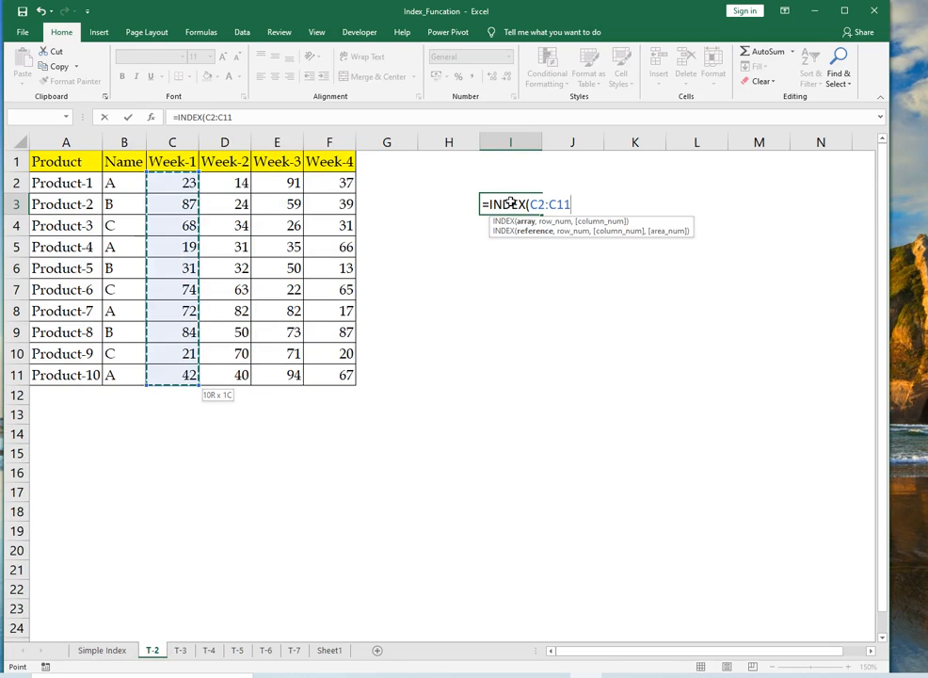
pyautogui.hotkey('shift', 'Right')
pyautogui.hotkey('shift', 'Right')
pyautogui.hotkey('shift', 'Right')
pyautogui.hotkey('shift', 'Right')
pyautogui.hotkey('shift', 'Left')
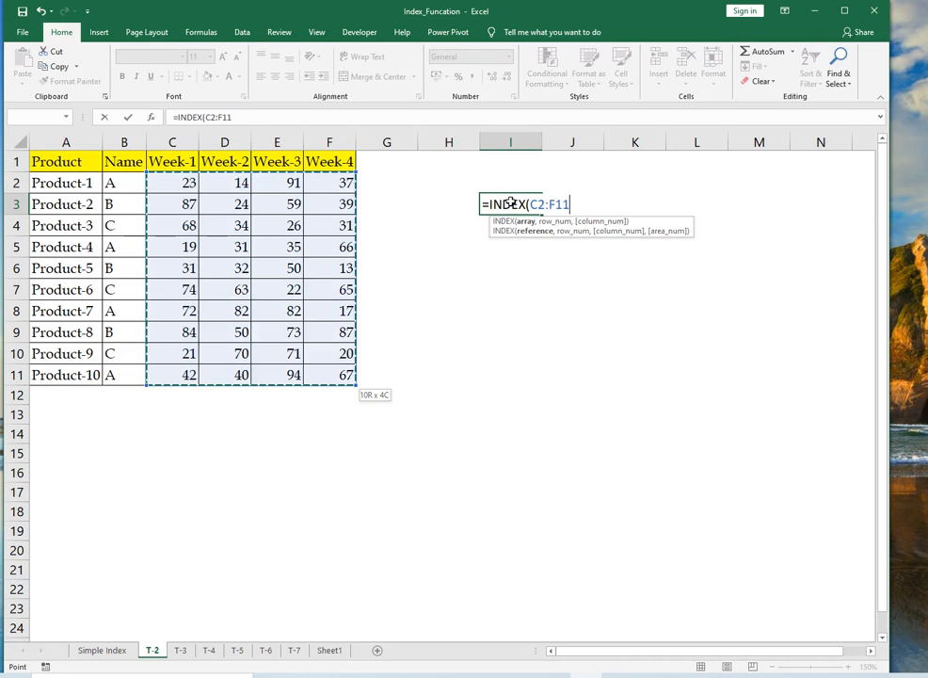
pyautogui.press('F4')
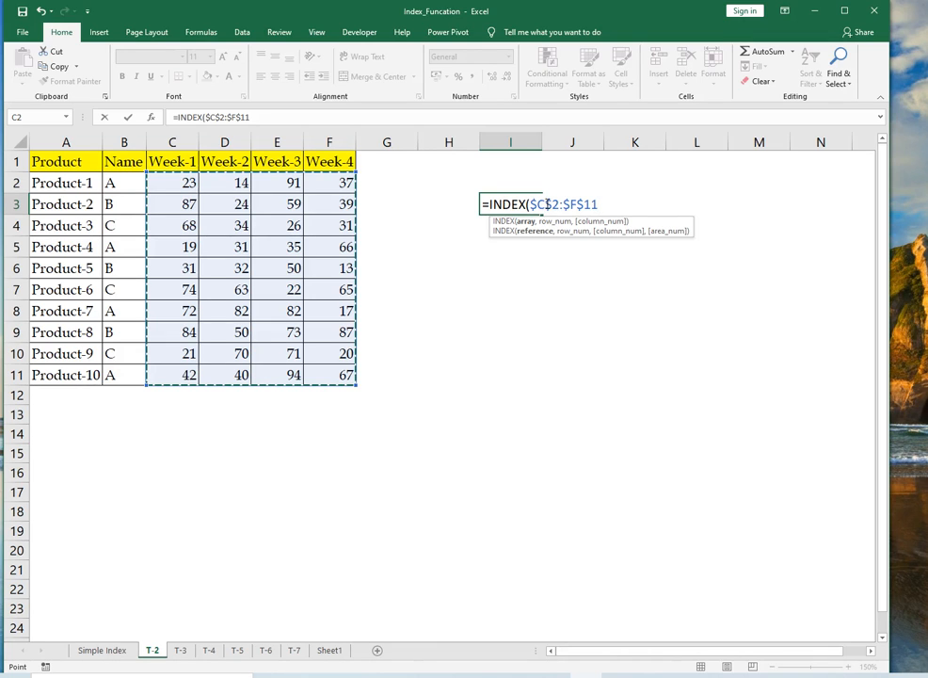
pyautogui.write(',')
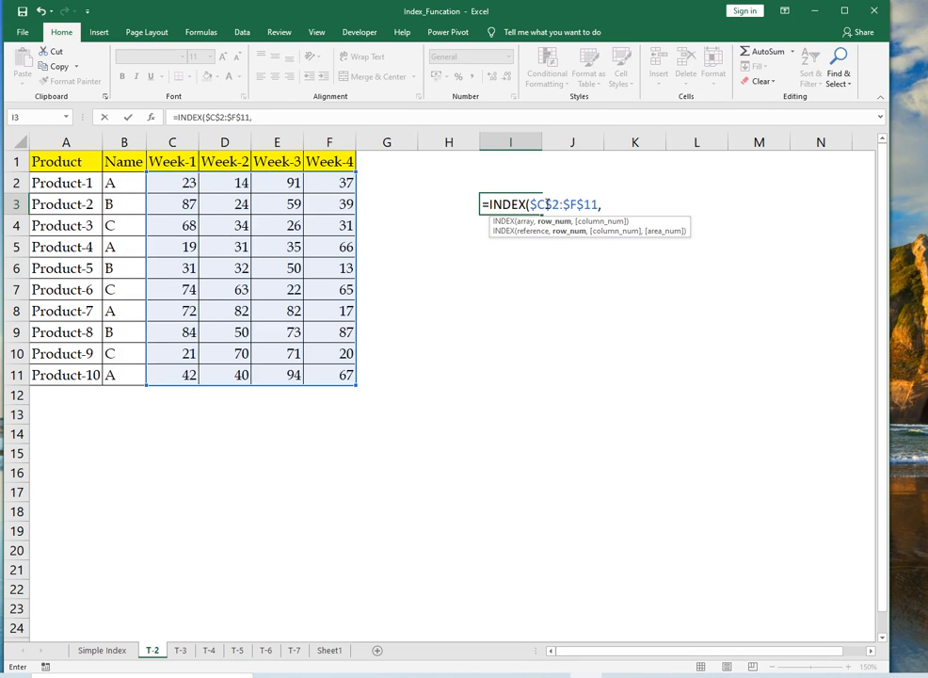
pyautogui.press('Escape')
# Step: Enter 2 in cell I1 as the item position number
pyautogui.press('Up')
pyautogui.press('Up')
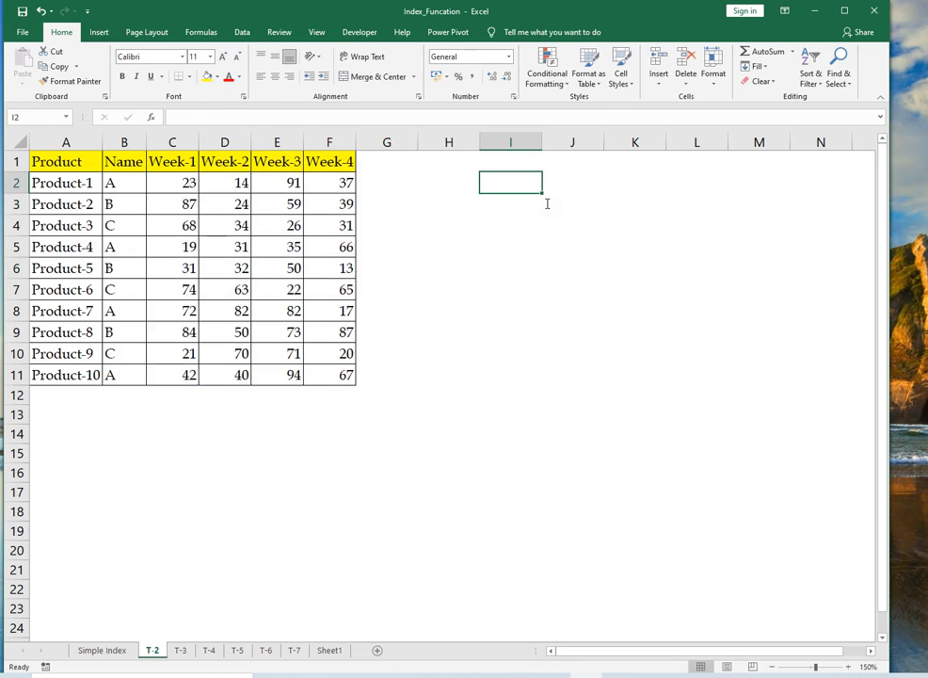
pyautogui.write('2')
pyautogui.press('Return')
# Step: Examine the first two products of the list in A2:A3 to locate the item at the position given in I1
pyautogui.press('Up')
pyautogui.press('Down')
pyautogui.press('Left')
pyautogui.press('Left')
pyautogui.press('Left')
pyautogui.press('Left')
pyautogui.press('Left')
pyautogui.press('Left')
pyautogui.press('Left')
pyautogui.press('Left')
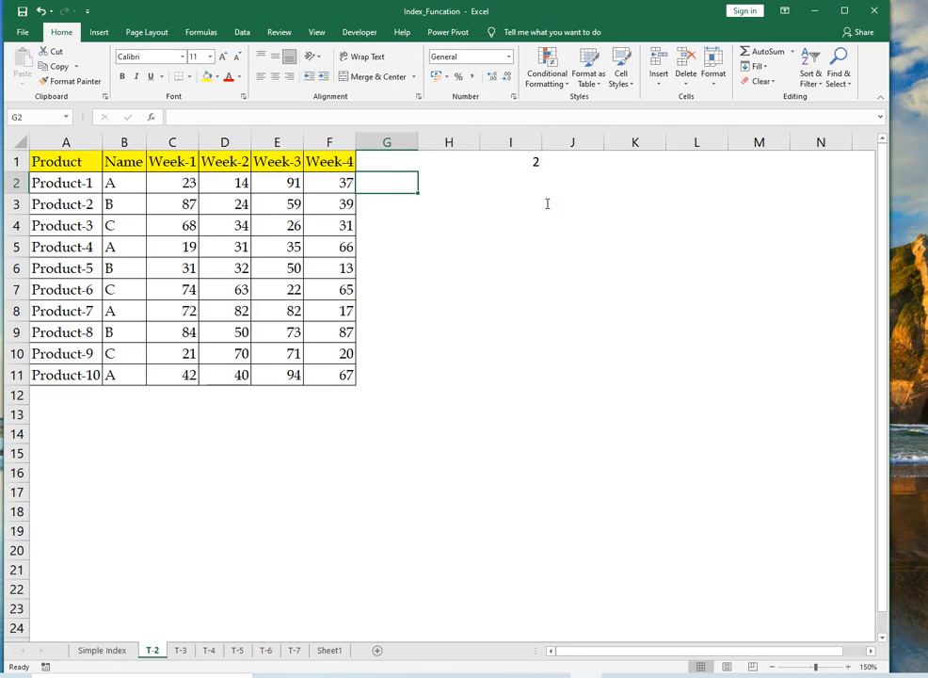
pyautogui.hotkey('shift', 'Down')
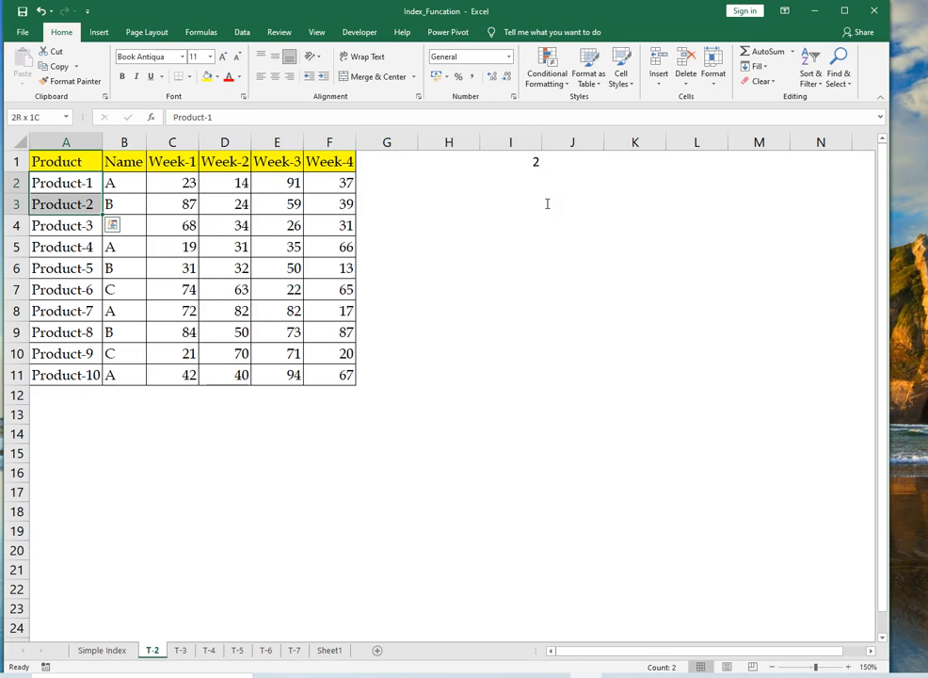
pyautogui.press('Right')
pyautogui.press('Right')
pyautogui.press('Right')
pyautogui.press('Left')
pyautogui.press('Left')
pyautogui.press('Left')
# Step: Enter an INDEX formula in I2 with the locked array $A$2:$A$11 and I1 as the row number
pyautogui.press('Right')
pyautogui.press('Right')
pyautogui.press('Right')
pyautogui.press('Right')
pyautogui.press('Right')
pyautogui.press('Right')
pyautogui.press('Right')
pyautogui.press('Right')
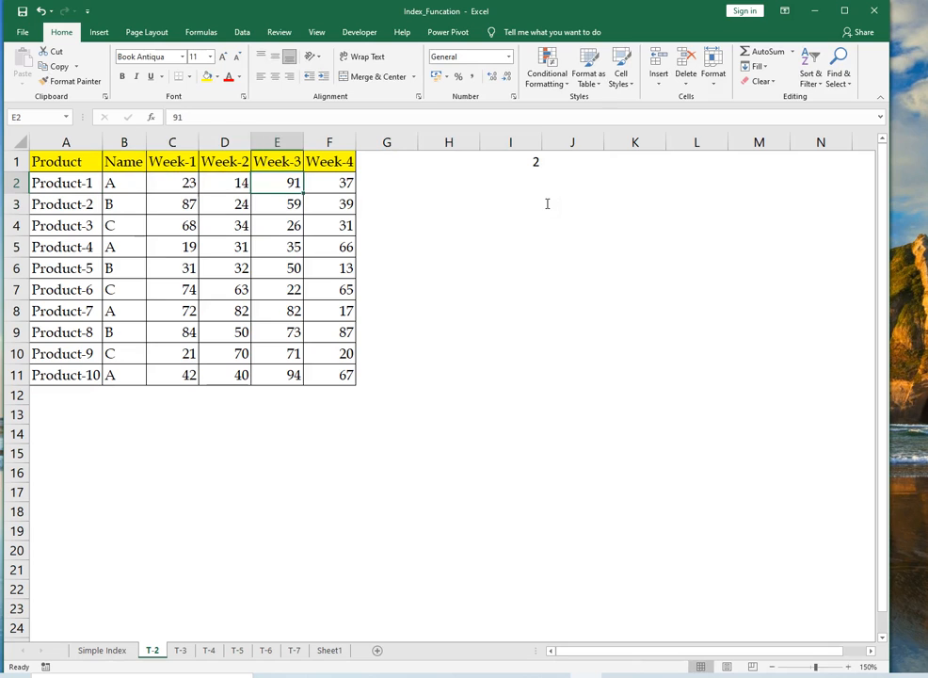
pyautogui.write('=in')
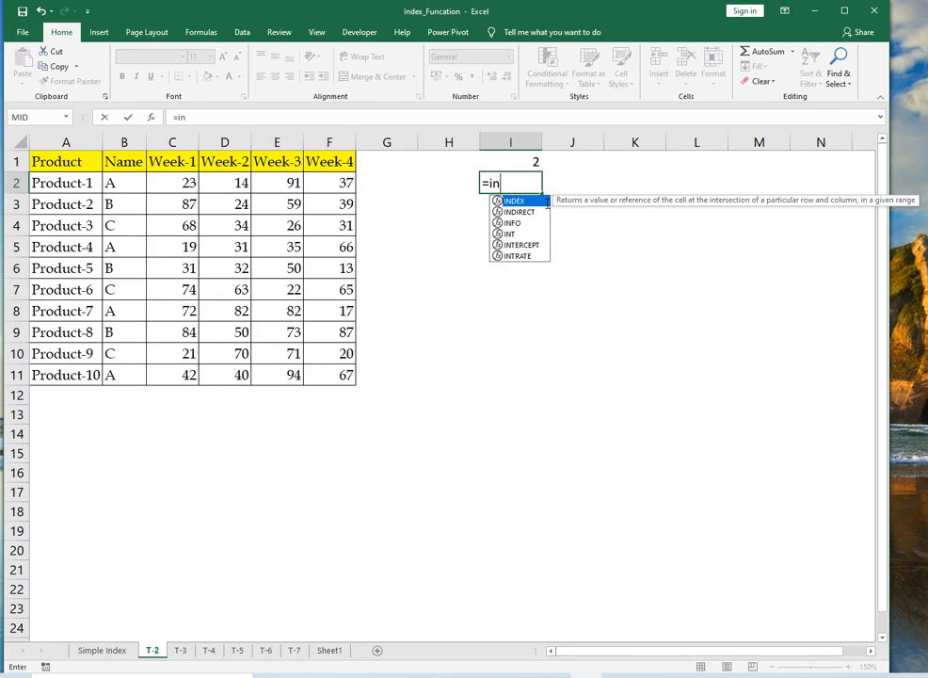
pyautogui.press('Tab')
pyautogui.press('Left')
pyautogui.press('Left')
pyautogui.press('Left')
pyautogui.press('Left')
pyautogui.press('Left')
pyautogui.press('Left')
pyautogui.press('Left')
pyautogui.press('Left')
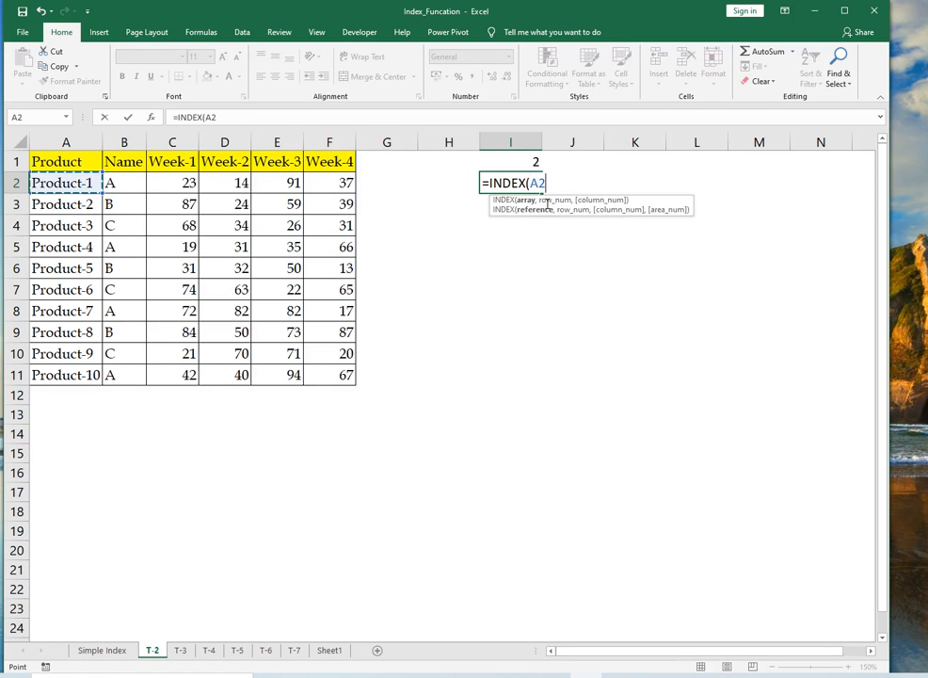
pyautogui.hotkey('shift', 'Down')
pyautogui.hotkey('shift', 'Down')
pyautogui.hotkey('shift', 'Down')
pyautogui.hotkey('shift', 'Down')
pyautogui.hotkey('shift', 'Down')
pyautogui.hotkey('shift', 'Down')
pyautogui.hotkey('shift', 'Down')
pyautogui.hotkey('shift', 'Down')
pyautogui.hotkey('shift', 'Down')
pyautogui.press('F4')
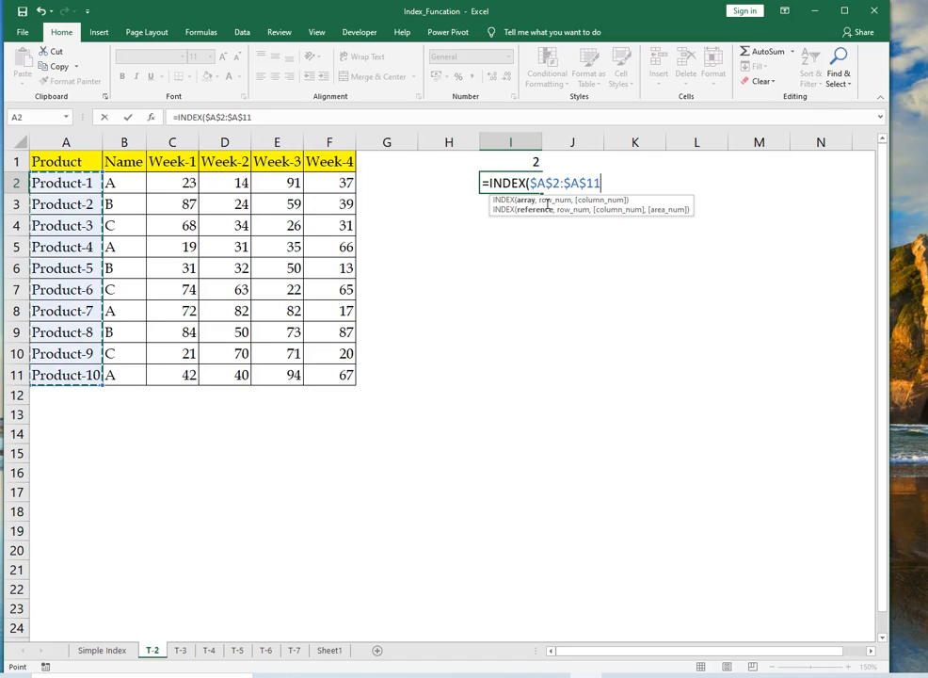
pyautogui.write(',')
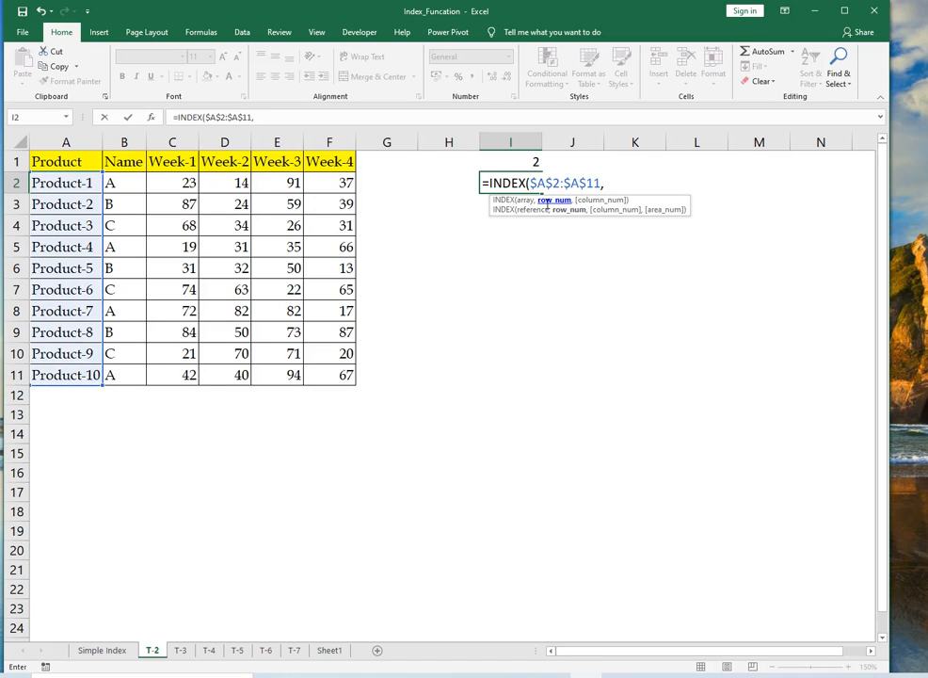
pyautogui.press('Up')
pyautogui.write(')')
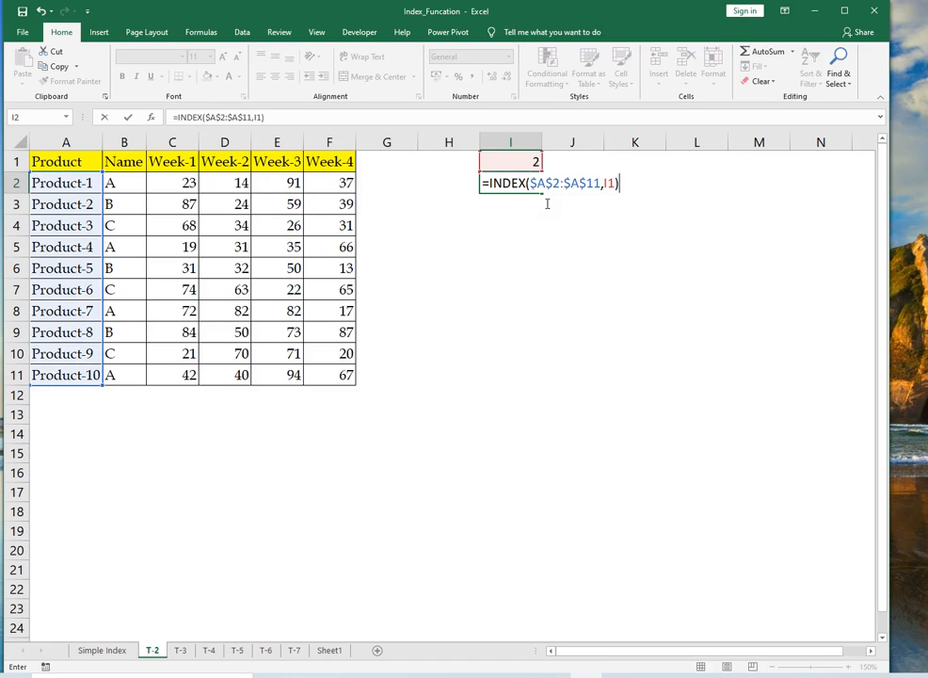
pyautogui.press('Return')
pyautogui.press('Up')
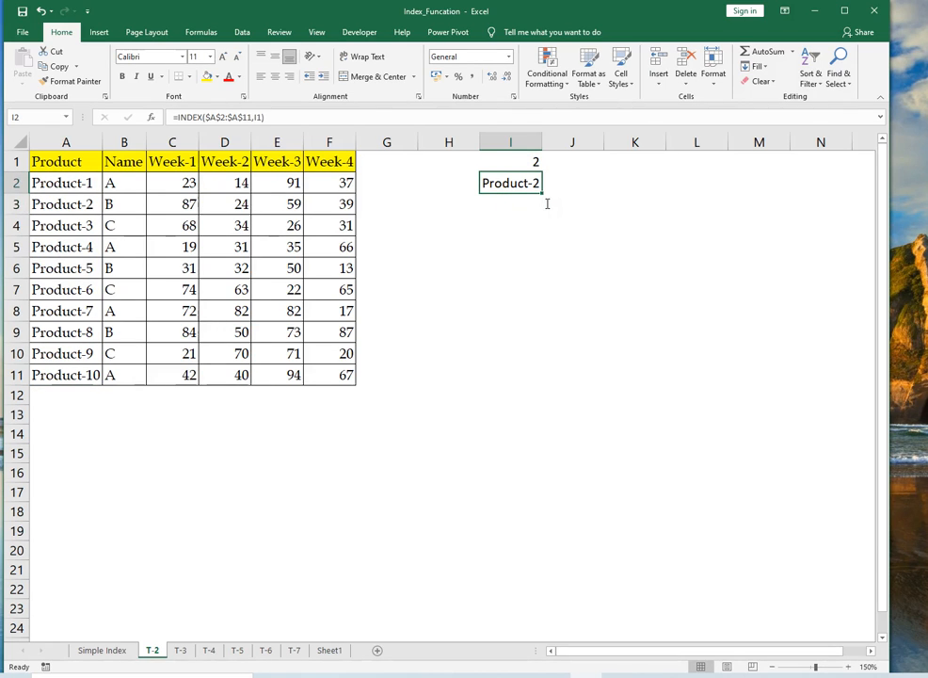
# Step: Count down the product list from A2 to A3 to check the item returned in I2
pyautogui.click(87, 199)
pyautogui.click(91, 186)
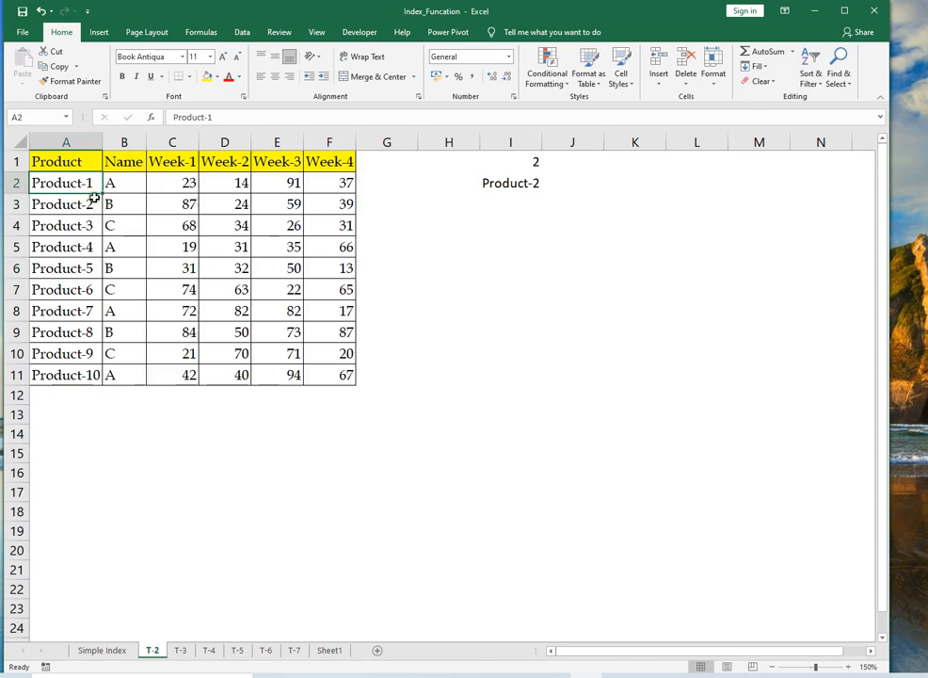
pyautogui.moveTo(89, 182); pyautogui.dragTo(83, 200)
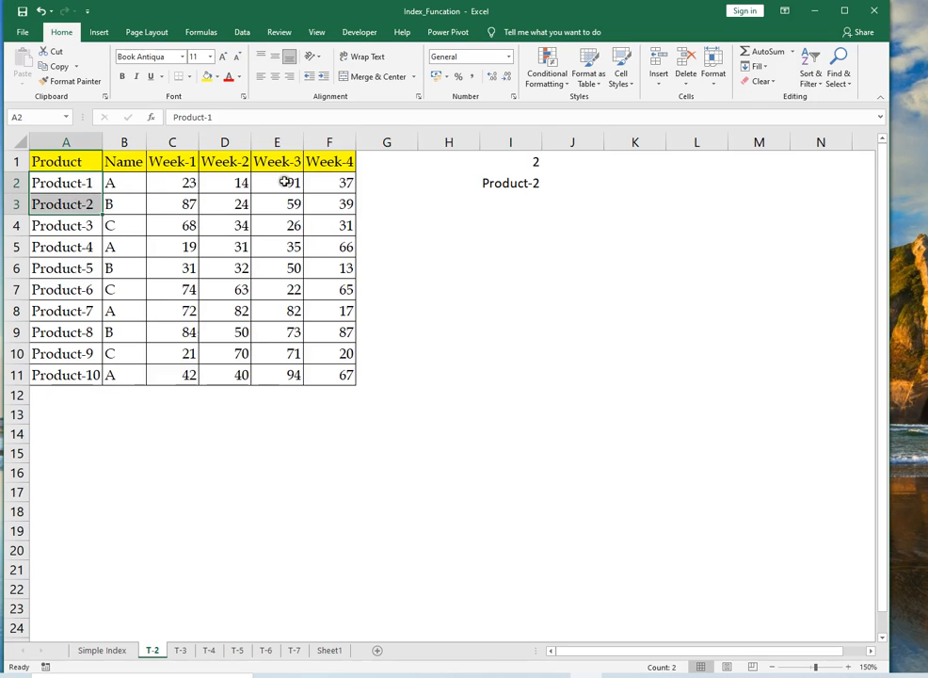
# Step: Set the position number in I1 to 5 and check the I2 result by counting down A2:A6
pyautogui.click(530, 159)
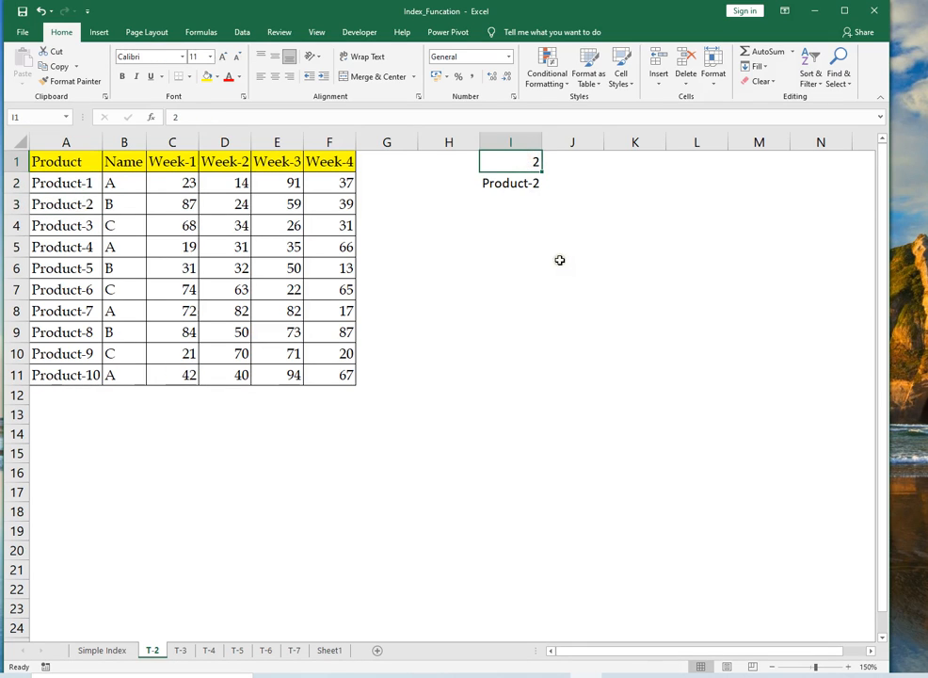
pyautogui.press('BackSpace')
pyautogui.write('5')
pyautogui.press('Return')
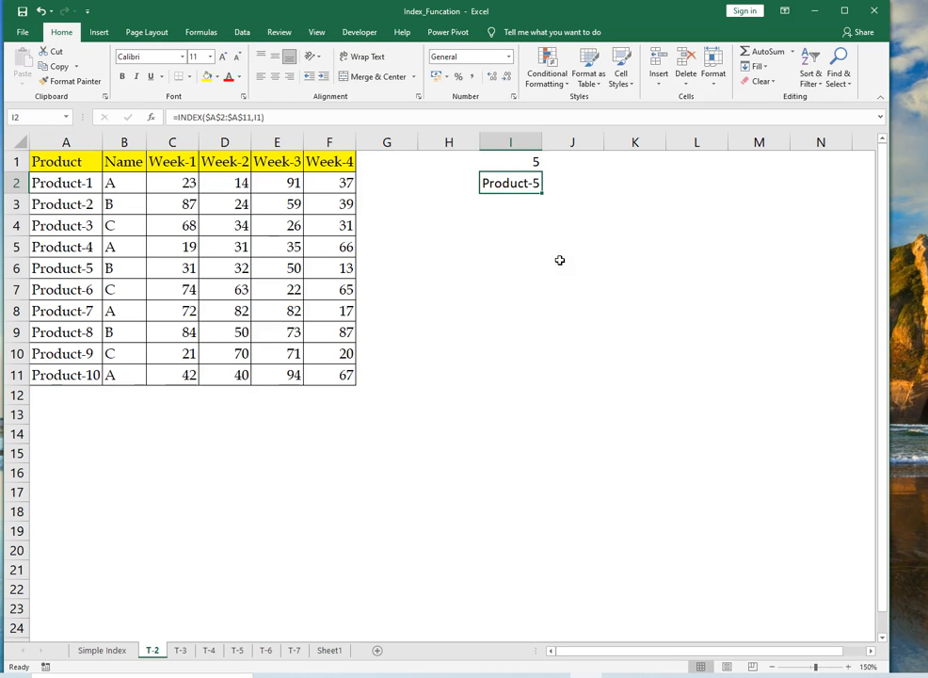
pyautogui.press('Up')
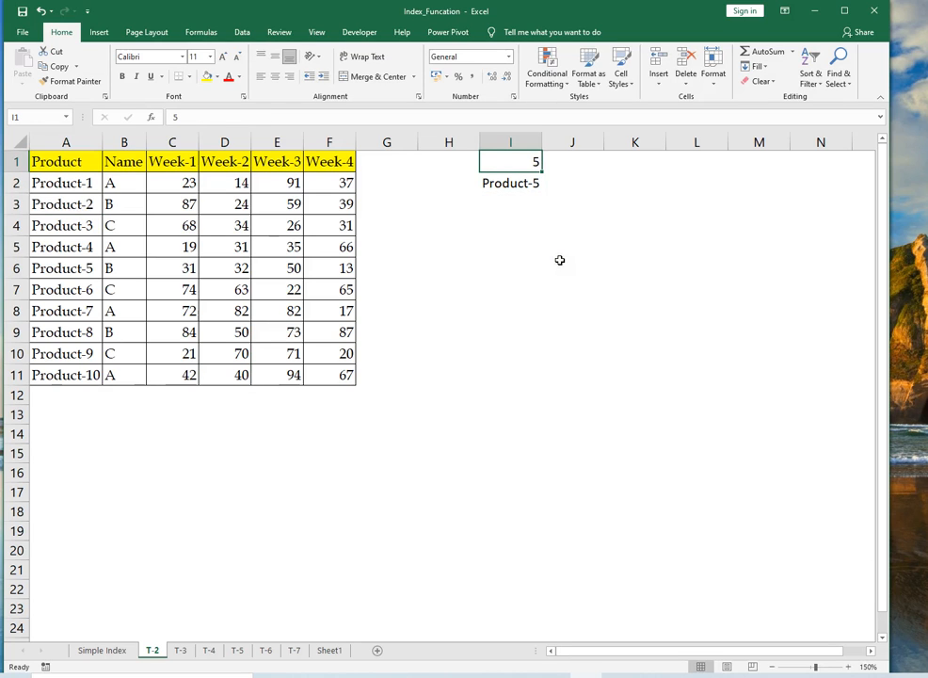
pyautogui.moveTo(76, 180); pyautogui.dragTo(75, 270)
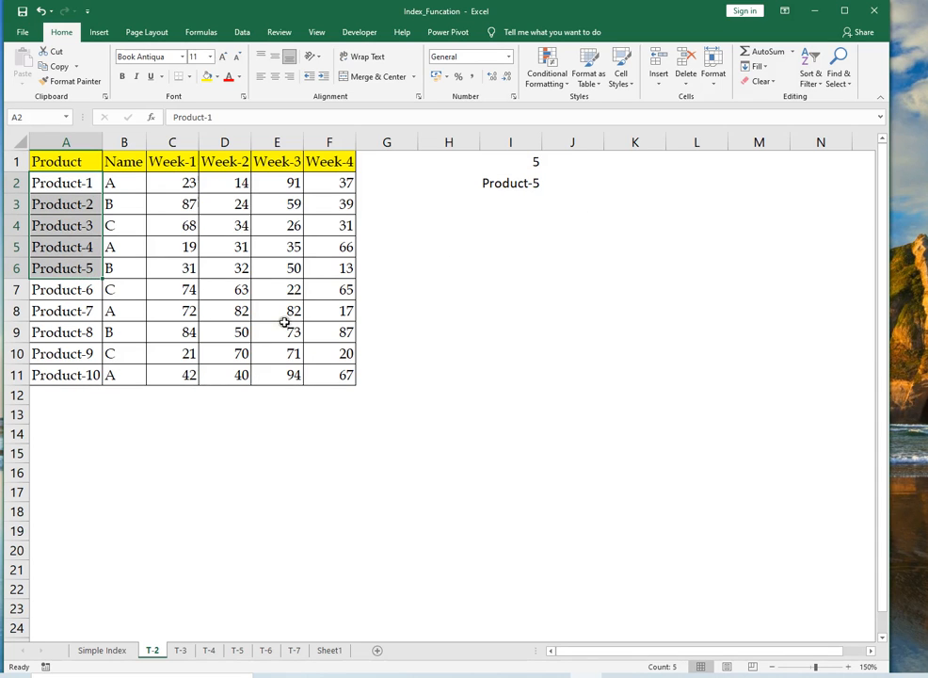
# Step: Edit the I2 INDEX formula to use the array $A$2:$F$11 with an empty row number and column number 2
pyautogui.click(532, 185)
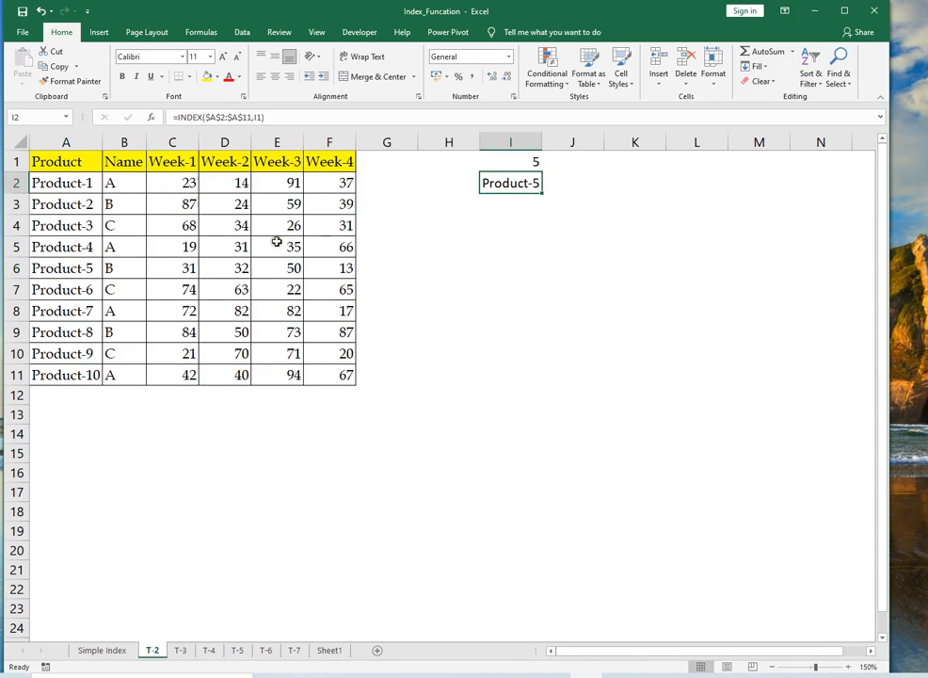
pyautogui.press('F2')
pyautogui.moveTo(101, 382); pyautogui.dragTo(381, 378)
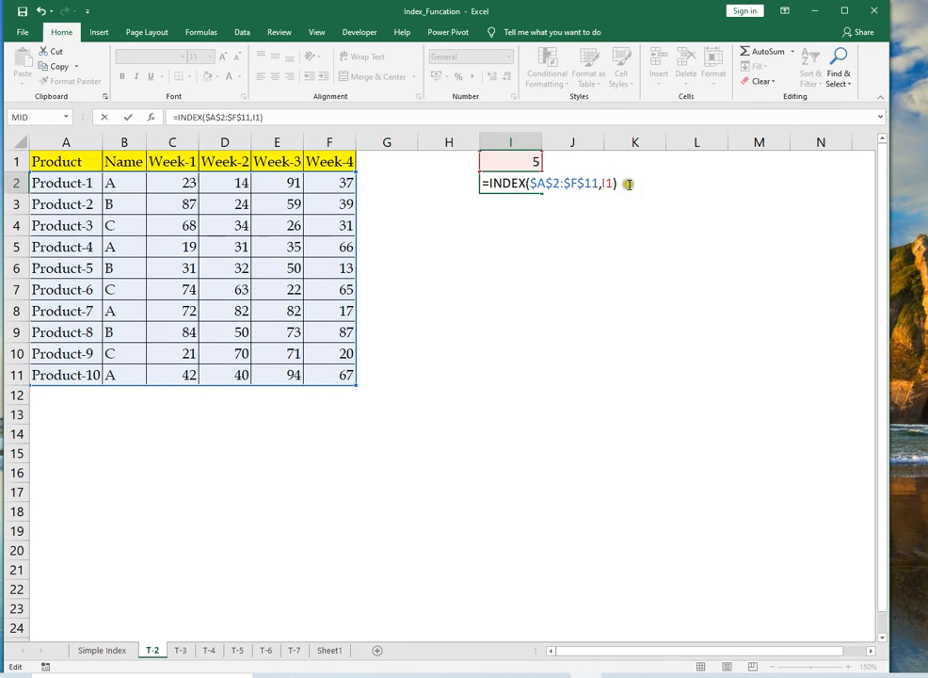
pyautogui.press('BackSpace')
pyautogui.press('BackSpace')
pyautogui.press('BackSpace')
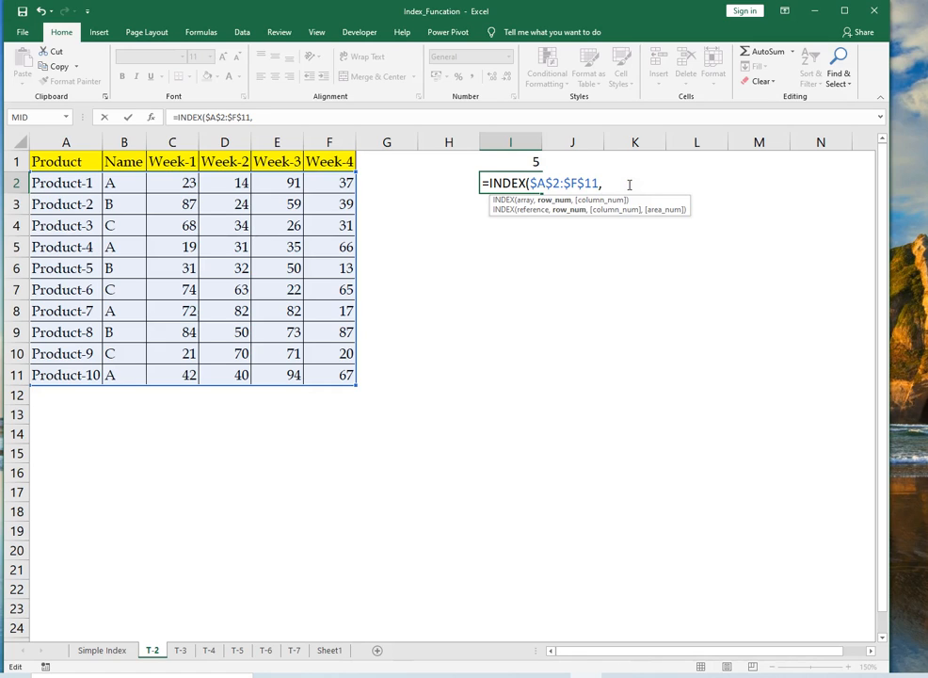
pyautogui.write(',')
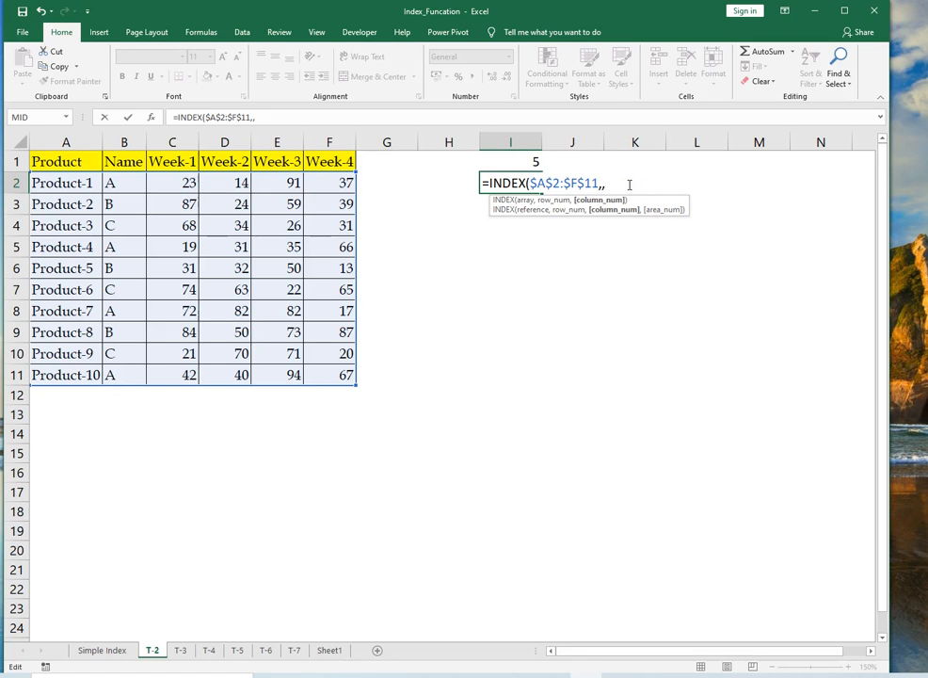
pyautogui.write('2')
pyautogui.press('Return')
pyautogui.press('Up')
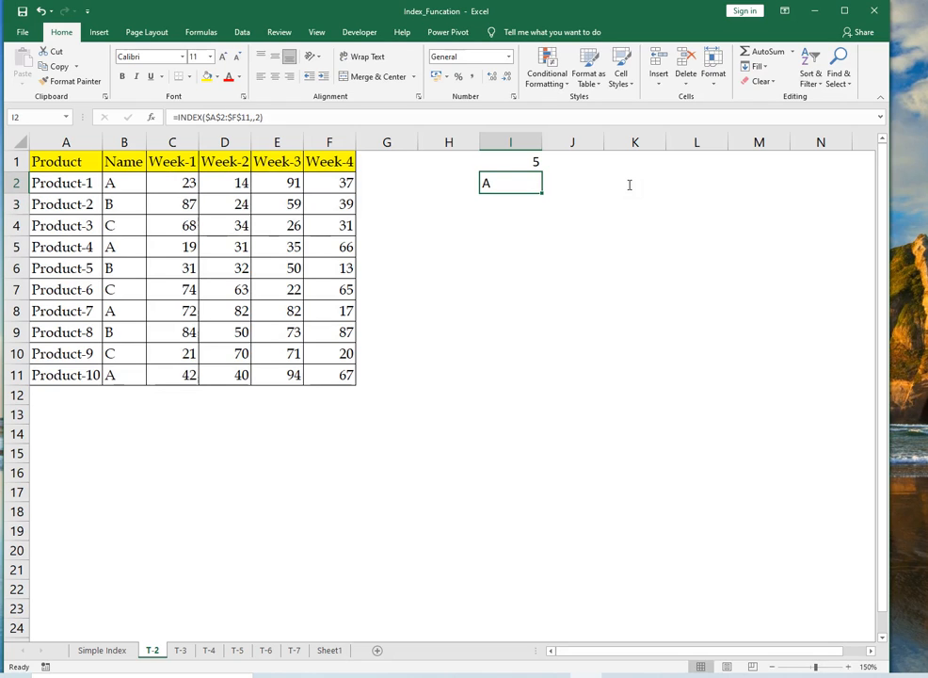
# Step: Insert row number 2 into the I2 formula so it reads =INDEX($A$2:$F$11,2,2)
pyautogui.press('F2')
pyautogui.press('Left')
pyautogui.press('Left')
pyautogui.press('Left')
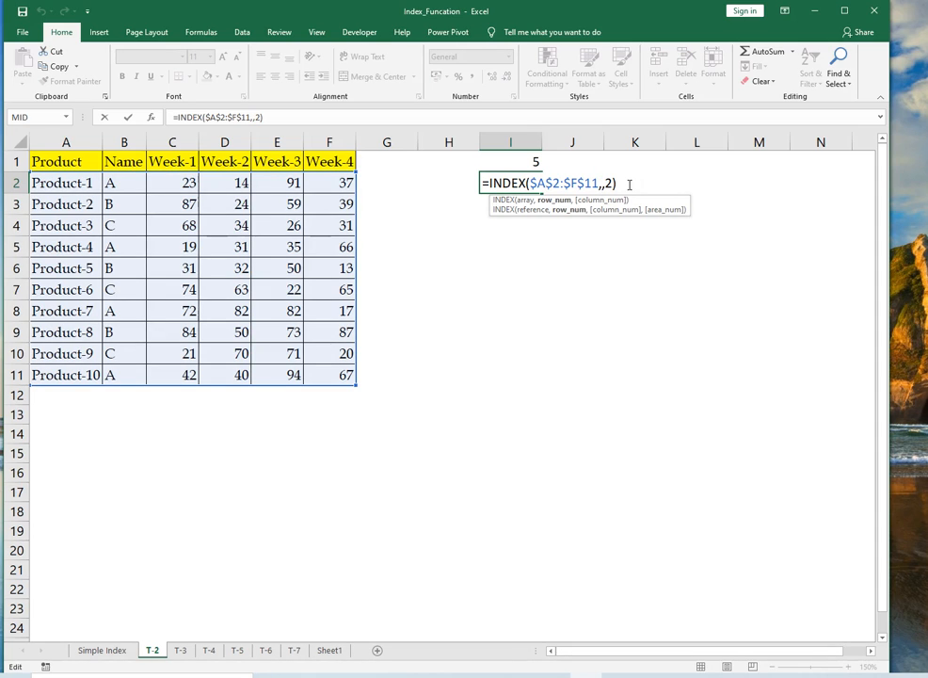
pyautogui.write('2')
pyautogui.press('Return')
pyautogui.press('Up')
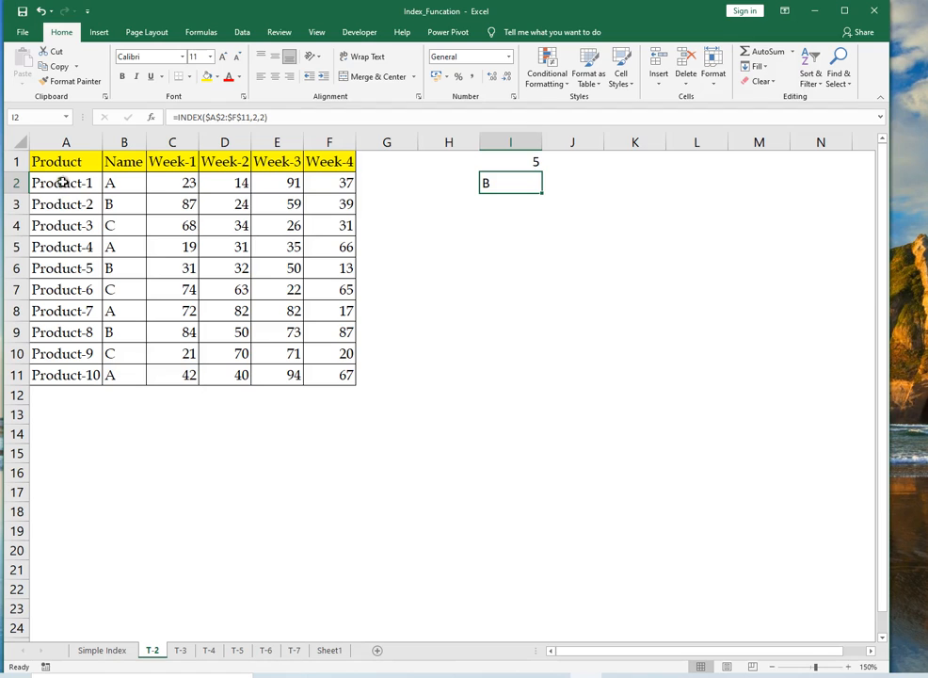
# Step: Trace the I2 result by highlighting the product and name lists, and the intersection of row 3 with column B
pyautogui.moveTo(62, 183); pyautogui.dragTo(73, 375)
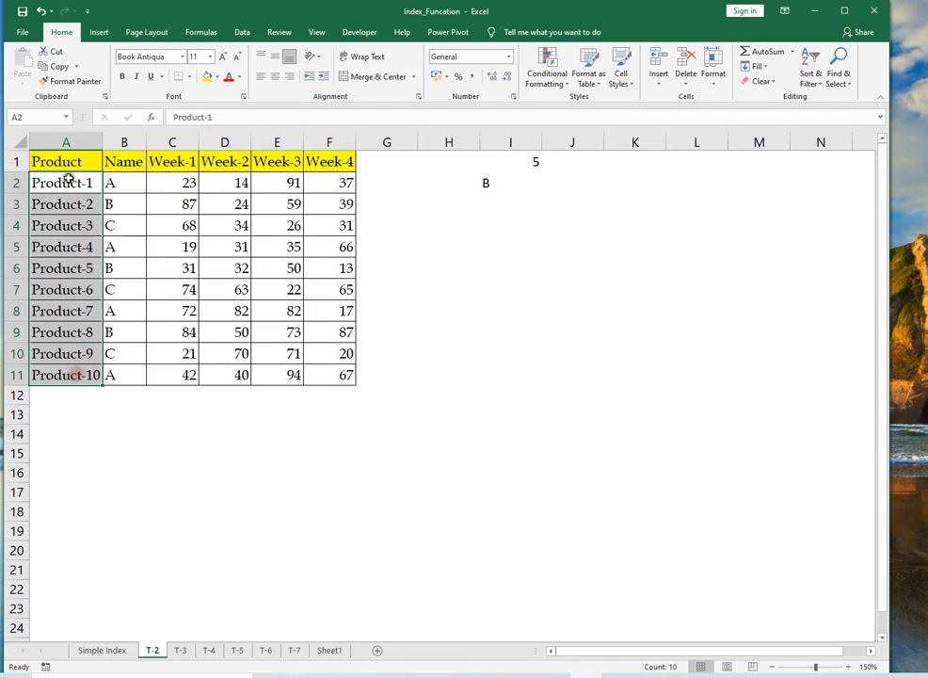
pyautogui.click(514, 184)
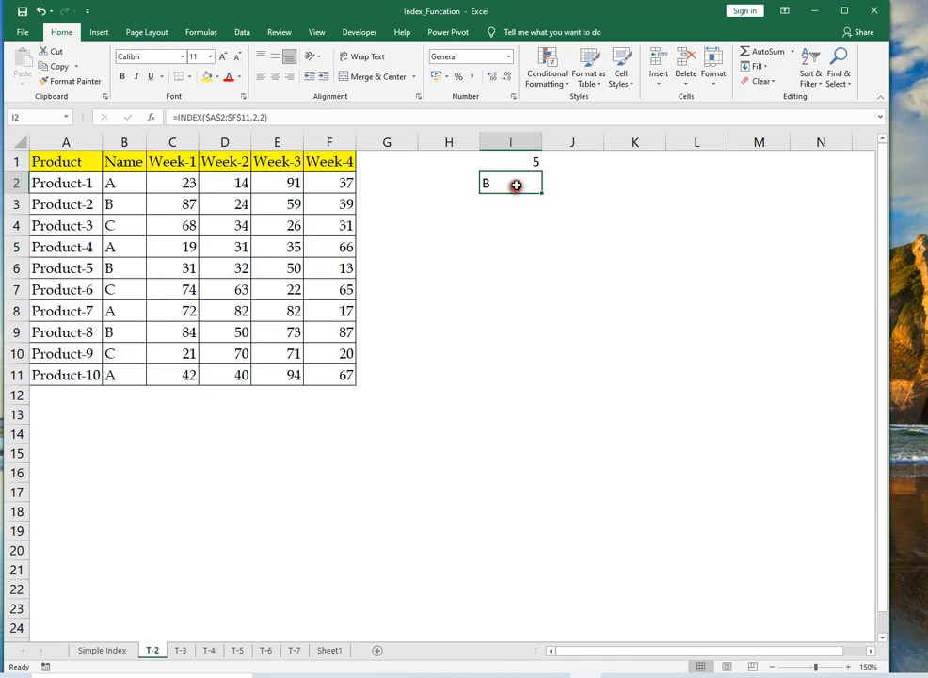
pyautogui.click(125, 183)
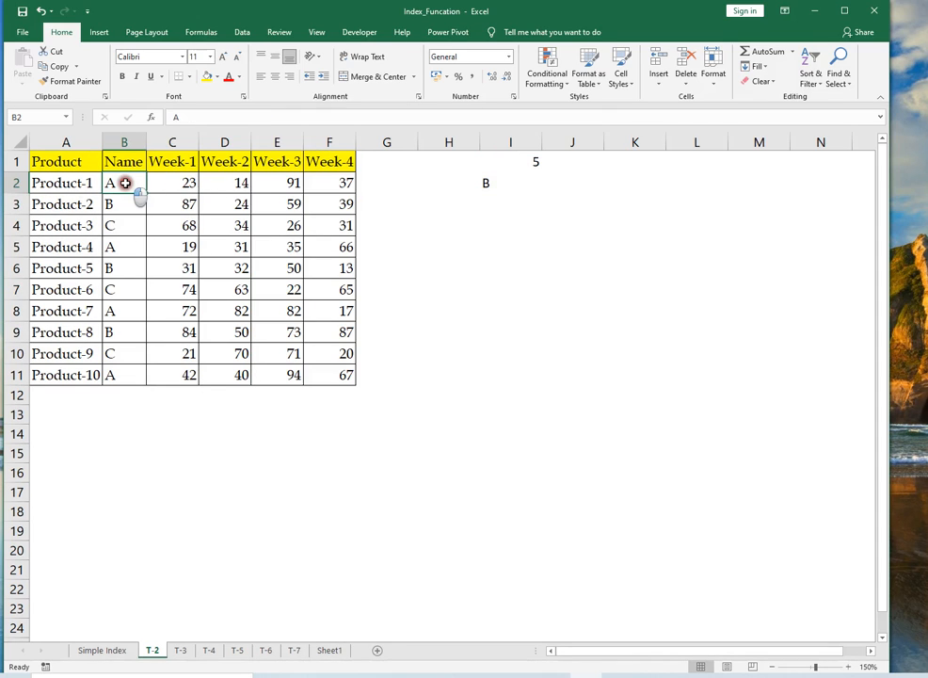
pyautogui.moveTo(125, 184); pyautogui.dragTo(125, 354)
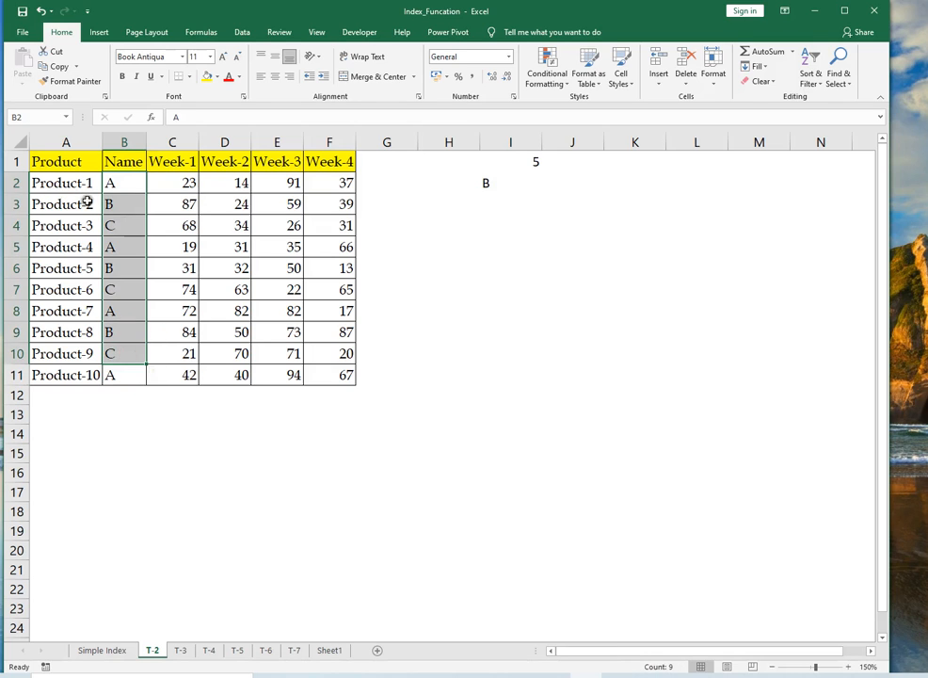
pyautogui.moveTo(68, 206); pyautogui.dragTo(294, 219)
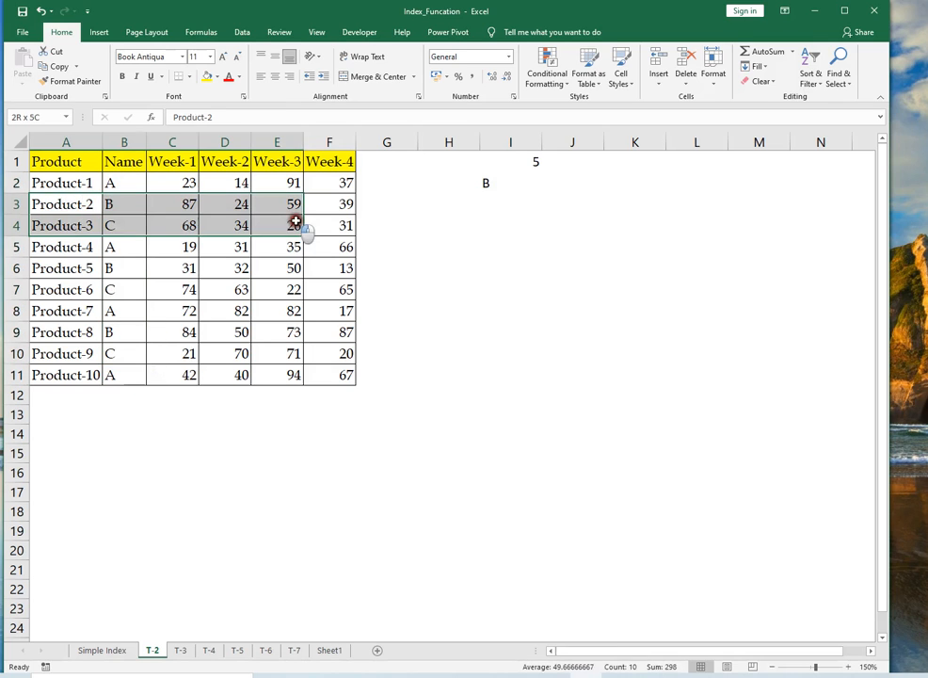
pyautogui.click(13, 203)
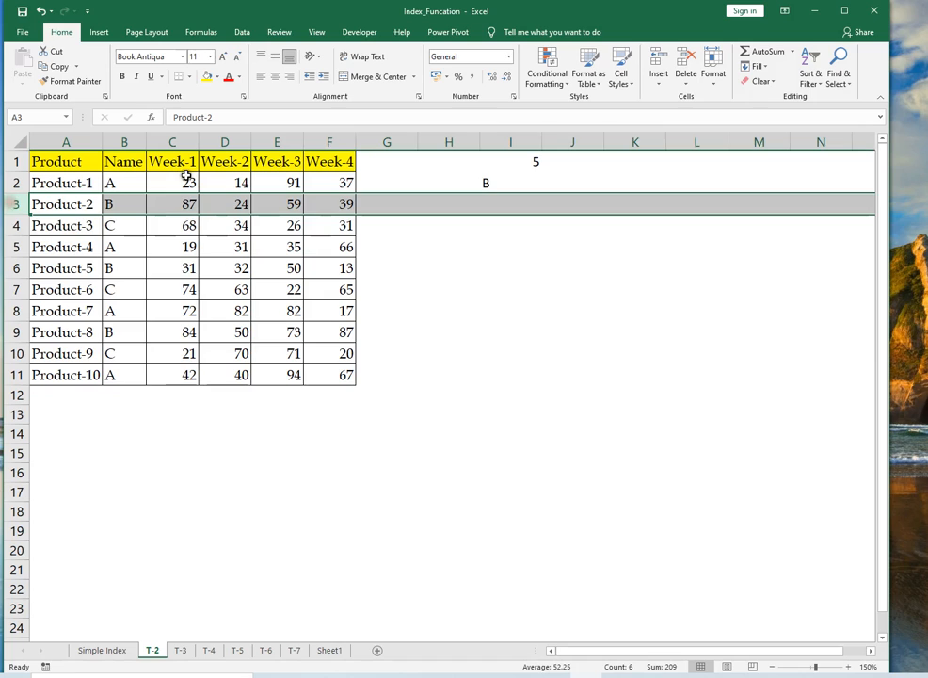
pyautogui.keyDown('ctrl'); pyautogui.click(125, 140); pyautogui.keyUp('ctrl')
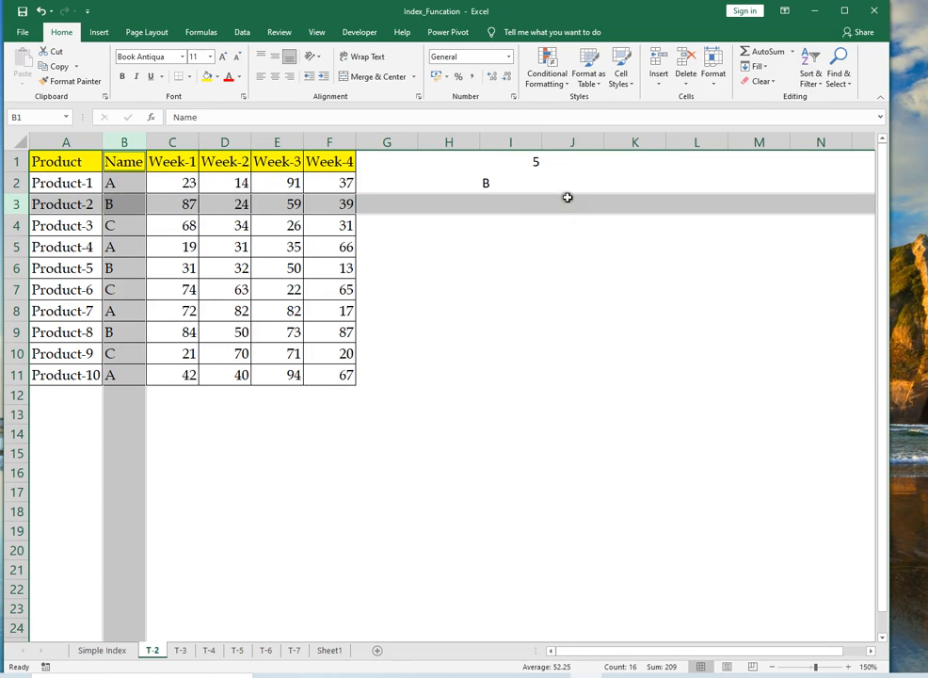
pyautogui.click(499, 183)
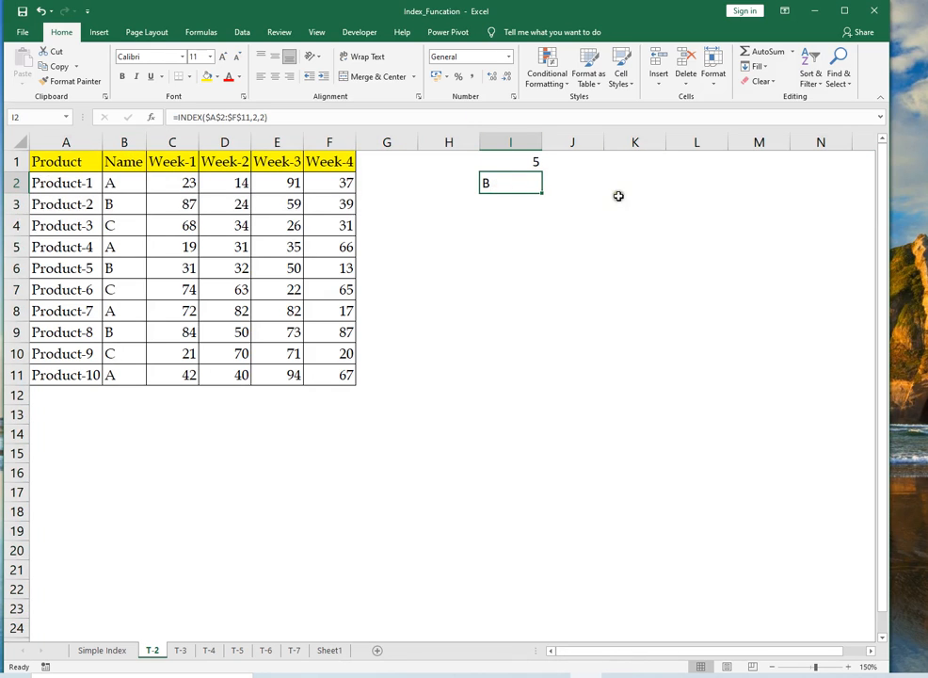
pyautogui.click(555, 167)
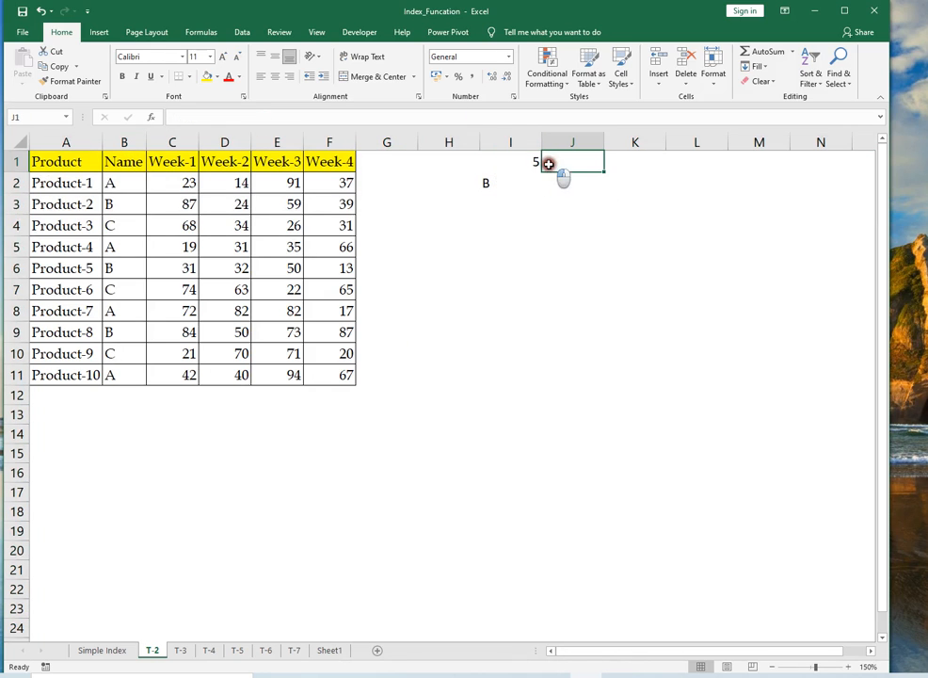
pyautogui.click(536, 162)
# Step: Replace the I2 formula with an INDEX of the locked Week-1 range $C$2:$C$11, using I1 as the row number
pyautogui.click(512, 182)
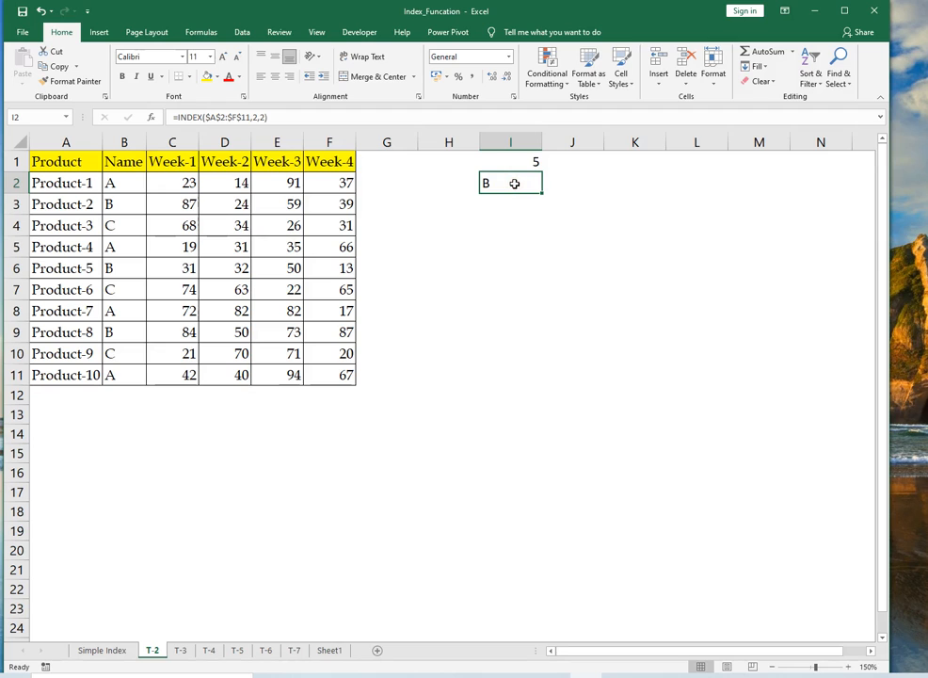
pyautogui.press('Delete')
pyautogui.write('=in')
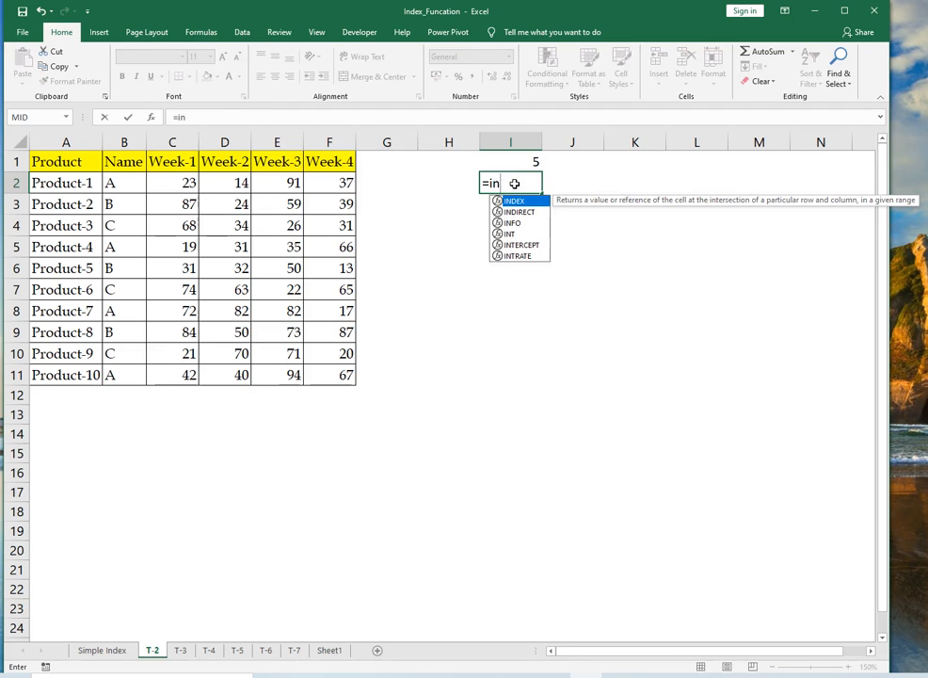
pyautogui.press('Tab')
pyautogui.press('Left')
pyautogui.press('Left')
pyautogui.press('Left')
pyautogui.press('Left')
pyautogui.press('Left')
pyautogui.press('Left')
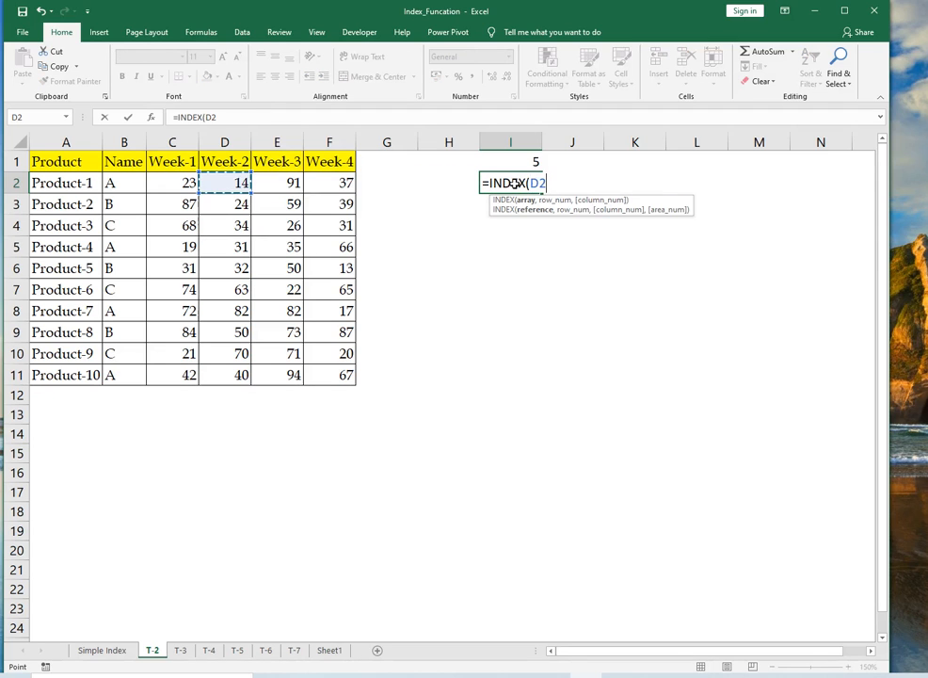
pyautogui.press('Left')
pyautogui.hotkey('ctrl', 'shift', 'Down')
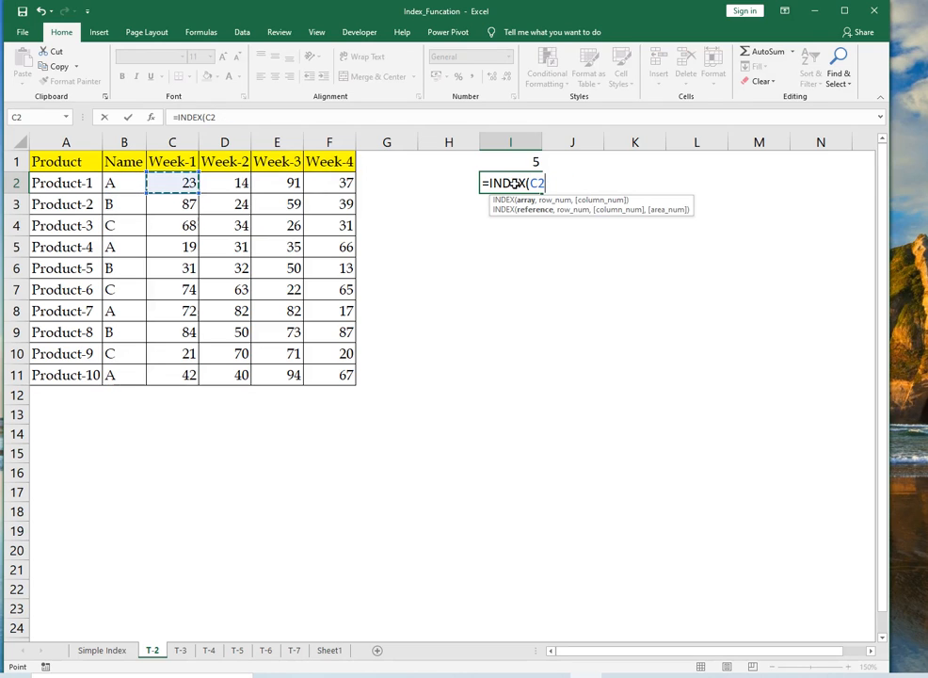
pyautogui.press('Left')
pyautogui.press('Left')
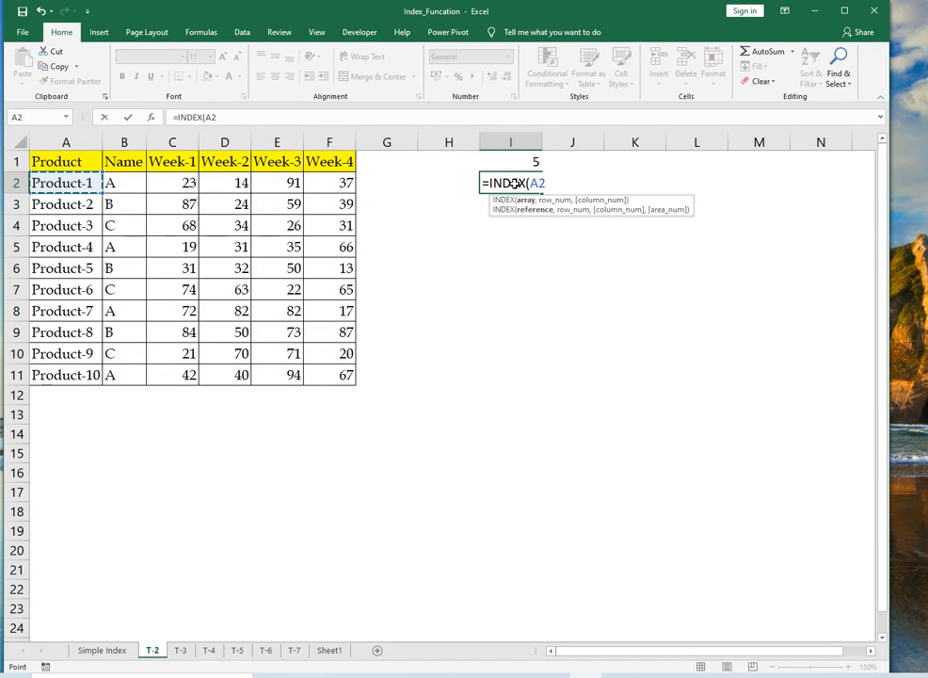
pyautogui.press('Right')
pyautogui.press('Right')
pyautogui.hotkey('ctrl', 'shift', 'Down')
pyautogui.press('F4')
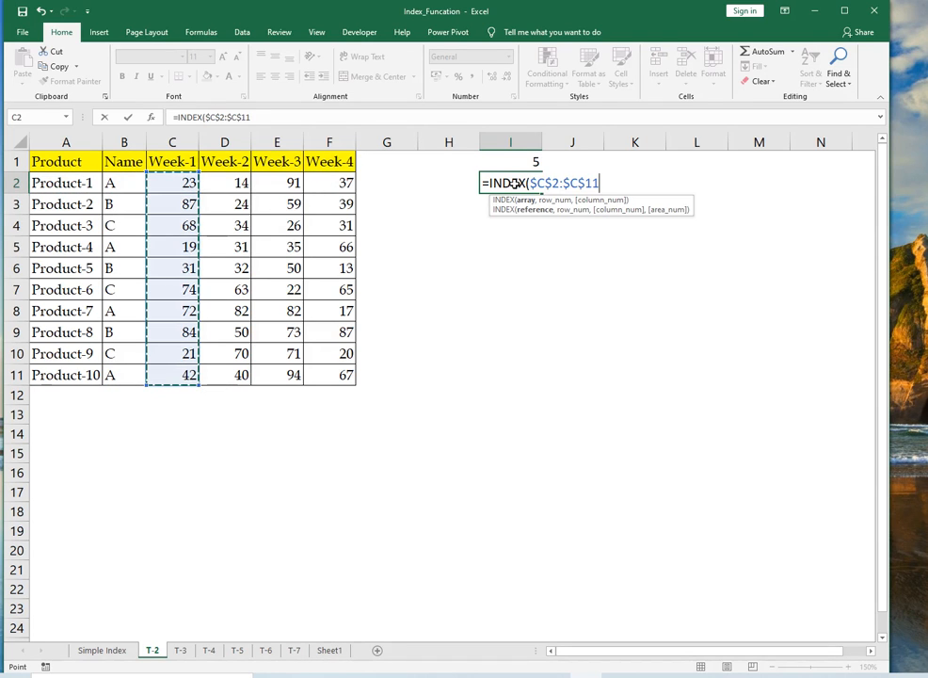
pyautogui.write(',')
pyautogui.press('Up')
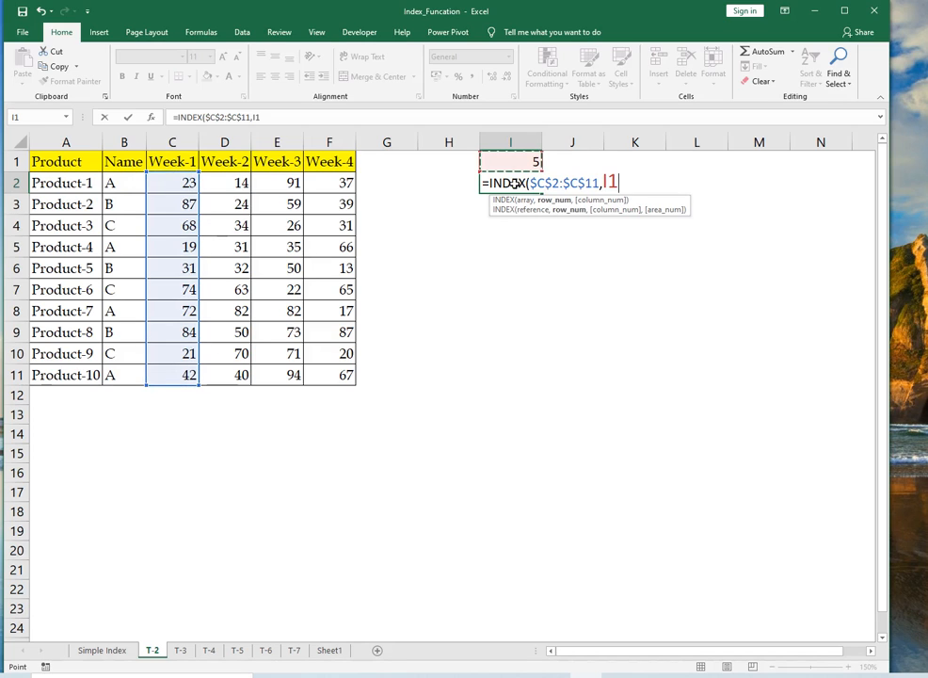
pyautogui.press('Return')
# Step: Check the I2 result by counting down the Week-1 values from C2 to C6
pyautogui.click(515, 183)
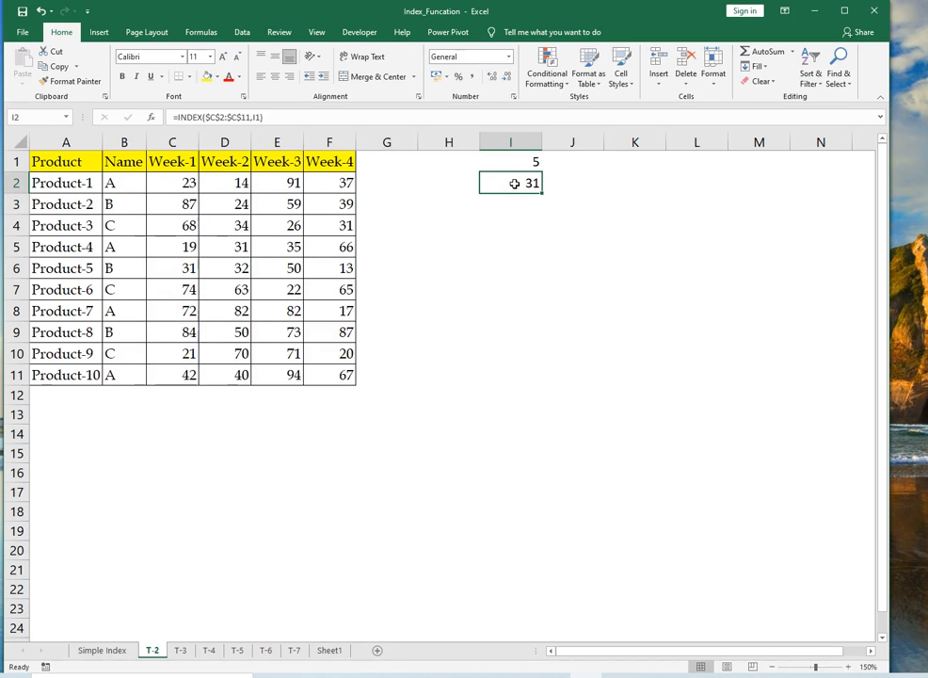
pyautogui.click(183, 186)
pyautogui.click(184, 216)
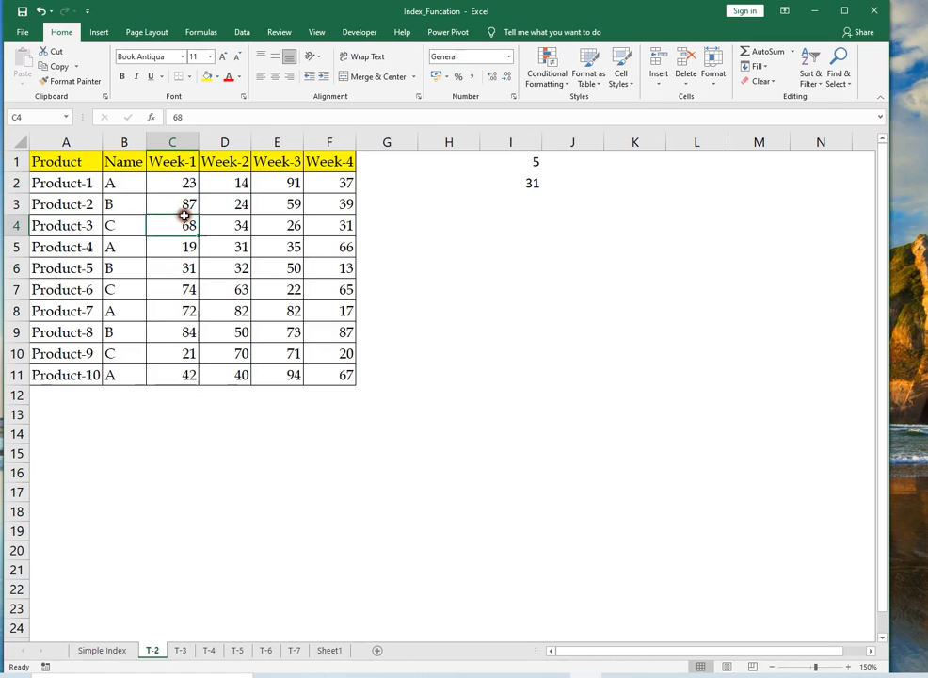
pyautogui.click(189, 247)
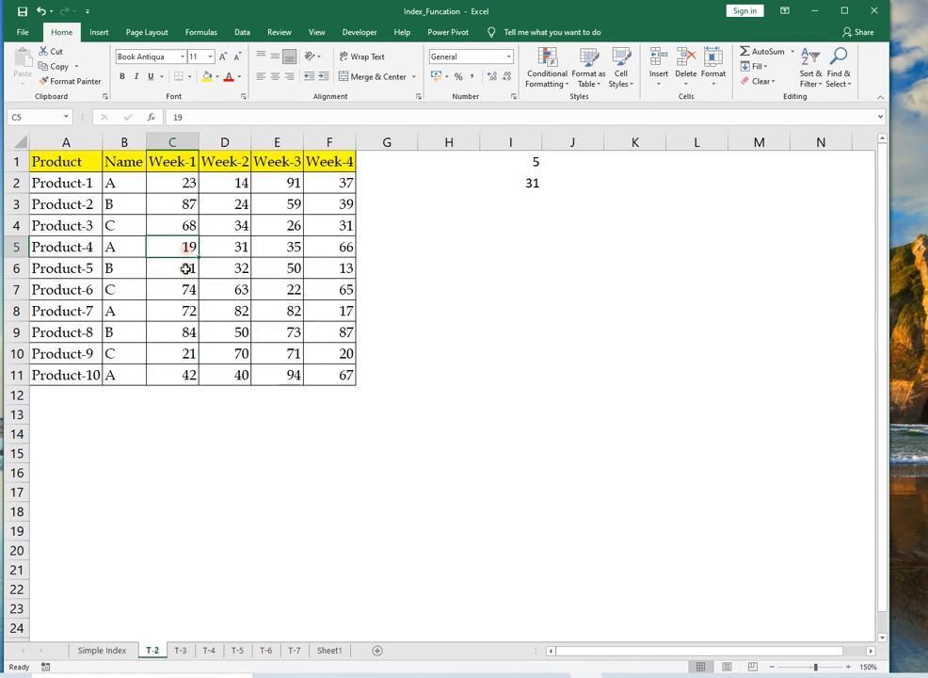
pyautogui.click(186, 269)
pyautogui.click(527, 187)
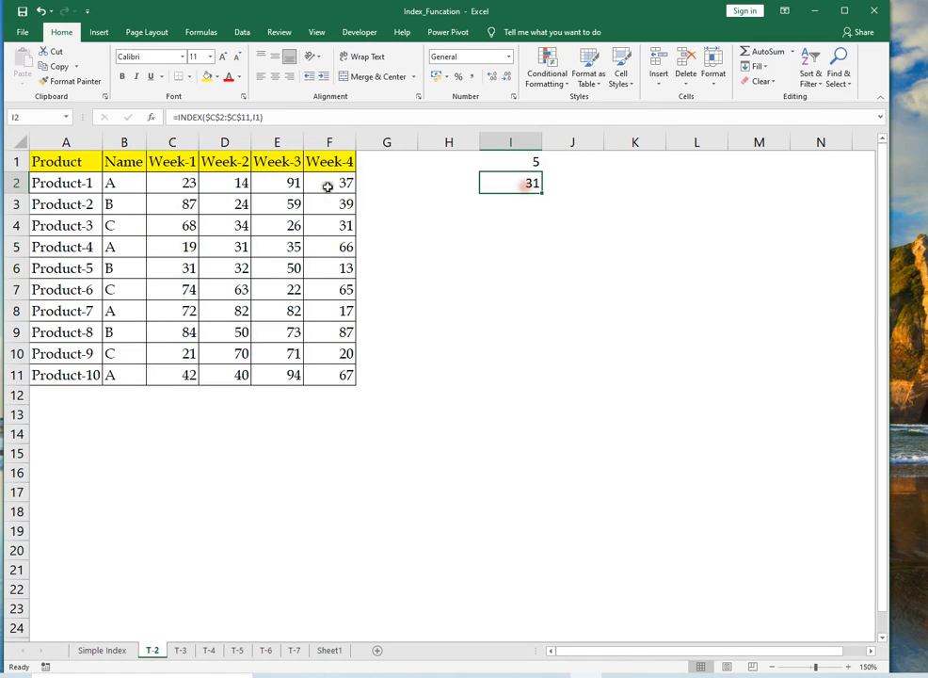
# Step: Delete the T-2 sheet and review the topics list on the Simple Index sheet
pyautogui.rightClick(151, 652)
pyautogui.click(193, 608)
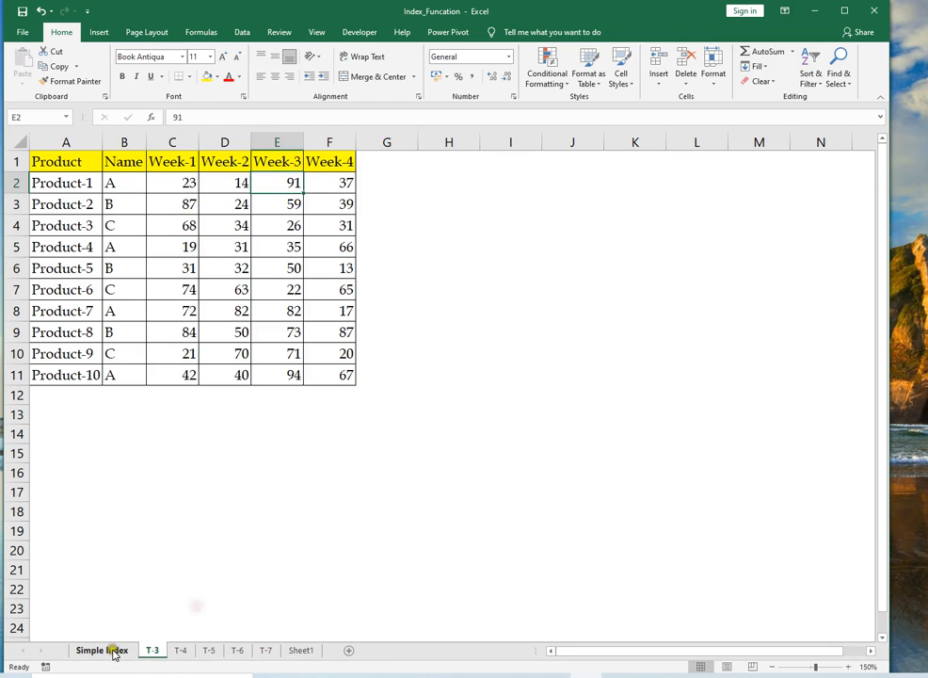
pyautogui.click(111, 652)
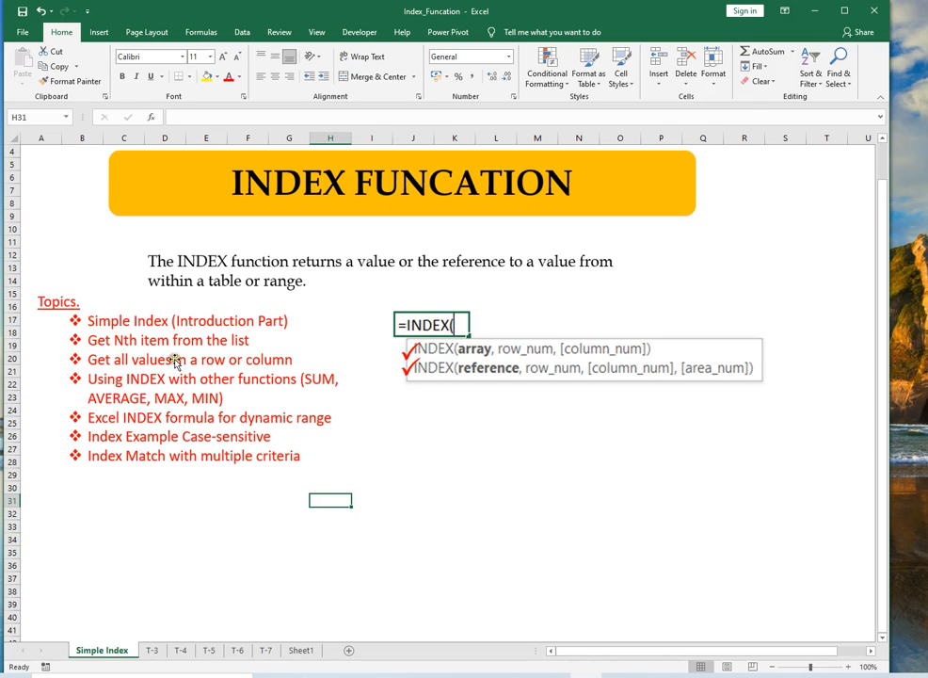
# Step: On sheet T-3, total the Week-1 values in C12 with =SUM(C2:C11)
pyautogui.click(151, 651)
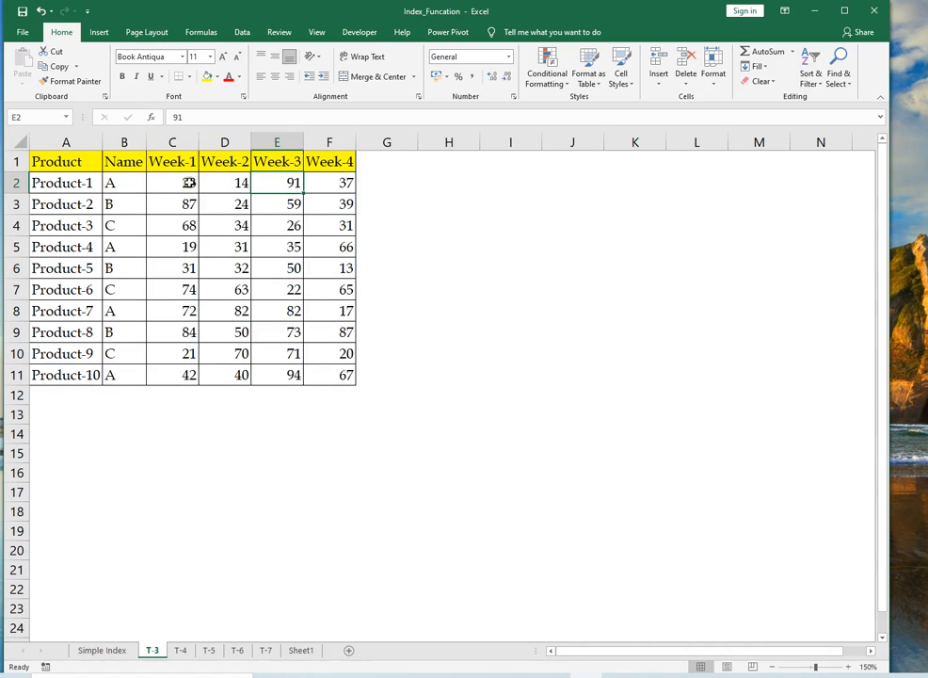
pyautogui.moveTo(188, 183); pyautogui.dragTo(188, 380)
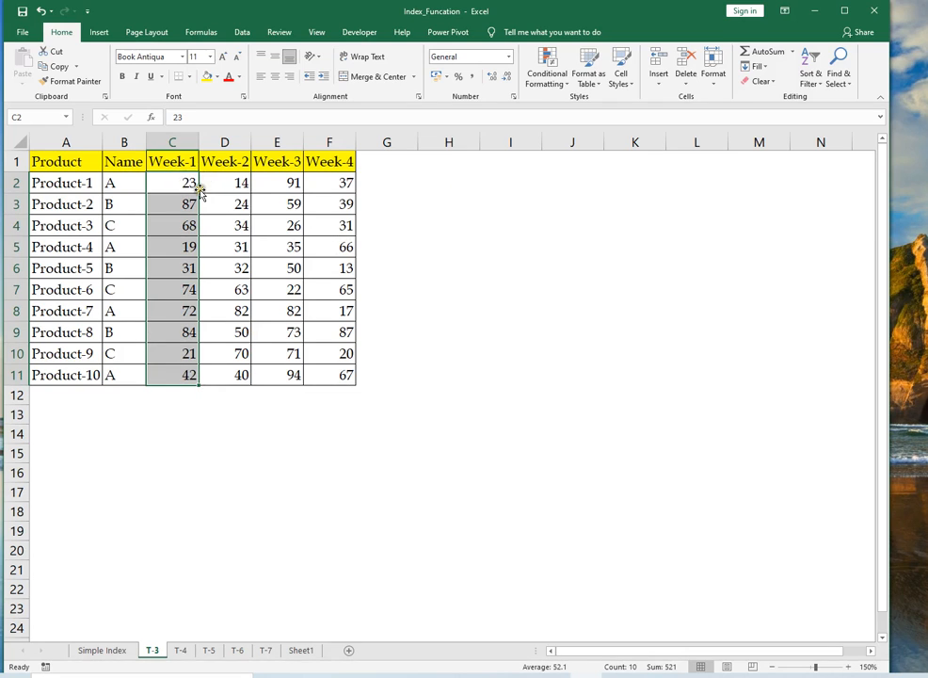
pyautogui.moveTo(178, 180); pyautogui.dragTo(178, 374)
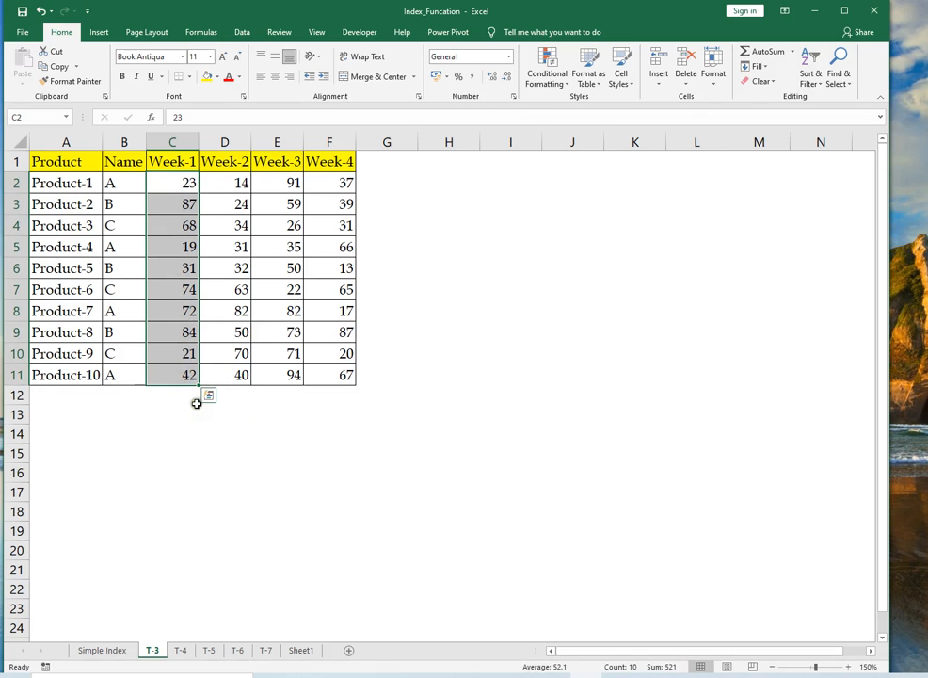
pyautogui.click(193, 396)
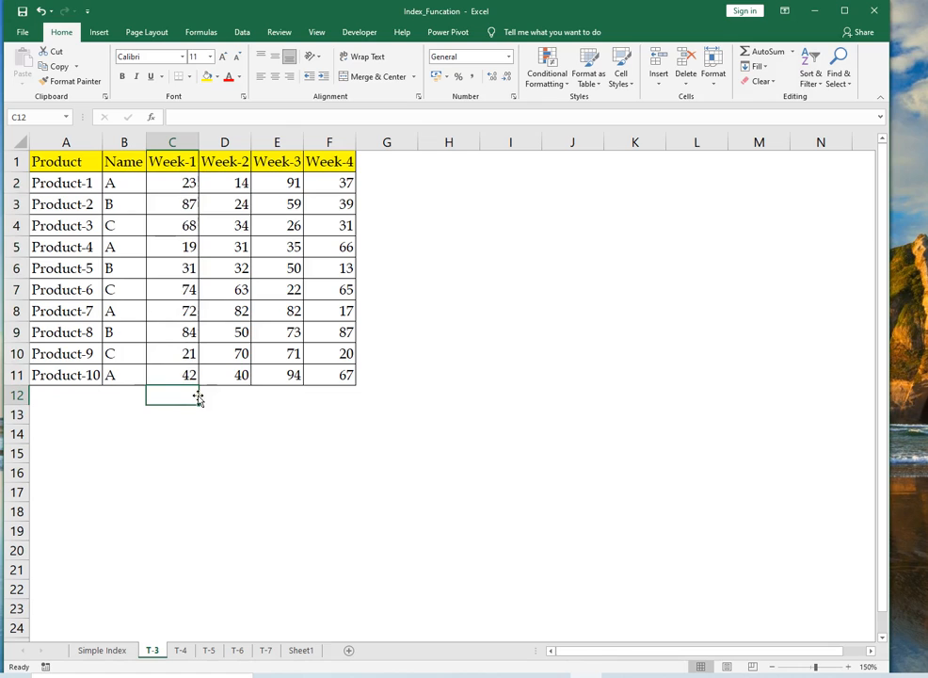
pyautogui.press('alt')
pyautogui.hotkey('alt', '=')
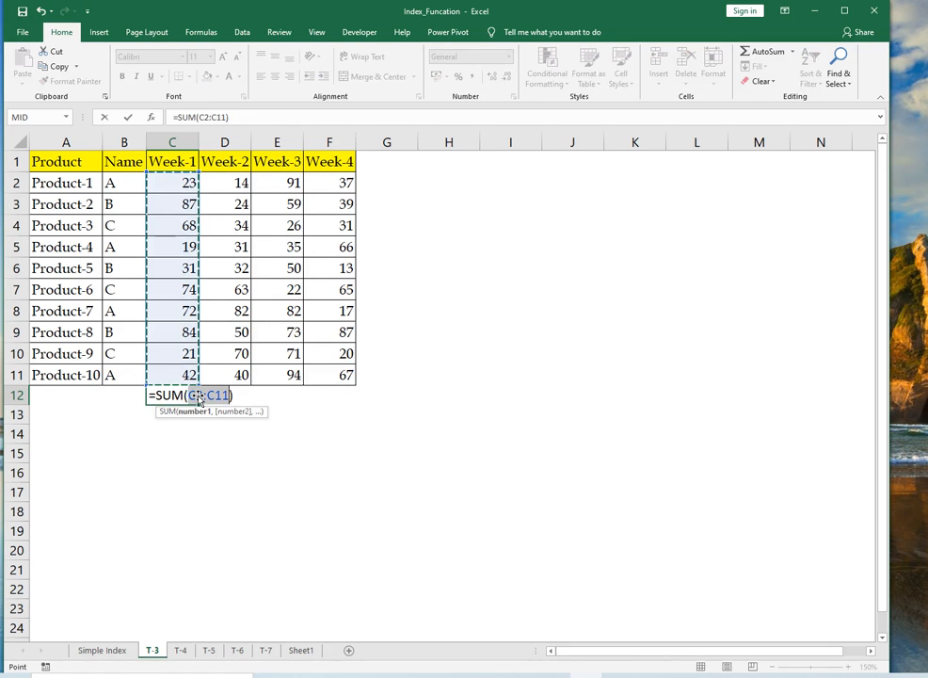
pyautogui.hotkey('ctrl', 'Return')
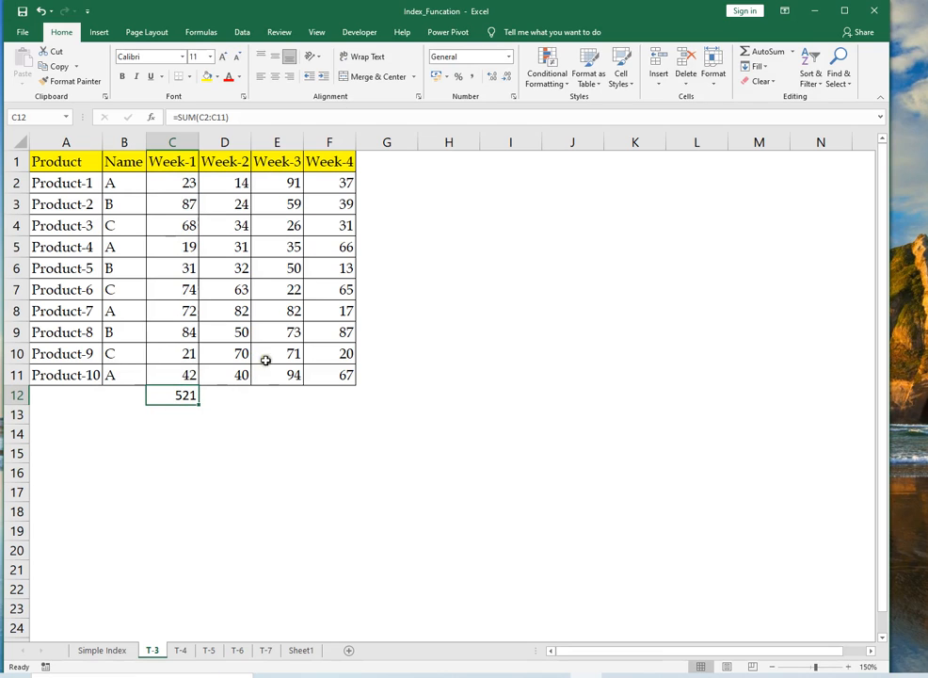
pyautogui.click(469, 197)
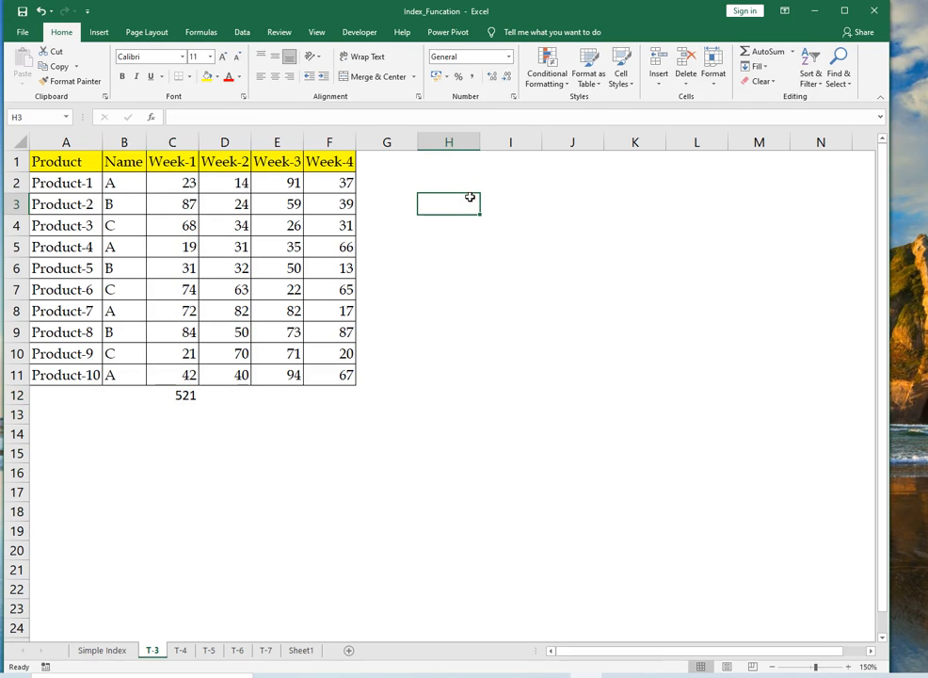
pyautogui.write('=in')
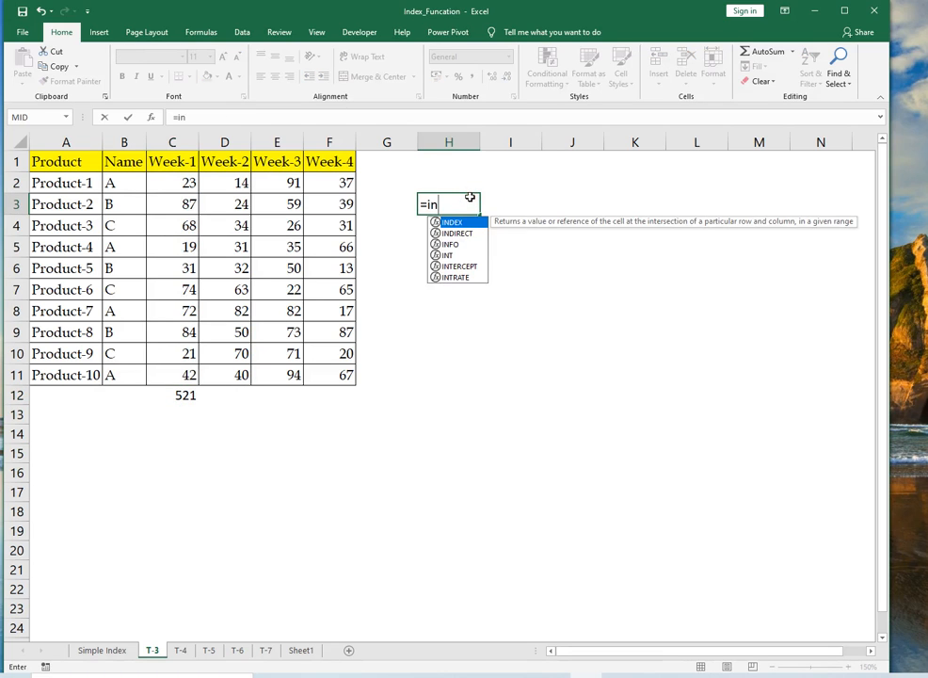
pyautogui.press('Tab')
pyautogui.press('Escape')
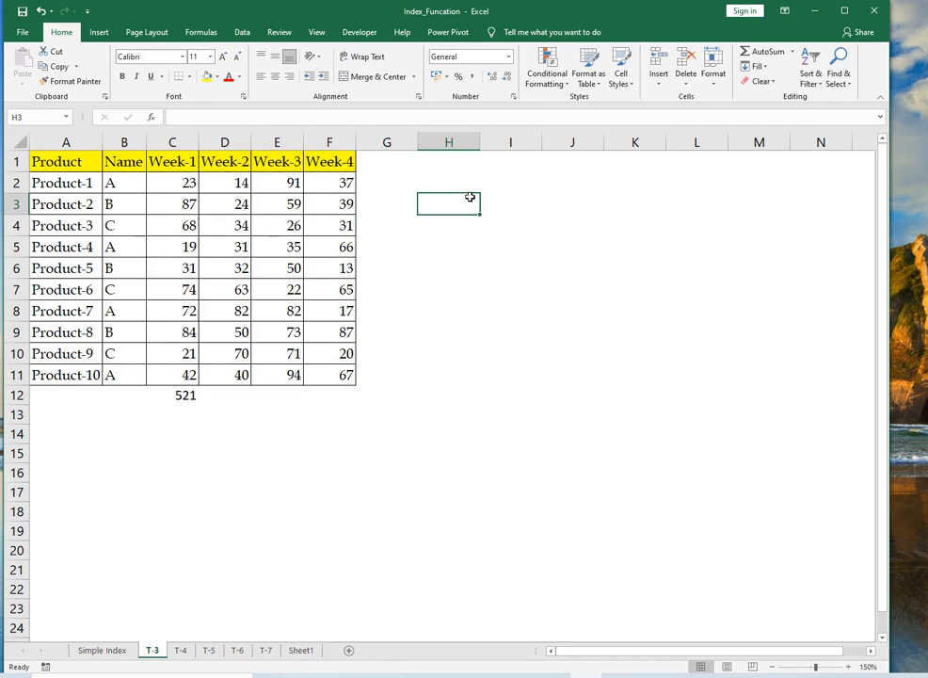
# Step: Clear the Week-1 total in C12 and begin a SUM formula with a nested INDEX in I2
pyautogui.click(174, 395)
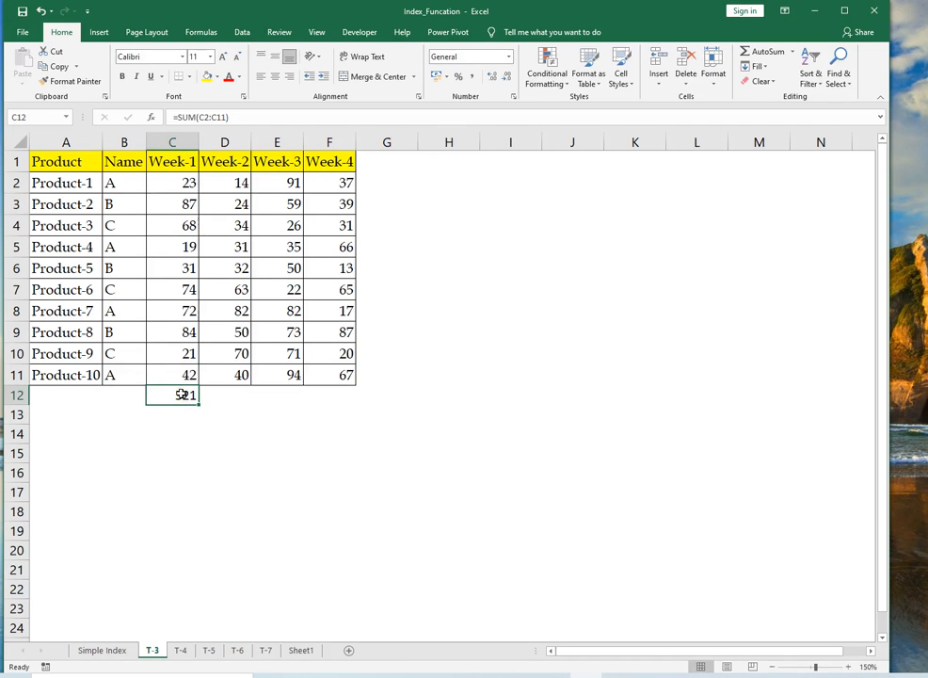
pyautogui.press('Delete')
pyautogui.click(489, 184)
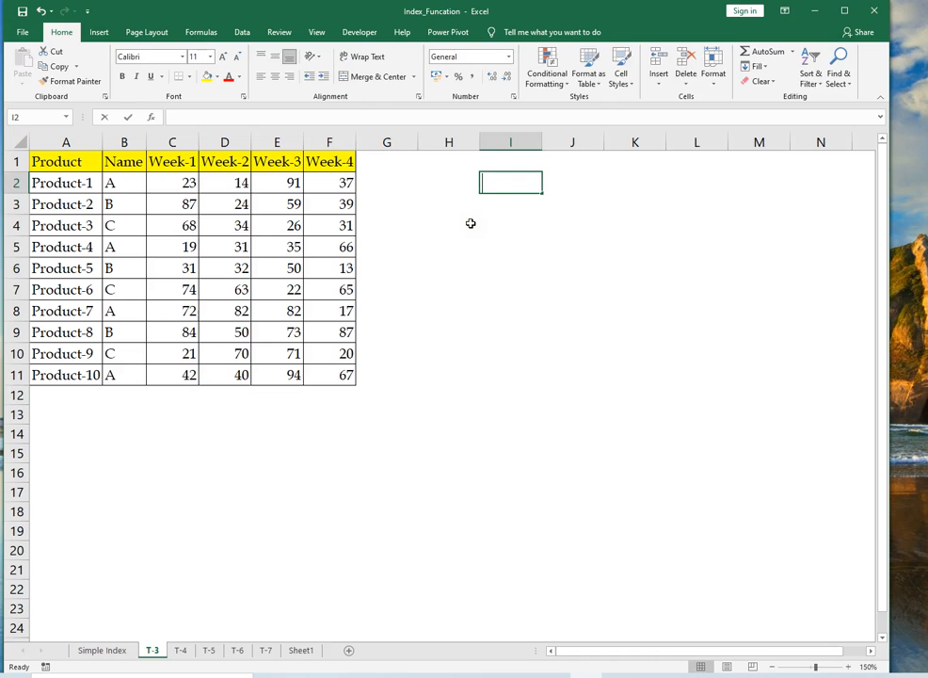
pyautogui.write('=sum')
pyautogui.press('Tab')
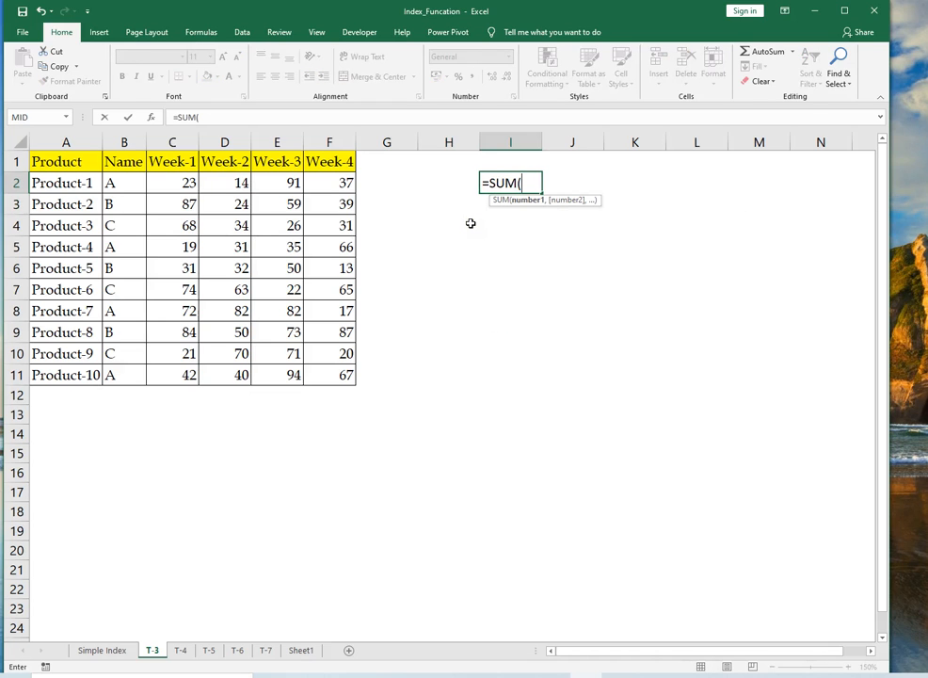
pyautogui.write('in')
pyautogui.press('Tab')
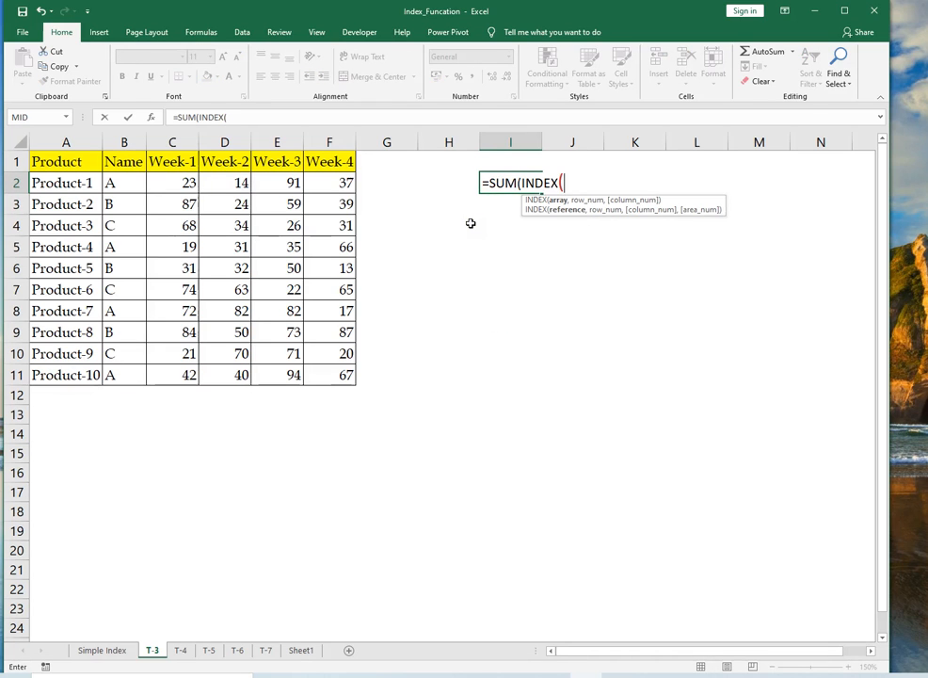
# Step: Give the nested INDEX in I2 the locked Week-1 range $C$2:$C$11 as its array
pyautogui.press('Left')
pyautogui.press('Left')
pyautogui.press('Left')
pyautogui.press('Left')
pyautogui.press('Left')
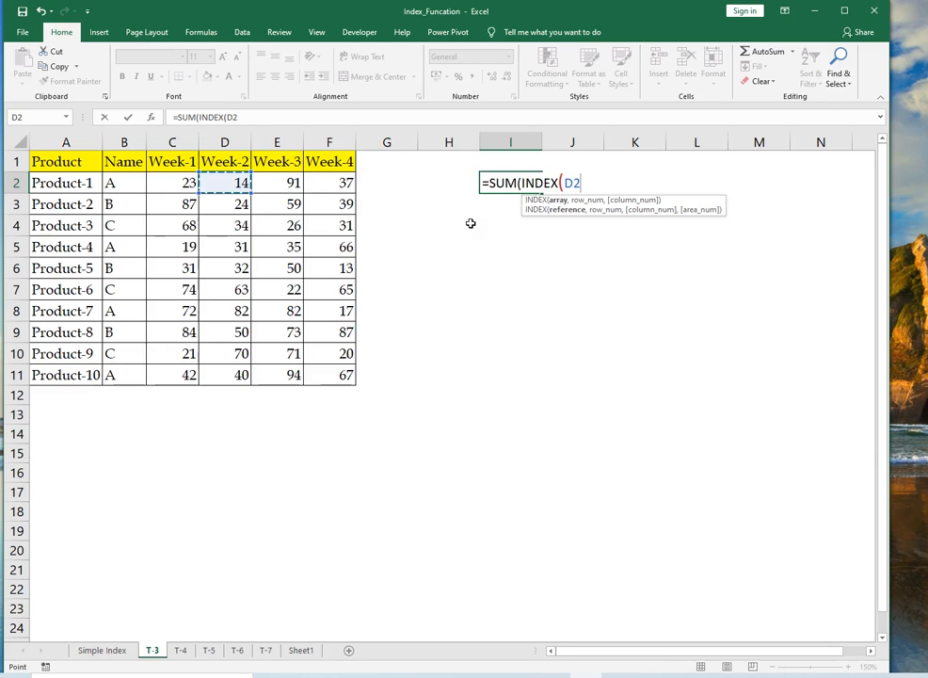
pyautogui.press('Left')
pyautogui.hotkey('ctrl', 'shift', 'Down')
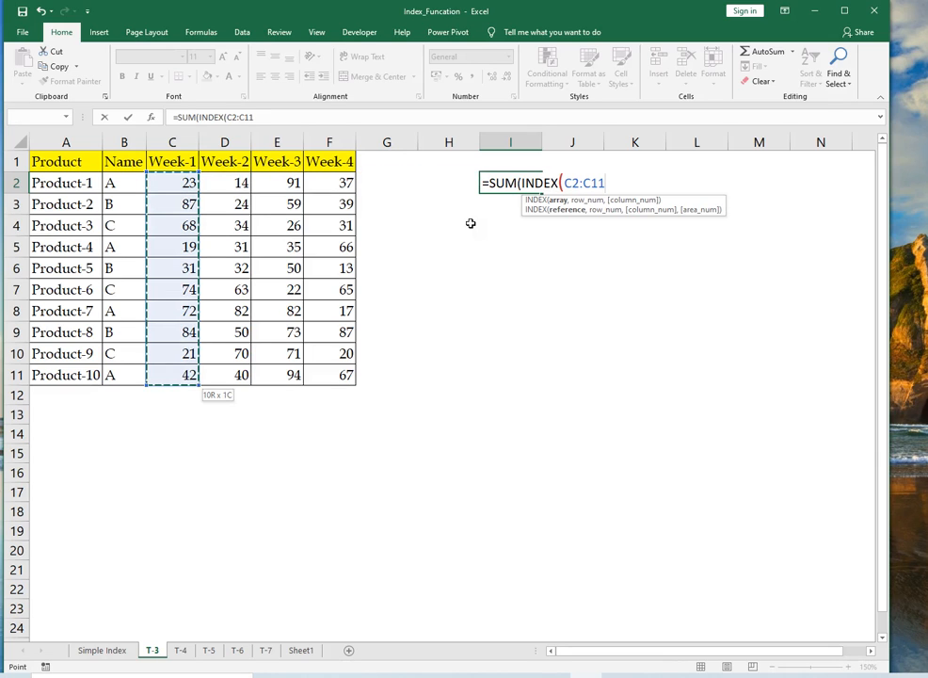
pyautogui.hotkey('ctrl', 'shift', 'Right')
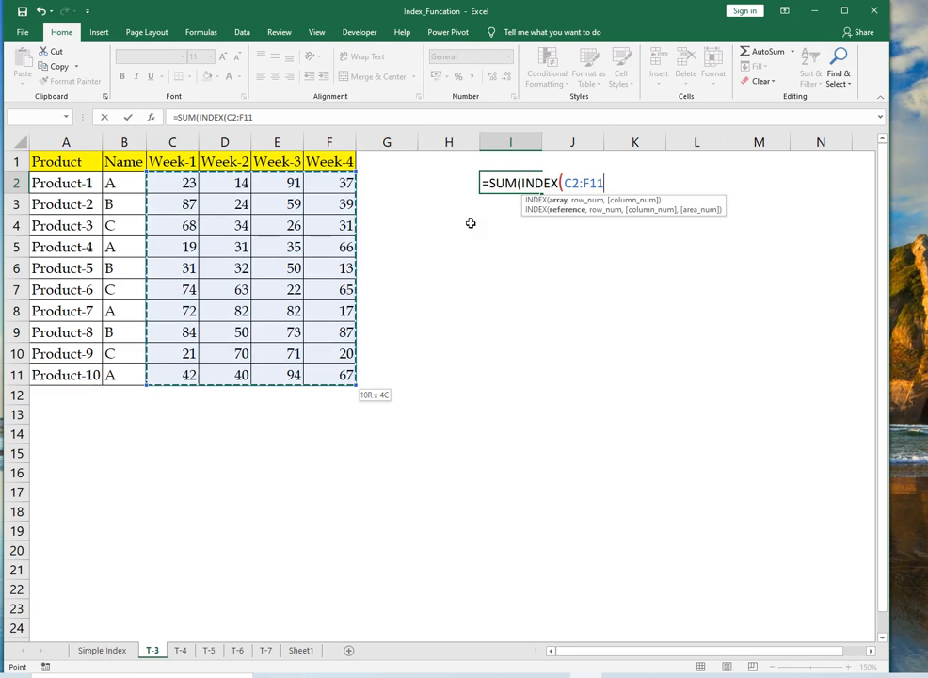
pyautogui.hotkey('shift', 'Left')
pyautogui.hotkey('shift', 'Left')
pyautogui.hotkey('shift', 'Left')
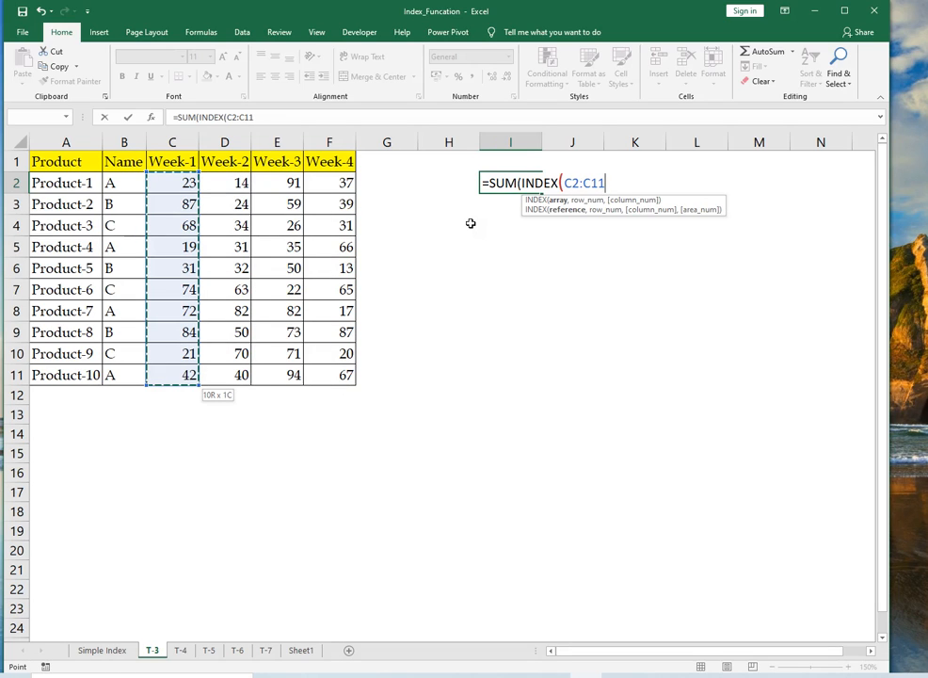
pyautogui.press('F4')
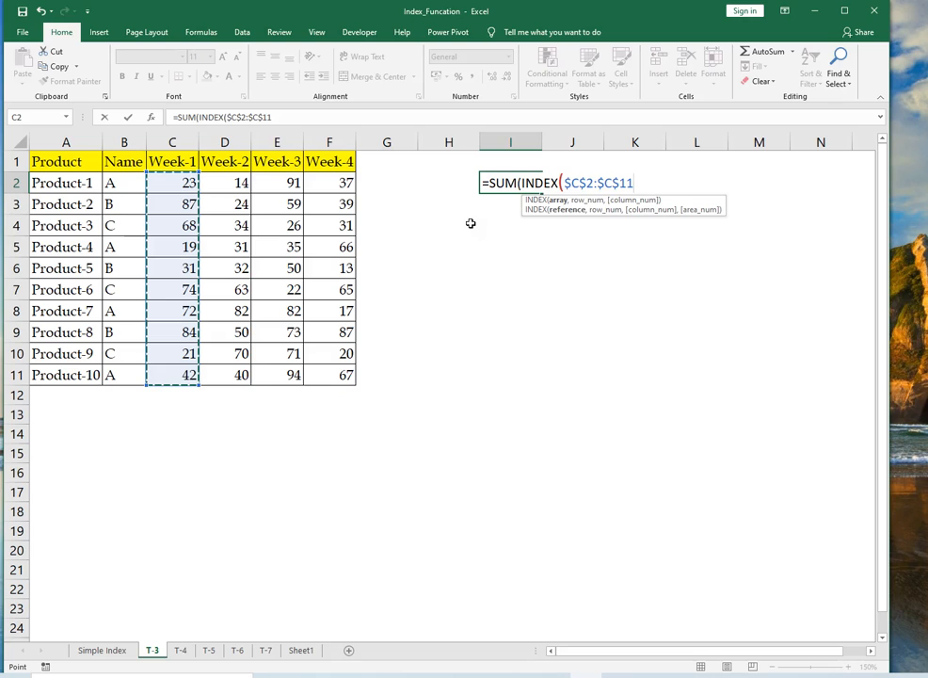
# Step: Try to enter the I2 formula with only the array $C$2:$C$11 in INDEX, without a row or column number
pyautogui.write(',')
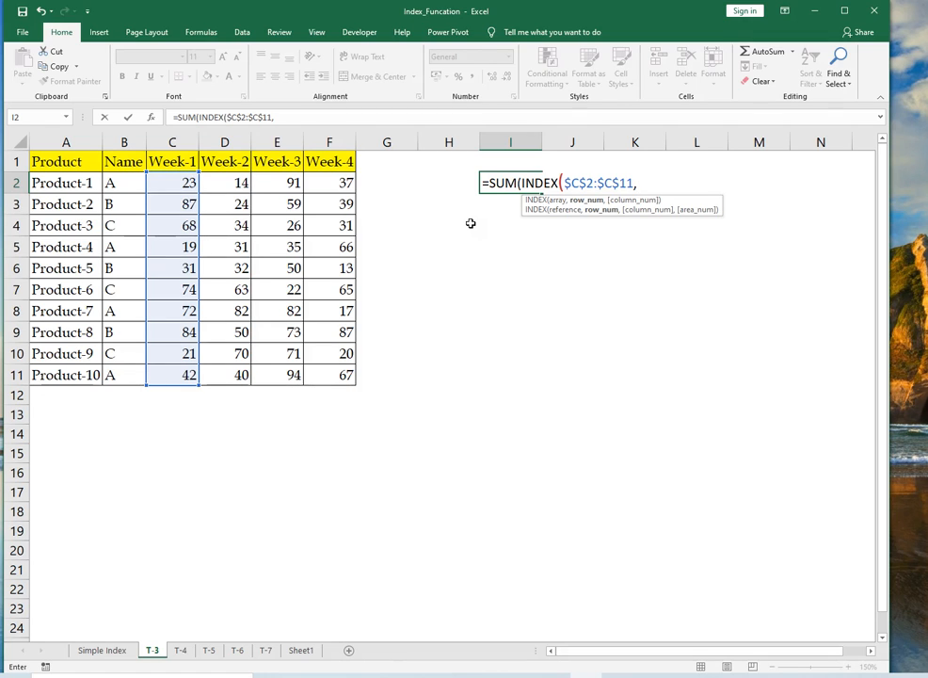
pyautogui.press('BackSpace')
pyautogui.write(')')
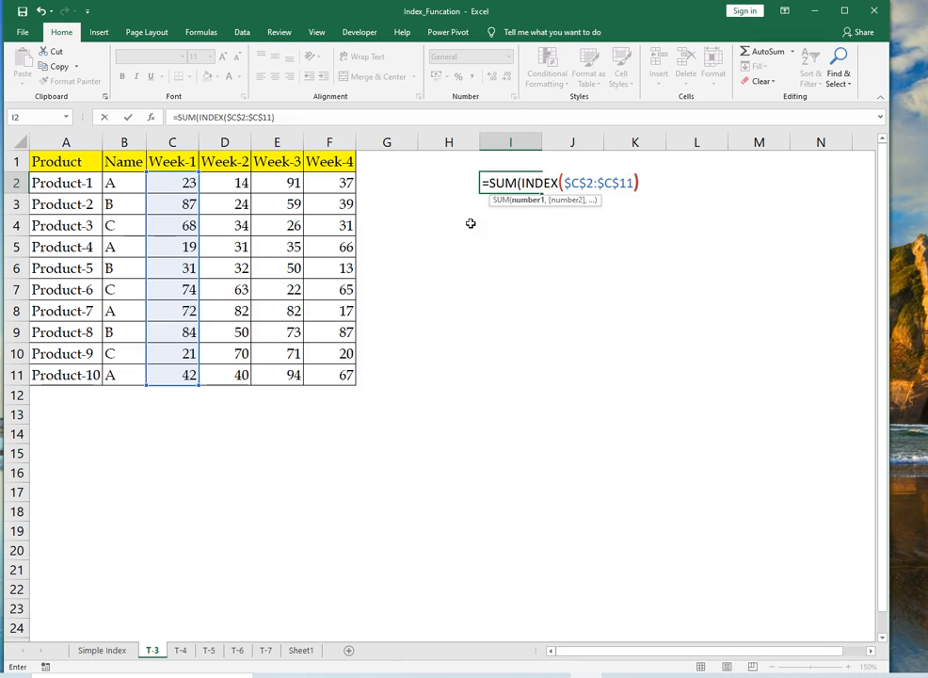
pyautogui.press('BackSpace')
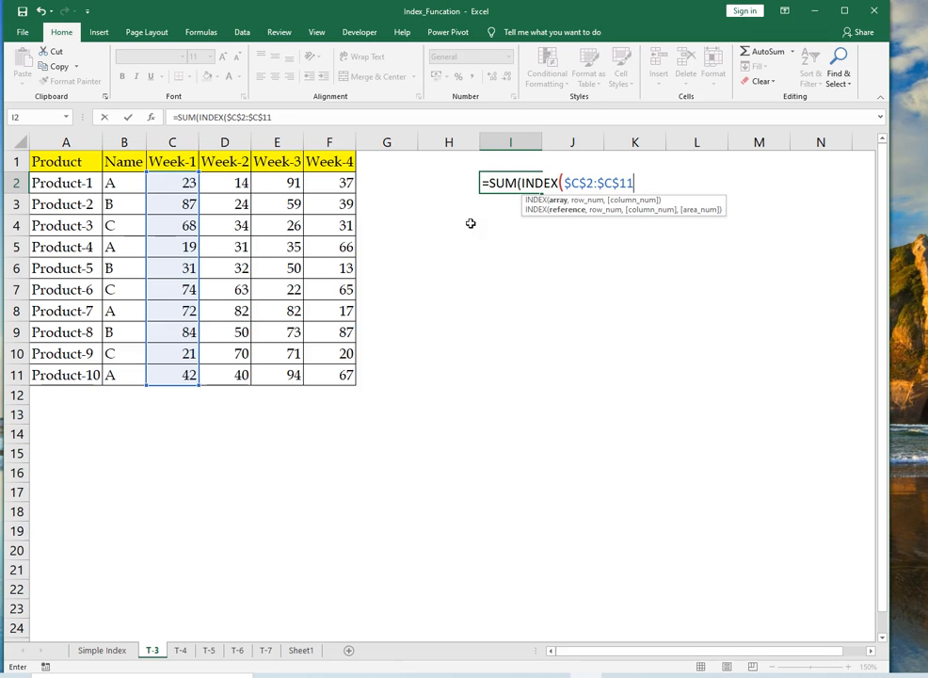
pyautogui.write(',')
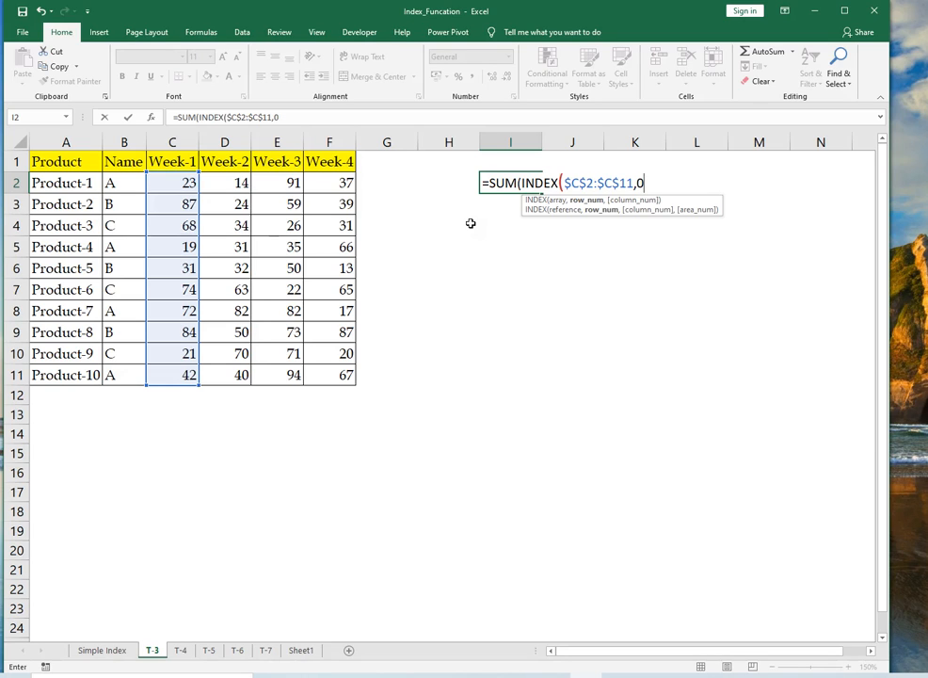
pyautogui.press('BackSpace')
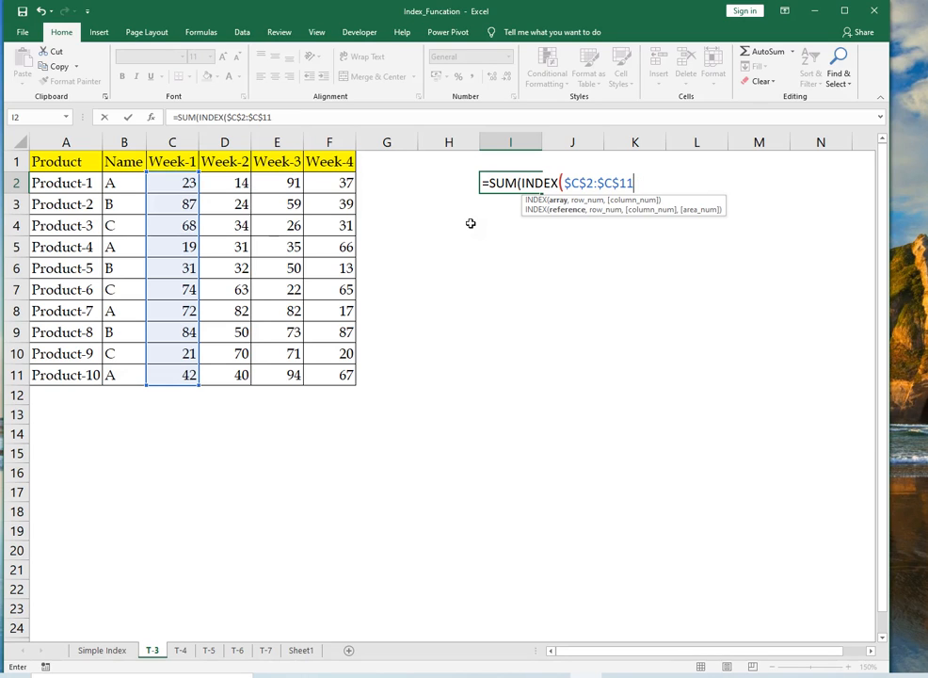
pyautogui.press('Return')
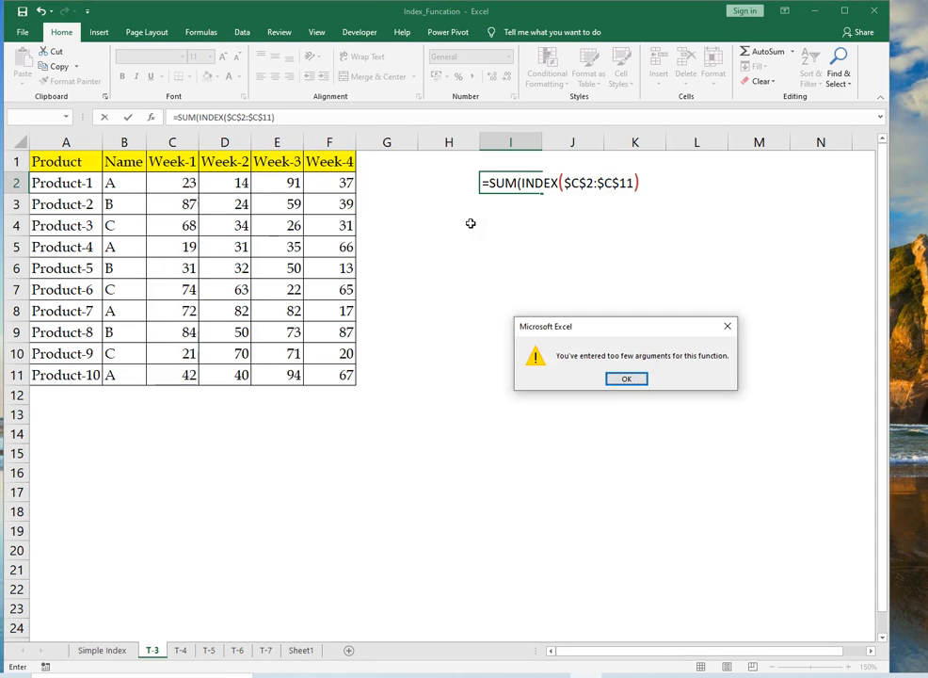
pyautogui.press('Return')
# Step: Complete I2 as =SUM(INDEX($C$2:$F$11,,1)), with an empty row number, accepting the proposed bracket correction
pyautogui.press('End')
pyautogui.press('BackSpace')
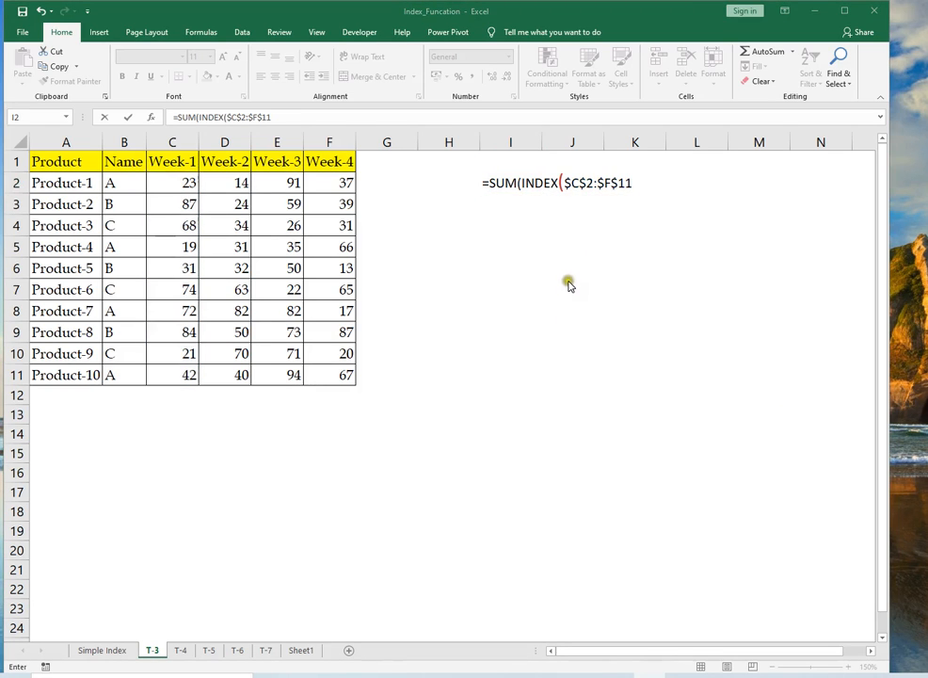
pyautogui.click(631, 195)
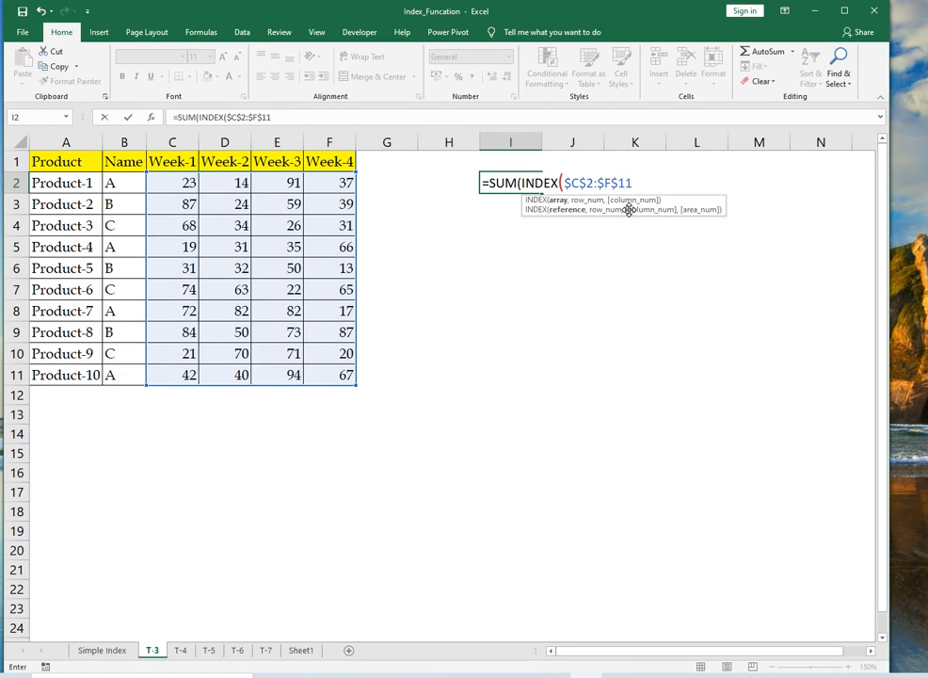
pyautogui.write(',')
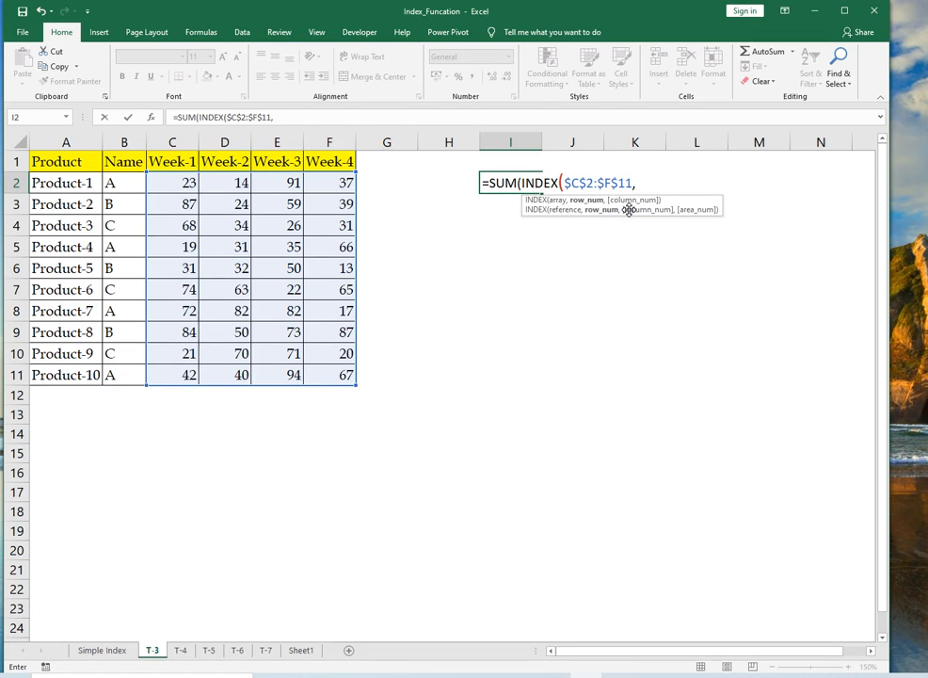
pyautogui.write(',1')
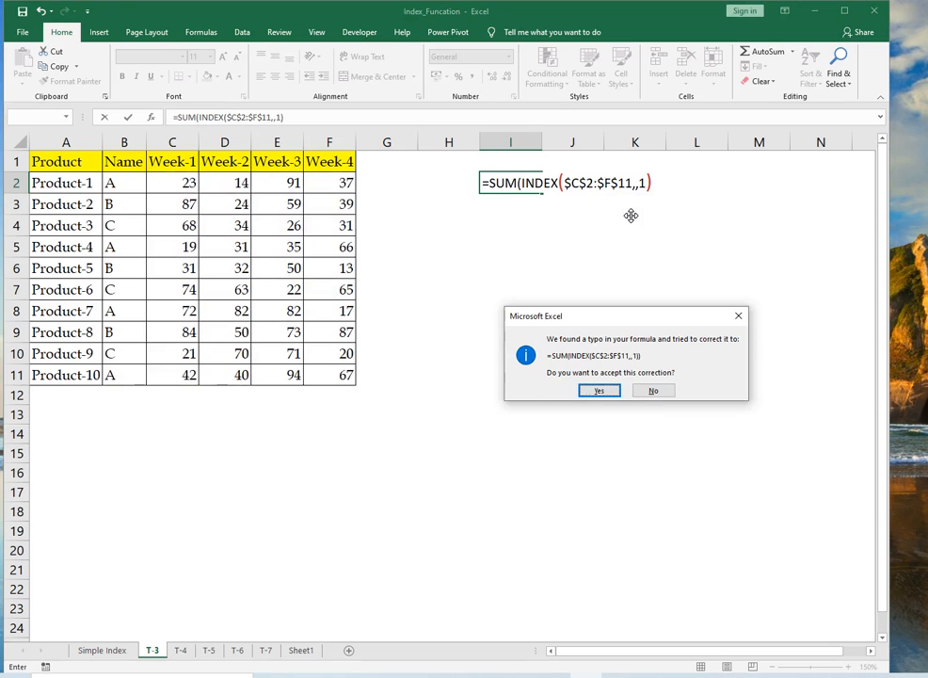
pyautogui.press('Return')
# Step: Total the Week-1 column in C12 with =SUM(C2:C11) for comparison with I2
pyautogui.press('Left')
pyautogui.press('Left')
pyautogui.press('Left')
pyautogui.press('Left')
pyautogui.press('Left')
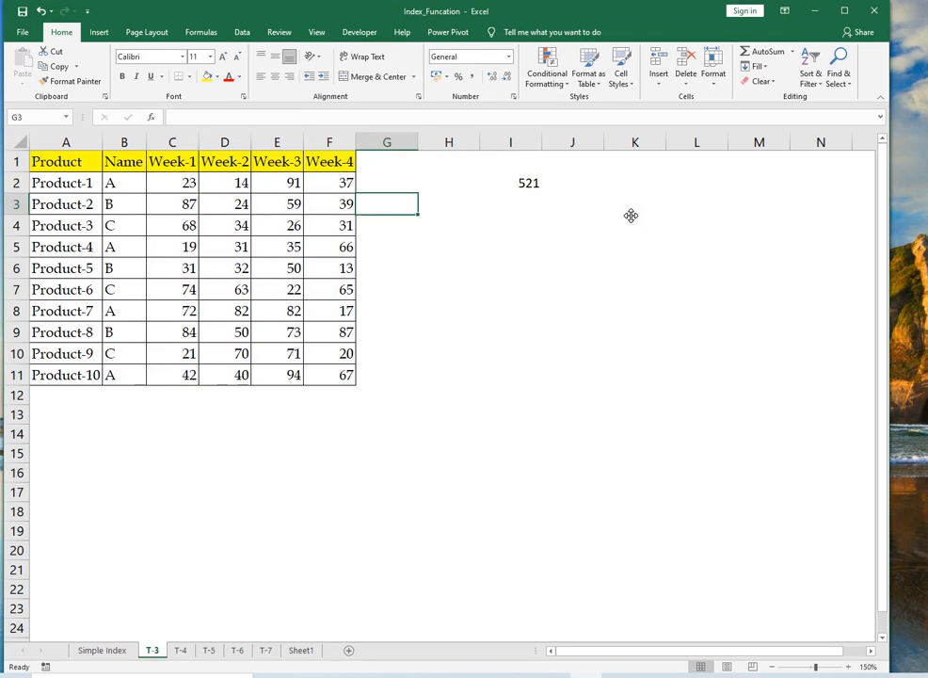
pyautogui.hotkey('ctrl', 'Down')
pyautogui.press('Down')
pyautogui.press('Left')
pyautogui.hotkey('alt', '=')
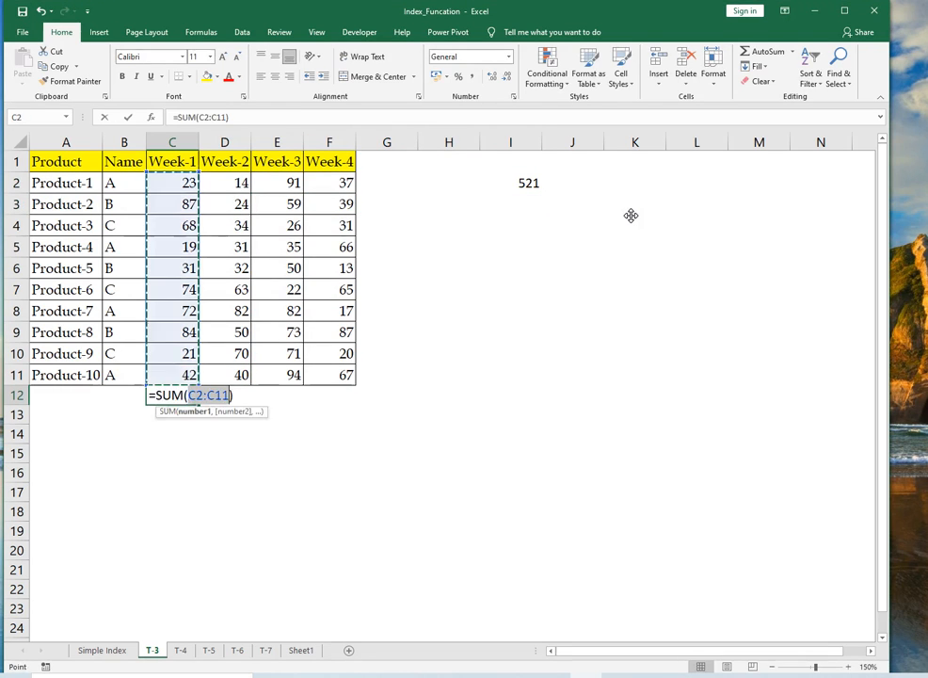
pyautogui.press('Return')
# Step: Fill the C12 total across to F12 for Week-2 through Week-4
pyautogui.press('Up')
pyautogui.hotkey('shift', 'Right')
pyautogui.hotkey('shift', 'Right')
pyautogui.hotkey('shift', 'Right')
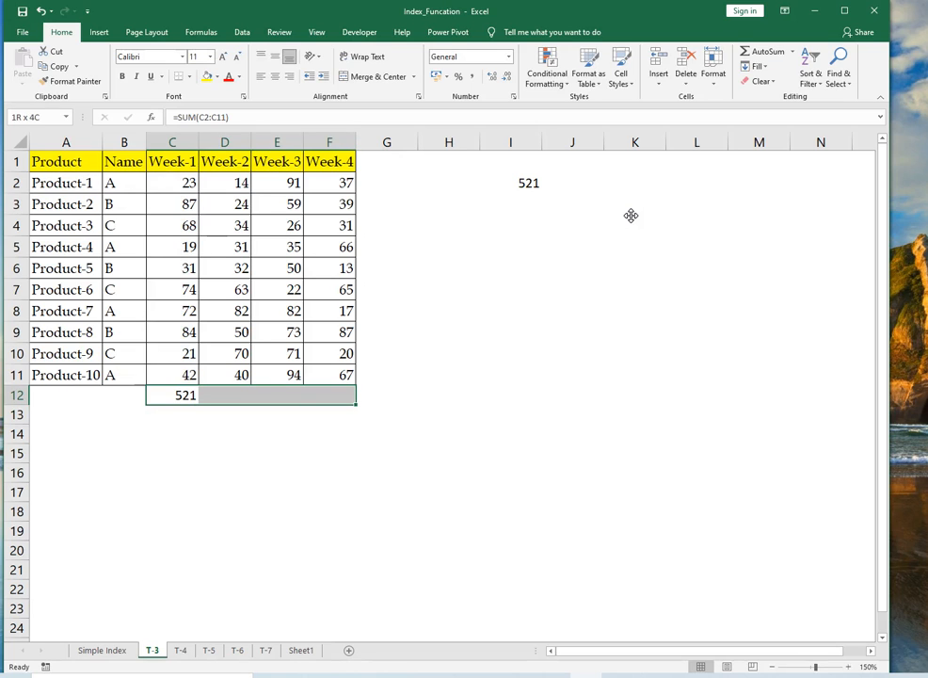
pyautogui.hotkey('ctrl', 'r')
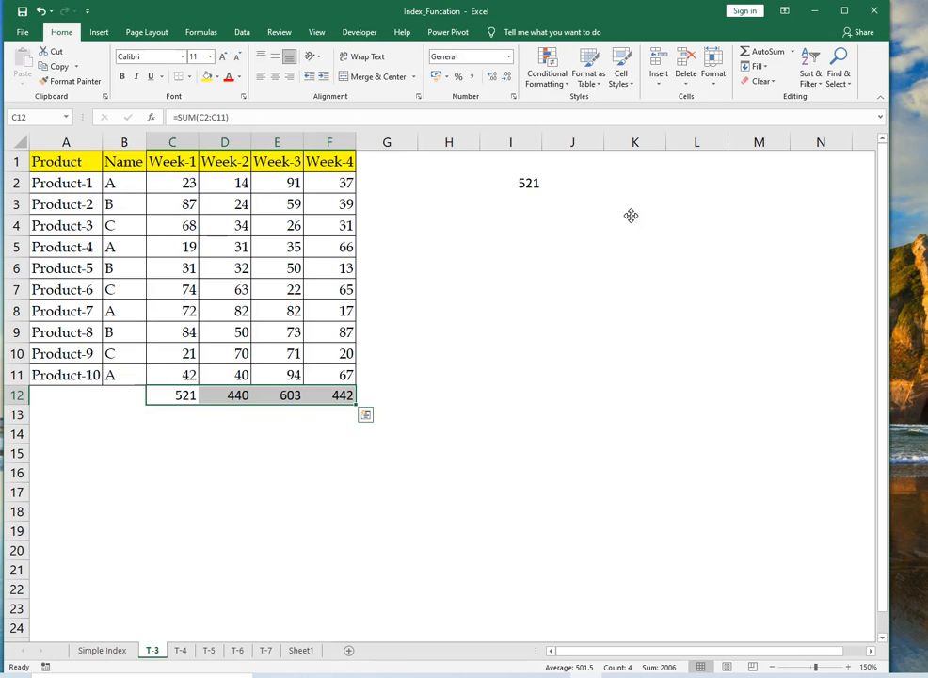
# Step: Change the INDEX column number in the I2 formula to 2 to sum Week-2
pyautogui.hotkey('ctrl', 'Up')
pyautogui.press('Right')
pyautogui.press('Right')
pyautogui.press('Right')
pyautogui.press('Right')
pyautogui.press('Right')
pyautogui.press('Right')
pyautogui.press('Down')
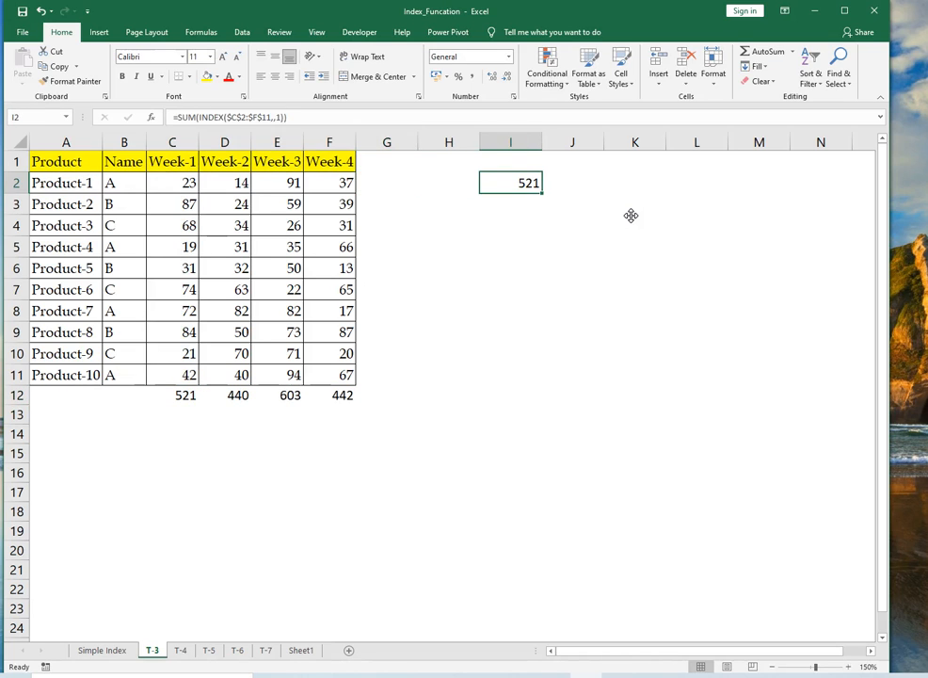
pyautogui.press('F2')
pyautogui.press('Left')
pyautogui.press('Left')
pyautogui.press('Left')
pyautogui.hotkey('shift', 'Right')
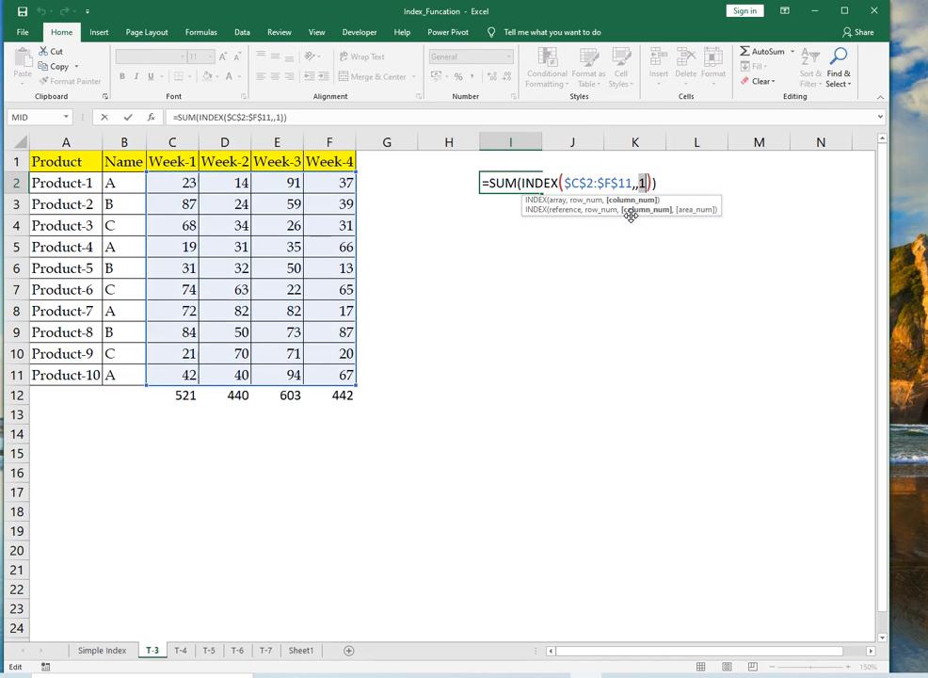
pyautogui.write('2')
pyautogui.press('Return')
pyautogui.press('Up')
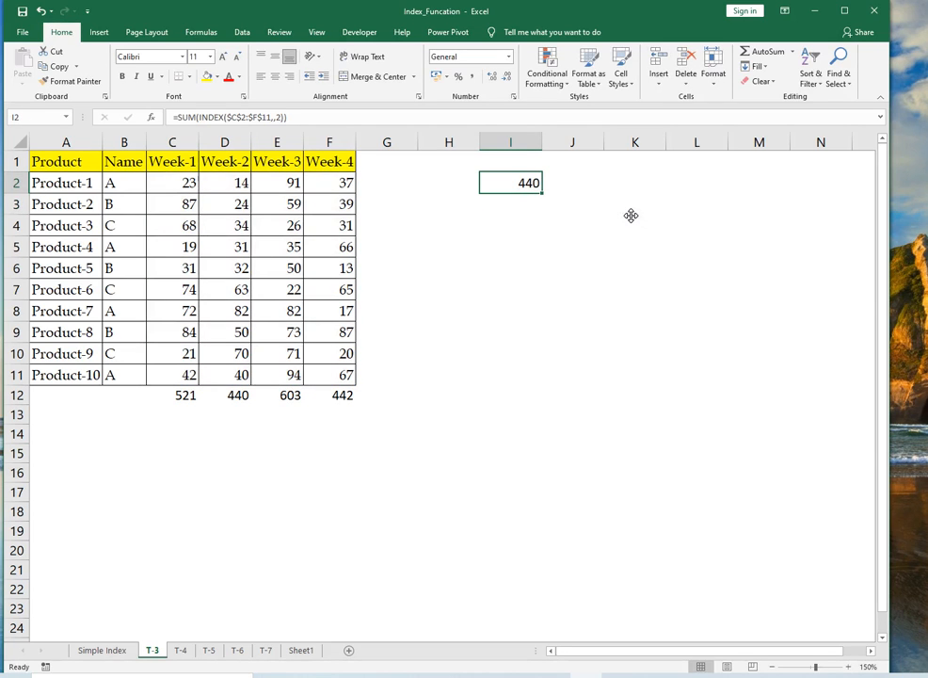
# Step: Change the INDEX column number in I2 to 4 to sum Week-4, and clear I2 once it is entered
pyautogui.press('F2')
pyautogui.press('Left')
pyautogui.press('Left')
pyautogui.press('Left')
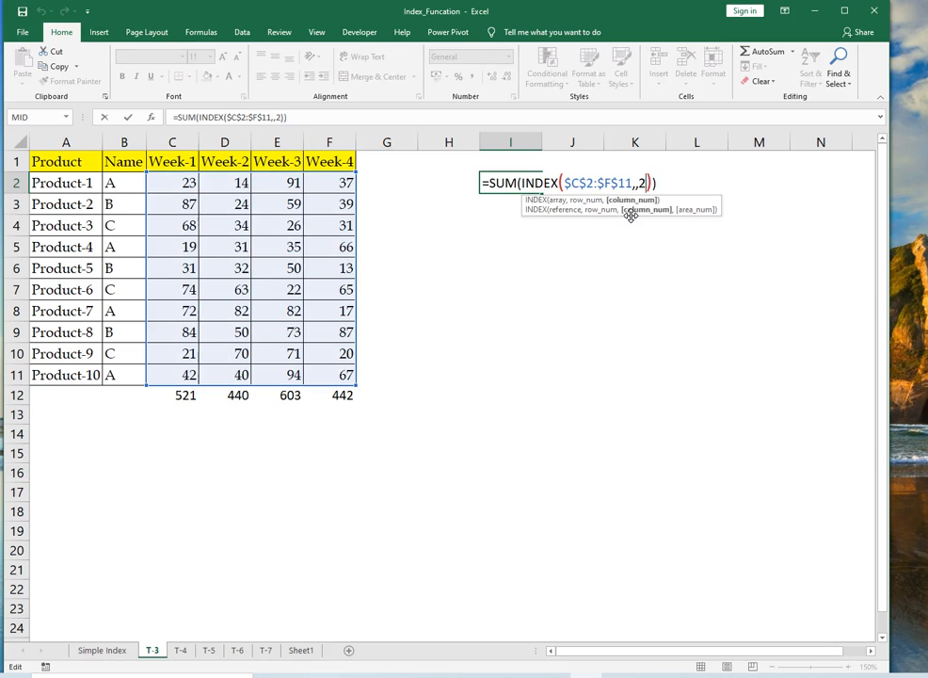
pyautogui.hotkey('shift', 'Right')
pyautogui.write('4')
pyautogui.press('Return')
pyautogui.press('Up')
pyautogui.press('Delete')
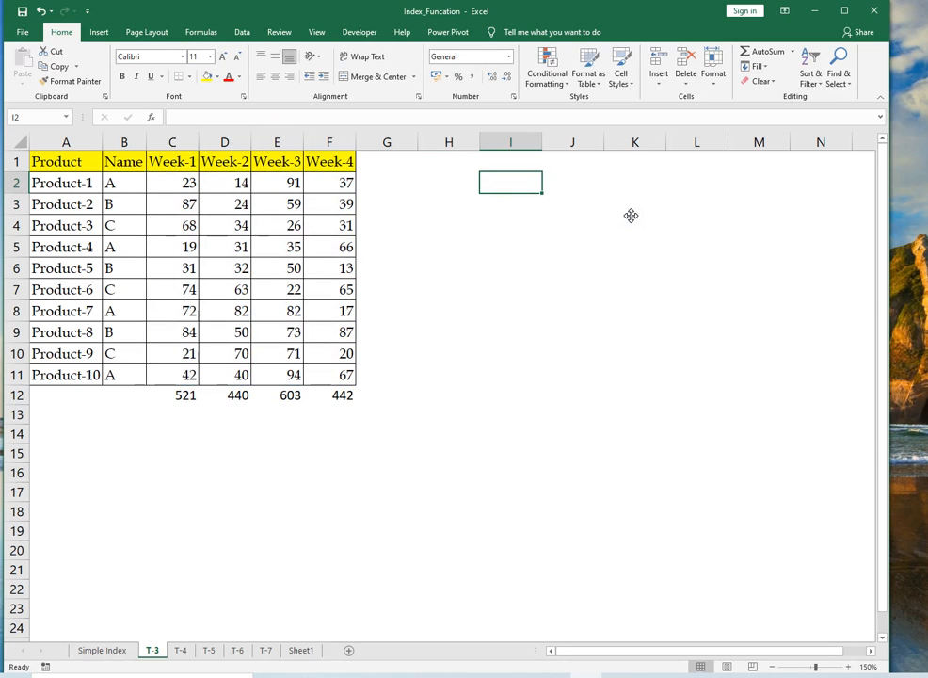
# Step: Delete the weekly totals in C12:F12
pyautogui.press('Left')
pyautogui.press('Left')
pyautogui.press('Left')
pyautogui.press('Left')
pyautogui.hotkey('ctrl', 'Down')
pyautogui.press('Left')
pyautogui.press('Left')
pyautogui.hotkey('ctrl', 'shift', 'Right')
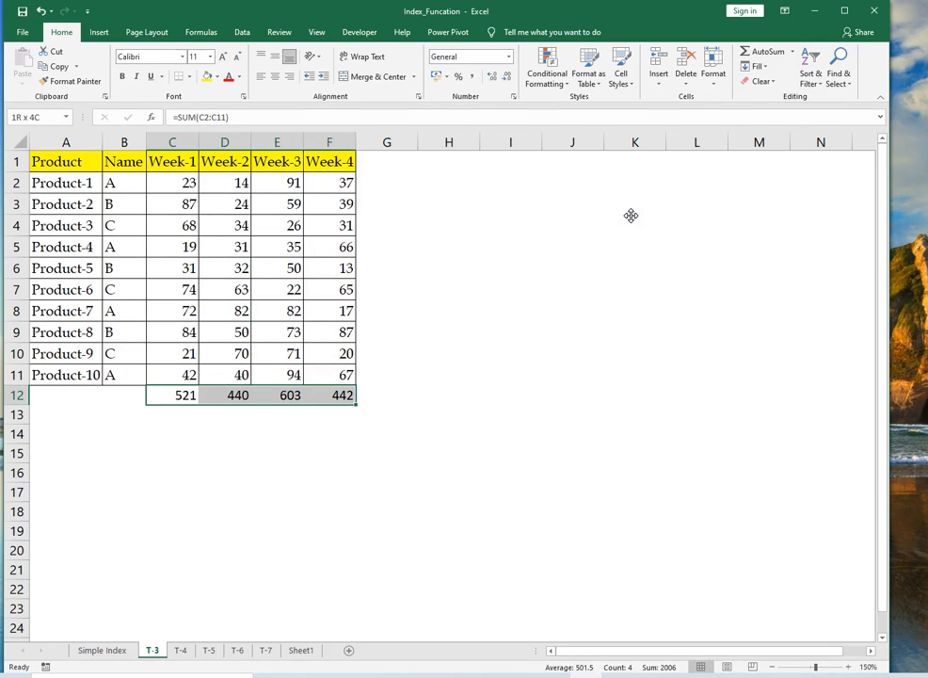
pyautogui.press('Delete')
pyautogui.hotkey('ctrl', 'Up')
pyautogui.hotkey('ctrl', 'Up')
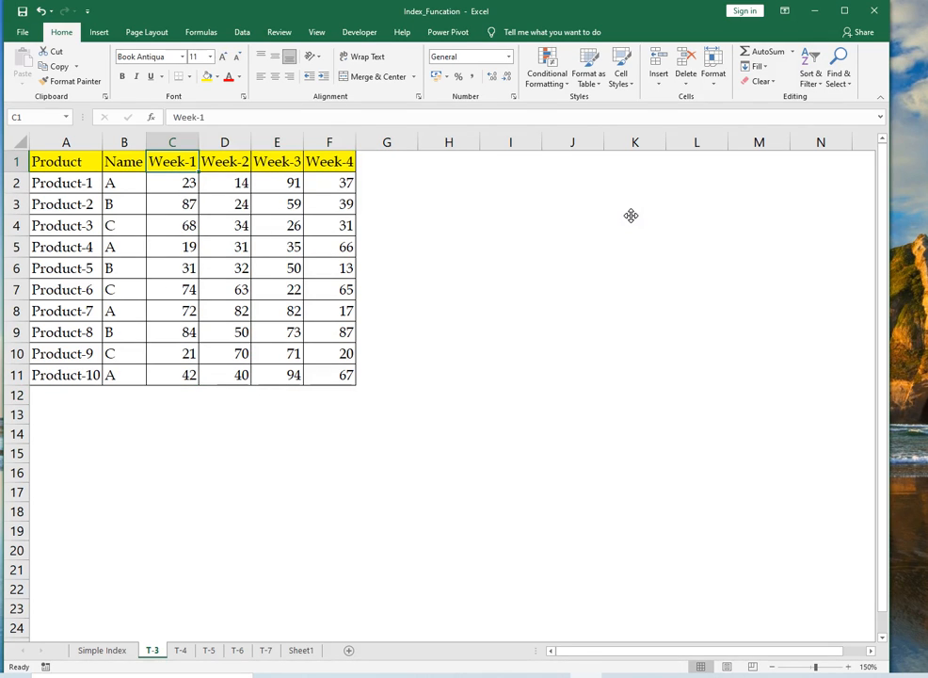
# Step: Undo the deletion of the weekly totals in C12:F12
pyautogui.hotkey('ctrl', 'shift', 'Right')
pyautogui.press('Right')
pyautogui.press('Left')
pyautogui.hotkey('ctrl', 'shift', 'Right')
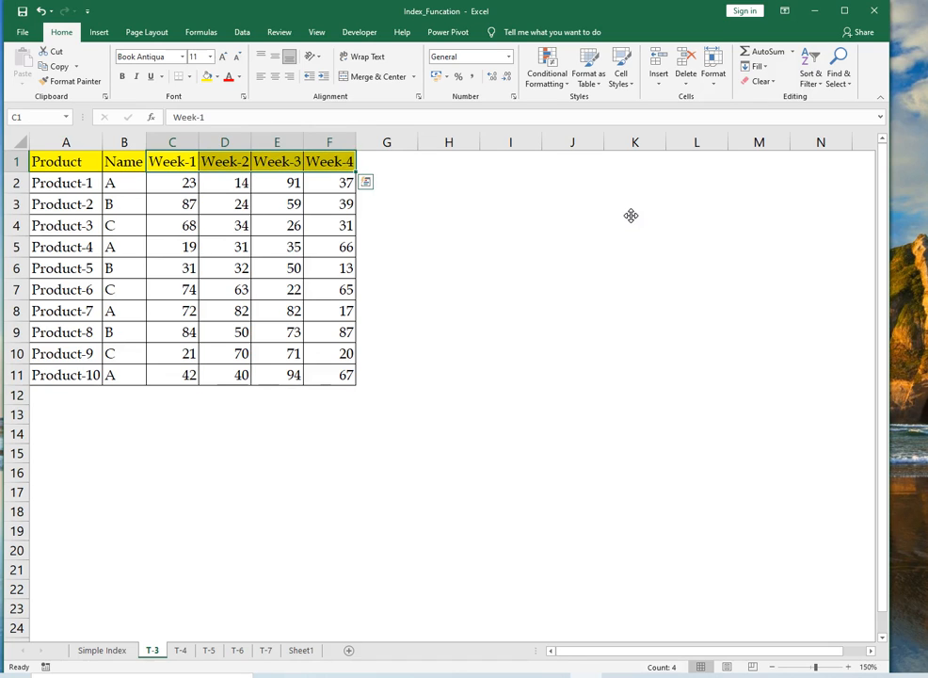
pyautogui.hotkey('ctrl', 'z')
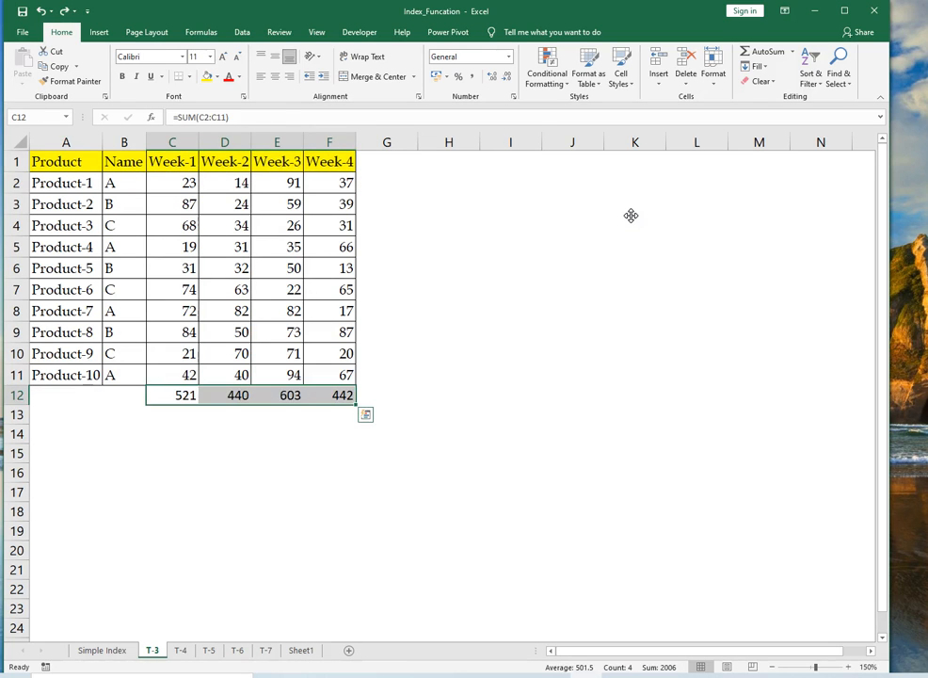
# Step: Undo the clearing of the SUM and INDEX formula in I2, and open the Simple Index sheet's topics list
pyautogui.hotkey('ctrl', 'z')
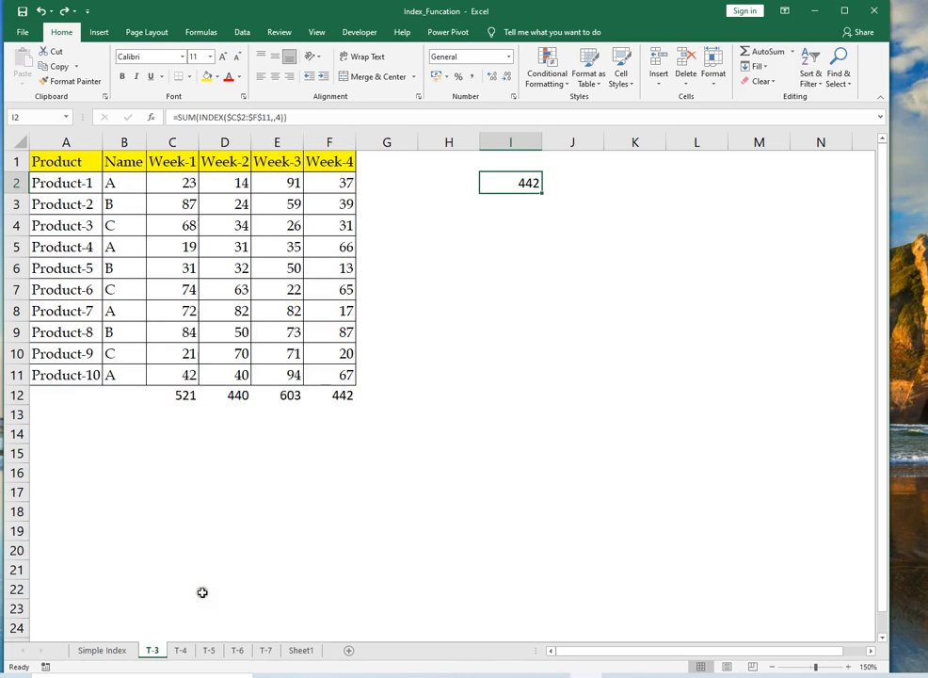
pyautogui.click(105, 649)
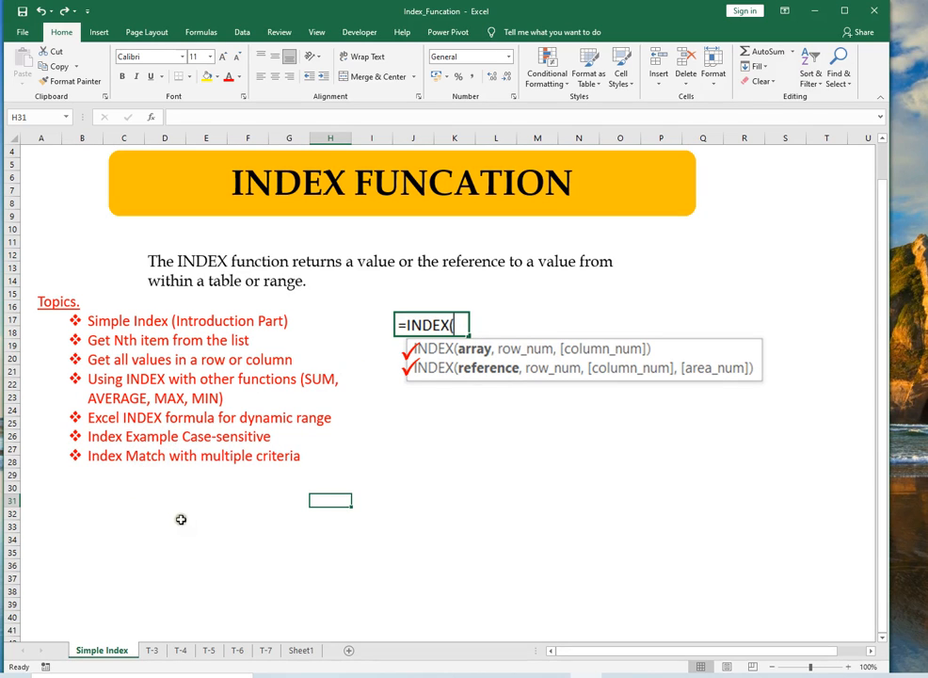
# Step: Open sheet T-4 and look over the Week-1 and Week-2 values
pyautogui.click(180, 651)
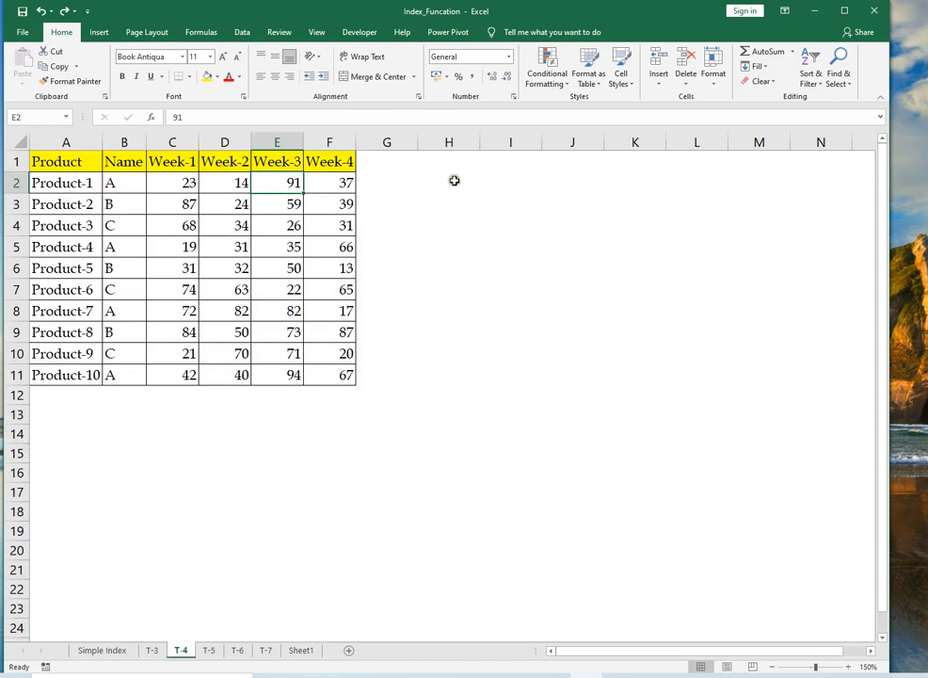
pyautogui.click(454, 180)
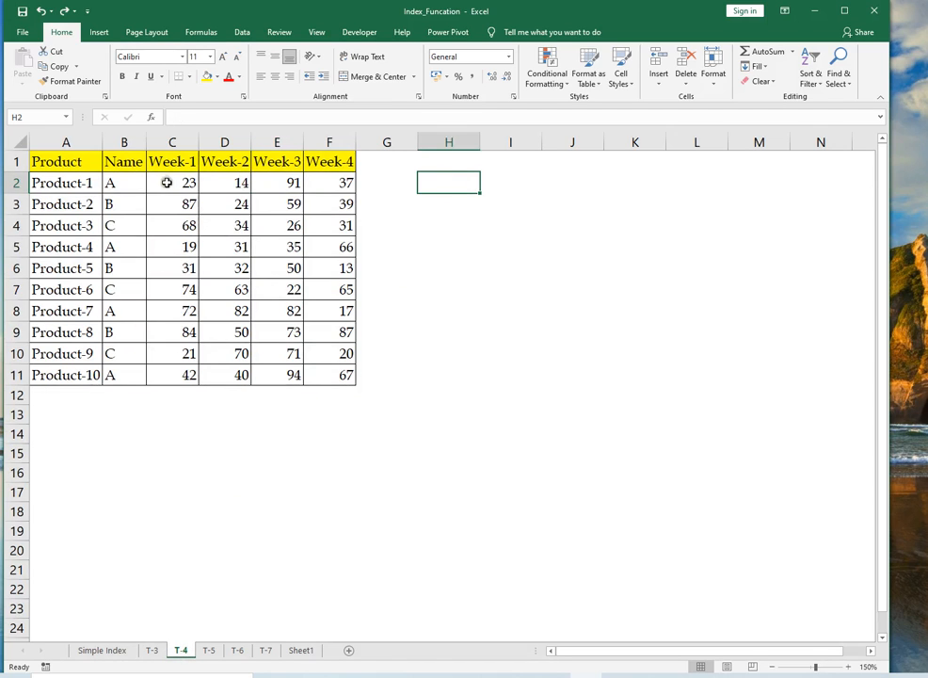
pyautogui.moveTo(166, 182); pyautogui.dragTo(174, 376)
pyautogui.moveTo(242, 182); pyautogui.dragTo(240, 356)
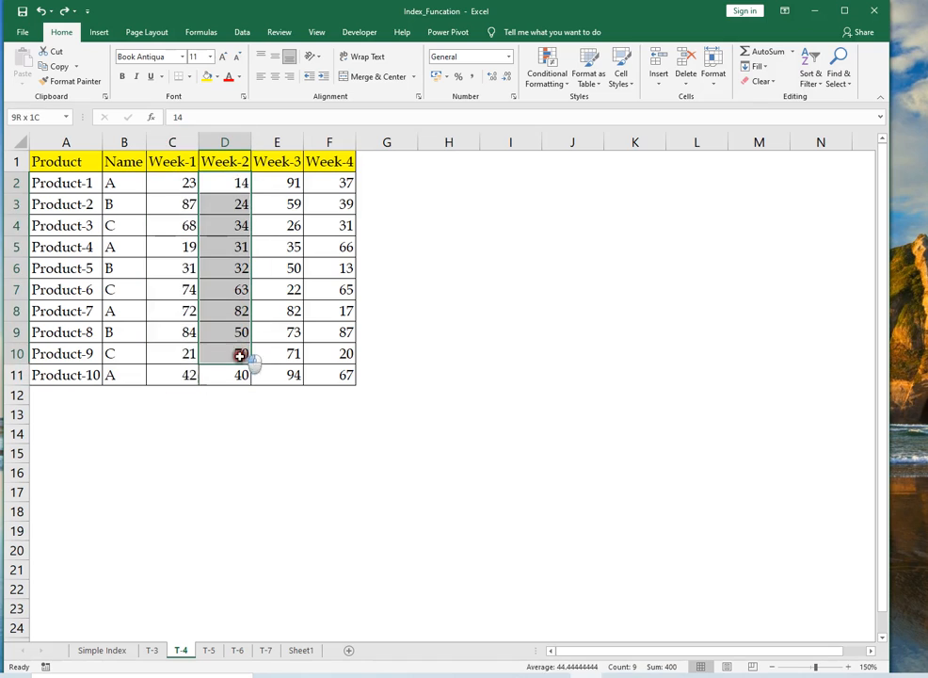
# Step: Begin a MIN formula in I2 with a nested INDEX whose array is the absolute range $C$2:$F$11
pyautogui.click(496, 183)
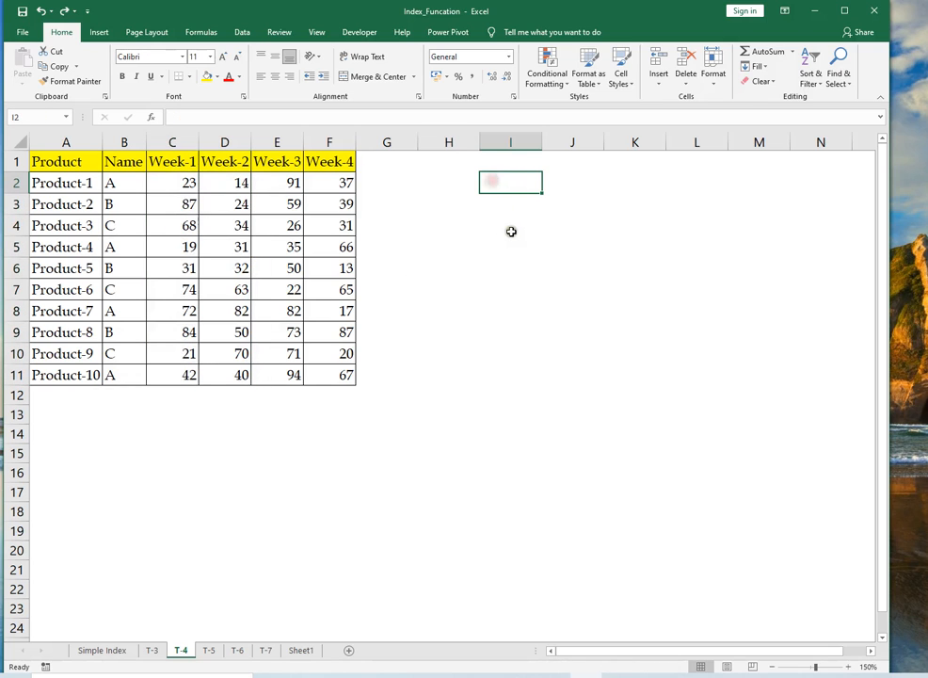
pyautogui.write('=')
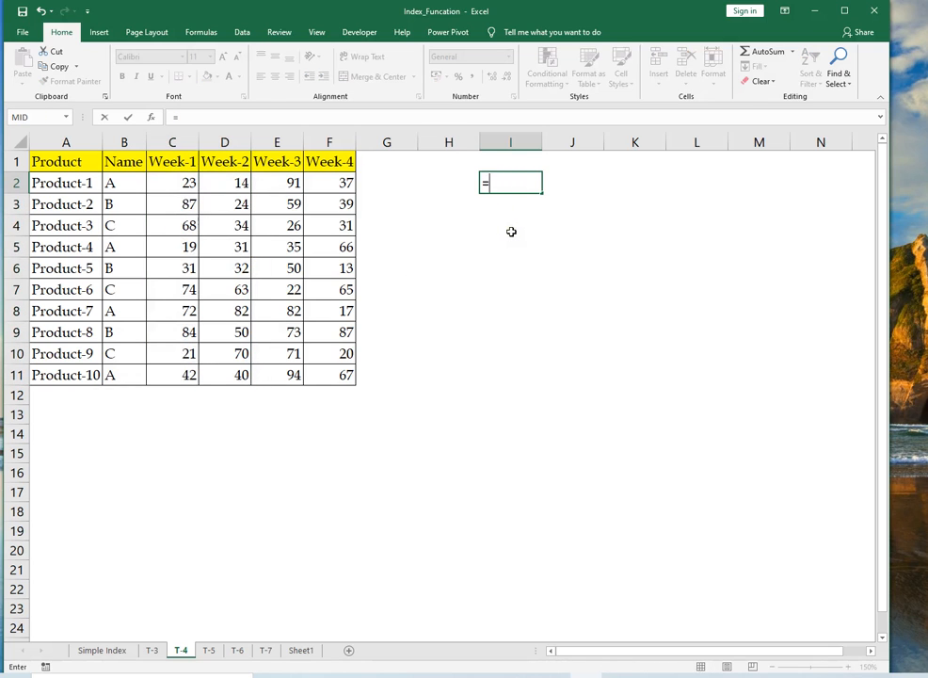
pyautogui.write('min')
pyautogui.press('Tab')
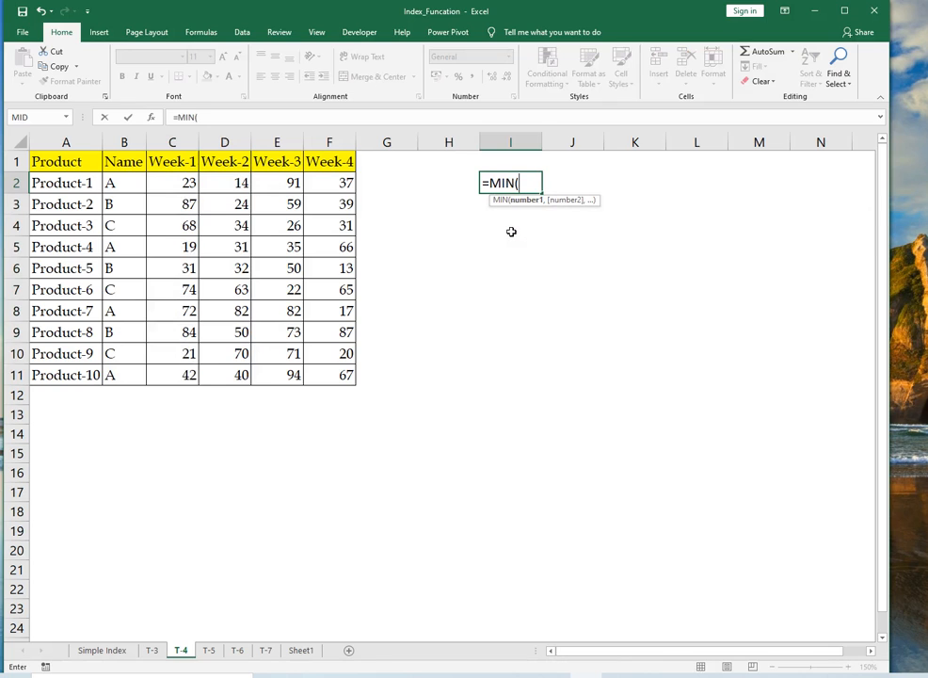
pyautogui.write('in')
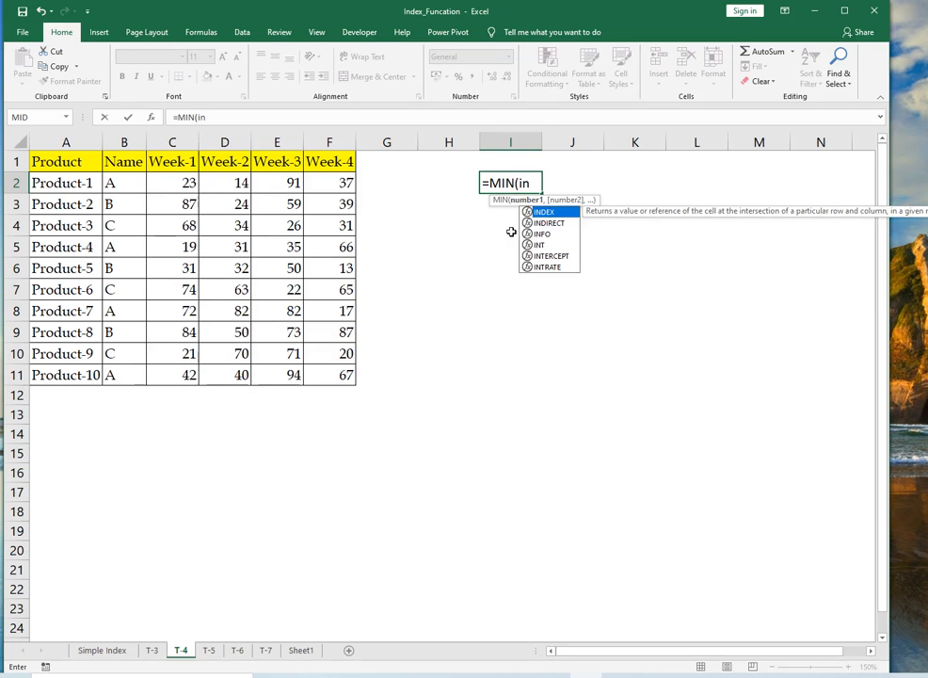
pyautogui.press('Tab')
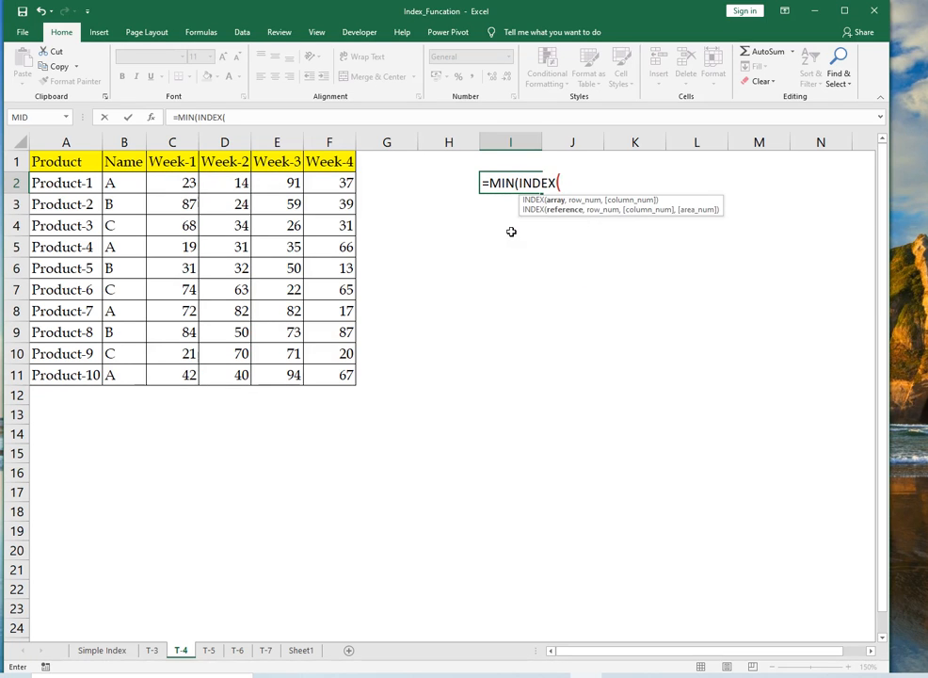
pyautogui.press('Left')
pyautogui.press('Left')
pyautogui.press('Left')
pyautogui.press('Left')
pyautogui.press('Left')
pyautogui.press('Left')
pyautogui.hotkey('ctrl', 'shift', 'Down')
pyautogui.hotkey('ctrl', 'shift', 'Right')
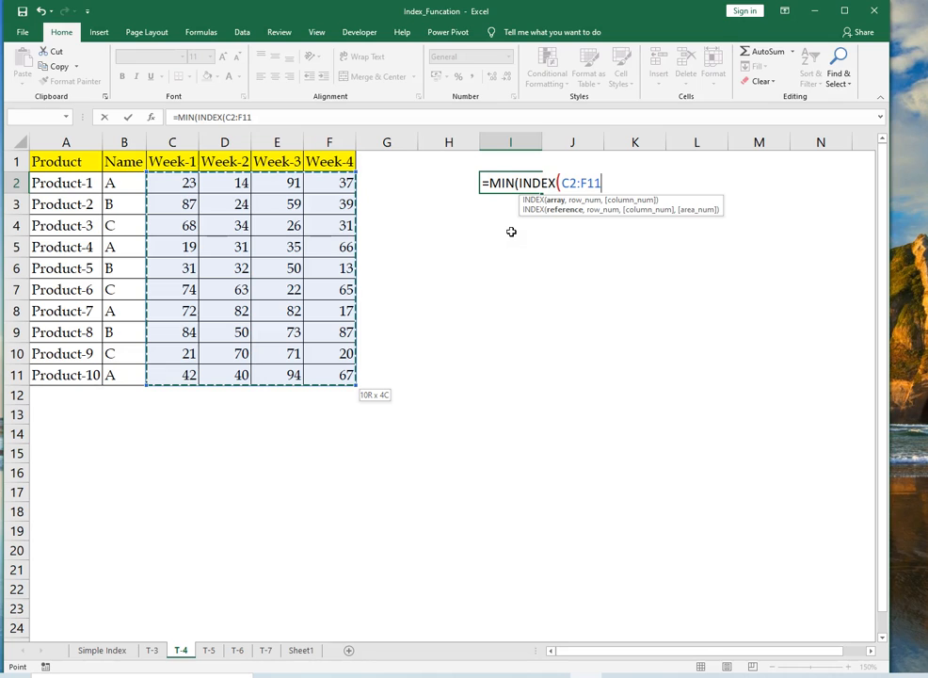
pyautogui.press('F4')
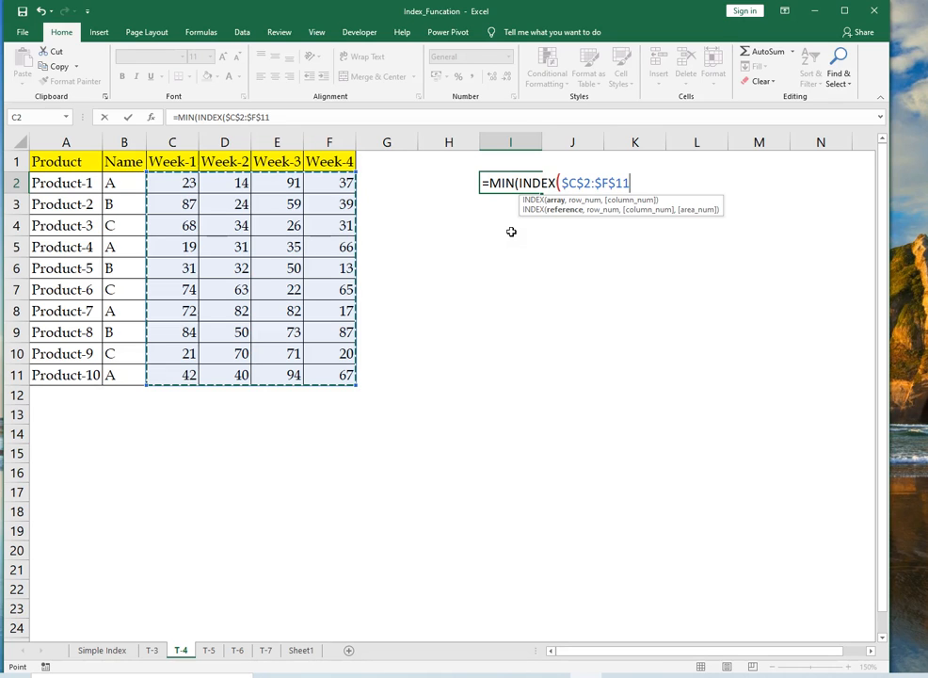
# Step: Leave the INDEX row number empty, set the column number to 1, and enter the Week-1 minimum formula in I2
pyautogui.write(',')
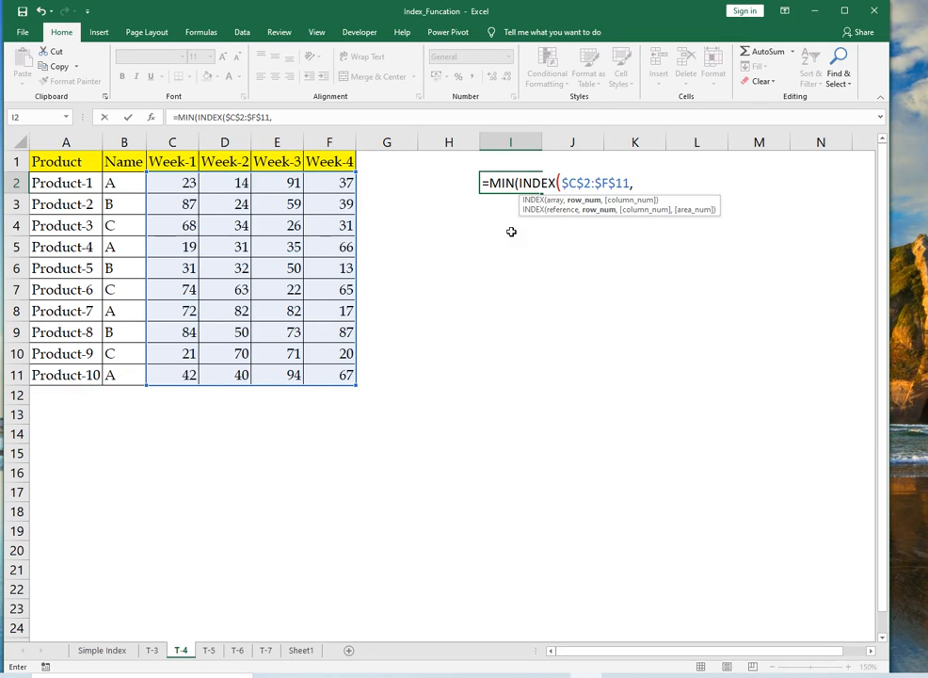
pyautogui.write(',')
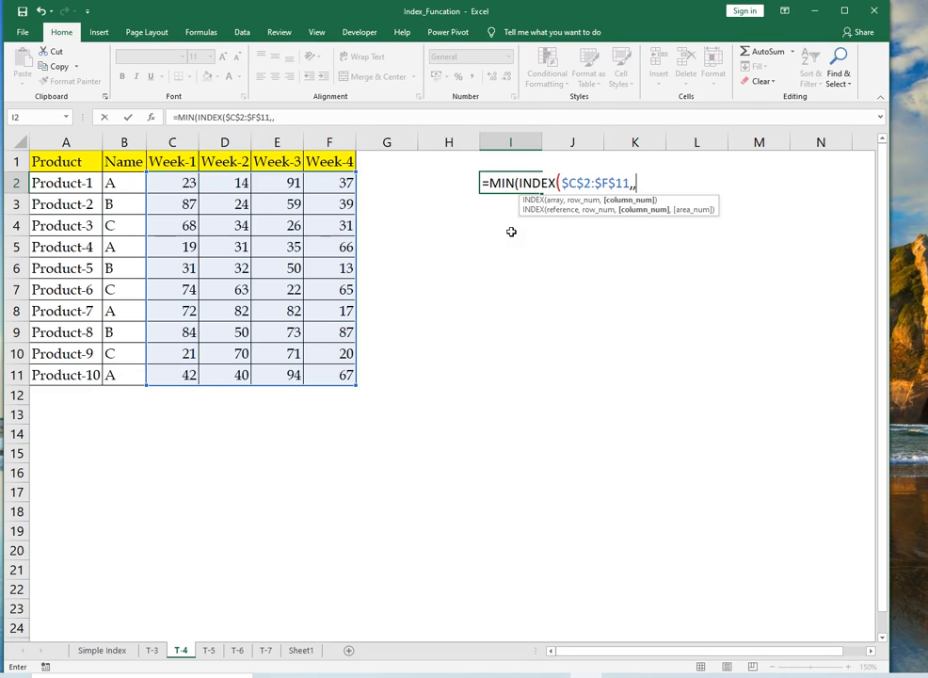
pyautogui.write('1)')
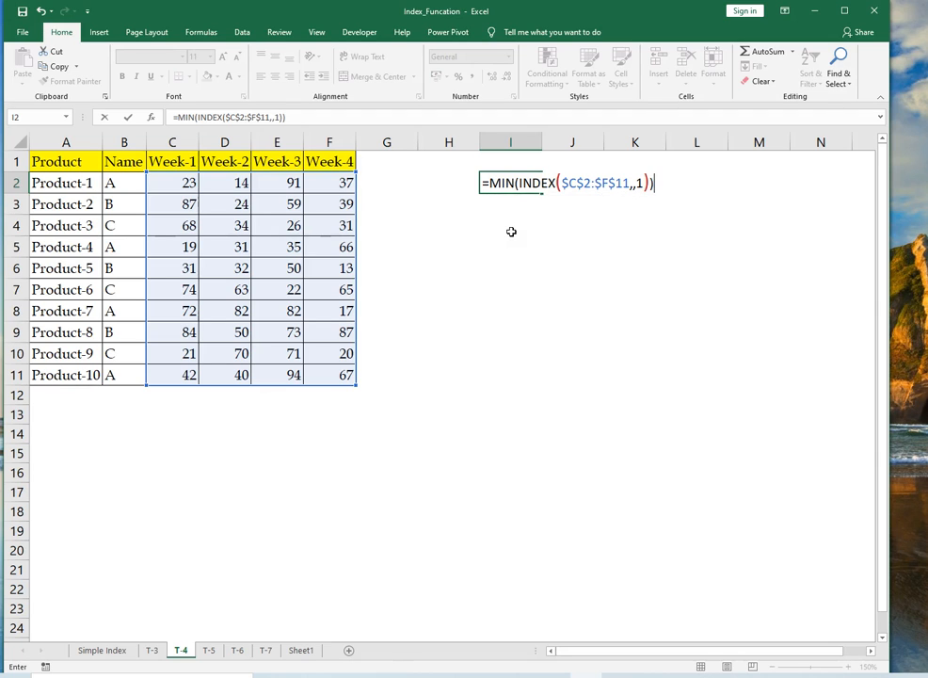
pyautogui.press('Return')
pyautogui.press('Up')
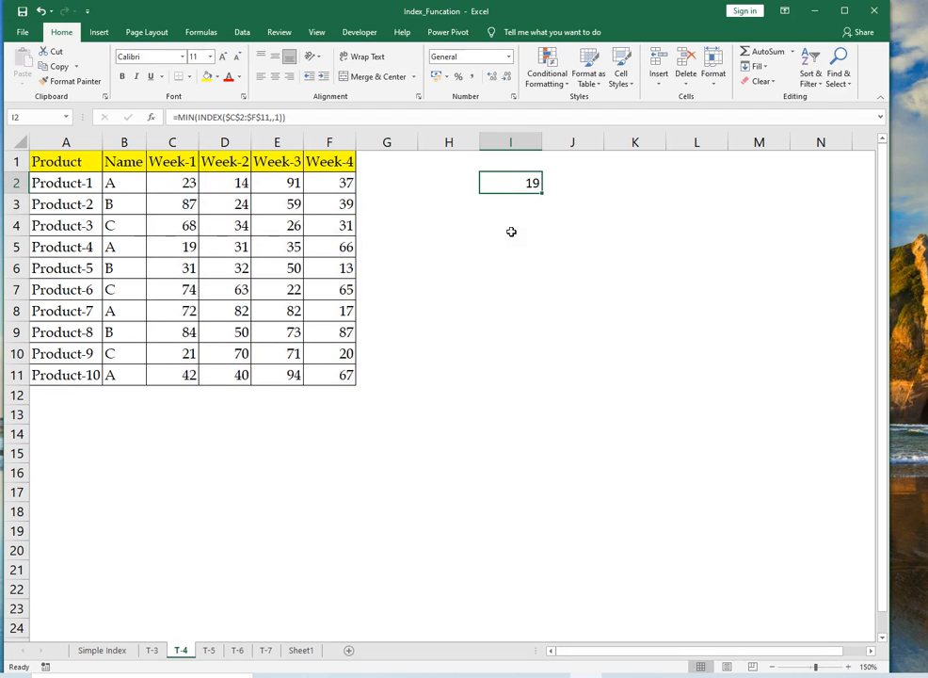
# Step: Copy the Week-1 header from C1 and paste it without its cell formatting into I1, above the MIN formula
pyautogui.press('Left')
pyautogui.press('Left')
pyautogui.press('Left')
pyautogui.press('Left')
pyautogui.press('Up')
pyautogui.press('Left')
pyautogui.press('Left')
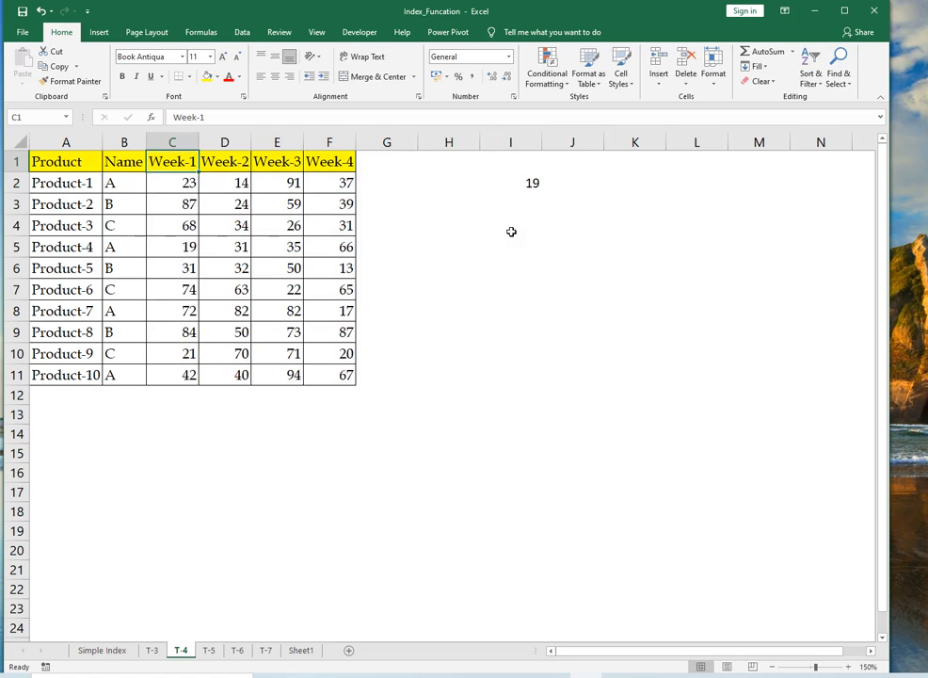
pyautogui.hotkey('ctrl', 'c')
pyautogui.press('Right')
pyautogui.press('Right')
pyautogui.press('Right')
pyautogui.press('Right')
pyautogui.press('Right')
pyautogui.press('Right')
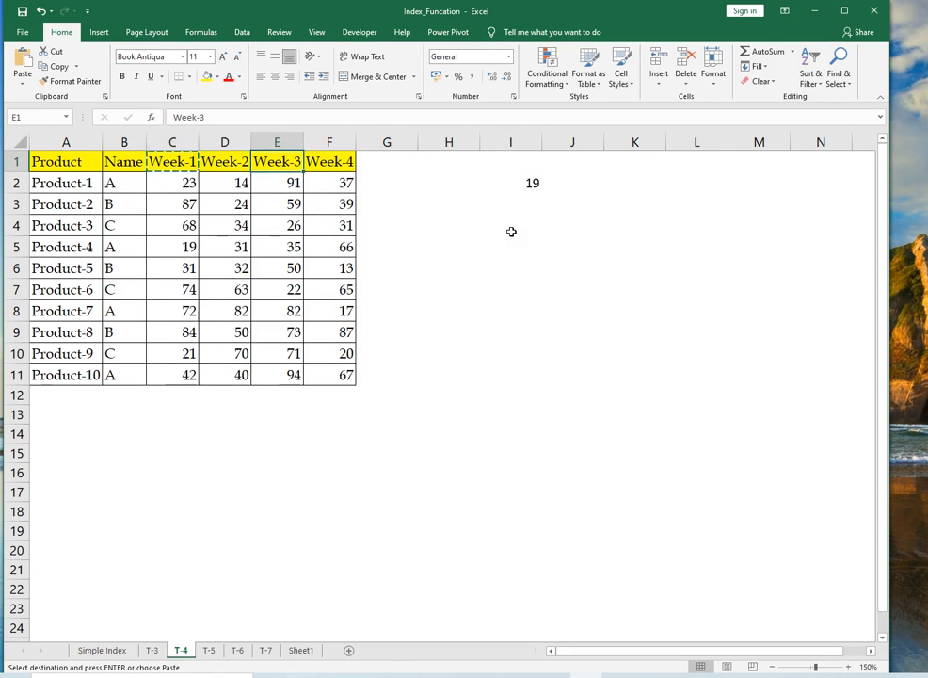
pyautogui.hotkey('ctrl', 'alt', 'v')
pyautogui.press('Return')
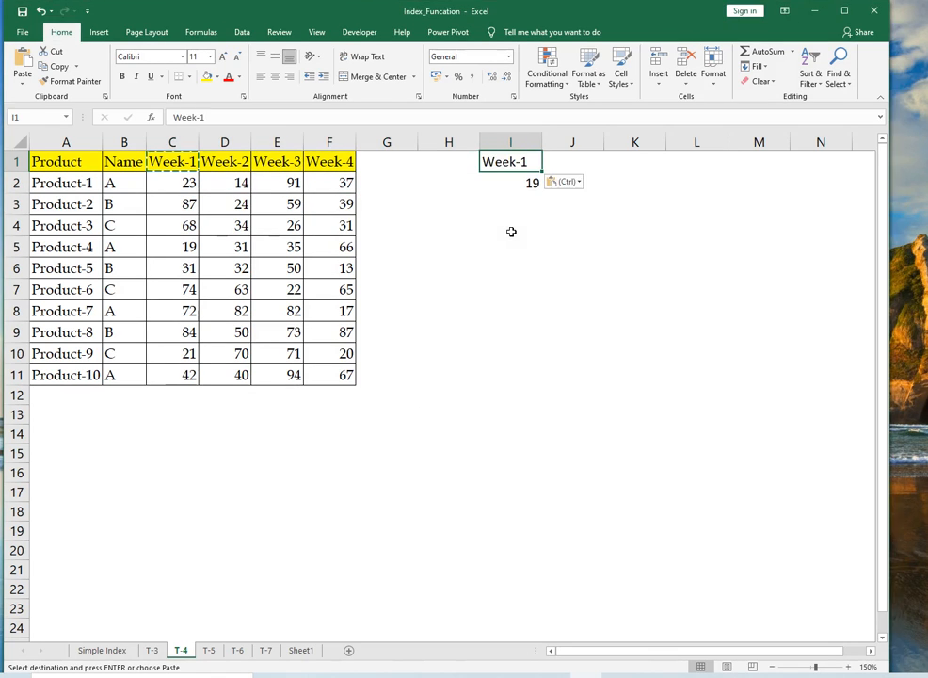
pyautogui.press('Down')
pyautogui.press('F2')
pyautogui.hotkey('ctrl', 'Return')
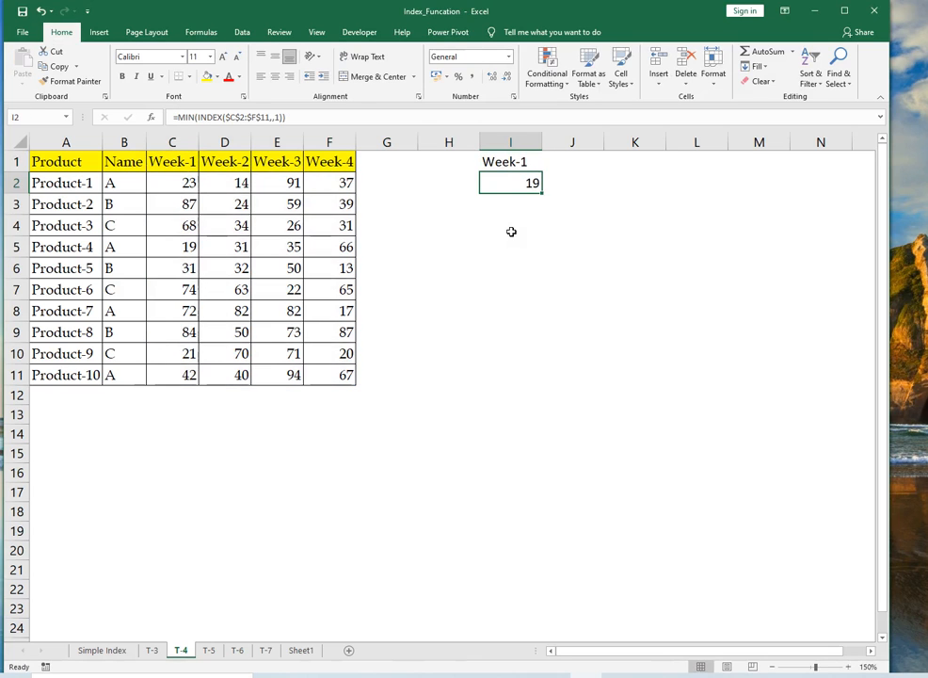
pyautogui.press('Down')
pyautogui.write('=min')
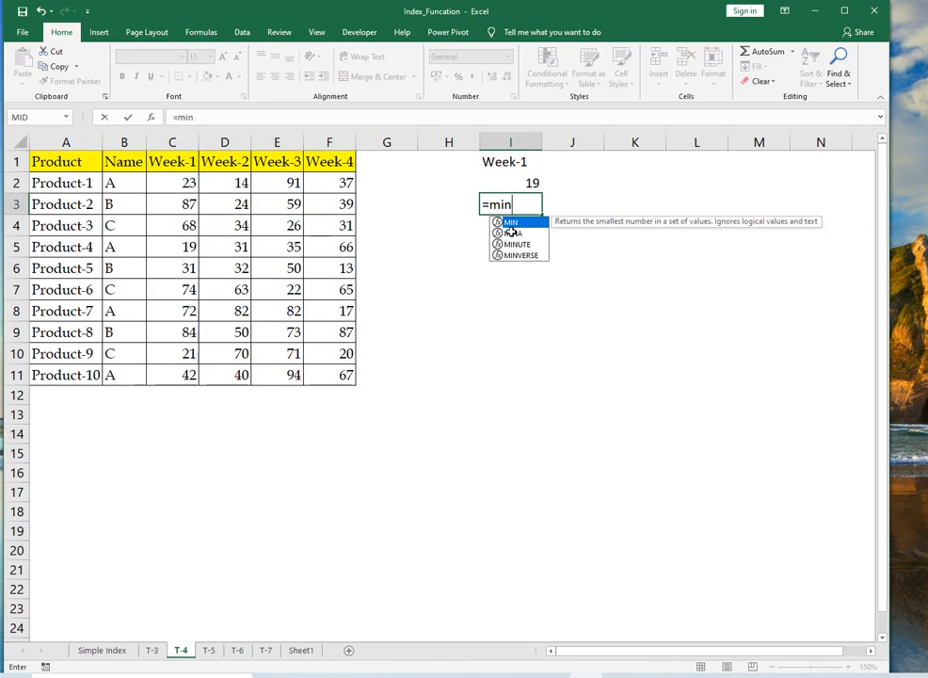
pyautogui.press('Tab')
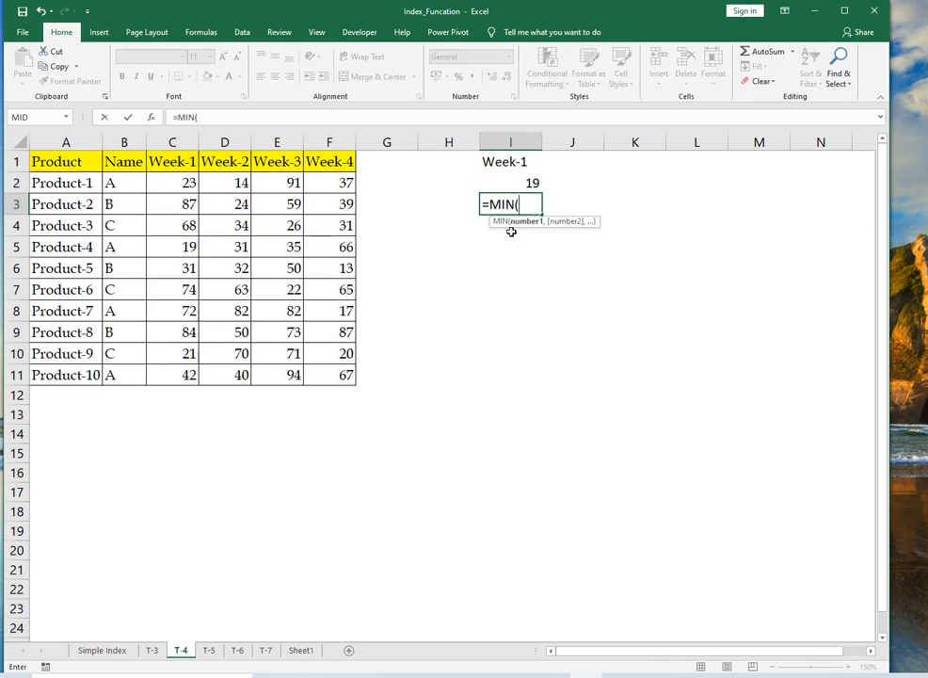
pyautogui.write('in')
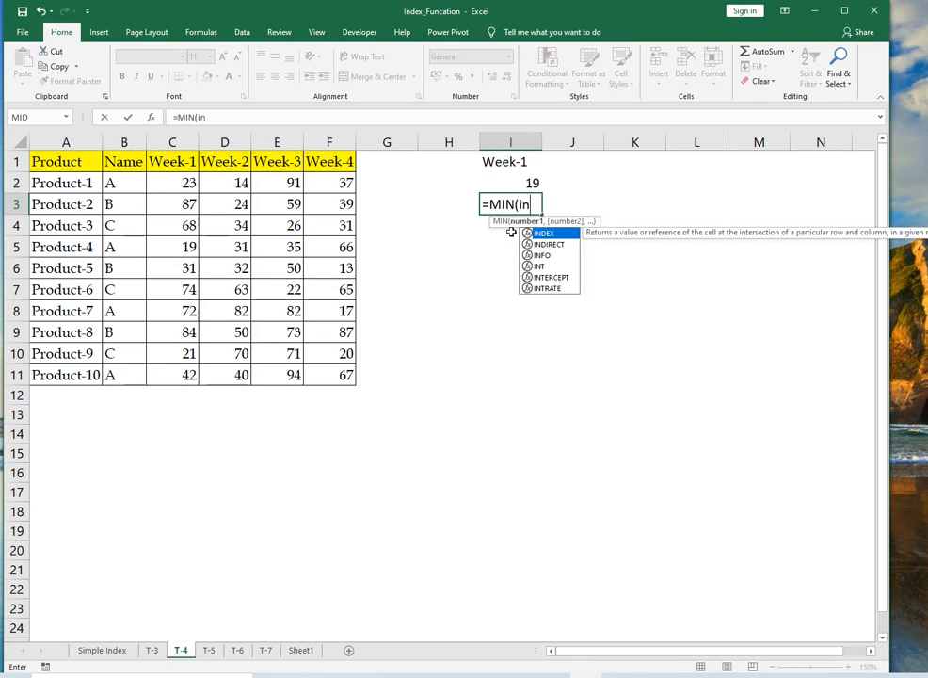
pyautogui.press('Tab')
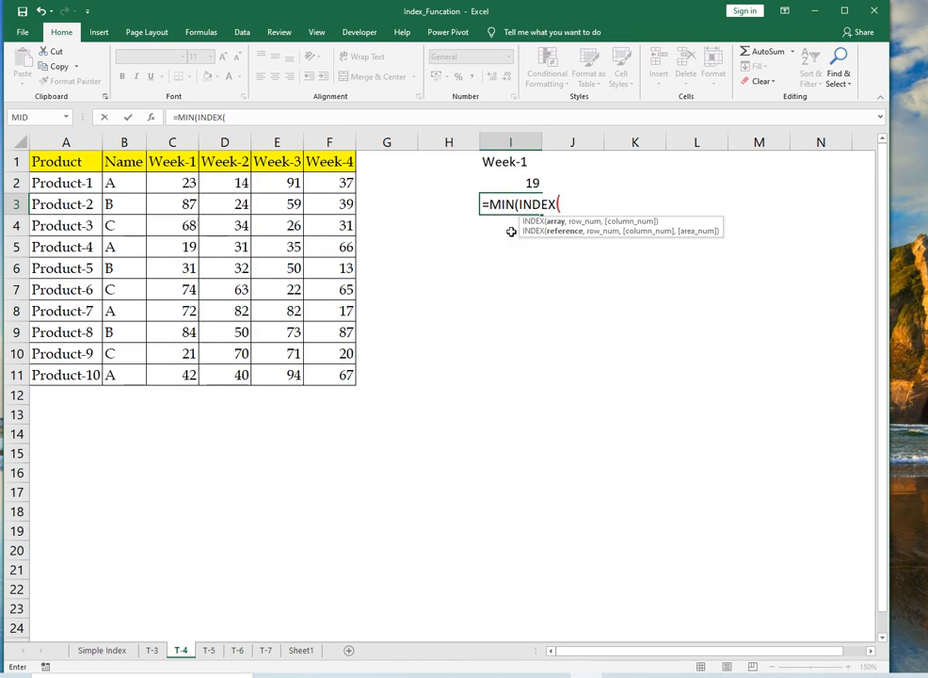
pyautogui.press('Left')
pyautogui.press('Left')
pyautogui.press('Left')
pyautogui.press('Left')
pyautogui.press('Left')
pyautogui.press('Up')
pyautogui.press('Left')
pyautogui.hotkey('ctrl', 'shift', 'Down')
pyautogui.hotkey('ctrl', 'shift', 'Right')
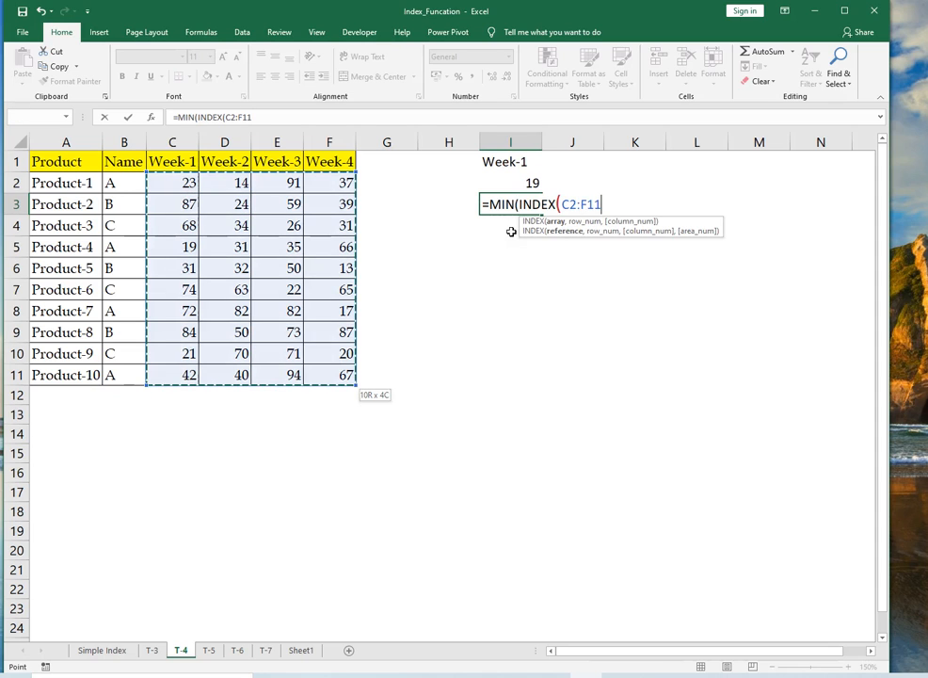
pyautogui.press('F4')
pyautogui.write(',')
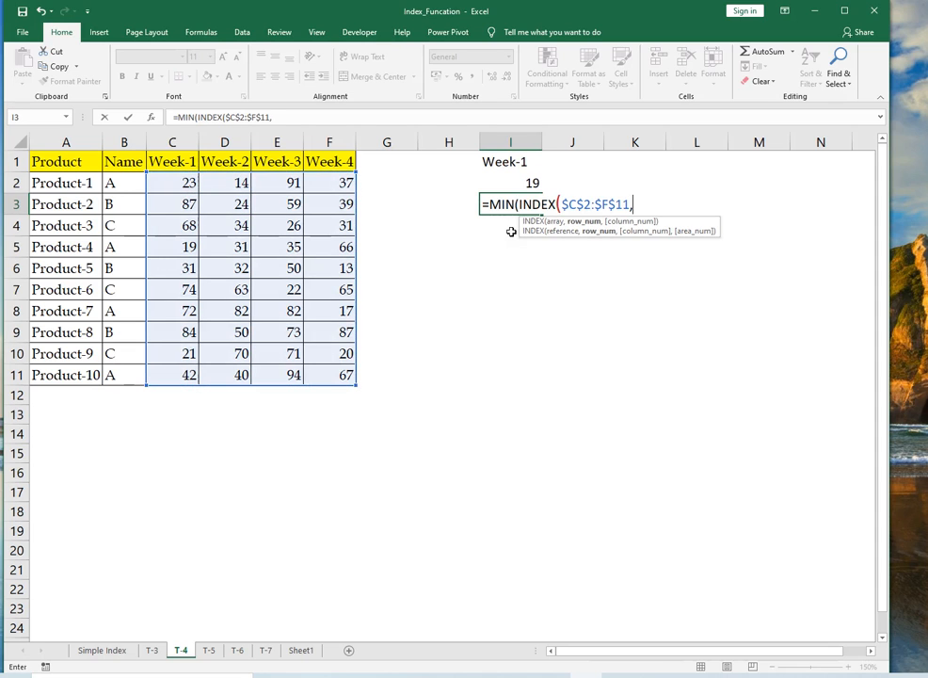
pyautogui.press('Escape')
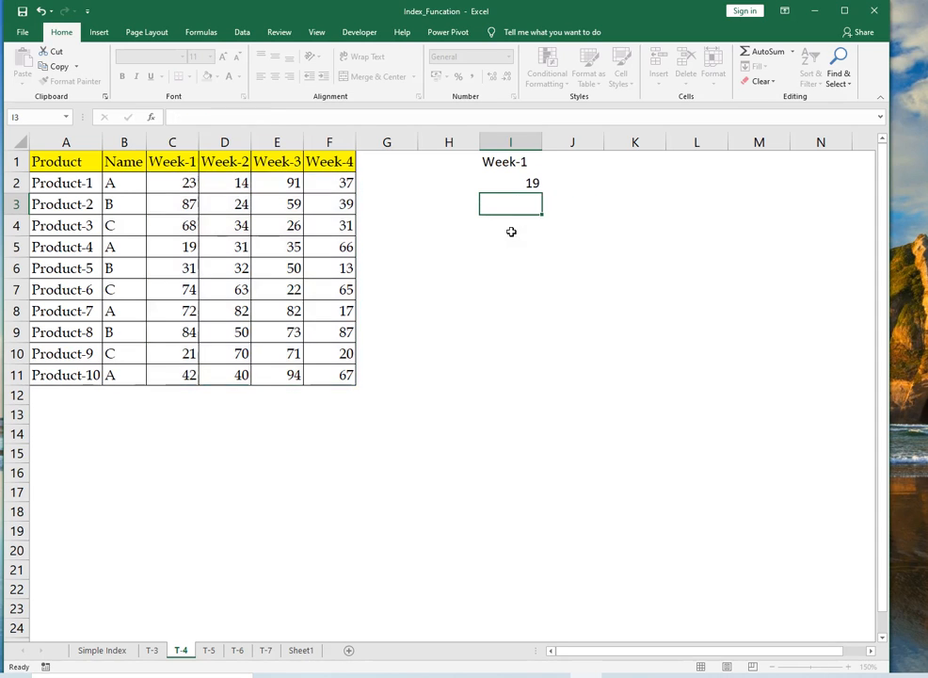
# Step: Examine the column number argument of the INDEX function inside I2's MIN formula, leaving the formula unedited
pyautogui.press('Up')
pyautogui.press('F2')
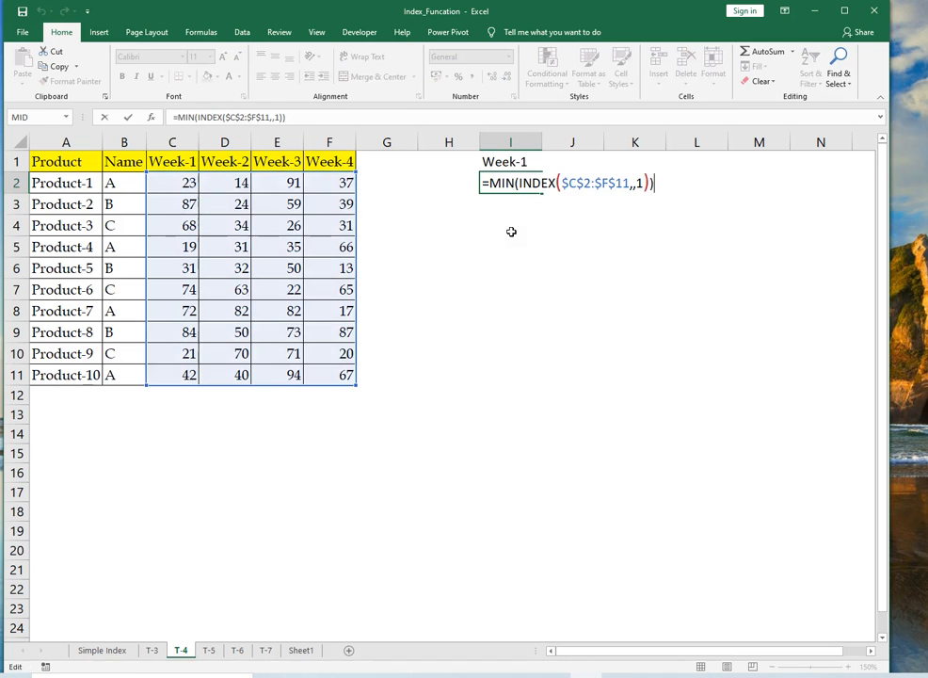
pyautogui.press('Left')
pyautogui.press('Left')
pyautogui.hotkey('shift', 'Left')
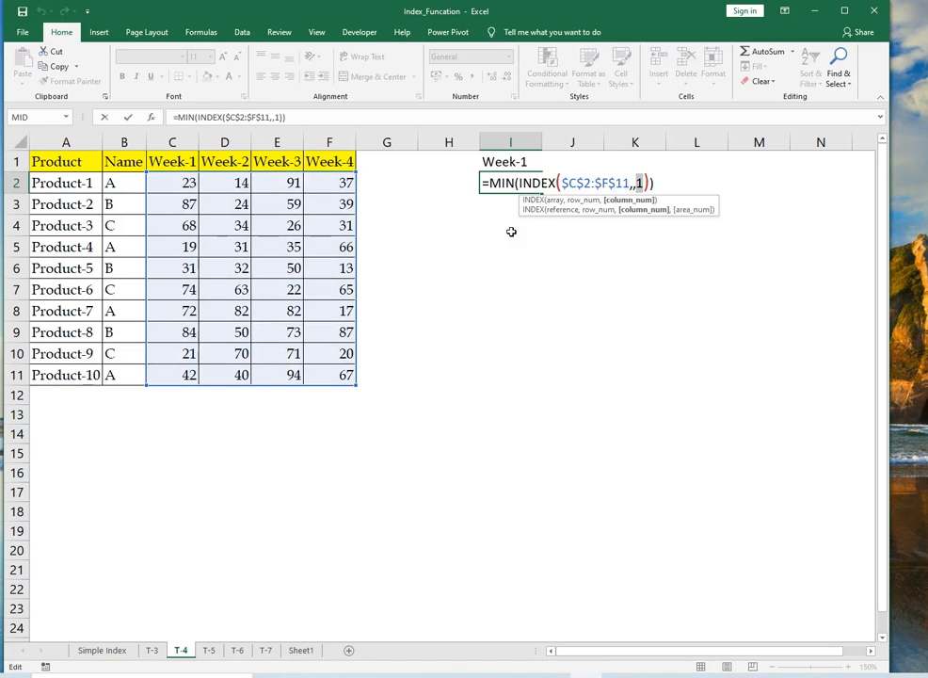
pyautogui.press('Escape')
pyautogui.press('Down')
pyautogui.write('=')
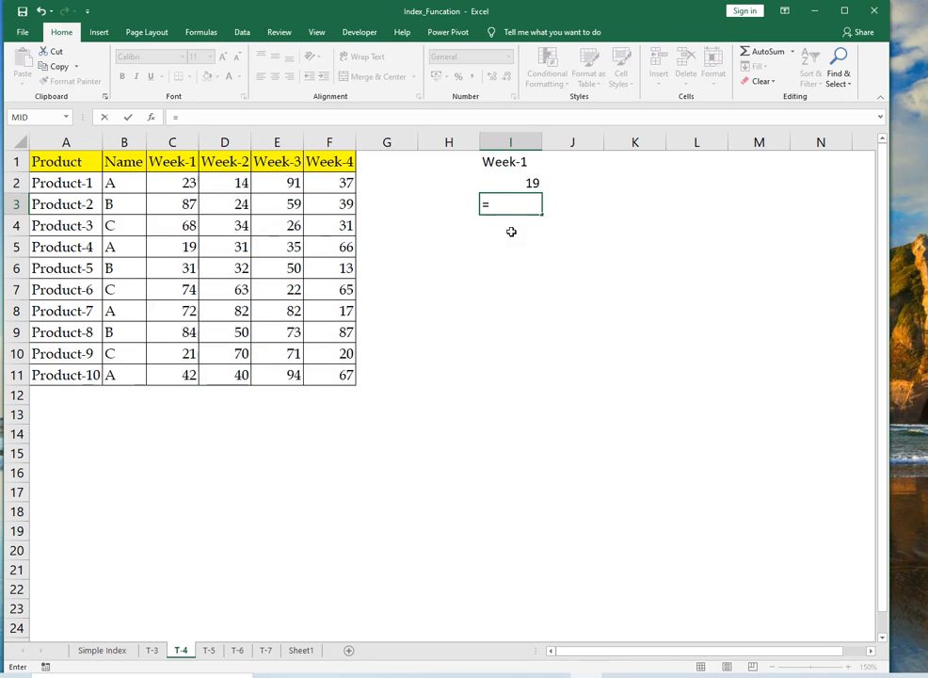
pyautogui.write('ma')
pyautogui.press('Tab')
pyautogui.press('Up')
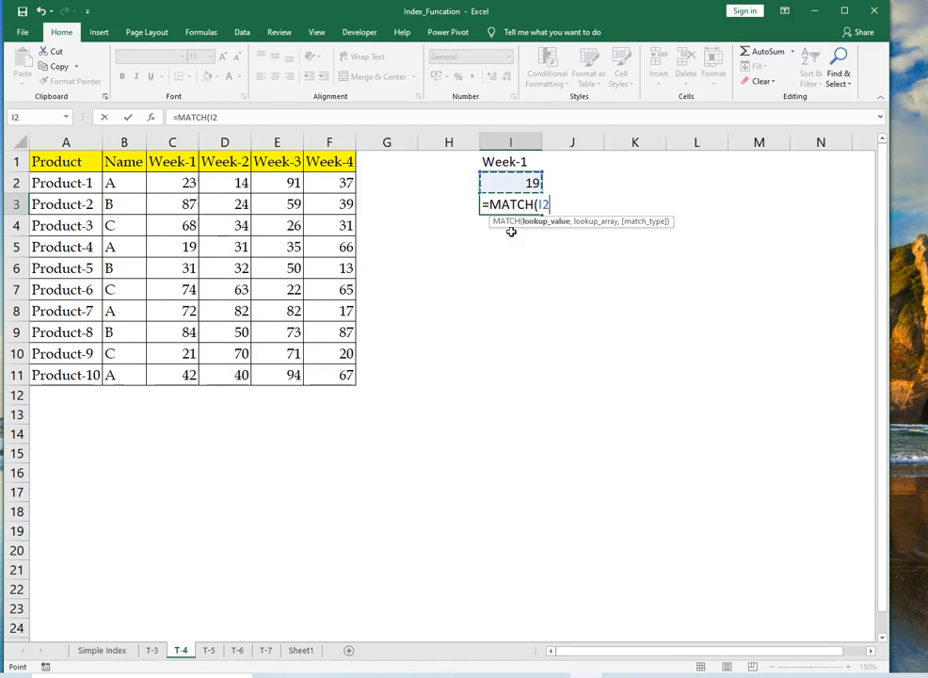
pyautogui.press('Up')
pyautogui.press('F4')
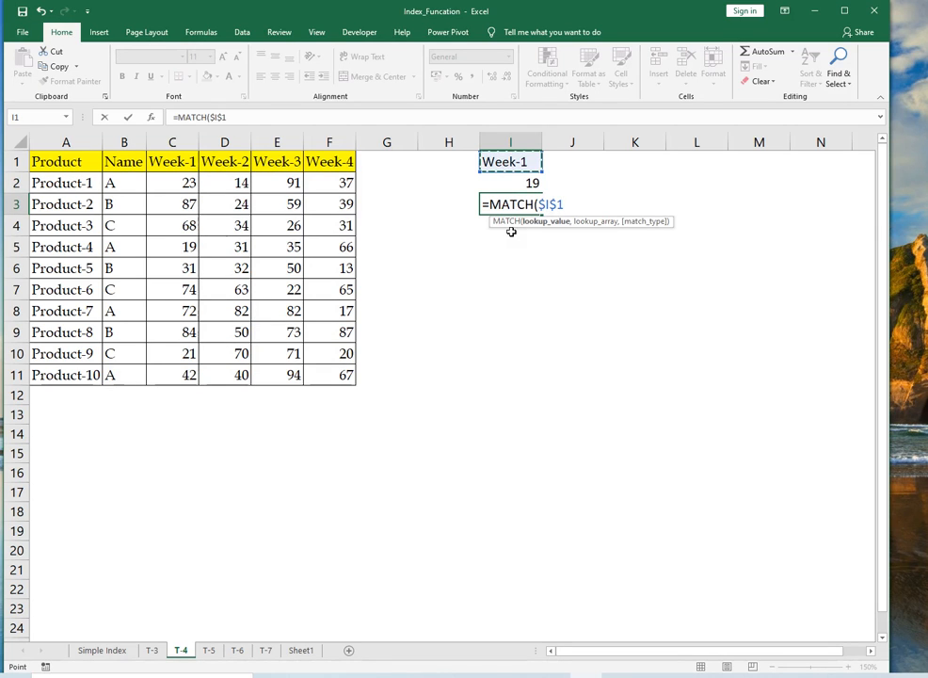
pyautogui.write(',')
pyautogui.press('Escape')
# Step: Enter an exact-match MATCH formula in I3 that looks up I1 in the header range C1:F1
pyautogui.write('=ma')
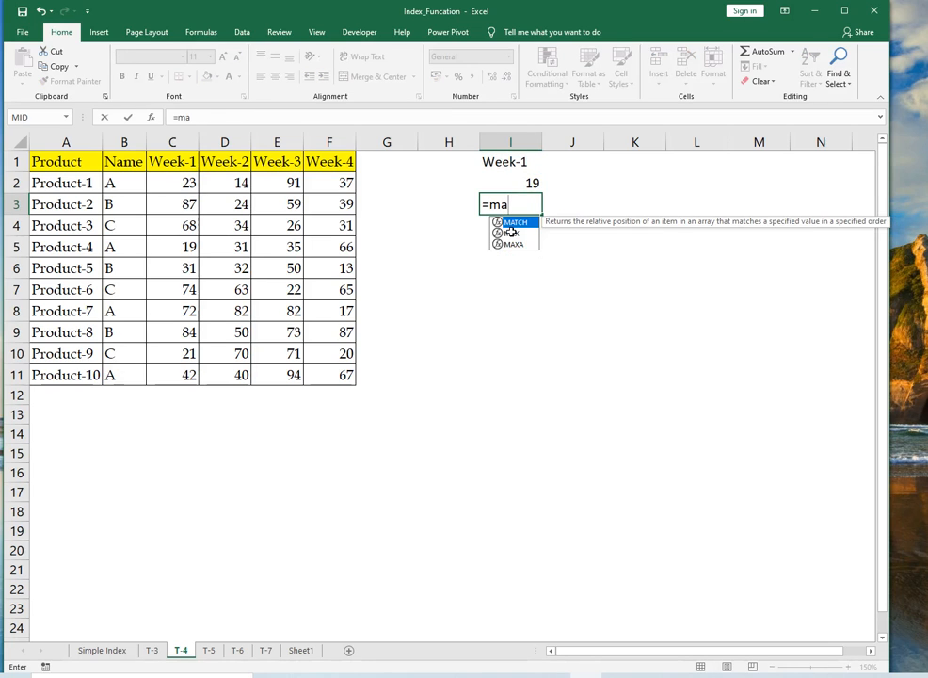
pyautogui.press('Tab')
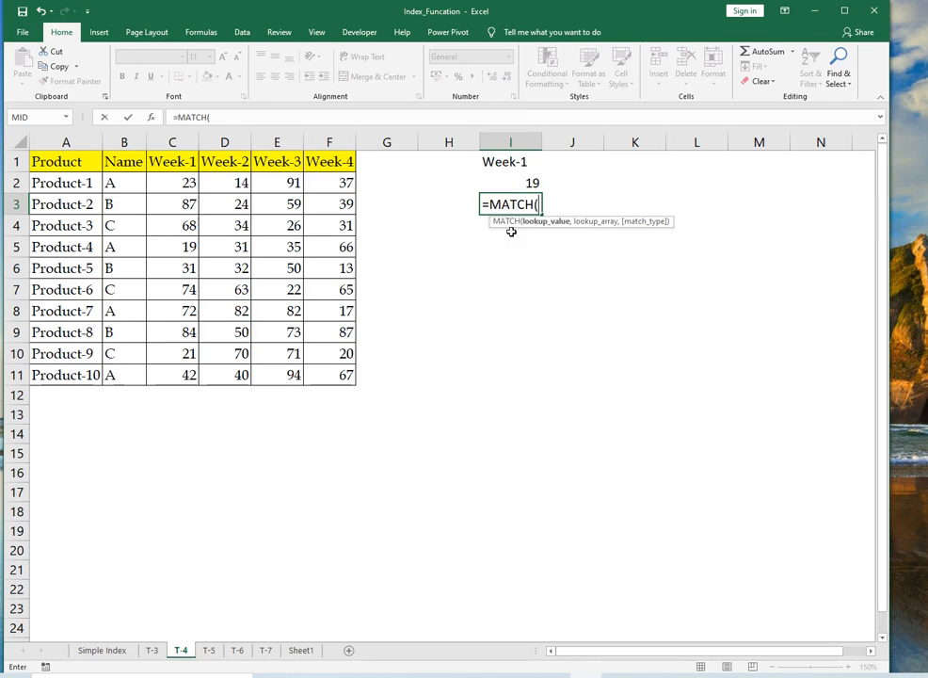
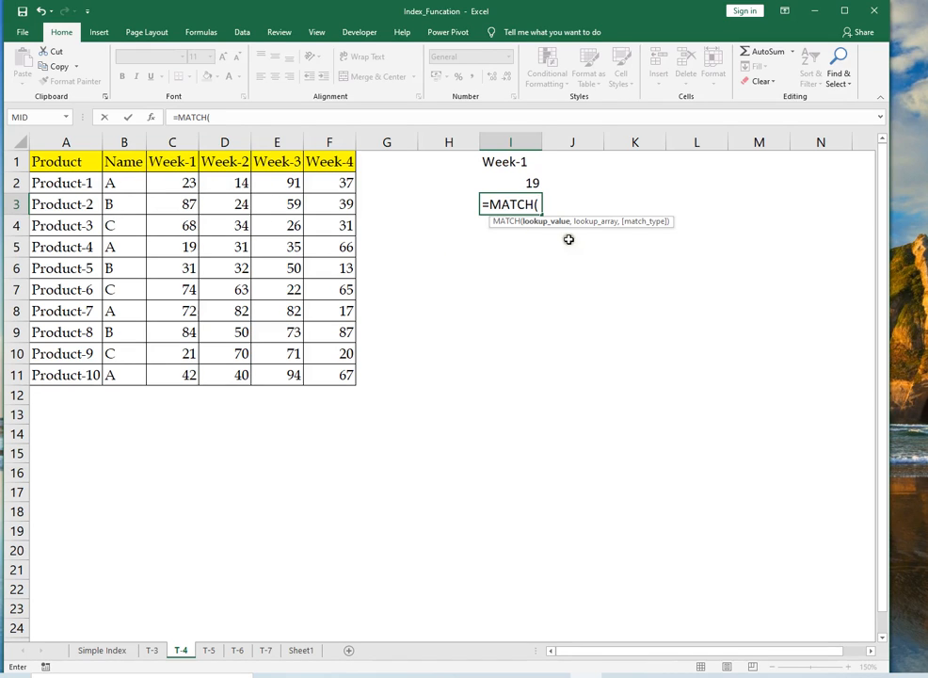
pyautogui.click(507, 161)
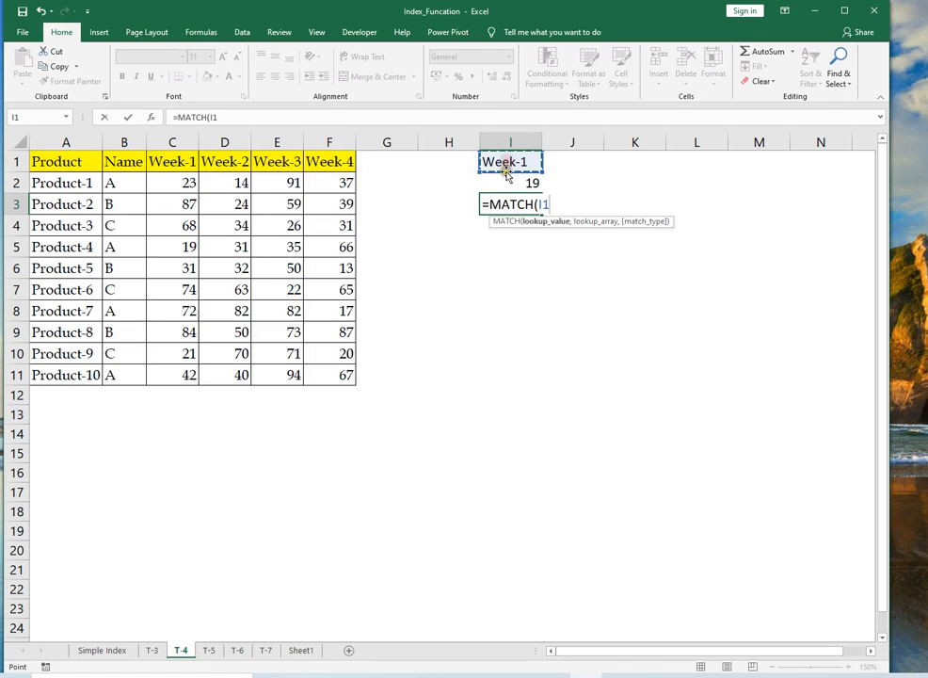
pyautogui.write(',')
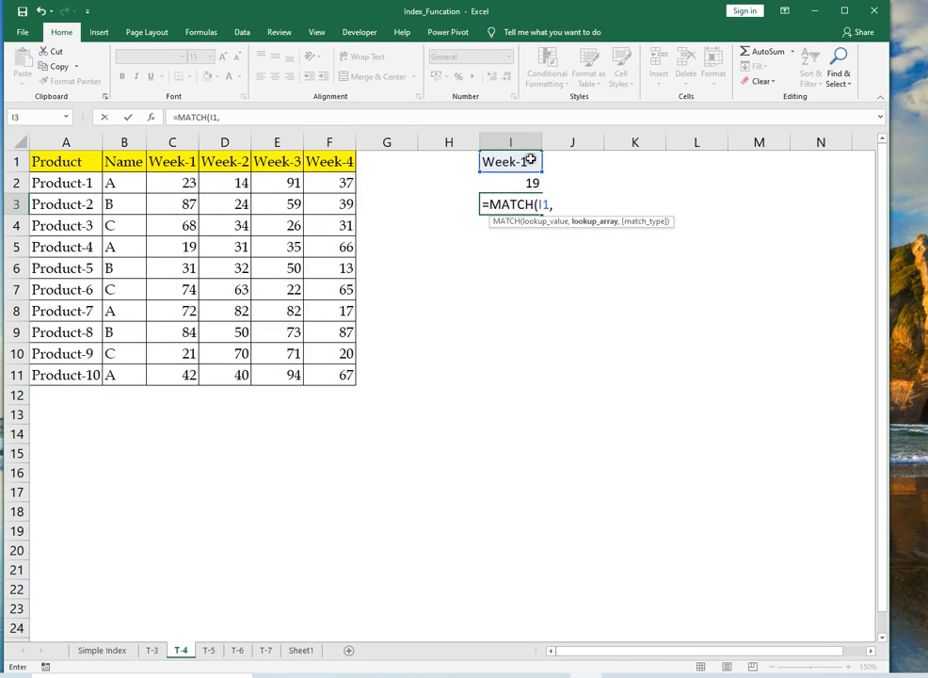
pyautogui.moveTo(168, 161); pyautogui.dragTo(340, 159)
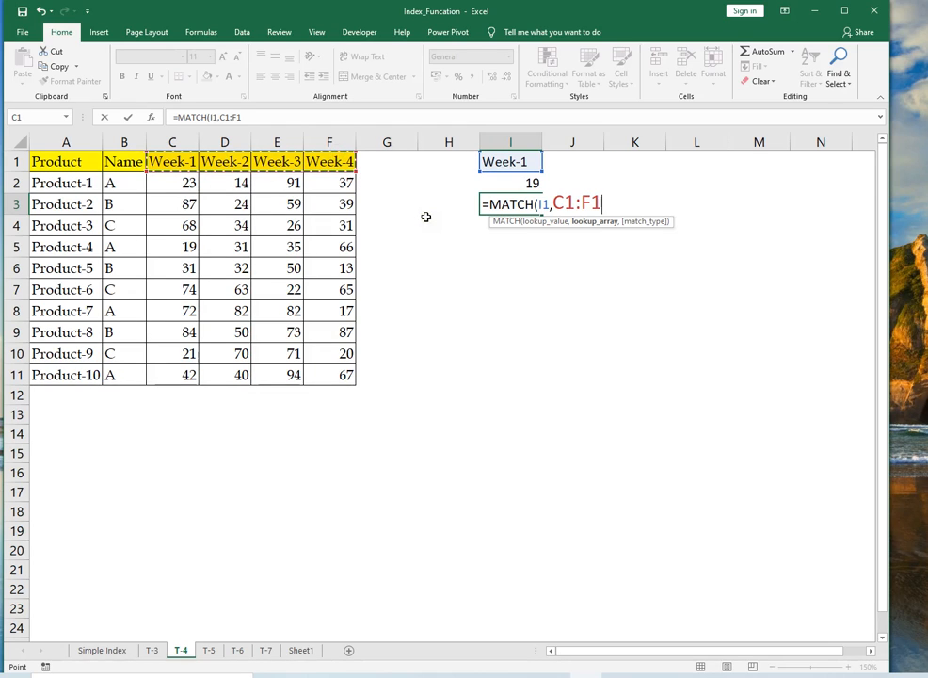
pyautogui.write(',')
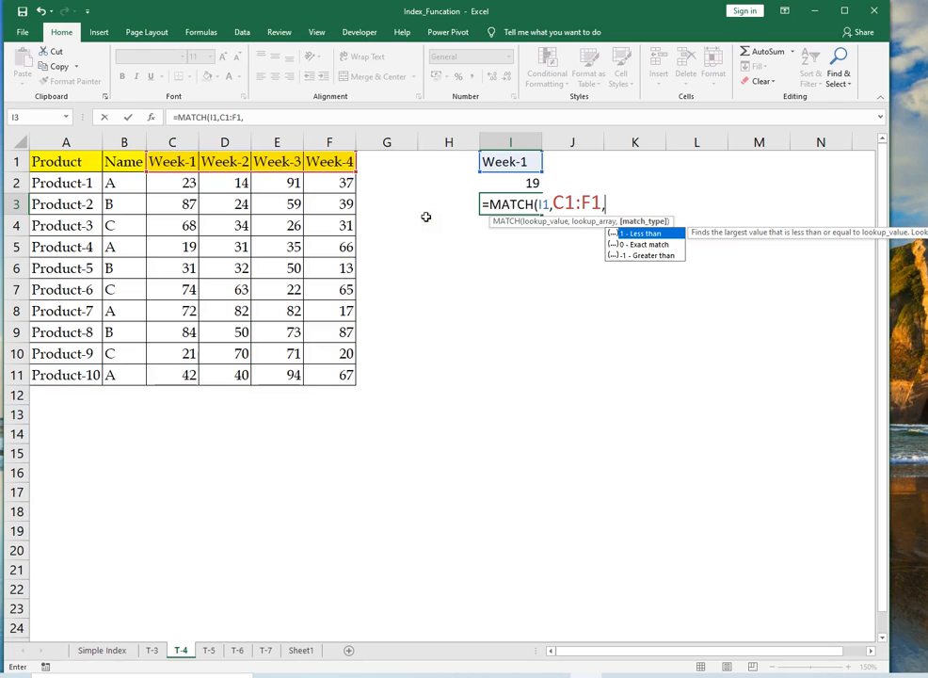
pyautogui.write('0)')
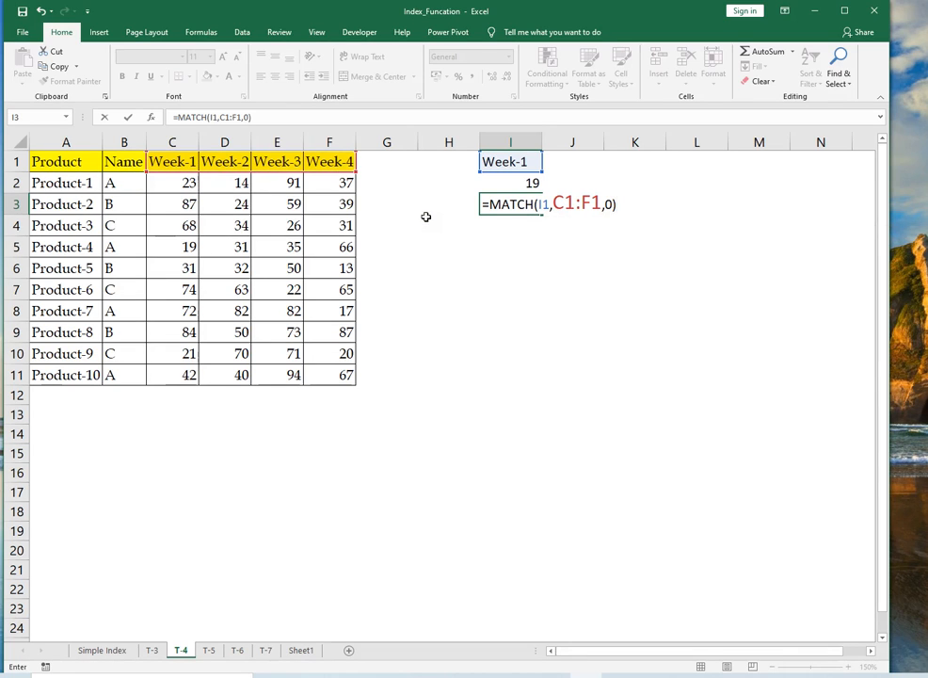
pyautogui.press('Return')
# Step: Change the week label in I1 to Week-2 to test the MATCH formula
pyautogui.press('Up')
pyautogui.press('F2')
pyautogui.press('Escape')
pyautogui.press('Up')
pyautogui.press('Up')
pyautogui.press('F2')
pyautogui.press('BackSpace')
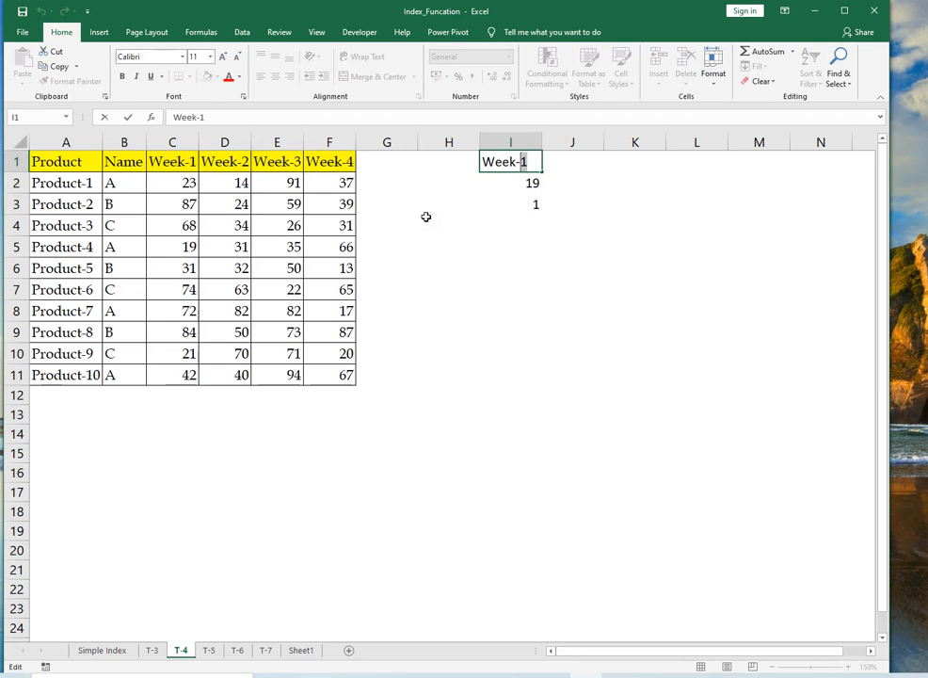
pyautogui.write('2')
pyautogui.press('Return')
# Step: Change the week label in I1 to Week-4 and check the MATCH formula's result in I3
pyautogui.press('Up')
pyautogui.press('F2')
pyautogui.press('BackSpace')
pyautogui.write('4')
pyautogui.press('Return')
pyautogui.press('Up')
pyautogui.press('Down')
pyautogui.press('Down')
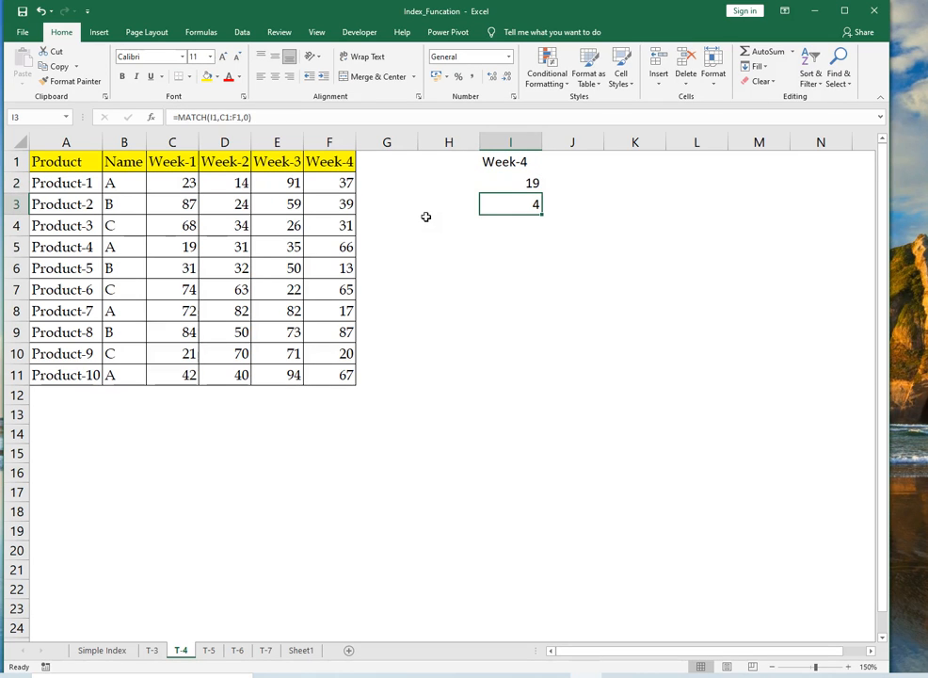
# Step: Try copying the whole MATCH formula text from I3 and clearing the cell, then undo the deletion
pyautogui.press('F2')
pyautogui.hotkey('shift', 'Home')
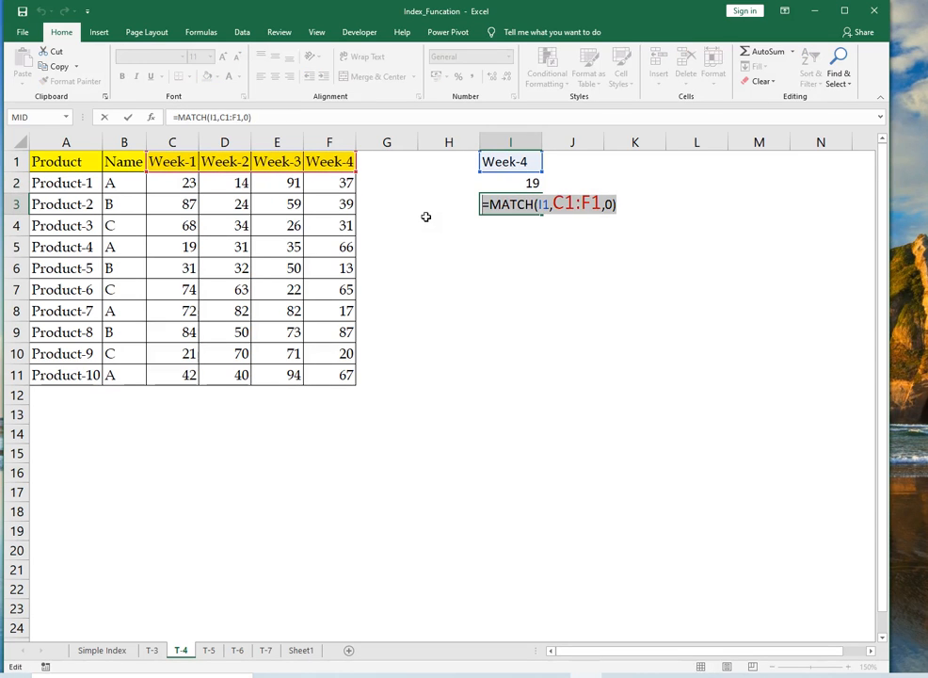
pyautogui.hotkey('ctrl', 'c')
pyautogui.press('Return')
pyautogui.press('Up')
pyautogui.press('Delete')
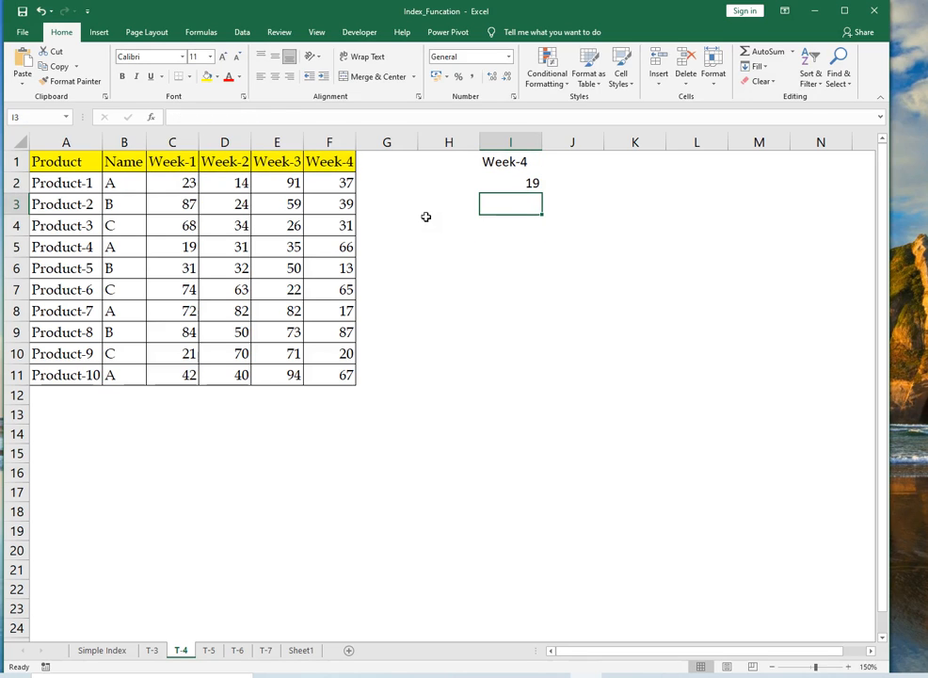
pyautogui.press('Up')
pyautogui.hotkey('ctrl', 'z')
# Step: Move the MATCH formula from I3 to K3 and copy its expression without the equals sign
pyautogui.hotkey('ctrl', 'x')
pyautogui.press('Right')
pyautogui.press('Right')
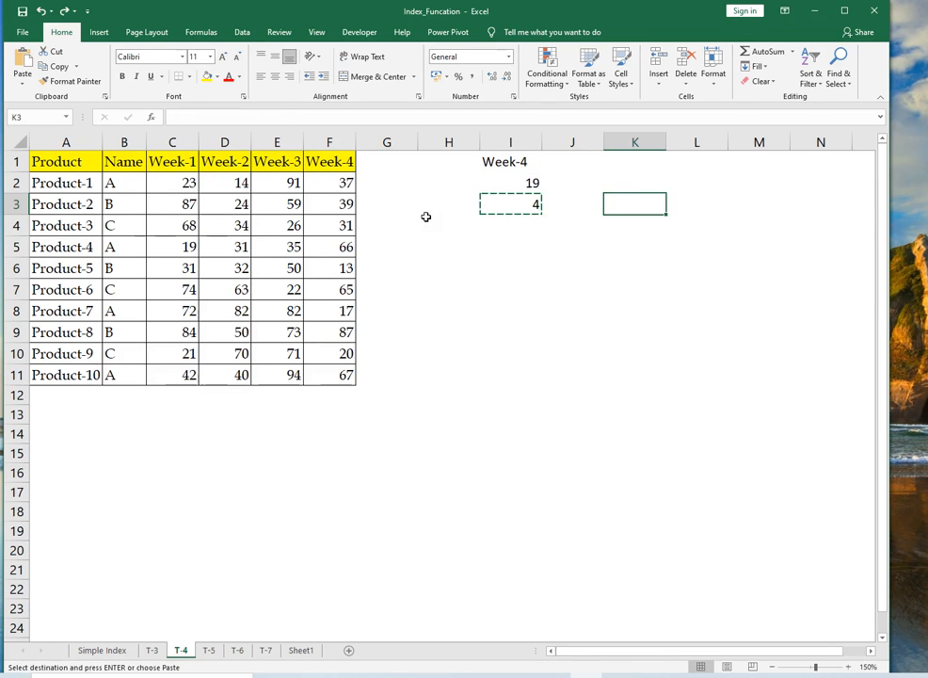
pyautogui.hotkey('ctrl', 'v')
pyautogui.press('F2')
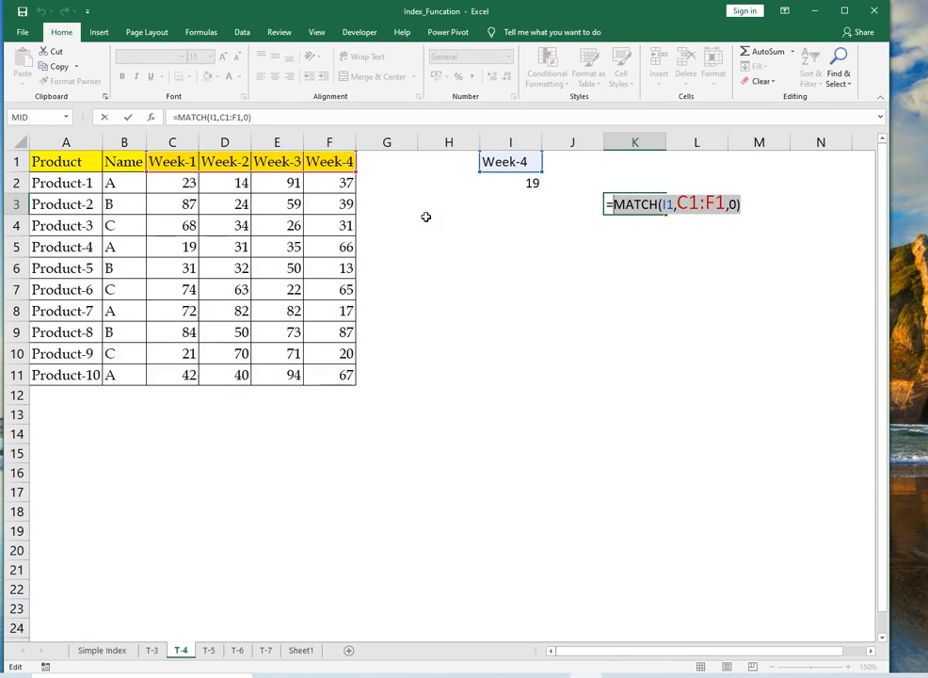
pyautogui.press('Return')
# Step: Replace the column number 1 in I2's MIN and INDEX formula with the copied MATCH(I1,C1:F1,0) expression
pyautogui.press('Up')
pyautogui.press('Left')
pyautogui.press('Up')
pyautogui.press('Left')
pyautogui.press('F2')
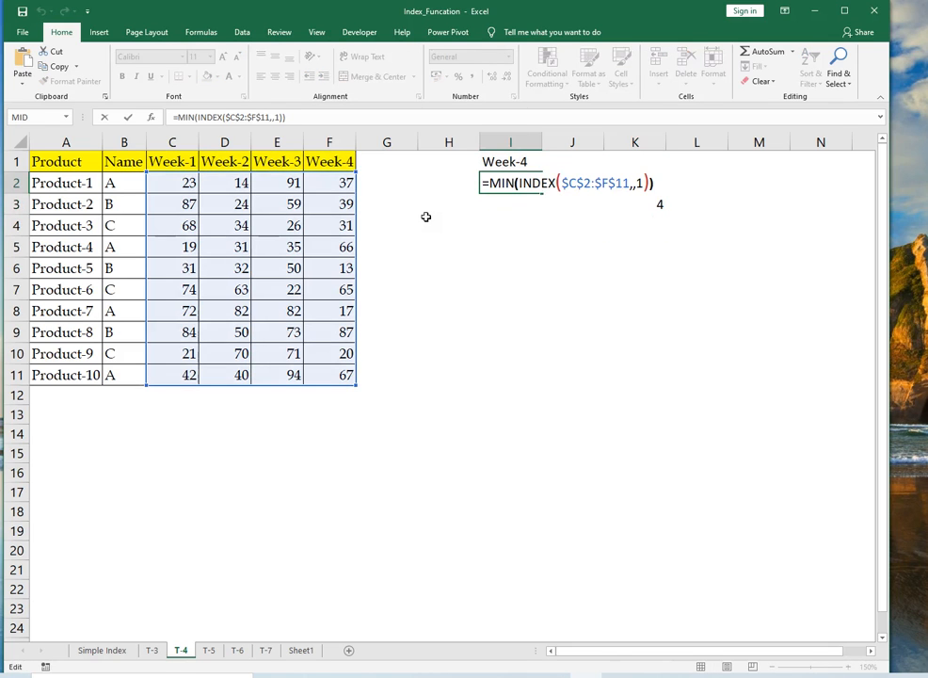
pyautogui.press('Left')
pyautogui.press('Left')
pyautogui.hotkey('shift', 'Left')
pyautogui.hotkey('ctrl', 'v')
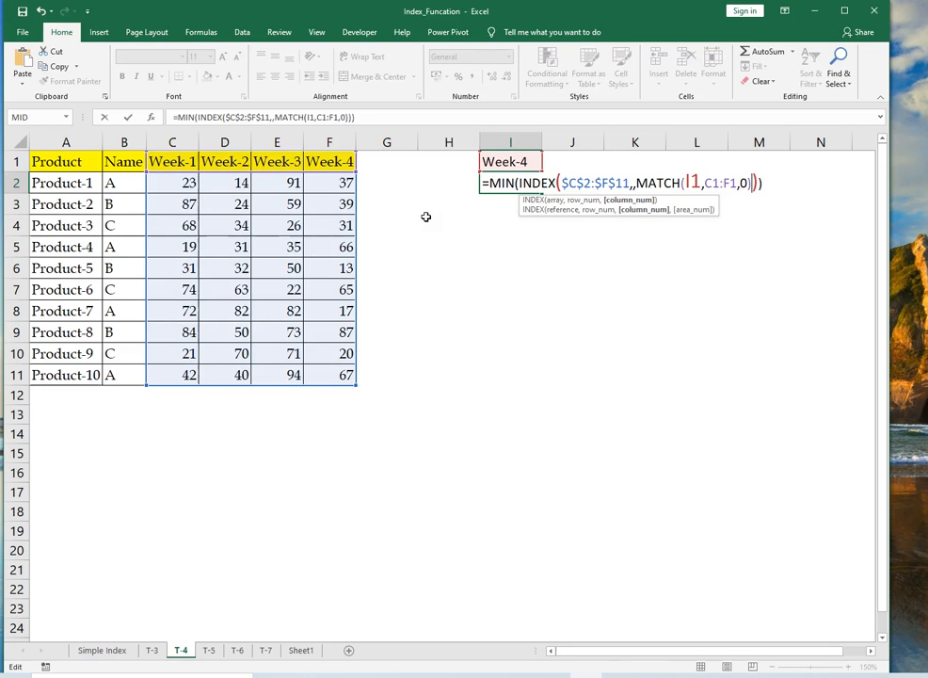
pyautogui.press('Return')
# Step: Examine the week label in I1, the minimum in I2 and the MATCH formula in K3 without editing them
pyautogui.press('Up')
pyautogui.press('Up')
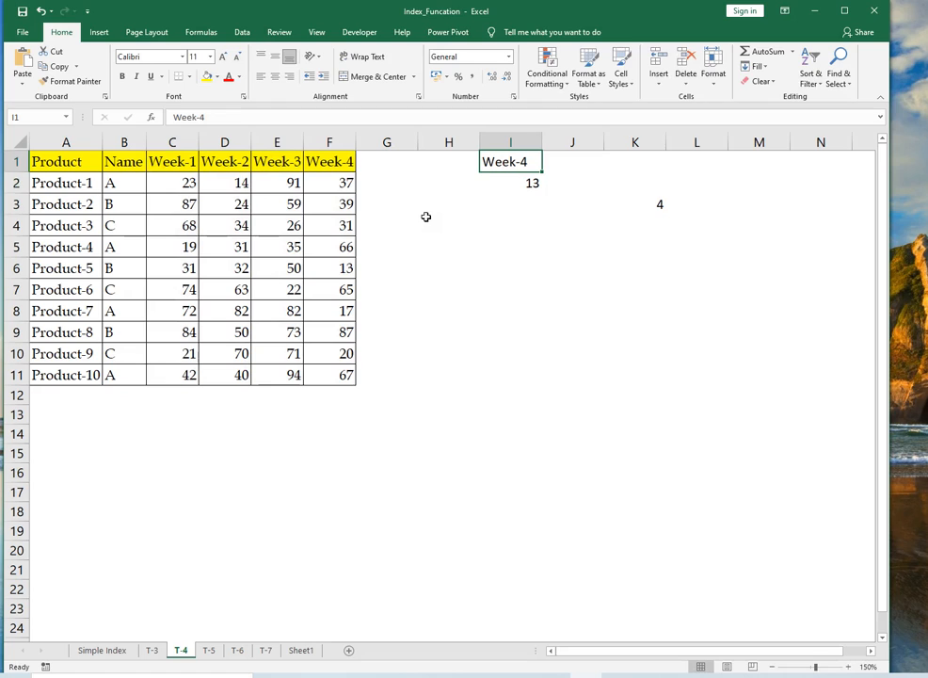
pyautogui.press('Down')
pyautogui.press('Down')
pyautogui.press('Right')
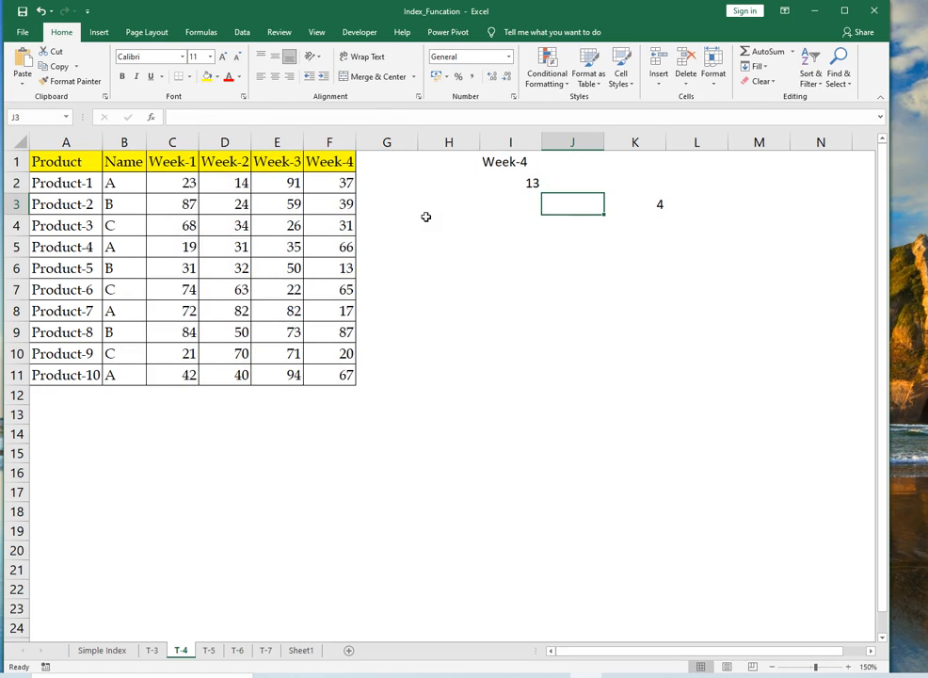
pyautogui.press('Left')
pyautogui.press('Up')
pyautogui.press('Right')
pyautogui.press('Right')
pyautogui.press('Down')
pyautogui.press('Right')
pyautogui.press('Left')
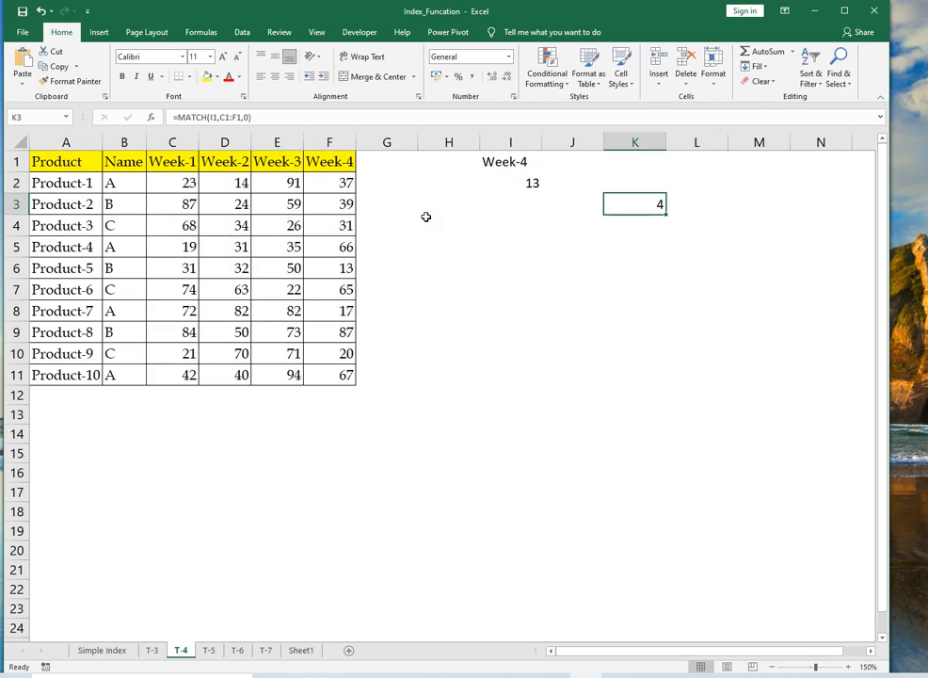
pyautogui.press('F2')
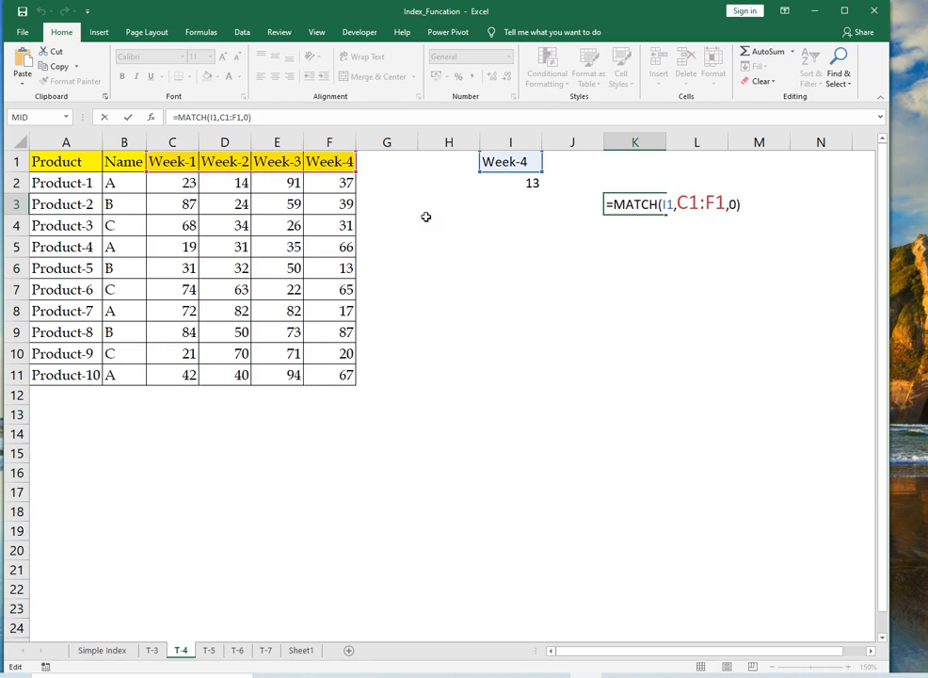
pyautogui.hotkey('ctrl', 'Return')
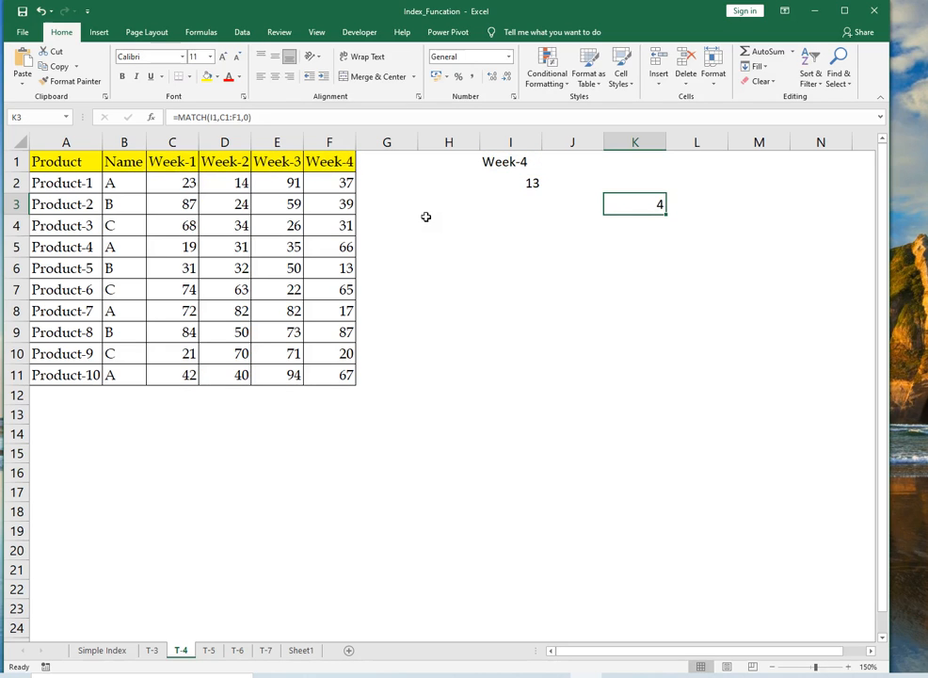
pyautogui.click(854, 669)
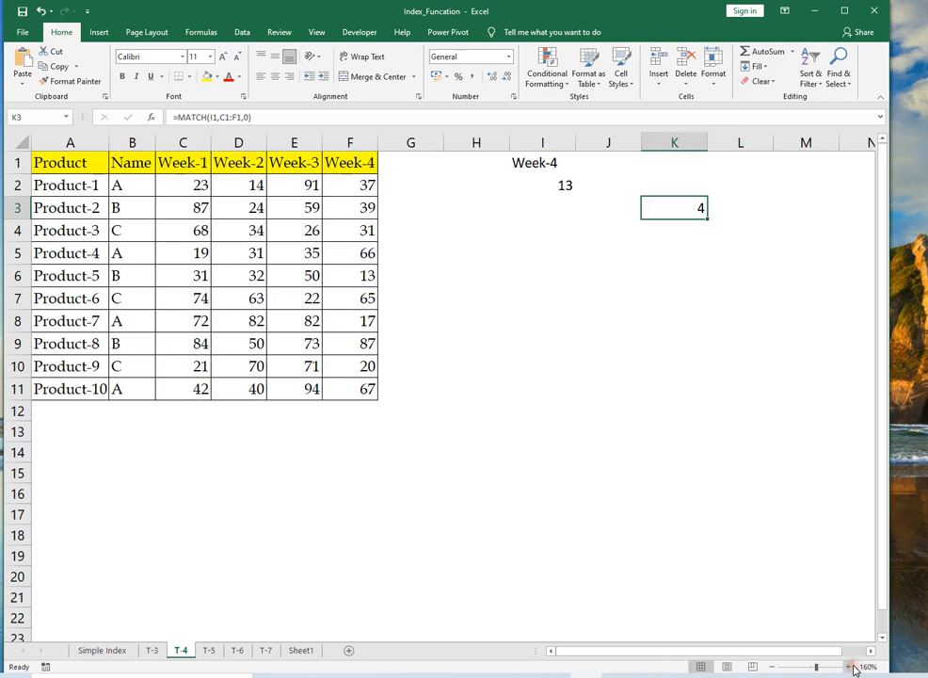
pyautogui.doubleClick(680, 222)
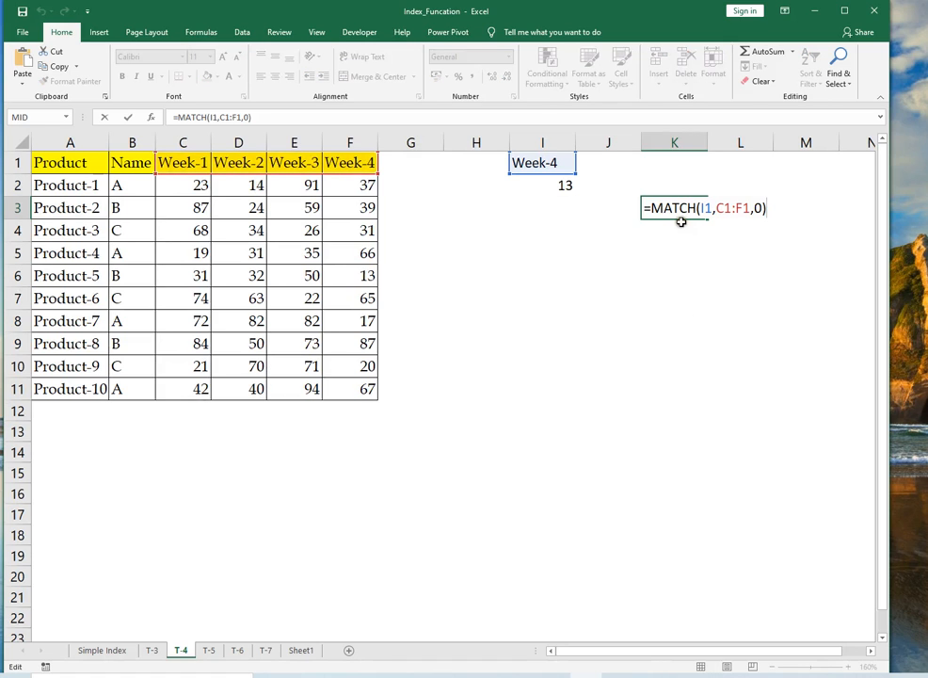
pyautogui.press('Escape')
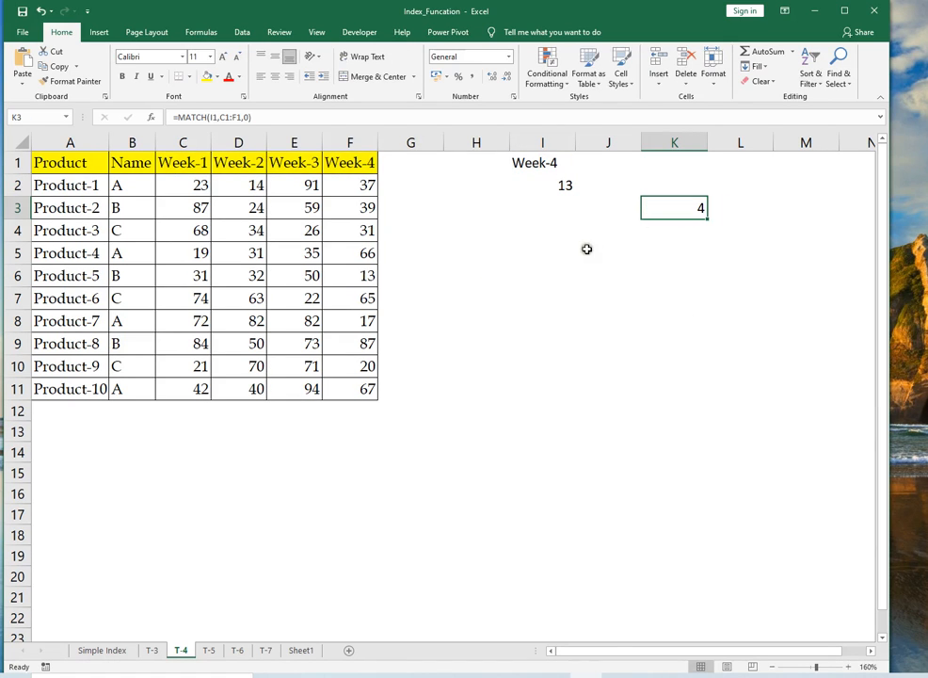
# Step: Move the MATCH formula from K3 to I6, discarding any stray entry in the cell
pyautogui.hotkey('ctrl', 'c')
pyautogui.click(513, 271)
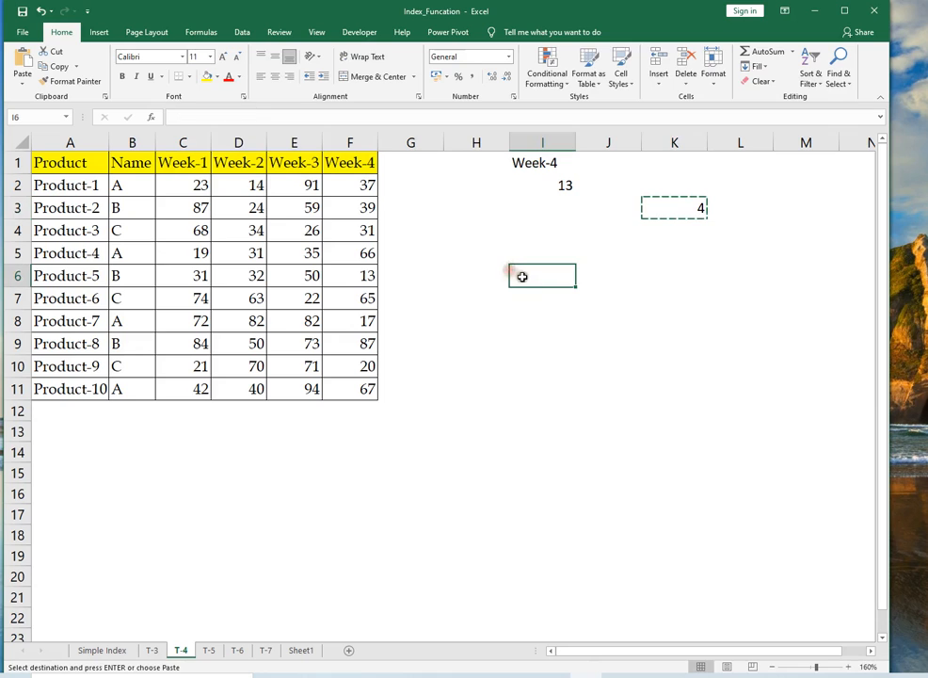
pyautogui.press('Return')
pyautogui.write('3')
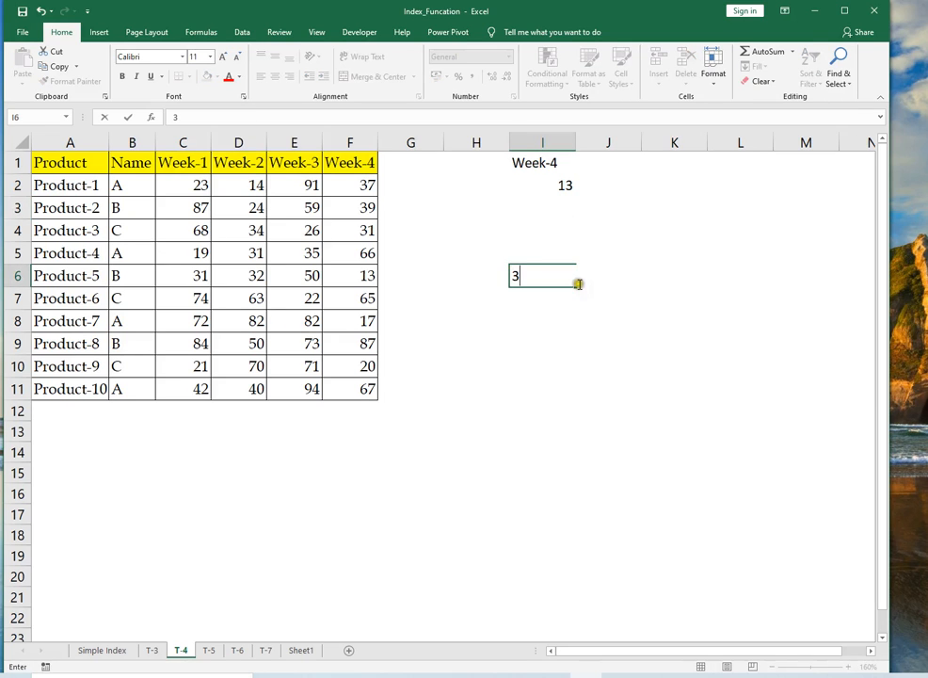
pyautogui.press('Escape')
# Step: Evaluate the C1:F1 lookup array inside I6's MATCH formula, copy the resulting array constant, and cancel the edit
pyautogui.press('F2')
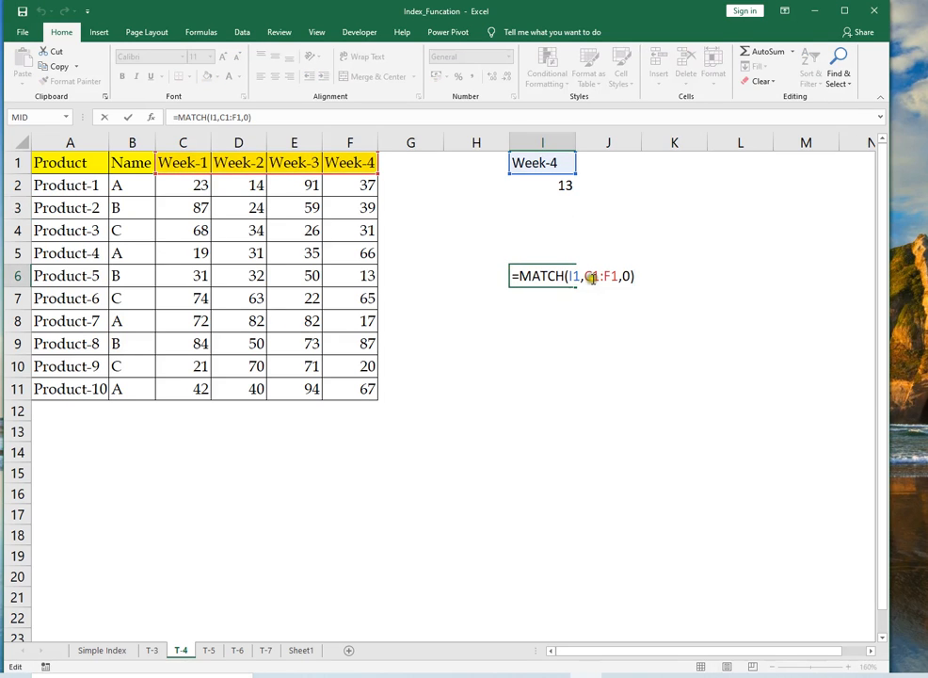
pyautogui.moveTo(586, 276); pyautogui.dragTo(623, 292)
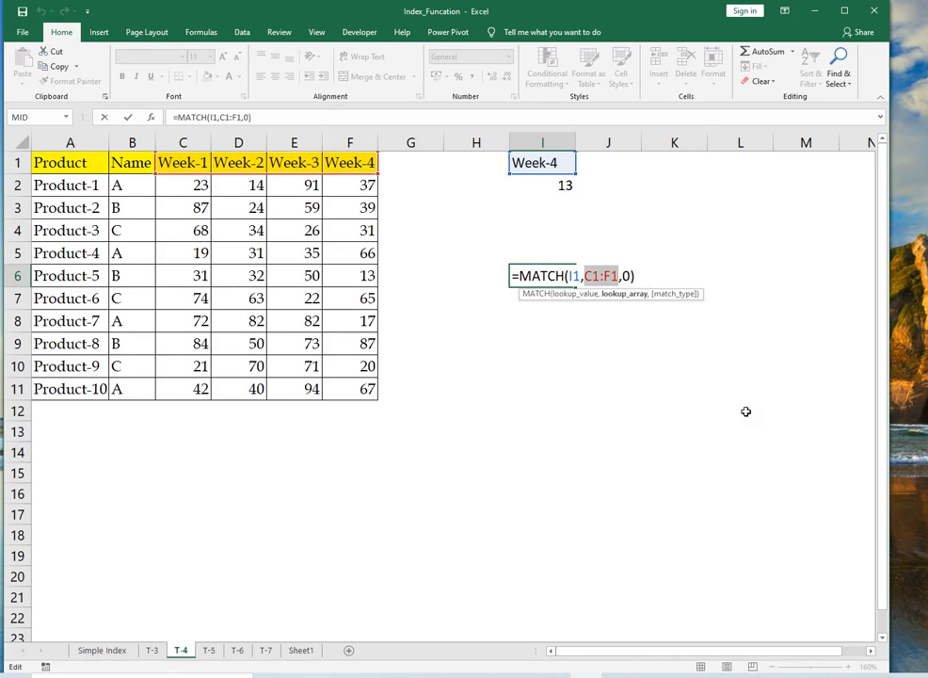
pyautogui.press('F9')
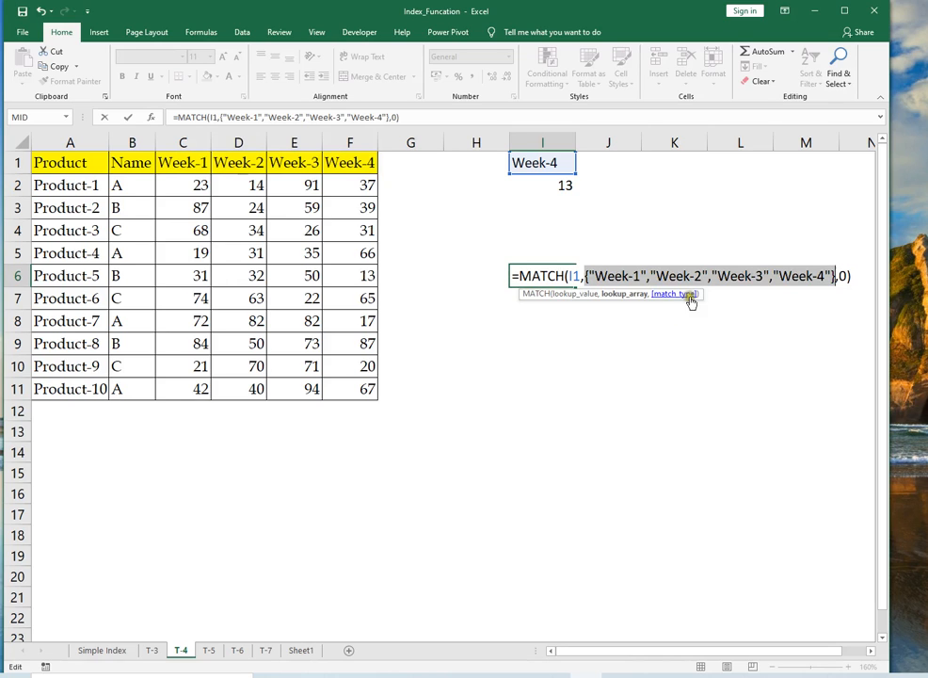
pyautogui.moveTo(649, 300); pyautogui.dragTo(642, 360)
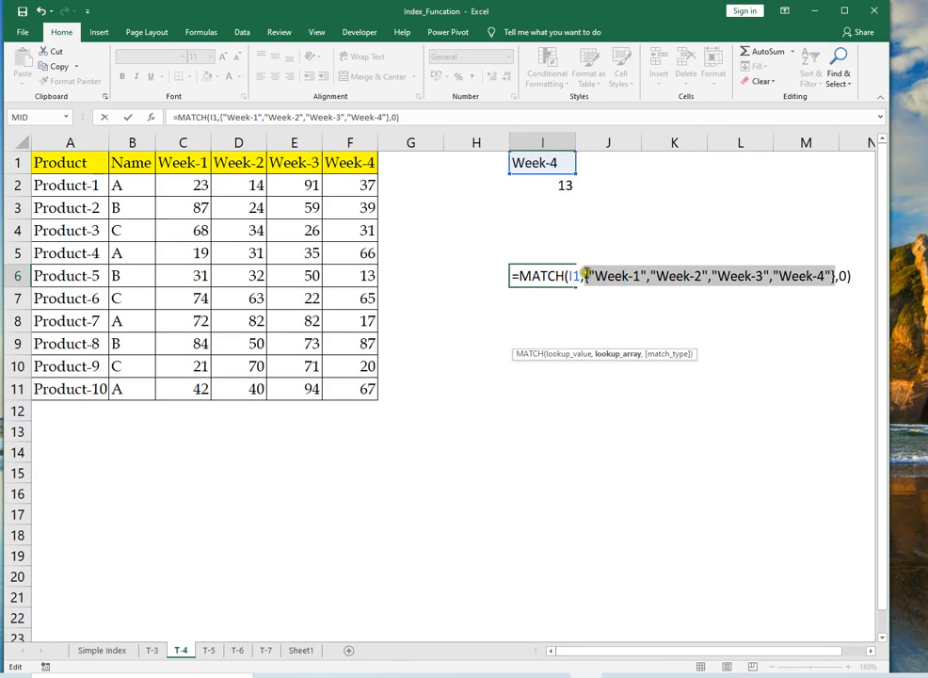
pyautogui.moveTo(584, 274); pyautogui.dragTo(778, 277)
pyautogui.press('Escape')
# Step: Enter the copied array constant as ={"Week-1","Week-2","Week-3","Week-4"} in I8, removing the stray leading comma
pyautogui.click(524, 321)
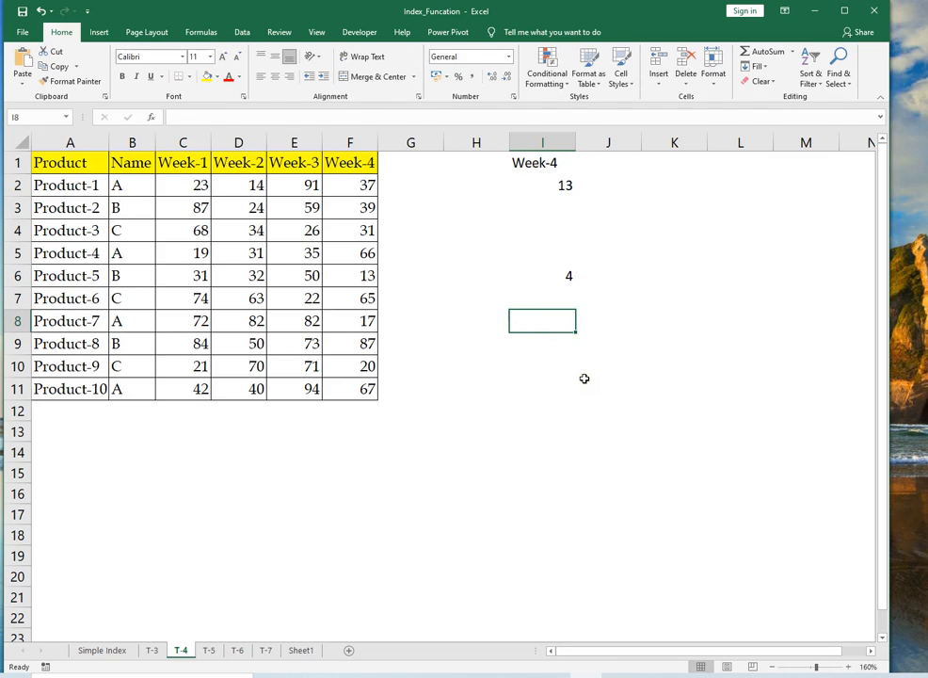
pyautogui.write('=')
pyautogui.hotkey('ctrl', 'v')
pyautogui.press('Return')
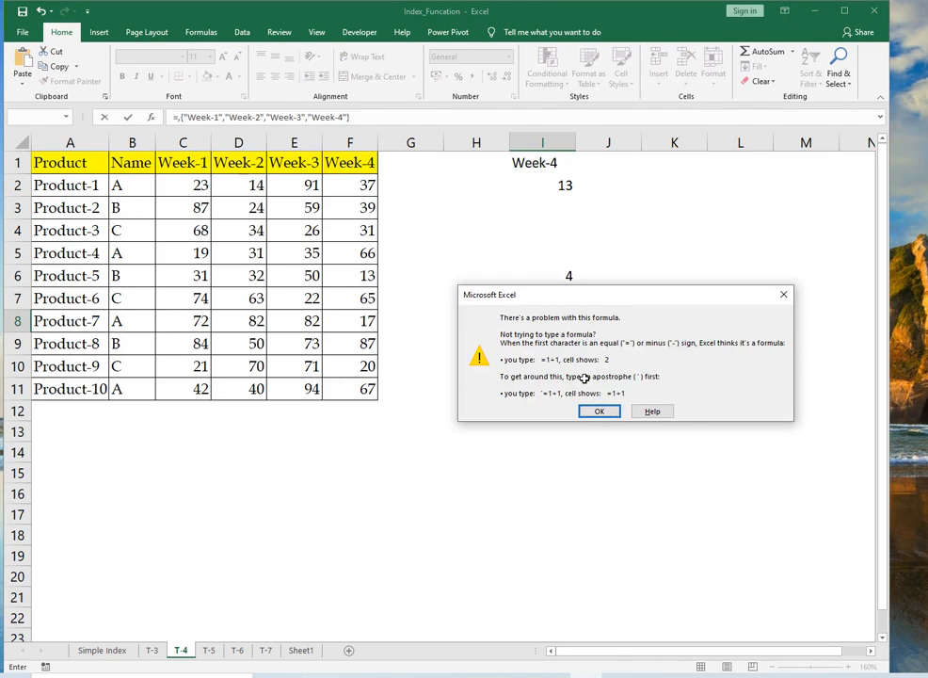
pyautogui.press('Return')
pyautogui.press('BackSpace')
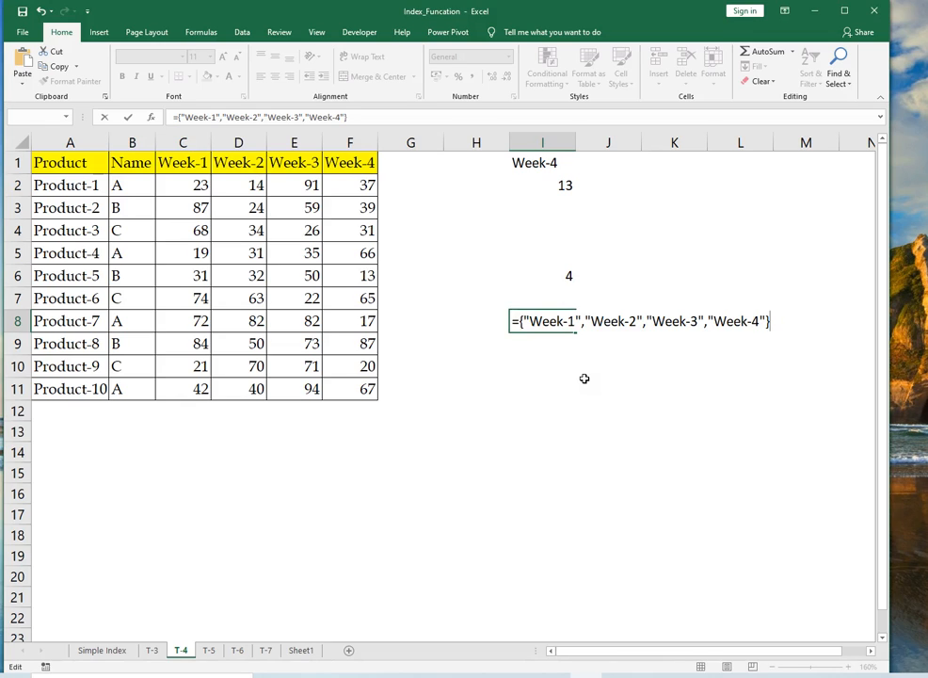
pyautogui.press('Return')
# Step: Fill the array constant formula from I8 rightward through K8
pyautogui.press('Up')
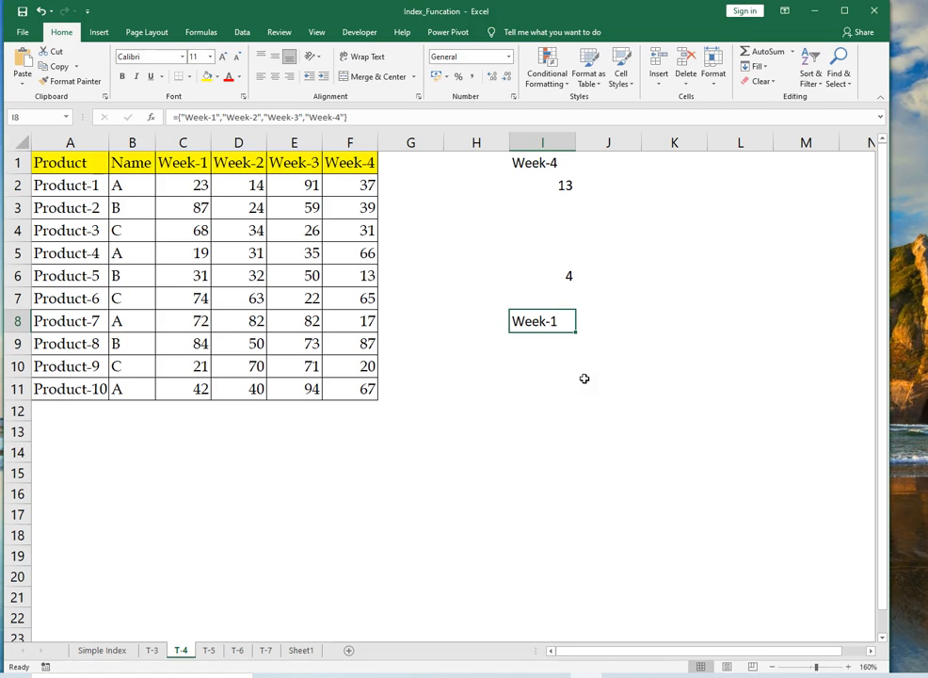
pyautogui.hotkey('shift', 'Right')
pyautogui.hotkey('shift', 'Right')
pyautogui.hotkey('ctrl', 'r')
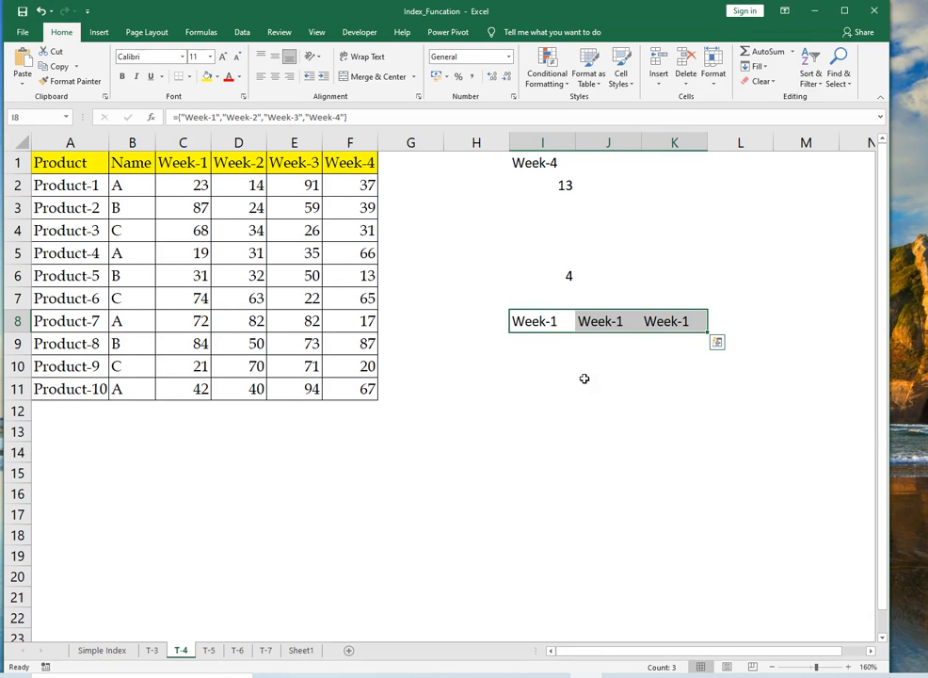
# Step: Undo the rightward fill into J8:K8 and check the array constant in I8
pyautogui.hotkey('ctrl', 'z')
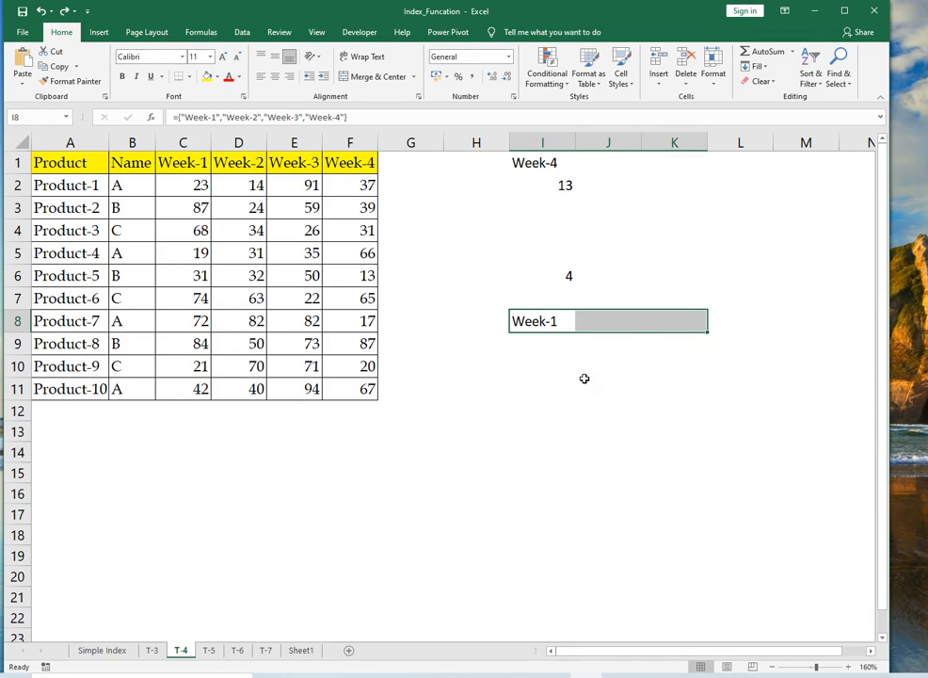
pyautogui.hotkey('shift', 'Left')
pyautogui.hotkey('shift', 'Left')
pyautogui.press('F2')
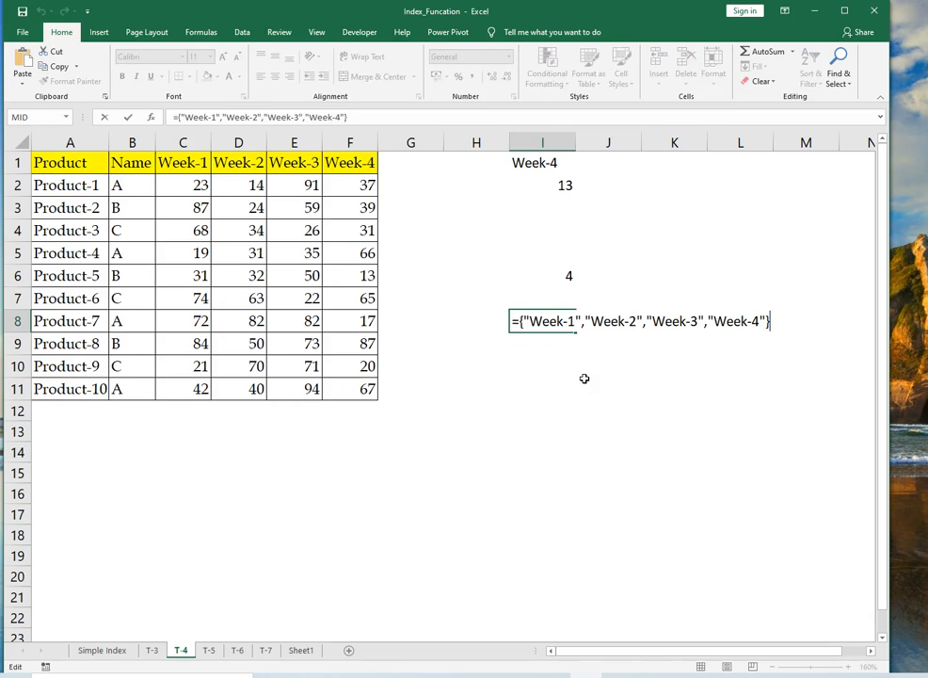
pyautogui.press('Escape')
# Step: Enter I8's comma-separated week constant as a single array formula across I8:L8
pyautogui.hotkey('shift', 'Right')
pyautogui.hotkey('shift', 'Right')
pyautogui.hotkey('shift', 'Right')
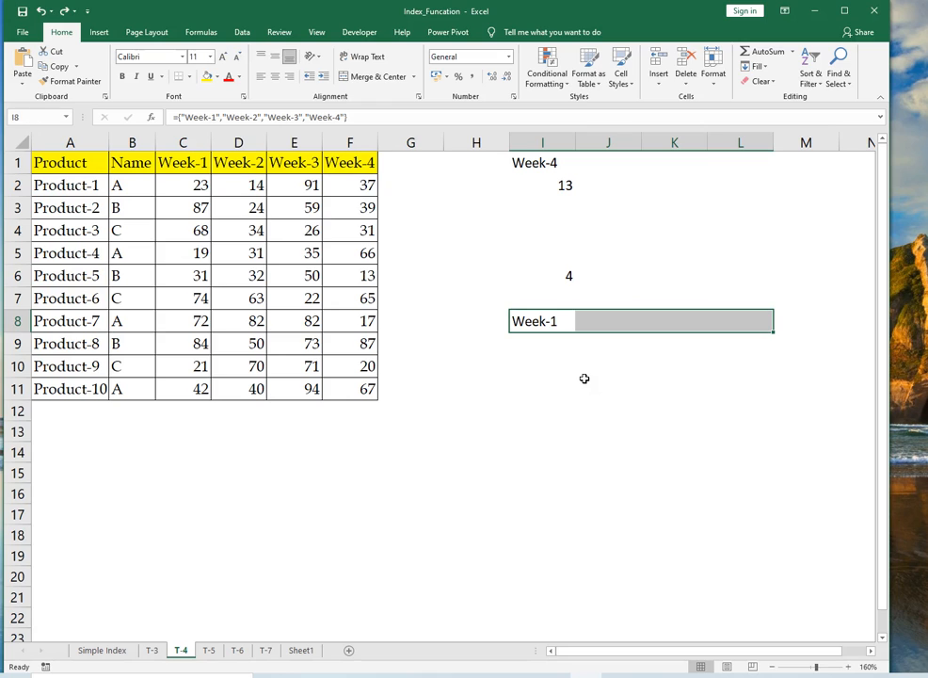
pyautogui.press('F2')
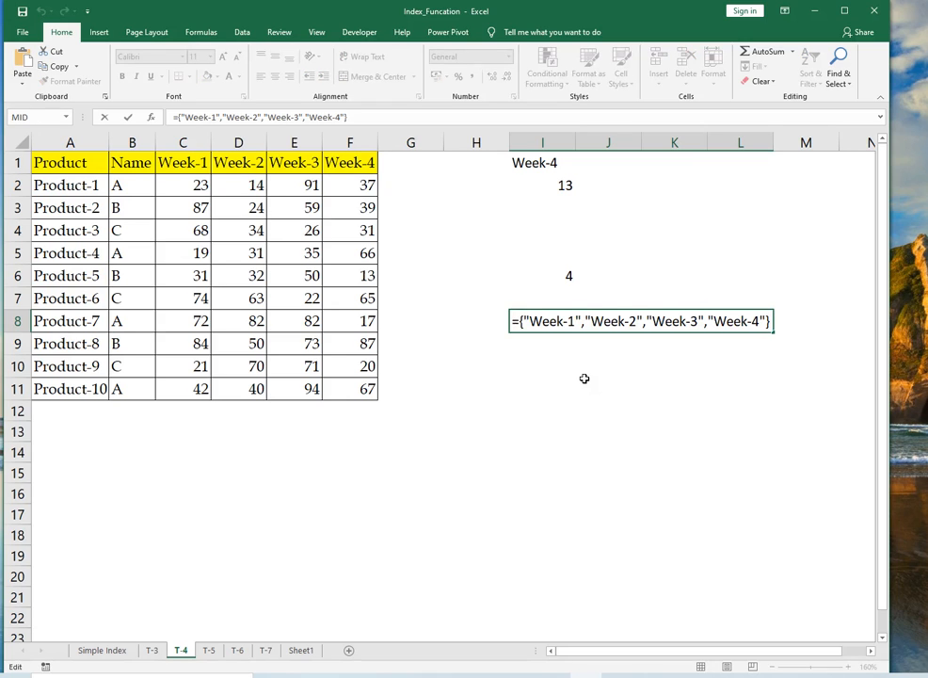
pyautogui.press('Escape')
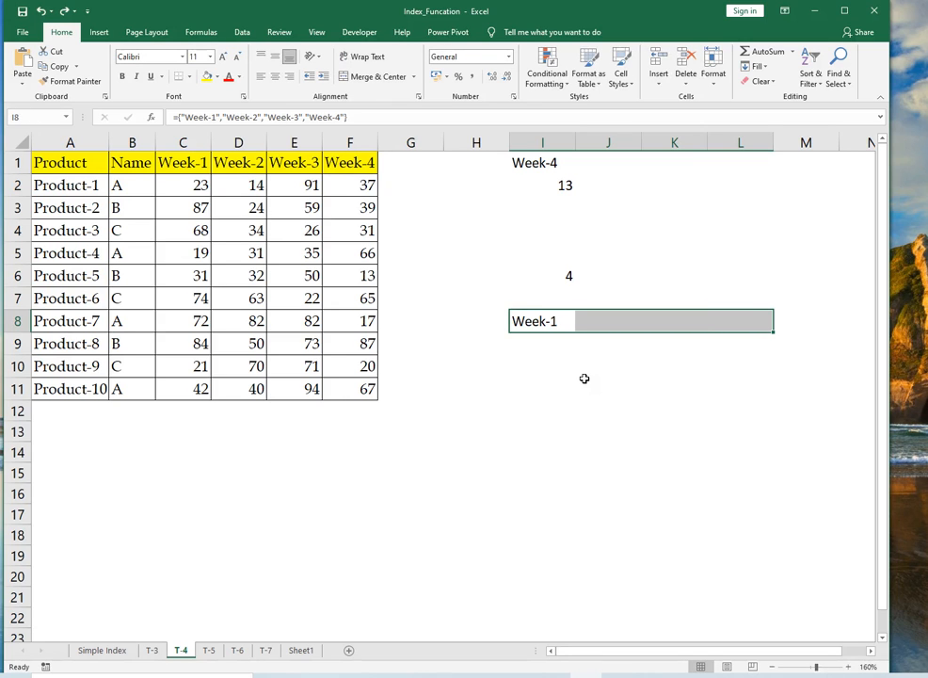
pyautogui.hotkey('shift', 'Right')
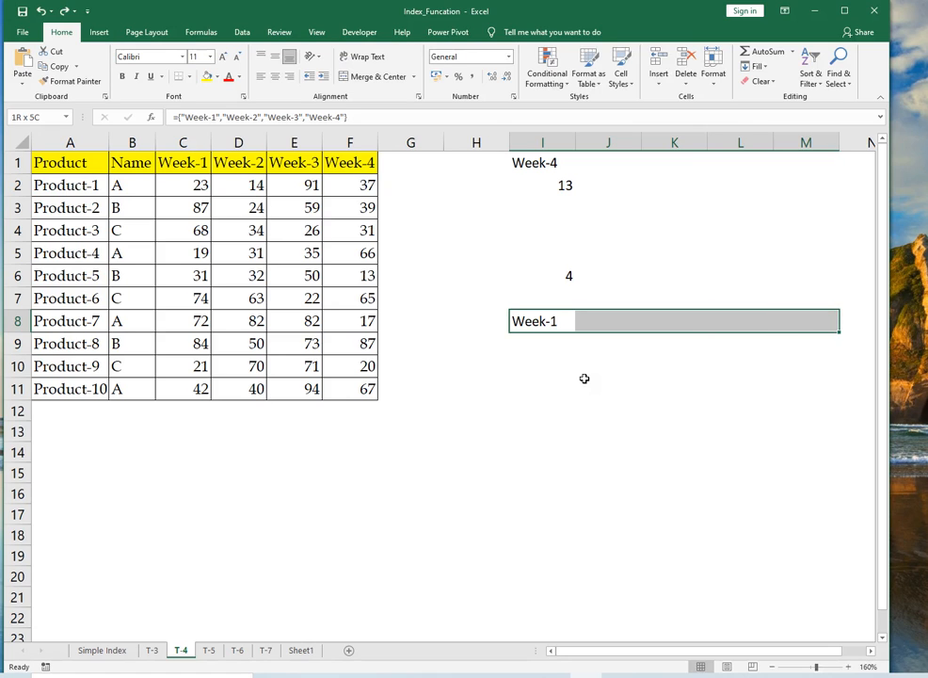
pyautogui.hotkey('shift', 'Left')
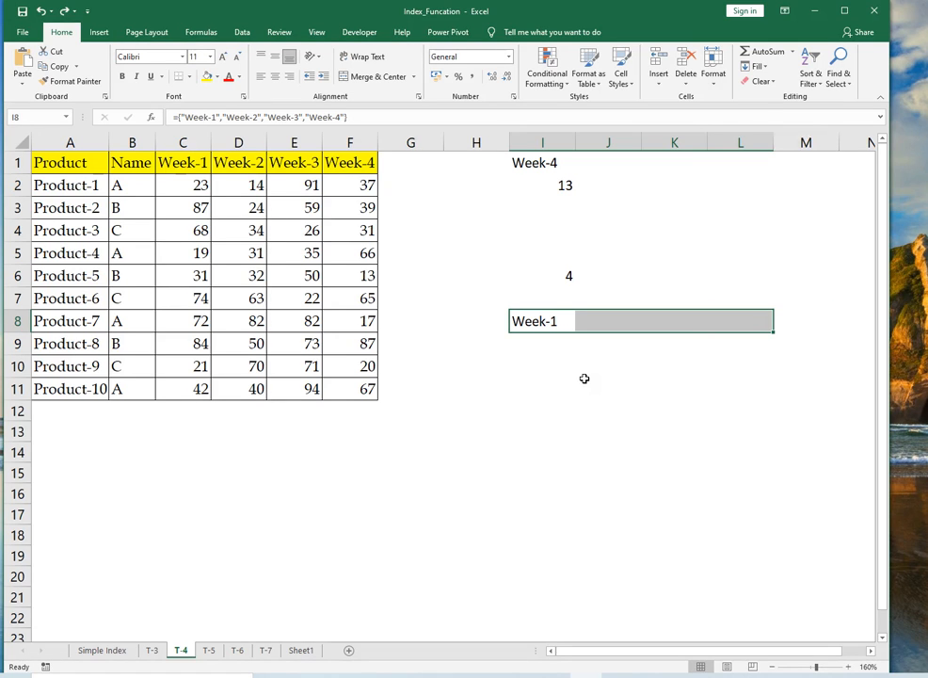
pyautogui.press('F2')
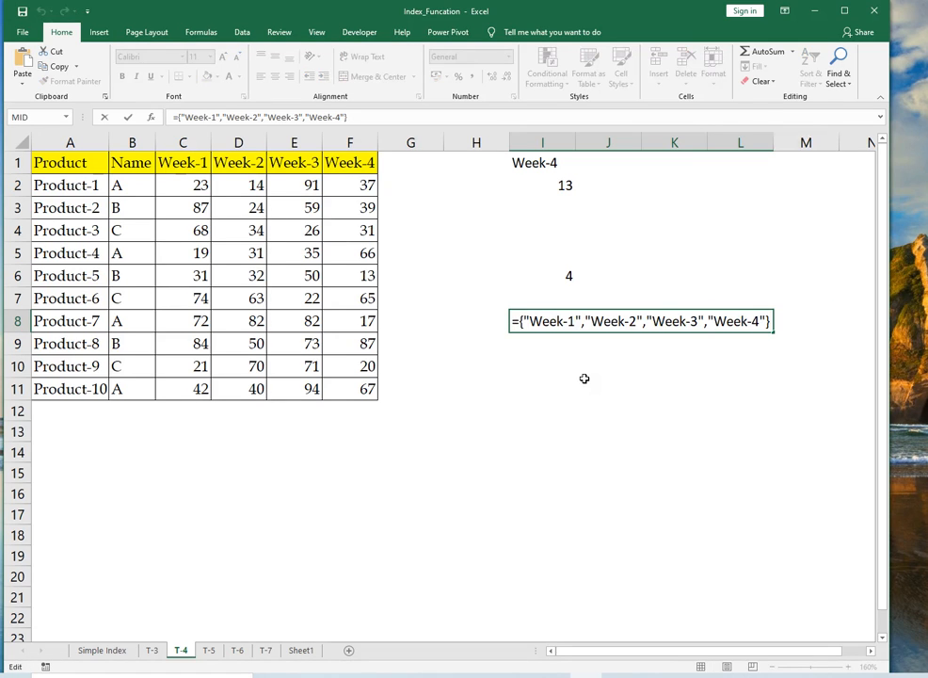
pyautogui.hotkey('ctrl', 'shift', 'Return')
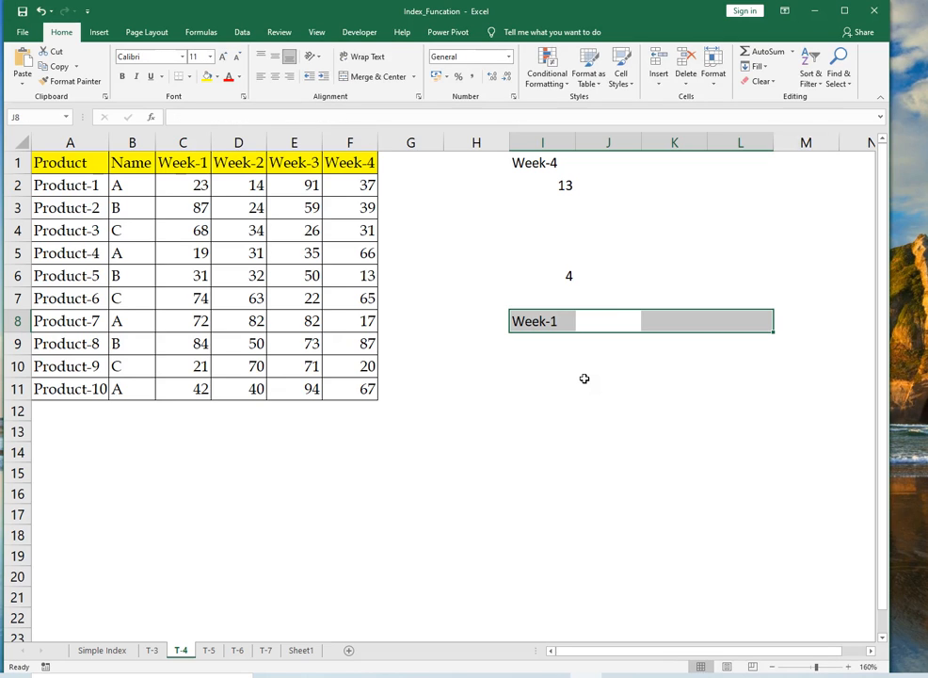
pyautogui.press('Tab')
pyautogui.press('Tab')
pyautogui.press('Tab')
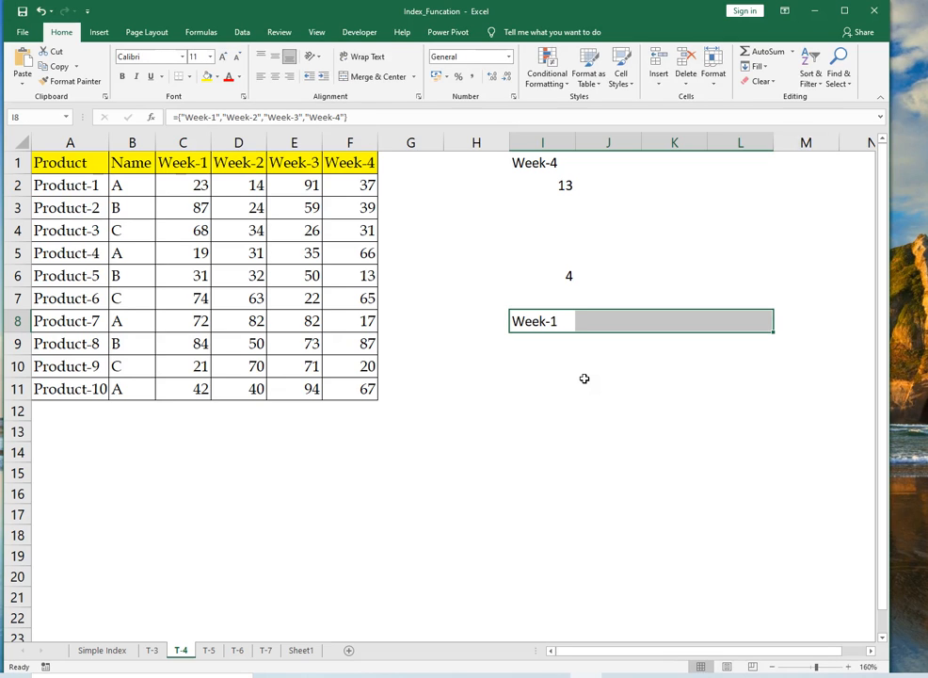
pyautogui.press('F2')
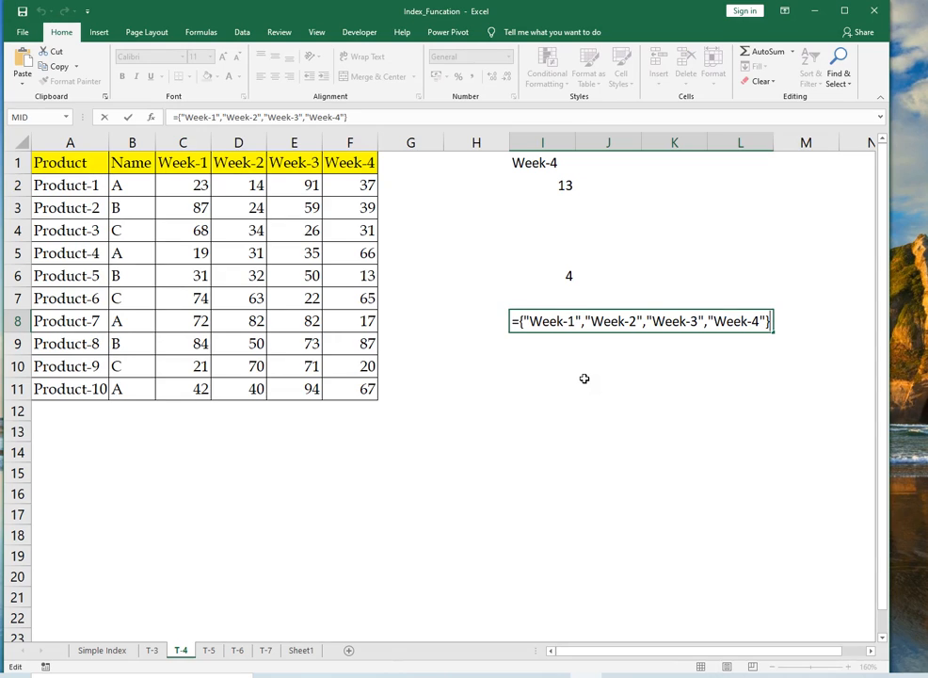
pyautogui.hotkey('ctrl', 'shift', 'Return')
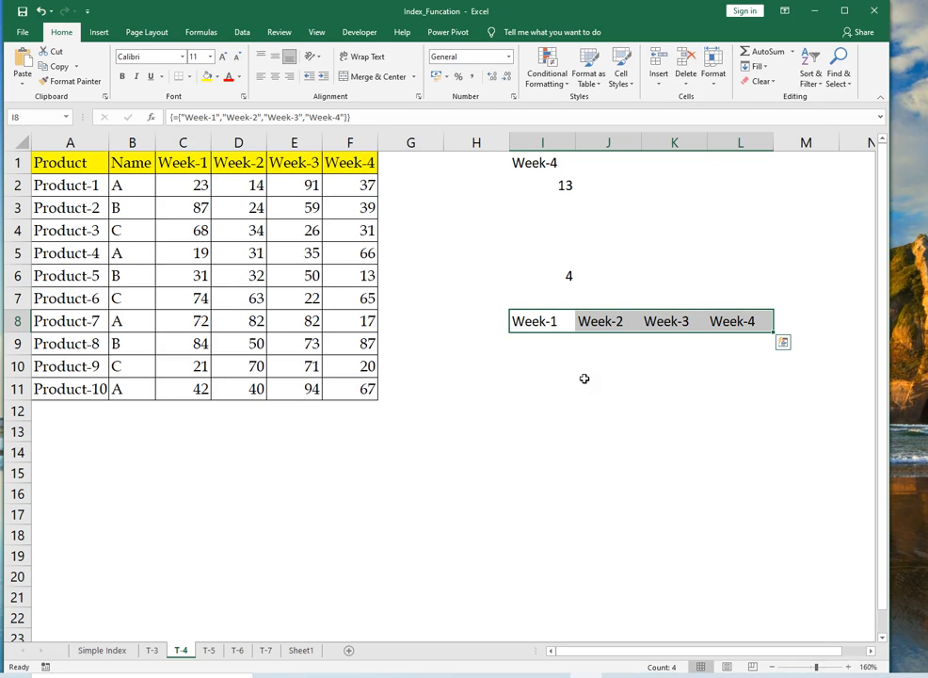
# Step: Examine the comma separators in the I8:L8 array formula and compare its row layout with a column range
pyautogui.press('F2')
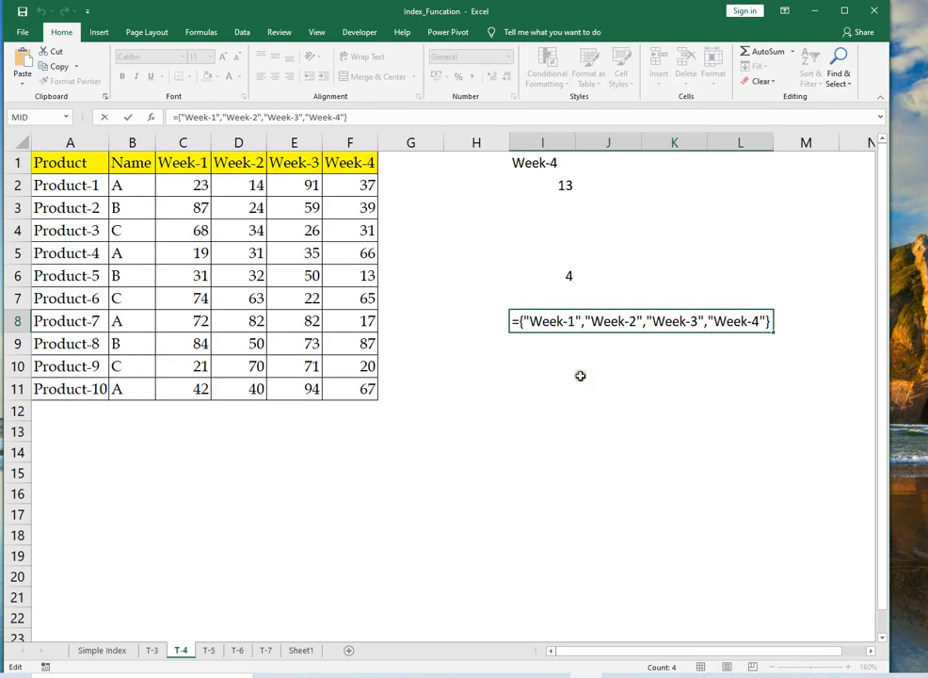
pyautogui.click(587, 322)
pyautogui.hotkey('ctrl', 'shift', 'Return')
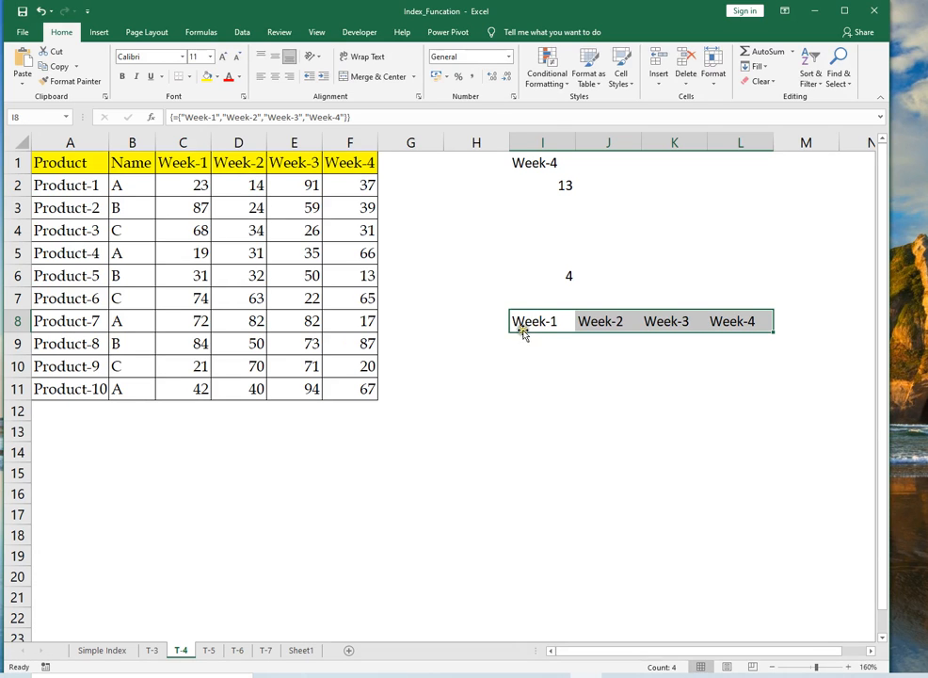
pyautogui.moveTo(532, 361); pyautogui.dragTo(537, 477)
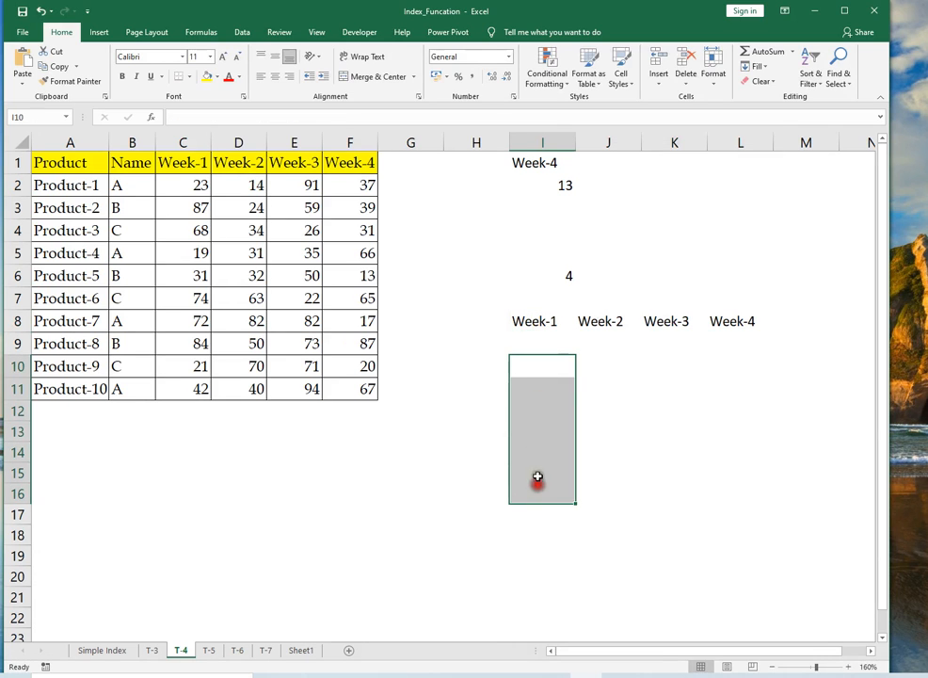
pyautogui.moveTo(535, 325); pyautogui.dragTo(727, 323)
pyautogui.click(565, 360)
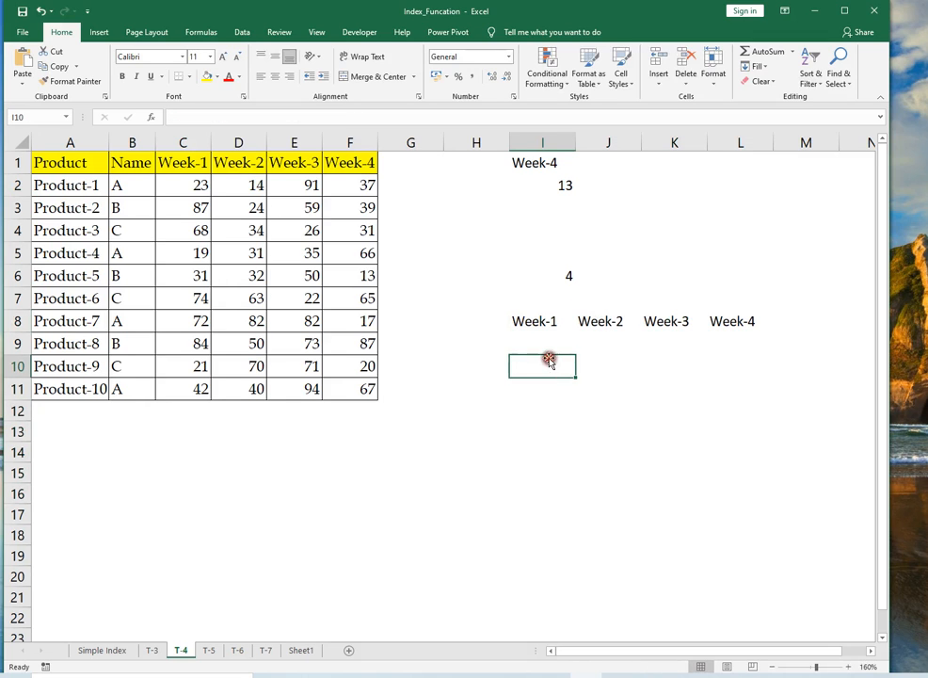
# Step: Copy I8's array constant into I10 with semicolon separators as ={"Week-1";"Week-2";"Week-3";"Week-4"}
pyautogui.doubleClick(546, 322)
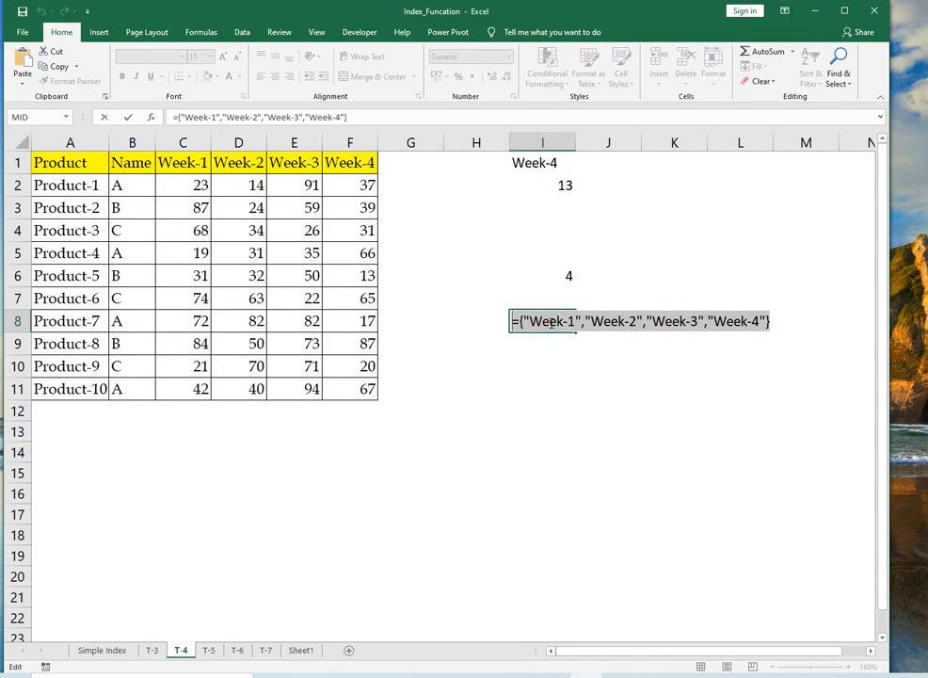
pyautogui.press('Return')
pyautogui.press('Escape')
pyautogui.press('Left')
pyautogui.press('Down')
pyautogui.press('Down')
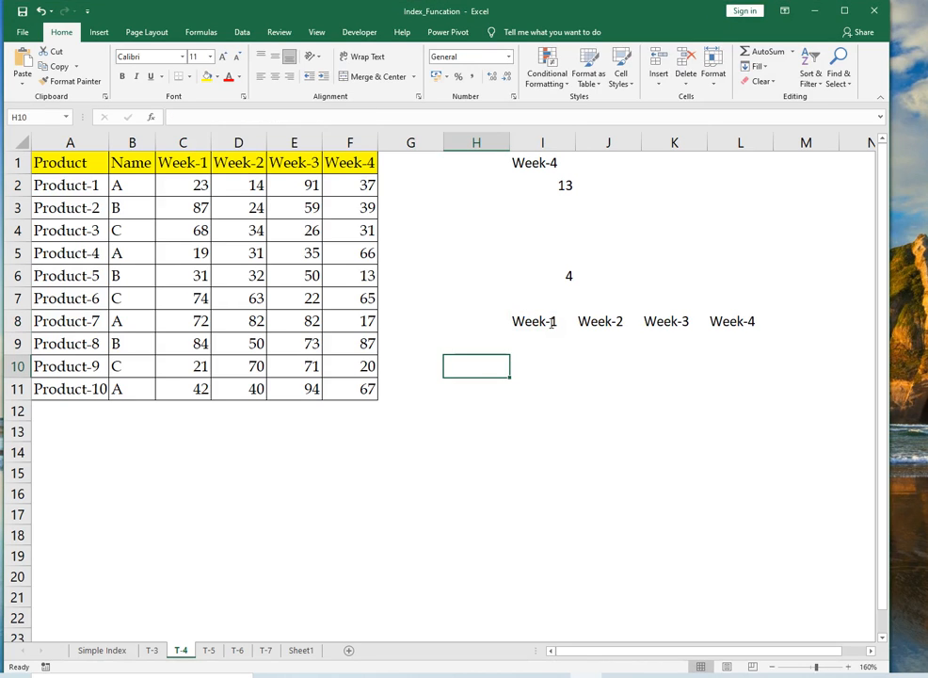
pyautogui.press('Right')
pyautogui.press('F2')
pyautogui.write('={"Week-1","Week-2","Week-3","Week-4"}')
pyautogui.press('Left')
pyautogui.press('Left')
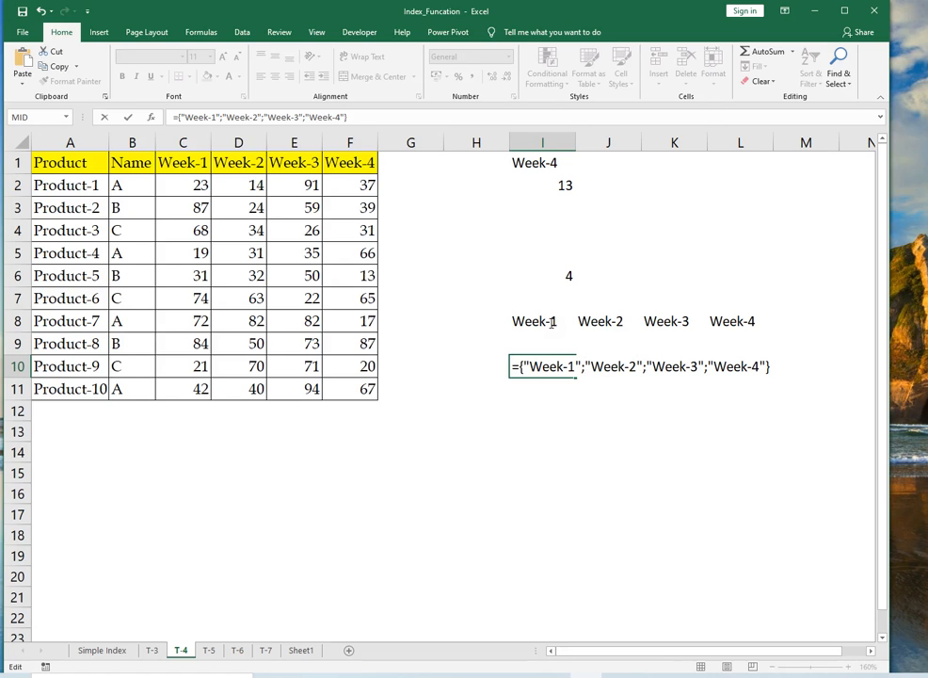
pyautogui.hotkey('ctrl', 'Return')
# Step: Try the semicolon-separated constant as an array formula across I10:L10, and undo it
pyautogui.hotkey('shift', 'Right')
pyautogui.hotkey('shift', 'Right')
pyautogui.hotkey('shift', 'Right')
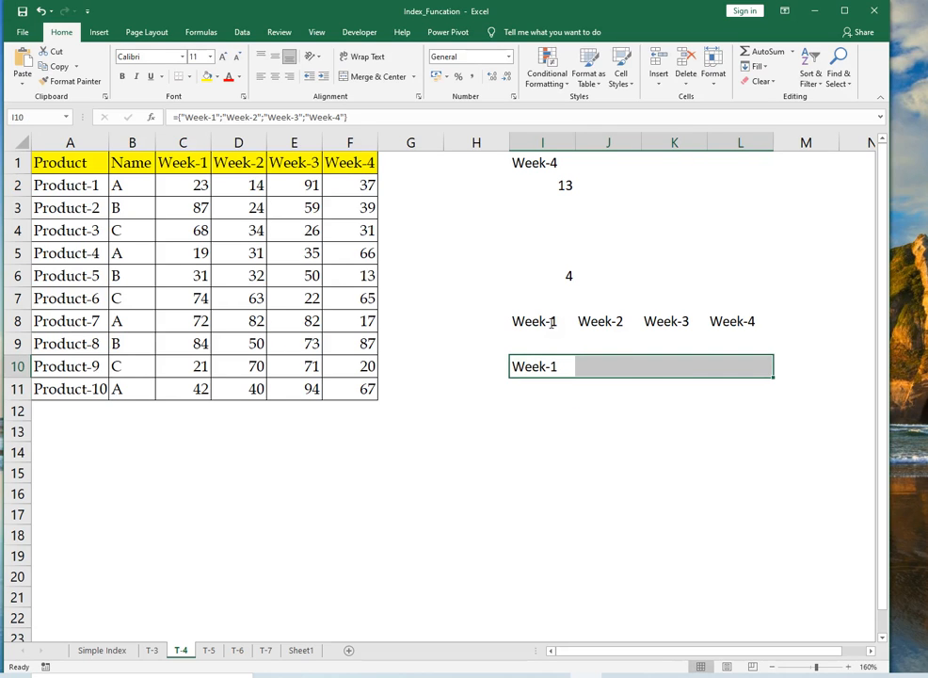
pyautogui.press('F2')
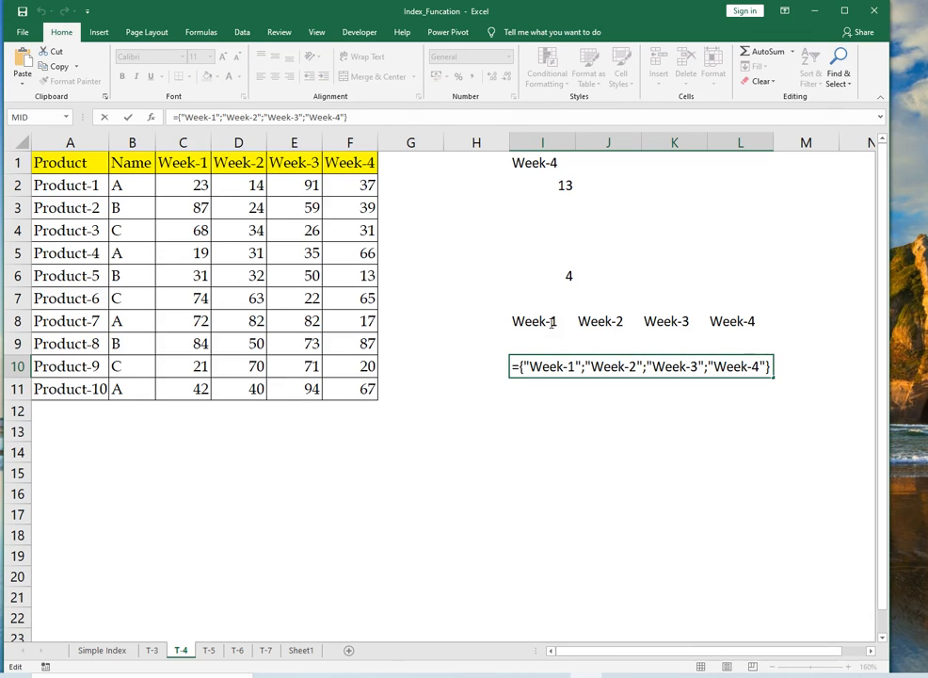
pyautogui.hotkey('ctrl', 'shift', 'Return')
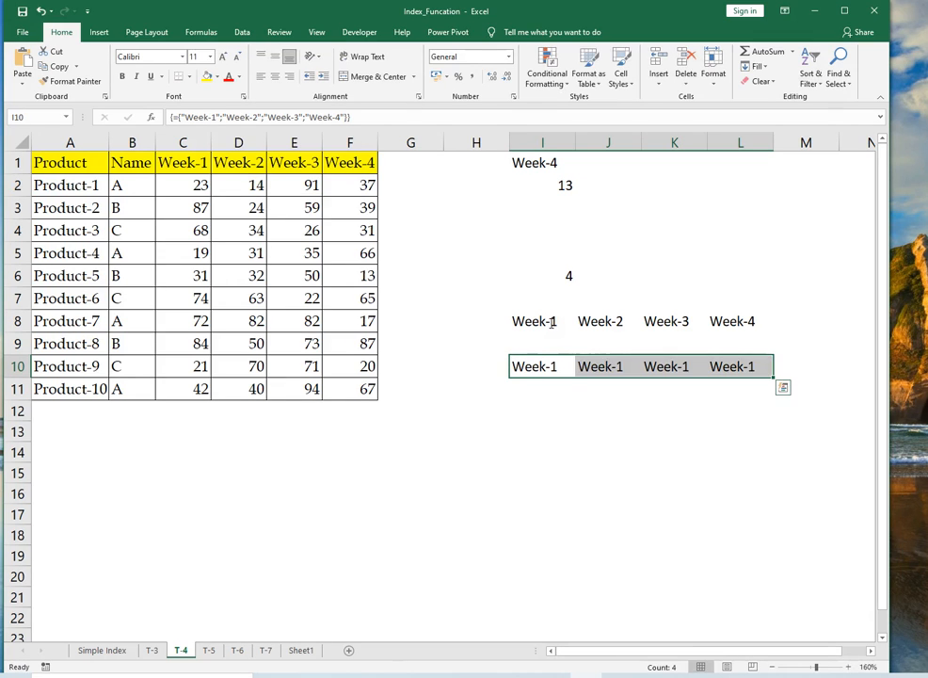
pyautogui.press('Down')
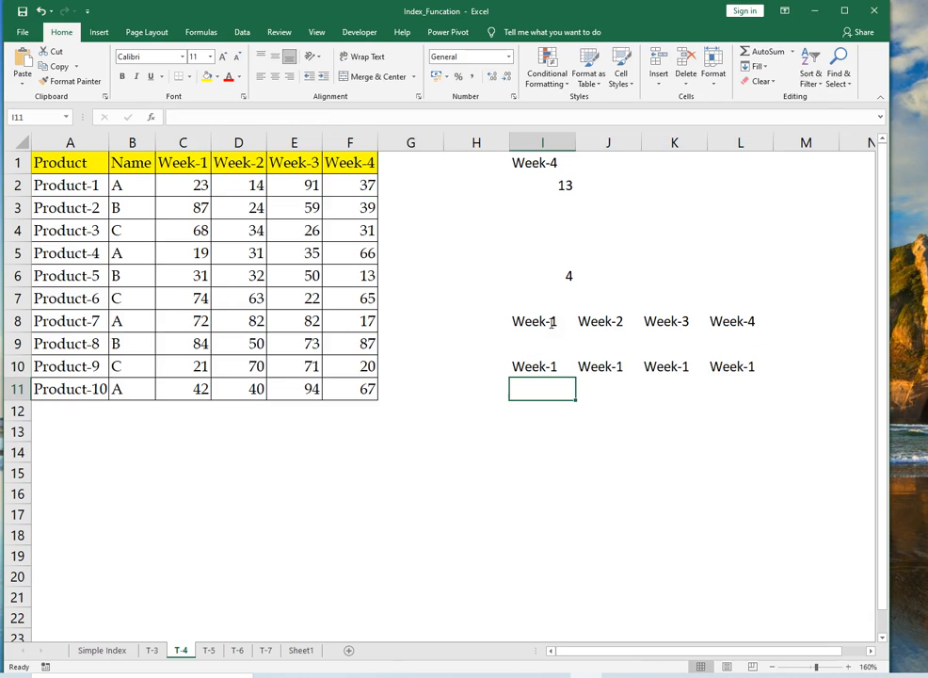
pyautogui.hotkey('ctrl', 'z')
# Step: Enter I10's semicolon-separated constant as an array formula down I10:I15
pyautogui.press('Down')
pyautogui.press('Up')
pyautogui.hotkey('shift', 'Down')
pyautogui.hotkey('shift', 'Down')
pyautogui.hotkey('shift', 'Down')
pyautogui.hotkey('shift', 'Down')
pyautogui.hotkey('shift', 'Down')
pyautogui.hotkey('shift', 'Down')
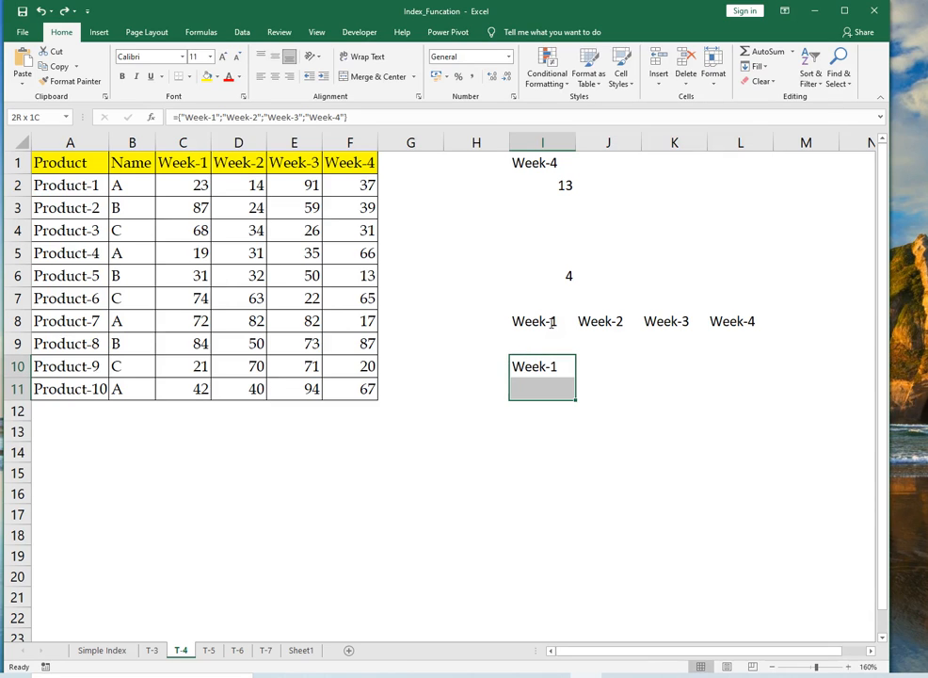
pyautogui.hotkey('shift', 'Up')
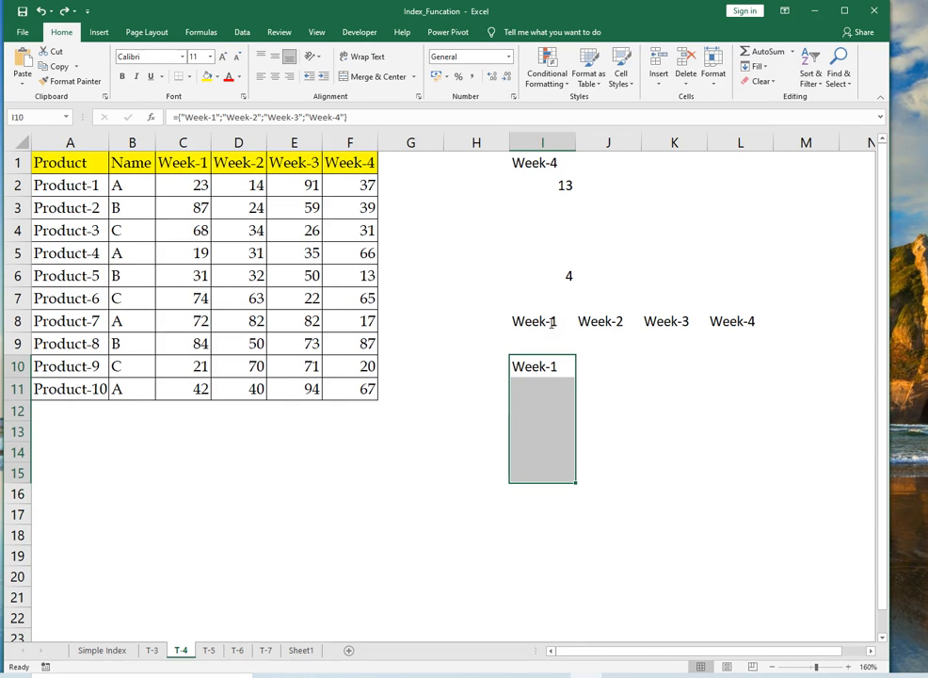
pyautogui.press('F2')
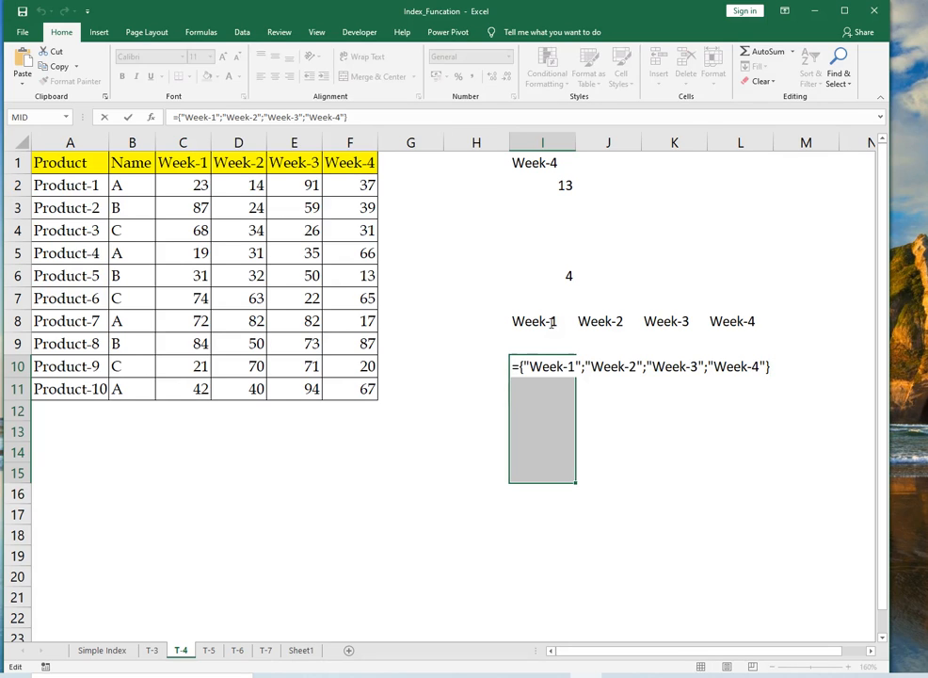
pyautogui.hotkey('ctrl', 'shift', 'Return')
# Step: Examine how the semicolon-separated constant is distributed over the cells of I10:I15
pyautogui.hotkey('shift', 'Up')
pyautogui.hotkey('shift', 'Up')
pyautogui.hotkey('shift', 'Up')
pyautogui.hotkey('shift', 'Up')
pyautogui.hotkey('shift', 'Up')
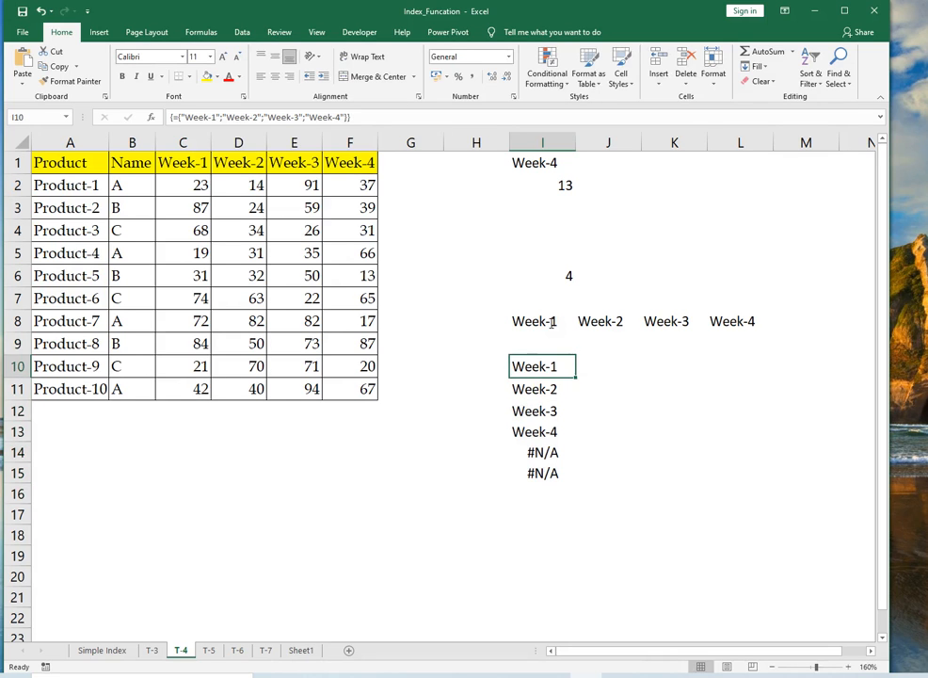
pyautogui.hotkey('shift', 'Down')
pyautogui.hotkey('shift', 'Down')
pyautogui.hotkey('shift', 'Down')
pyautogui.press('Down')
pyautogui.press('Down')
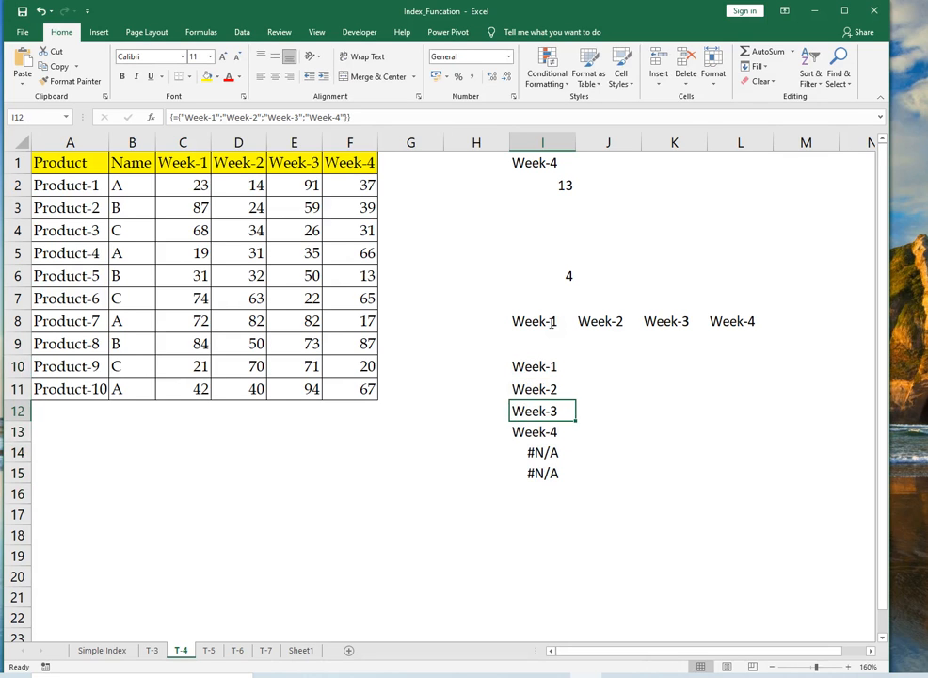
pyautogui.press('Down')
pyautogui.press('Down')
pyautogui.hotkey('shift', 'Down')
pyautogui.press('Up')
pyautogui.press('Up')
pyautogui.press('Down')
pyautogui.press('Down')
pyautogui.press('Up')
pyautogui.press('Up')
pyautogui.press('Up')
pyautogui.press('Up')
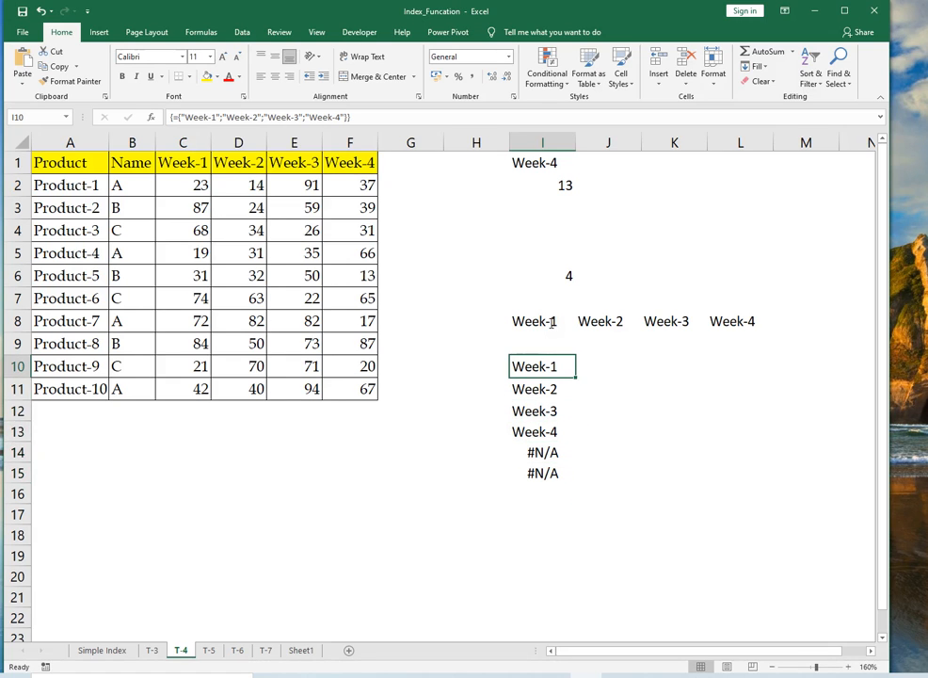
pyautogui.hotkey('ctrl', 'shift', 'Down')
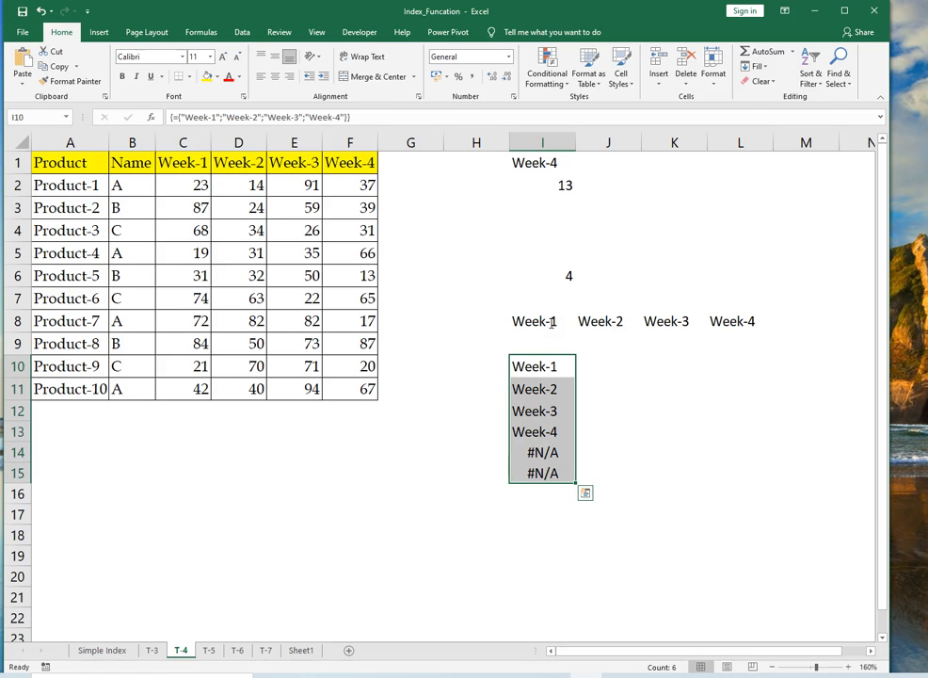
# Step: Copy the full comma-separated array constant formula text from I8
pyautogui.press('Up')
pyautogui.press('Up')
pyautogui.press('F2')
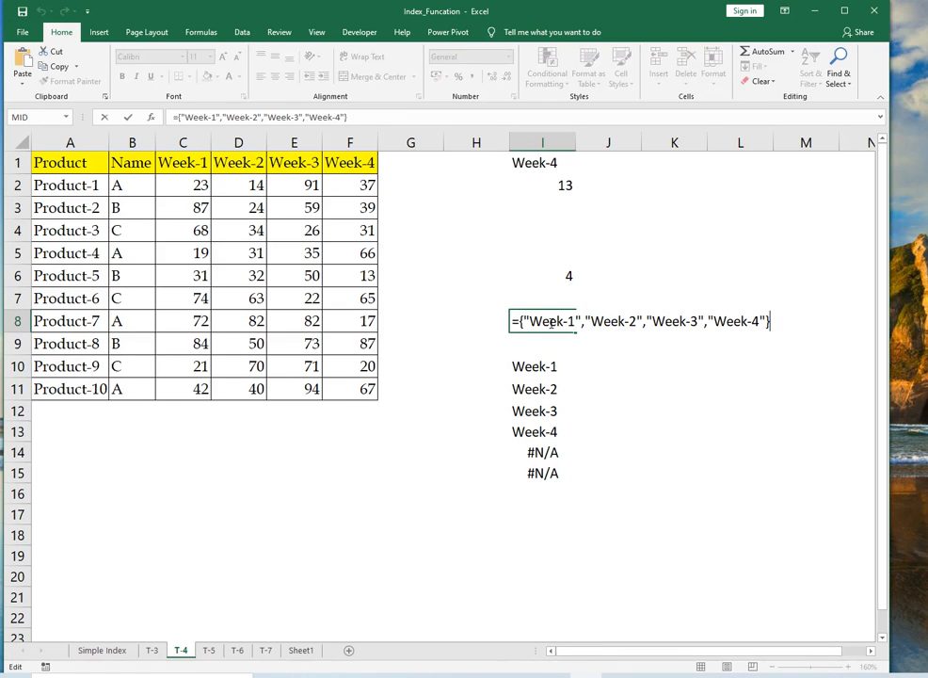
pyautogui.hotkey('shift', 'Home')
pyautogui.hotkey('ctrl', 'c')
pyautogui.press('Return')
# Step: Enter the copied ={"Week-1","Week-2","Week-3","Week-4"} as an array formula down J10:J15 and check its cells
pyautogui.press('Down')
pyautogui.press('Right')
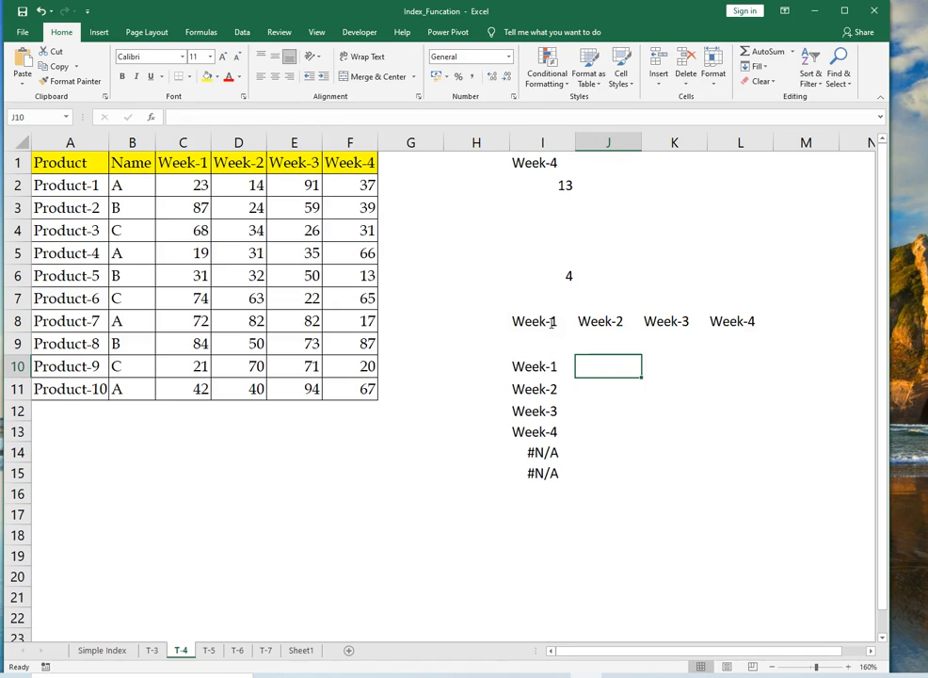
pyautogui.hotkey('shift', 'Down')
pyautogui.hotkey('shift', 'Down')
pyautogui.hotkey('shift', 'Down')
pyautogui.hotkey('shift', 'Down')
pyautogui.hotkey('shift', 'Down')
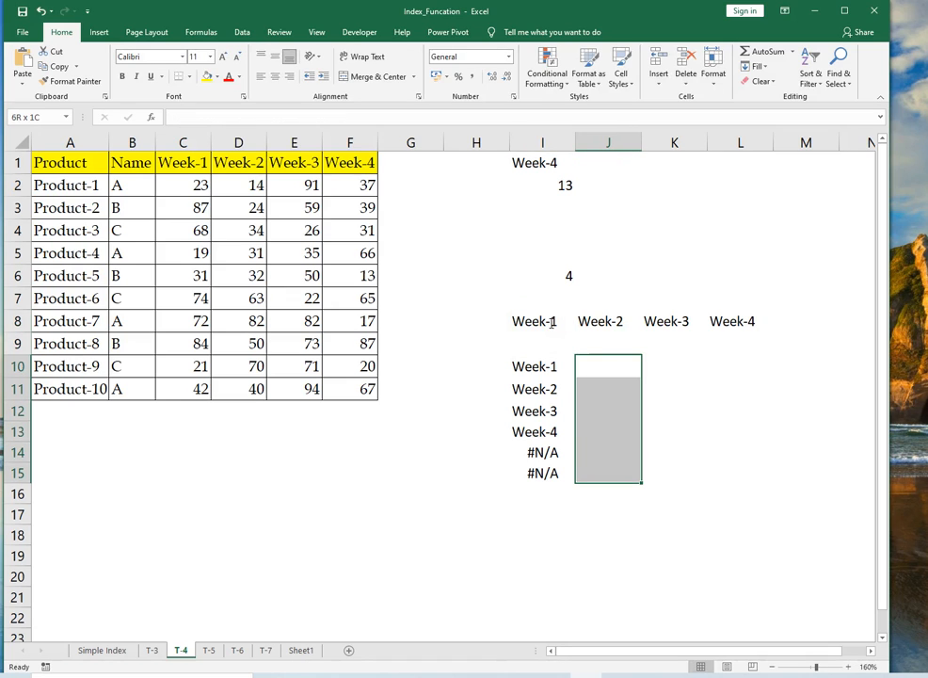
pyautogui.hotkey('ctrl', 'v')
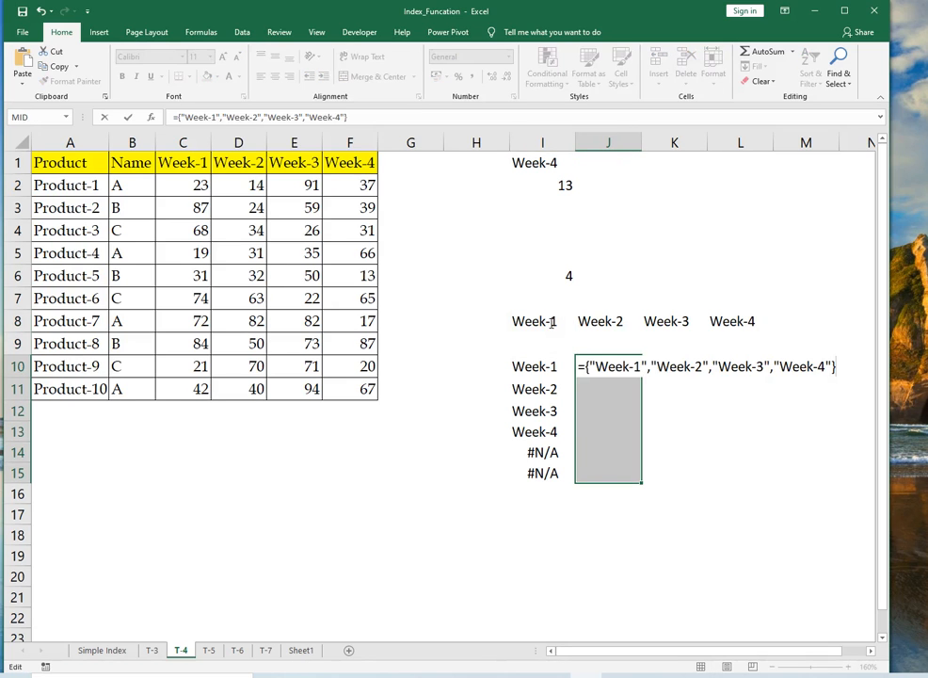
pyautogui.hotkey('ctrl', 'shift', 'Return')
pyautogui.press('Down')
pyautogui.press('Up')
pyautogui.press('Down')
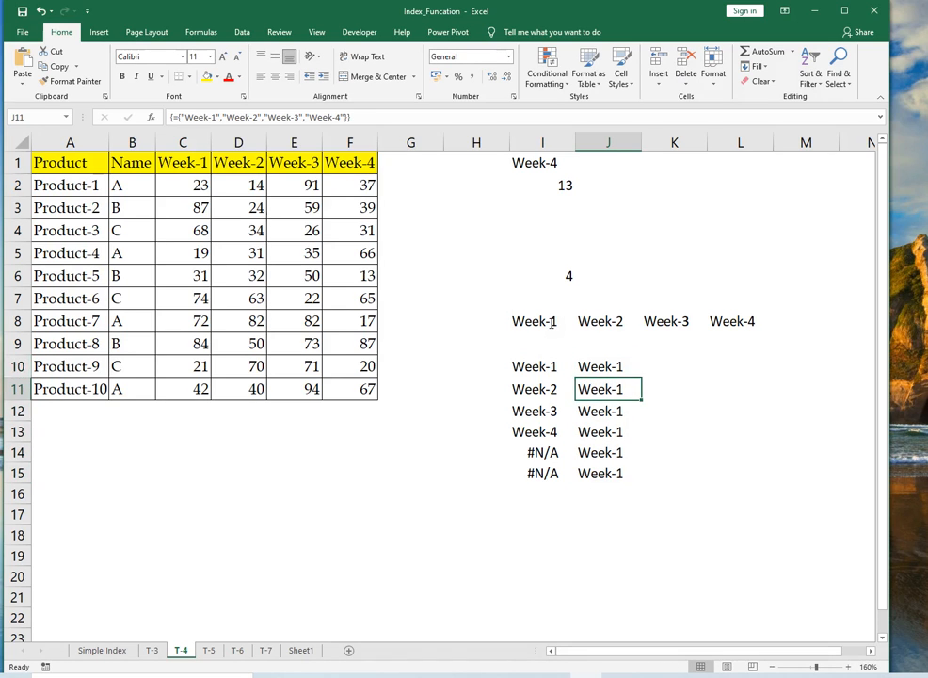
# Step: Compare the semicolon-separated constant in I10:I15 with the comma-separated constants in J10 and row 8
pyautogui.press('Left')
pyautogui.press('Up')
pyautogui.press('F2')
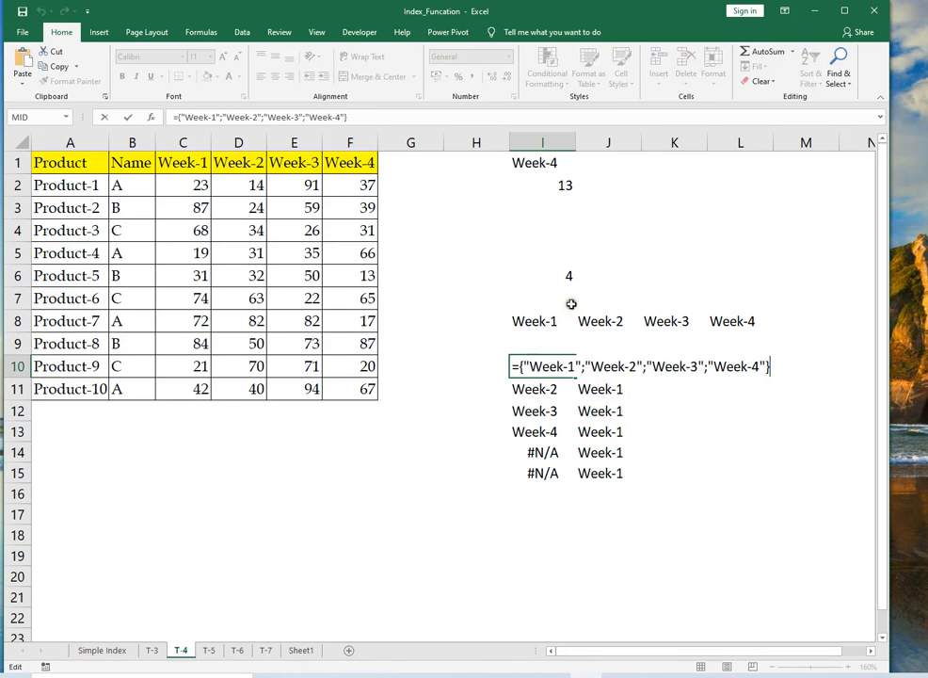
pyautogui.click(641, 369)
pyautogui.moveTo(641, 370); pyautogui.dragTo(647, 369)
pyautogui.press('Escape')
pyautogui.click(602, 367)
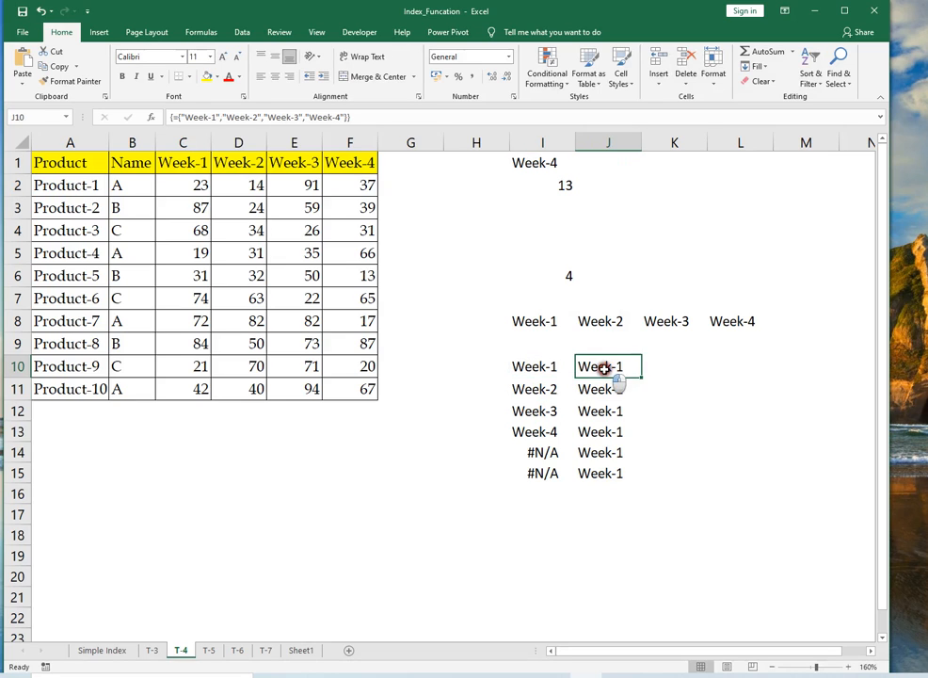
pyautogui.click(550, 366)
pyautogui.moveTo(558, 364); pyautogui.dragTo(570, 473)
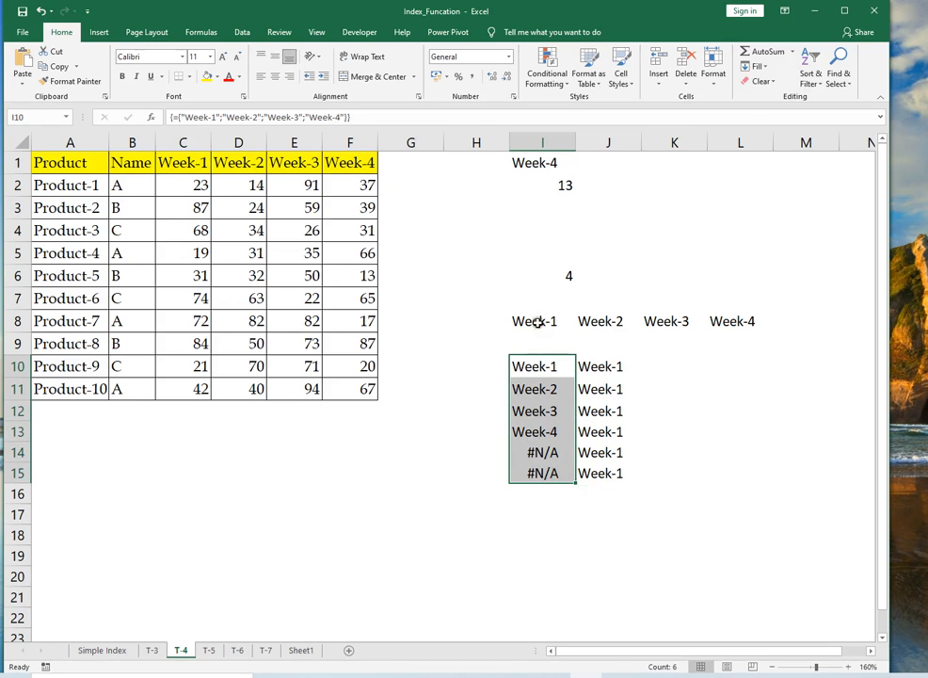
pyautogui.moveTo(537, 321); pyautogui.dragTo(672, 318)
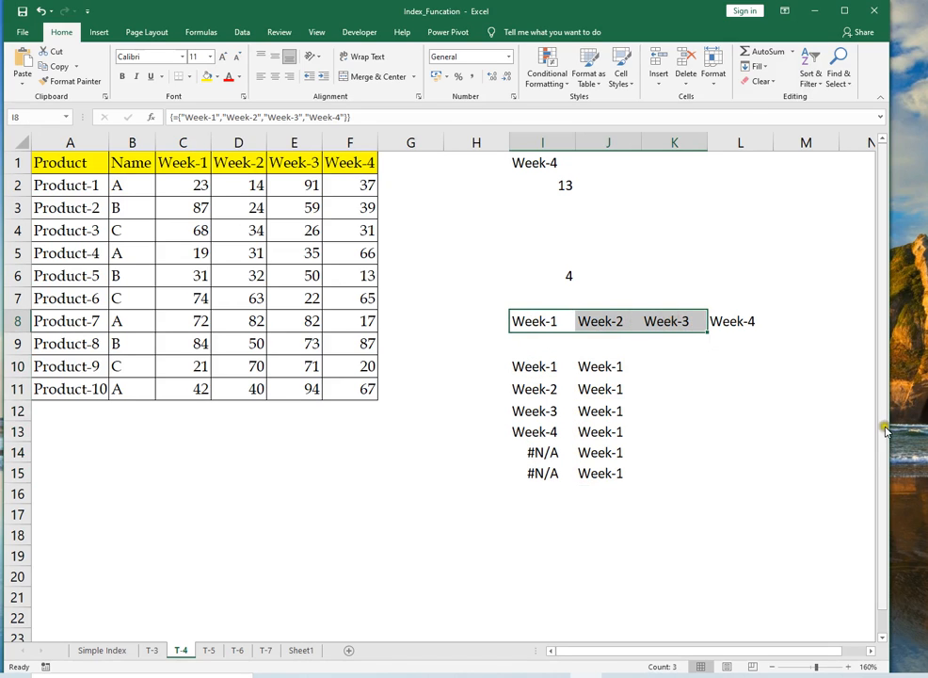
# Step: Clear the array constant examples from the range H7:L15
pyautogui.moveTo(483, 299); pyautogui.dragTo(735, 470)
pyautogui.press('Delete')
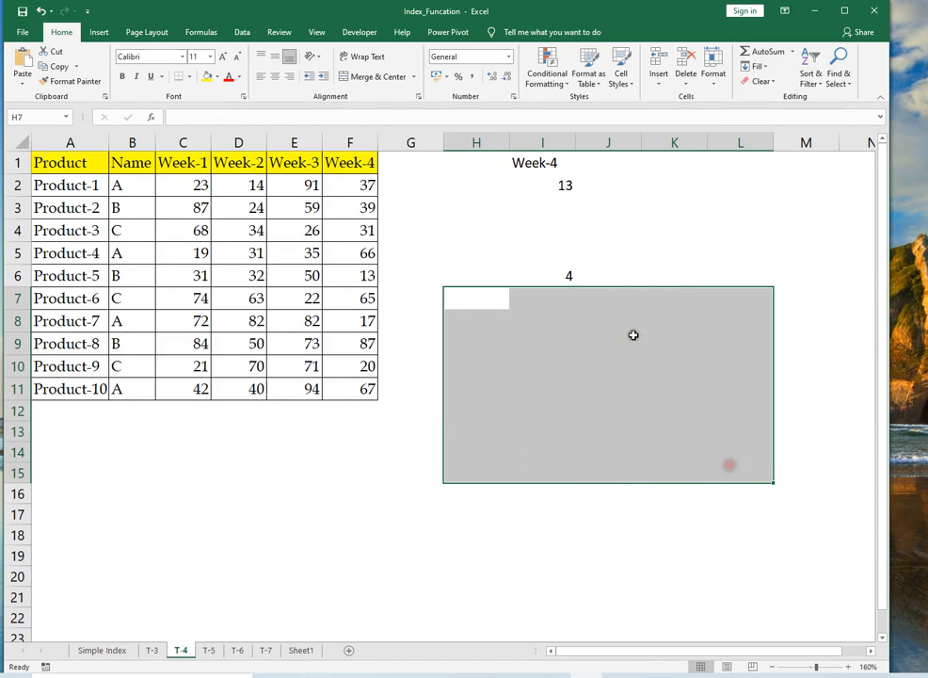
# Step: Evaluate the lookup array C1:F1 and the lookup value I1 inside I6's MATCH formula, leaving the formula itself unsaved
pyautogui.click(547, 274)
pyautogui.press('F2')
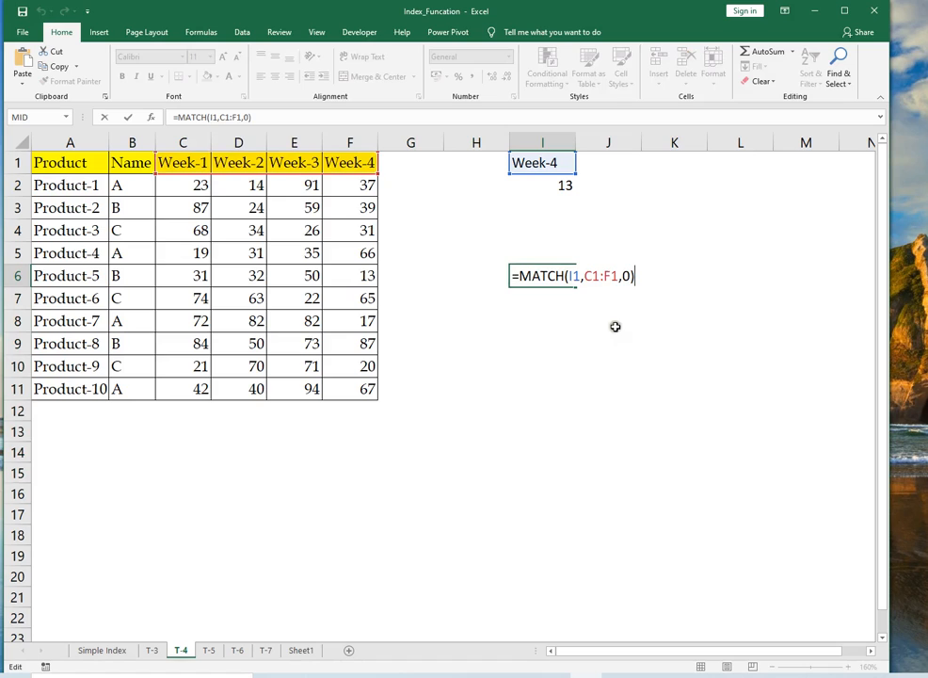
pyautogui.click(619, 276)
pyautogui.moveTo(619, 276); pyautogui.dragTo(591, 276)
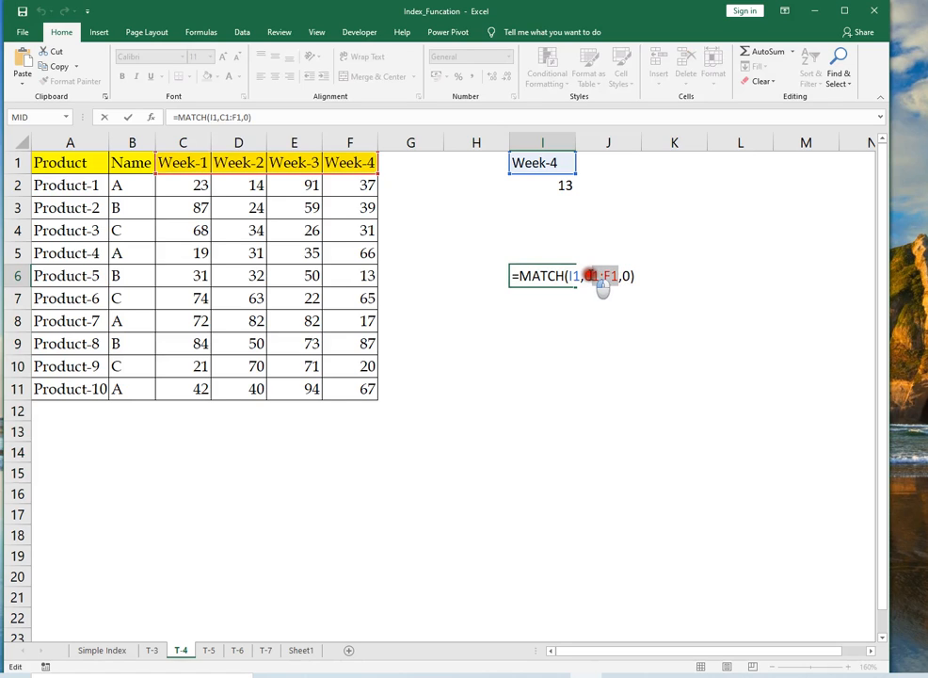
pyautogui.press('F9')
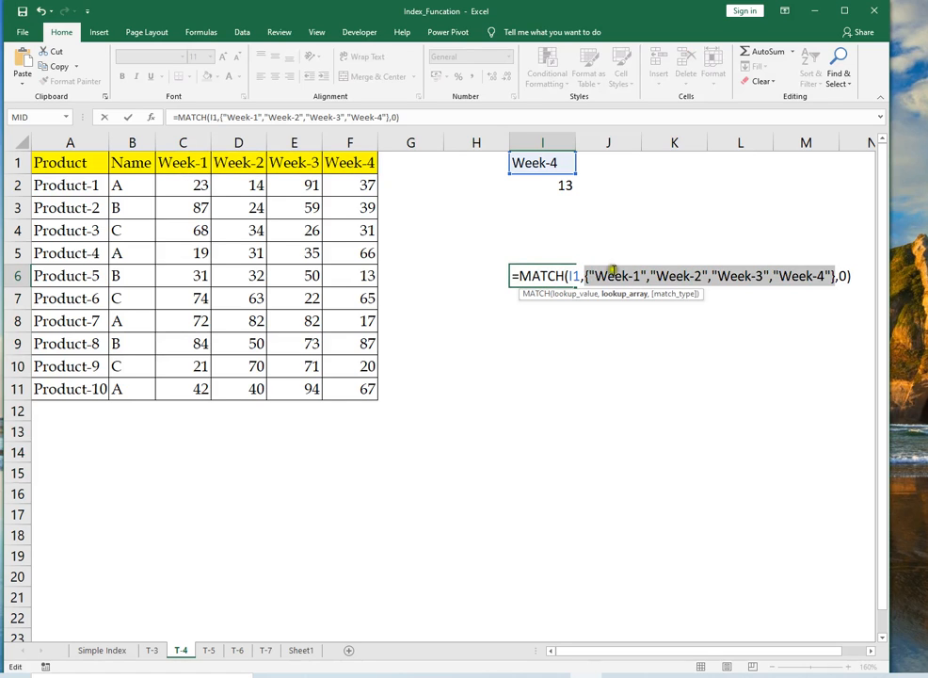
pyautogui.click(566, 276)
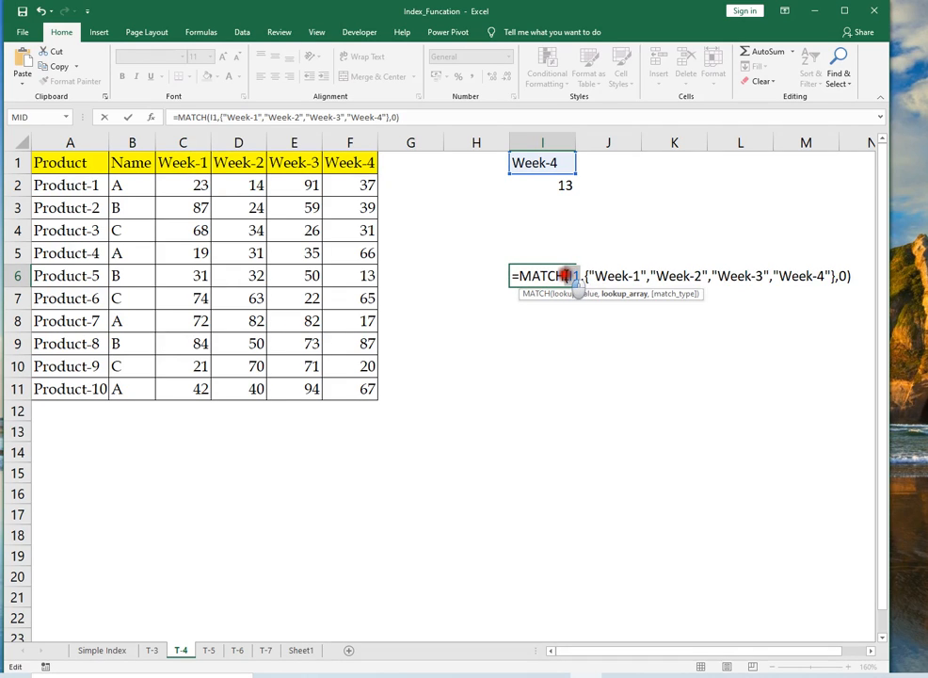
pyautogui.doubleClick(568, 275)
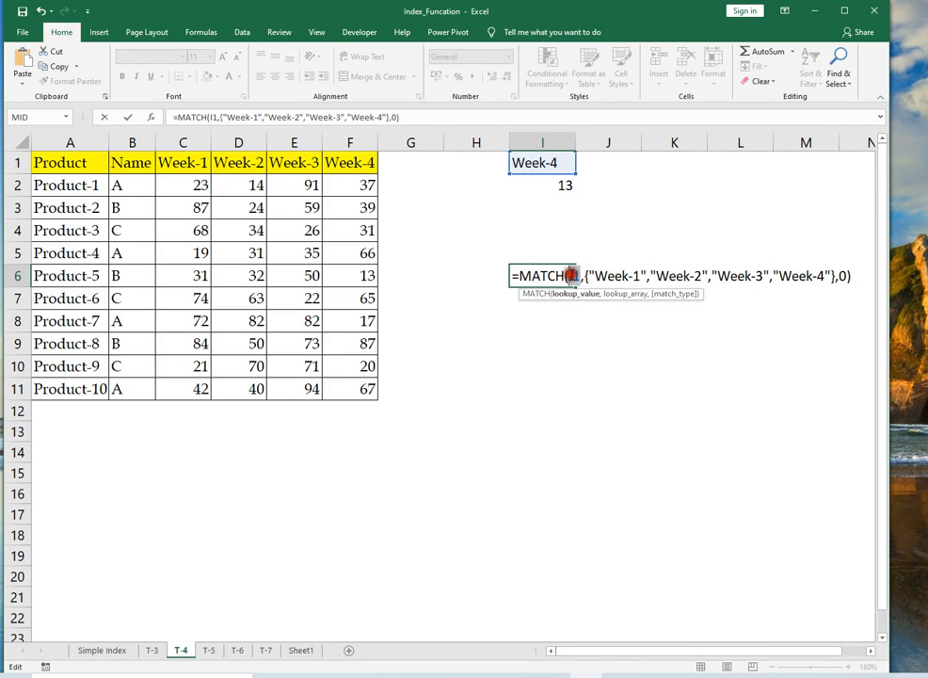
pyautogui.press('F9')
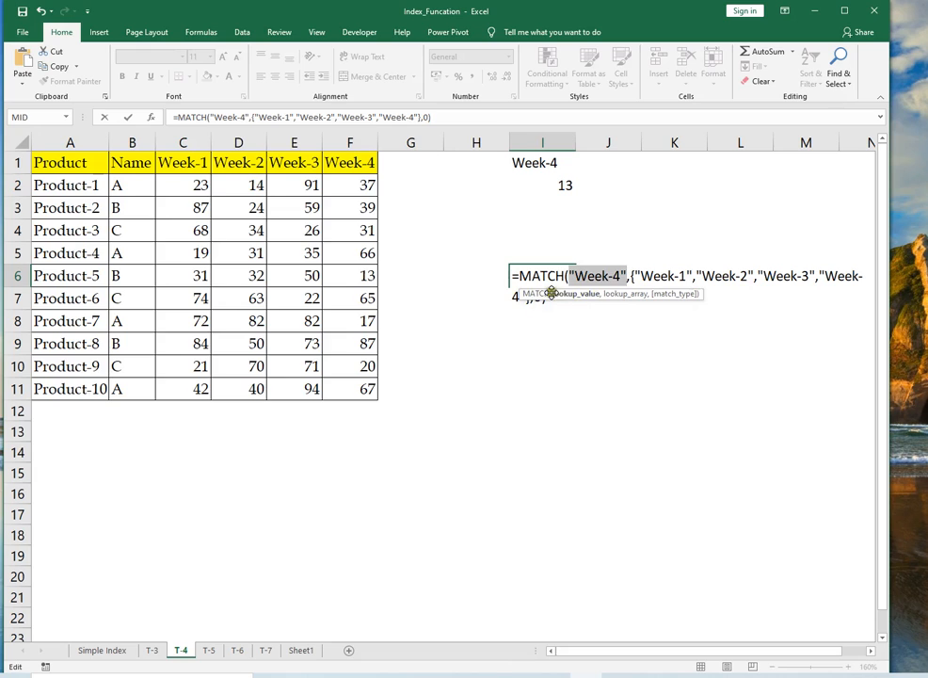
pyautogui.press('Escape')
# Step: Evaluate the arguments I1,C1:F1 together inside I6's MATCH formula, and discard the edit
pyautogui.press('F2')
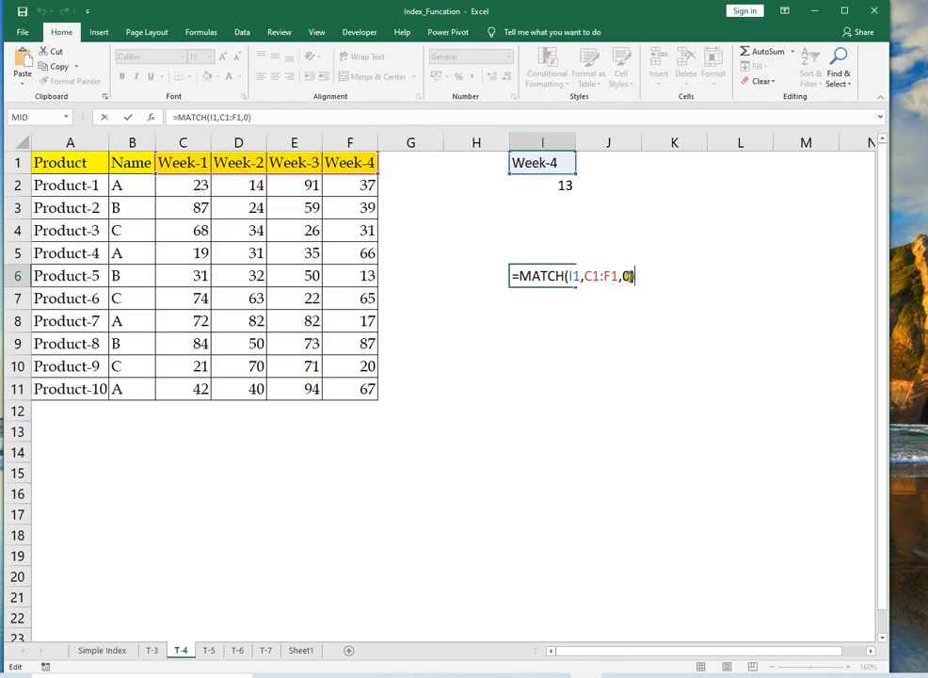
pyautogui.moveTo(620, 276); pyautogui.dragTo(571, 276)
pyautogui.press('F9')
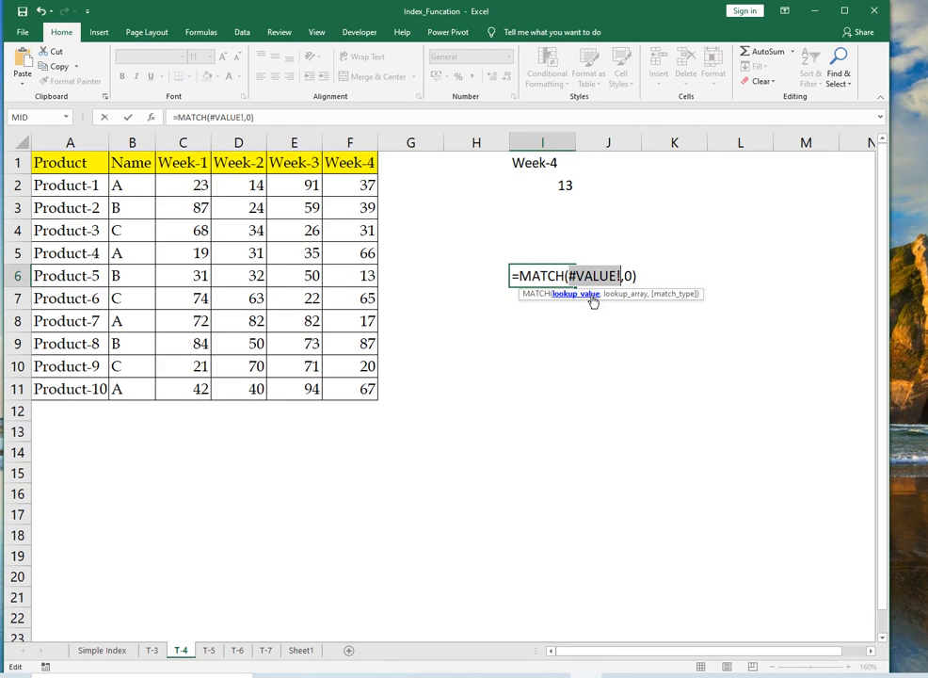
pyautogui.press('Escape')
# Step: Evaluate only the lookup array C1:F1 in I6's MATCH formula again, and discard the edit
pyautogui.press('F2')
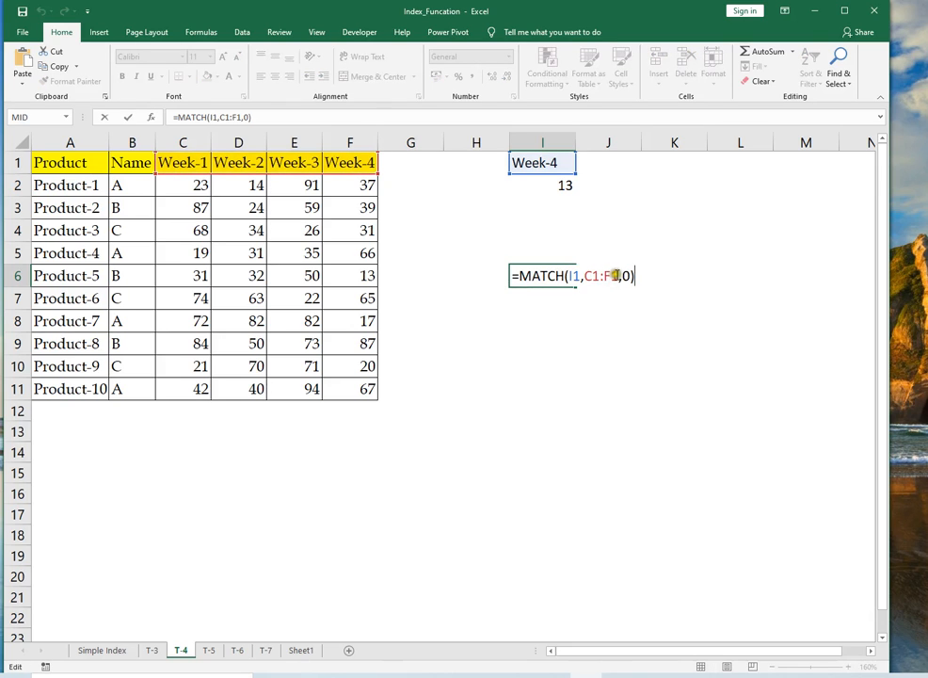
pyautogui.moveTo(613, 275); pyautogui.dragTo(586, 279)
pyautogui.press('F9')
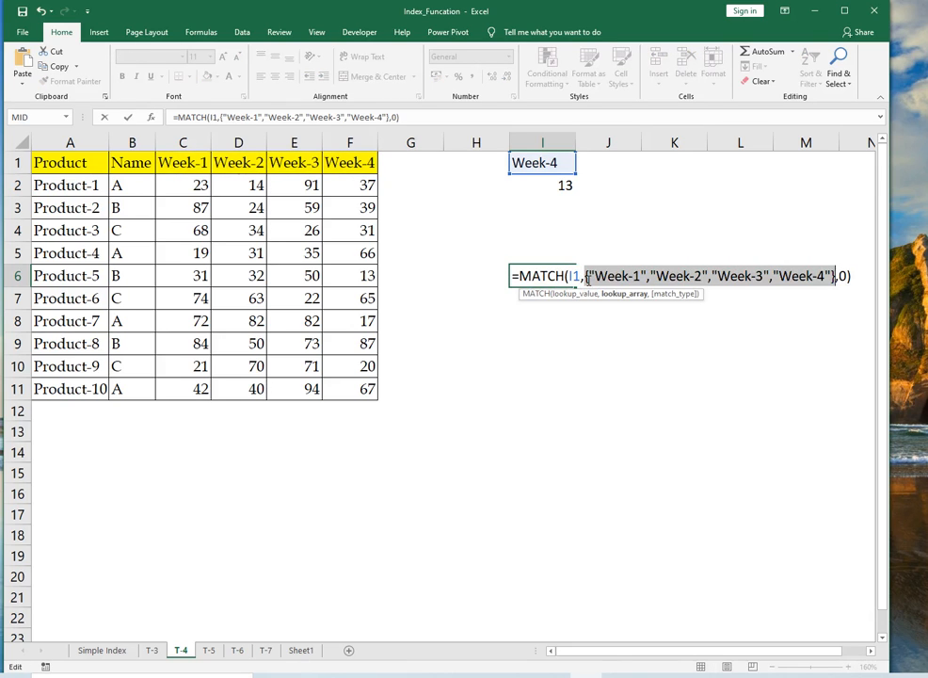
pyautogui.press('Escape')
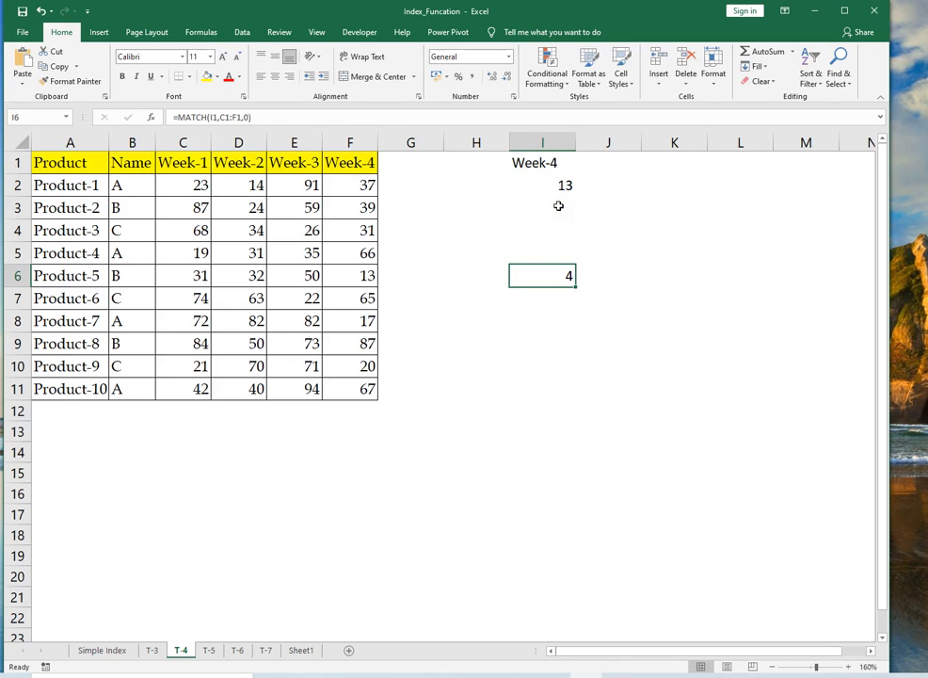
pyautogui.moveTo(547, 166); pyautogui.dragTo(559, 211)
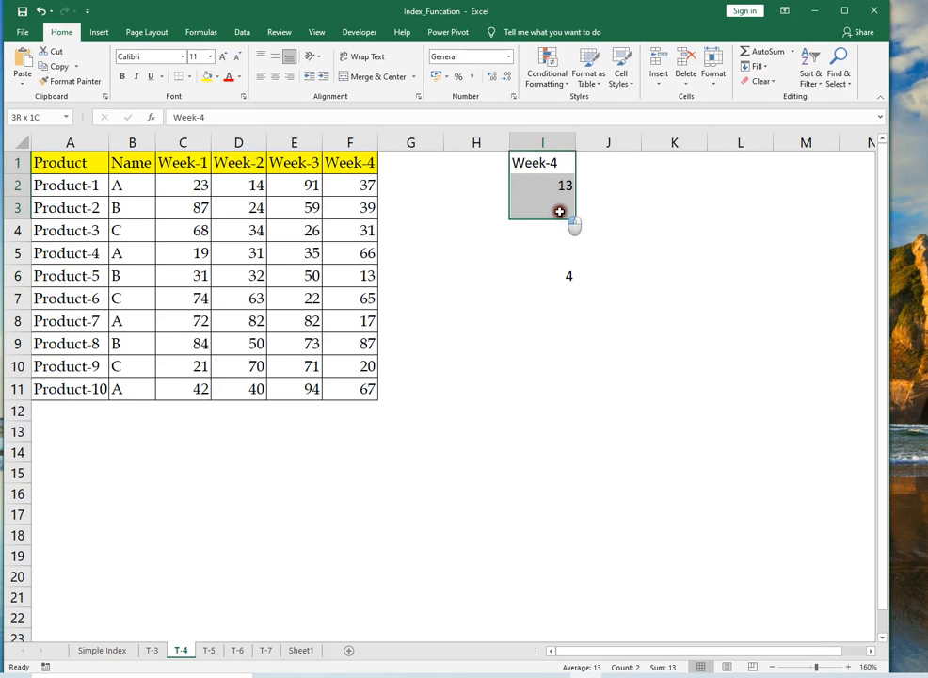
# Step: Review the MIN, INDEX and MATCH formula in I2 and change the lookup week in I1 to Week-3
pyautogui.click(567, 228)
pyautogui.click(561, 189)
pyautogui.press('F2')
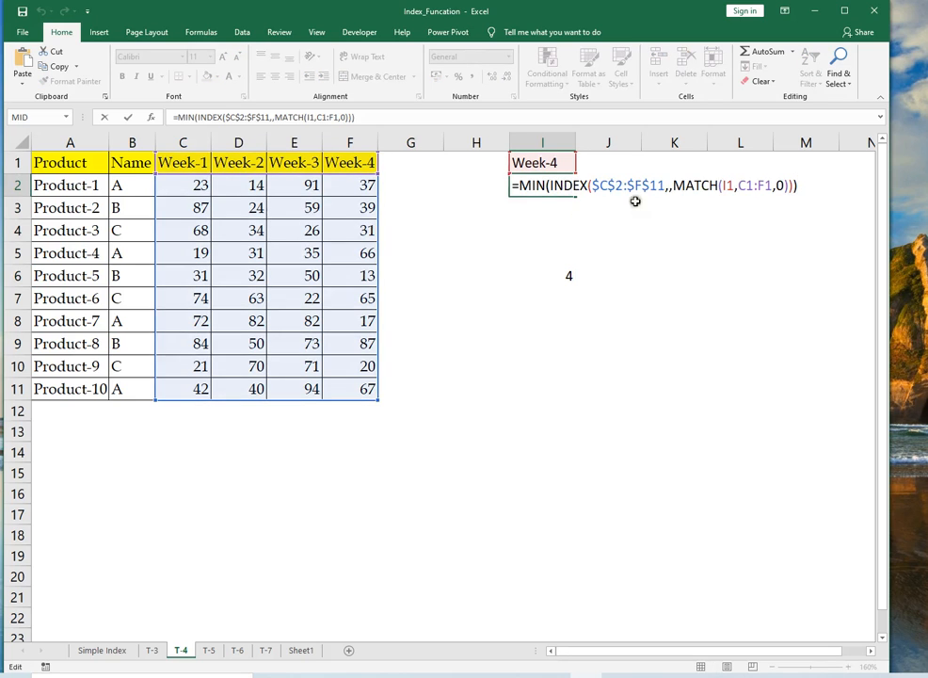
pyautogui.press('Escape')
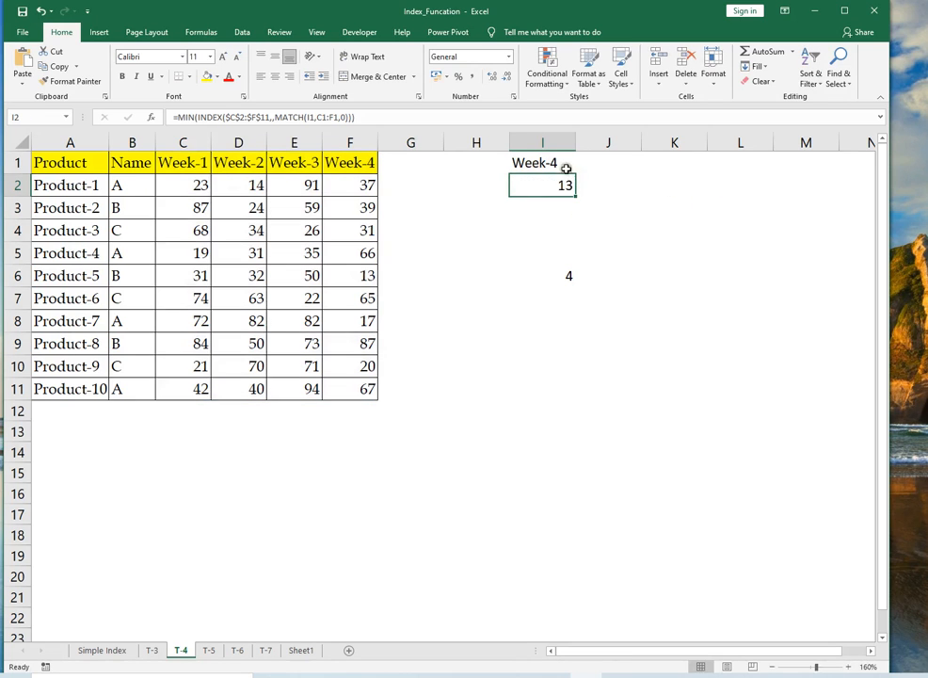
pyautogui.click(561, 165)
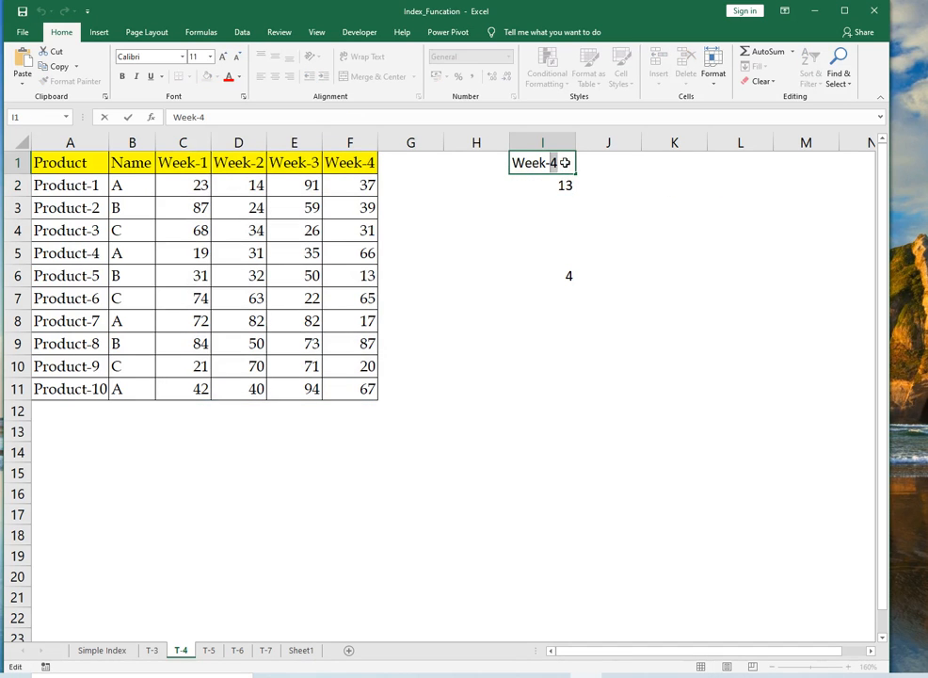
pyautogui.hotkey('ctrl', 'Return')
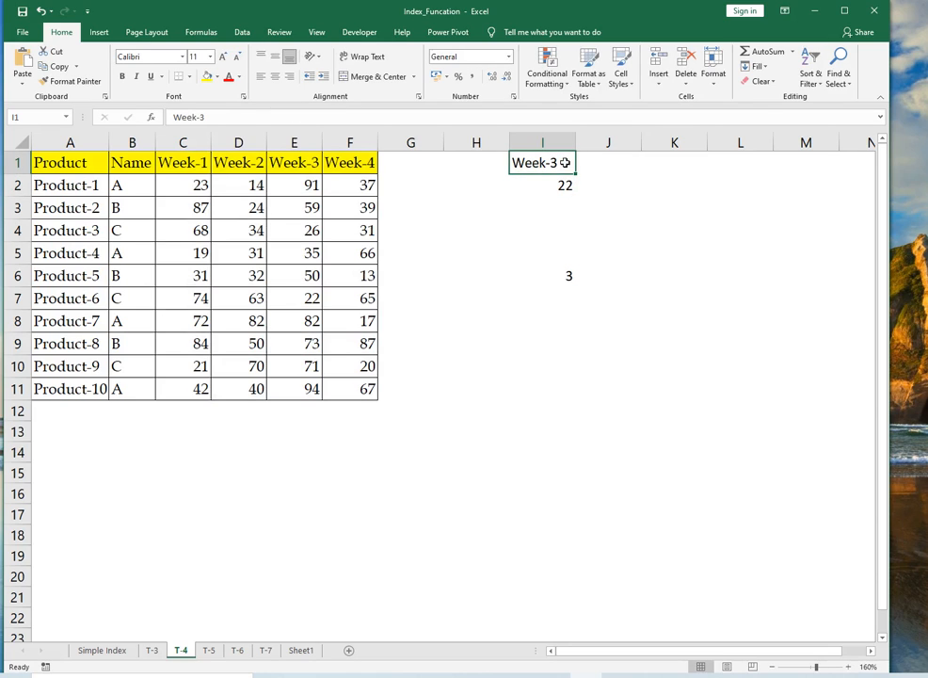
pyautogui.click(560, 192)
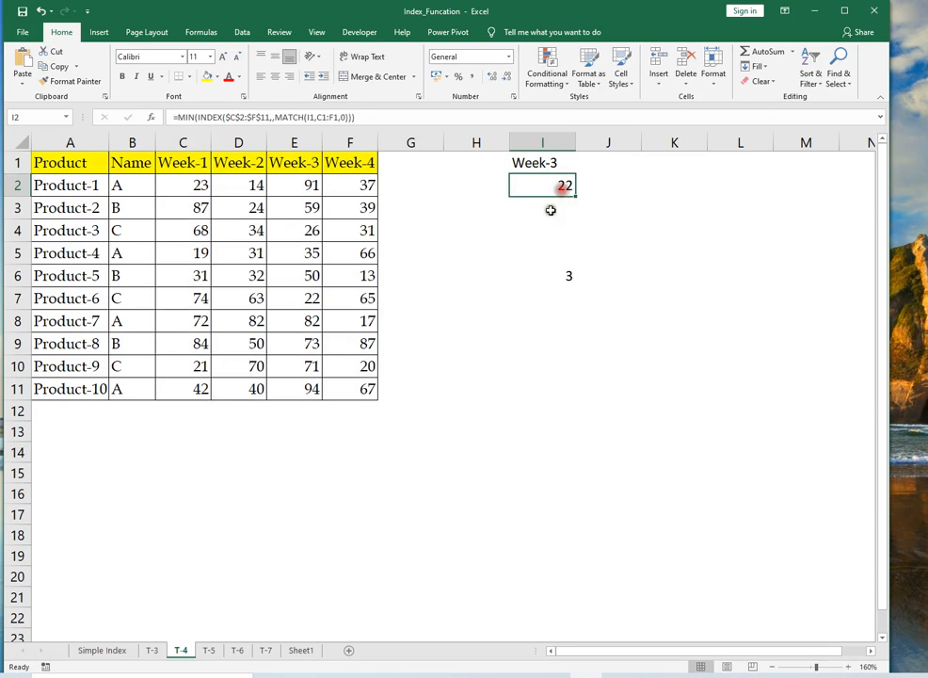
# Step: Enter =MIN(C2:C11) in C12 to find the minimum of the Week-1 column
pyautogui.click(183, 412)
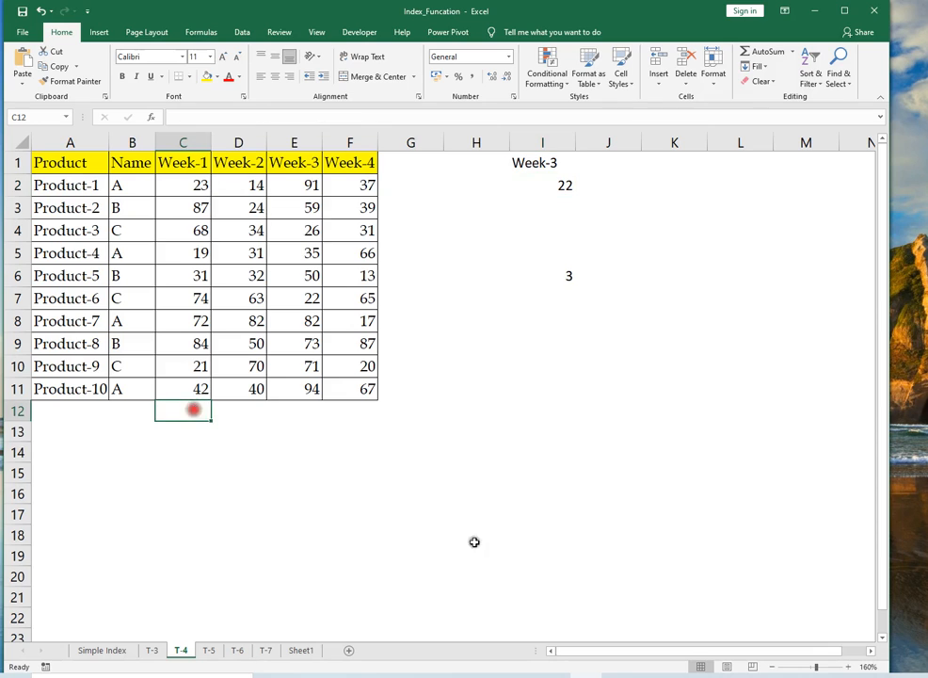
pyautogui.write('=min')
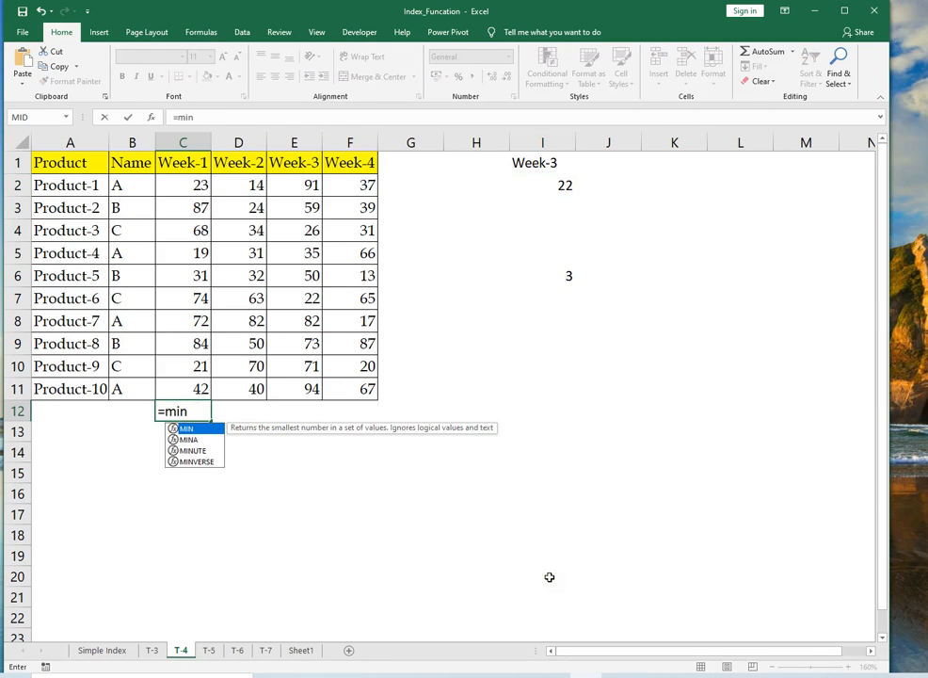
pyautogui.press('Tab')
pyautogui.press('Up')
pyautogui.hotkey('ctrl', 'shift', 'Up')
pyautogui.hotkey('shift', 'Down')
pyautogui.hotkey('ctrl', 'Return')
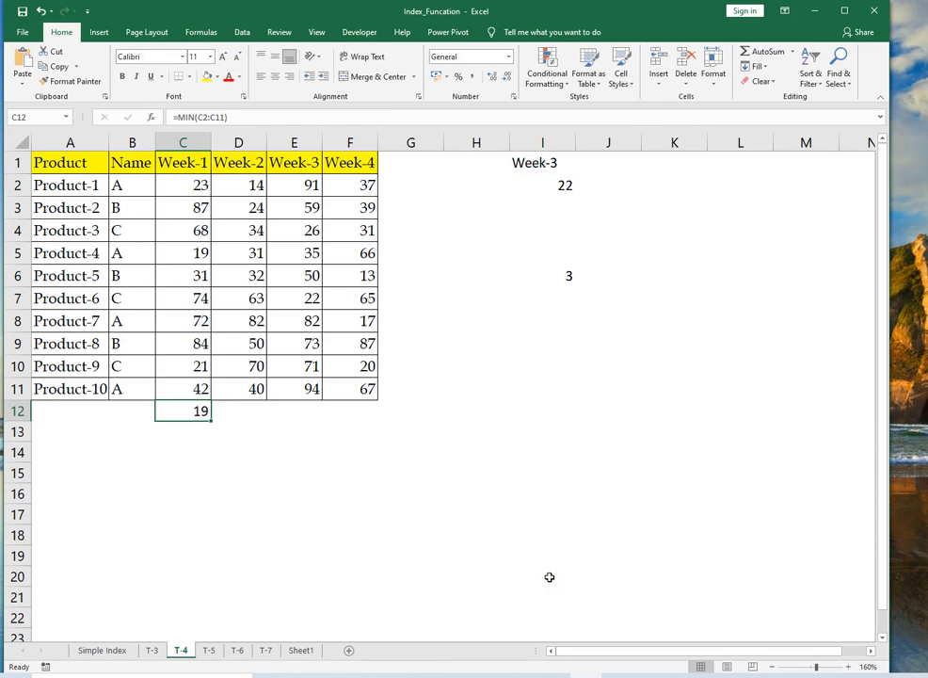
# Step: Fill the MIN formula from C12 across to F12 for the remaining weeks
pyautogui.hotkey('shift', 'Right')
pyautogui.hotkey('shift', 'Right')
pyautogui.hotkey('shift', 'Right')
pyautogui.hotkey('ctrl', 'r')
pyautogui.press('Down')
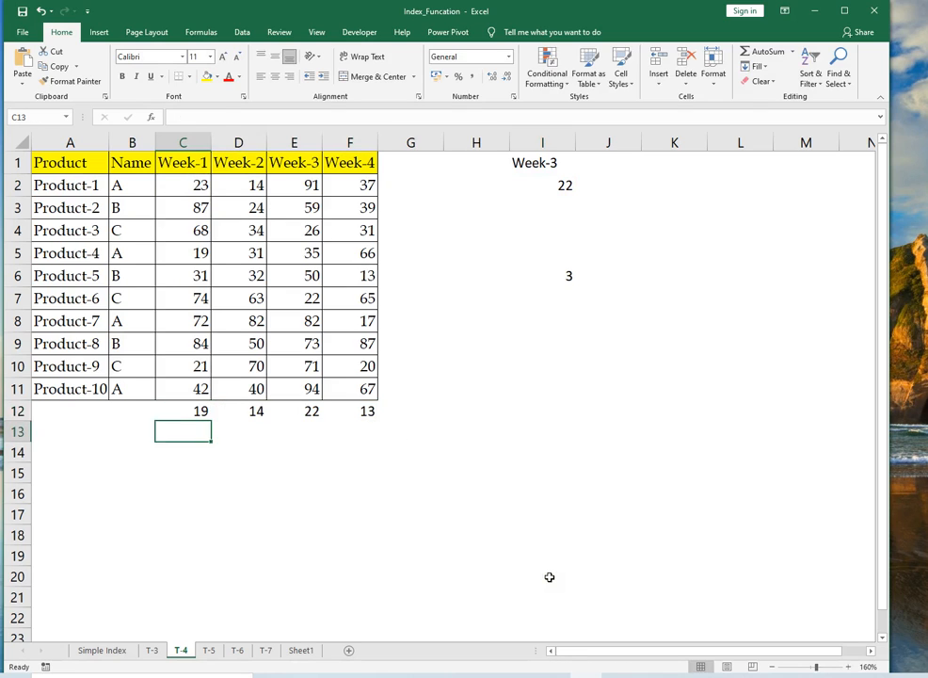
pyautogui.press('Up')
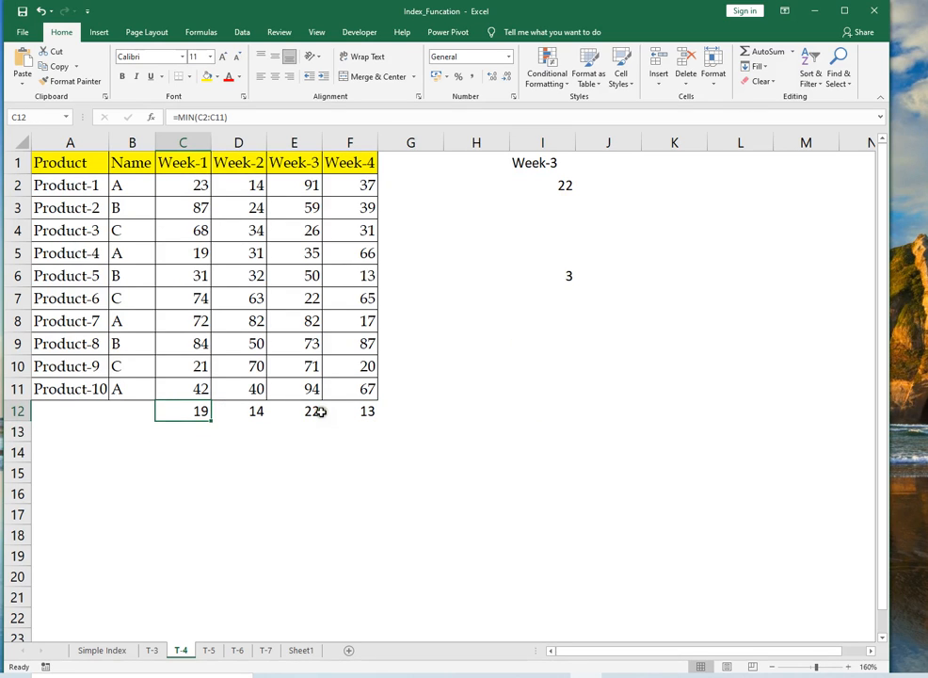
# Step: Replace MIN with MAX in the I2 formula, keeping the nested INDEX and MATCH part
pyautogui.click(562, 184)
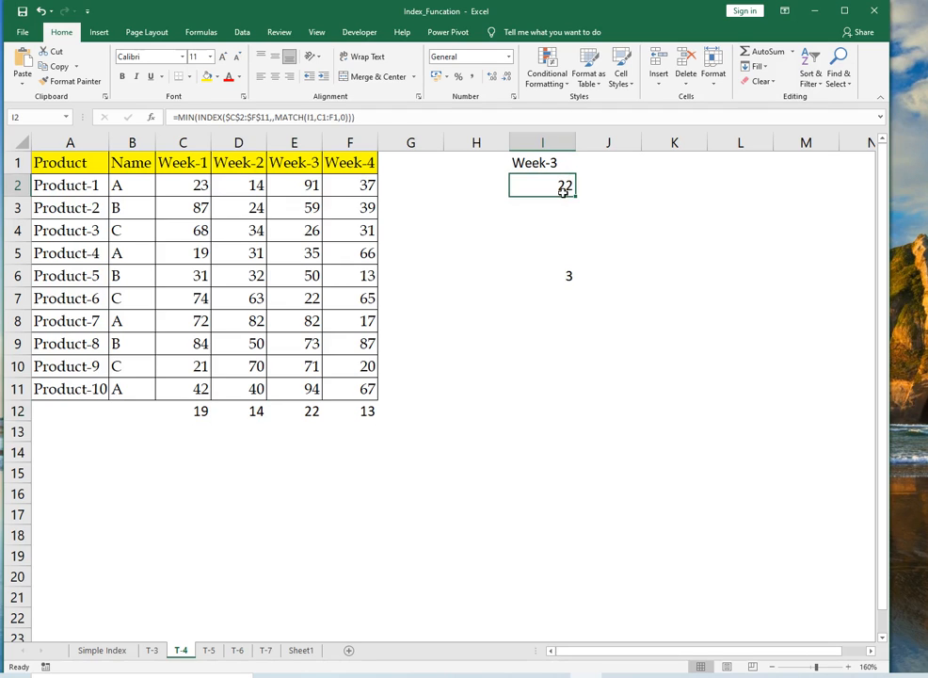
pyautogui.doubleClick(563, 189)
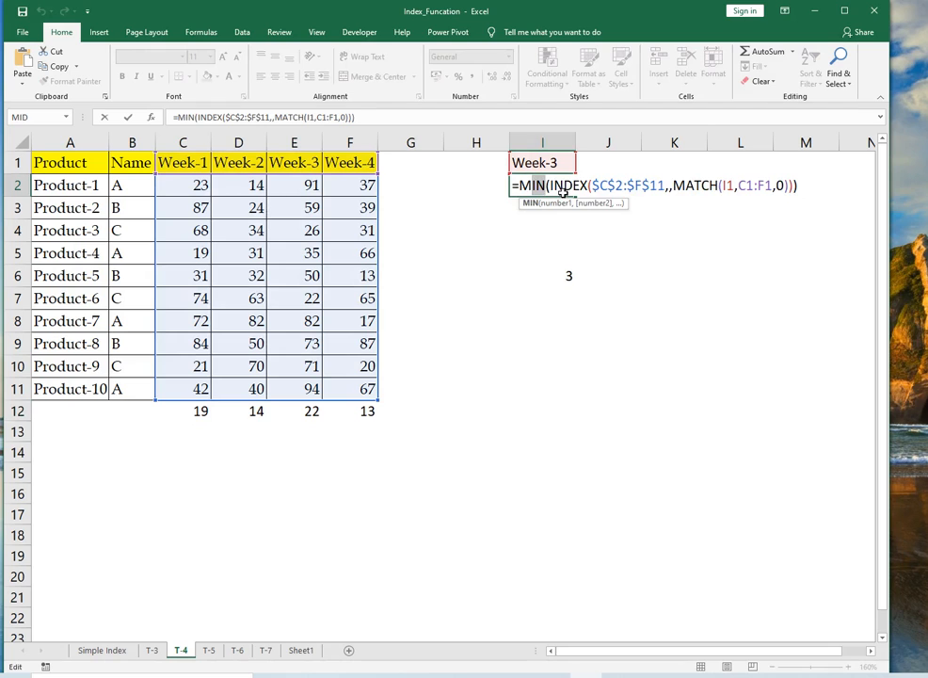
pyautogui.press('BackSpace')
pyautogui.press('BackSpace')
pyautogui.press('BackSpace')
pyautogui.write('max')
pyautogui.press('Return')
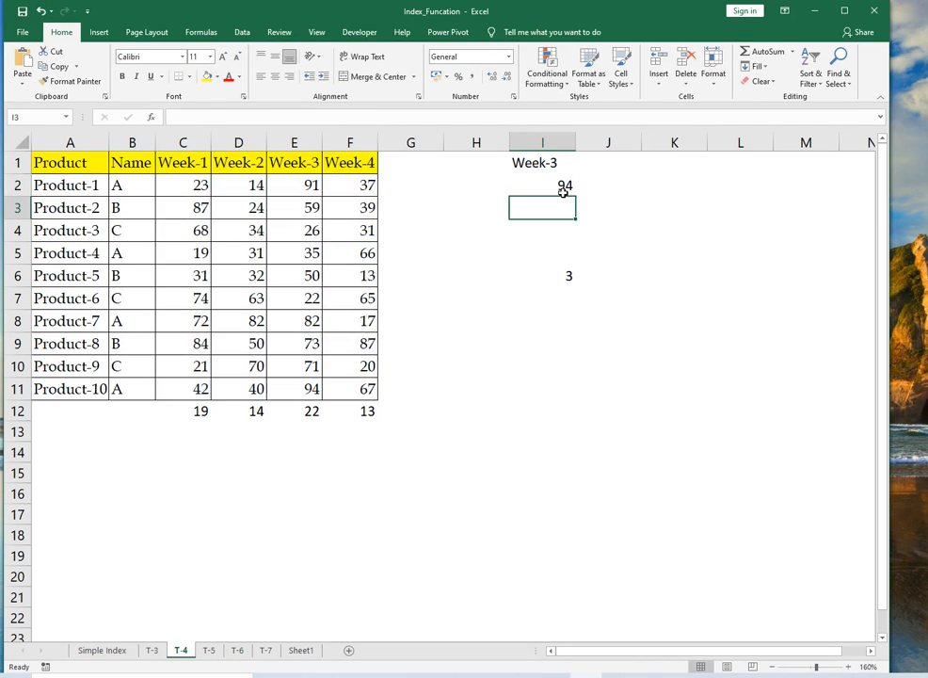
# Step: Enter =MAX(E2:E11) in E13 to cross-check the maximum of the Week-3 column
pyautogui.click(563, 191)
pyautogui.press('Left')
pyautogui.press('Left')
pyautogui.press('Left')
pyautogui.press('Left')
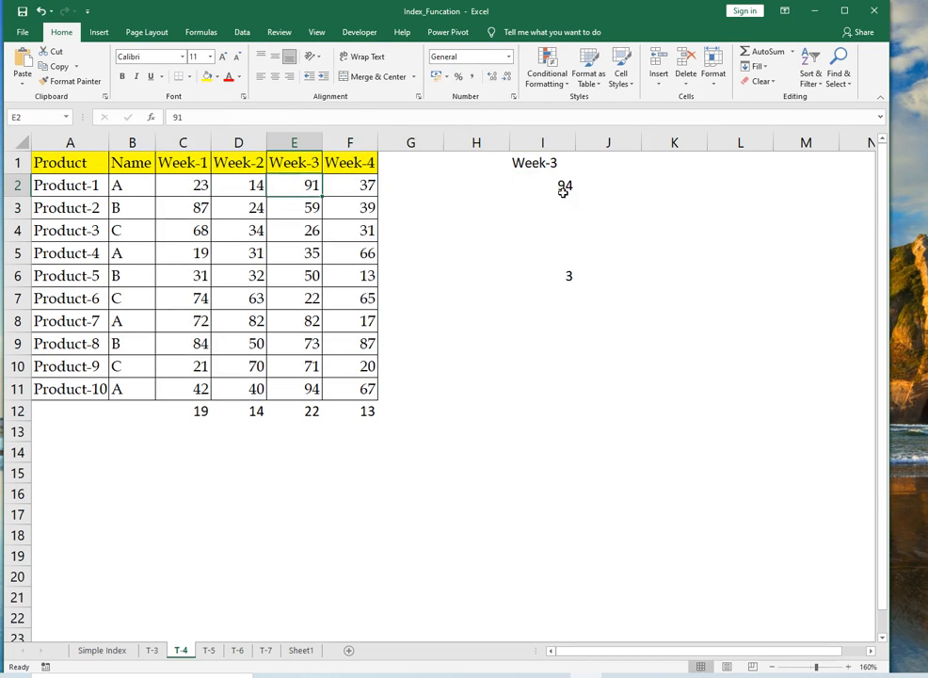
pyautogui.press('Down')
pyautogui.press('Down')
pyautogui.press('Down')
pyautogui.press('Down')
pyautogui.press('Down')
pyautogui.press('Down')
pyautogui.press('Down')
pyautogui.press('Down')
pyautogui.press('Down')
pyautogui.press('Down')
pyautogui.press('Down')
pyautogui.write('=ma')
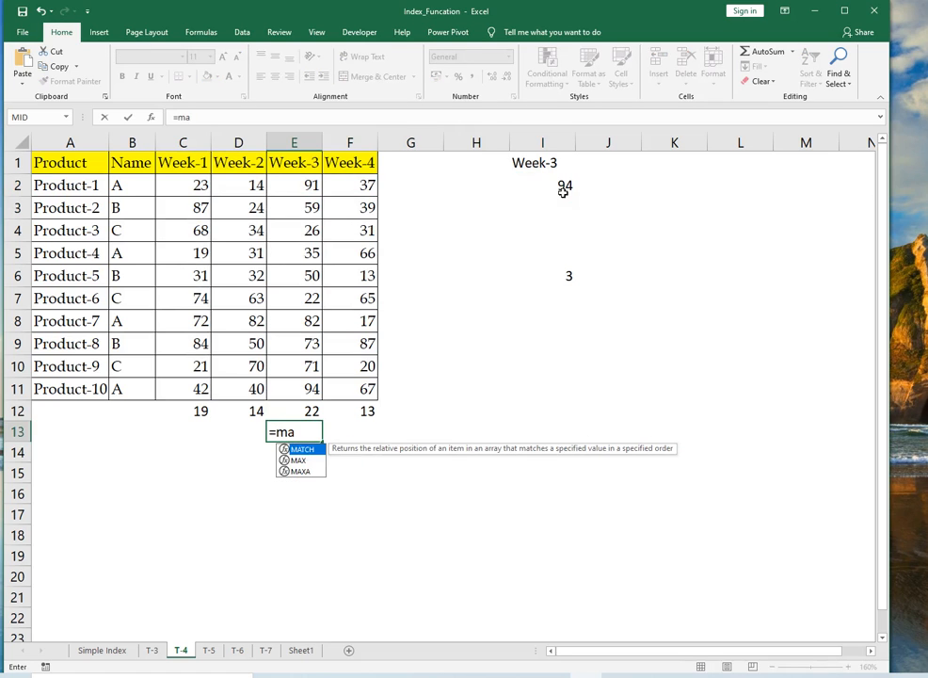
pyautogui.press('Down')
pyautogui.press('Tab')
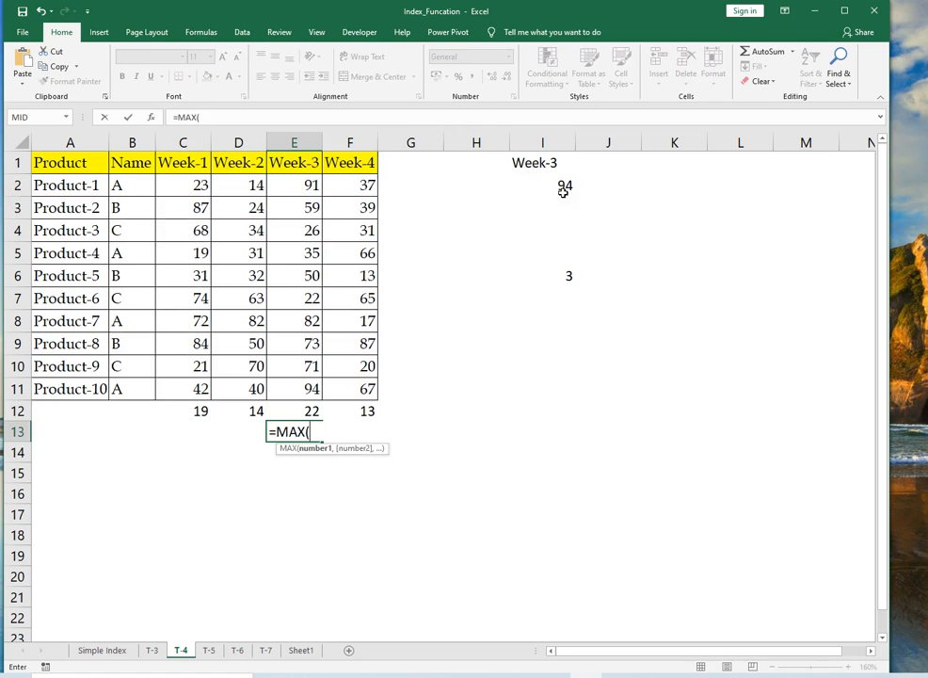
pyautogui.press('Up')
pyautogui.press('Up')
pyautogui.hotkey('ctrl', 'shift', 'Up')
pyautogui.hotkey('shift', 'Down')
pyautogui.write(')')
pyautogui.press('Return')
pyautogui.press('Up')
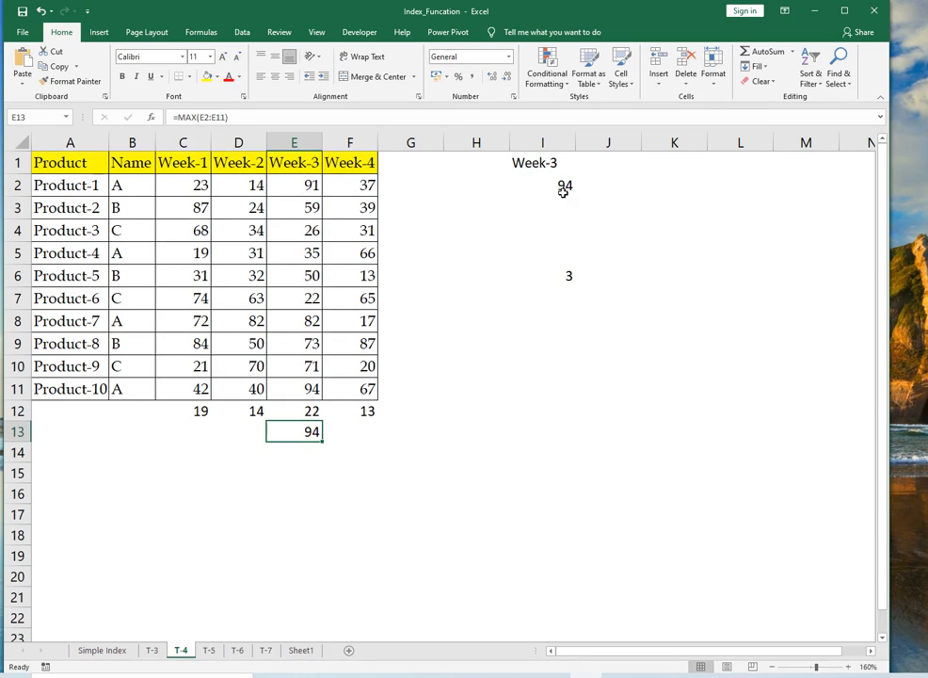
# Step: Replace MAX with AVERAGE in the I2 formula around the INDEX and MATCH part
pyautogui.doubleClick(563, 190)
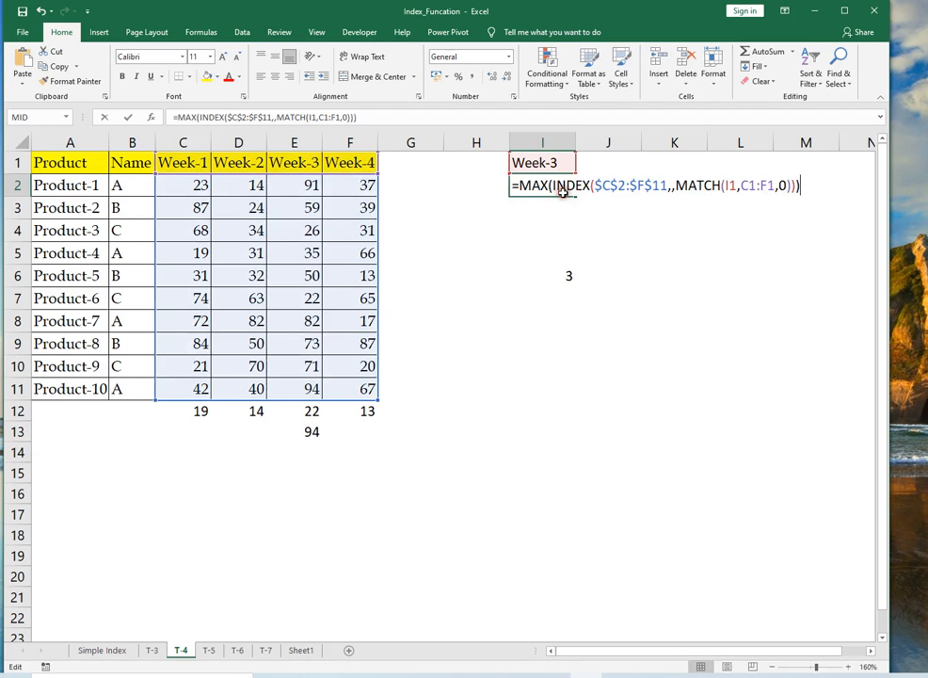
pyautogui.click(546, 187)
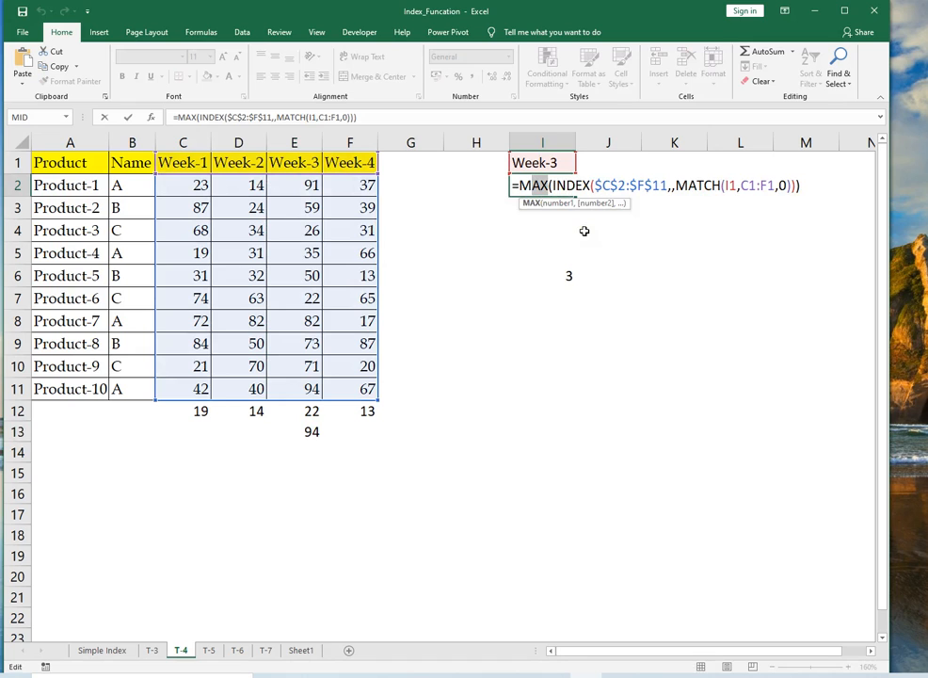
pyautogui.press('BackSpace')
pyautogui.press('BackSpace')
pyautogui.press('BackSpace')
pyautogui.write('ave')
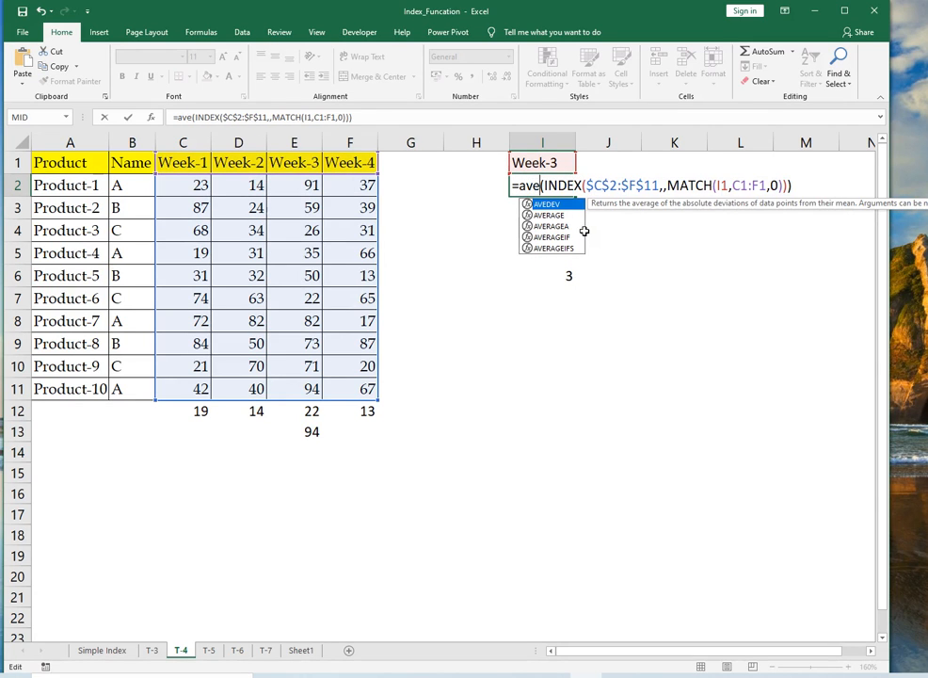
pyautogui.press('Down')
pyautogui.press('Tab')
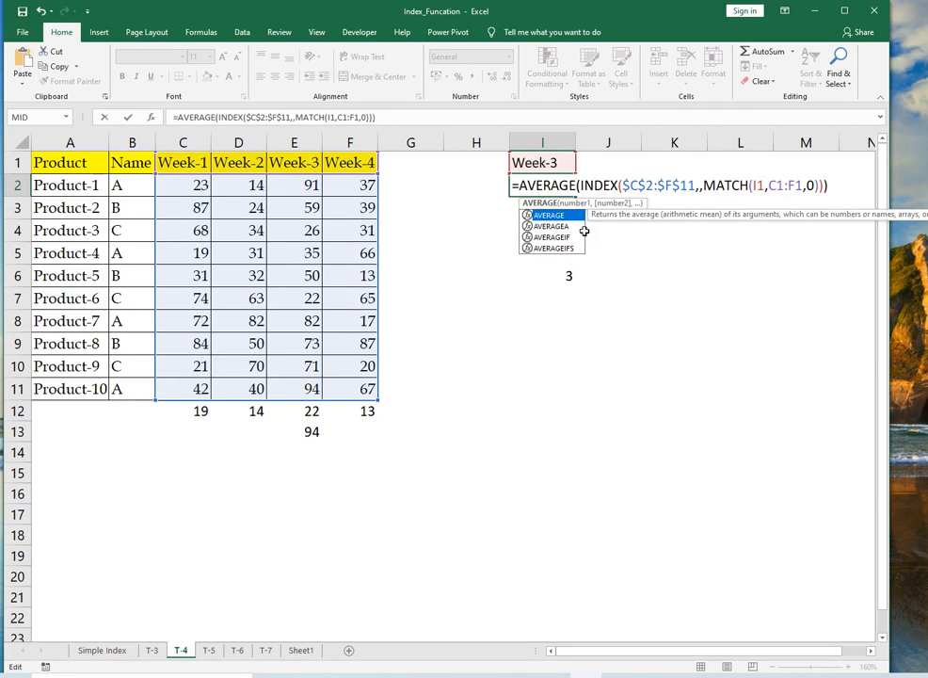
pyautogui.press('End')
pyautogui.press('Return')
pyautogui.press('Up')
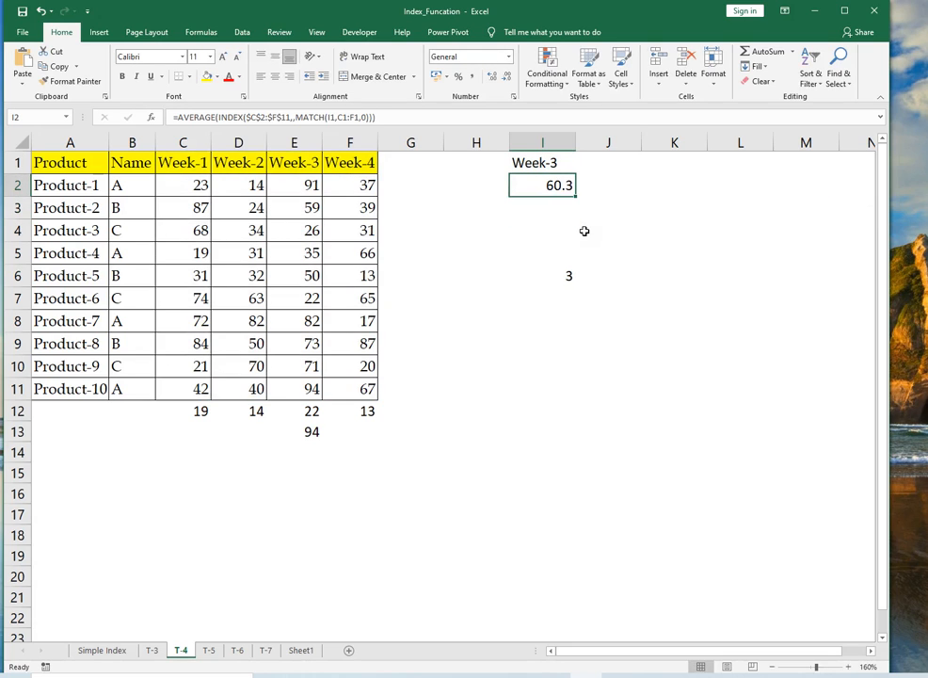
# Step: Enter an AVERAGE formula for E2:E11 in E14 to cross-check the Week-3 average
pyautogui.click(326, 441)
pyautogui.press('Left')
pyautogui.write('=ma')
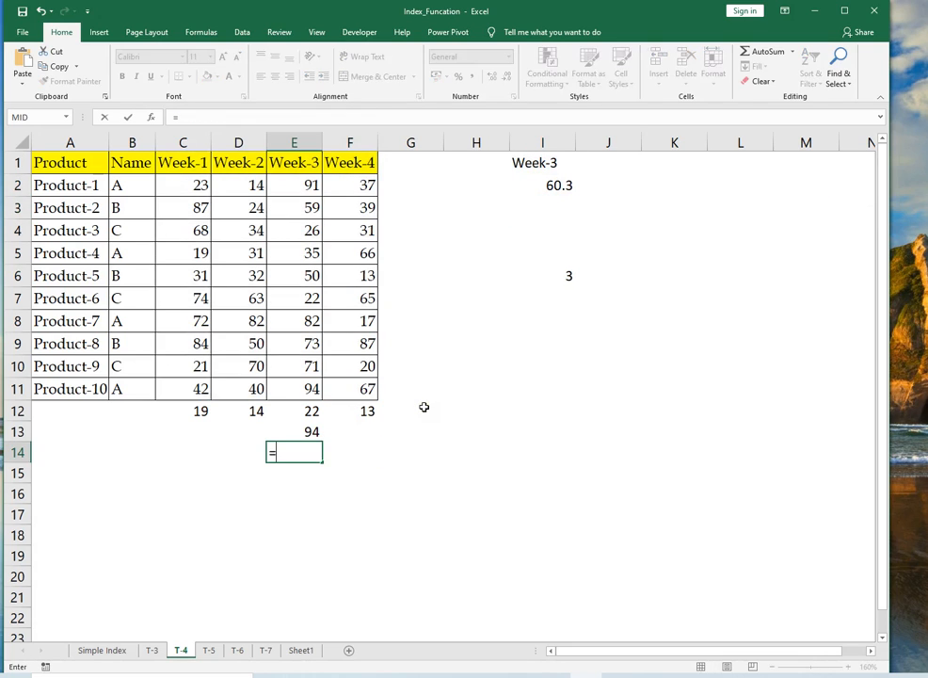
pyautogui.press('BackSpace')
pyautogui.press('BackSpace')
pyautogui.write('av')
pyautogui.press('Down')
pyautogui.press('Tab')
pyautogui.press('Up')
pyautogui.press('Up')
pyautogui.press('Up')
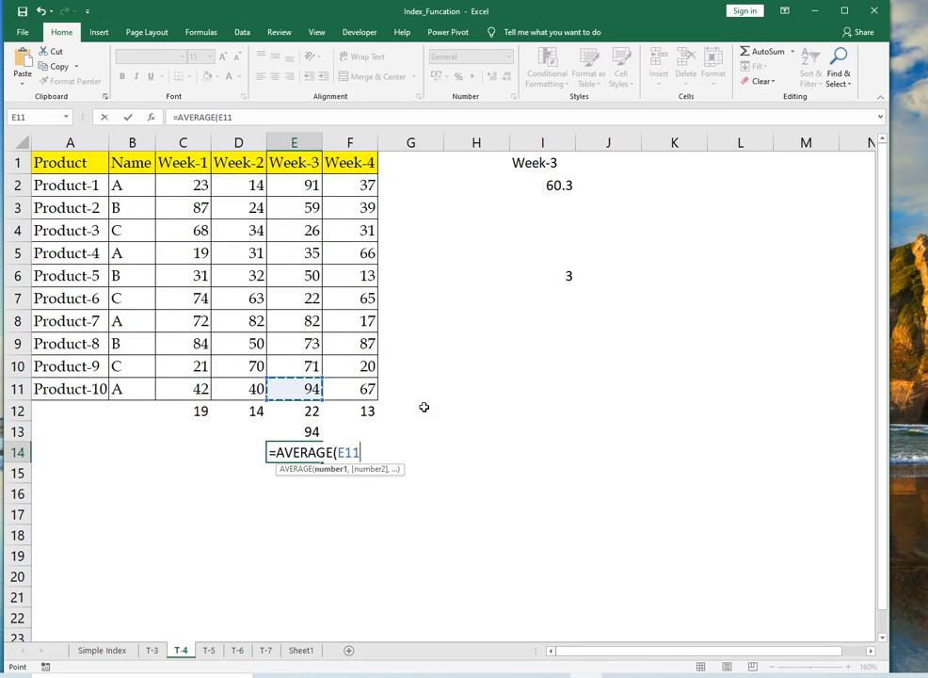
pyautogui.hotkey('shift', 'Up')
pyautogui.hotkey('shift', 'Up')
pyautogui.hotkey('shift', 'Up')
pyautogui.hotkey('shift', 'Up')
pyautogui.hotkey('shift', 'Up')
pyautogui.hotkey('shift', 'Up')
pyautogui.hotkey('shift', 'Up')
pyautogui.hotkey('shift', 'Up')
pyautogui.hotkey('shift', 'Up')
pyautogui.press('Return')
pyautogui.press('Up')
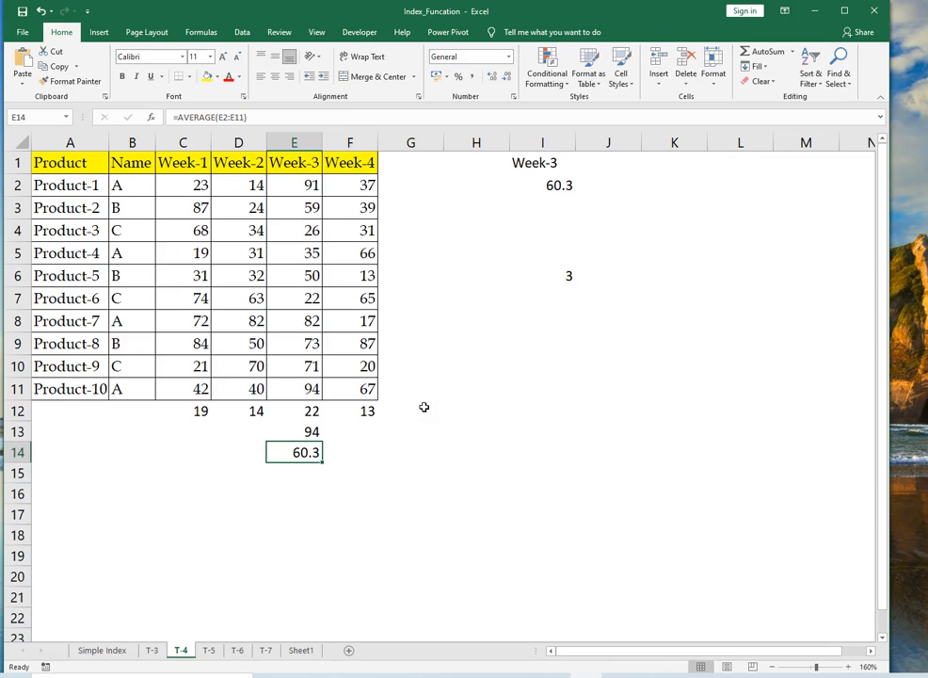
# Step: Compare the Week-3 check formulas in E12:E14 with the AVERAGE formula result in I2
pyautogui.press('Up')
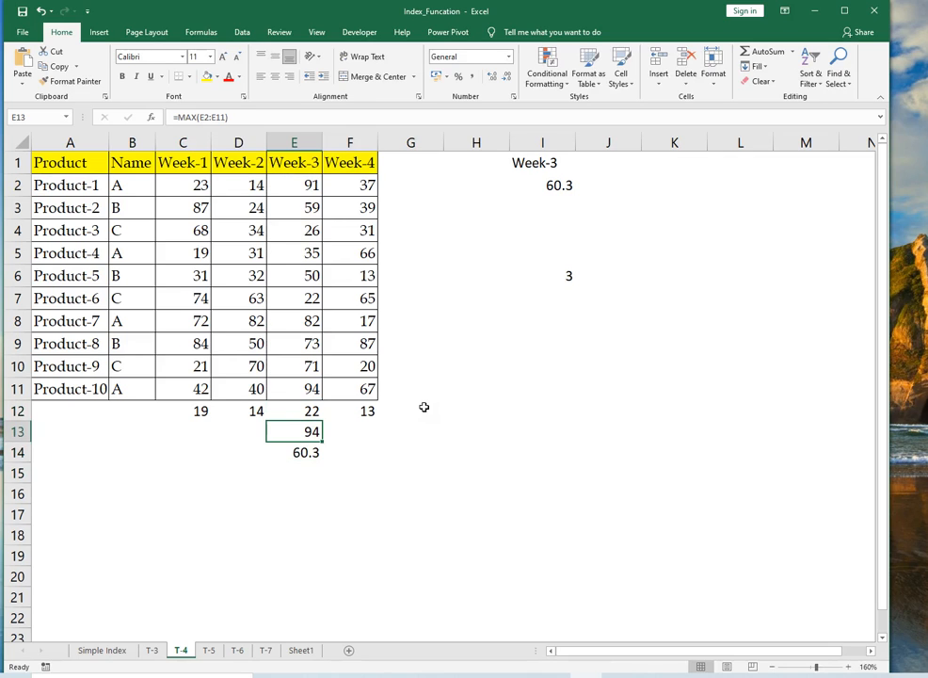
pyautogui.press('Up')
pyautogui.hotkey('shift', 'Down')
pyautogui.hotkey('shift', 'Down')
pyautogui.press('Up')
pyautogui.press('Up')
pyautogui.press('Up')
pyautogui.press('Up')
pyautogui.press('Up')
pyautogui.press('Up')
pyautogui.press('Up')
pyautogui.press('Up')
pyautogui.press('Up')
pyautogui.press('Up')
pyautogui.press('Up')
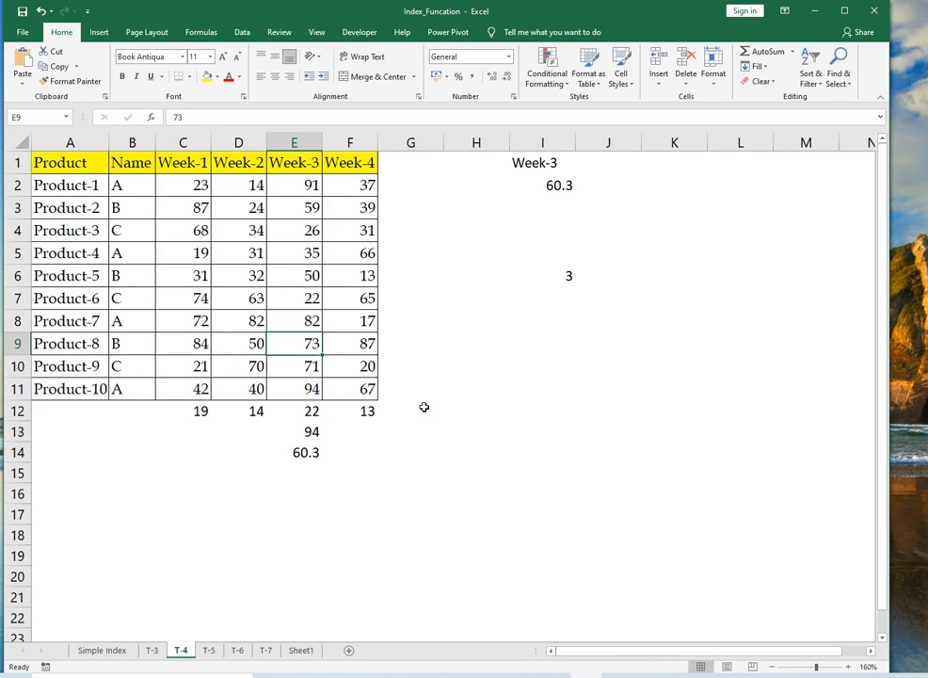
pyautogui.press('Right')
pyautogui.press('Right')
pyautogui.press('Right')
pyautogui.press('Right')
pyautogui.press('Down')
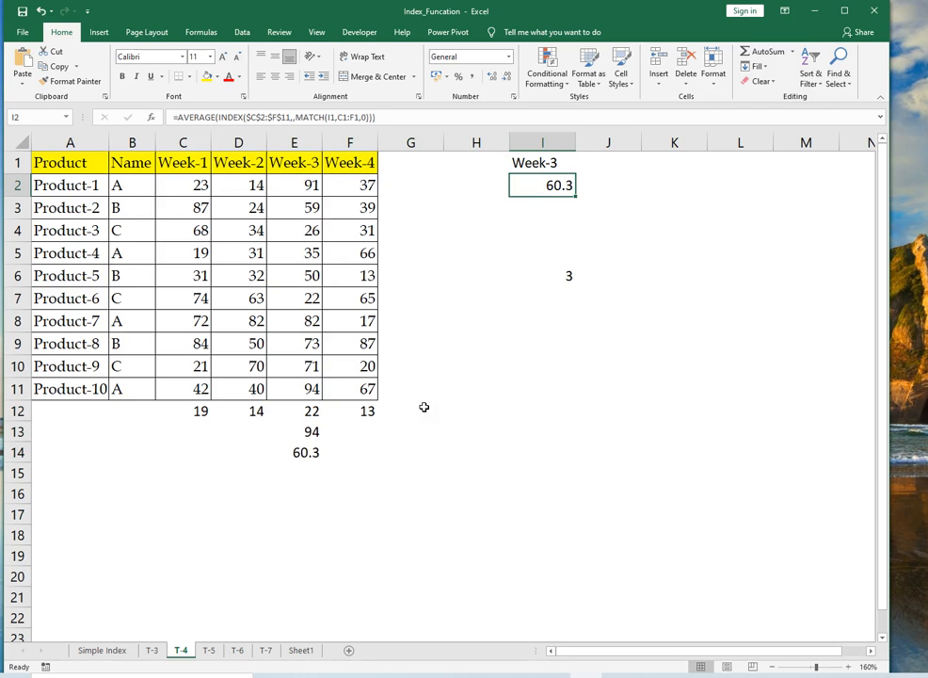
# Step: Hide sheets T-3 and T-4 together and open the Simple Index sheet with the topic list
pyautogui.click(151, 650)
pyautogui.keyDown('ctrl'); pyautogui.click(175, 649); pyautogui.keyUp('ctrl')
pyautogui.rightClick(175, 650)
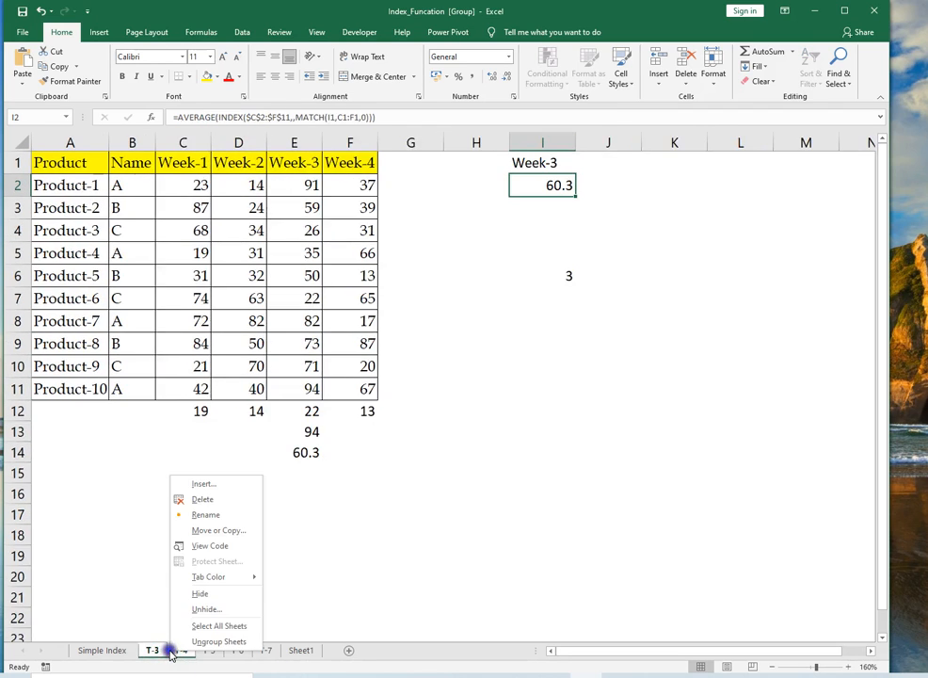
pyautogui.click(218, 609)
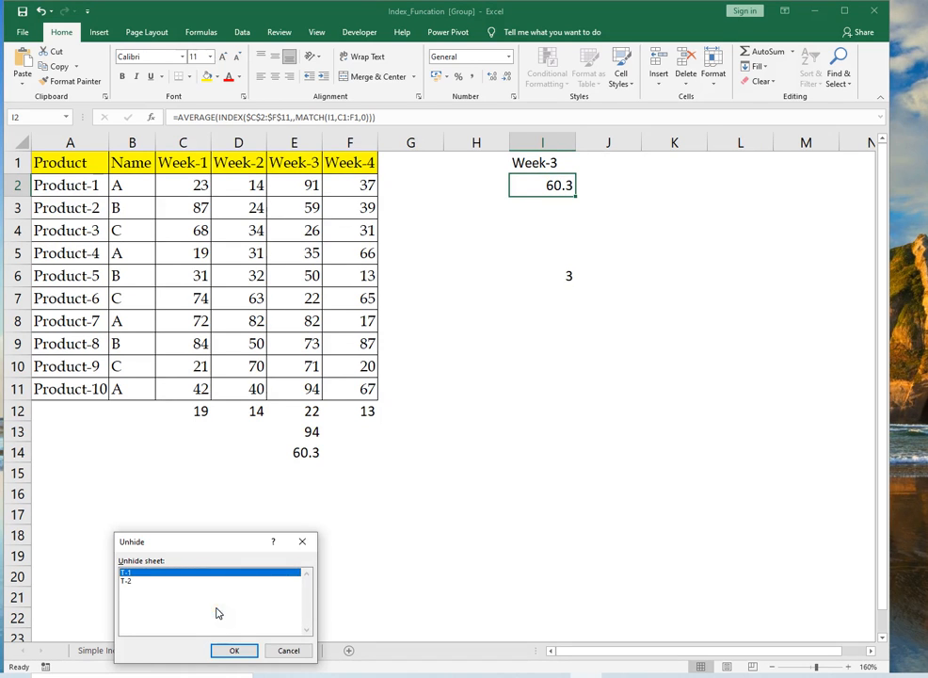
pyautogui.press('Escape')
pyautogui.rightClick(178, 651)
pyautogui.click(218, 594)
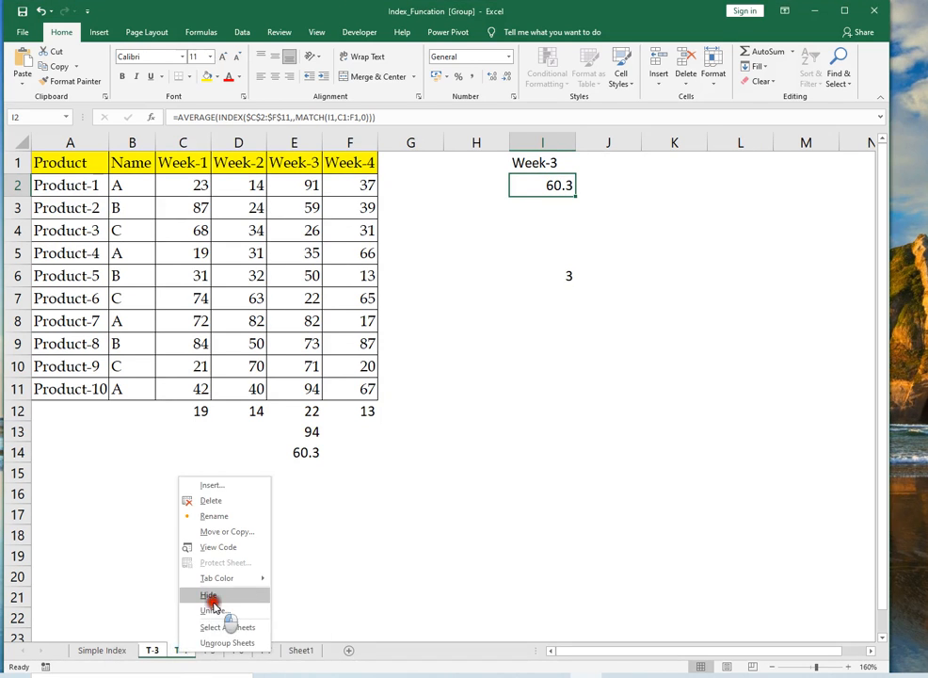
pyautogui.click(102, 650)
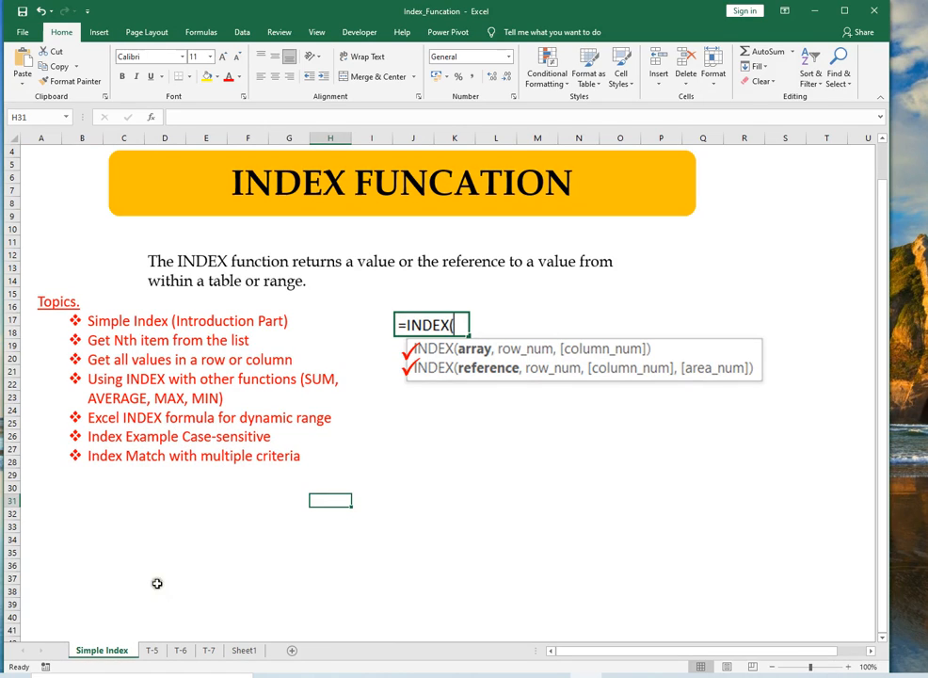
# Step: Open sheet T-5 and copy the Week-1 to Week-4 headers in C1:F1
pyautogui.click(150, 649)
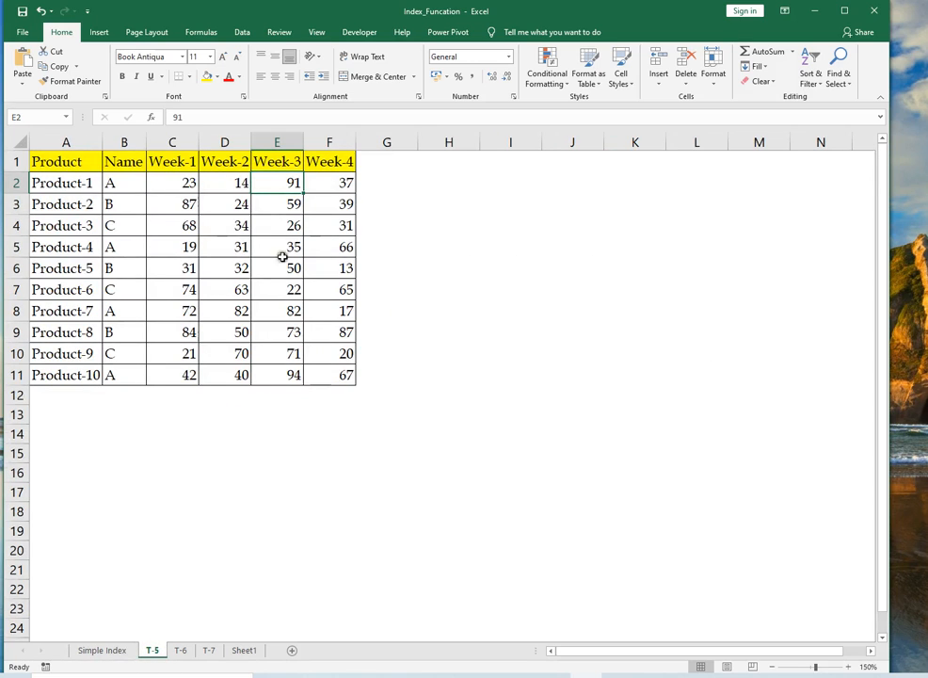
pyautogui.moveTo(172, 162); pyautogui.dragTo(311, 161)
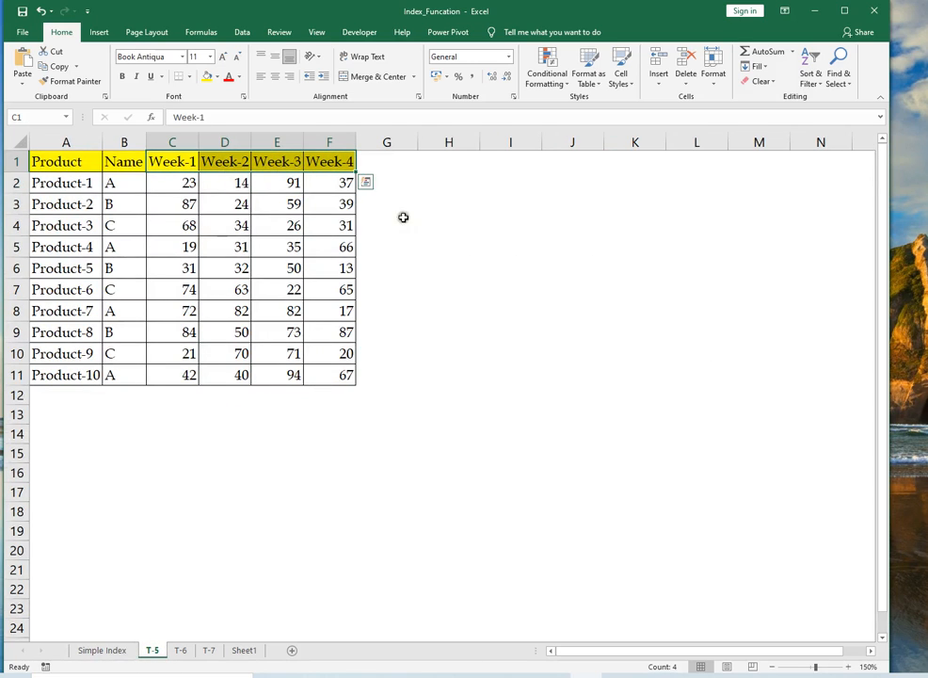
pyautogui.click(366, 182)
pyautogui.click(366, 183)
pyautogui.hotkey('ctrl', 'c')
# Step: Try pasting the copied week headers as plain values starting at I1, and undo the paste
pyautogui.click(498, 178)
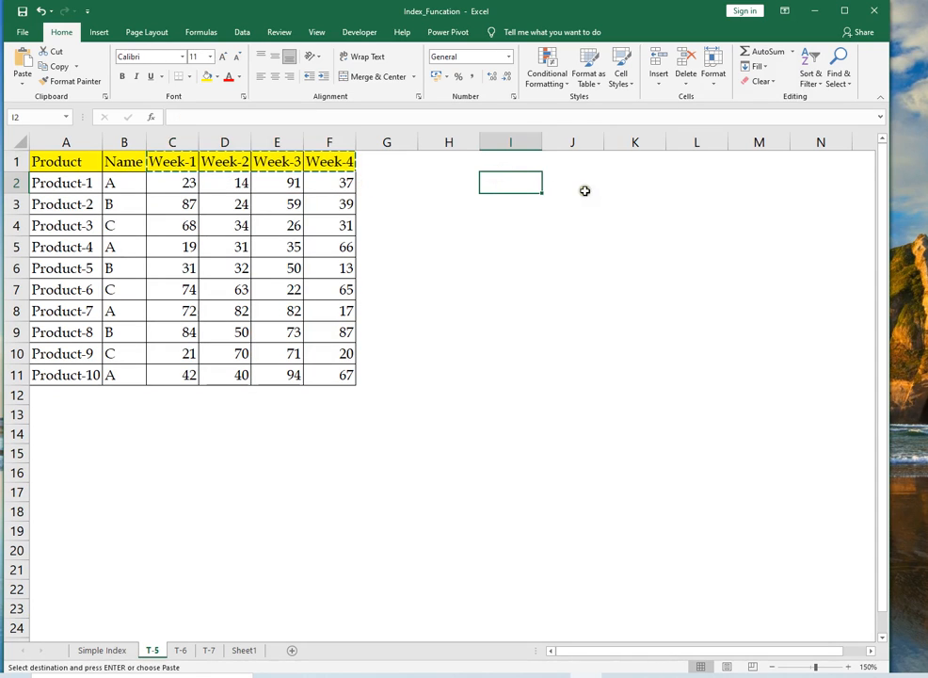
pyautogui.press('Up')
pyautogui.hotkey('ctrl', 'alt', 'v')
pyautogui.press('v')
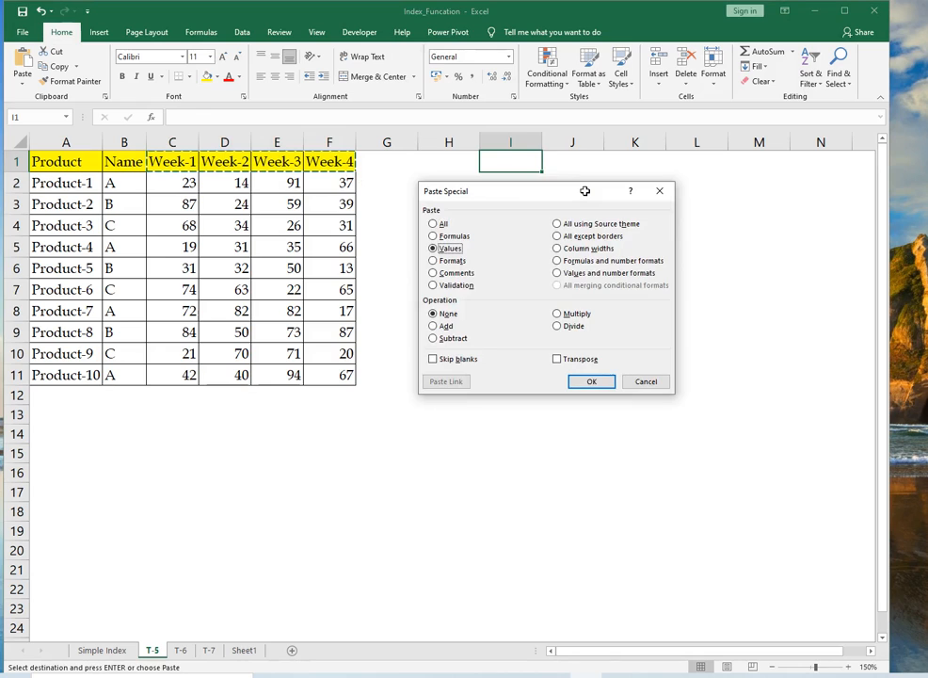
pyautogui.press('Return')
pyautogui.hotkey('ctrl', 'z')
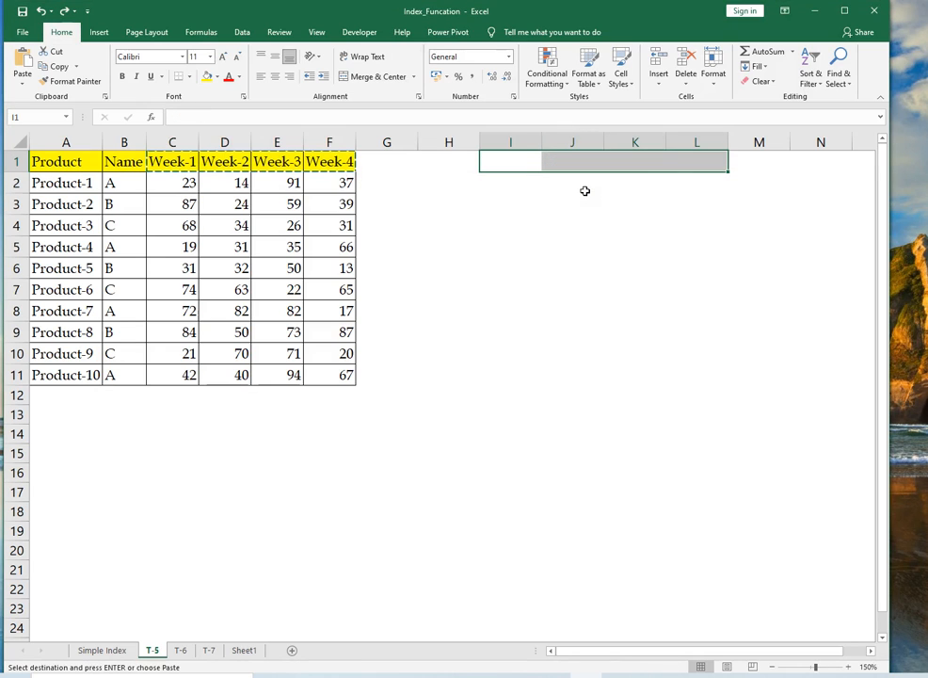
# Step: Try pasting the week headers transposed onto the I1:L1 selection, and remove the pasted block
pyautogui.hotkey('ctrl', 'alt', 'v')
pyautogui.press('e')
pyautogui.press('Return')
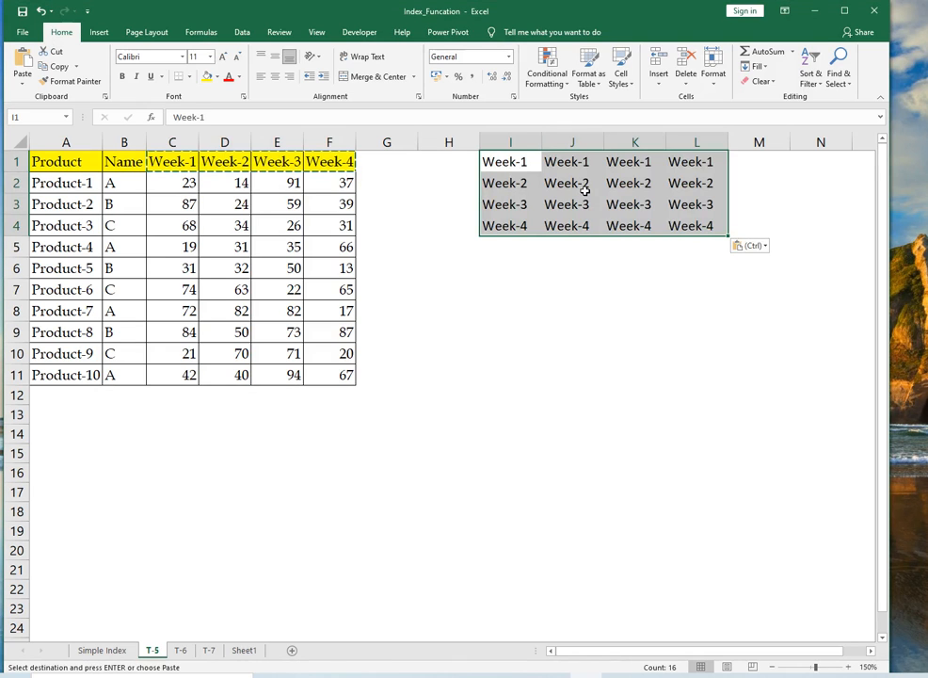
pyautogui.press('Delete')
# Step: Paste the copied week headers as transposed values into I1:I4 and end the copy mode
pyautogui.press('Left')
pyautogui.press('Right')
pyautogui.hotkey('shift', 'Down')
pyautogui.hotkey('shift', 'Down')
pyautogui.hotkey('shift', 'Down')
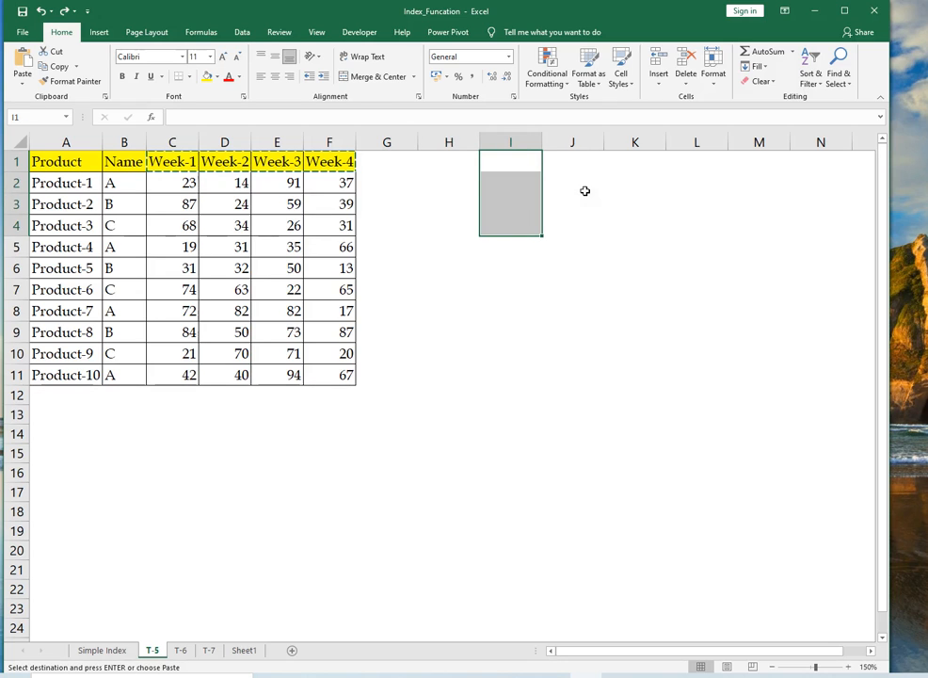
pyautogui.hotkey('ctrl', 'alt', 'v')
pyautogui.press('v')
pyautogui.press('e')
pyautogui.press('Return')
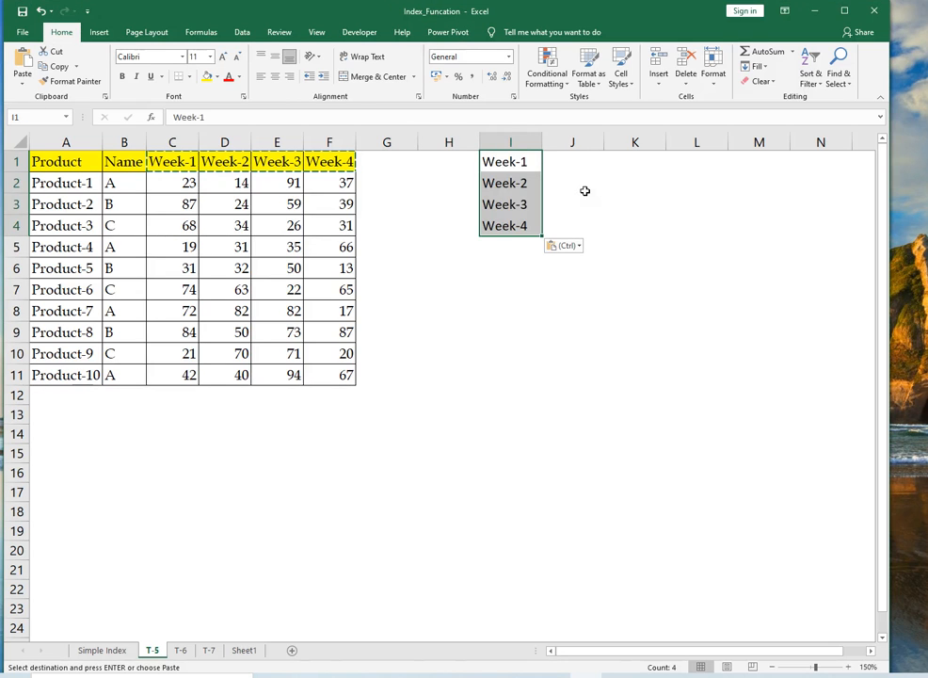
pyautogui.hotkey('shift', 'Up')
pyautogui.hotkey('shift', 'Up')
pyautogui.hotkey('shift', 'Up')
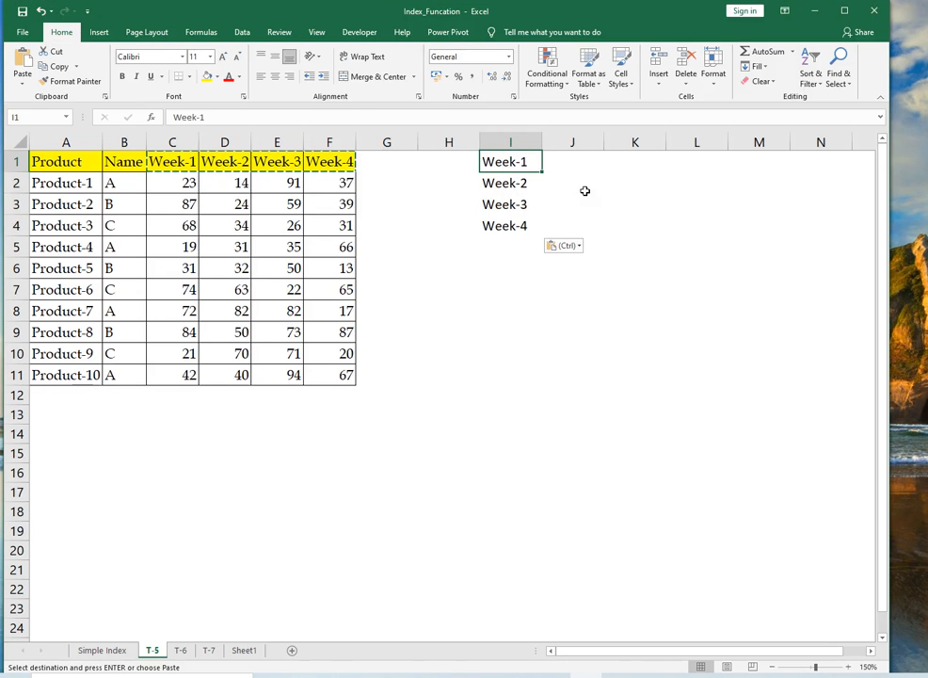
pyautogui.press('Escape')
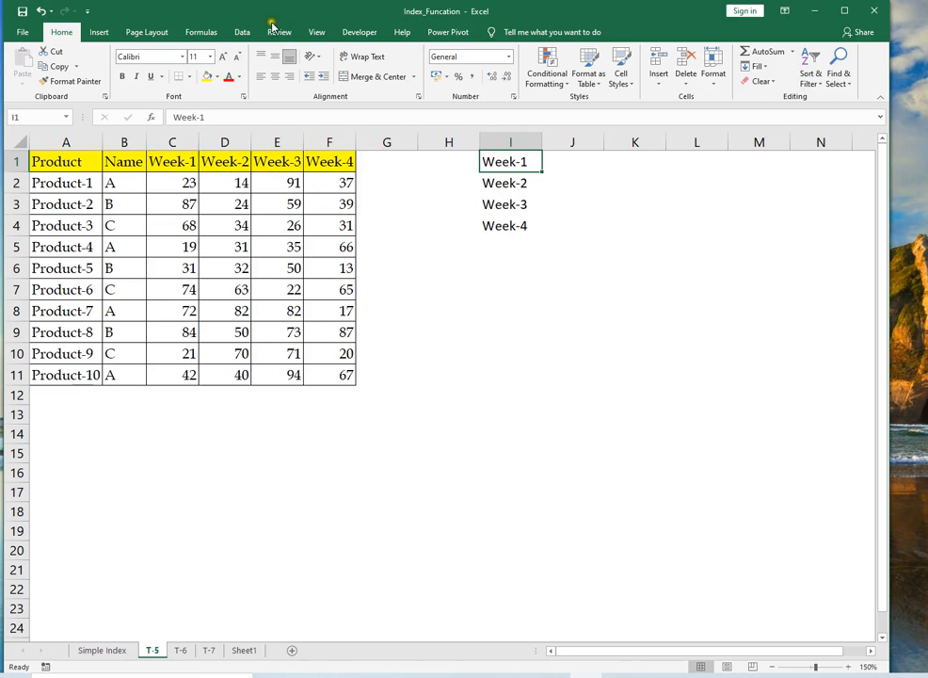
# Step: Add list data validation to K1 using the week names in I1:I4 as the source
pyautogui.click(356, 32)
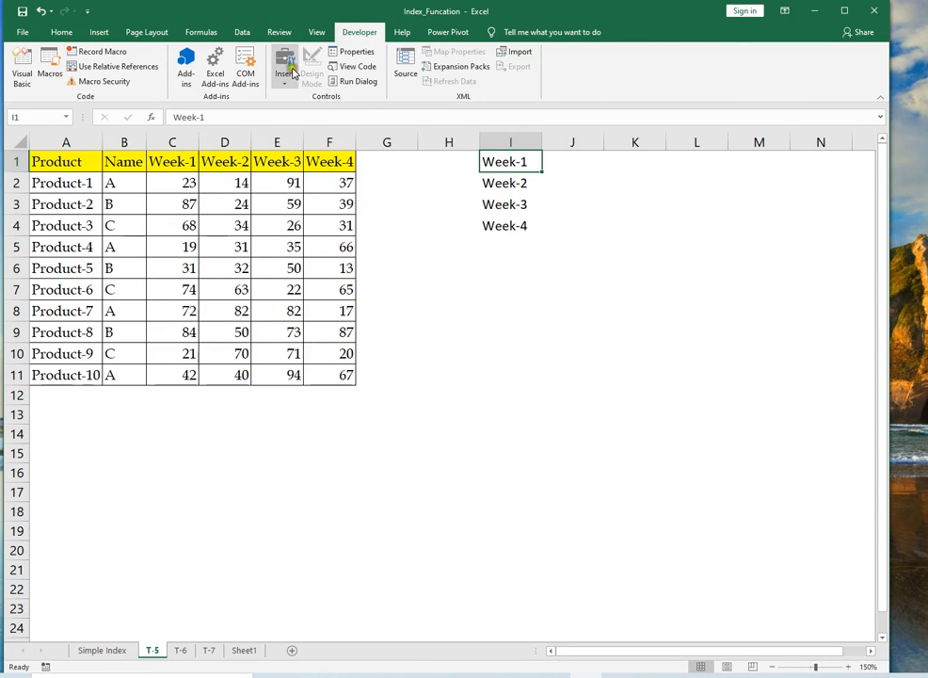
pyautogui.click(279, 32)
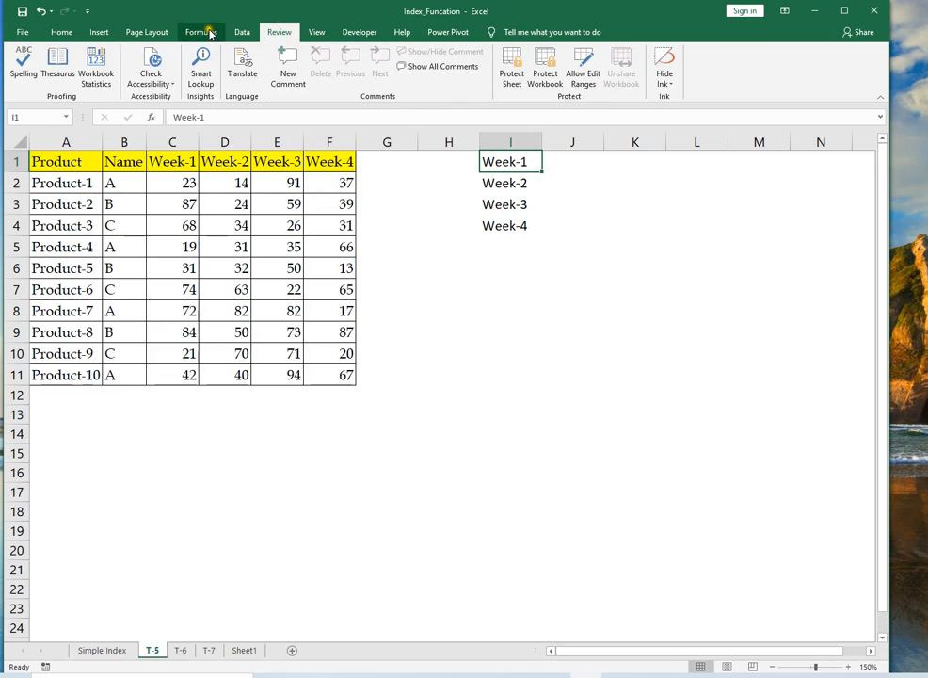
pyautogui.click(239, 32)
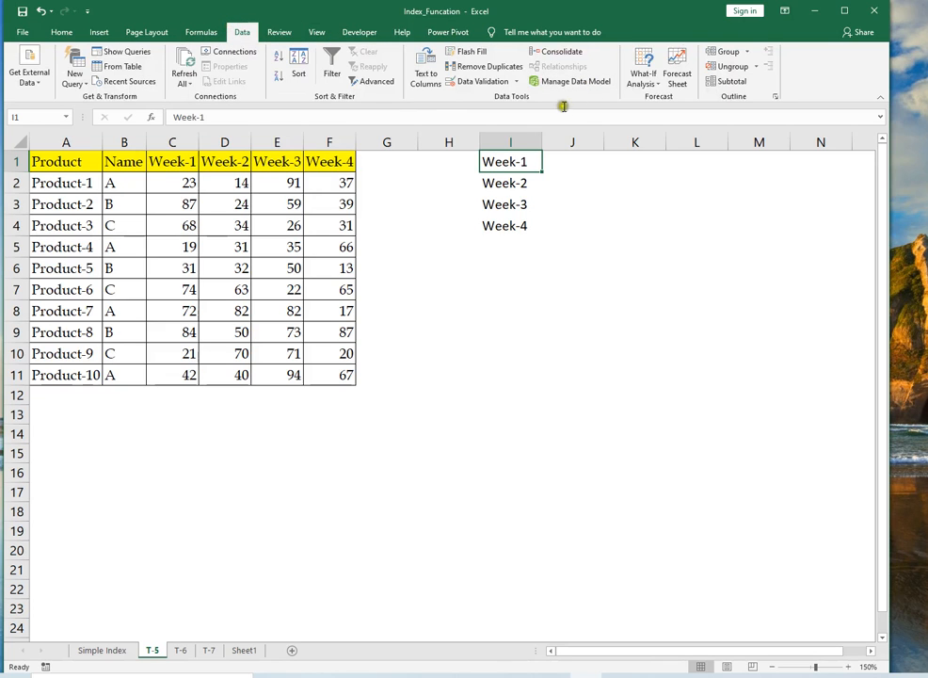
pyautogui.click(632, 178)
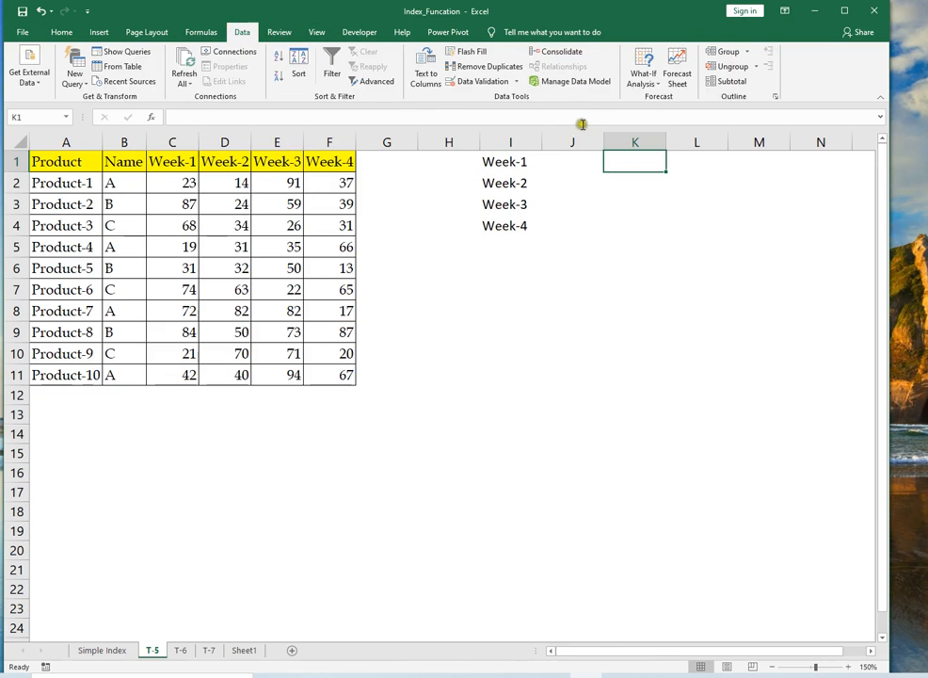
pyautogui.click(485, 82)
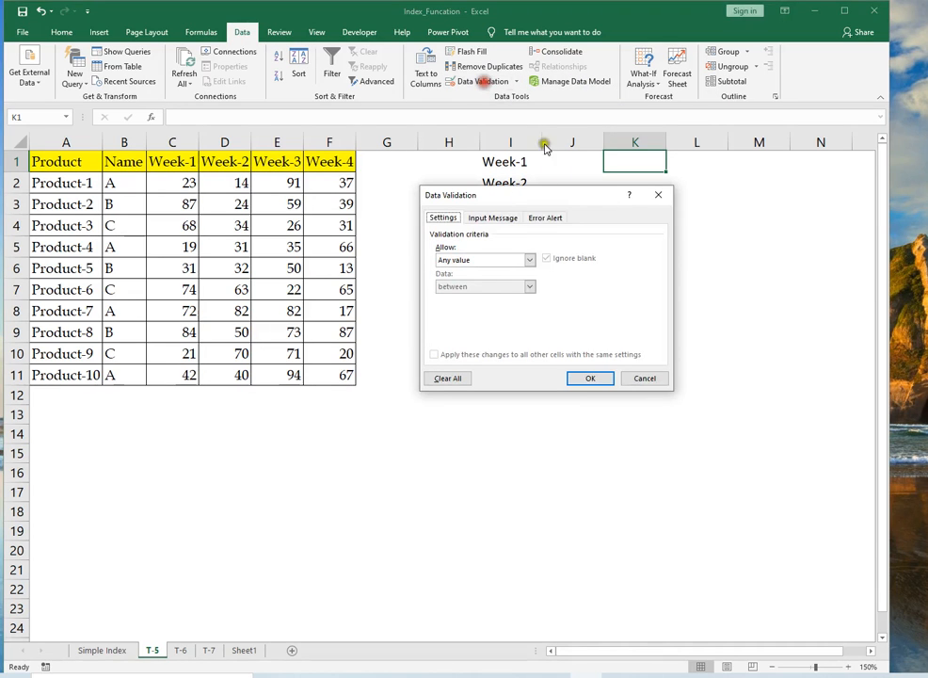
pyautogui.click(508, 259)
pyautogui.click(450, 298)
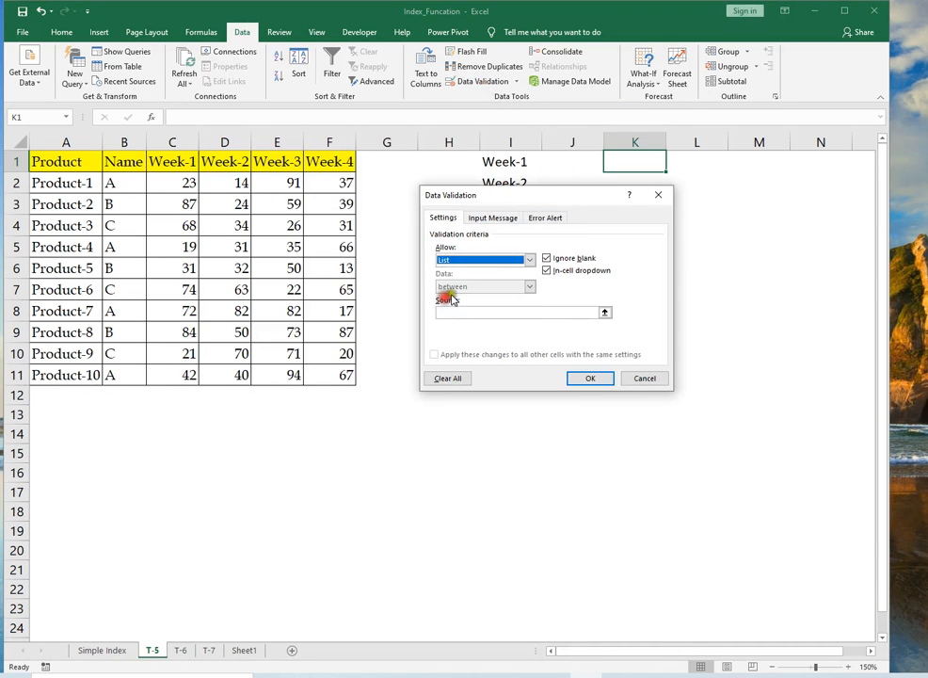
pyautogui.click(467, 316)
pyautogui.moveTo(504, 194); pyautogui.dragTo(293, 201)
pyautogui.moveTo(500, 165); pyautogui.dragTo(501, 227)
pyautogui.click(379, 385)
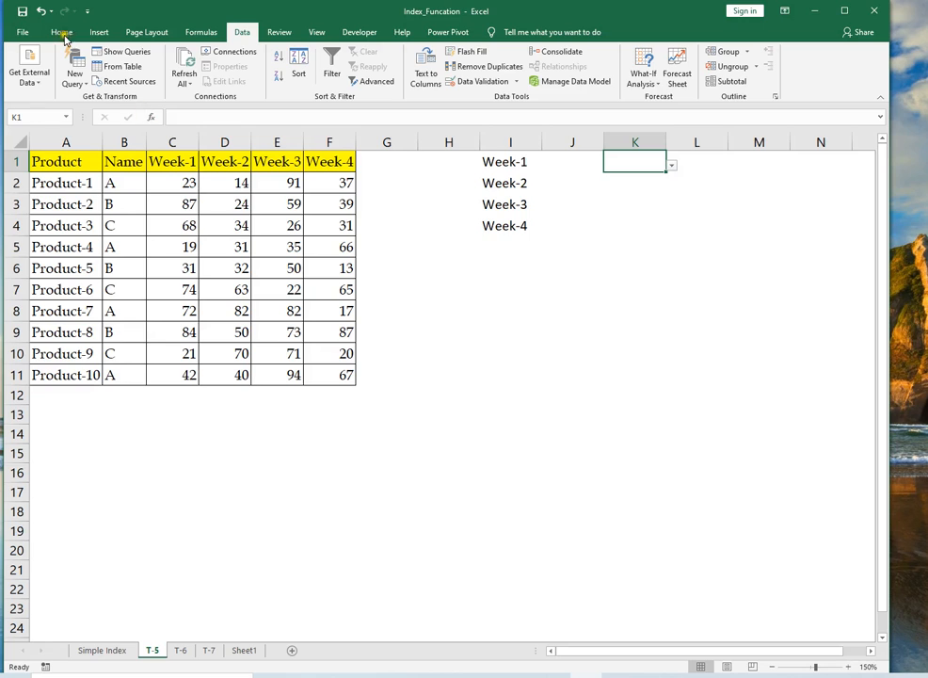
# Step: Fill K1 with yellow and choose Week-3 from its drop-down list
pyautogui.click(61, 32)
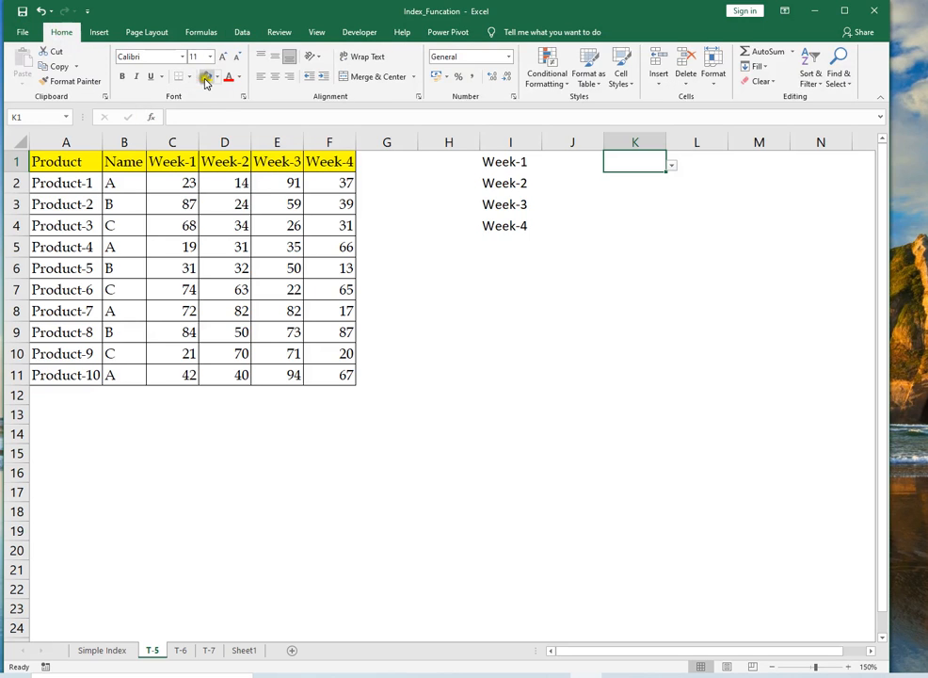
pyautogui.click(206, 79)
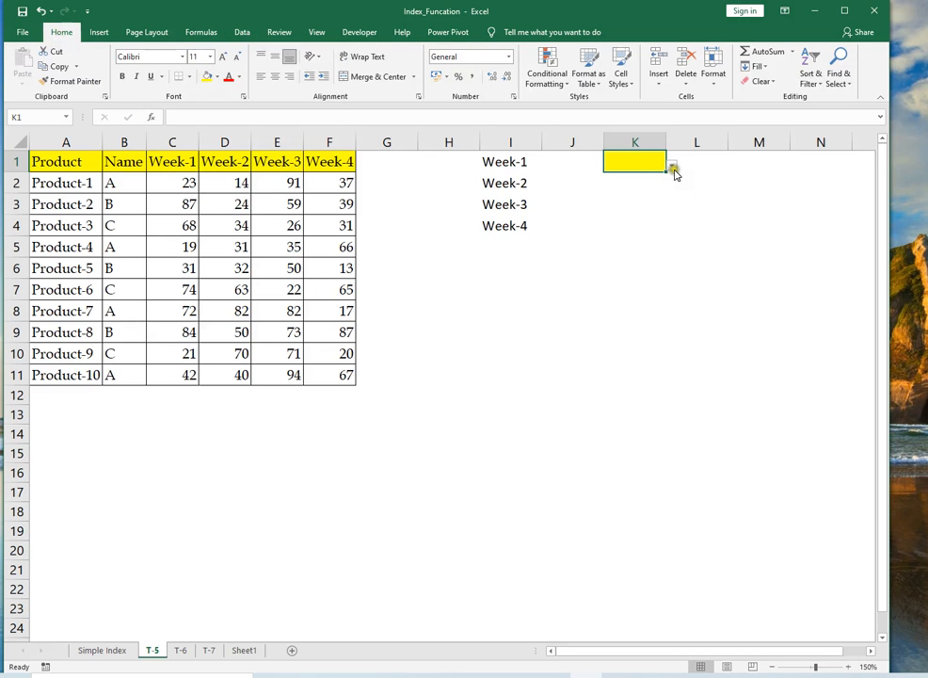
pyautogui.click(673, 169)
pyautogui.click(641, 204)
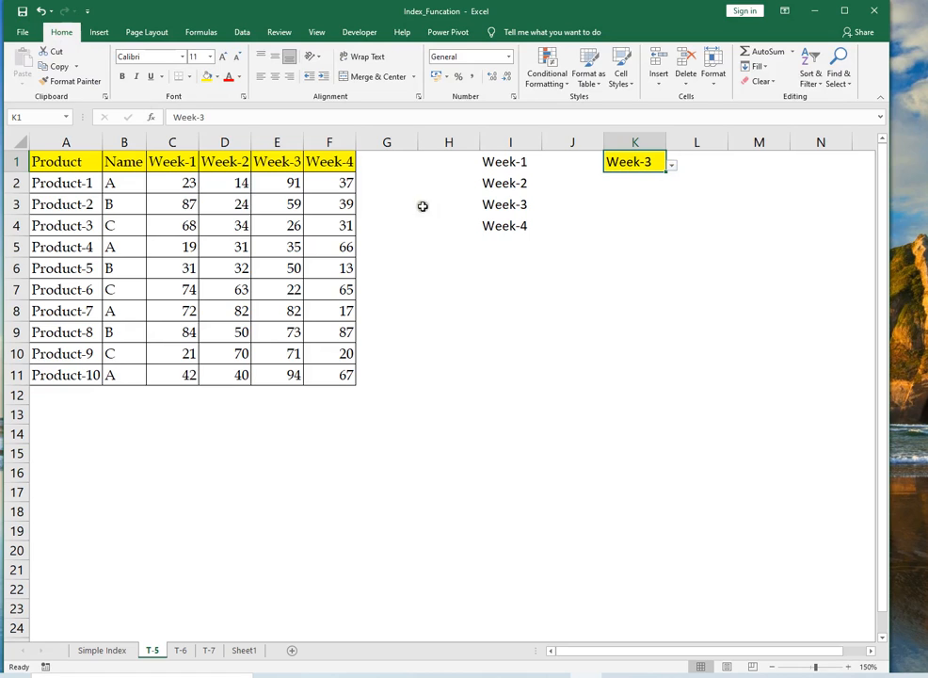
# Step: Add list data validation to J2 using the product names in A2:A11 as the source
pyautogui.click(588, 188)
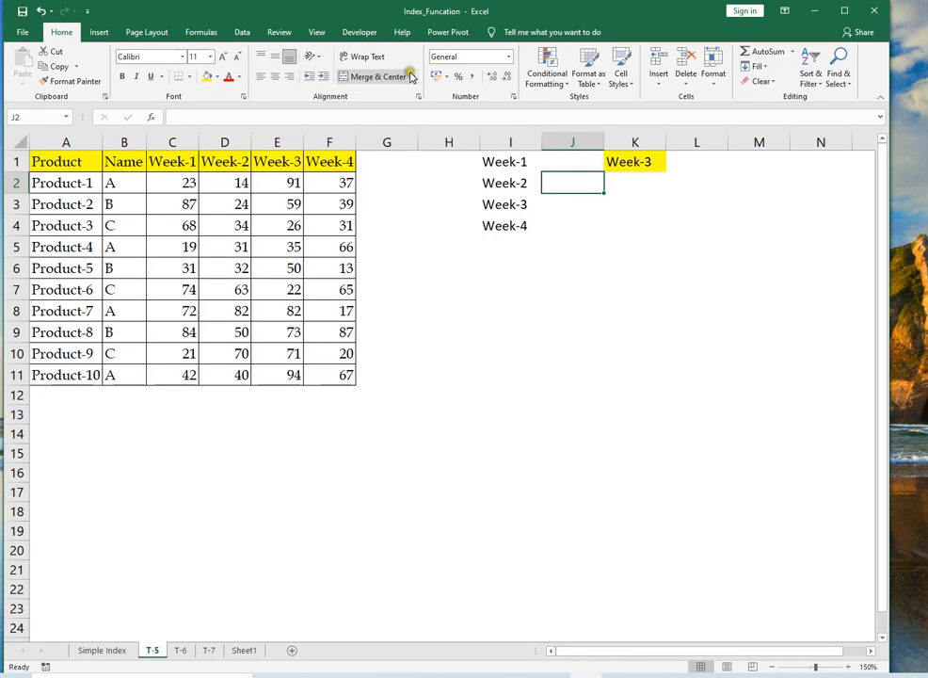
pyautogui.click(200, 33)
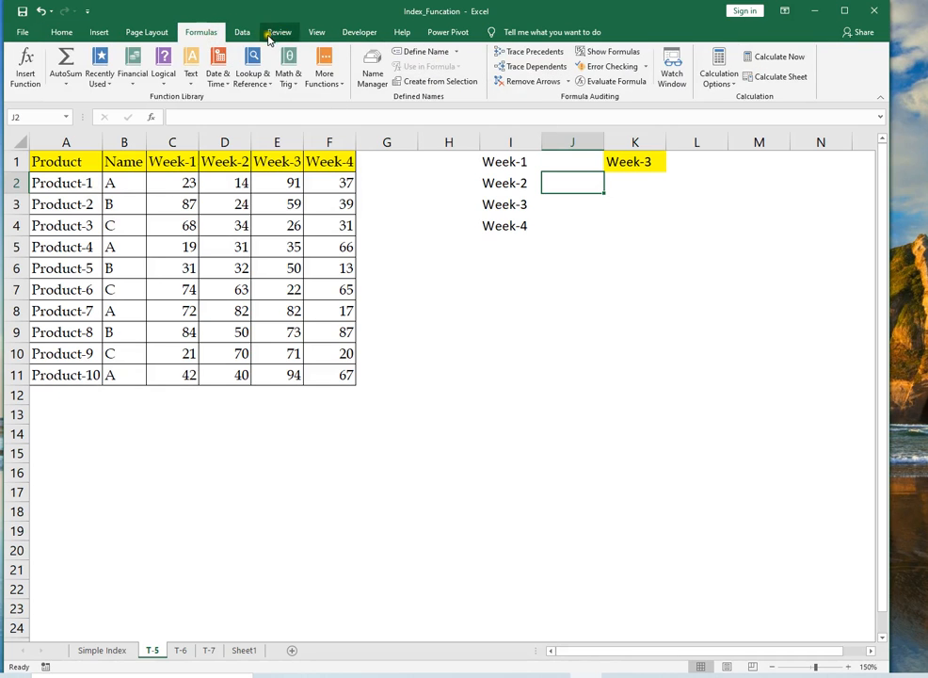
pyautogui.click(242, 32)
pyautogui.click(482, 81)
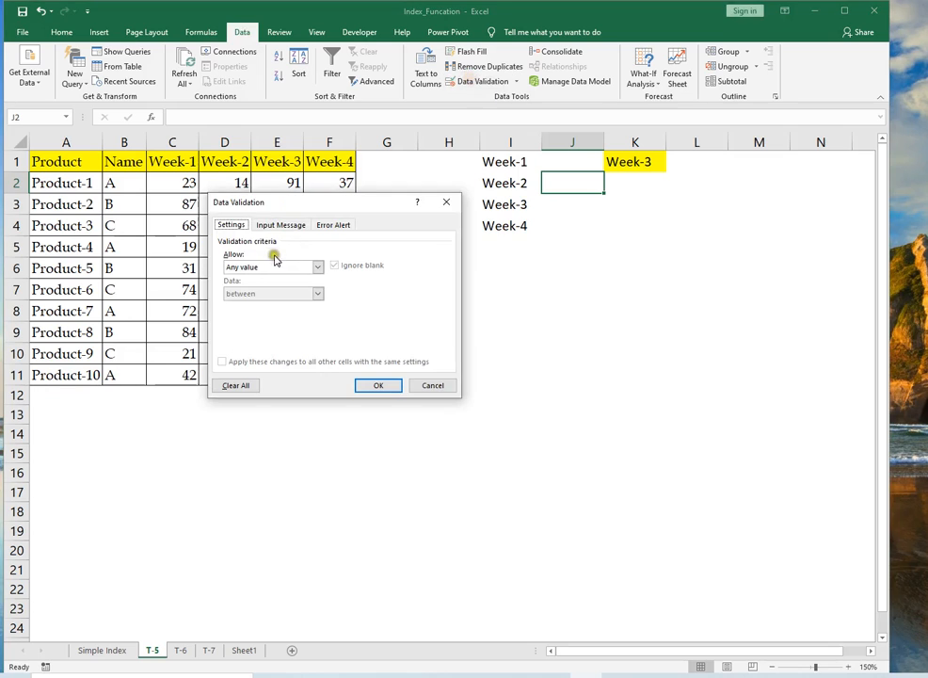
pyautogui.click(274, 267)
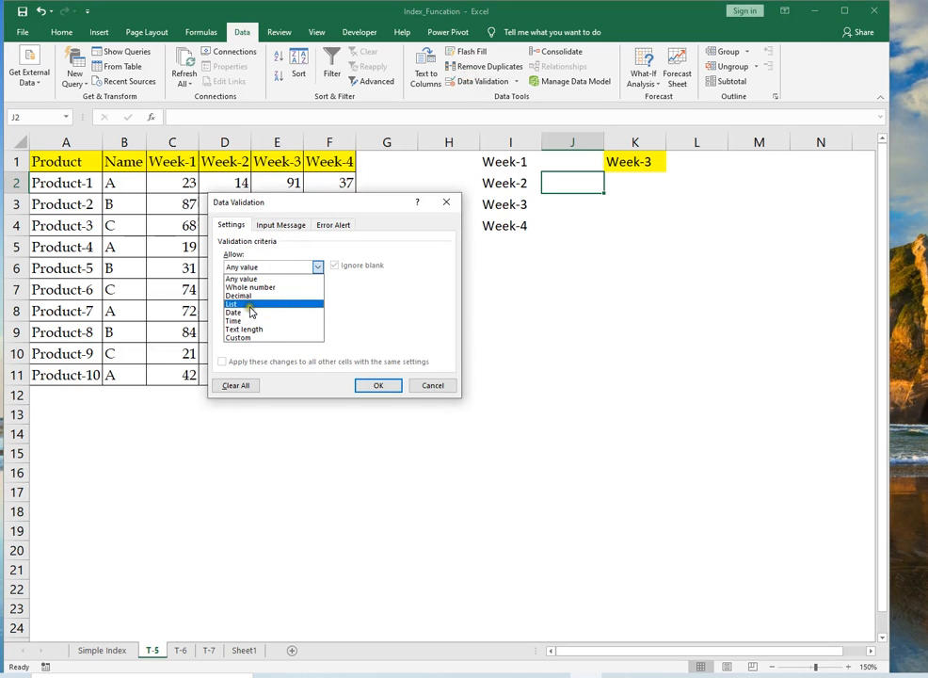
pyautogui.click(250, 306)
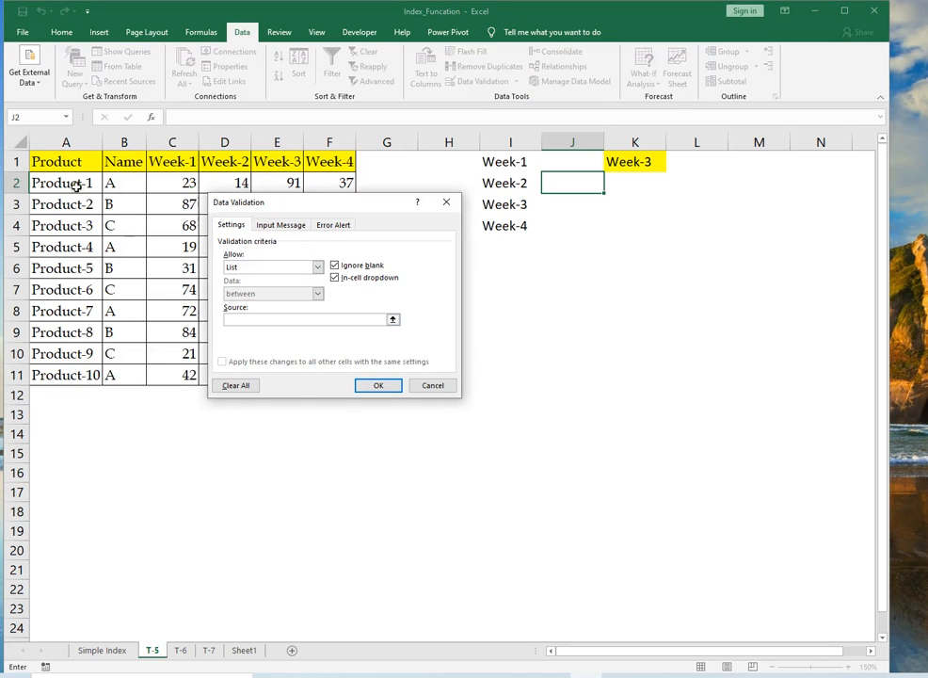
pyautogui.moveTo(77, 185); pyautogui.dragTo(75, 371)
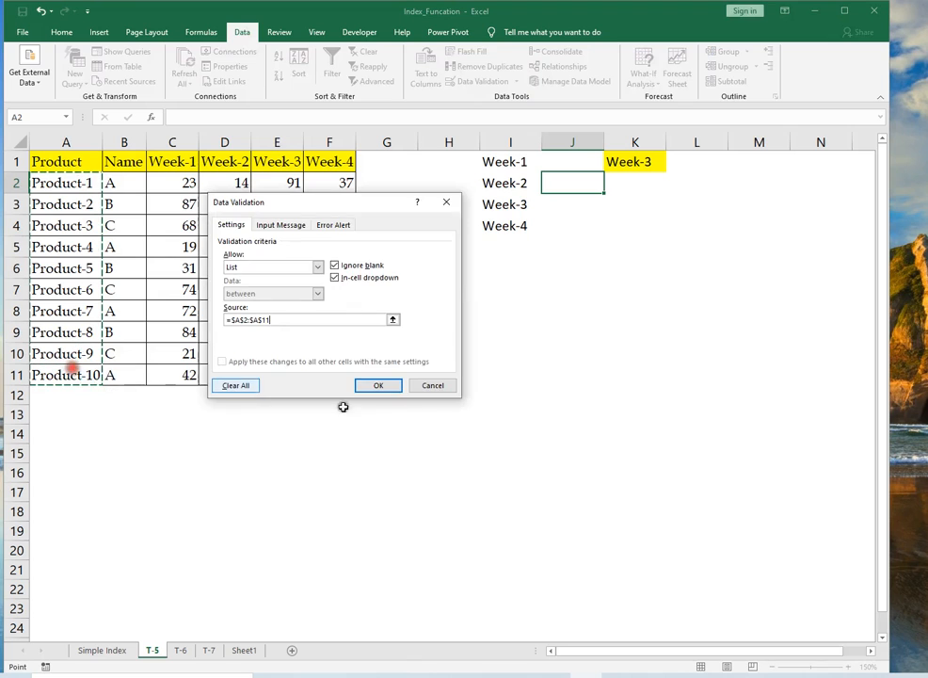
pyautogui.click(377, 388)
# Step: Fill J2 with yellow and choose Product-6 from its drop-down list
pyautogui.click(62, 32)
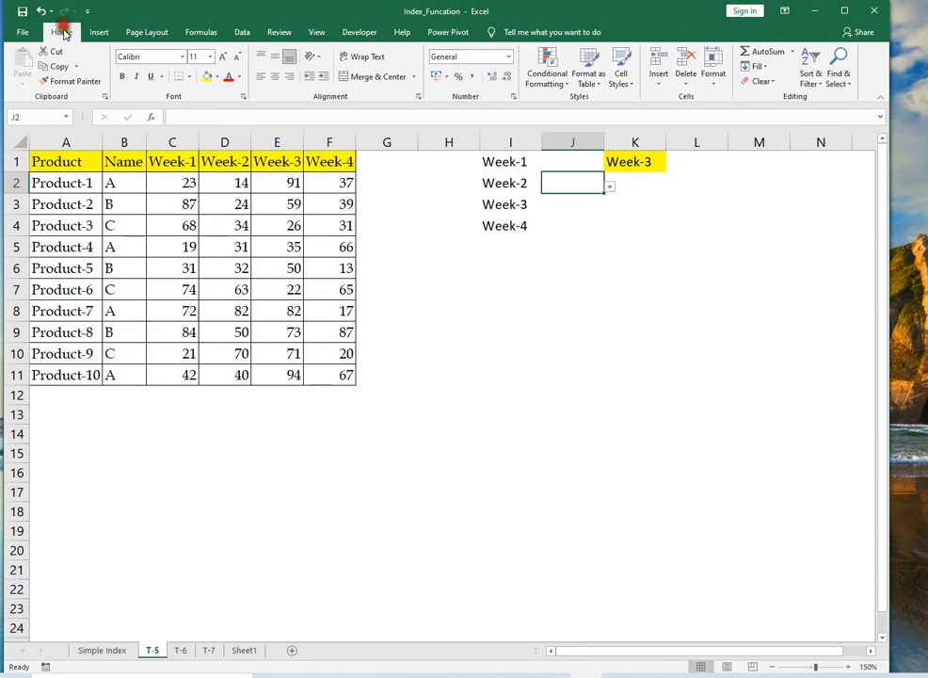
pyautogui.click(215, 77)
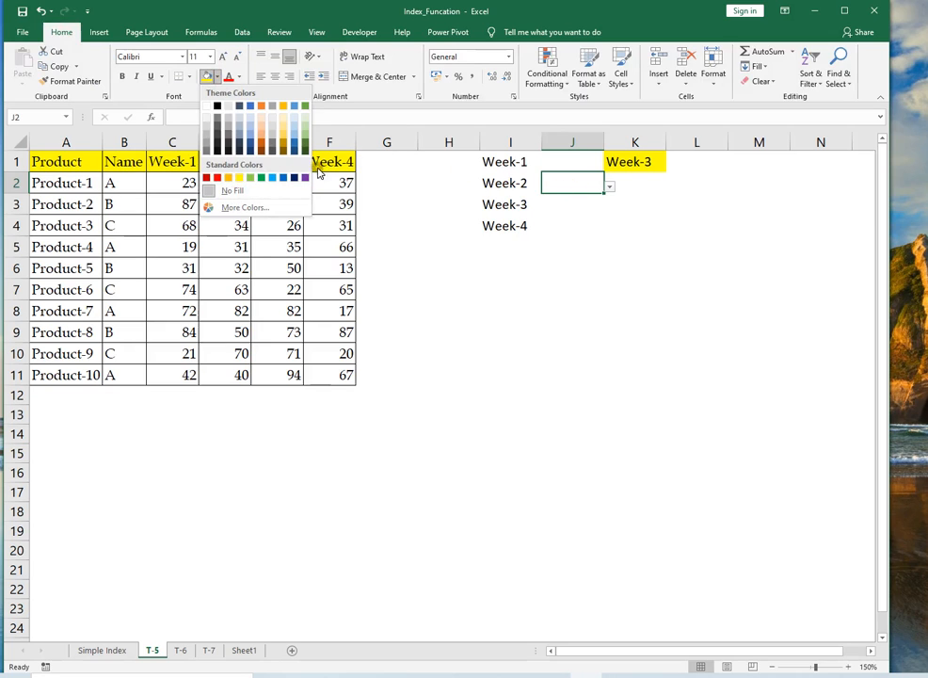
pyautogui.click(240, 178)
pyautogui.click(610, 188)
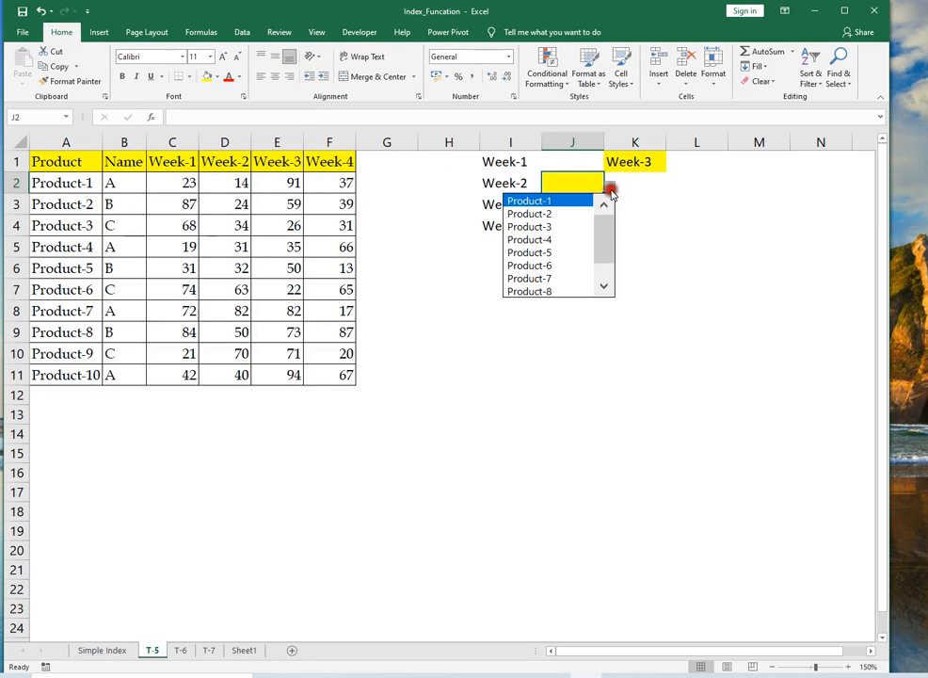
pyautogui.click(580, 264)
pyautogui.click(659, 185)
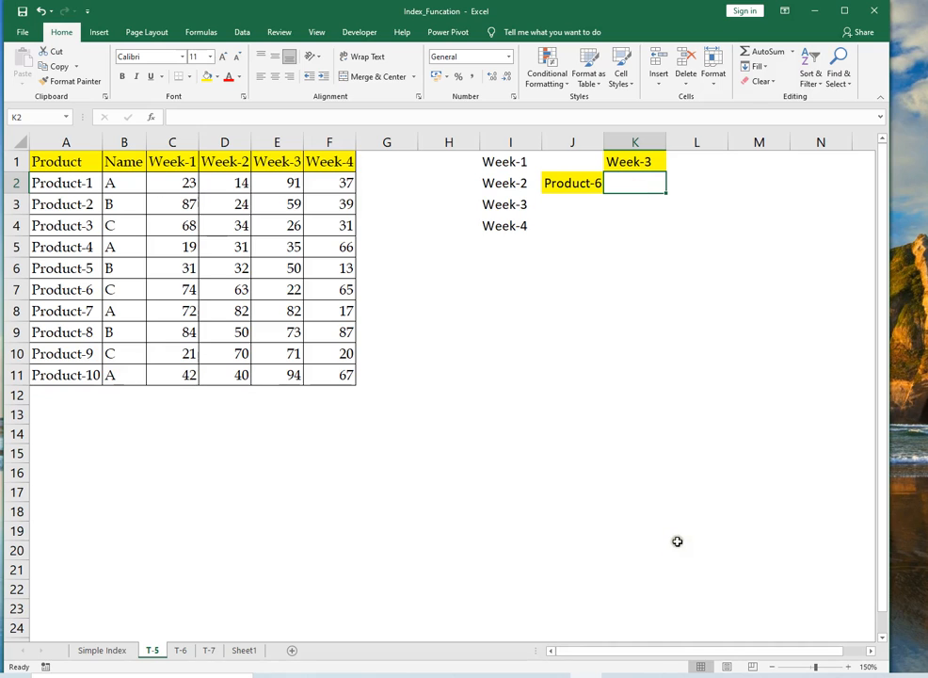
pyautogui.write('=ma')
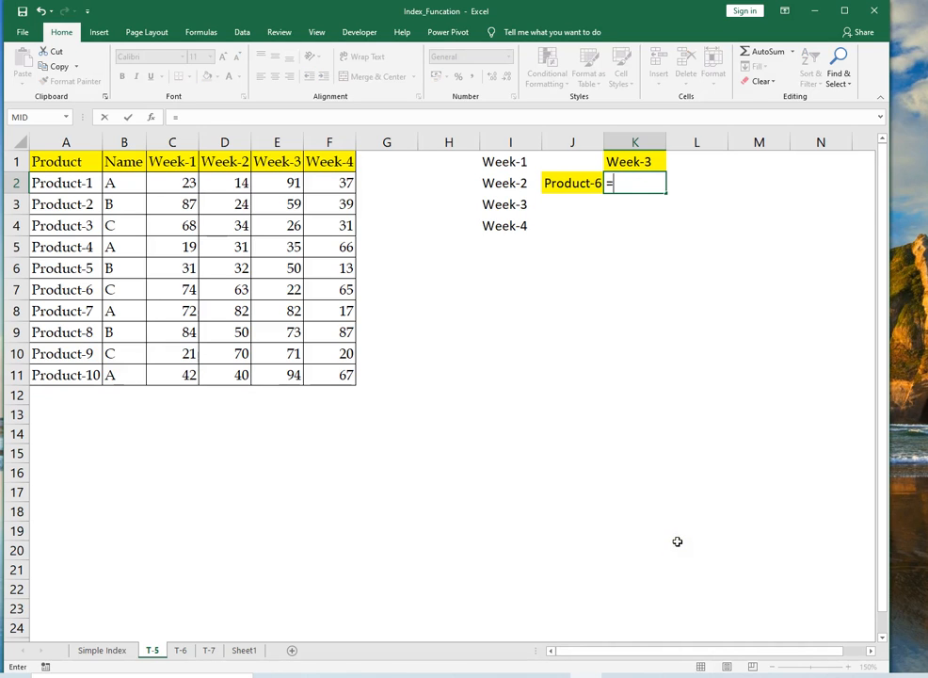
pyautogui.press('BackSpace')
pyautogui.press('BackSpace')
pyautogui.write('in')
pyautogui.press('Tab')
pyautogui.press('Left')
pyautogui.press('Left')
pyautogui.press('Left')
pyautogui.press('Left')
pyautogui.press('Left')
pyautogui.press('Left')
pyautogui.press('Left')
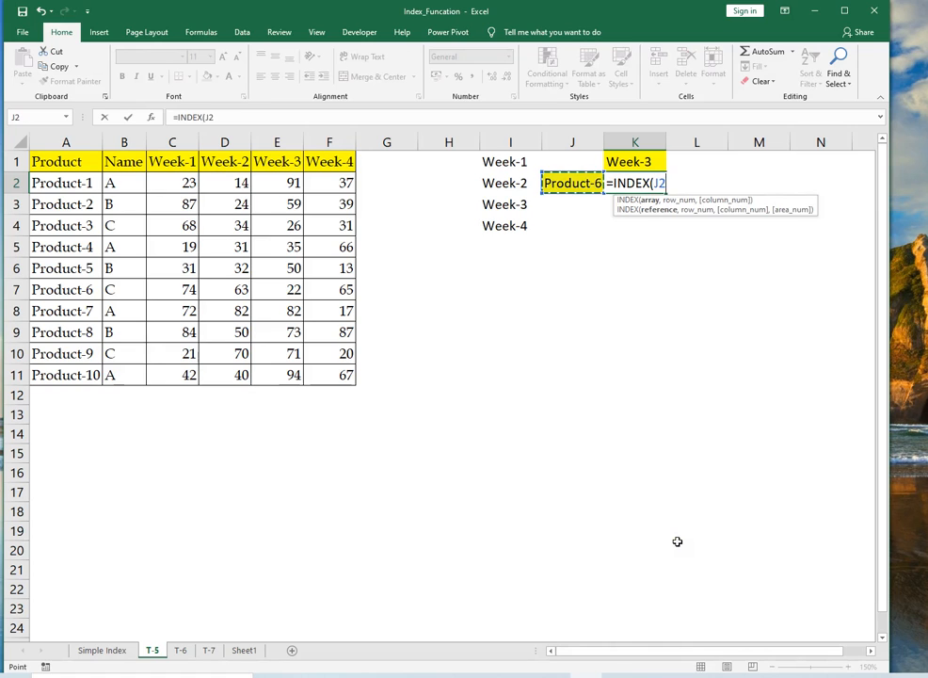
pyautogui.press('Left')
pyautogui.hotkey('ctrl', 'shift', 'Down')
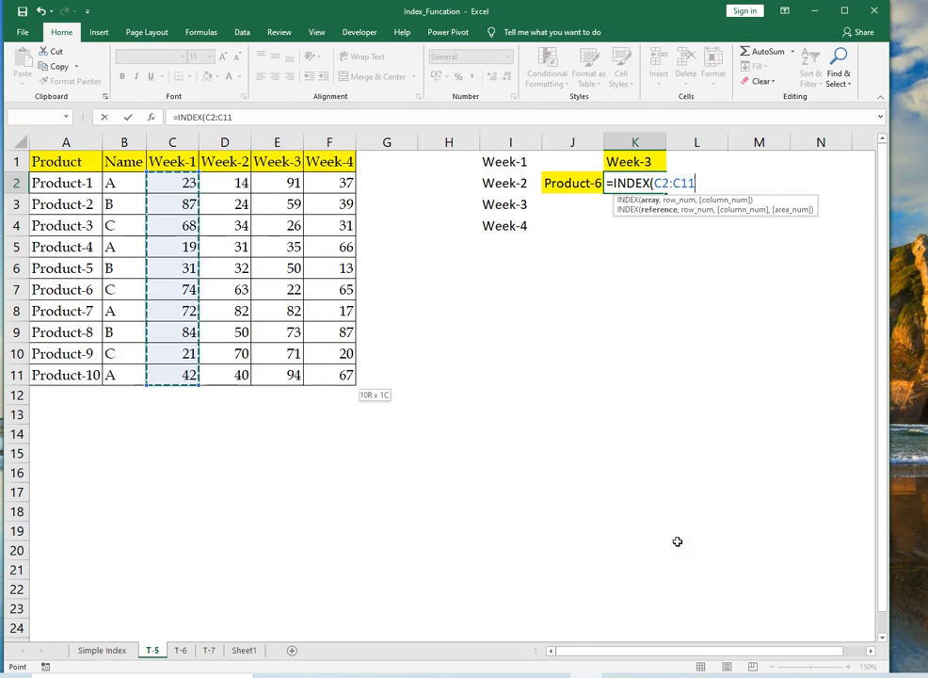
pyautogui.hotkey('ctrl', 'shift', 'Right')
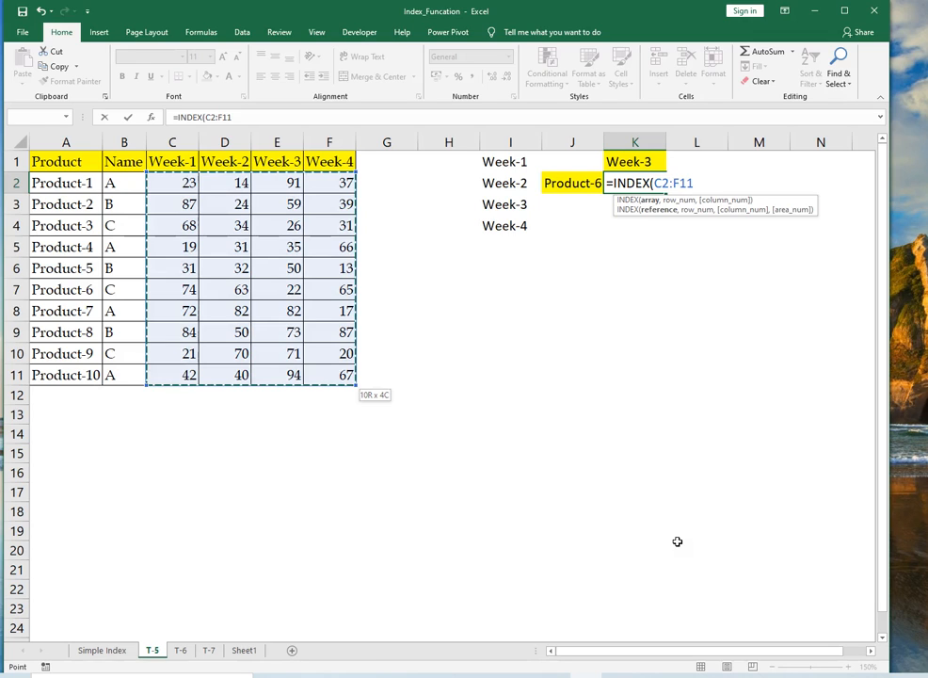
pyautogui.press('F4')
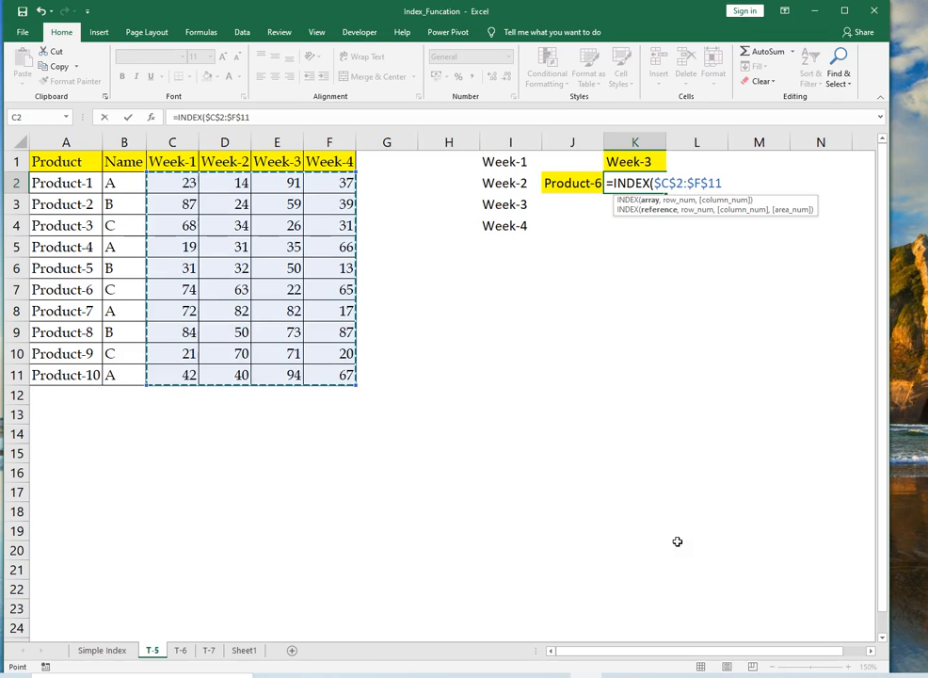
pyautogui.write(',')
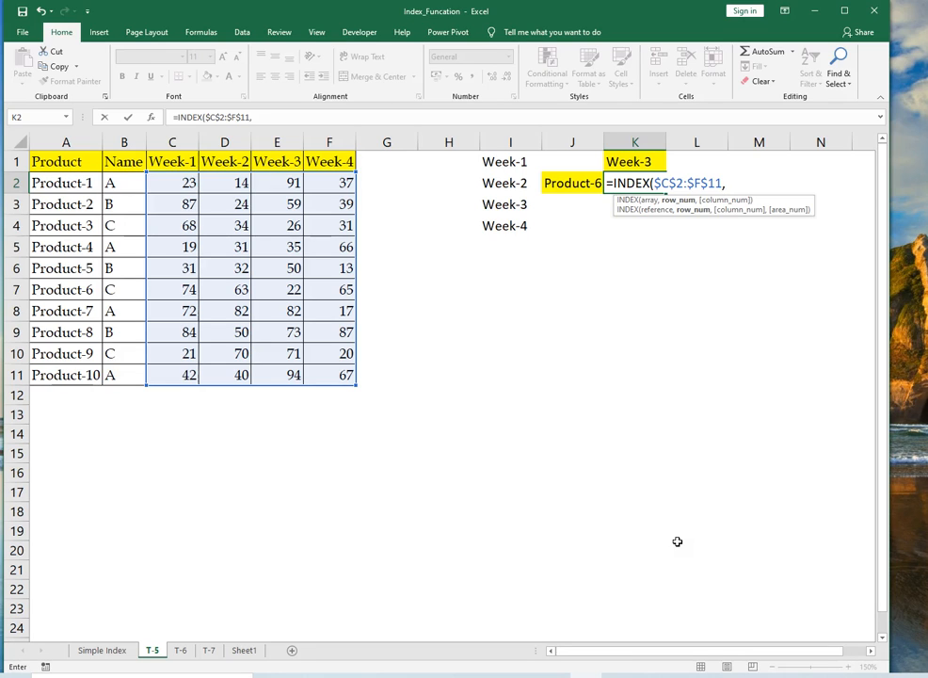
pyautogui.write('ma')
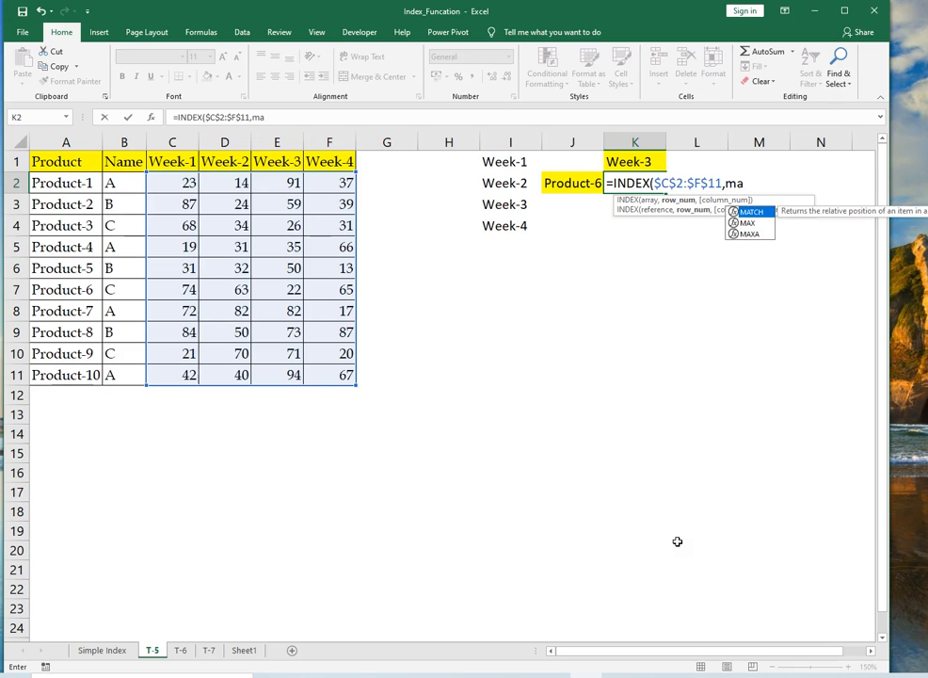
pyautogui.press('Tab')
pyautogui.press('Escape')
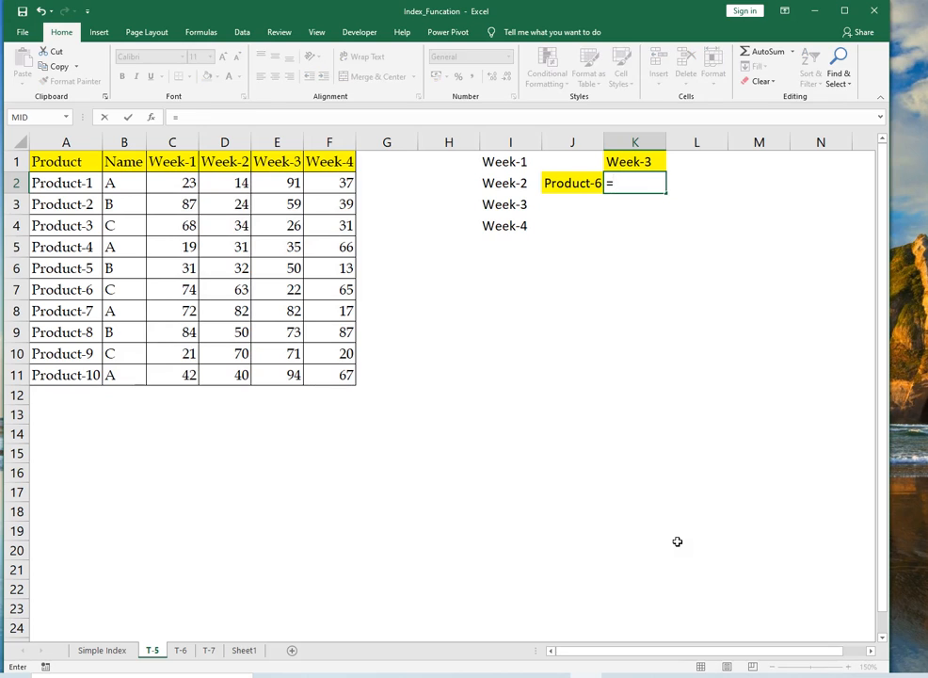
# Step: Begin an INDEX formula in K2 with the absolute range $C$2:$F$11 as its array
pyautogui.write('in')
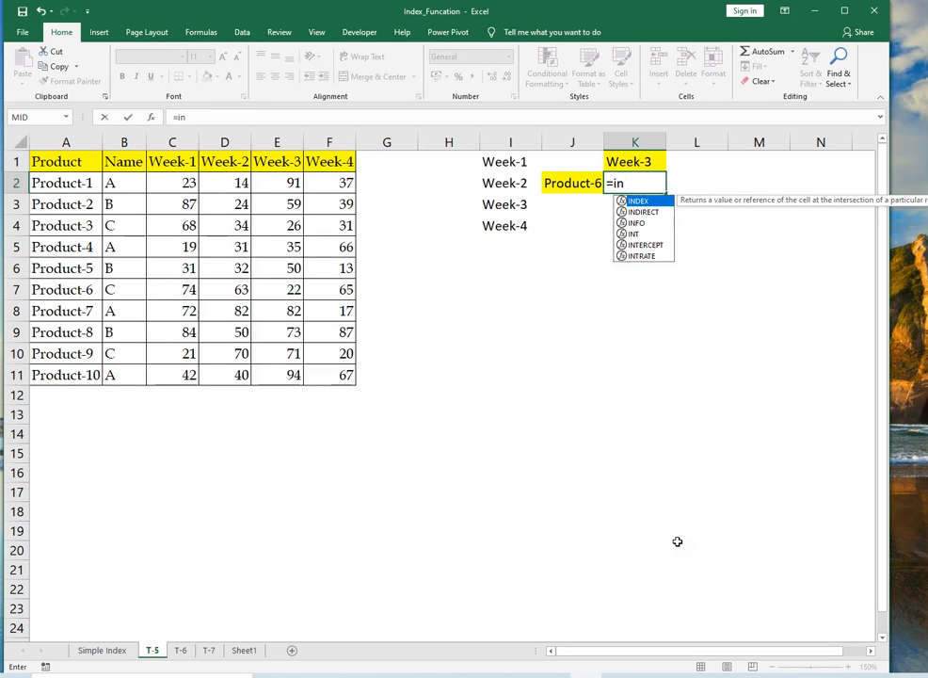
pyautogui.press('Tab')
pyautogui.press('Left')
pyautogui.press('Left')
pyautogui.press('Left')
pyautogui.press('Left')
pyautogui.press('Left')
pyautogui.press('Left')
pyautogui.press('Left')
pyautogui.press('Left')
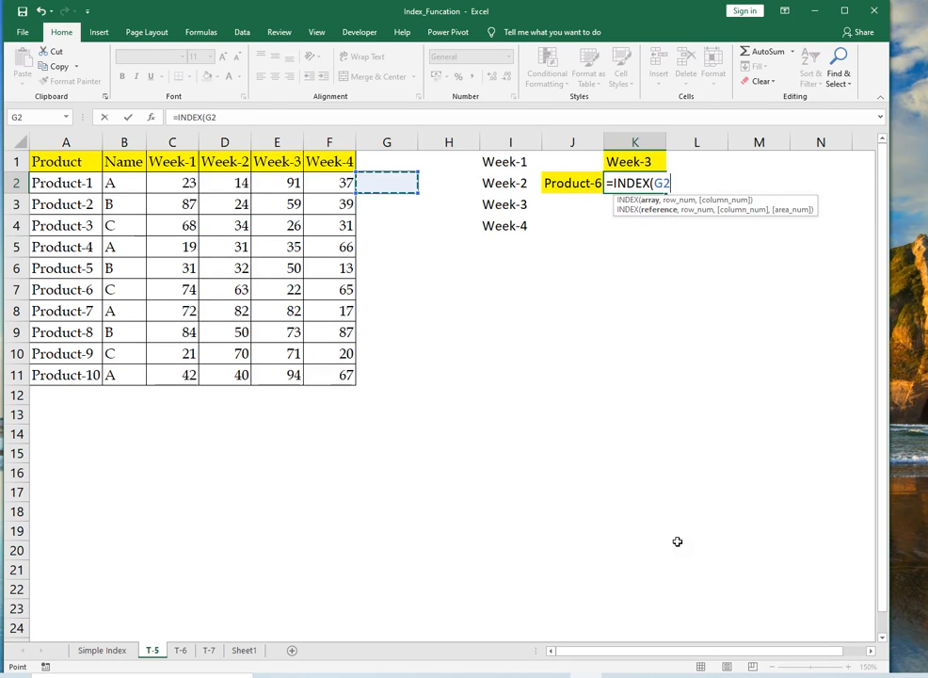
pyautogui.hotkey('ctrl', 'shift', 'Right')
pyautogui.hotkey('ctrl', 'shift', 'Down')
pyautogui.press('F4')
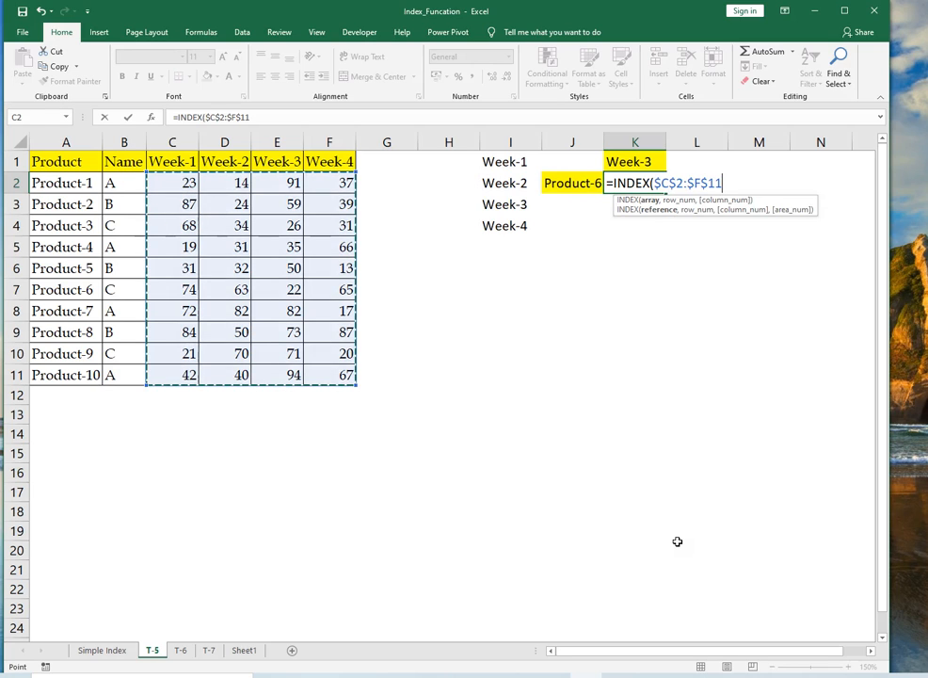
pyautogui.write(',')
# Step: Add MATCH($J$2,$A$2:$A$11,0) as the INDEX row number to look up the selected product
pyautogui.write('ma')
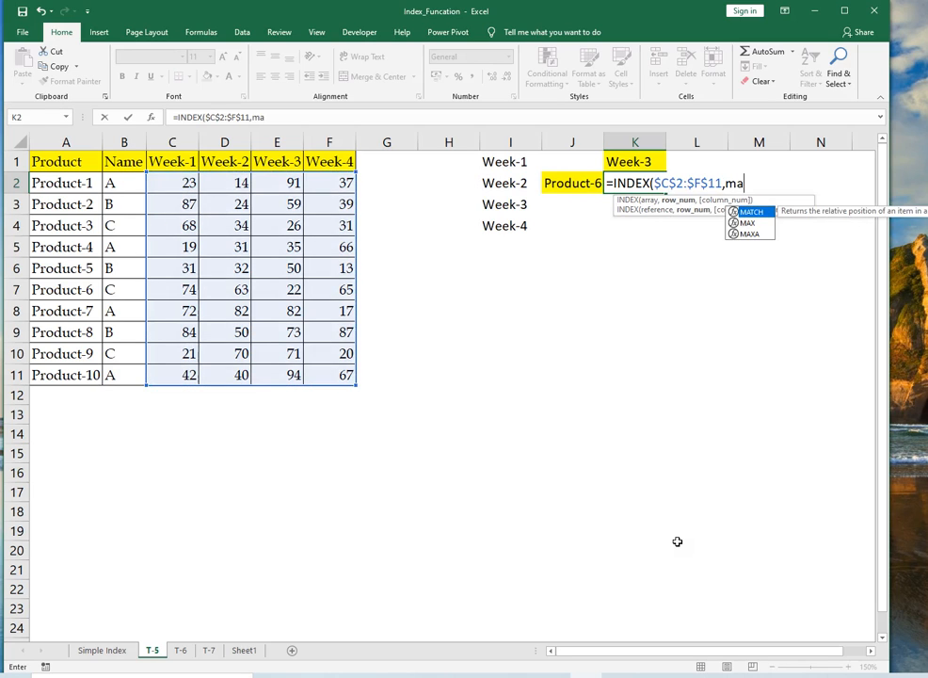
pyautogui.press('Tab')
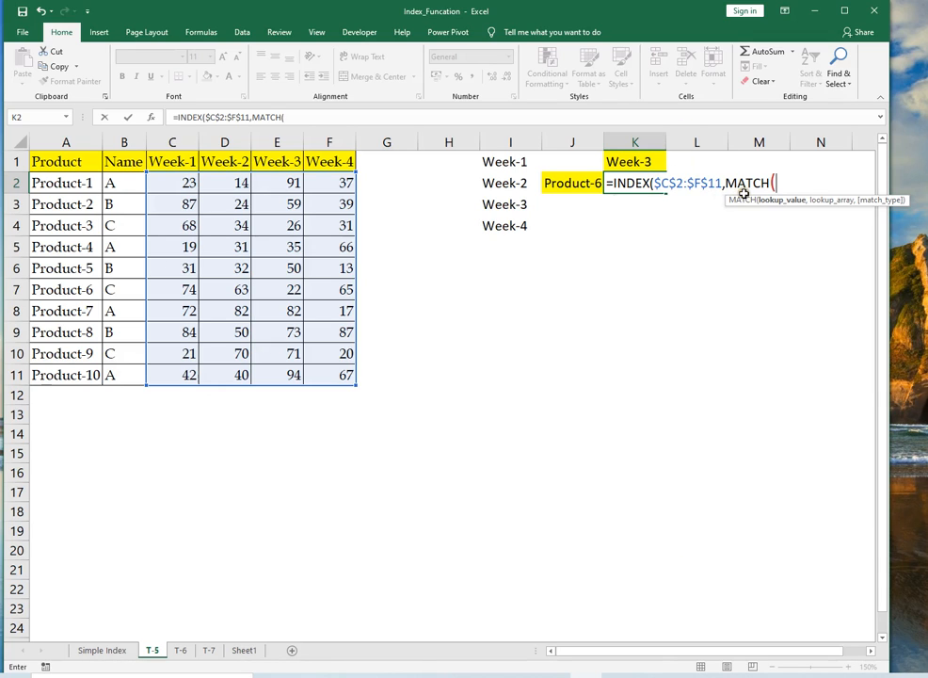
pyautogui.press('BackSpace')
pyautogui.press('BackSpace')
pyautogui.press('BackSpace')
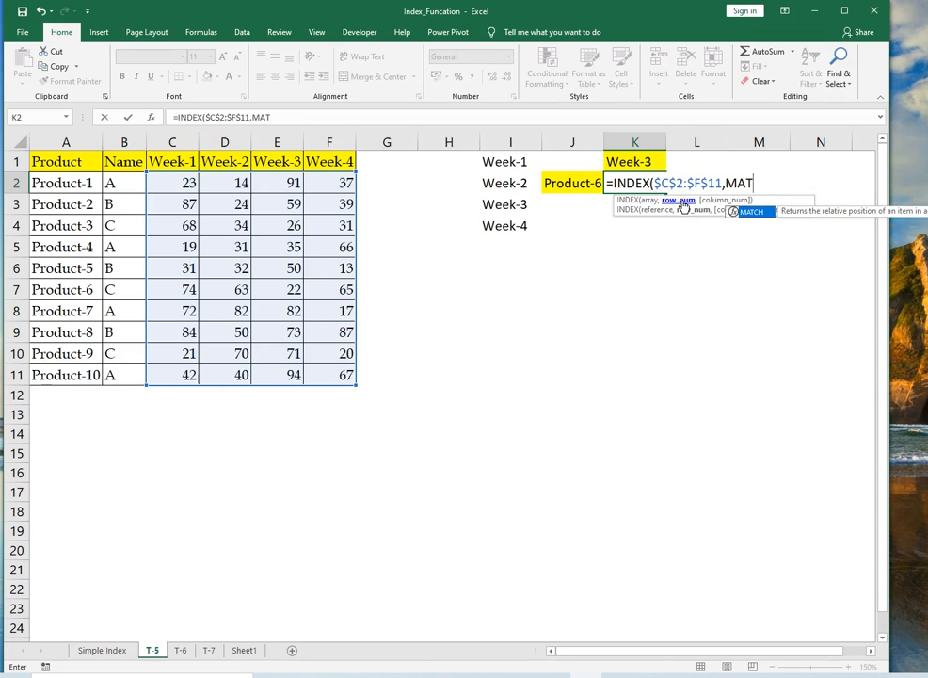
pyautogui.press('Tab')
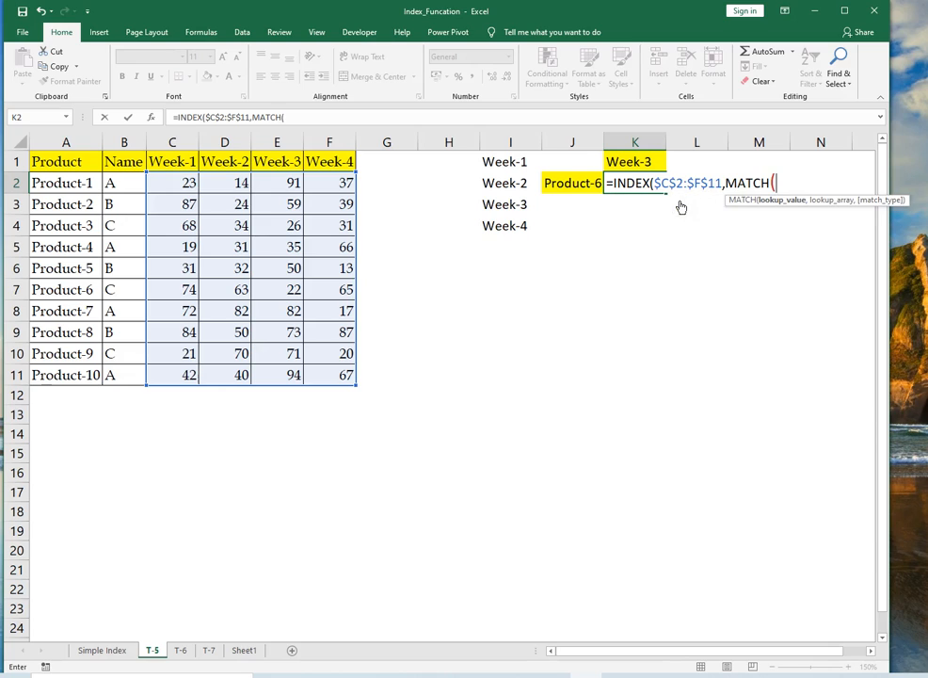
pyautogui.click(579, 184)
pyautogui.press('F4')
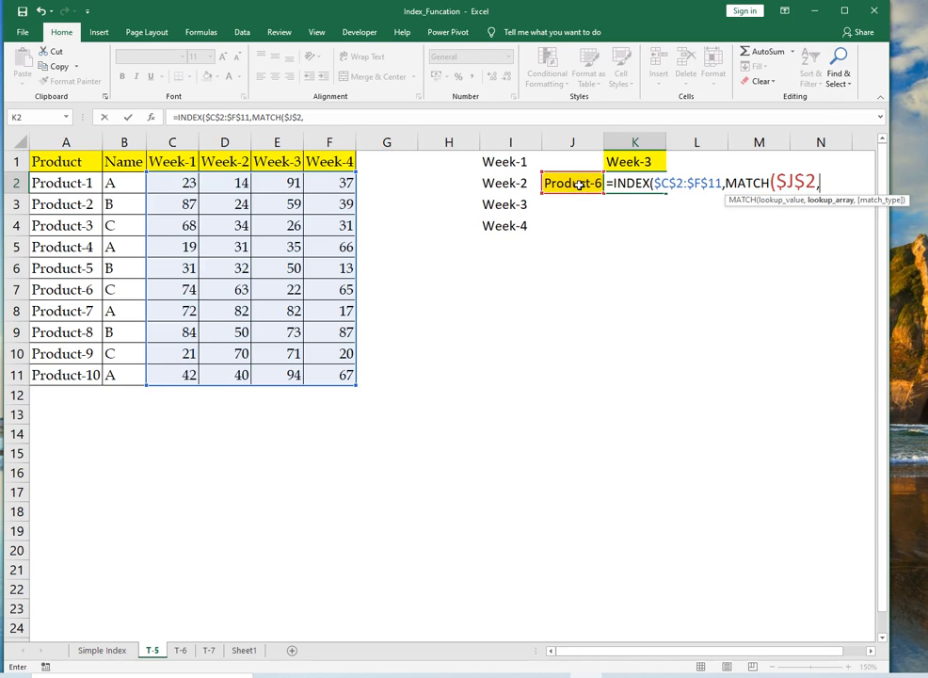
pyautogui.write(',')
pyautogui.moveTo(68, 183); pyautogui.dragTo(76, 369)
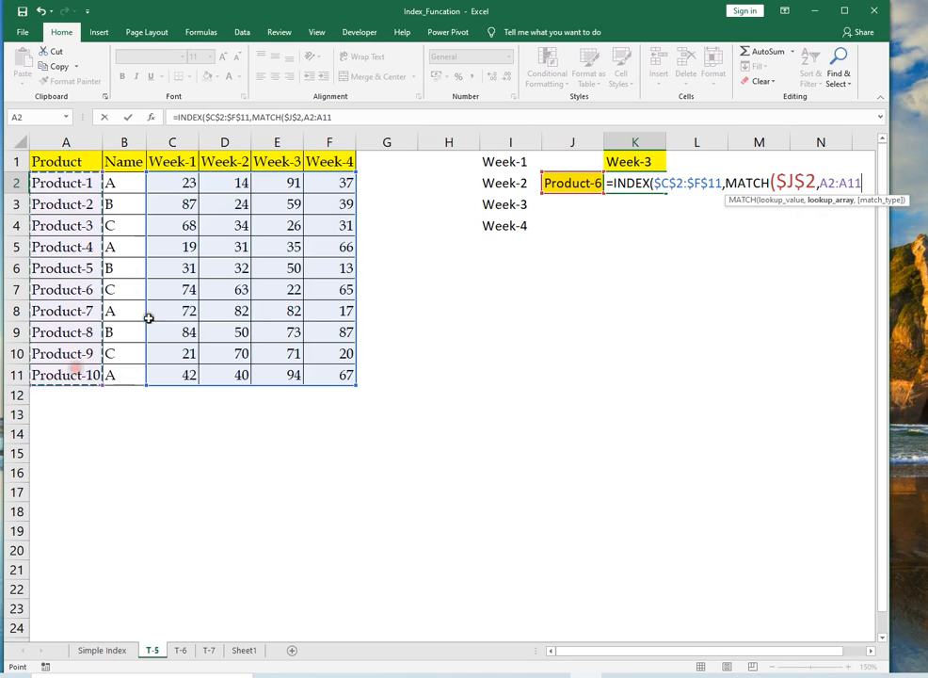
pyautogui.press('F4')
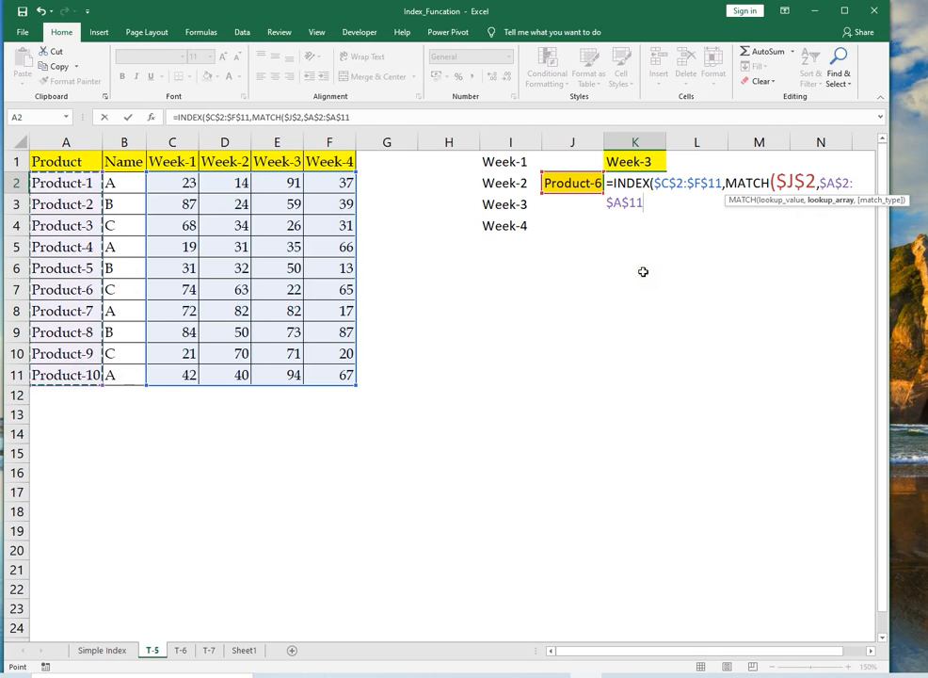
pyautogui.write(',0')
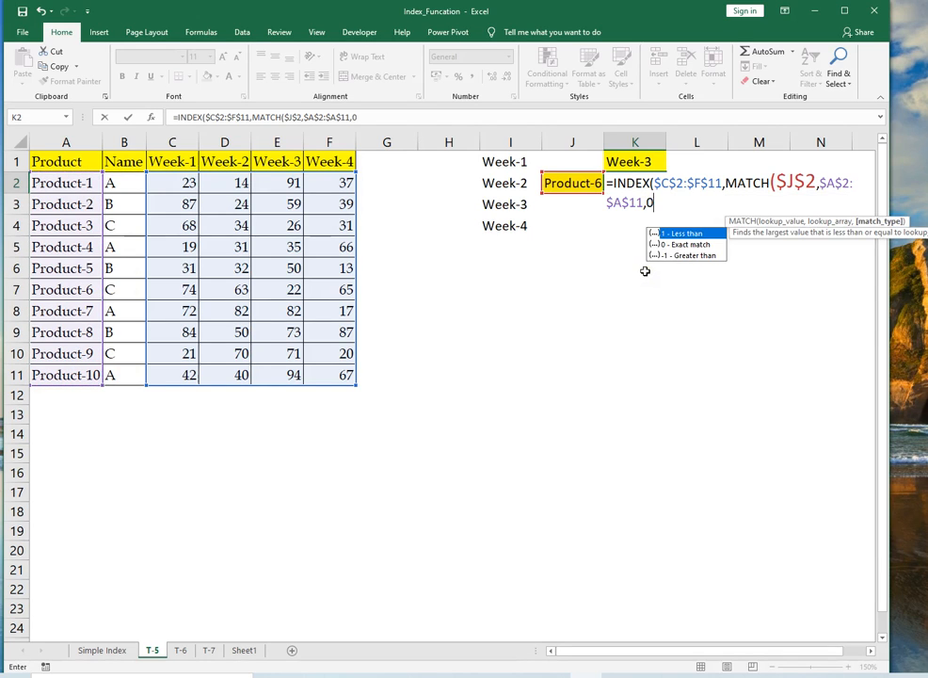
pyautogui.write('),')
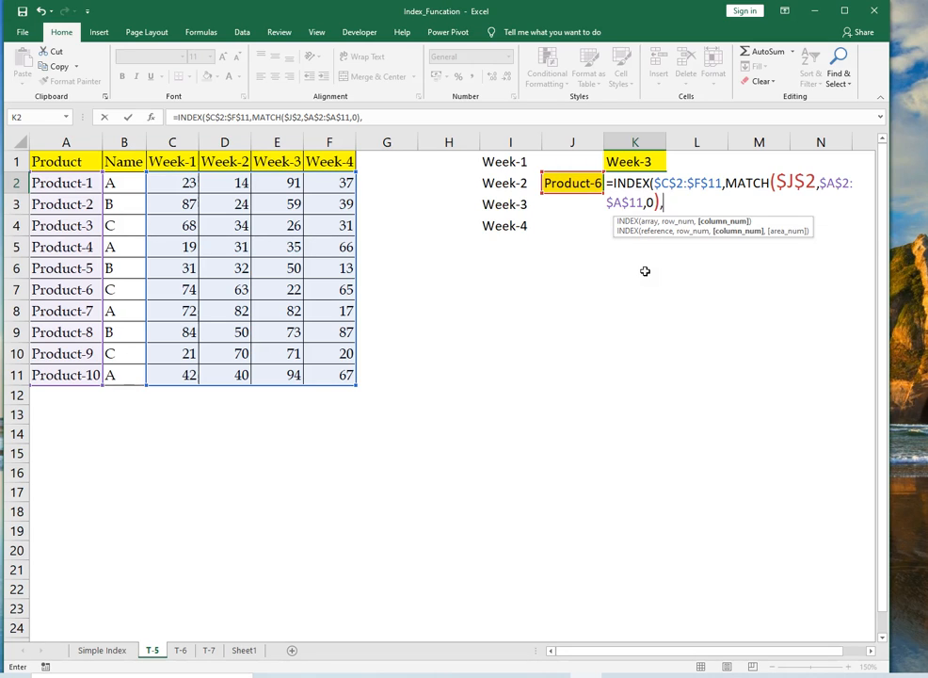
# Step: Add MATCH($K$1,$C$1:$F$1,0) as the INDEX column number and complete the formula in K2
pyautogui.write('ma')
pyautogui.press('Tab')
pyautogui.press('Up')
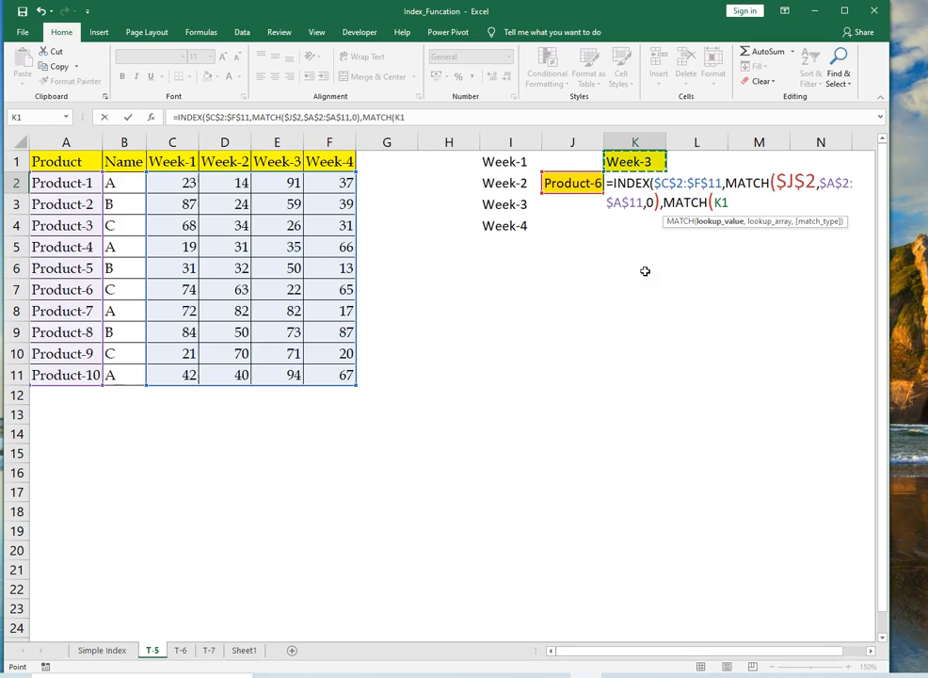
pyautogui.press('F4')
pyautogui.write(',')
pyautogui.press('Up')
pyautogui.press('Left')
pyautogui.press('Left')
pyautogui.press('Left')
pyautogui.press('Left')
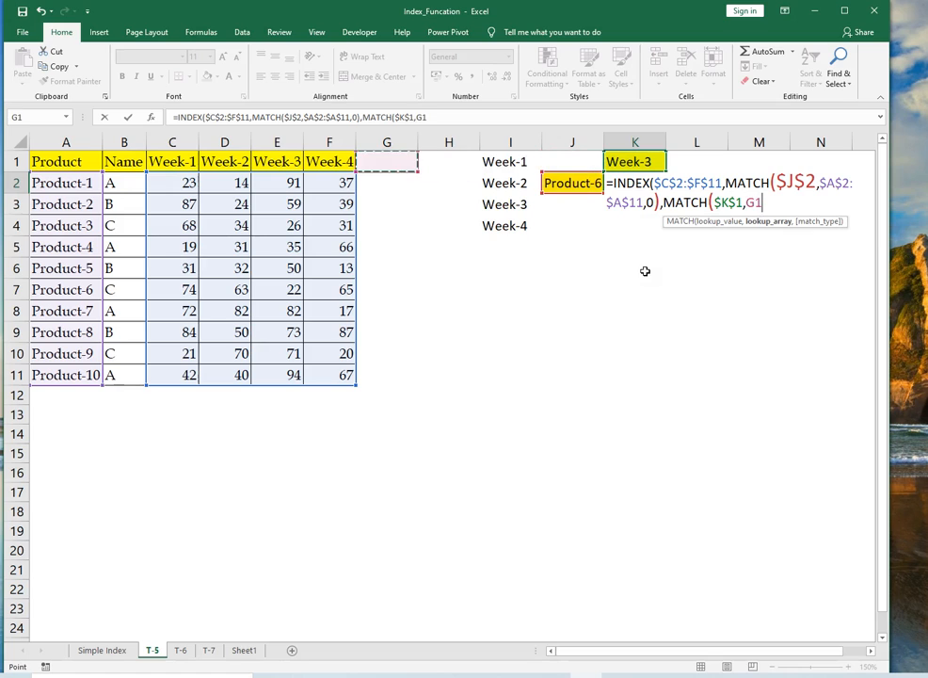
pyautogui.press('Left')
pyautogui.press('Left')
pyautogui.press('Left')
pyautogui.press('Left')
pyautogui.hotkey('shift', 'Right')
pyautogui.hotkey('shift', 'Right')
pyautogui.hotkey('shift', 'Right')
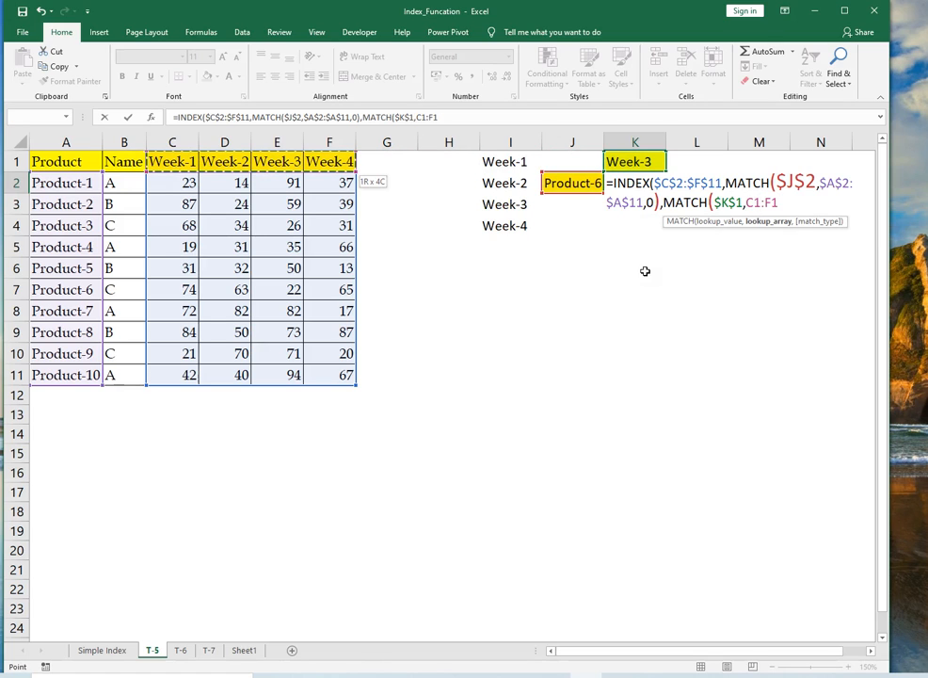
pyautogui.press('F4')
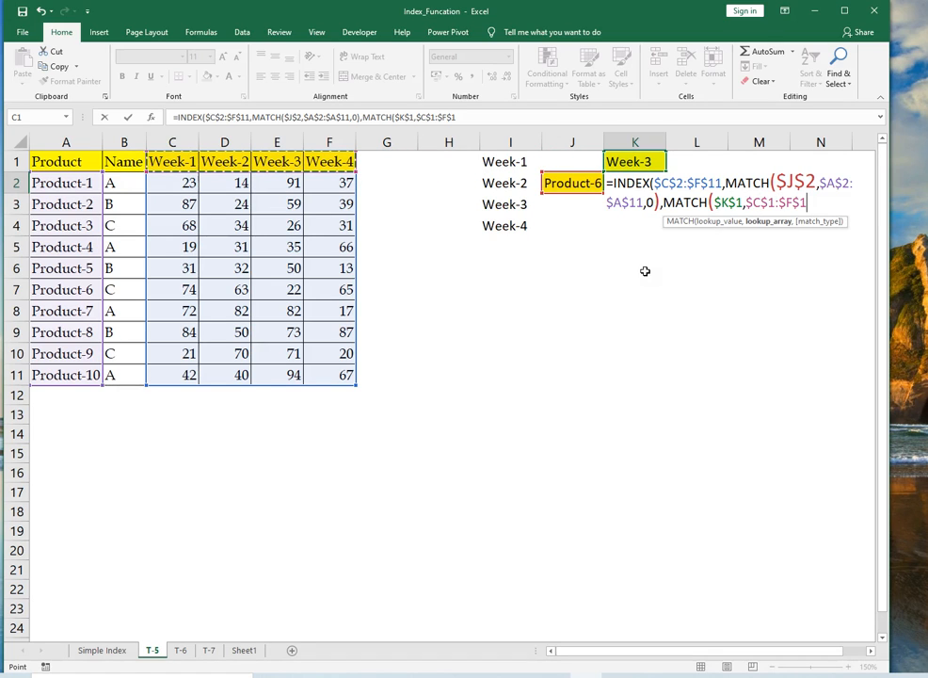
pyautogui.write(',0)')
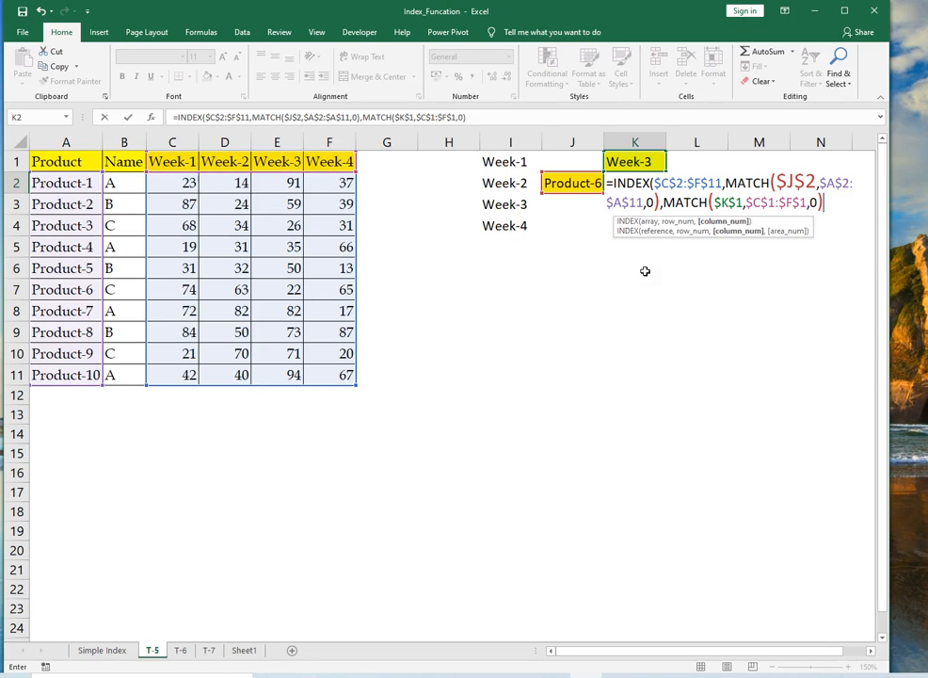
pyautogui.write(')')
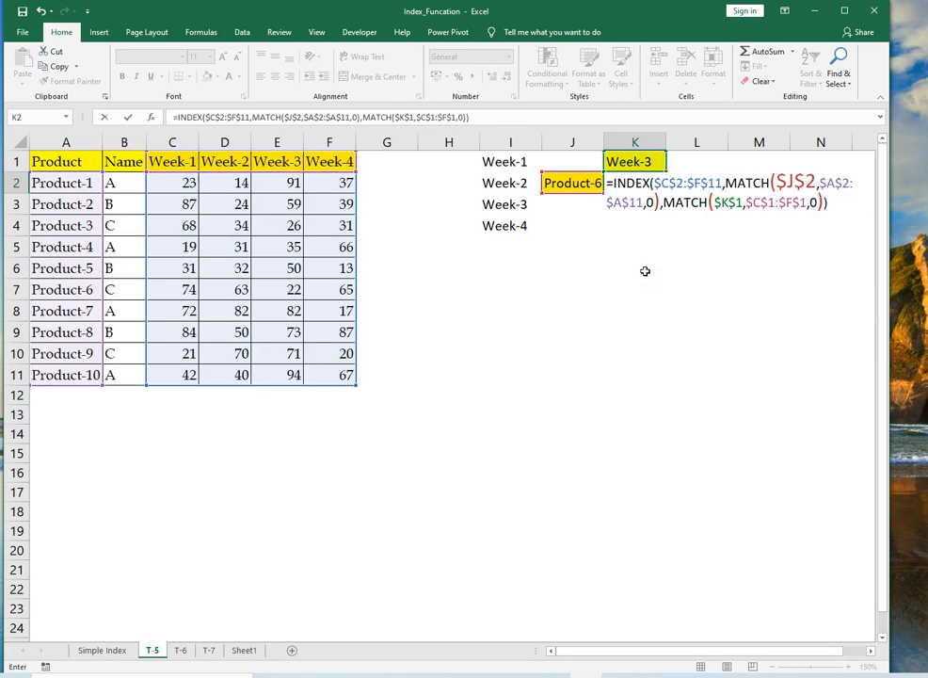
pyautogui.press('Return')
pyautogui.press('Up')
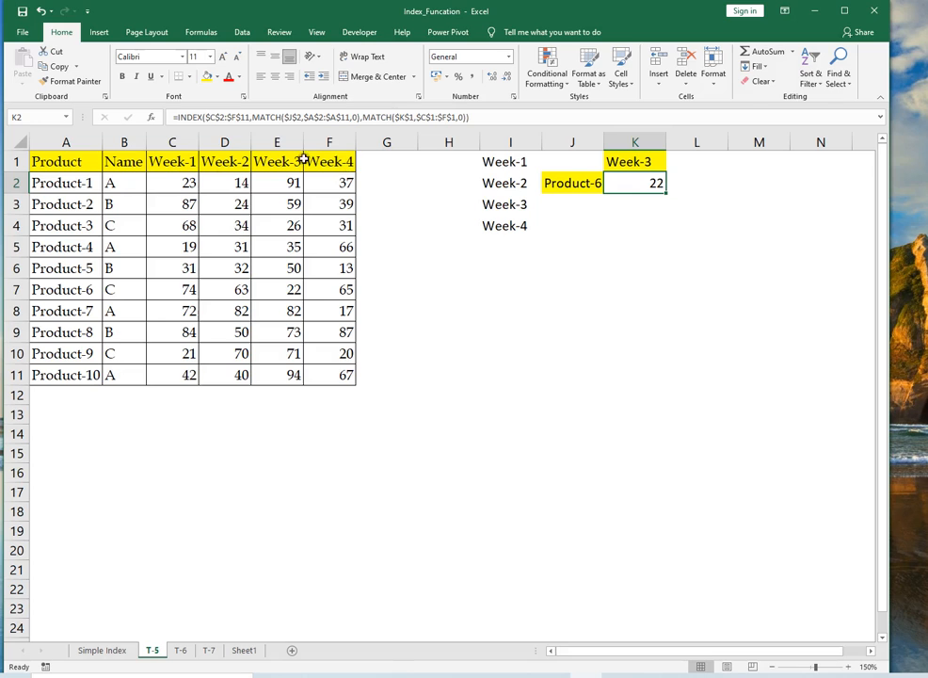
# Step: Check K2's result against the cell where the Week-3 column crosses the Product-6 row
pyautogui.click(279, 142)
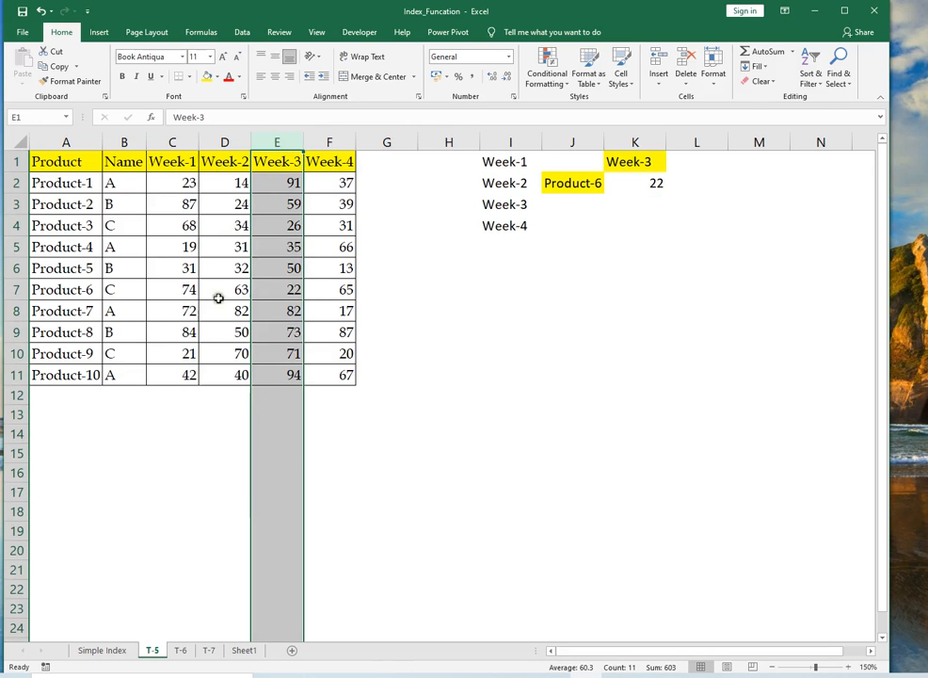
pyautogui.keyDown('ctrl'); pyautogui.click(7, 289); pyautogui.keyUp('ctrl')
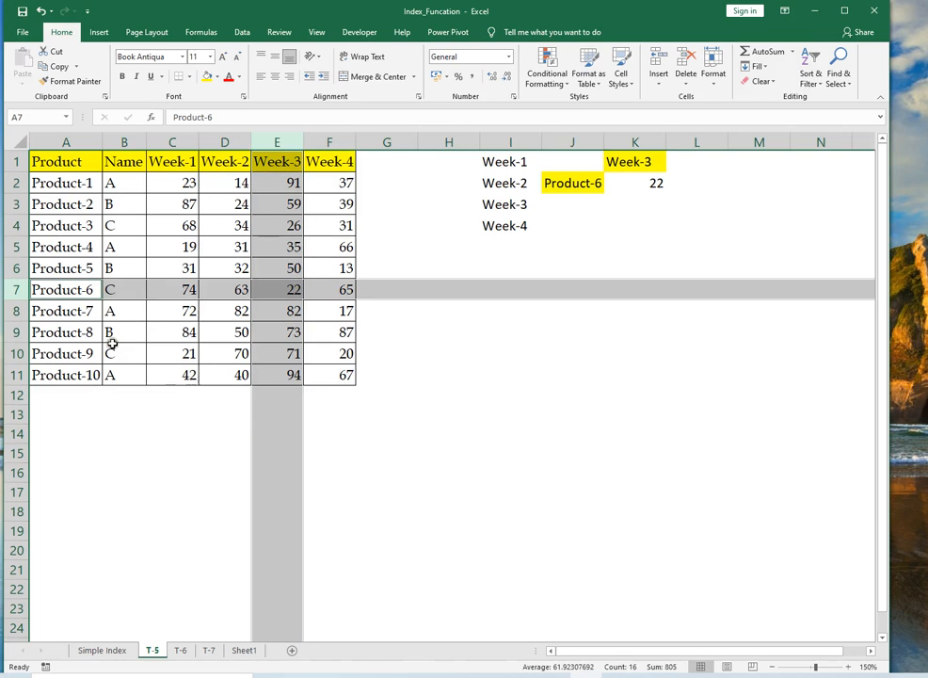
pyautogui.click(293, 290)
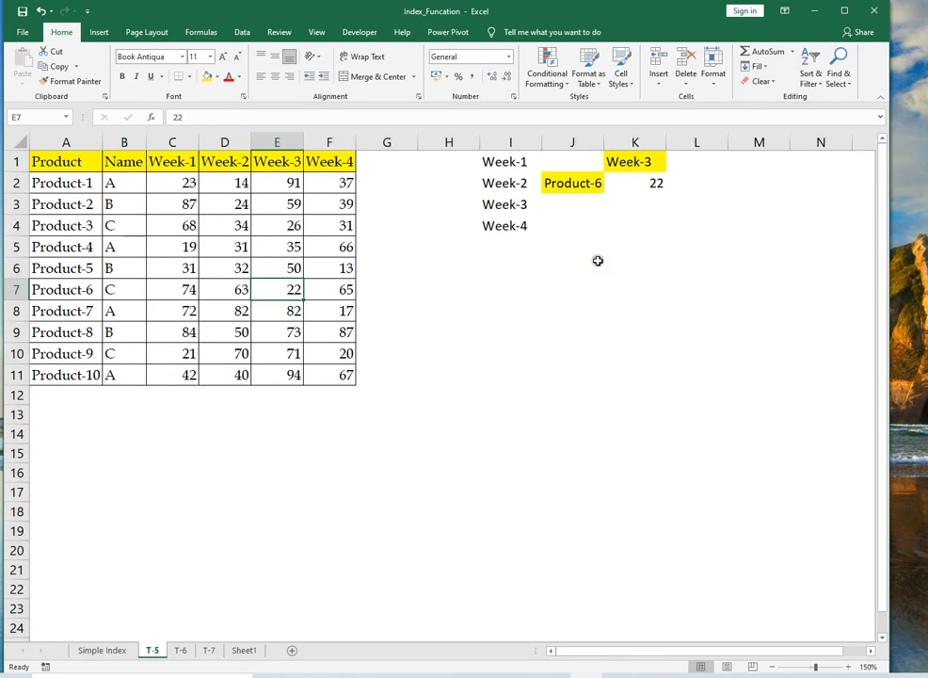
pyautogui.click(652, 183)
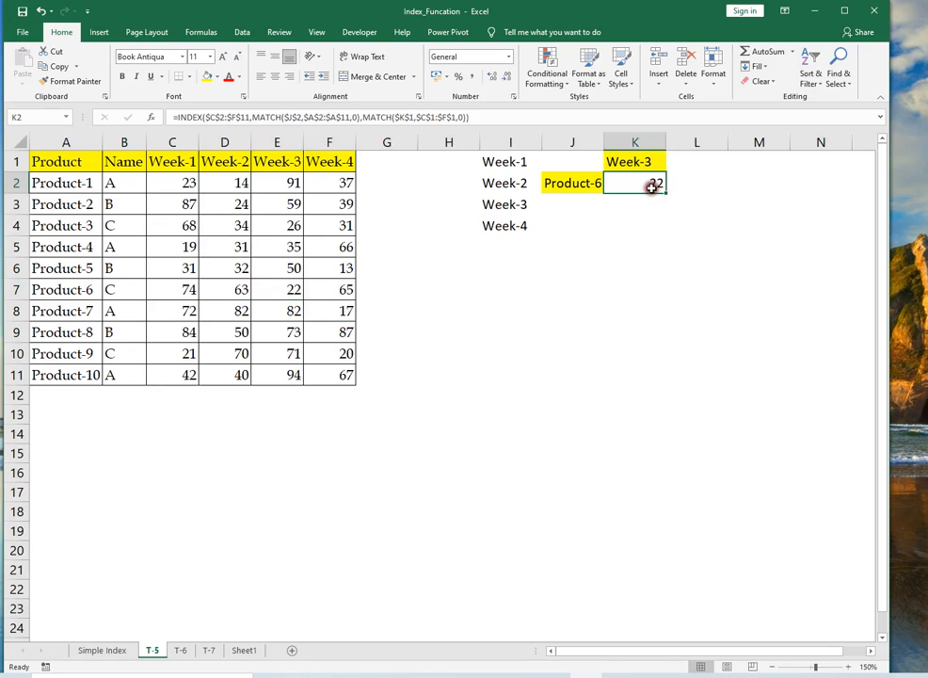
# Step: Choose Product-8 from the drop-down list in J2 to test the lookup formula
pyautogui.click(593, 182)
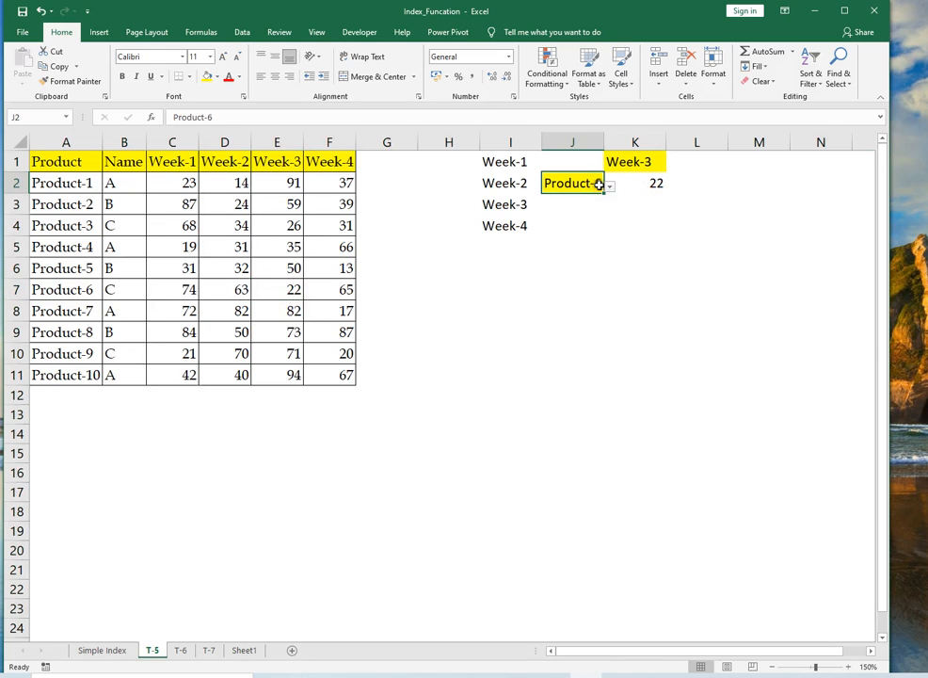
pyautogui.click(607, 187)
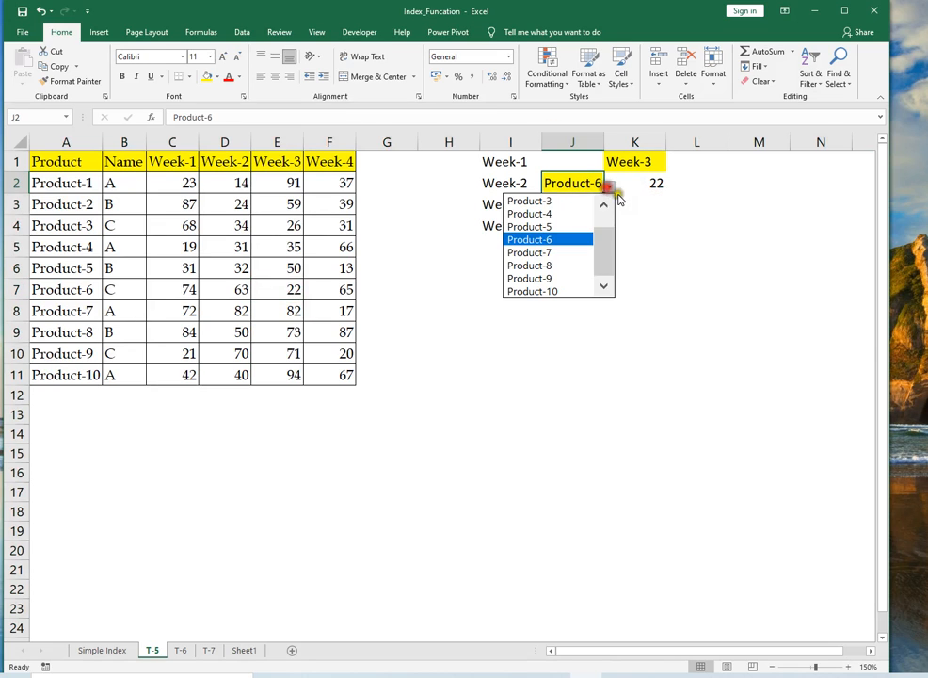
pyautogui.click(567, 271)
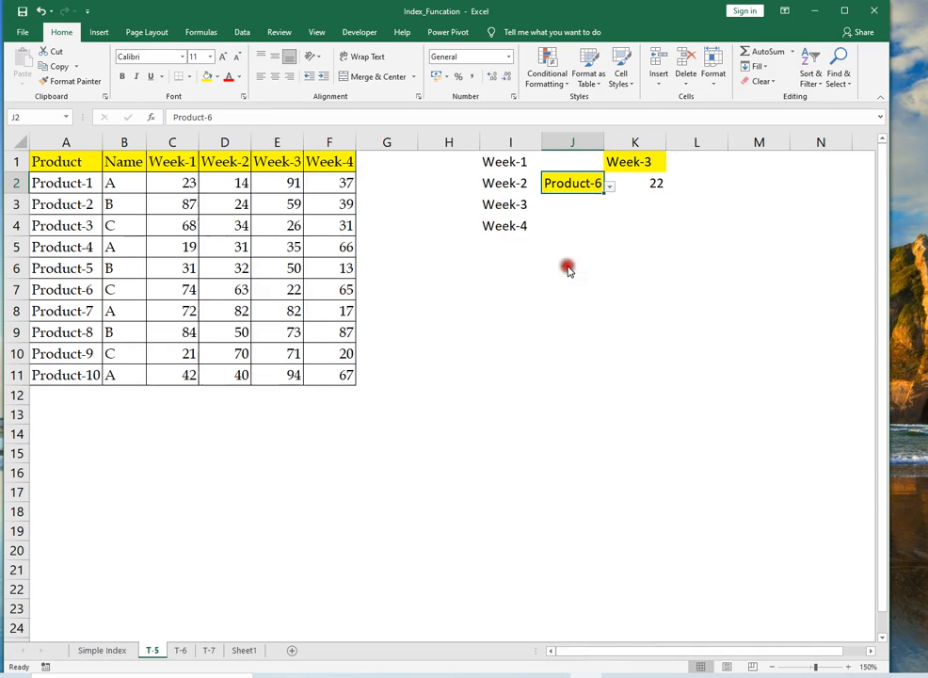
# Step: Choose Product-10 in J2 and Week-1 in K1, and check K2's result against the matching table cell
pyautogui.click(609, 186)
pyautogui.click(563, 291)
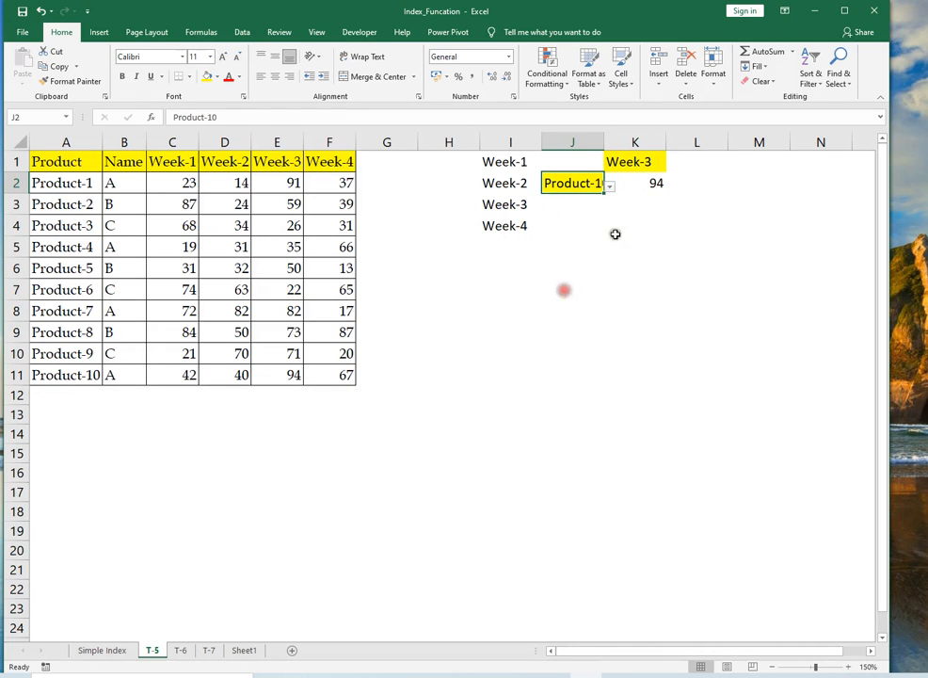
pyautogui.click(659, 167)
pyautogui.click(672, 165)
pyautogui.click(629, 179)
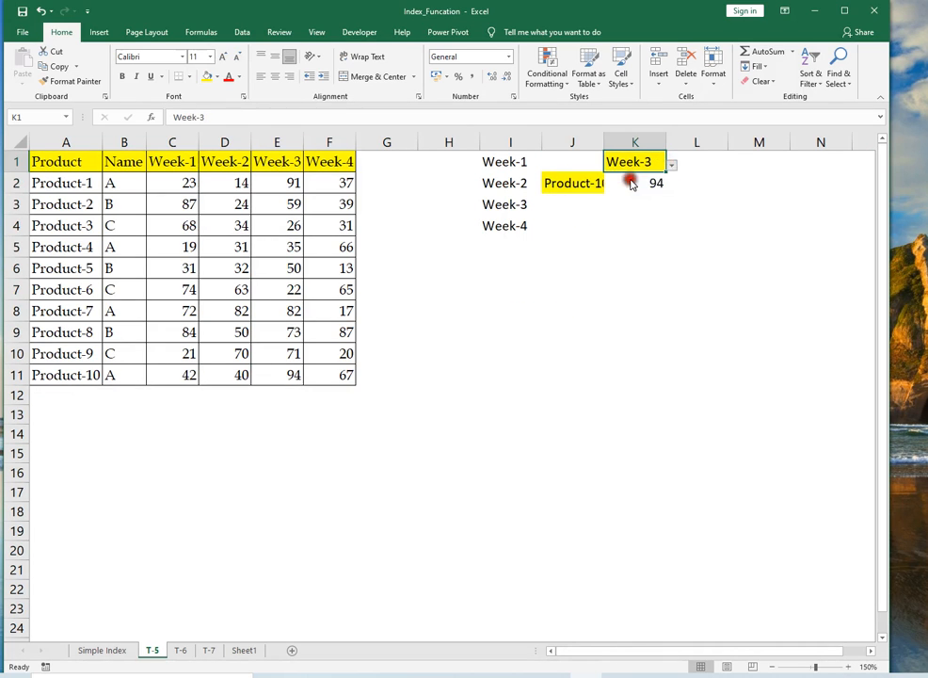
pyautogui.click(177, 375)
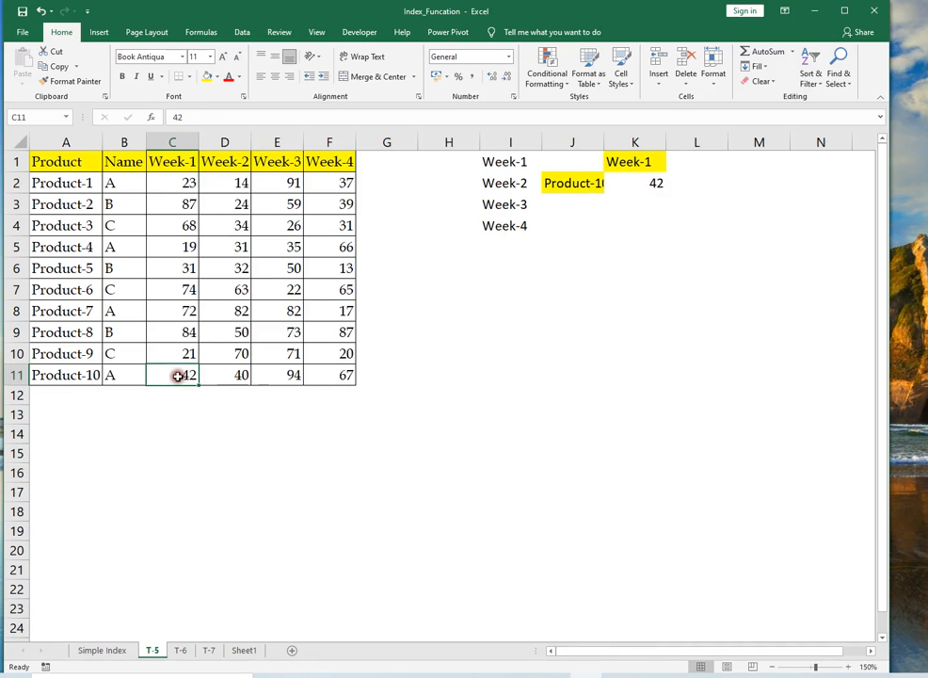
pyautogui.click(636, 184)
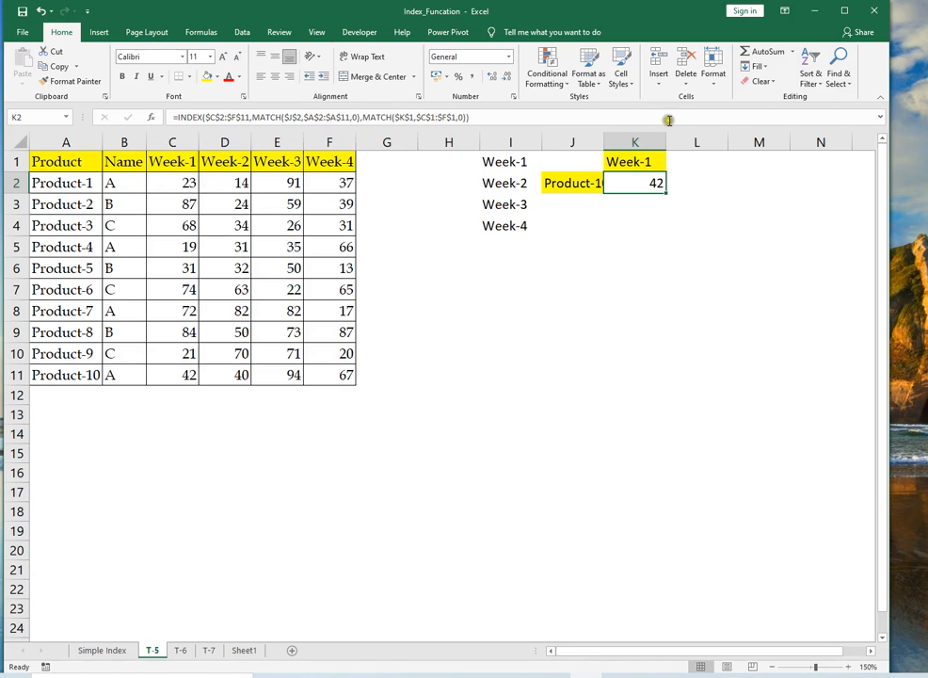
# Step: Auto-fit the widths of columns J and K to their contents
pyautogui.doubleClick(603, 142)
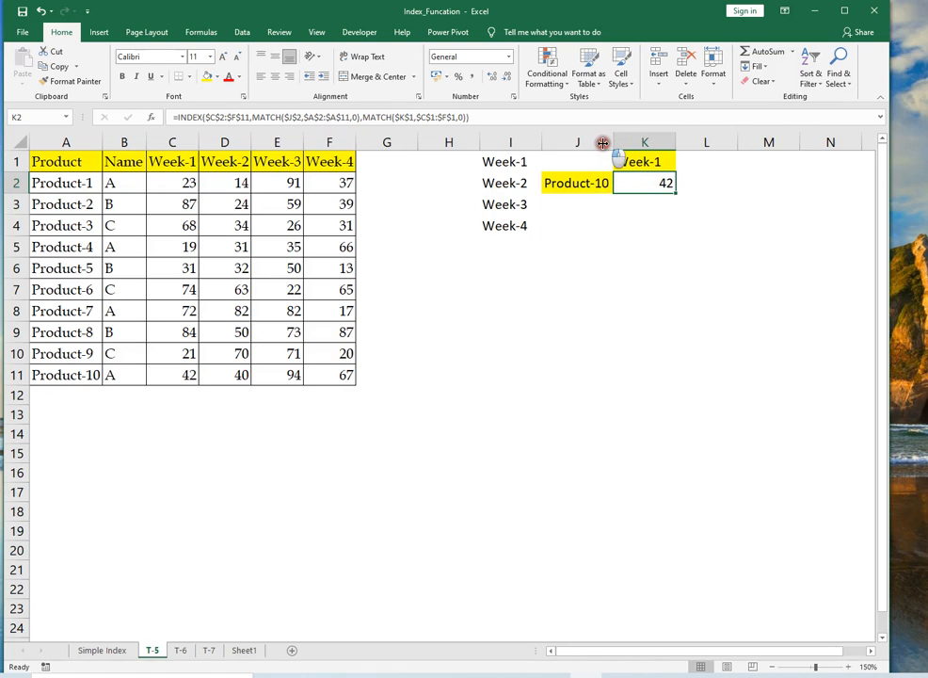
pyautogui.doubleClick(670, 143)
pyautogui.click(648, 159)
# Step: Choose Product-6 in J2 and Week-3 in K1, and view the lookup formula in K2
pyautogui.click(595, 183)
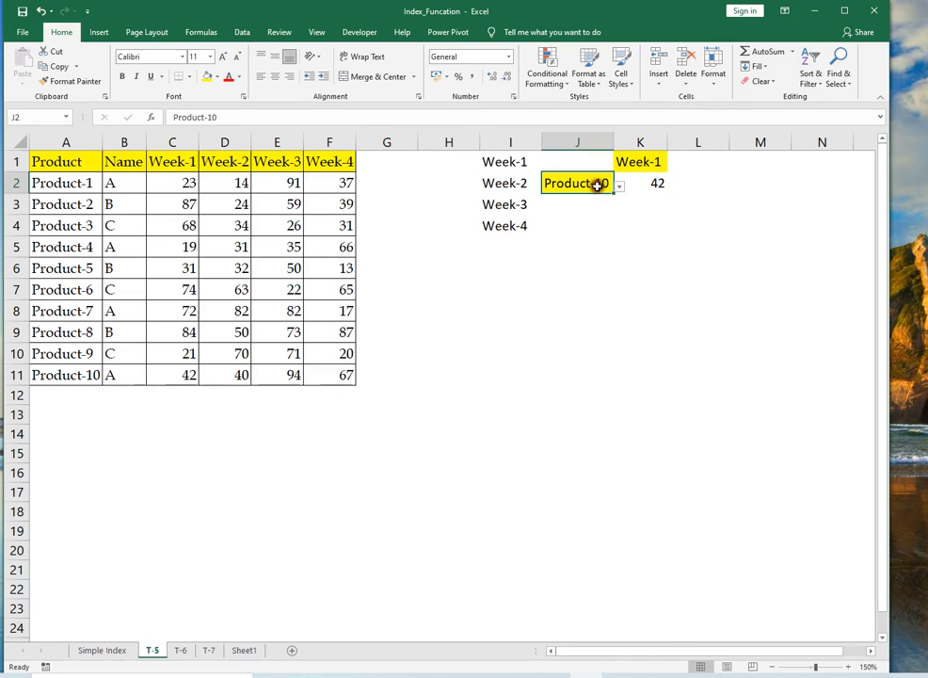
pyautogui.click(620, 186)
pyautogui.click(560, 240)
pyautogui.click(654, 162)
pyautogui.click(670, 165)
pyautogui.click(637, 214)
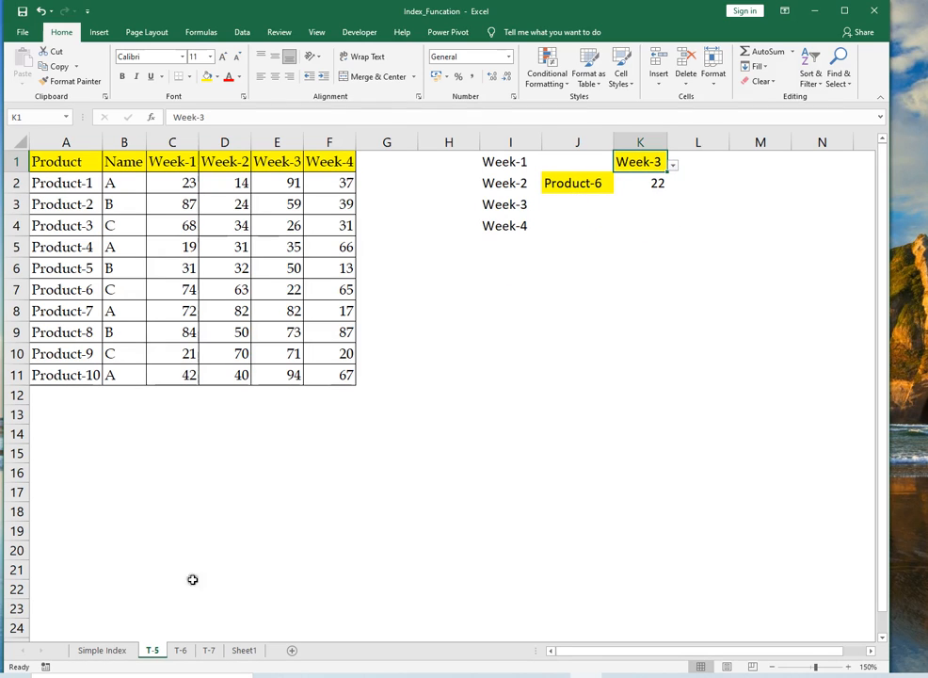
pyautogui.click(636, 183)
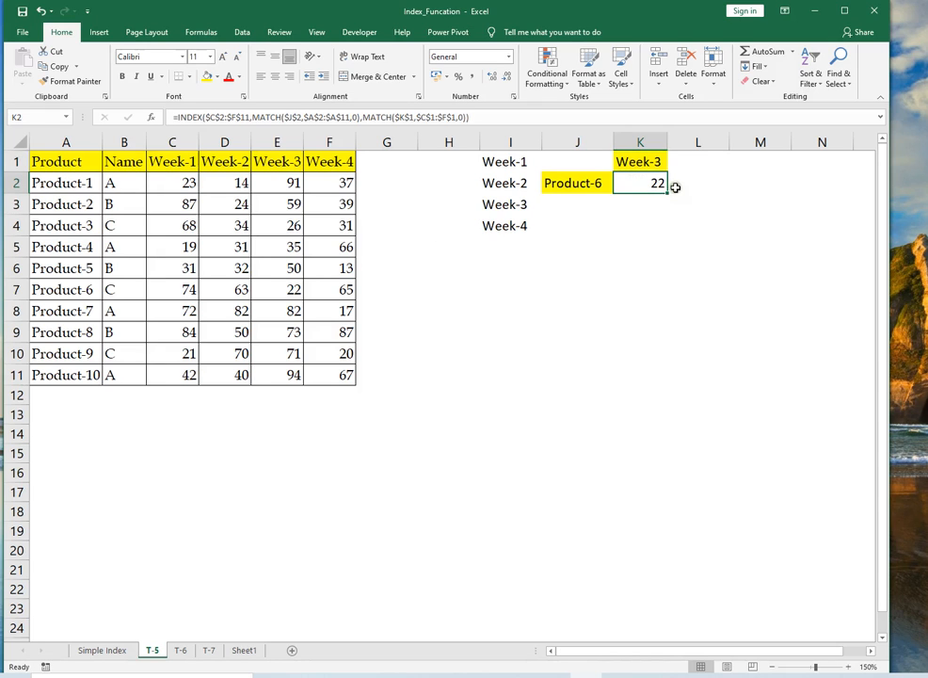
# Step: Review the topic list on the Simple Index sheet and hide sheet T-5
pyautogui.click(102, 650)
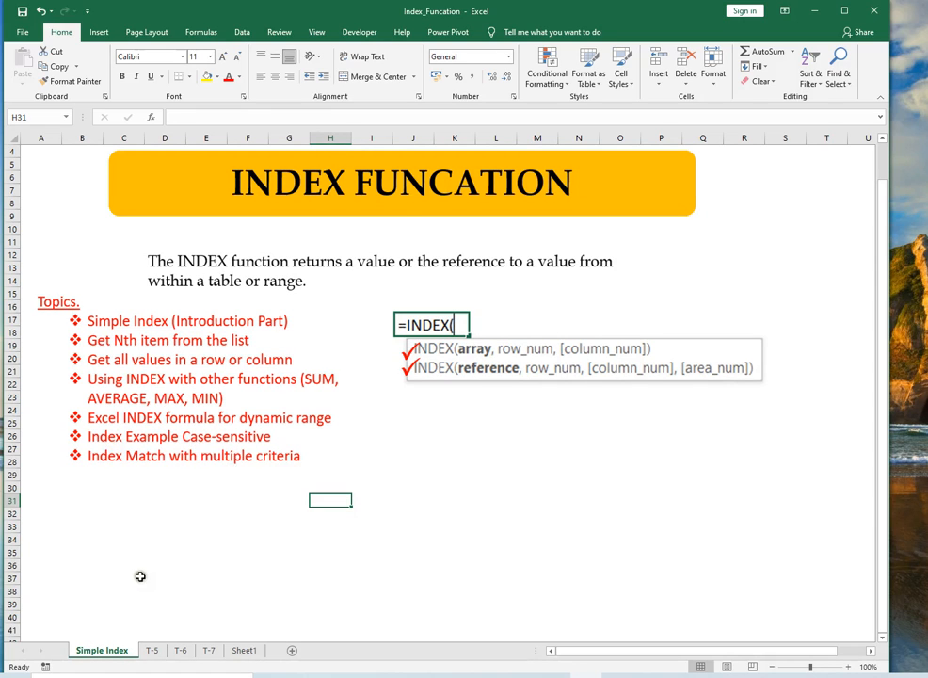
pyautogui.click(160, 656)
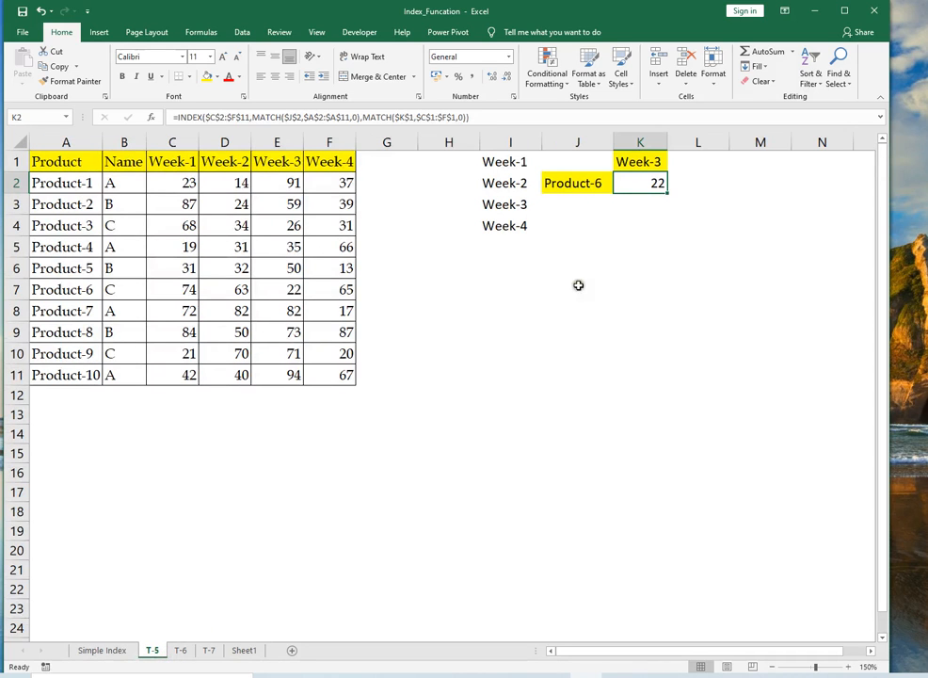
pyautogui.rightClick(154, 651)
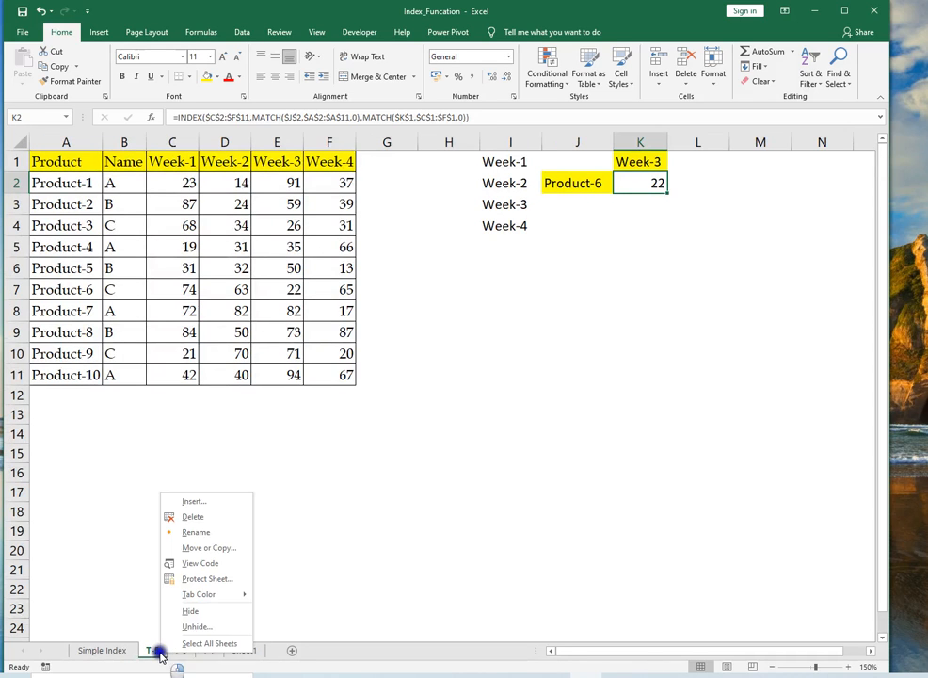
pyautogui.click(202, 612)
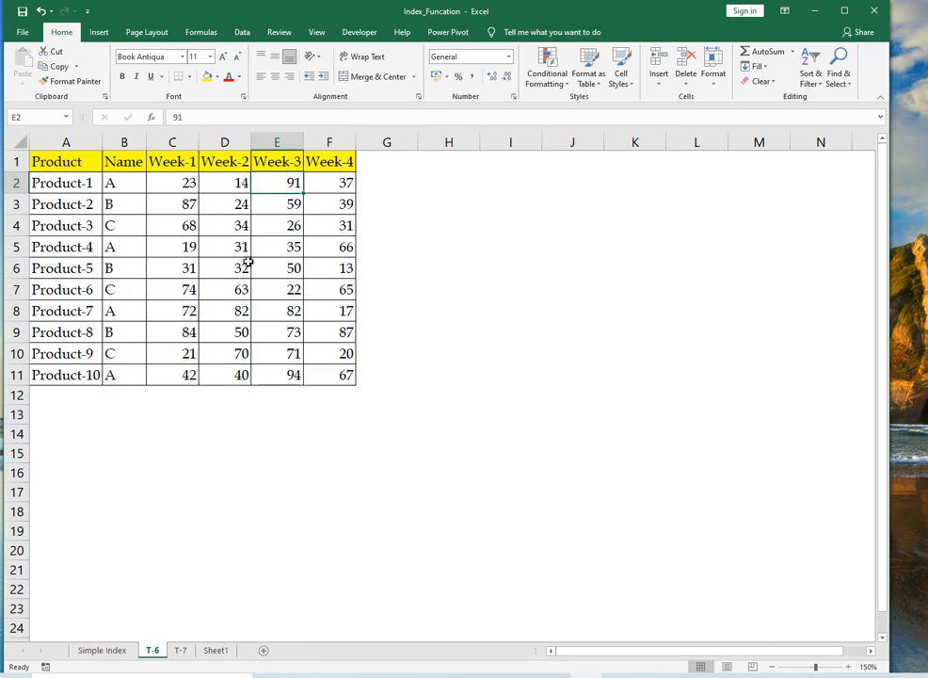
# Step: Enter Kanpur in cell A1 of Sheet1
pyautogui.click(178, 651)
pyautogui.click(157, 651)
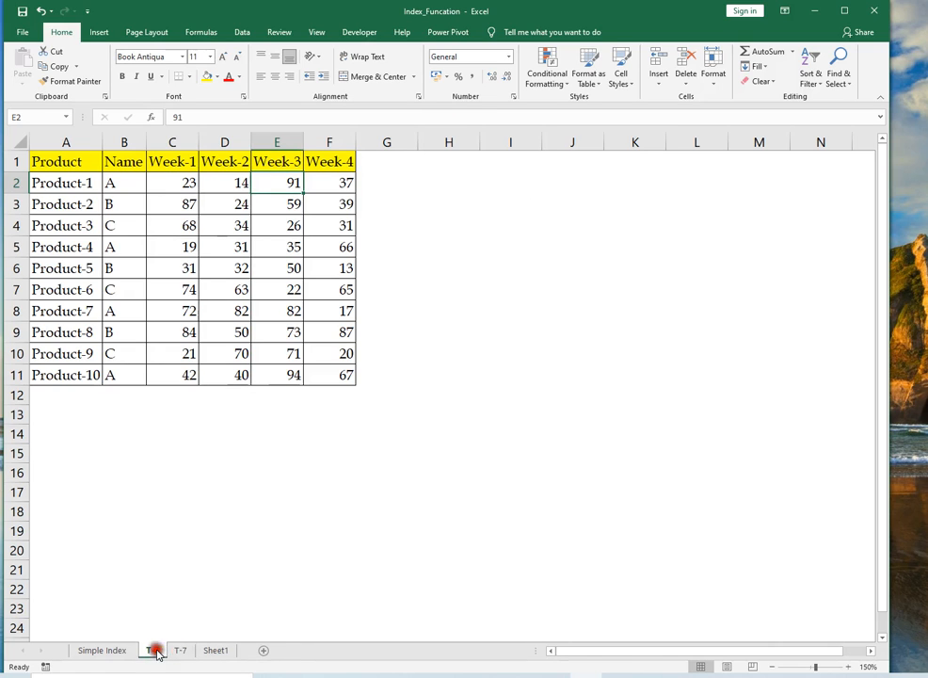
pyautogui.click(216, 651)
pyautogui.click(34, 160)
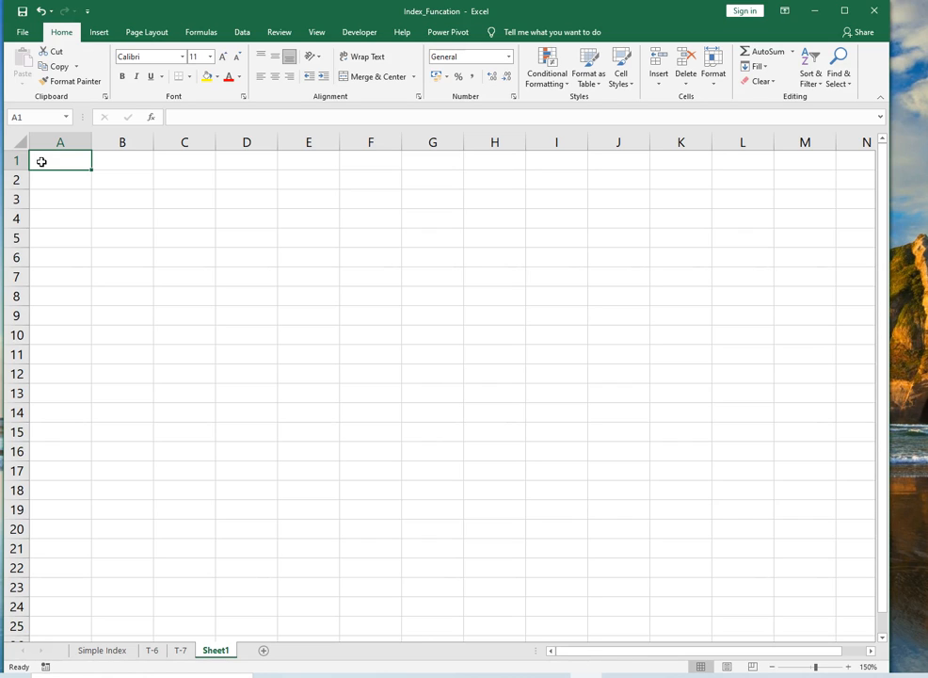
pyautogui.press('Right')
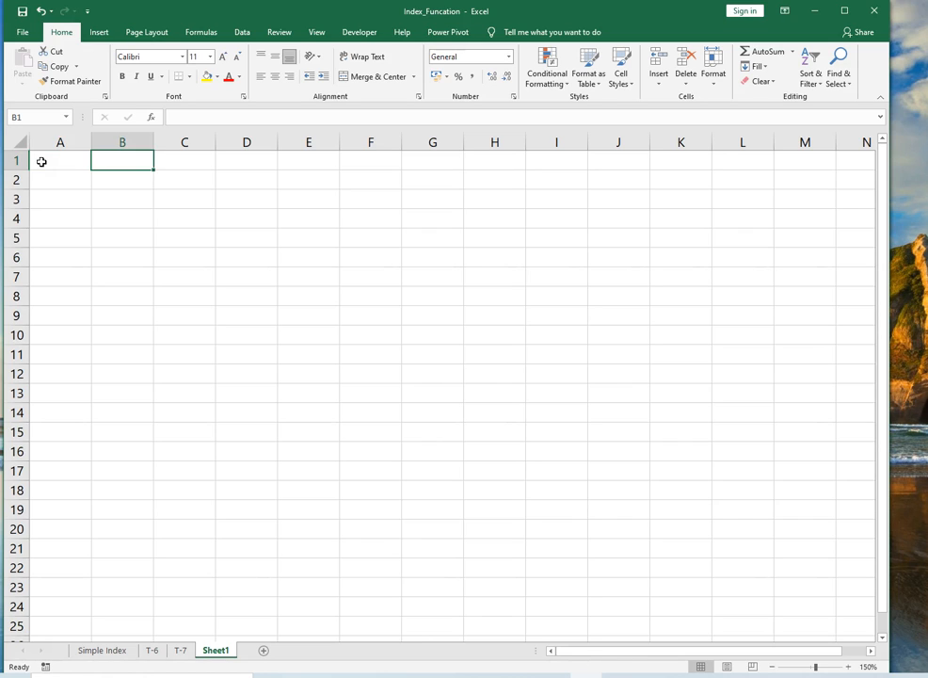
pyautogui.press('Left')
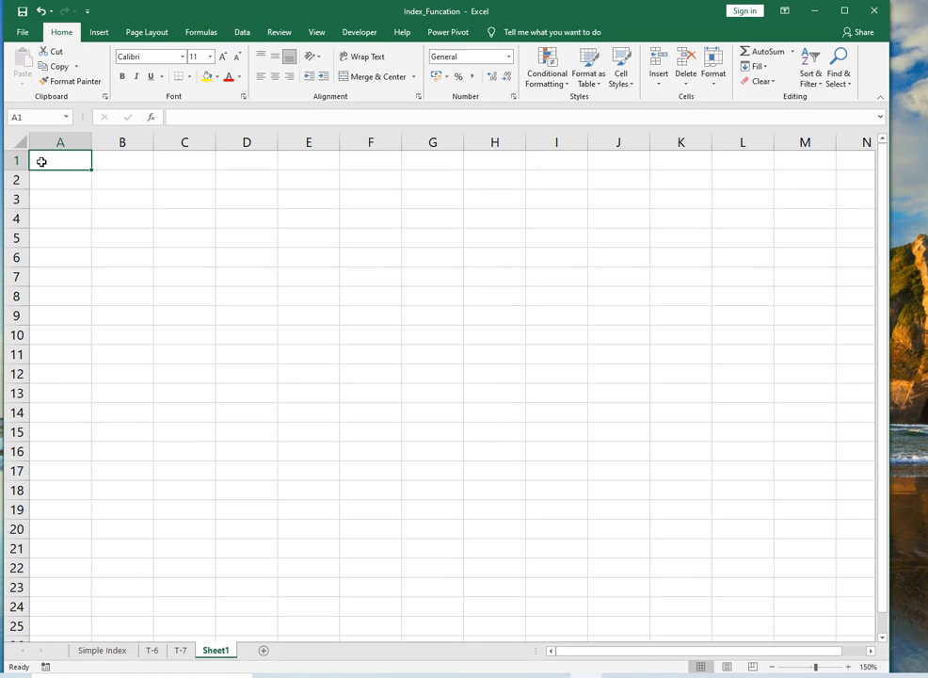
pyautogui.write('Kan')
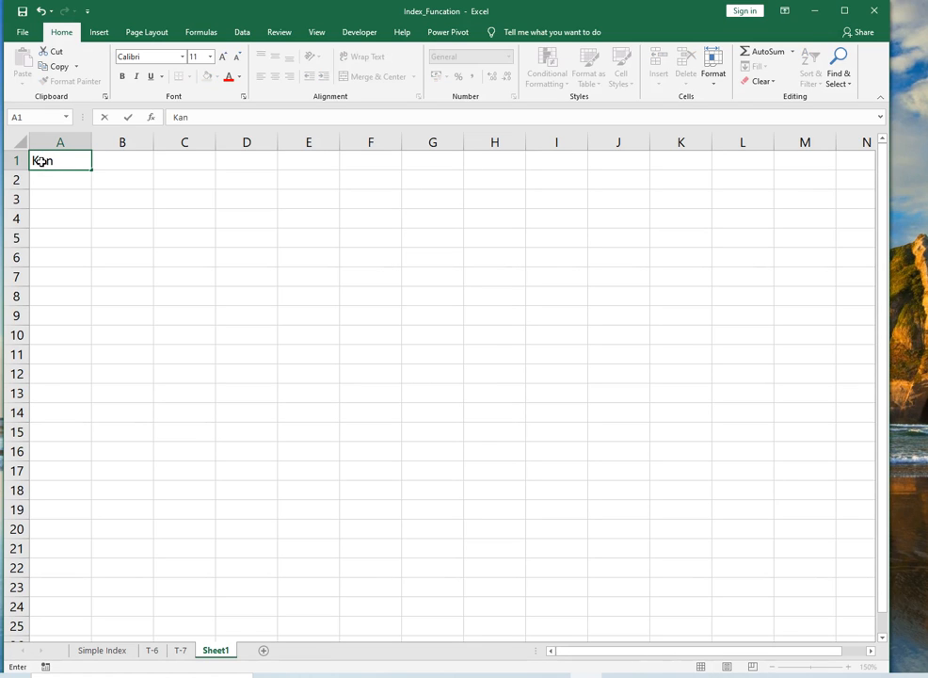
pyautogui.write('pur')
pyautogui.hotkey('ctrl', 'Return')
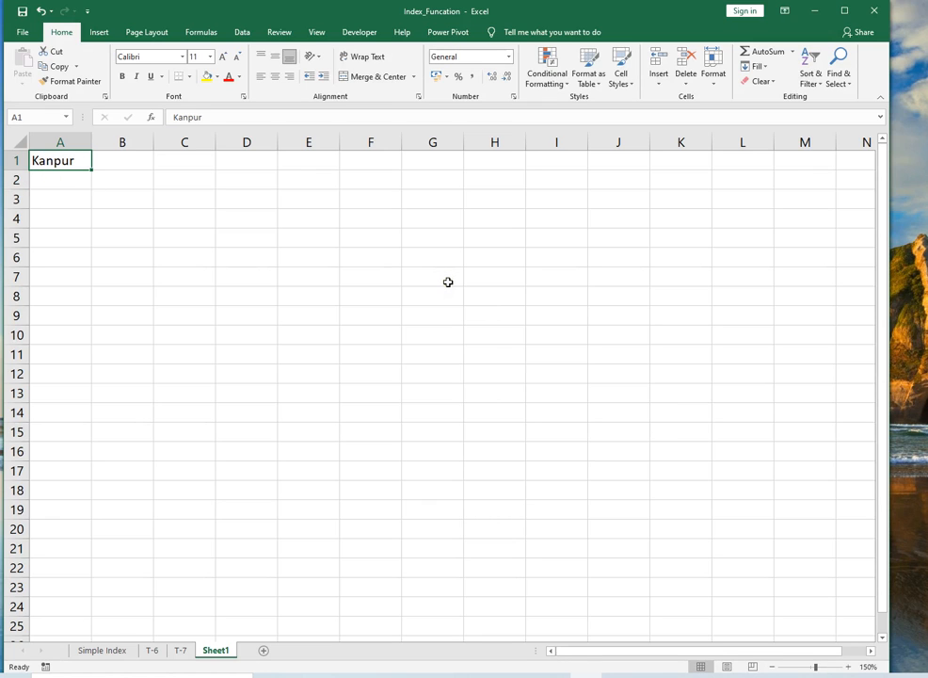
# Step: Enter KANPUR in all capitals in cell A2
pyautogui.press('Down')
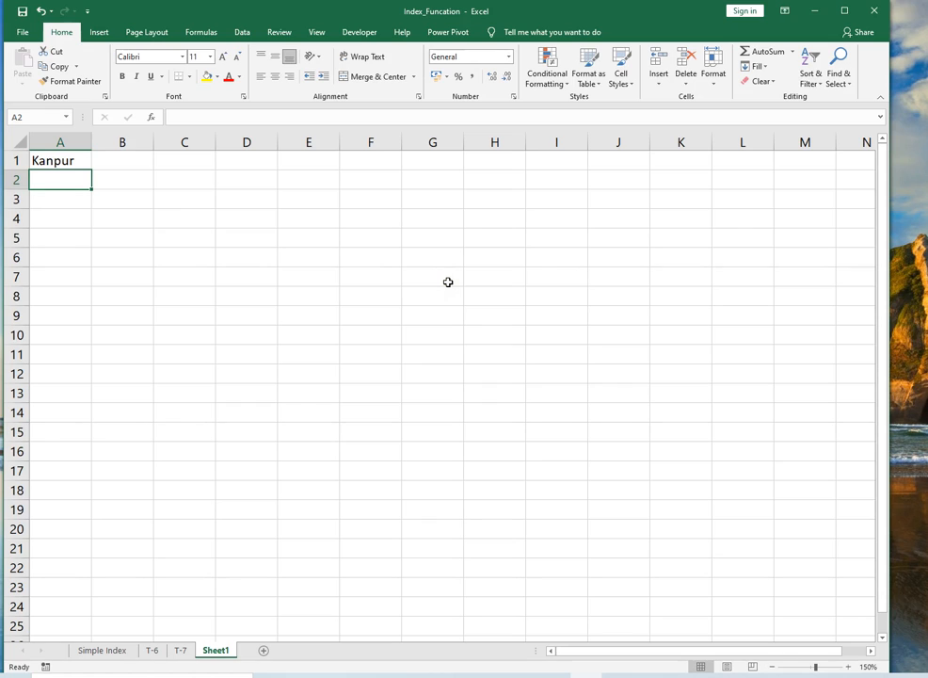
pyautogui.write('KNAM')
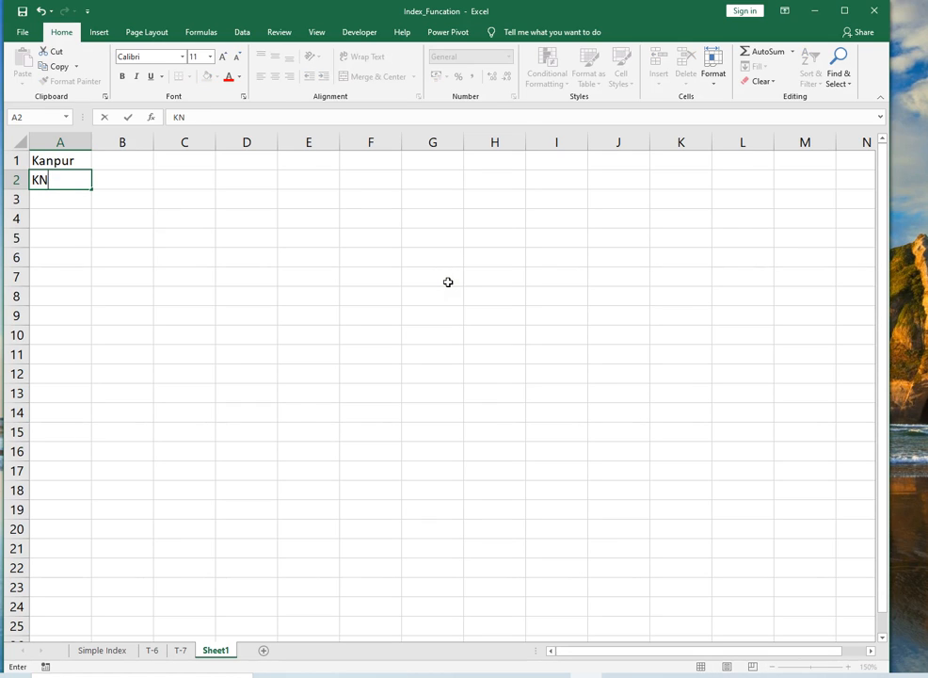
pyautogui.press('BackSpace')
pyautogui.write('N')
pyautogui.press('BackSpace')
pyautogui.press('BackSpace')
pyautogui.write('AN')
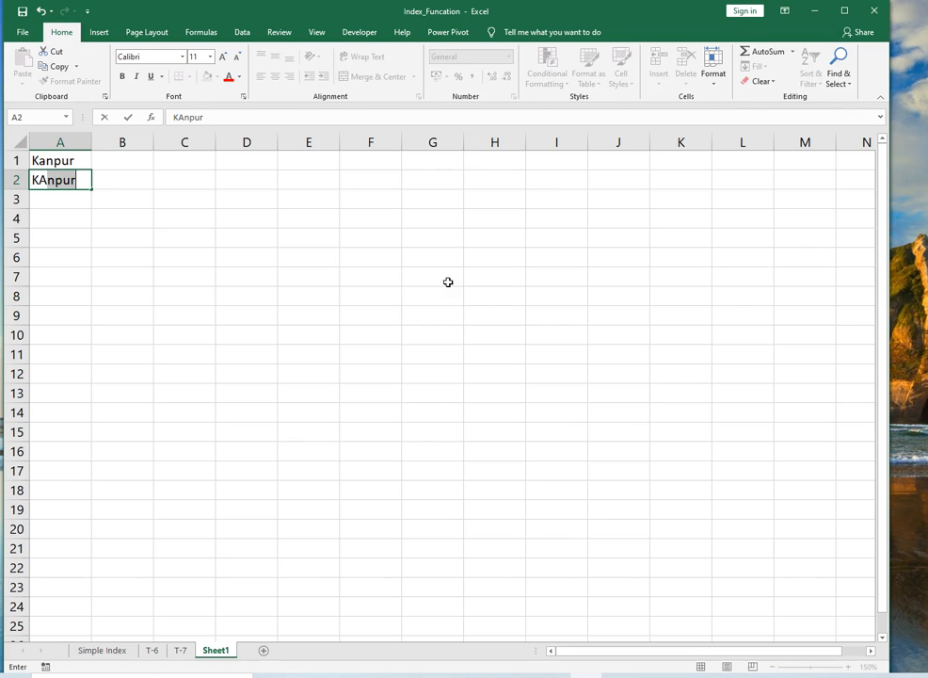
pyautogui.write('PUR')
pyautogui.press('Up')
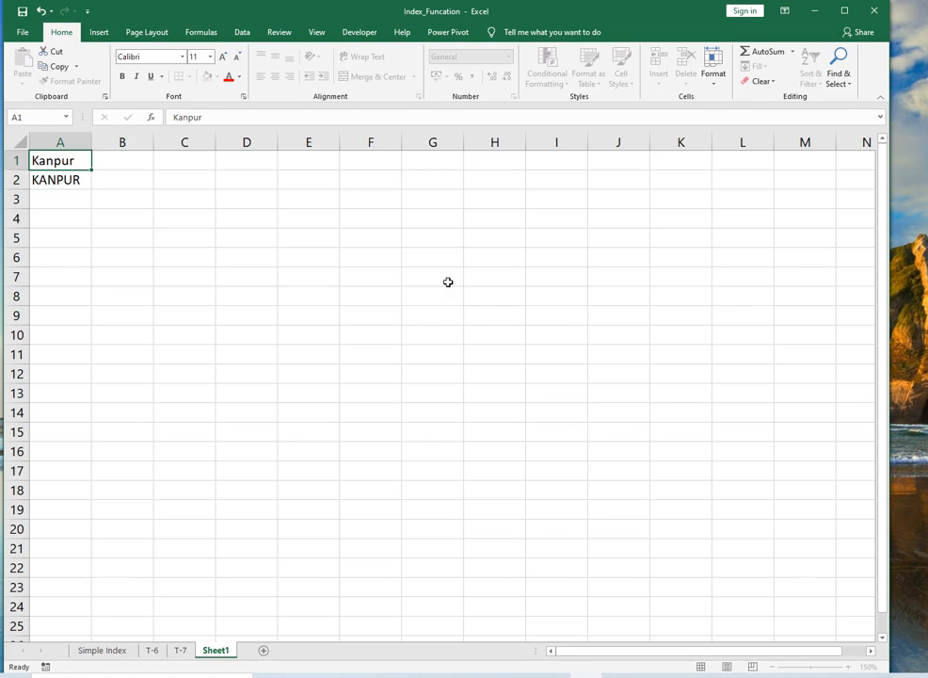
# Step: Enter kanpur in all lowercase in cell A3
pyautogui.press('Down')
pyautogui.press('Down')
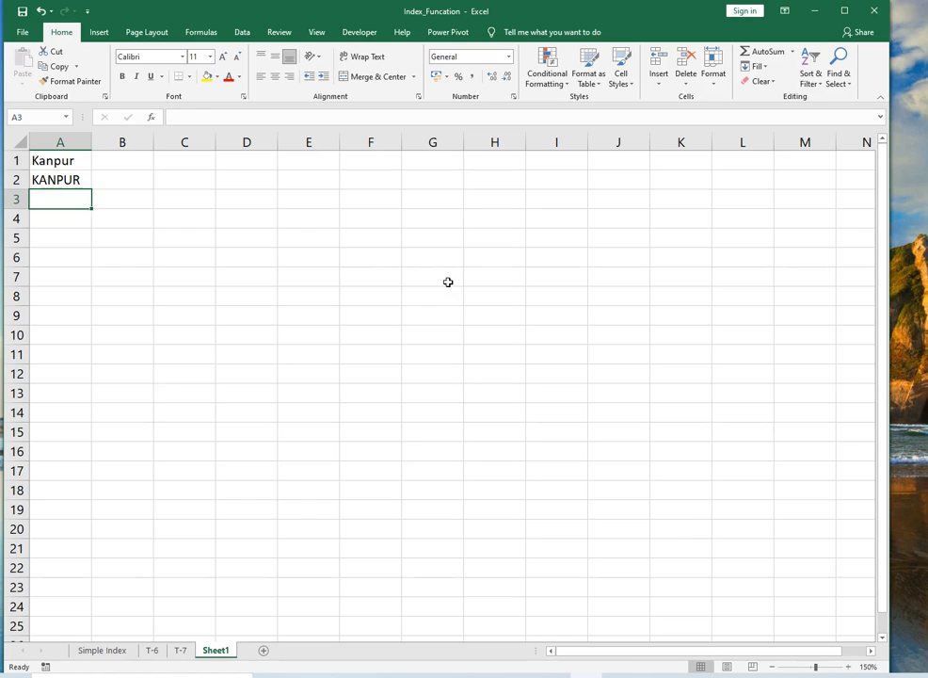
pyautogui.write('kna')
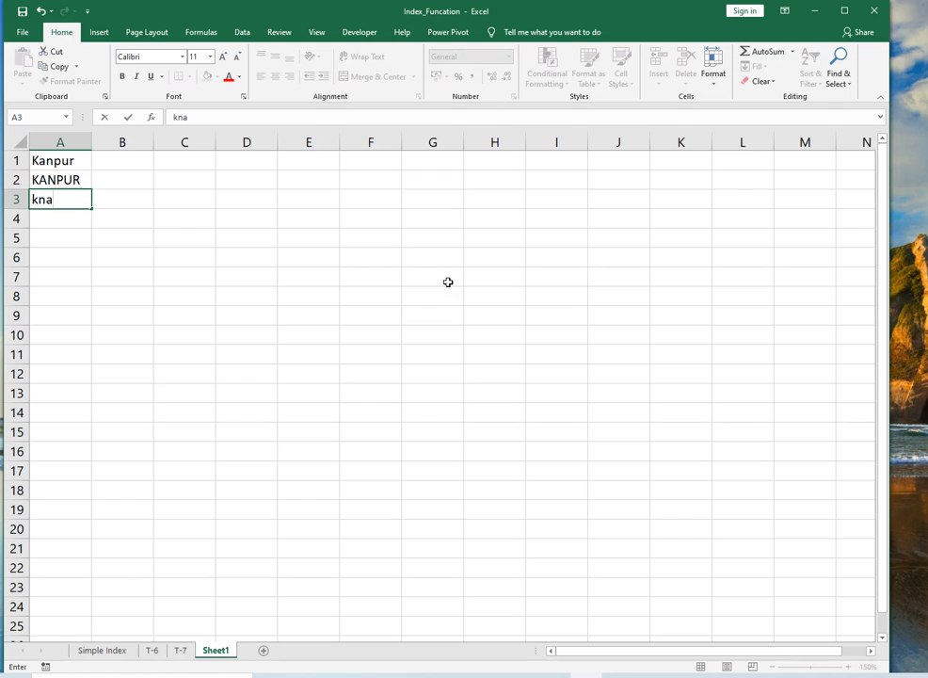
pyautogui.press('BackSpace')
pyautogui.press('BackSpace')
pyautogui.write('anpur')
pyautogui.press('Return')
pyautogui.press('Up')
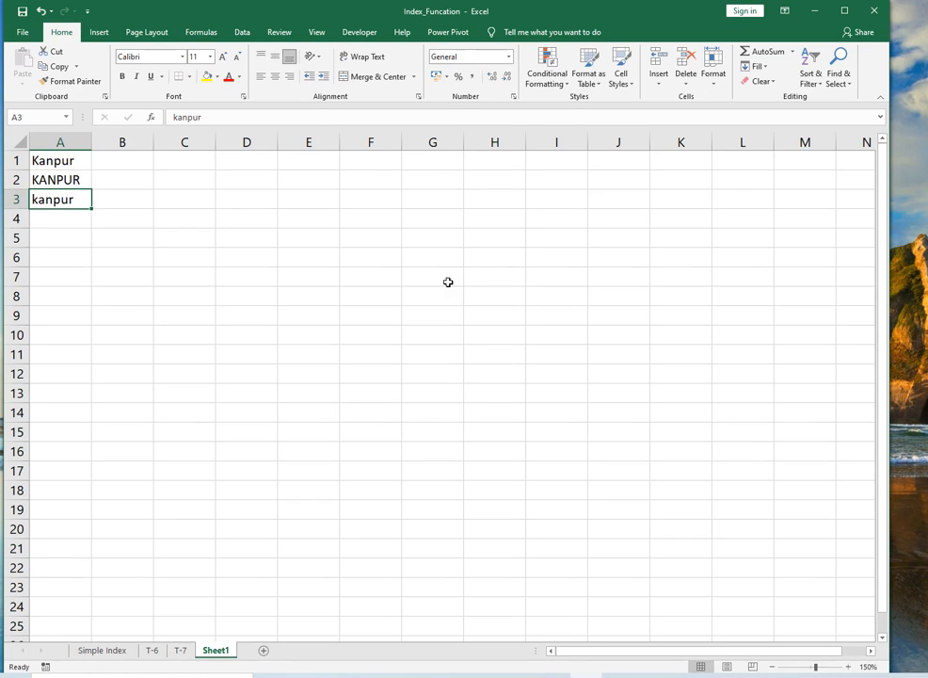
# Step: Enter Kanpur in cell A4
pyautogui.press('Down')
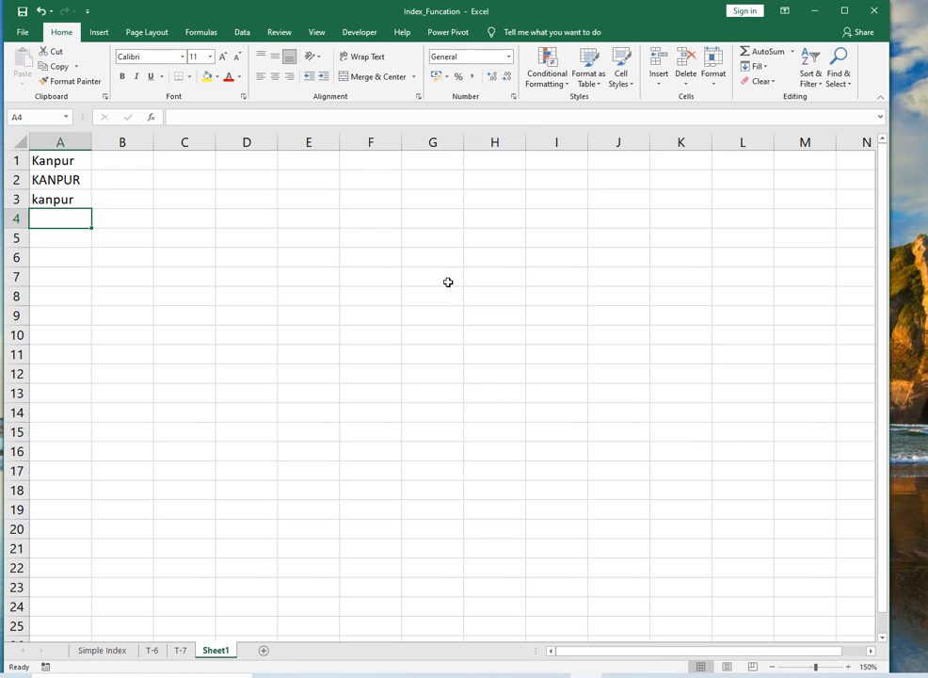
pyautogui.write('Kan')
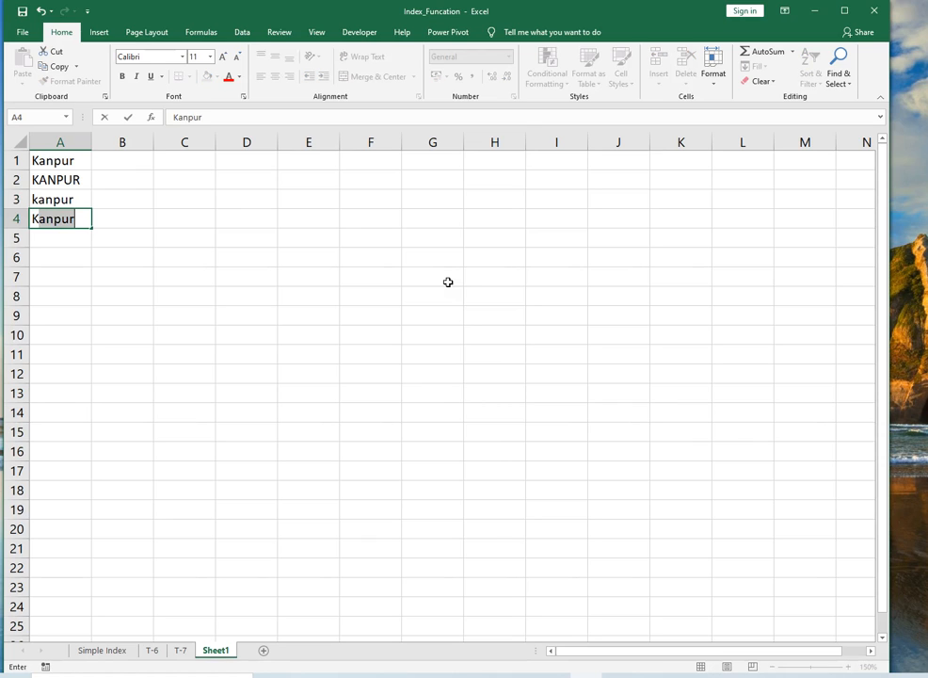
pyautogui.press('BackSpace')
pyautogui.press('BackSpace')
pyautogui.write('AN')
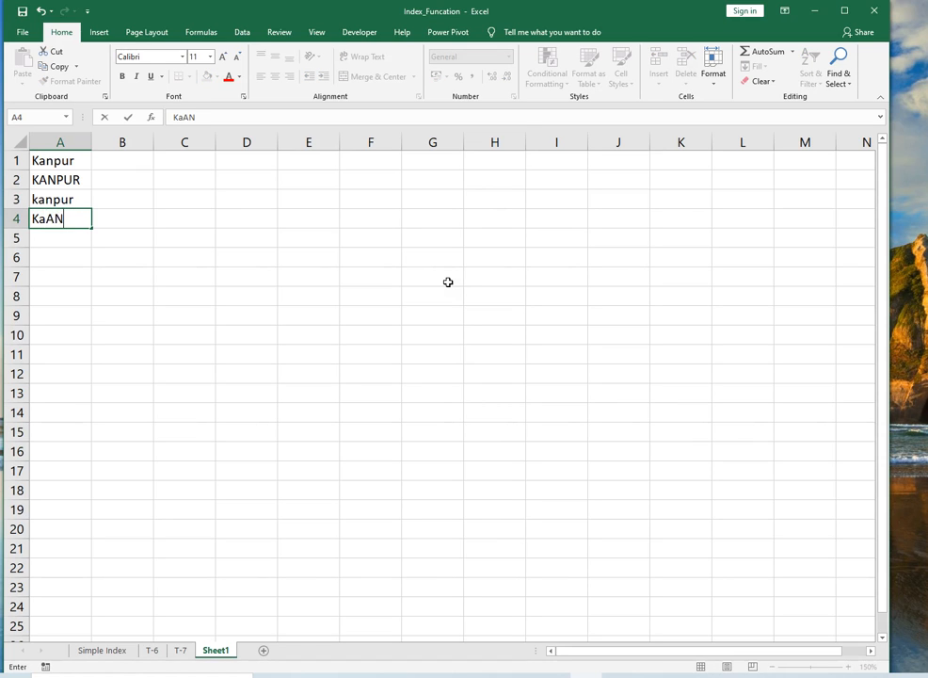
pyautogui.press('BackSpace')
pyautogui.press('BackSpace')
pyautogui.write('AN')
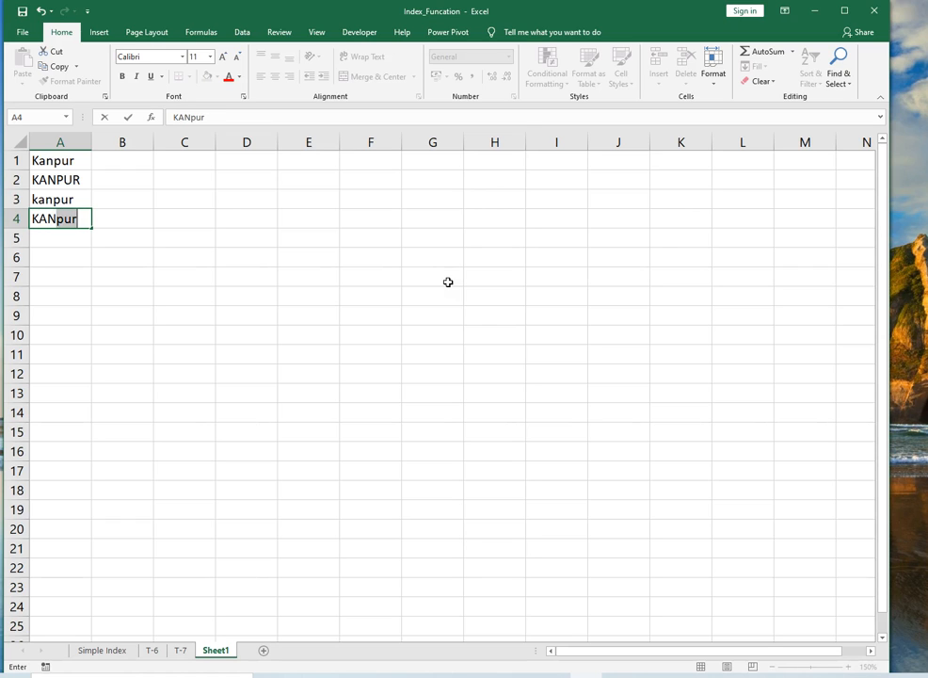
pyautogui.press('Return')
# Step: Change the capitalization of the entry in A4 to KANpur
pyautogui.press('Up')
pyautogui.press('F2')
pyautogui.press('Home')
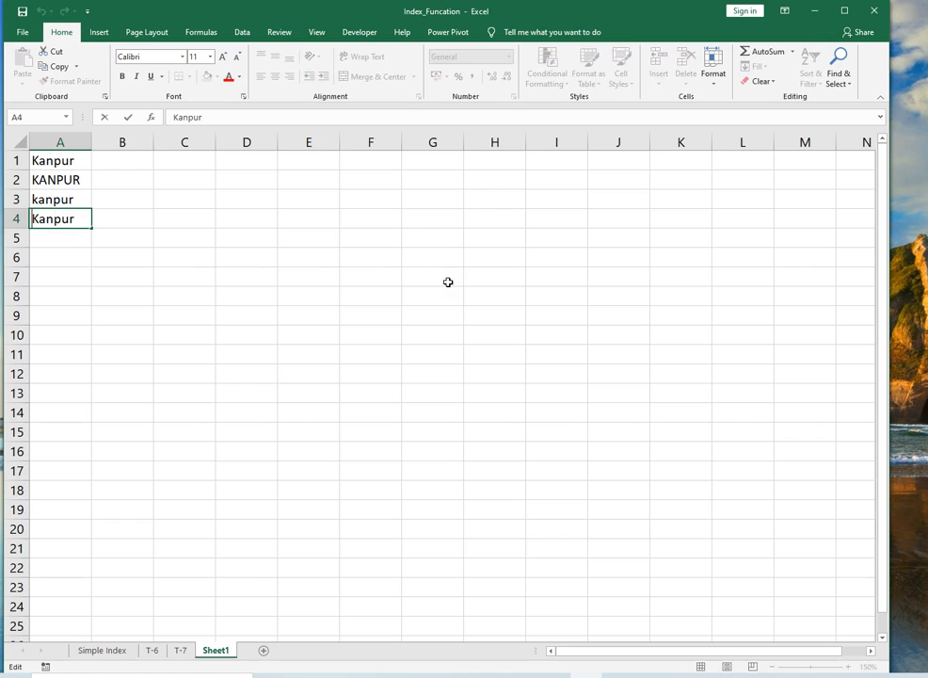
pyautogui.hotkey('shift', 'Right')
pyautogui.hotkey('shift', 'Right')
pyautogui.press('Right')
pyautogui.hotkey('shift', 'Left')
pyautogui.write('A')
pyautogui.hotkey('shift', 'Right')
pyautogui.write('N')
pyautogui.press('Return')
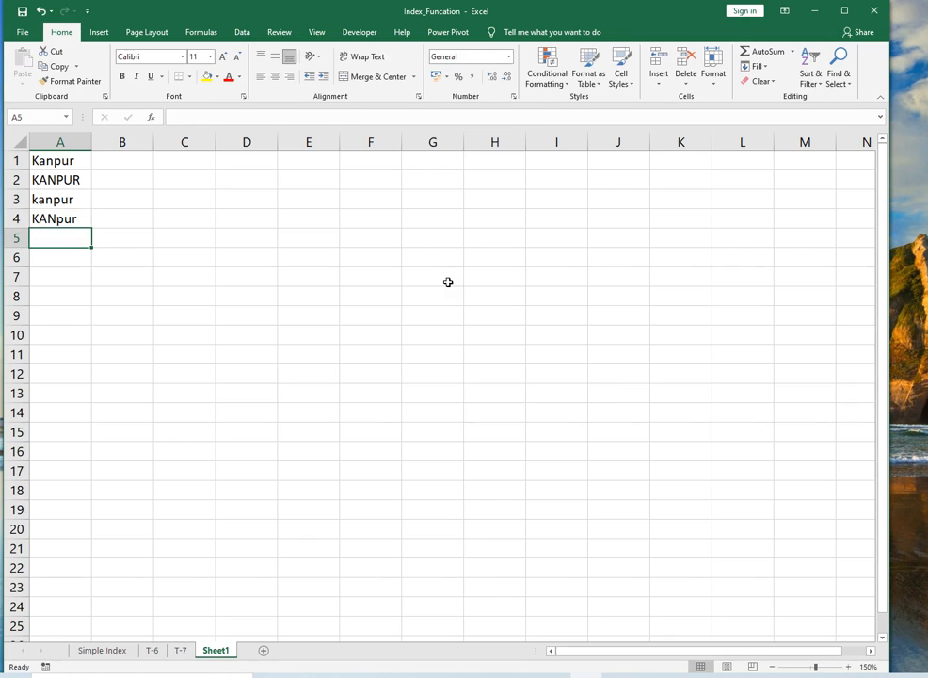
# Step: Enter kanPUR in cell A5 and select B1 beside the start of the list
pyautogui.write('kan')
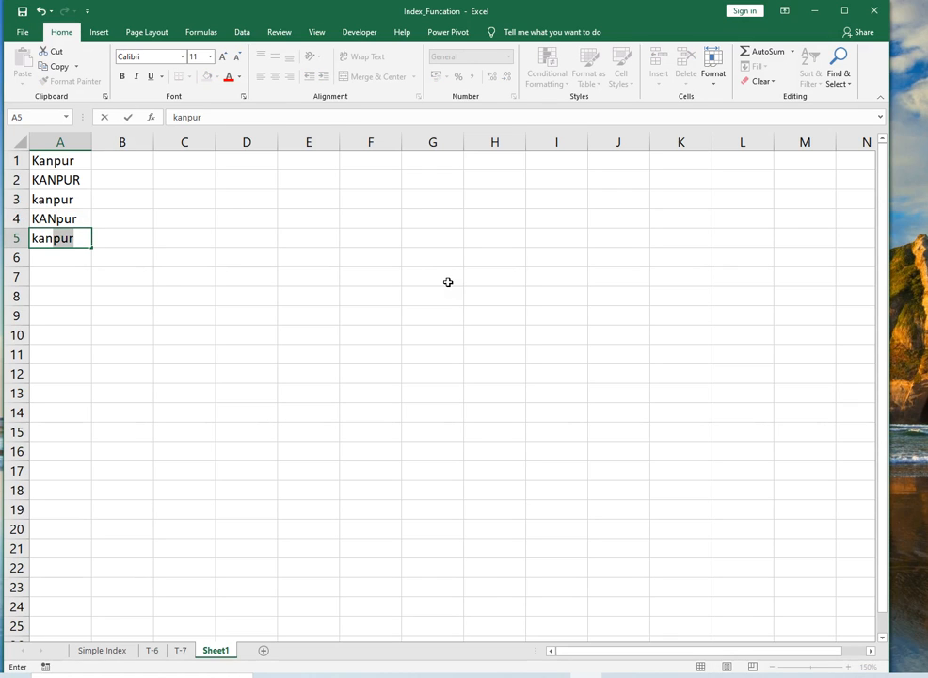
pyautogui.write('PUR')
pyautogui.press('Return')
pyautogui.press('Up')
pyautogui.press('Up')
pyautogui.press('Up')
pyautogui.press('Up')
pyautogui.press('Up')
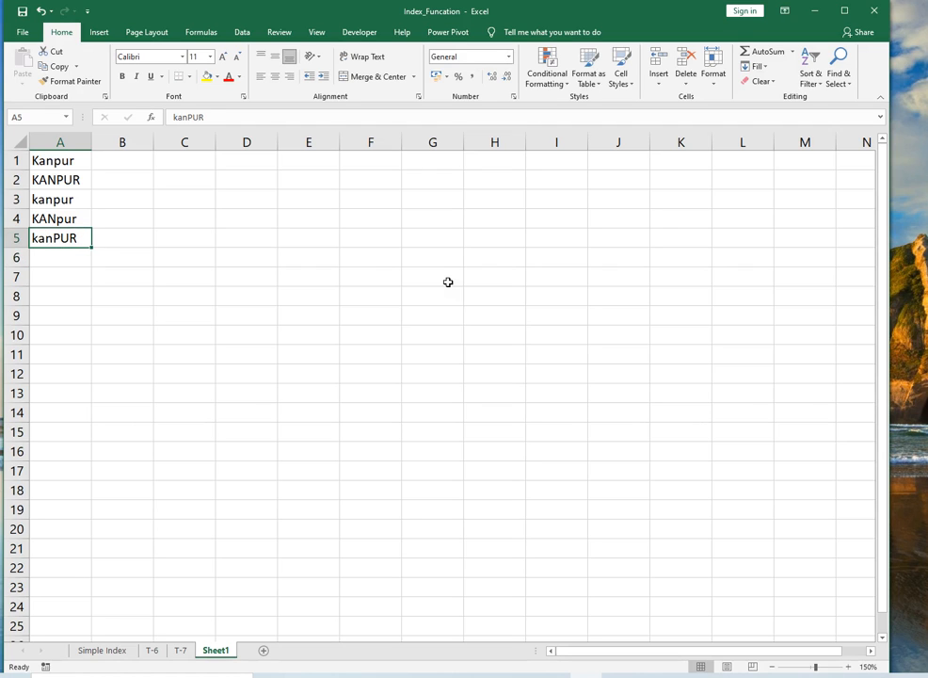
pyautogui.hotkey('ctrl', 'shift', 'Down')
pyautogui.hotkey('ctrl', 'shift', 'Up')
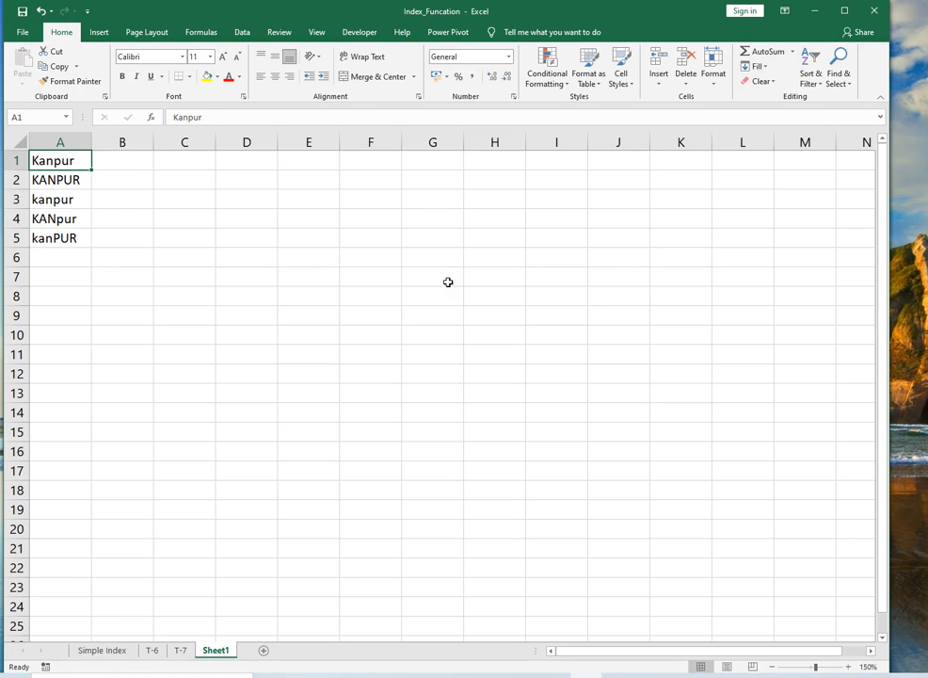
pyautogui.press('Right')
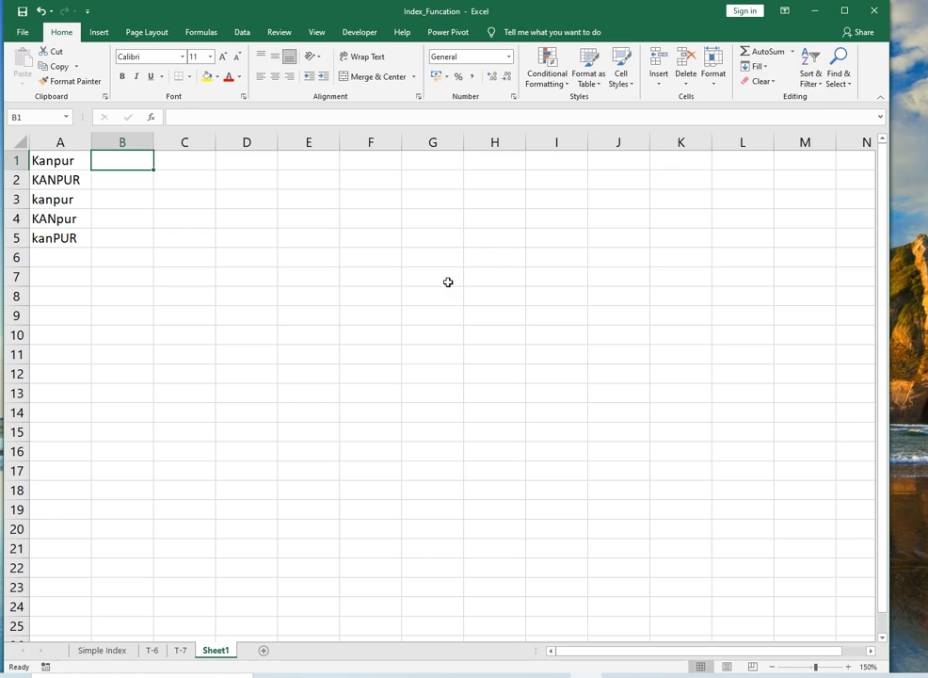
# Step: Enter the formula =RANDBETWEEN(10,99) in B1
pyautogui.write('=ra')
pyautogui.press('Down')
pyautogui.press('Down')
pyautogui.press('Tab')
pyautogui.write('10')
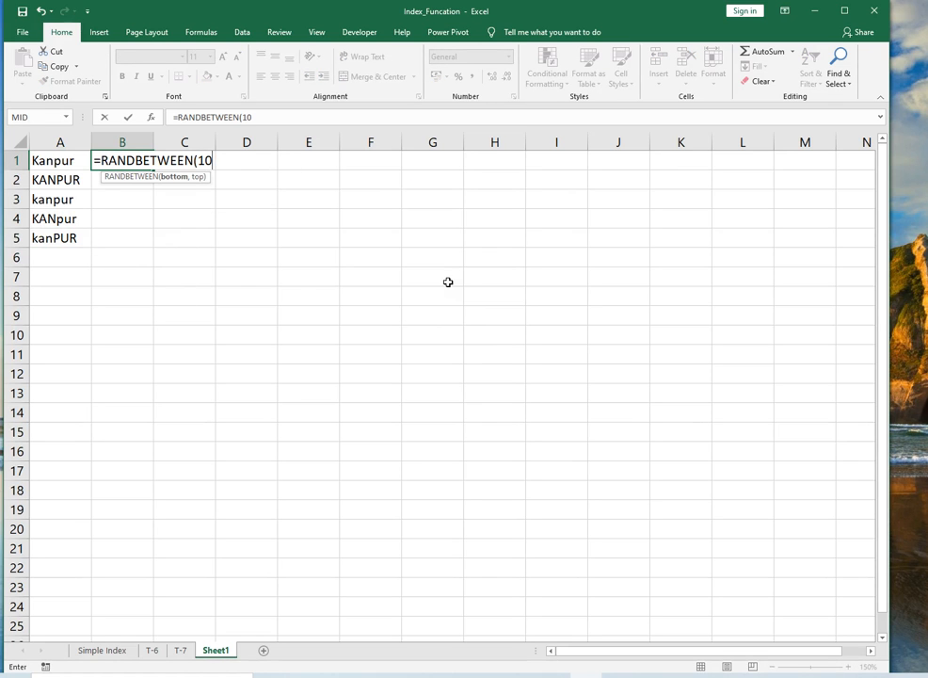
pyautogui.write('m')
pyautogui.press('BackSpace')
pyautogui.write(',99)')
pyautogui.press('Return')
# Step: Fill the RANDBETWEEN formula down from B1 to B5 beside the Kanpur entries
pyautogui.press('Up')
pyautogui.press('Left')
pyautogui.hotkey('ctrl', 'Down')
pyautogui.press('Right')
pyautogui.hotkey('ctrl', 'shift', 'Up')
pyautogui.hotkey('ctrl', 'd')
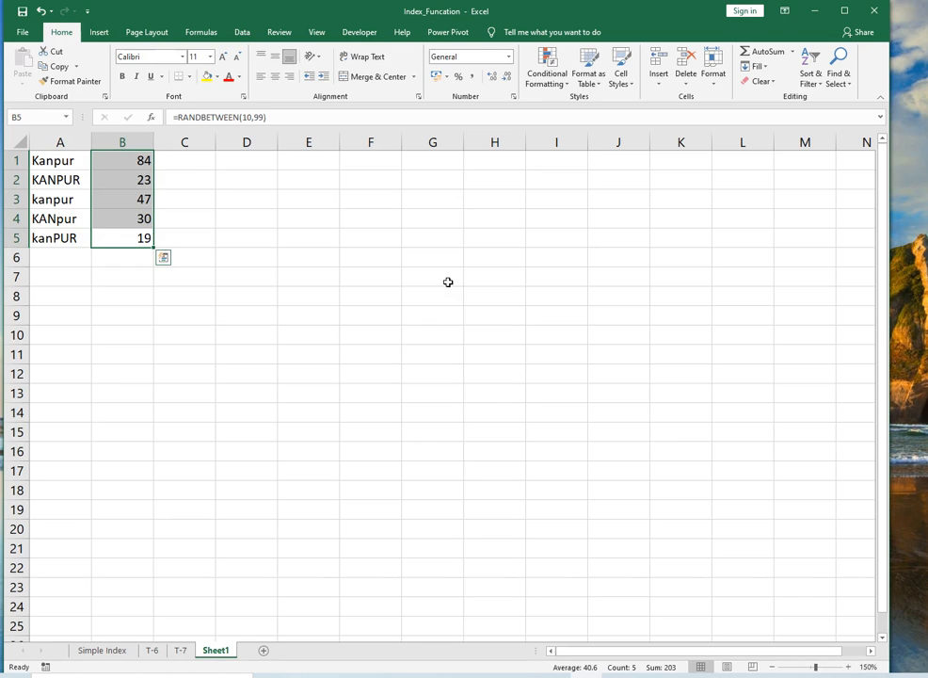
# Step: Convert the random numbers in B1:B5 to static values by pasting them over themselves as values
pyautogui.hotkey('ctrl', 'c')
pyautogui.hotkey('alt', 'e')
pyautogui.press('s')
pyautogui.press('v')
pyautogui.press('Return')
pyautogui.press('Left')
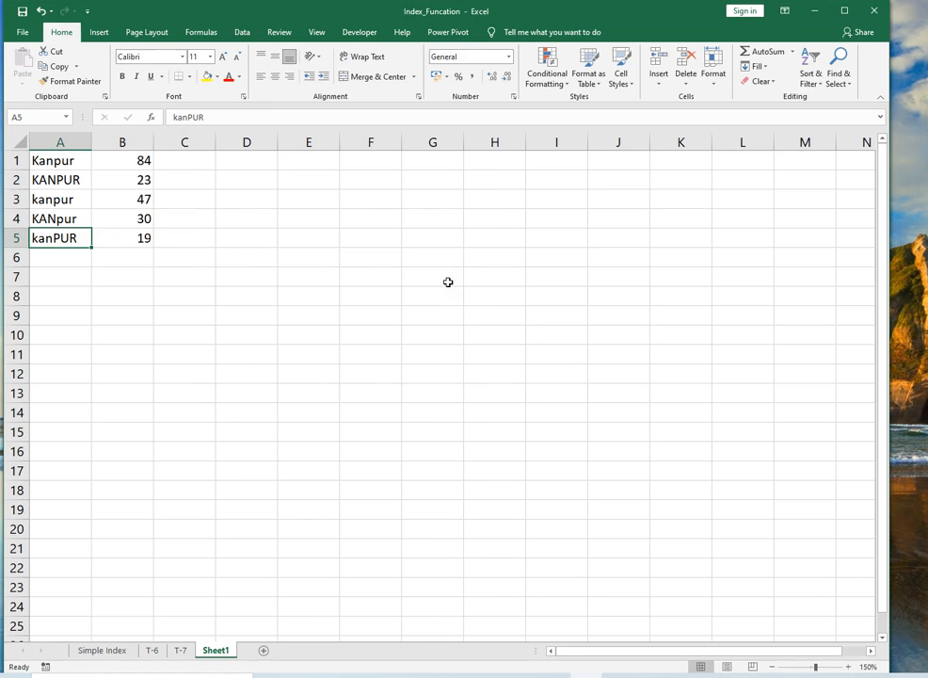
pyautogui.press('Down')
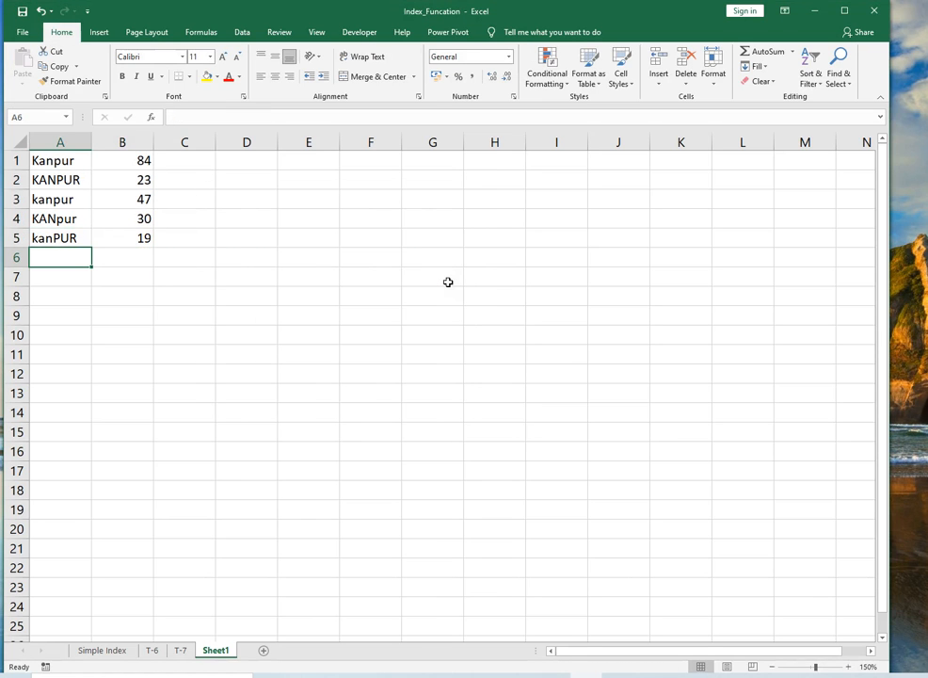
# Step: Copy kanPUR from A5 into E1 and KANpur from A4 into E2
pyautogui.click(58, 241)
pyautogui.hotkey('ctrl', 'c')
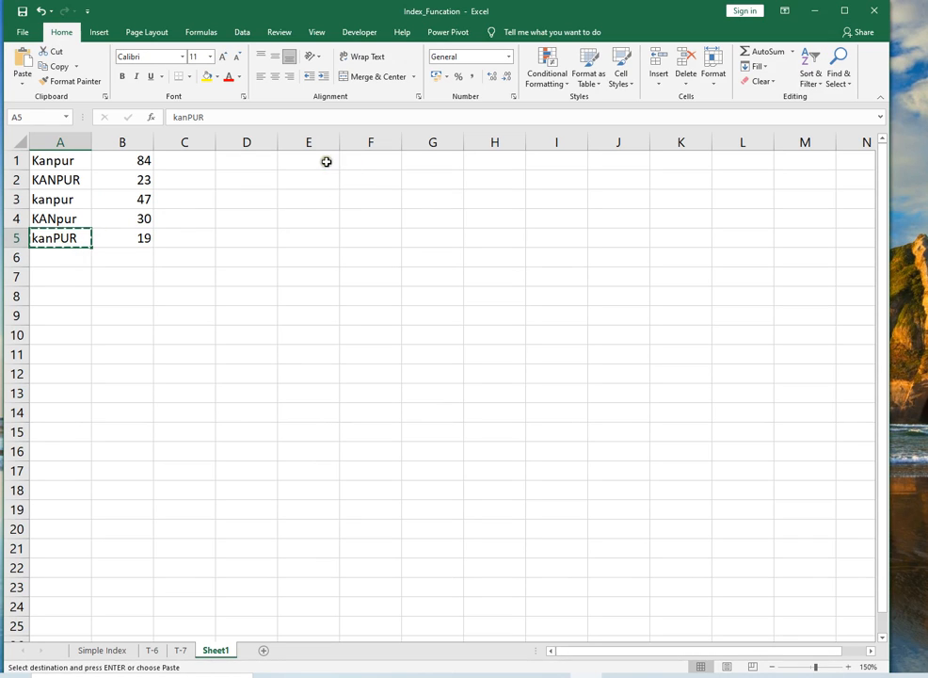
pyautogui.click(326, 161)
pyautogui.press('Return')
pyautogui.click(58, 219)
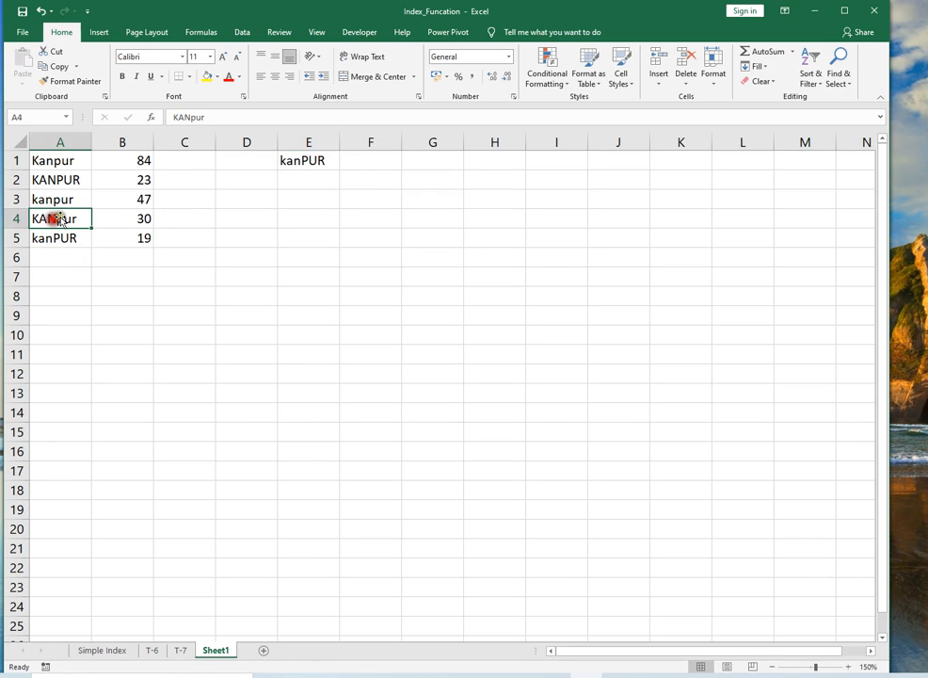
pyautogui.hotkey('ctrl', 'c')
pyautogui.click(304, 176)
pyautogui.hotkey('ctrl', 'v')
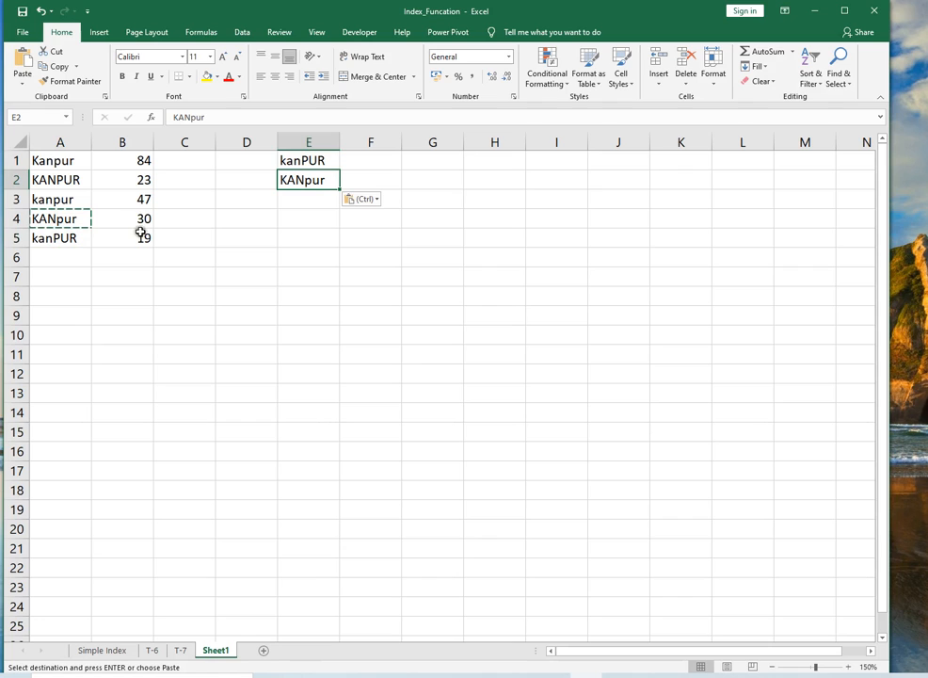
# Step: Copy Kanpur from A1 into E3
pyautogui.click(60, 202)
pyautogui.press('ctrl')
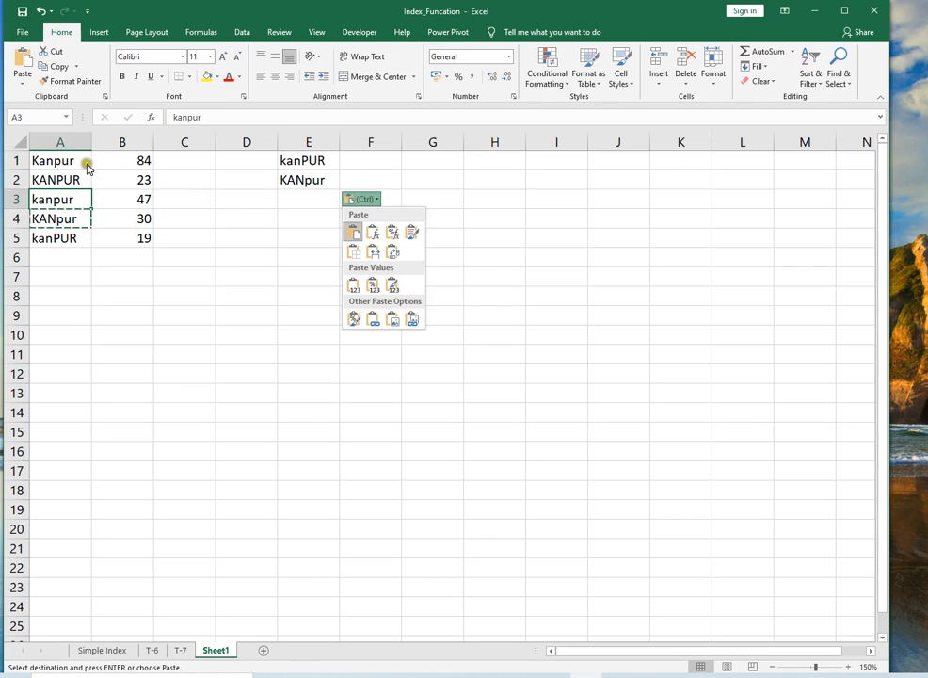
pyautogui.click(75, 162)
pyautogui.click(75, 162)
pyautogui.hotkey('ctrl', 'c')
pyautogui.click(295, 207)
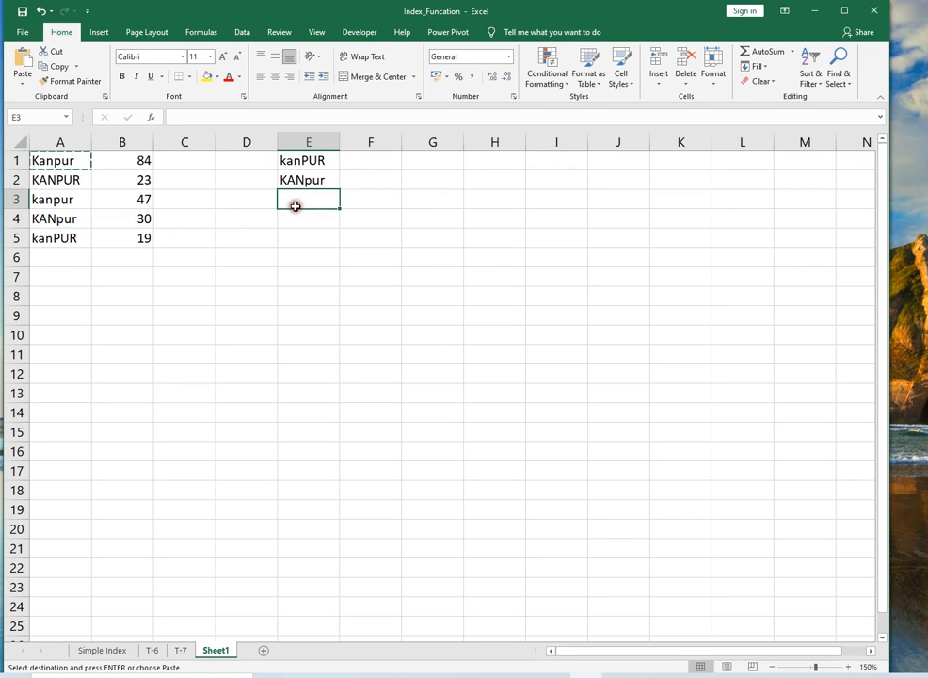
pyautogui.hotkey('ctrl', 'v')
# Step: Copy KANPUR from A2 into E4 and kanpur from A3 into E5
pyautogui.click(68, 178)
pyautogui.hotkey('ctrl', 'c')
pyautogui.click(322, 219)
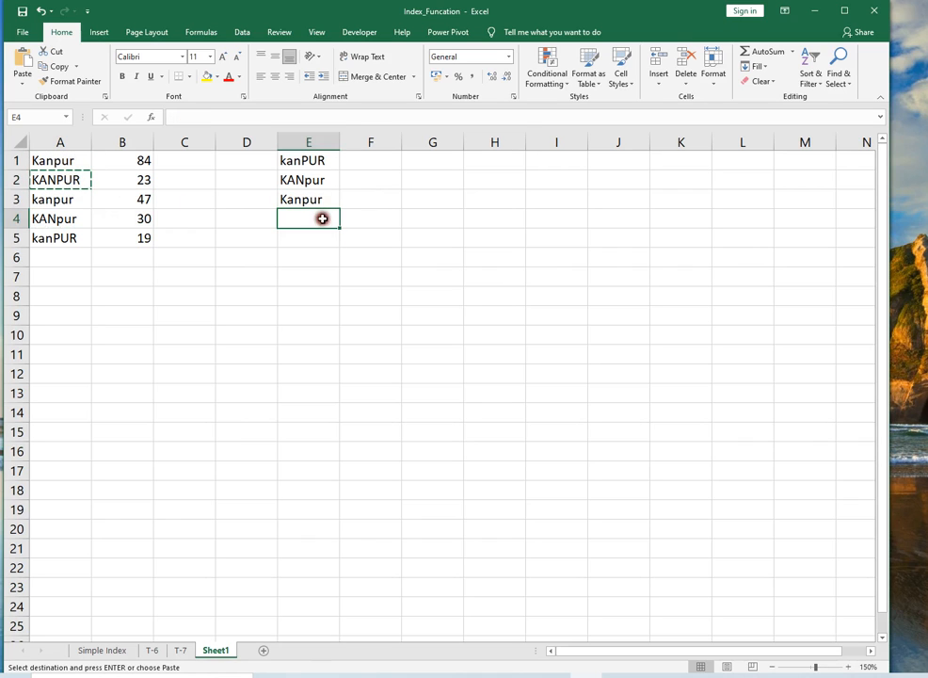
pyautogui.hotkey('ctrl', 'v')
pyautogui.click(60, 198)
pyautogui.hotkey('ctrl', 'c')
pyautogui.click(295, 236)
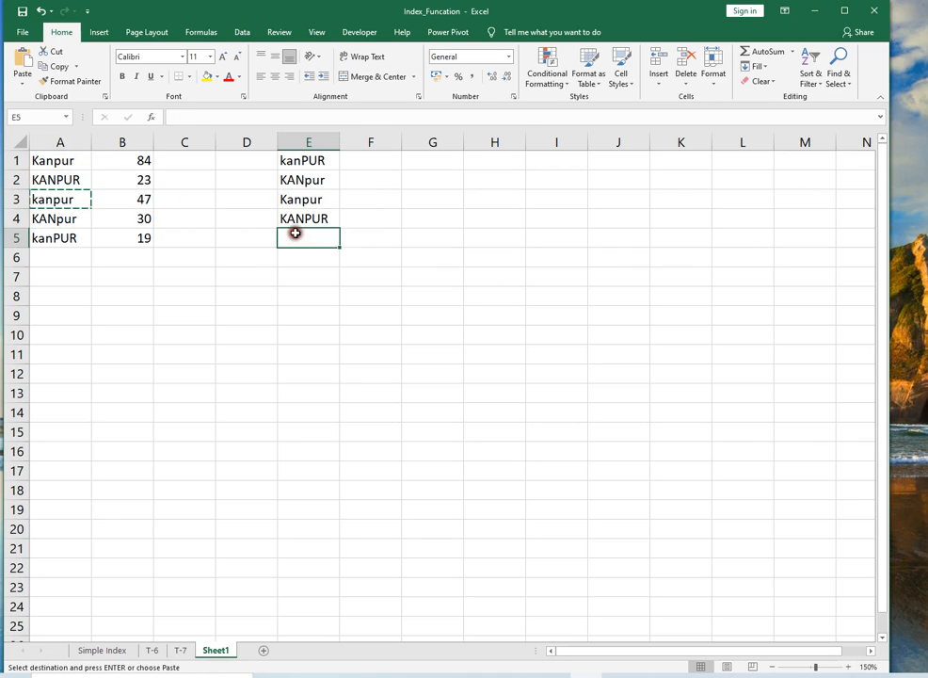
pyautogui.hotkey('ctrl', 'v')
pyautogui.press('Escape')
# Step: Start a VLOOKUP formula in F1 with E1 as the lookup value
pyautogui.click(362, 160)
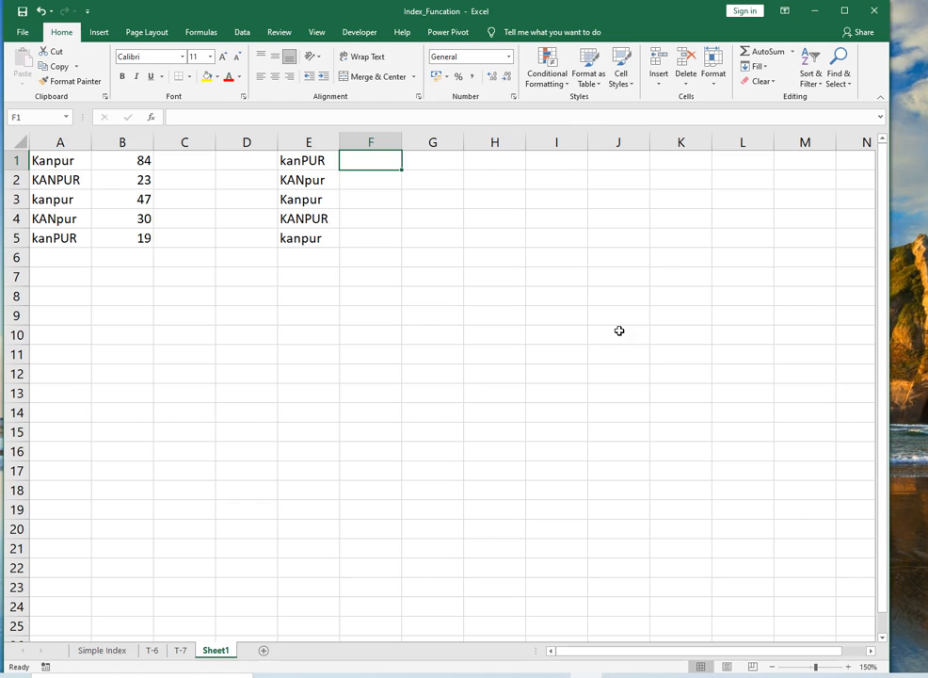
pyautogui.press('Left')
pyautogui.press('Left')
pyautogui.press('Left')
pyautogui.press('Left')
pyautogui.press('Right')
pyautogui.press('Right')
pyautogui.press('Right')
pyautogui.press('Right')
pyautogui.write('=vl')
pyautogui.press('Tab')
pyautogui.press('Left')
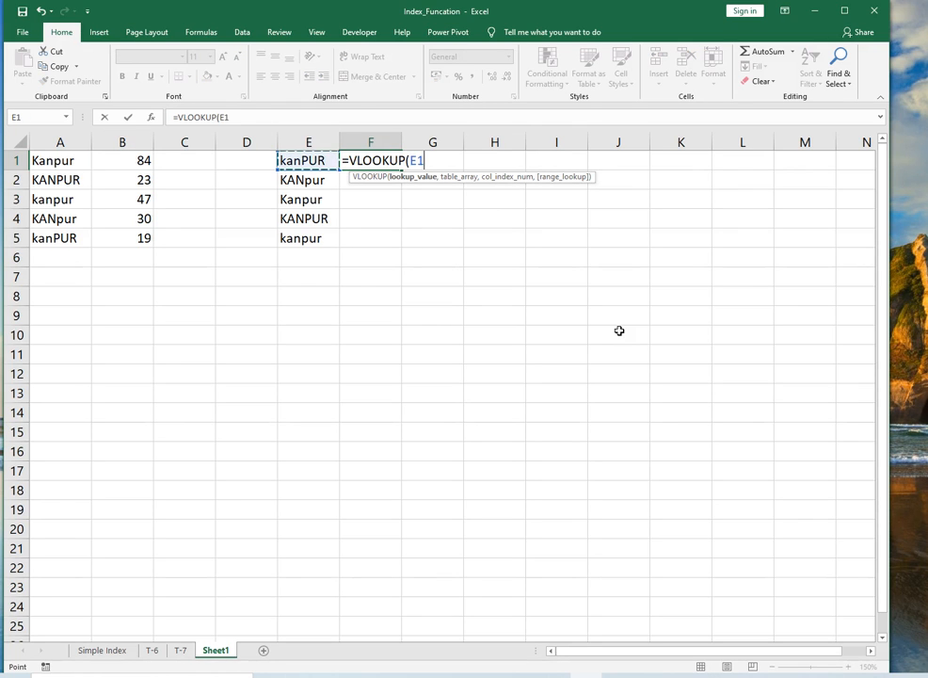
# Step: Set the VLOOKUP table array to the absolute range $A$1:$B$5
pyautogui.write(',')
pyautogui.press('Left')
pyautogui.press('Left')
pyautogui.press('Left')
pyautogui.press('Left')
pyautogui.hotkey('shift', 'Left')
pyautogui.hotkey('shift', 'Down')
pyautogui.hotkey('shift', 'Down')
pyautogui.hotkey('shift', 'Down')
pyautogui.hotkey('shift', 'Down')
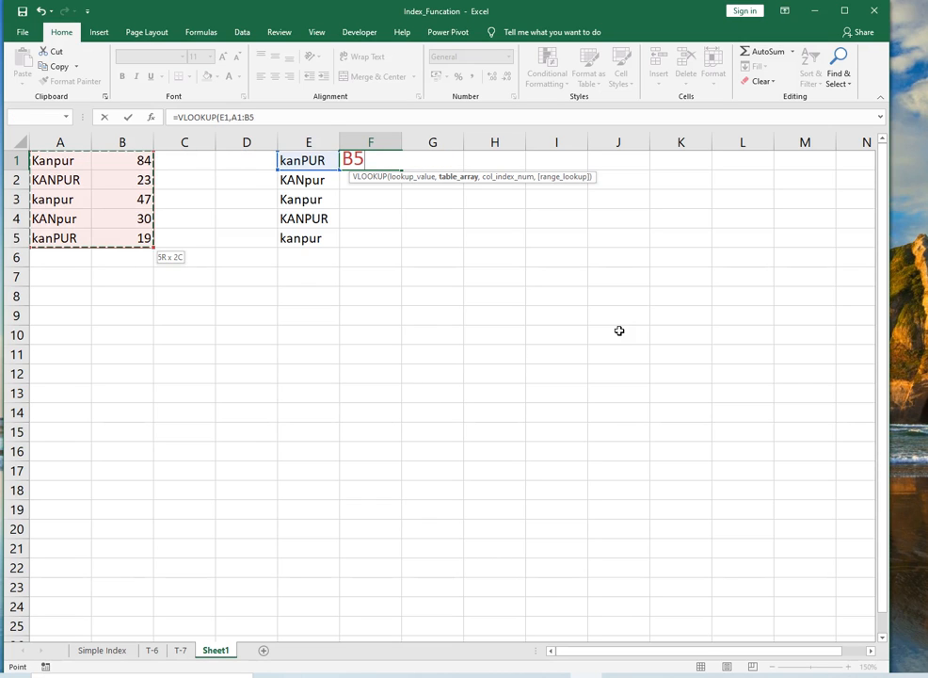
pyautogui.press('F4')
# Step: Complete the VLOOKUP in F1 with column index 2 and 0 for an exact match
pyautogui.write(',1,')
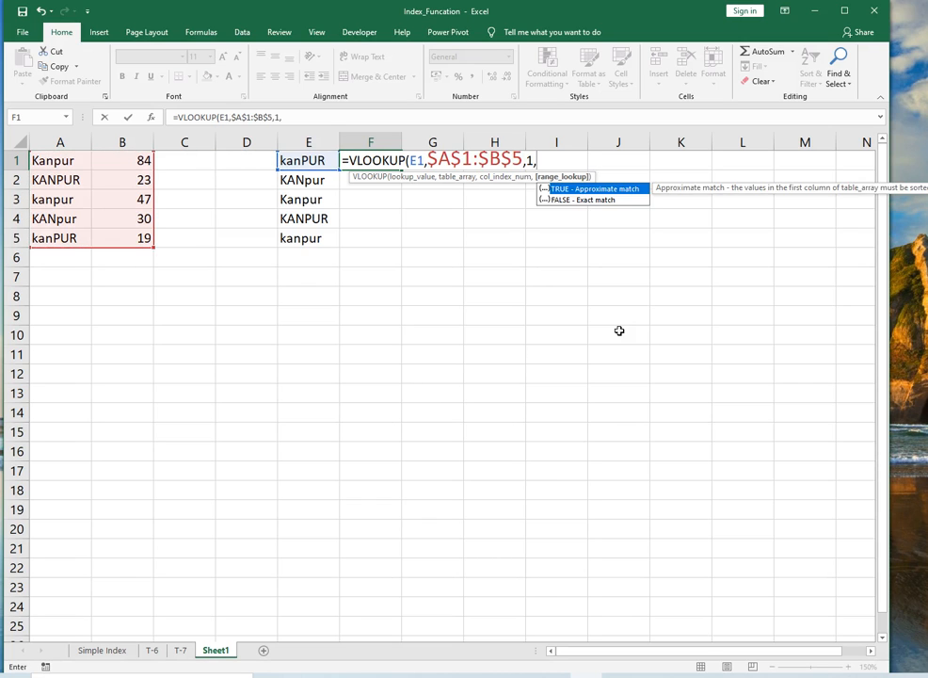
pyautogui.press('BackSpace')
pyautogui.press('BackSpace')
pyautogui.write(',20')
pyautogui.press('BackSpace')
pyautogui.press('BackSpace')
pyautogui.press('BackSpace')
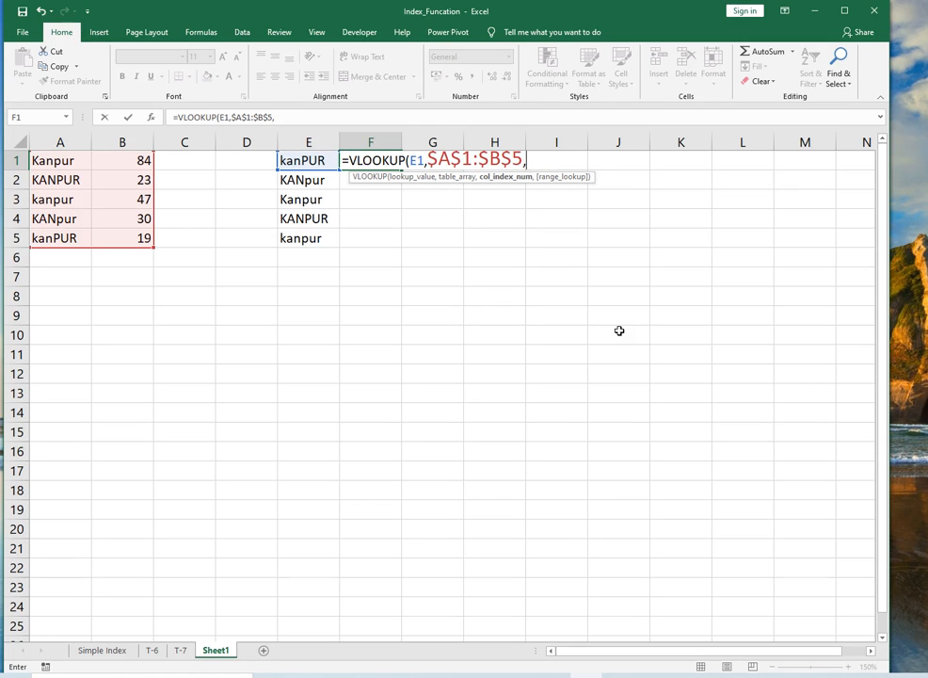
pyautogui.write('2,0')
pyautogui.hotkey('ctrl', 'Return')
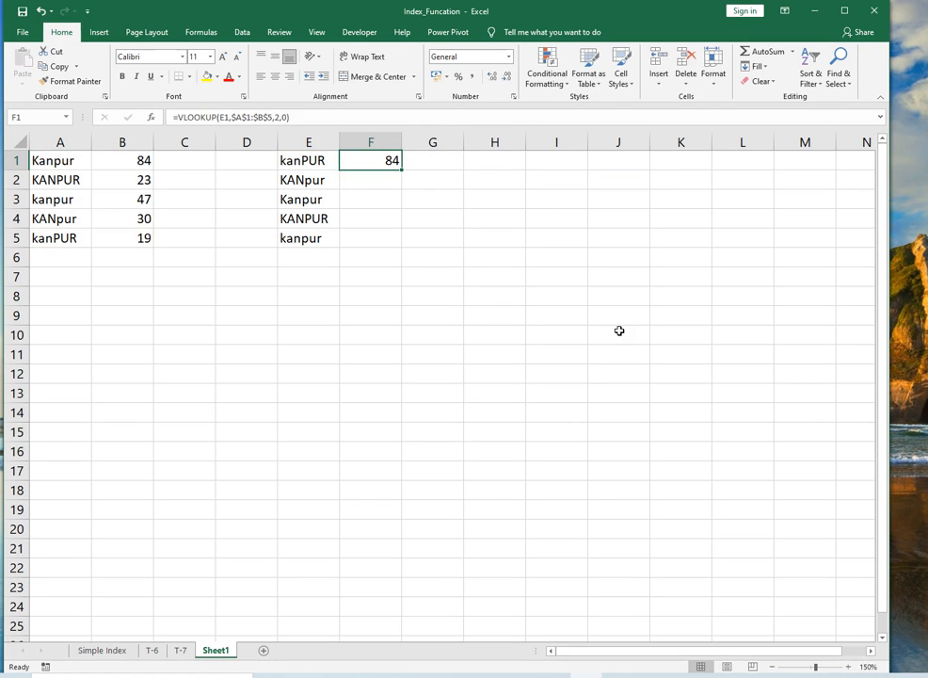
# Step: Fill the VLOOKUP formula down from F1 to F5 for all the lookup entries
pyautogui.press('Left')
pyautogui.hotkey('ctrl', 'Down')
pyautogui.press('Right')
pyautogui.hotkey('ctrl', 'shift', 'Up')
pyautogui.hotkey('ctrl', 'd')
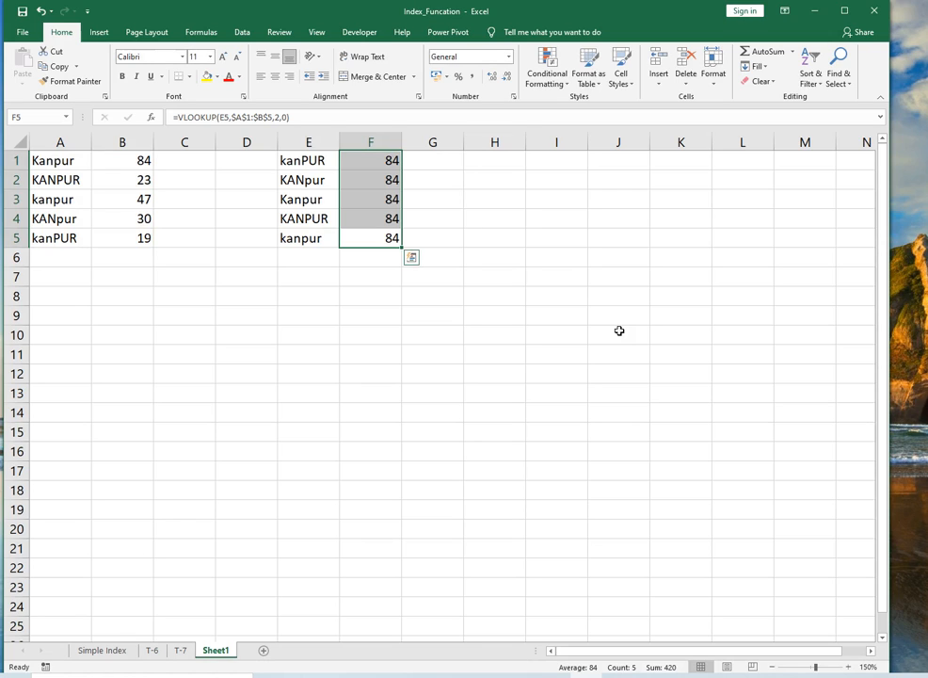
# Step: Clear the VLOOKUP formulas from F1:F5 and return to F1
pyautogui.press('Delete')
pyautogui.press('Up')
pyautogui.hotkey('ctrl', 'Up')
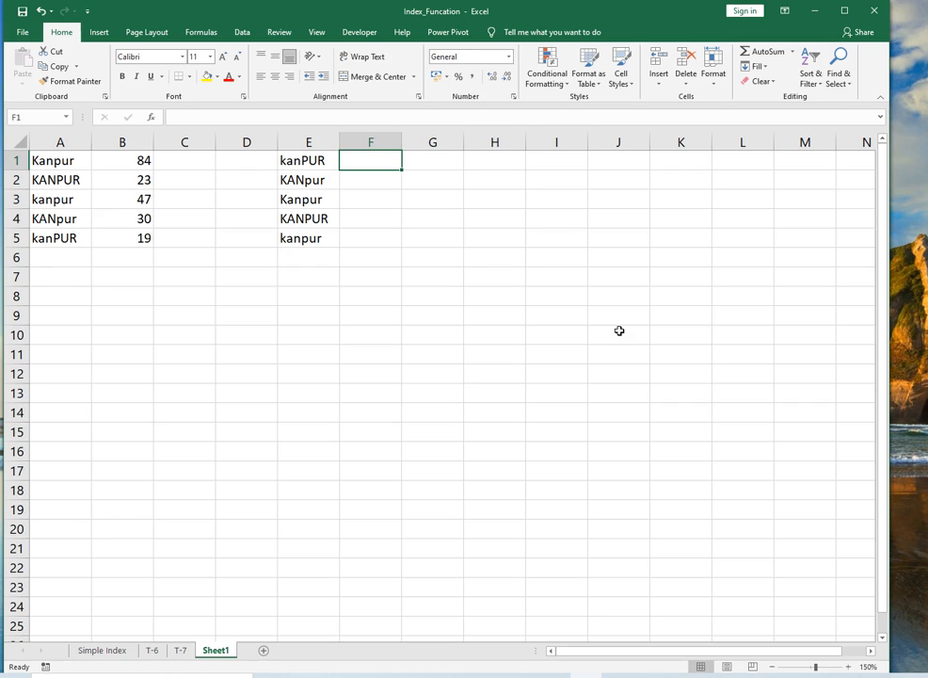
pyautogui.write('=in')
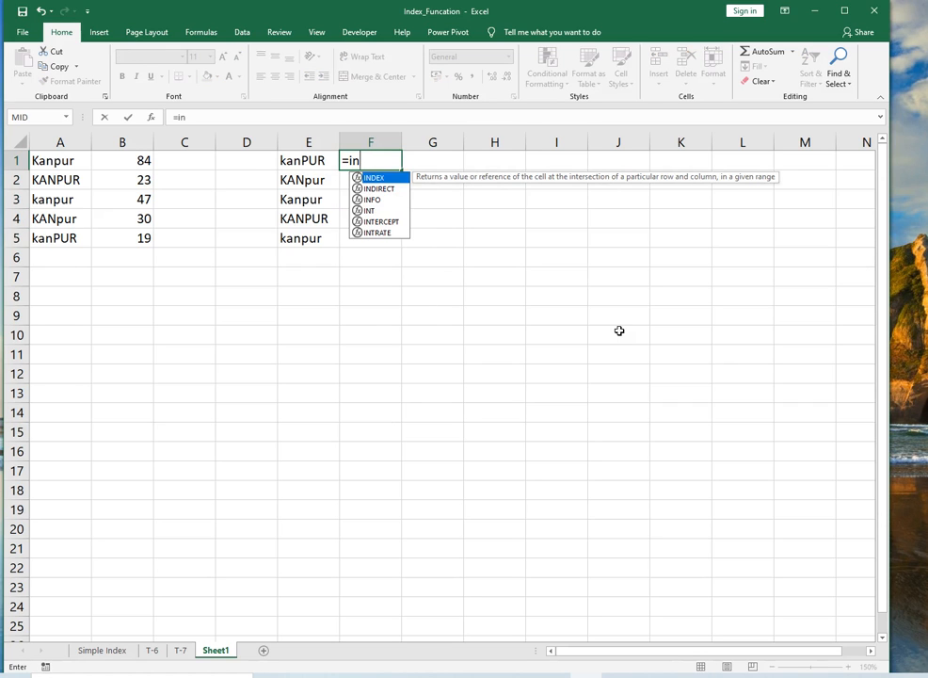
pyautogui.press('Escape')
pyautogui.press('F2')
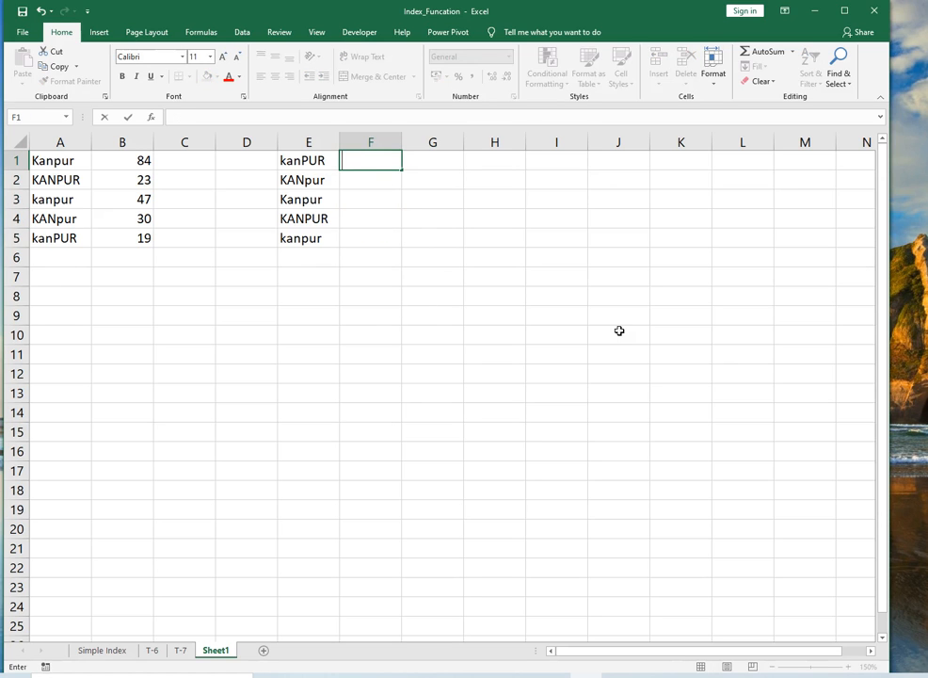
pyautogui.write('in')
pyautogui.press('BackSpace')
pyautogui.press('BackSpace')
# Step: Start an INDEX formula in F1 with the absolute range $B$1:$B$5 as its array
pyautogui.write('=')
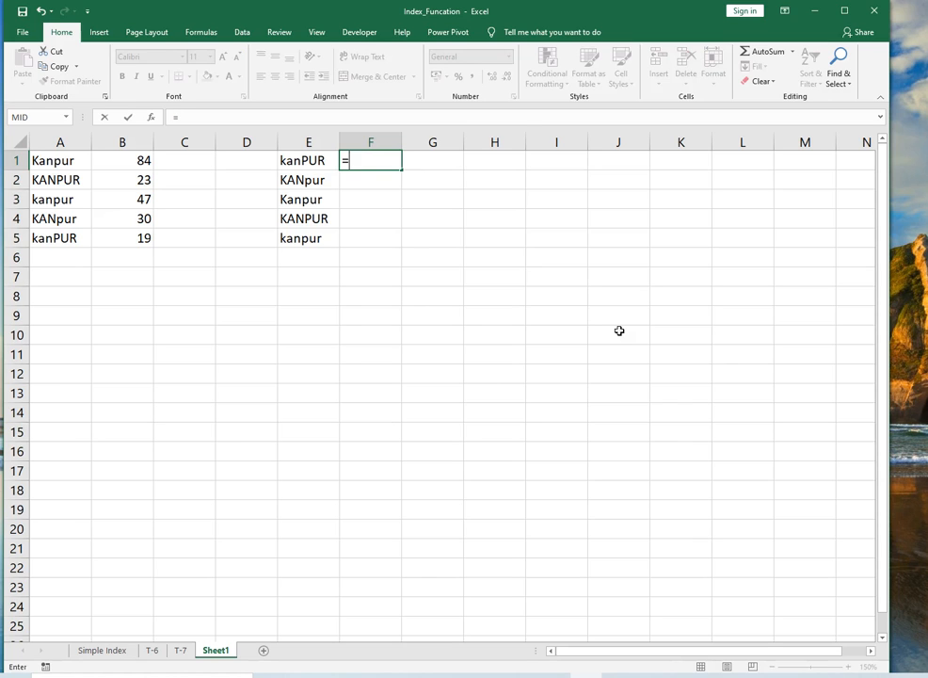
pyautogui.write('in')
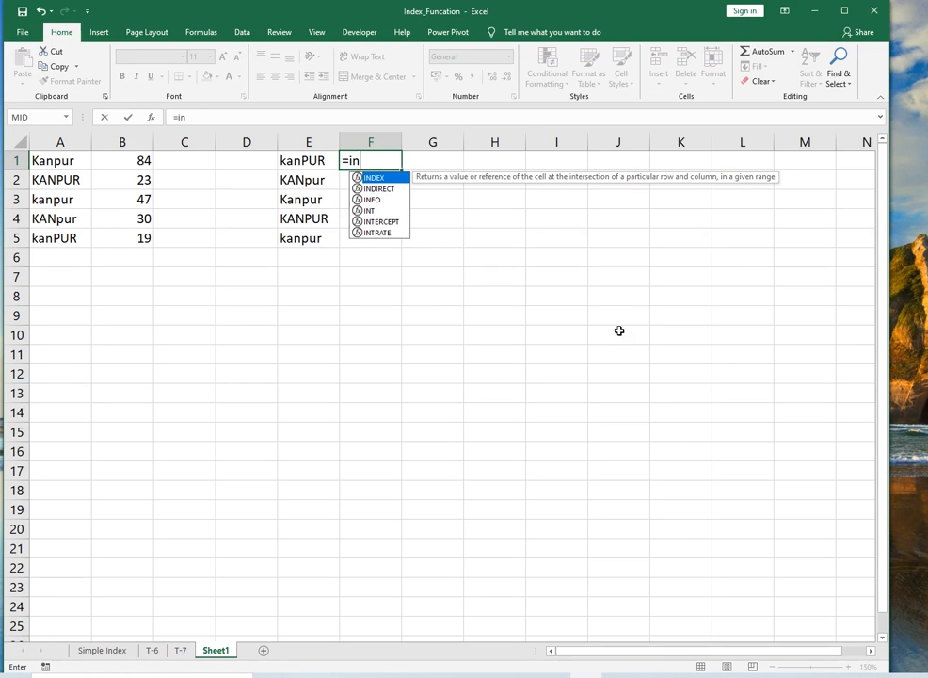
pyautogui.press('Tab')
pyautogui.hotkey('ctrl', 'Home')
pyautogui.press('Right')
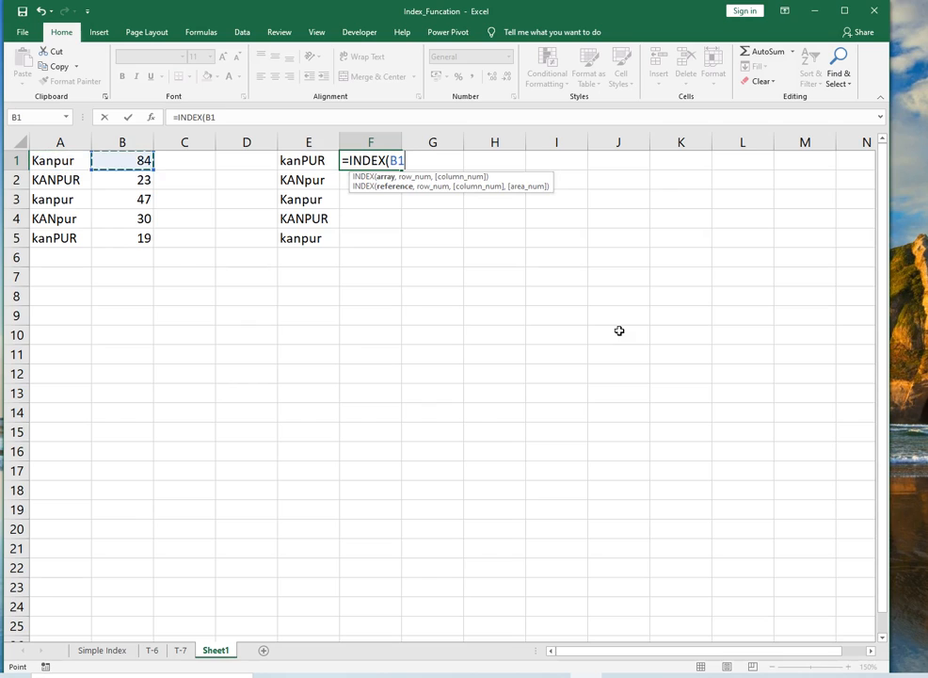
pyautogui.hotkey('ctrl', 'shift', 'Down')
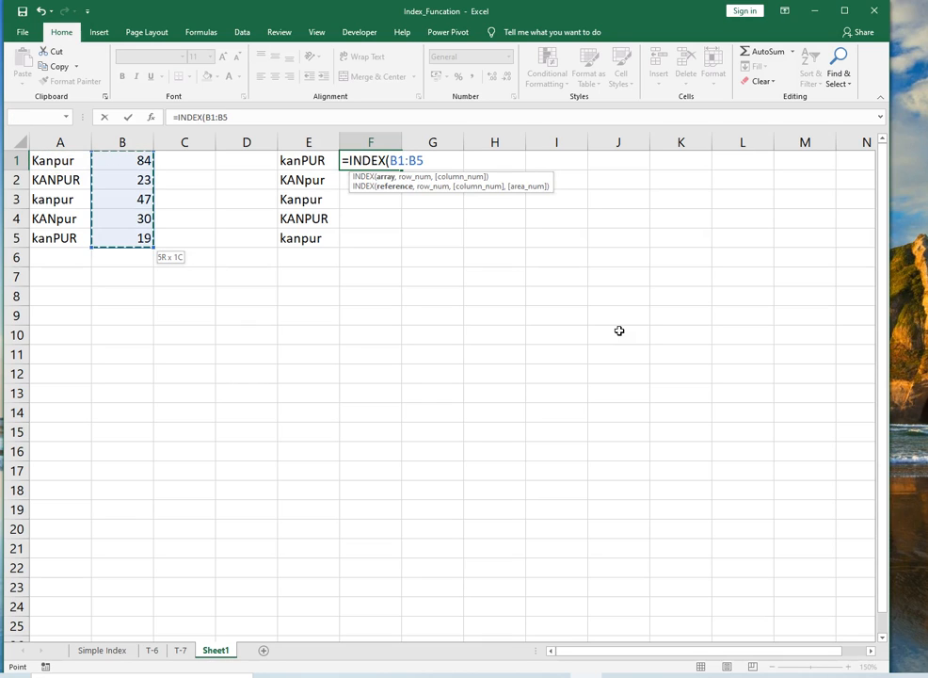
pyautogui.press('F4')
pyautogui.write(',')
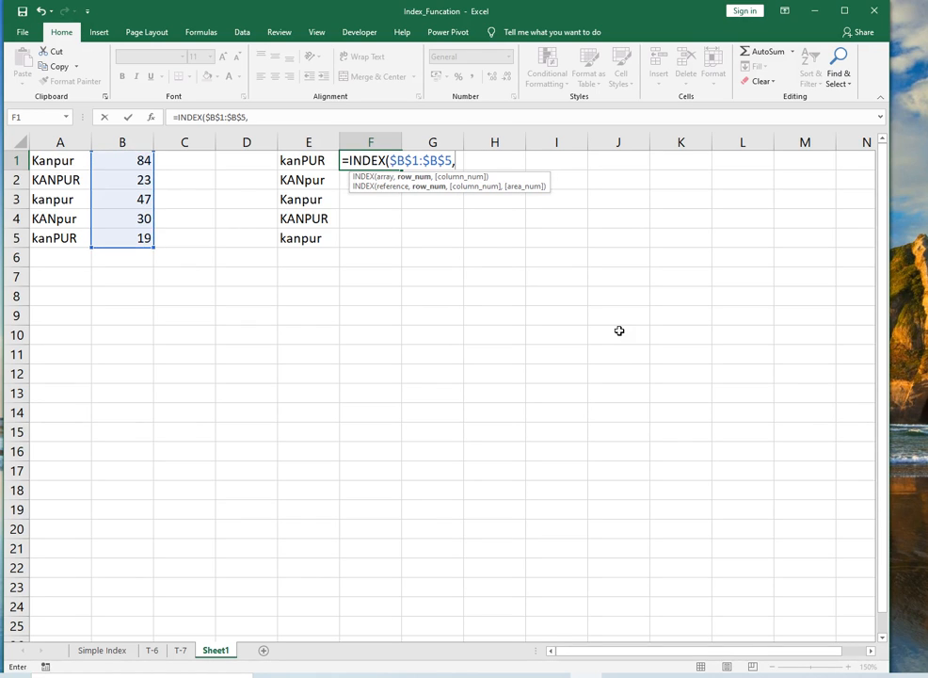
# Step: Nest a MATCH function as the INDEX row number, with TRUE as its lookup value
pyautogui.write('m')
pyautogui.press('Tab')
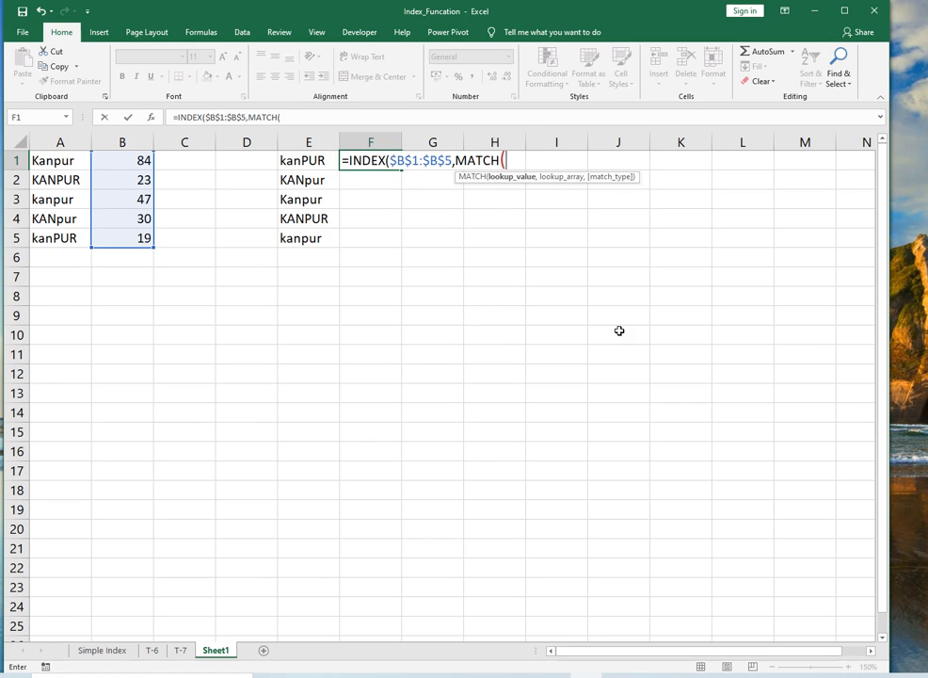
pyautogui.write('tr')
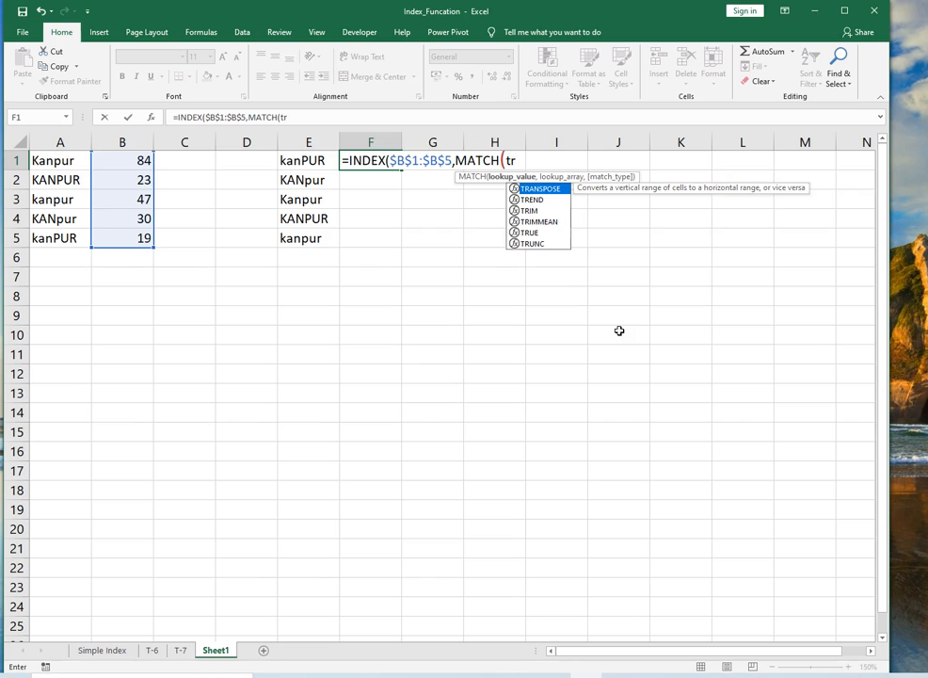
pyautogui.press('Down')
pyautogui.press('Down')
pyautogui.press('Down')
pyautogui.press('Down')
pyautogui.press('Tab')
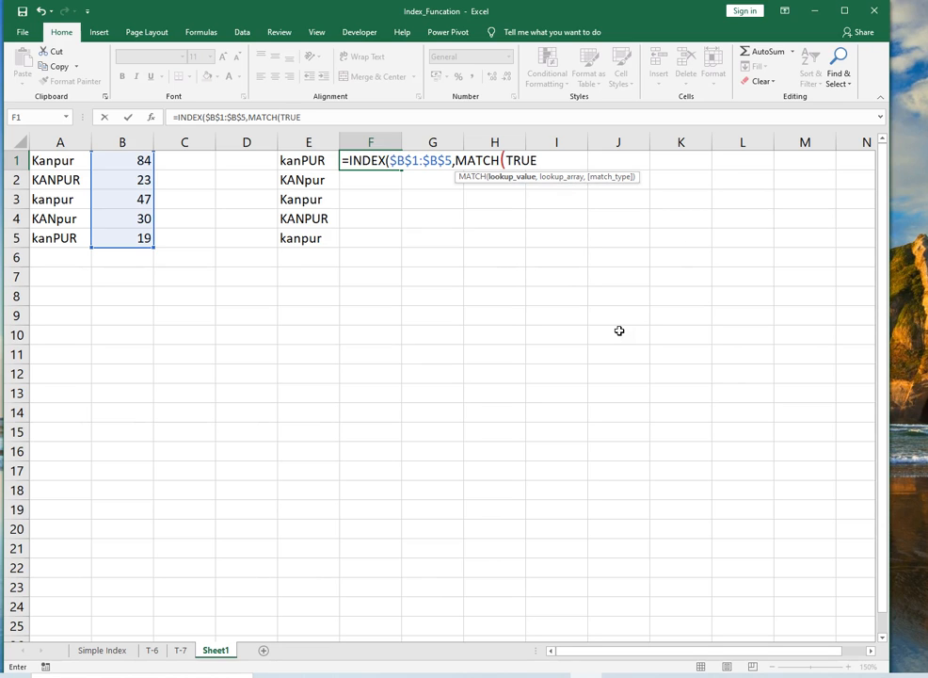
# Step: Nest an EXACT function as the lookup array of MATCH in the F1 formula
pyautogui.write(',ex')
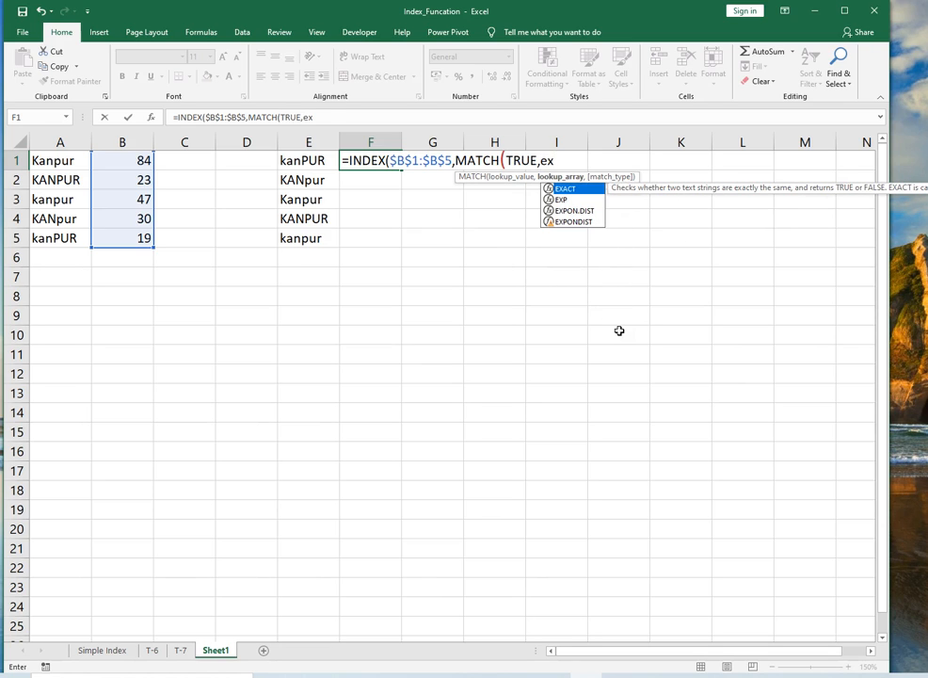
pyautogui.press('Tab')
pyautogui.press('BackSpace')
pyautogui.press('BackSpace')
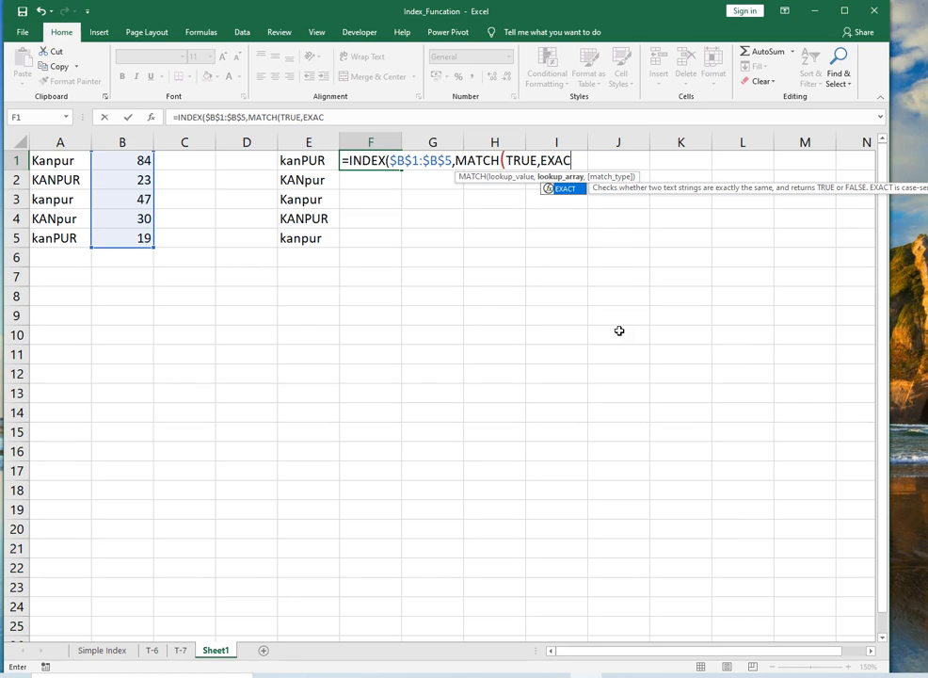
pyautogui.moveTo(745, 188); pyautogui.dragTo(597, 260)
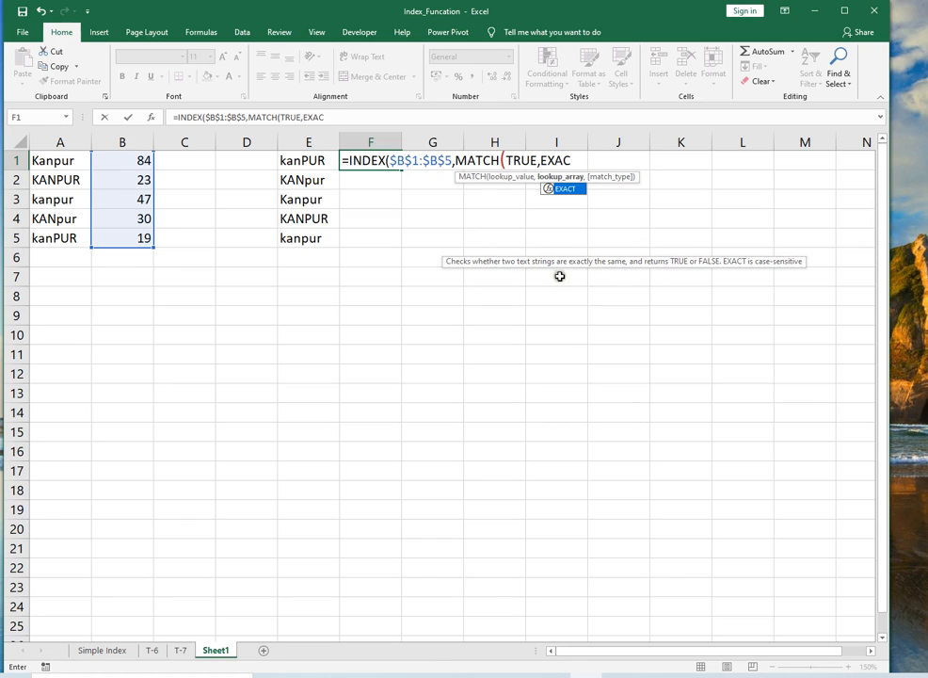
pyautogui.moveTo(511, 259); pyautogui.dragTo(496, 228)
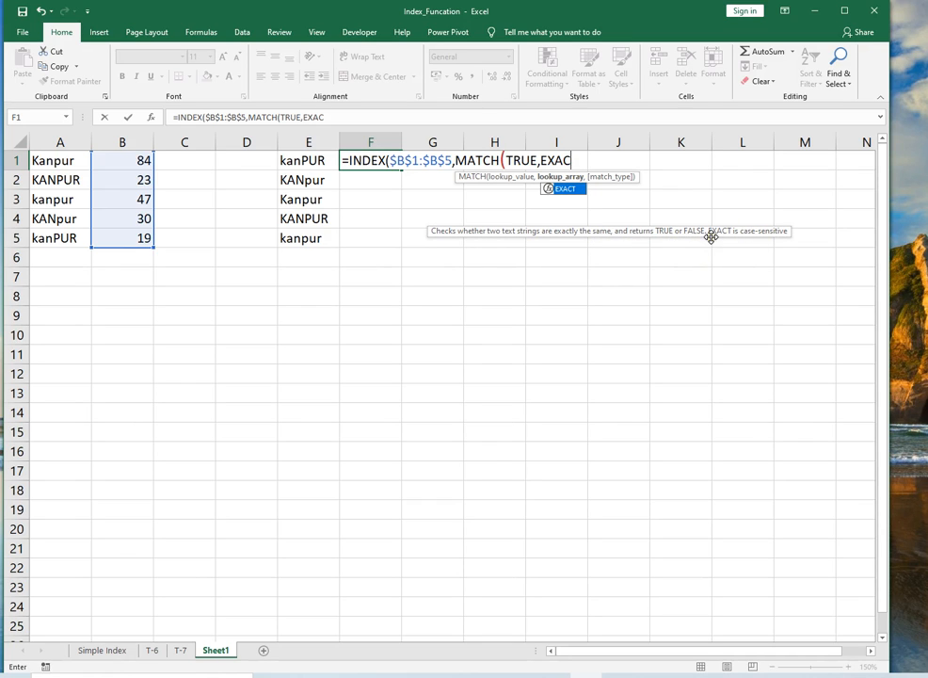
pyautogui.doubleClick(550, 188)
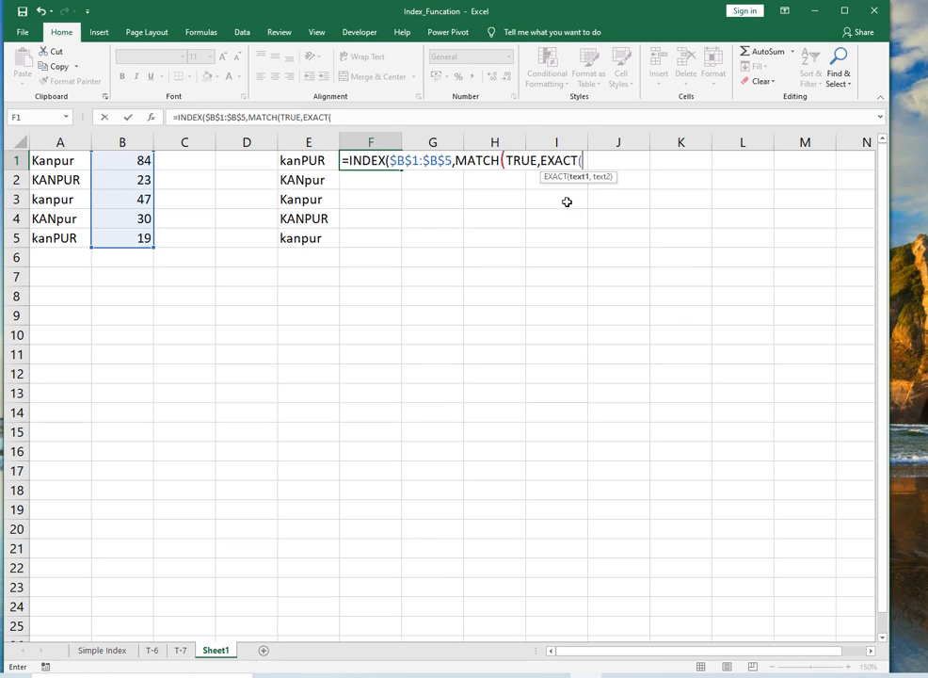
# Step: Set E1 as the first text argument of EXACT in the F1 formula
pyautogui.press('Left')
pyautogui.press('Left')
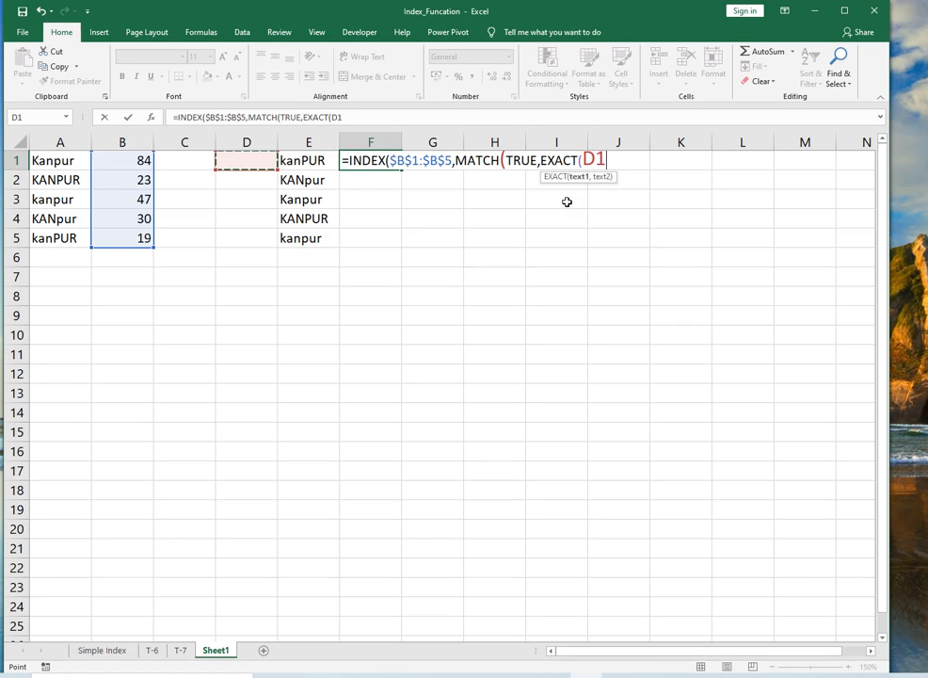
pyautogui.press('Right')
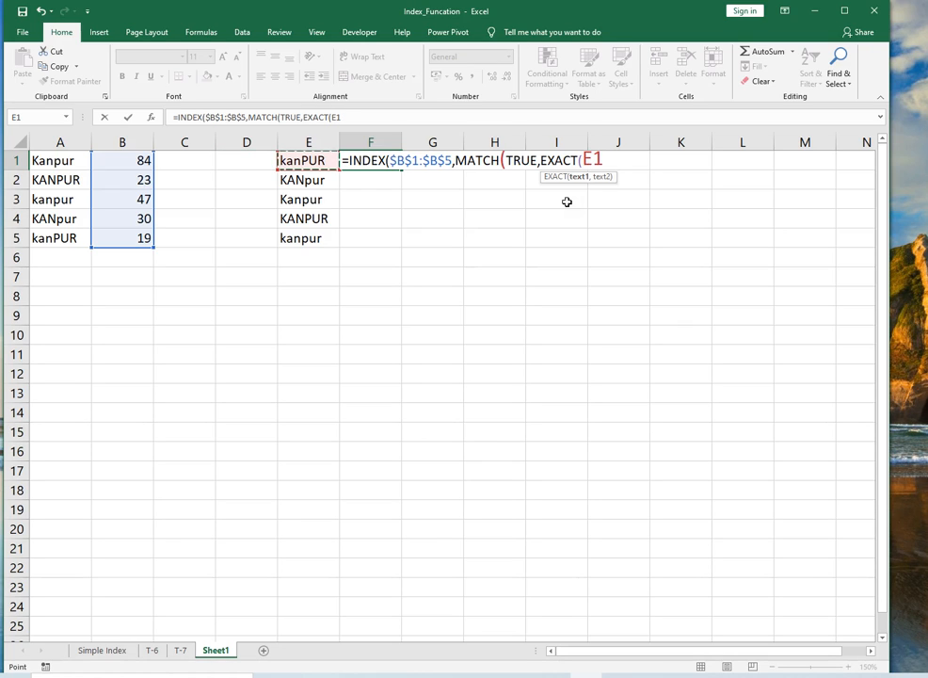
pyautogui.write(',')
# Step: Set the absolute range $A$1:$A$5 as the second text of EXACT and close that function
pyautogui.press('Left')
pyautogui.press('Left')
pyautogui.press('Left')
pyautogui.press('Left')
pyautogui.press('Left')
pyautogui.hotkey('shift', 'Down')
pyautogui.hotkey('shift', 'Down')
pyautogui.hotkey('shift', 'Down')
pyautogui.hotkey('shift', 'Down')
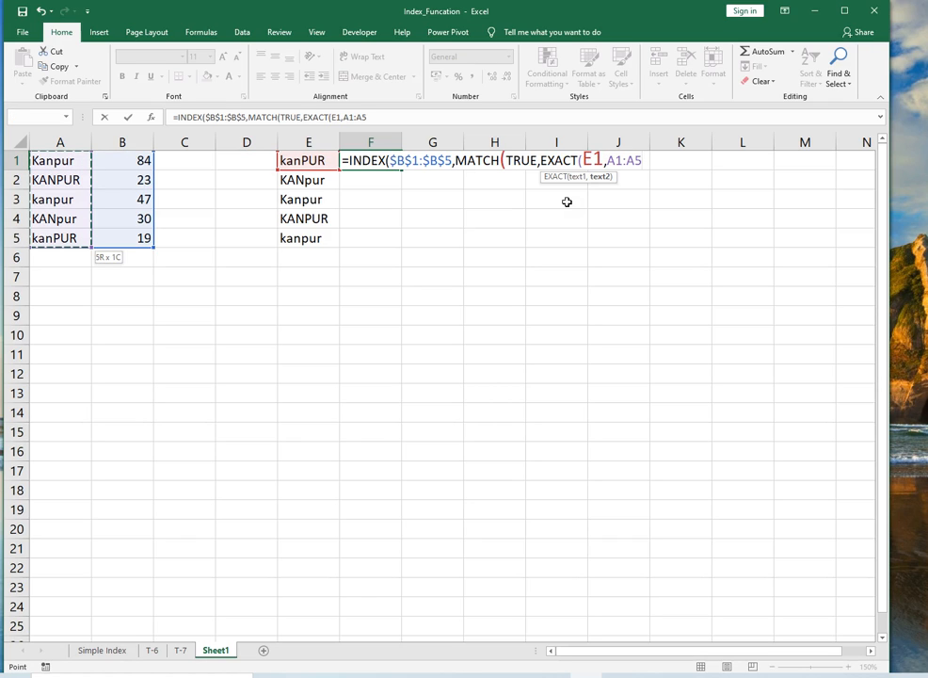
pyautogui.press('F4')
pyautogui.write(')')
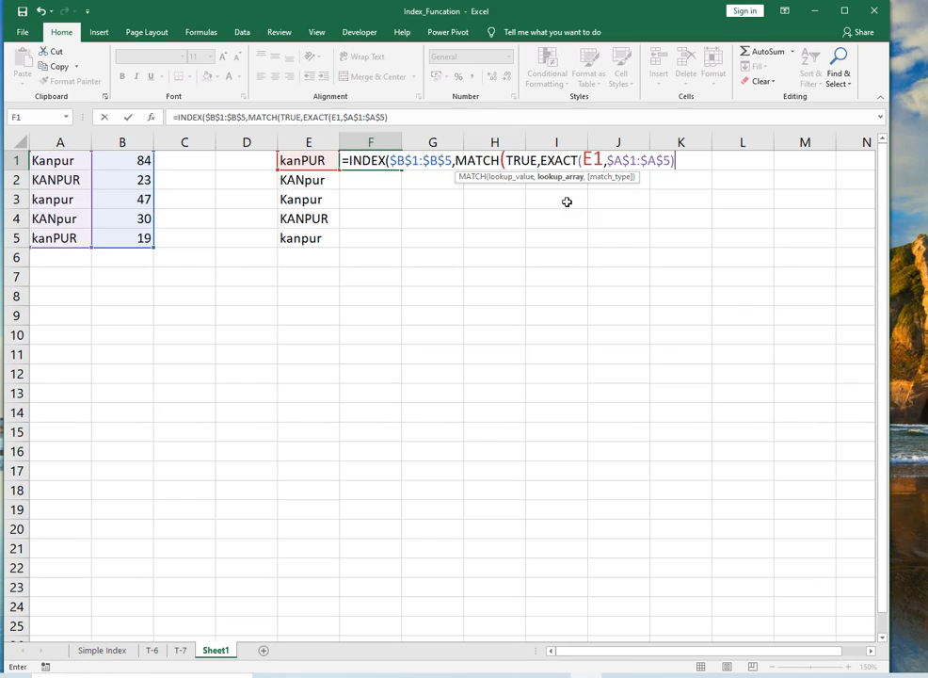
# Step: Set the MATCH type to 0, close and enter the INDEX formula, and return to F1
pyautogui.write(',0)')
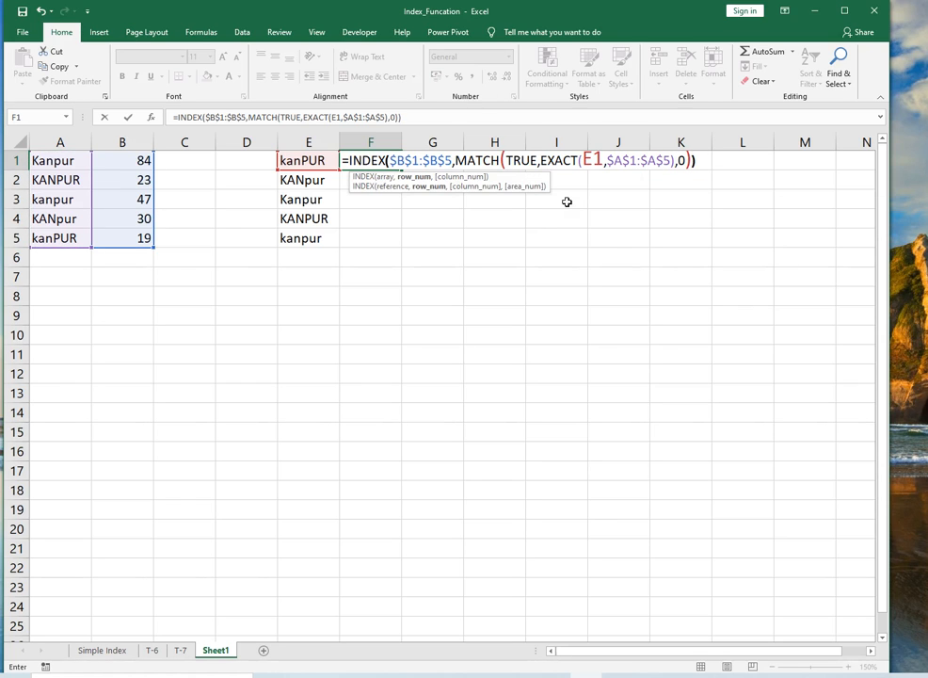
pyautogui.write(')')
pyautogui.press('Return')
pyautogui.press('Up')
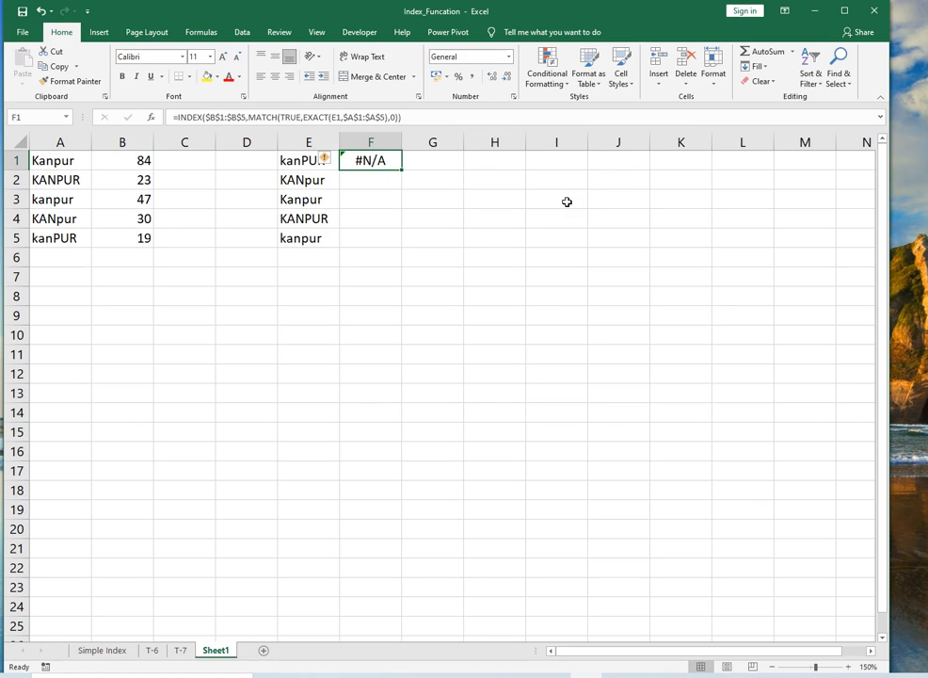
# Step: Reopen the INDEX, MATCH and EXACT formula in F1 and enter it as an array formula
pyautogui.press('F2')
pyautogui.press('Escape')
pyautogui.press('F2')
pyautogui.press('Escape')
pyautogui.press('F2')
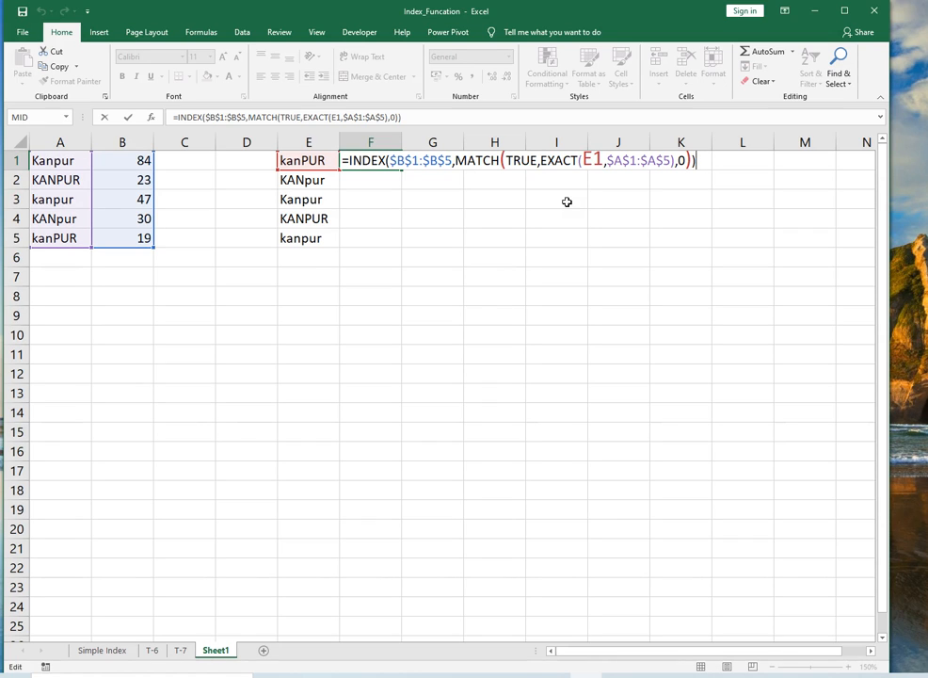
pyautogui.hotkey('ctrl', 'shift', 'Return')
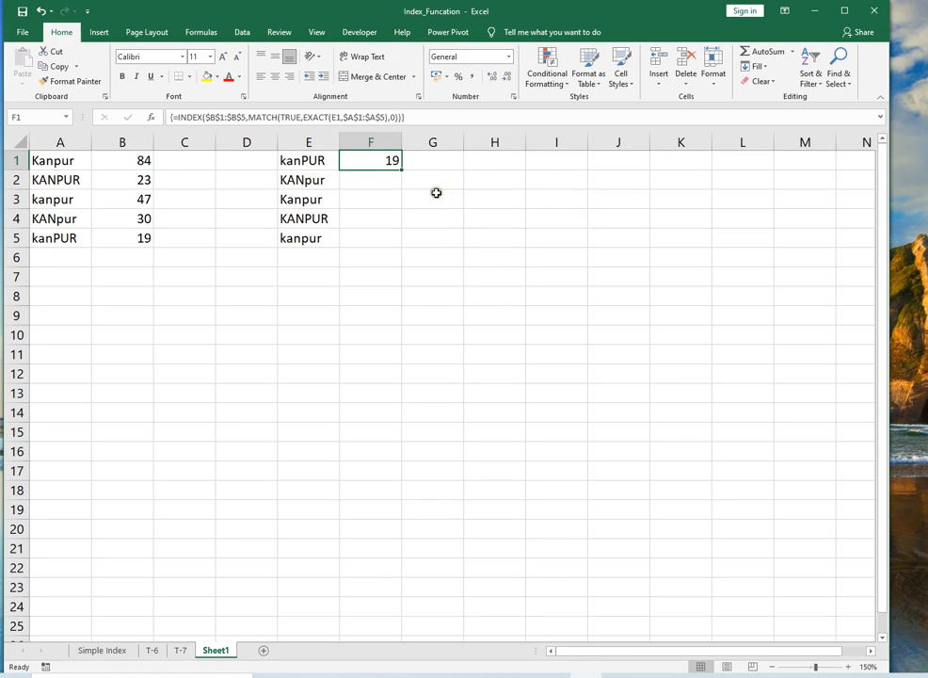
# Step: Fill the array formula down from F1 to F5 for all the lookup entries
pyautogui.moveTo(402, 169); pyautogui.dragTo(397, 239)
pyautogui.click(405, 260)
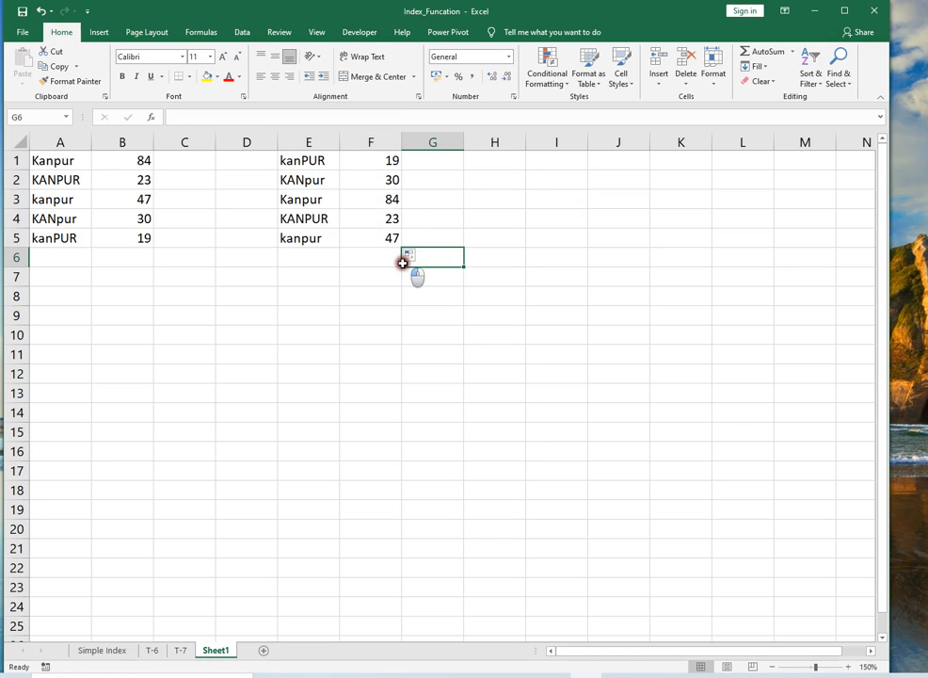
pyautogui.click(384, 162)
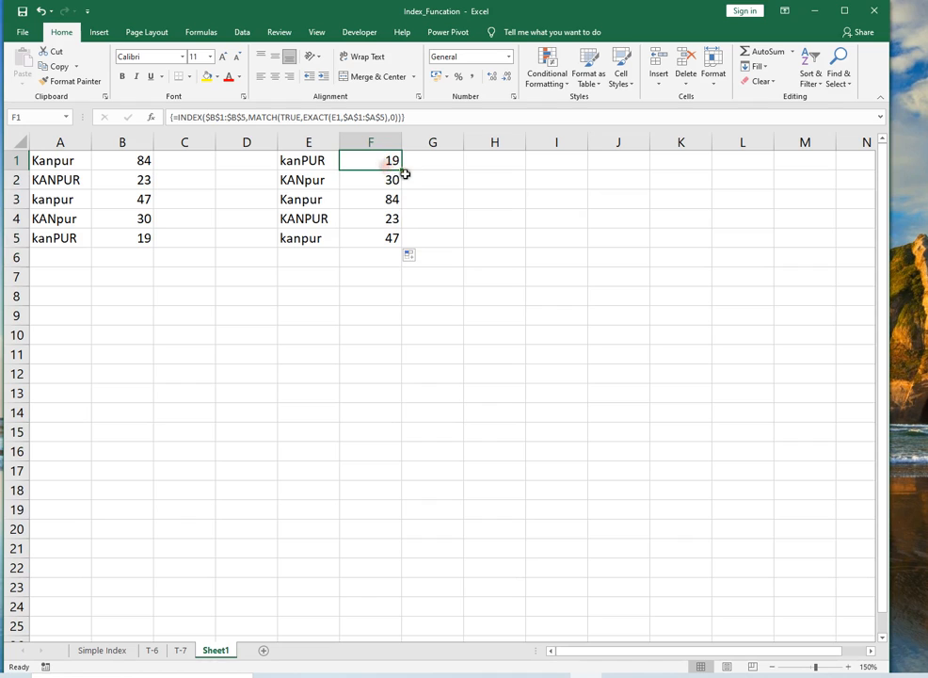
pyautogui.moveTo(402, 169); pyautogui.dragTo(411, 255)
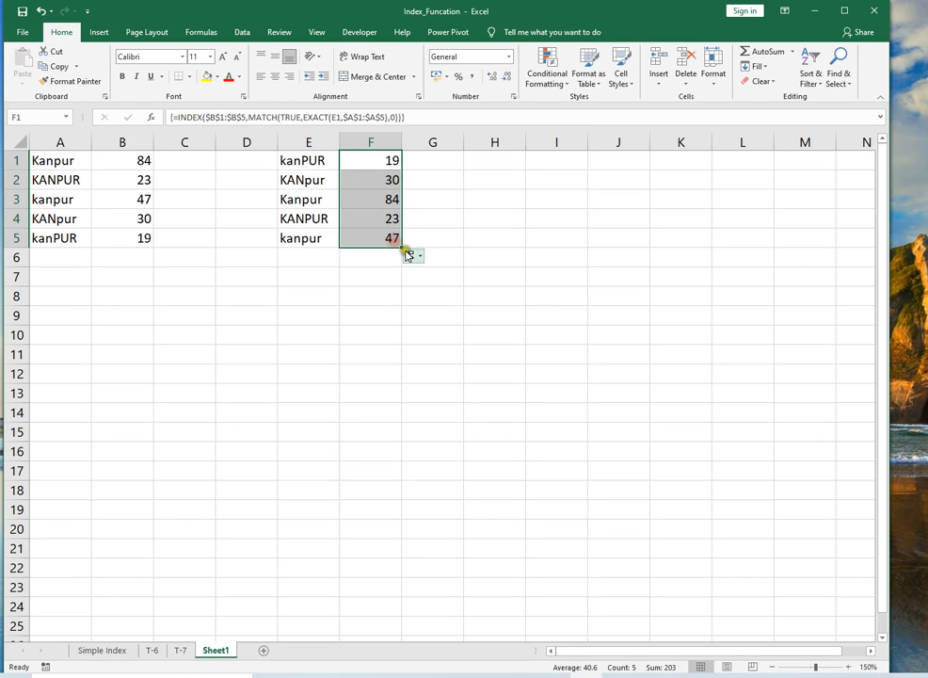
pyautogui.click(377, 259)
pyautogui.click(406, 200)
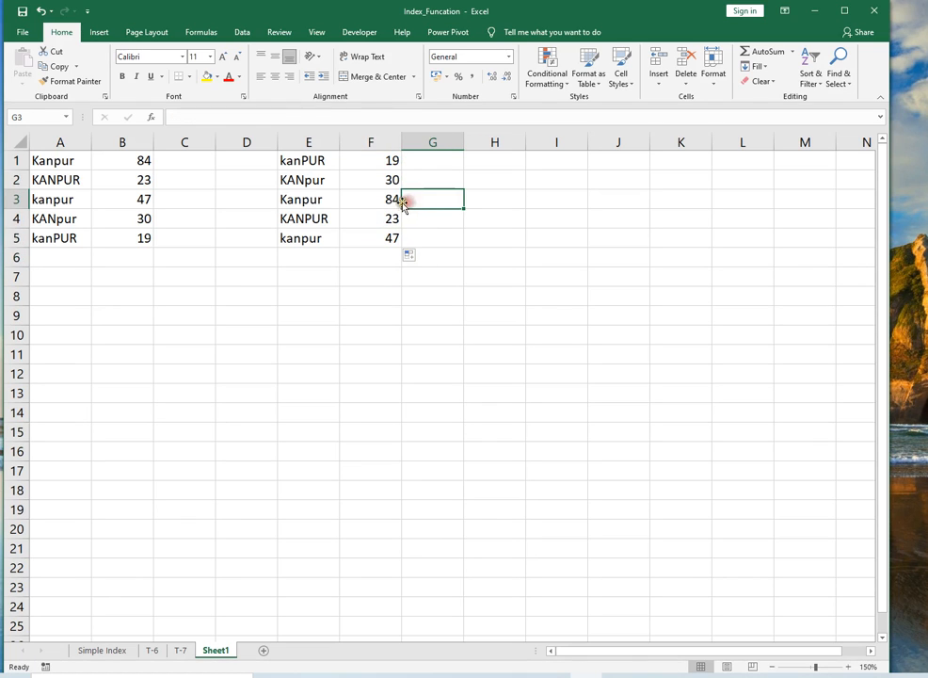
# Step: Compare the returned values in F1:F5 for kanpur and kanPUR with the matching rows of the source list in A1:B5
pyautogui.click(364, 233)
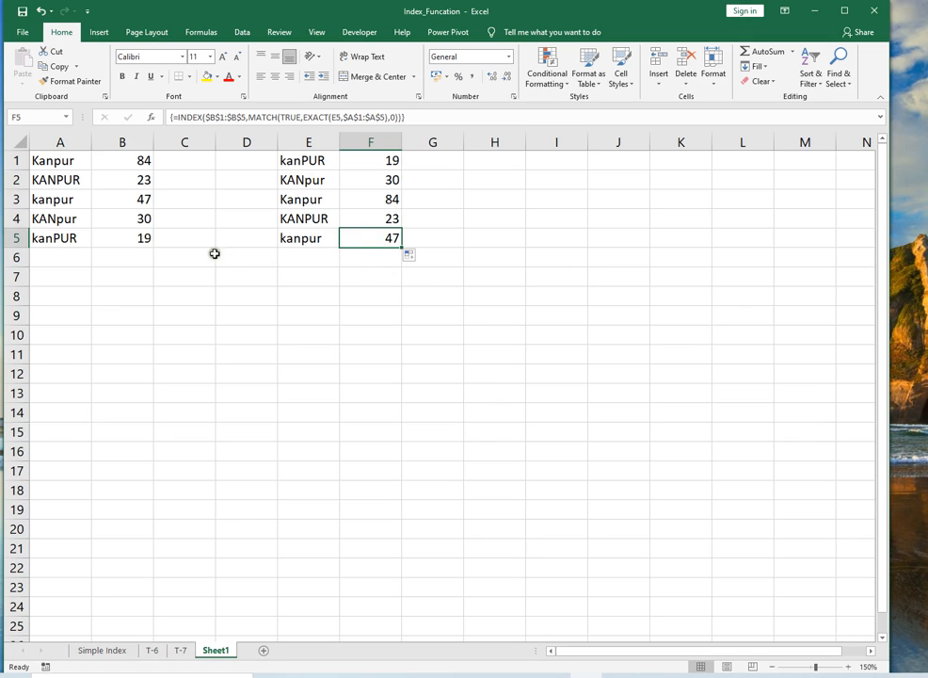
pyautogui.click(294, 243)
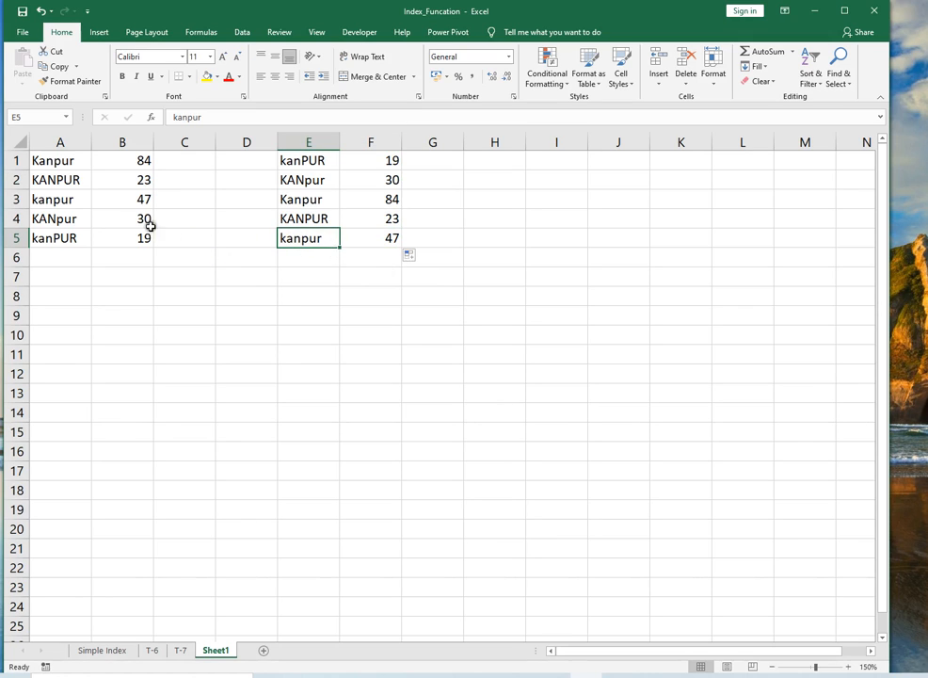
pyautogui.click(63, 200)
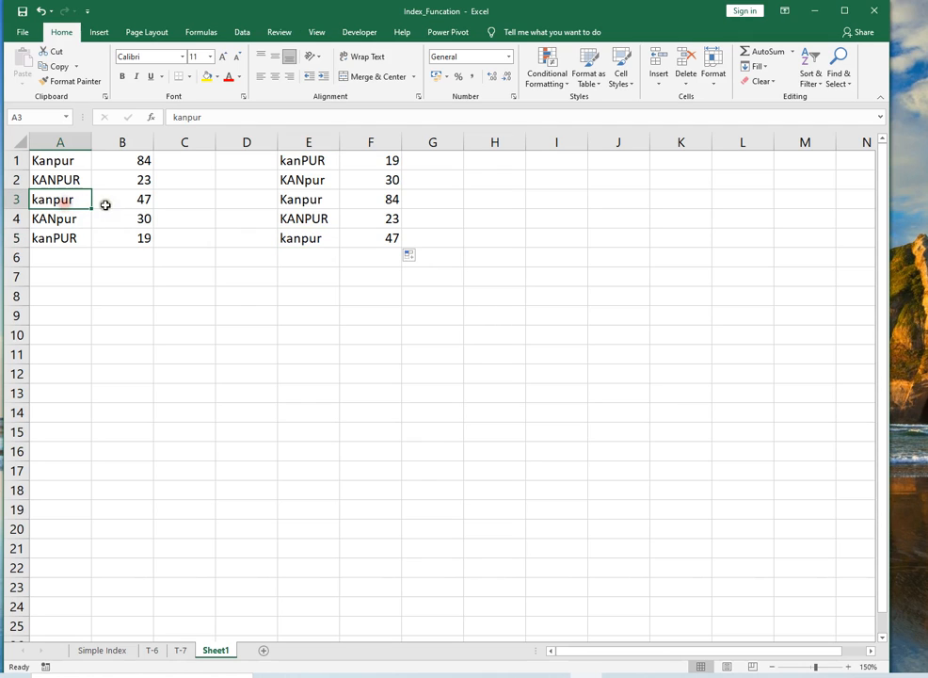
pyautogui.moveTo(118, 198)
pyautogui.mouseDown()
pyautogui.moveTo(76, 199)
pyautogui.moveTo(111, 199)
pyautogui.mouseUp()
pyautogui.moveTo(304, 238); pyautogui.dragTo(376, 236)
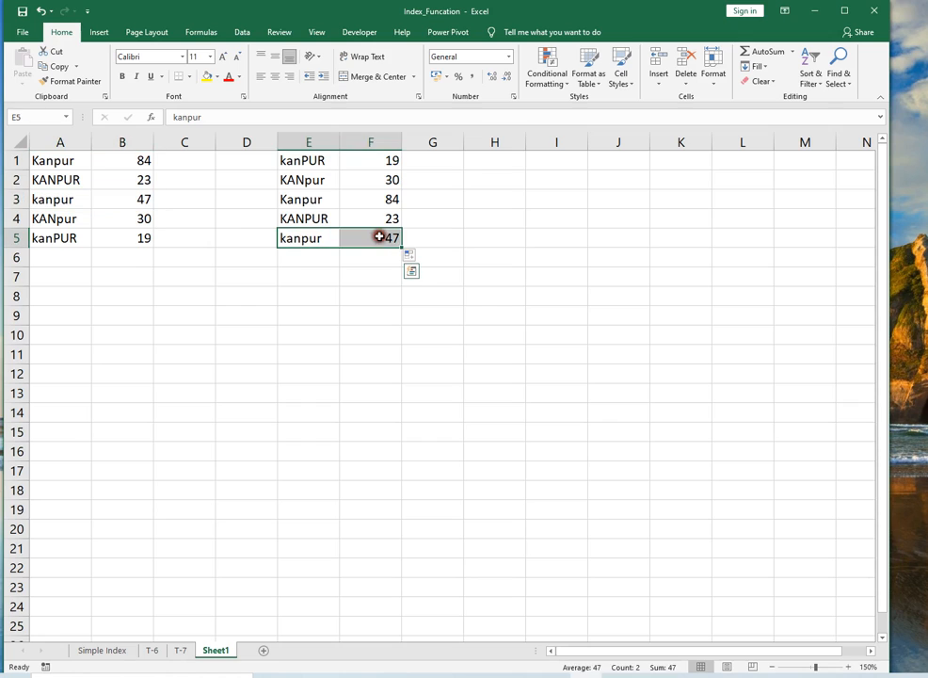
pyautogui.click(302, 166)
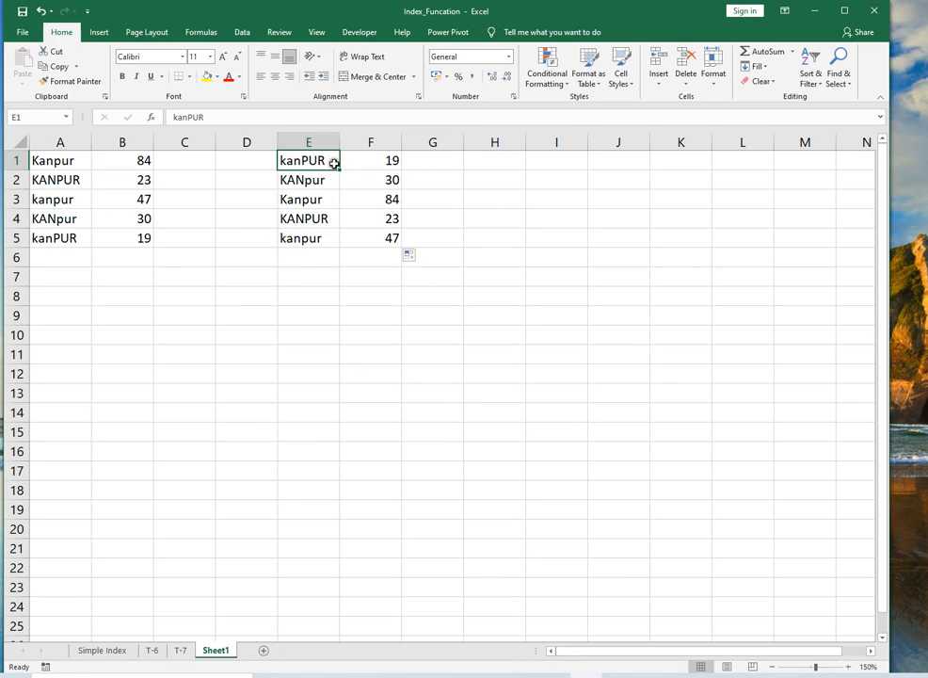
pyautogui.click(381, 162)
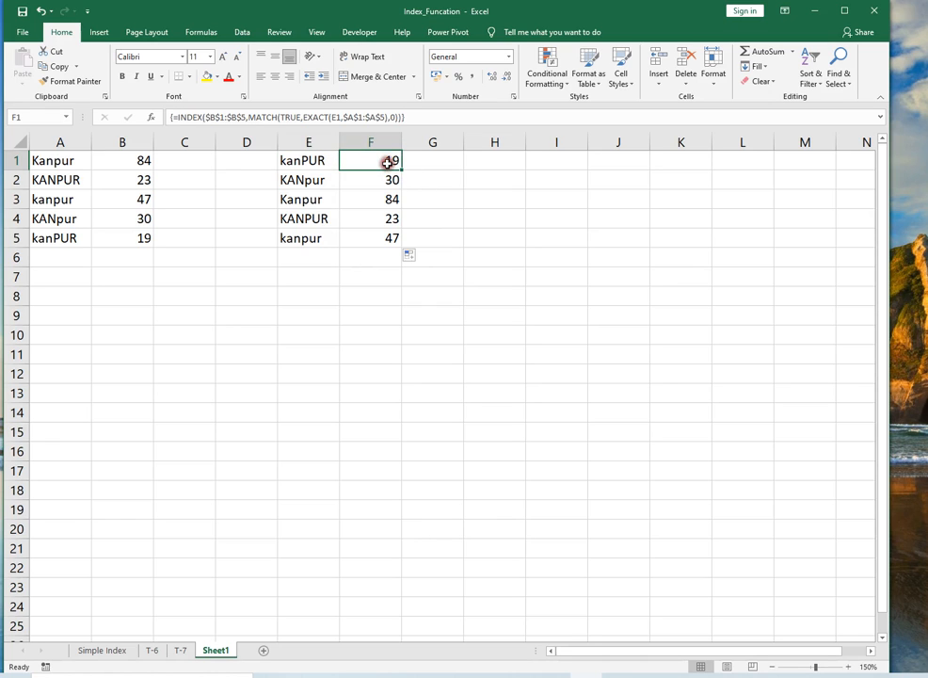
pyautogui.moveTo(59, 234); pyautogui.dragTo(114, 232)
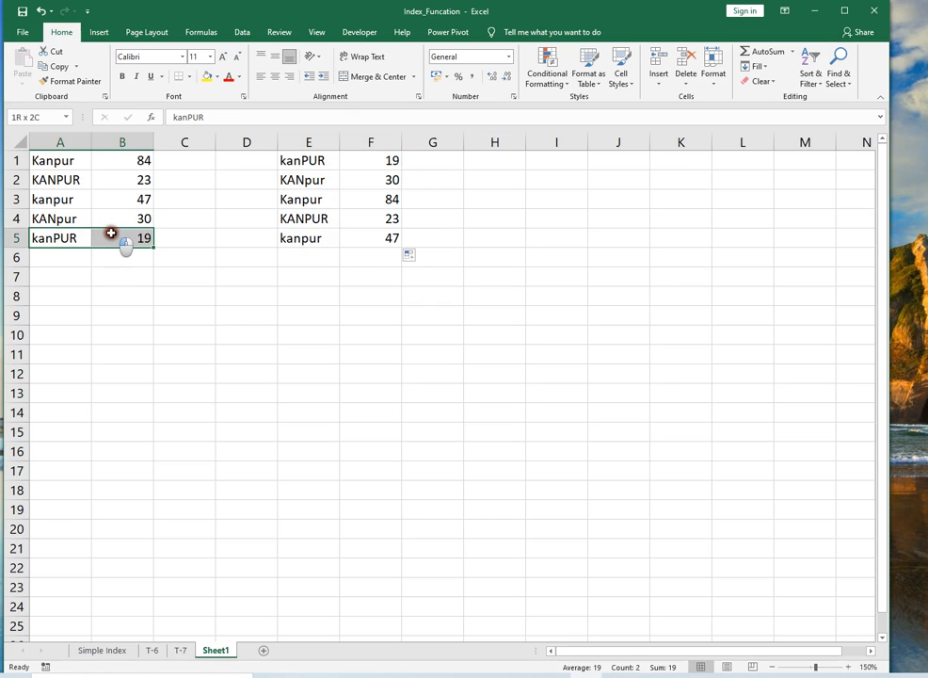
pyautogui.moveTo(371, 158); pyautogui.dragTo(365, 232)
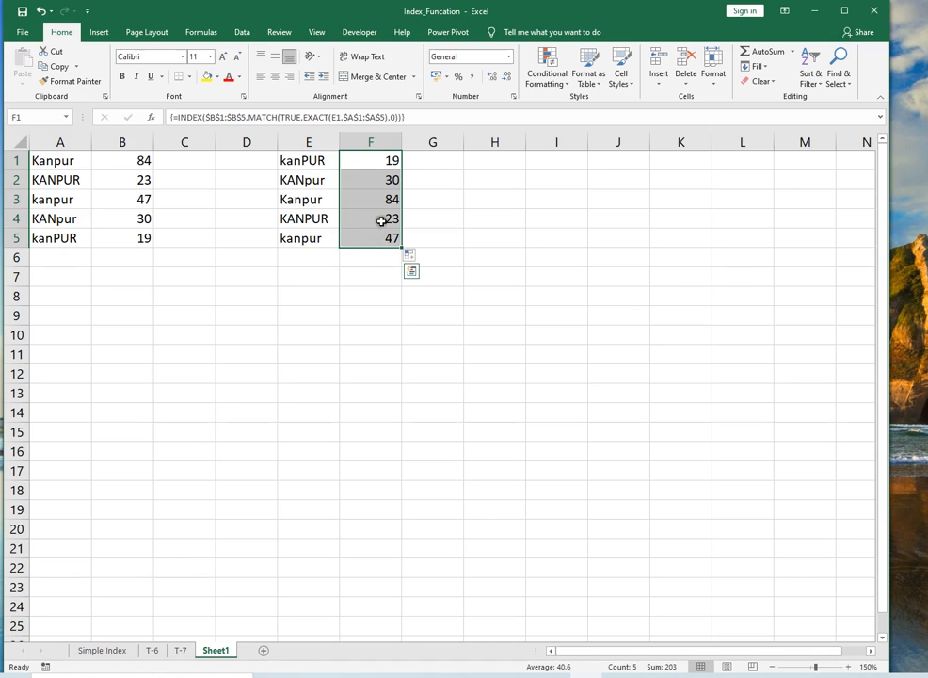
# Step: Start a SUMPRODUCT formula in G1 with an extra opening parenthesis and a nested EXACT function
pyautogui.click(435, 166)
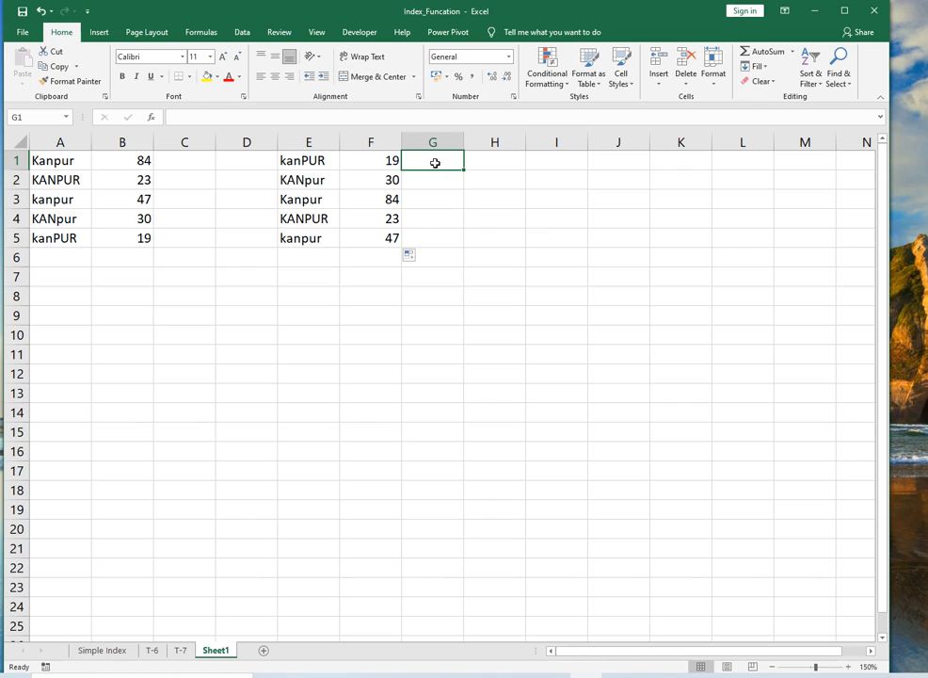
pyautogui.write('=sum')
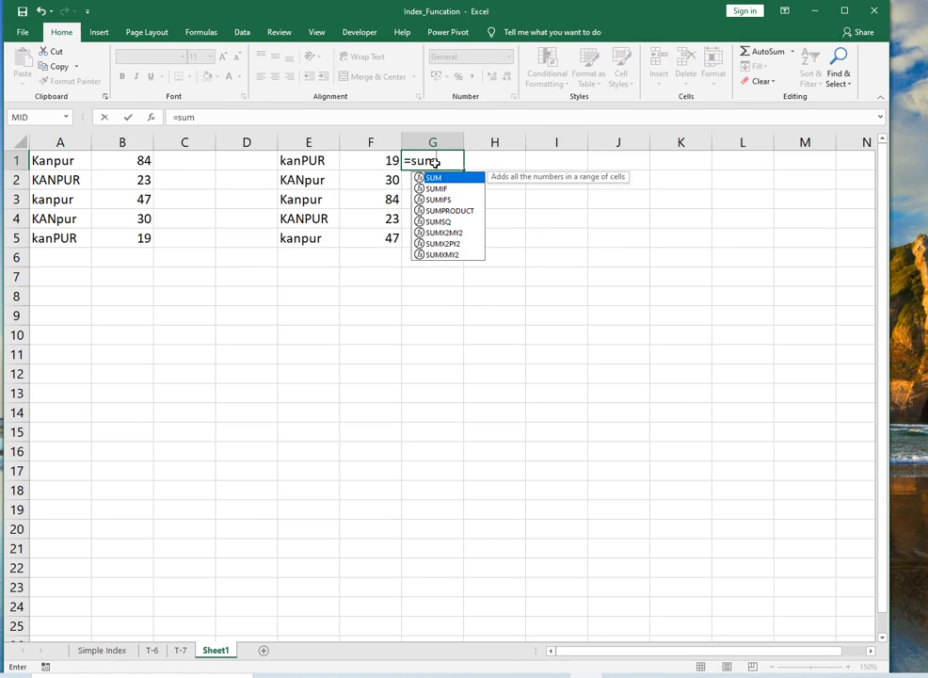
pyautogui.press('Down')
pyautogui.press('Down')
pyautogui.press('Down')
pyautogui.press('Tab')
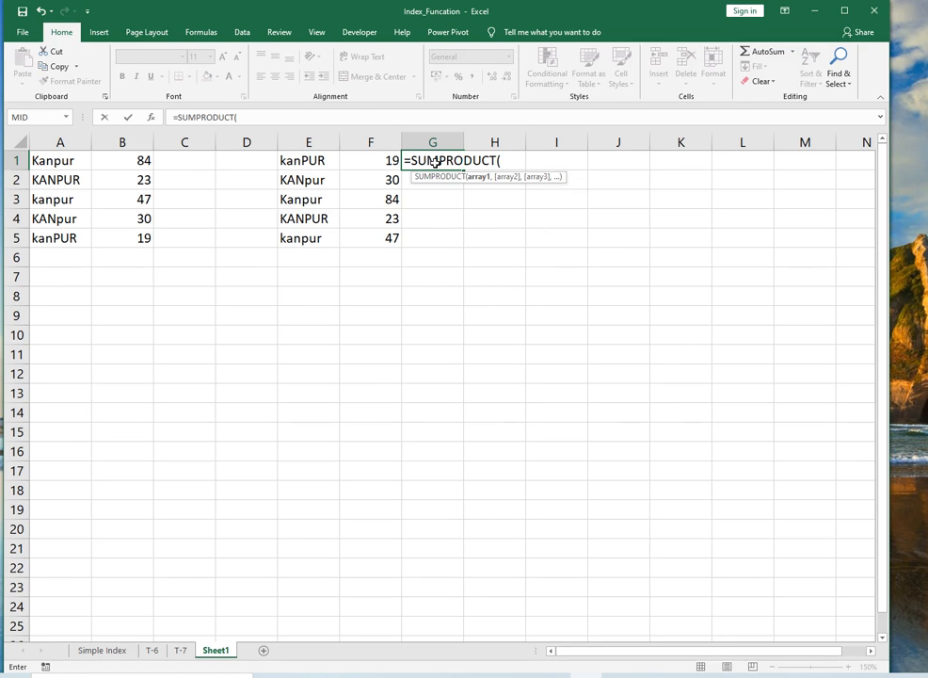
pyautogui.write('(ex')
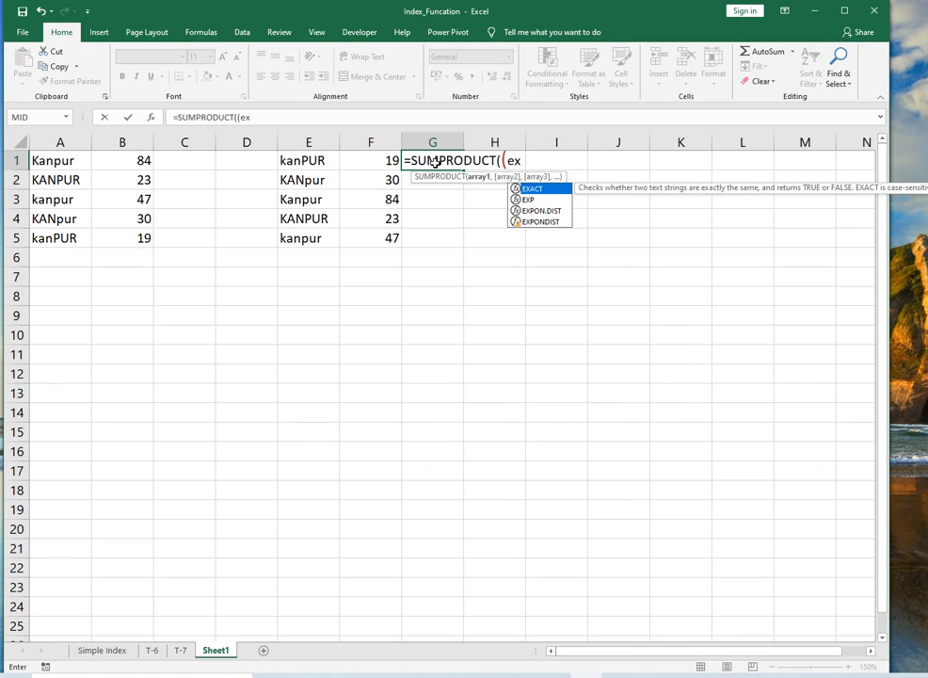
pyautogui.press('Tab')
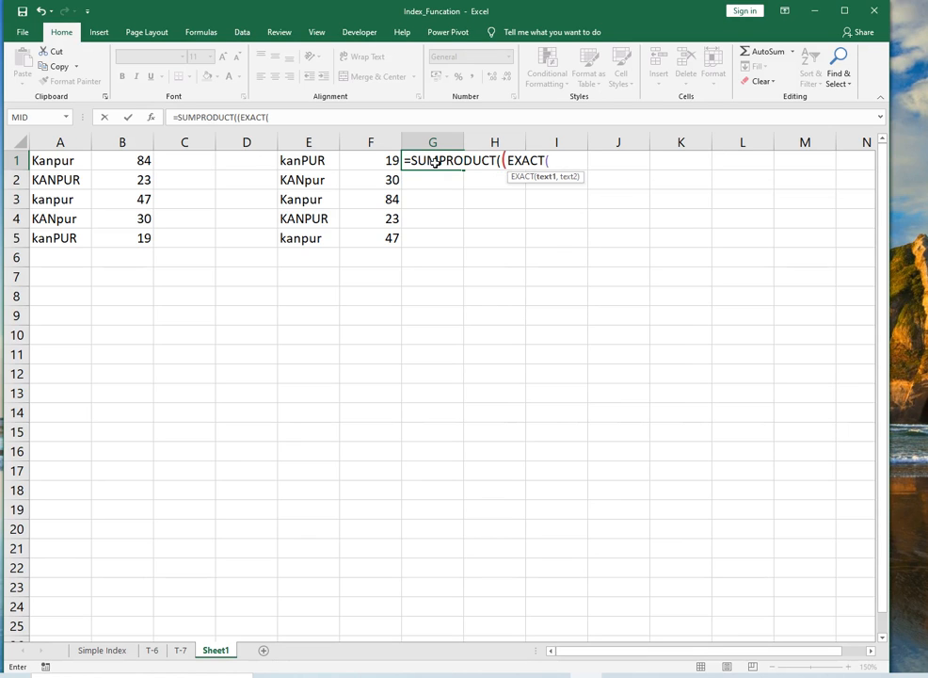
# Step: Set E1 as the first text argument of EXACT in the G1 SUMPRODUCT formula
pyautogui.press('Left')
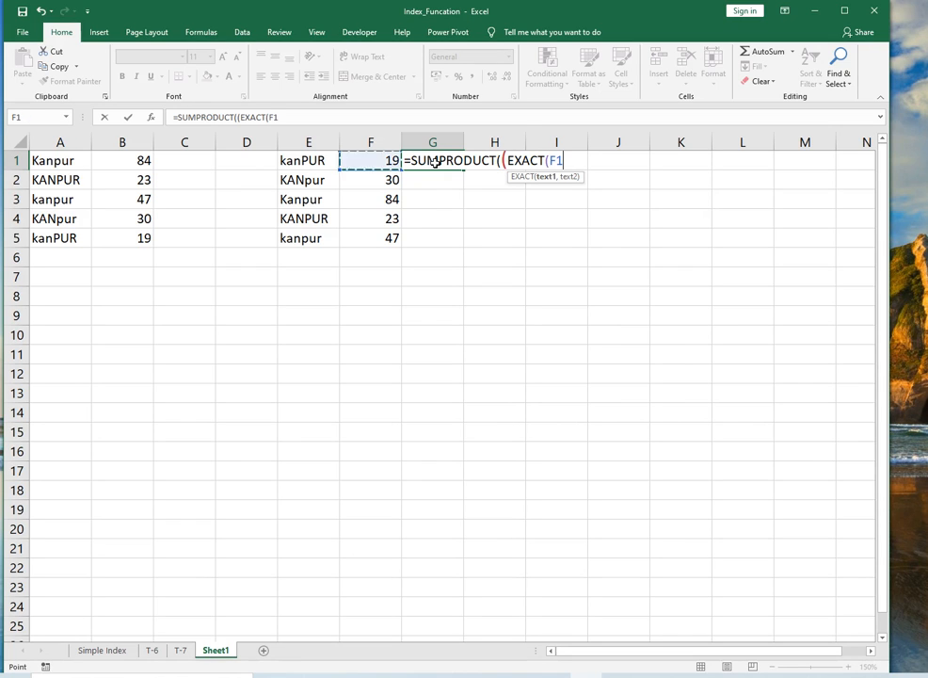
pyautogui.press('Left')
pyautogui.press('Left')
pyautogui.press('Right')
pyautogui.write(',')
# Step: Complete the EXACT function in the G1 SUMPRODUCT formula so it compares E1 with the absolute range $A$1:$A$5
pyautogui.press('Left')
pyautogui.press('Left')
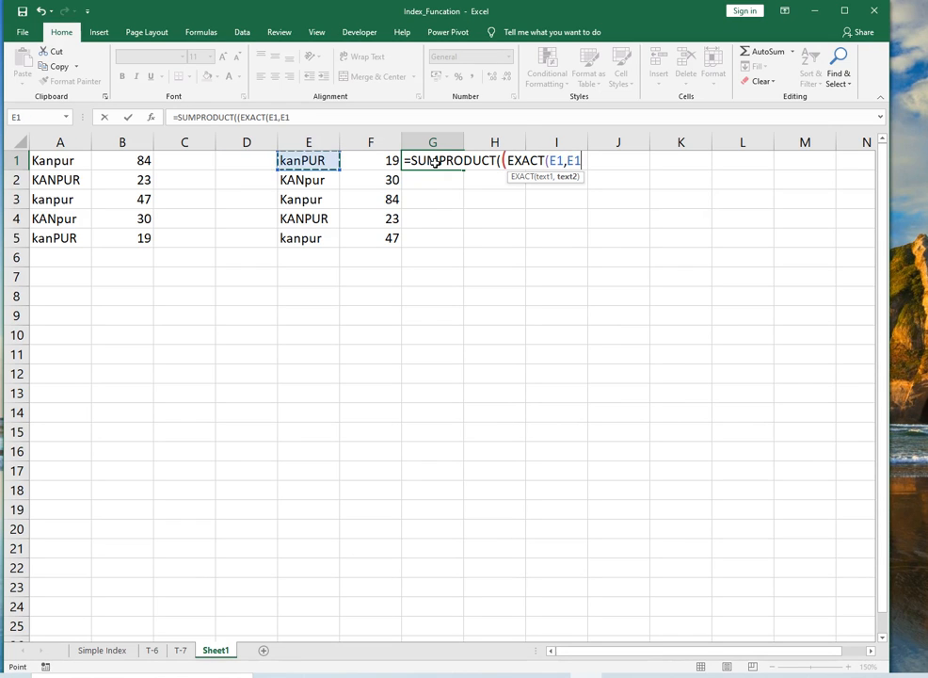
pyautogui.press('Left')
pyautogui.press('Left')
pyautogui.press('Left')
pyautogui.press('Left')
pyautogui.hotkey('shift', 'Down')
pyautogui.hotkey('shift', 'Down')
pyautogui.hotkey('shift', 'Down')
pyautogui.hotkey('shift', 'Down')
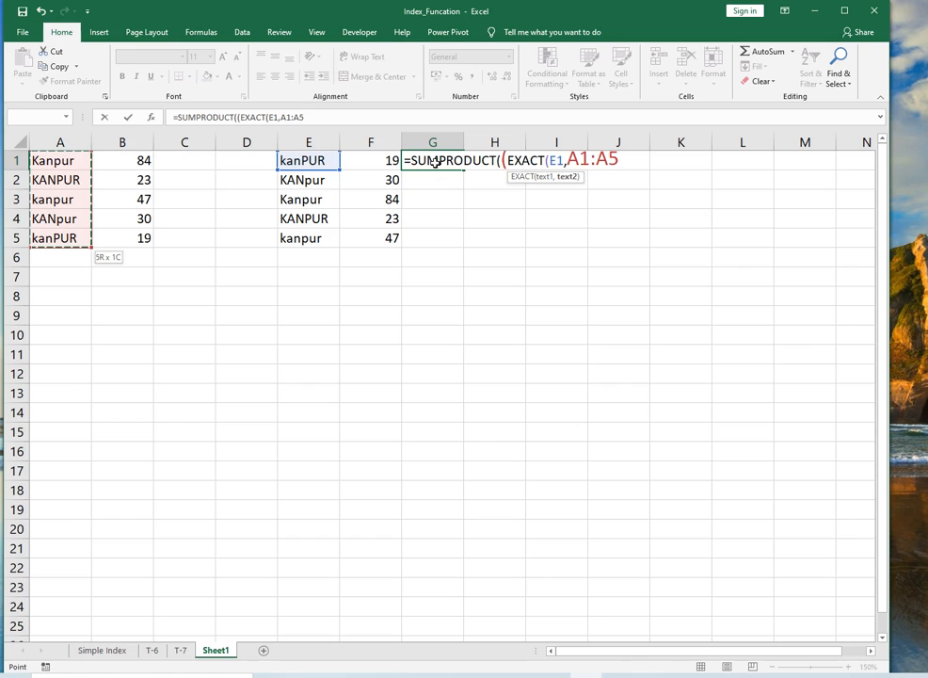
pyautogui.press('F4')
pyautogui.write(')')
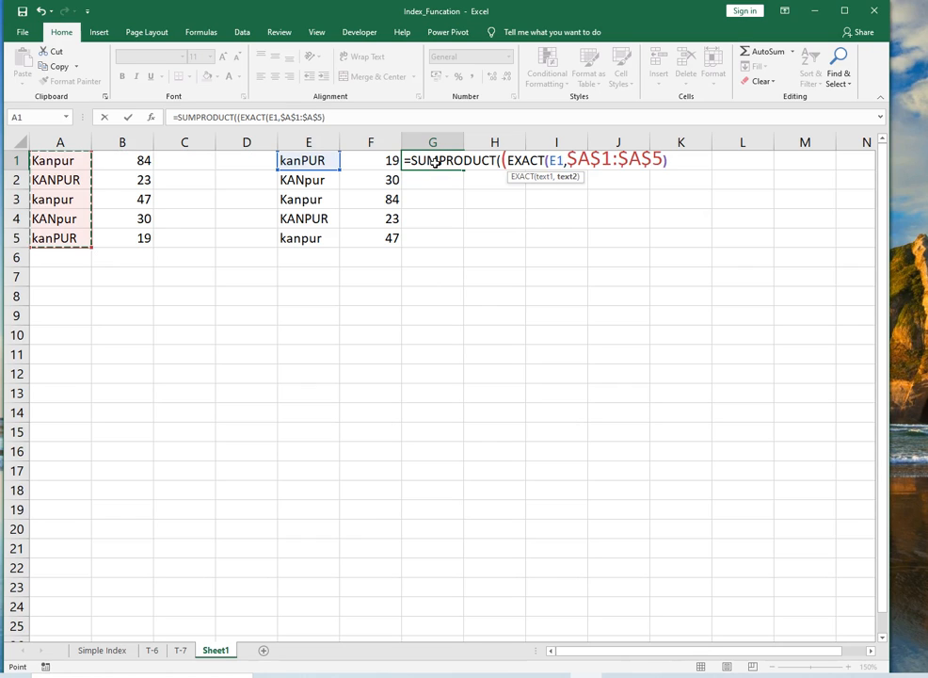
# Step: Multiply the EXACT result by the absolute range $B$1:$B$5 and enter the G1 formula, accepting the proposed parenthesis correction
pyautogui.write('*')
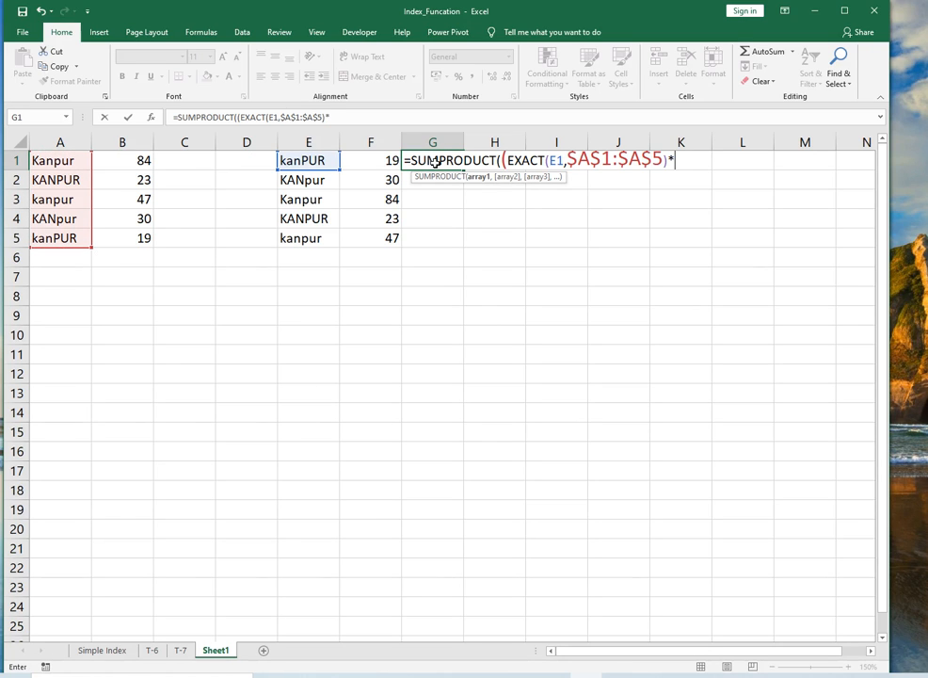
pyautogui.write('(')
pyautogui.press('Left')
pyautogui.press('Left')
pyautogui.press('Left')
pyautogui.press('Left')
pyautogui.press('Left')
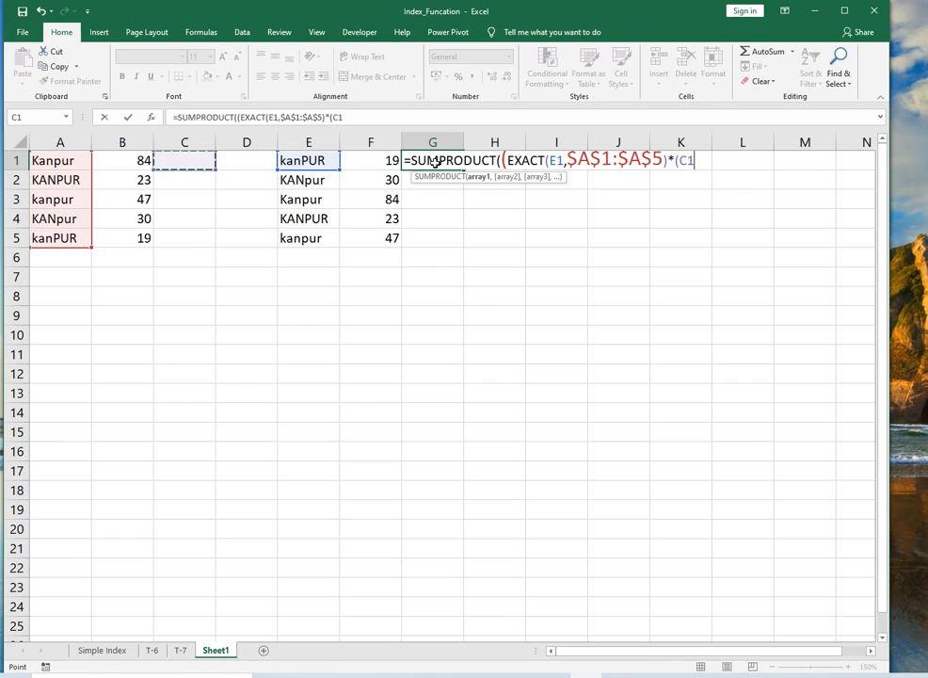
pyautogui.hotkey('shift', 'Down')
pyautogui.hotkey('shift', 'Down')
pyautogui.hotkey('shift', 'Down')
pyautogui.hotkey('shift', 'Down')
pyautogui.press('F4')
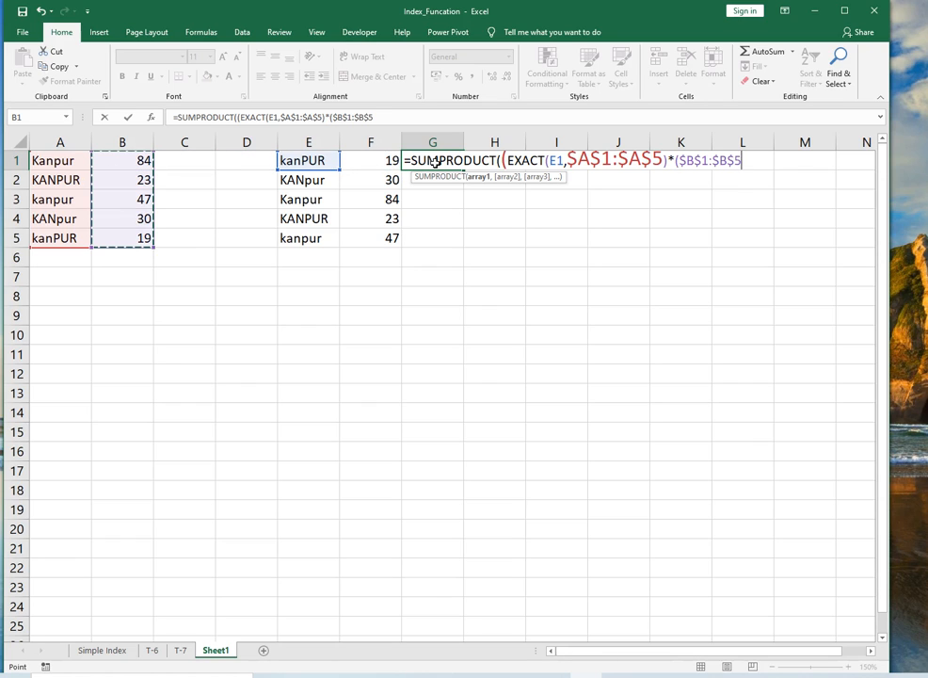
pyautogui.write(')')
pyautogui.press('Return')
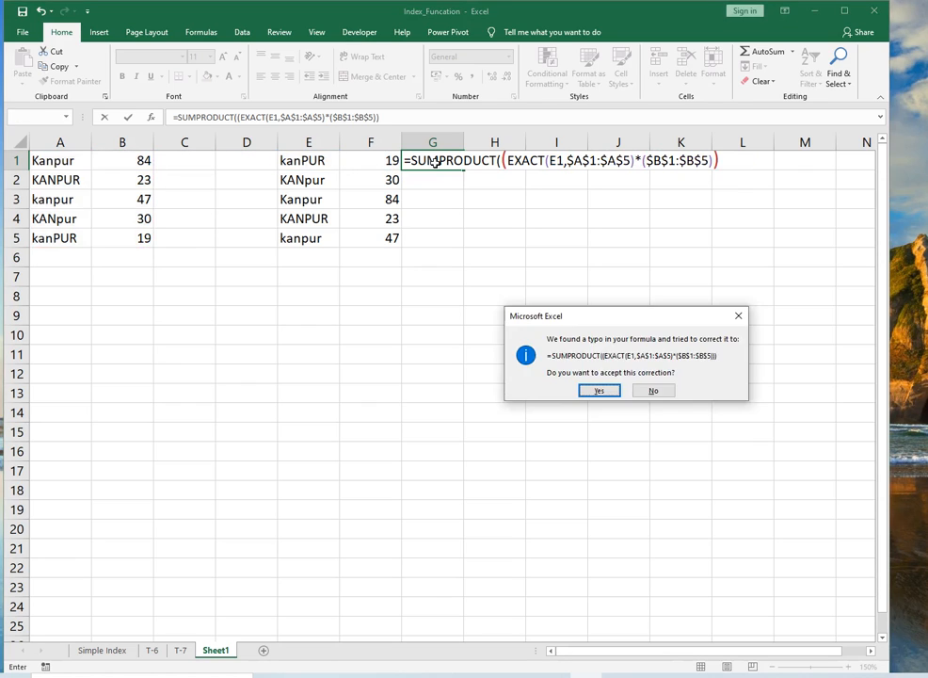
pyautogui.press('Return')
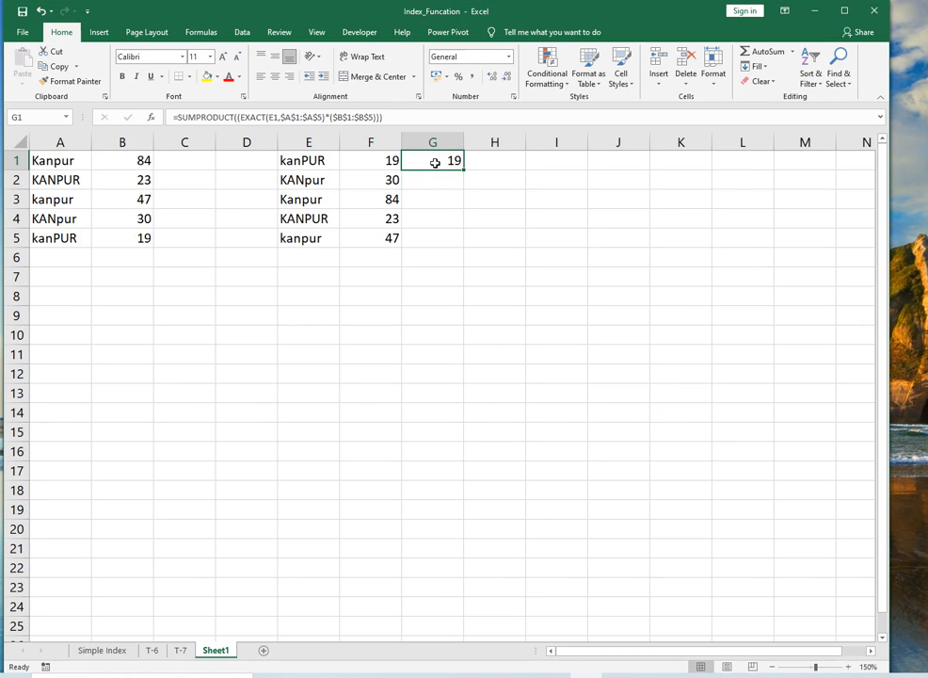
# Step: Fill the SUMPRODUCT formula down from G1 to G5
pyautogui.hotkey('shift', 'Down')
pyautogui.hotkey('shift', 'Down')
pyautogui.hotkey('shift', 'Down')
pyautogui.hotkey('shift', 'Down')
pyautogui.hotkey('ctrl', 'd')
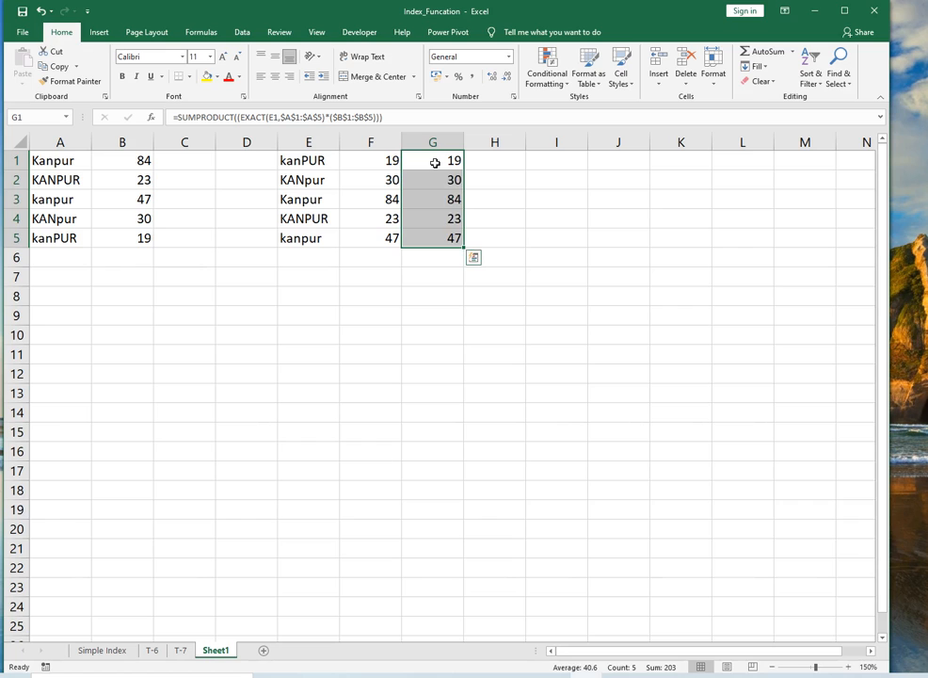
# Step: Total the SUMPRODUCT results in G1:G5 with an automatic SUM in G6
pyautogui.press('Down')
pyautogui.press('Down')
pyautogui.press('Down')
pyautogui.press('Down')
pyautogui.press('Down')
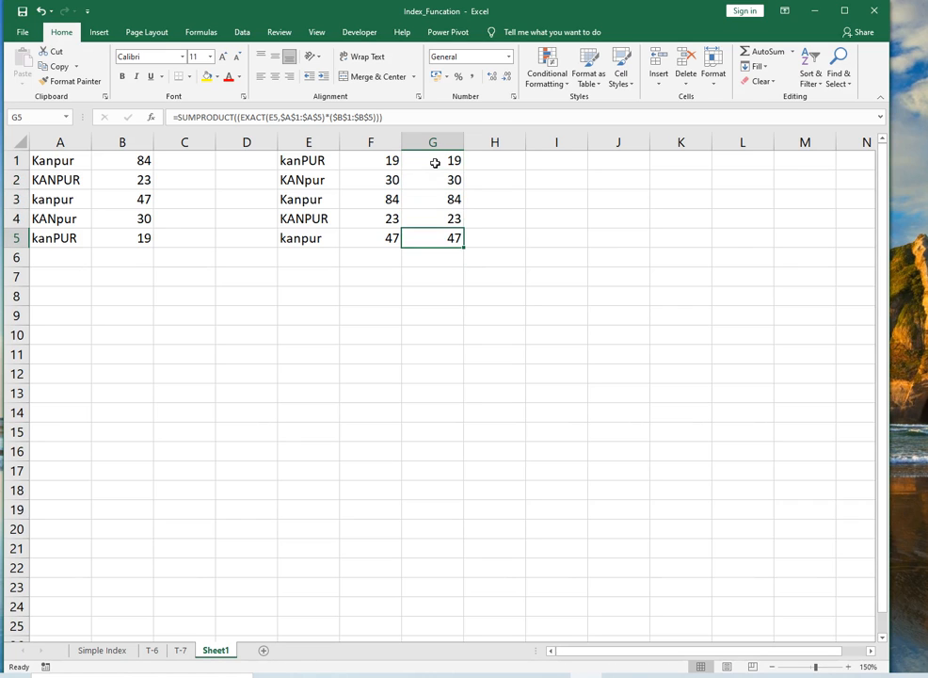
pyautogui.hotkey('alt', '=')
pyautogui.hotkey('ctrl', 'Return')
# Step: Copy the SUM formula from G6 to F6 to total the INDEX results in F1:F5
pyautogui.hotkey('ctrl', 'c')
pyautogui.press('Home')
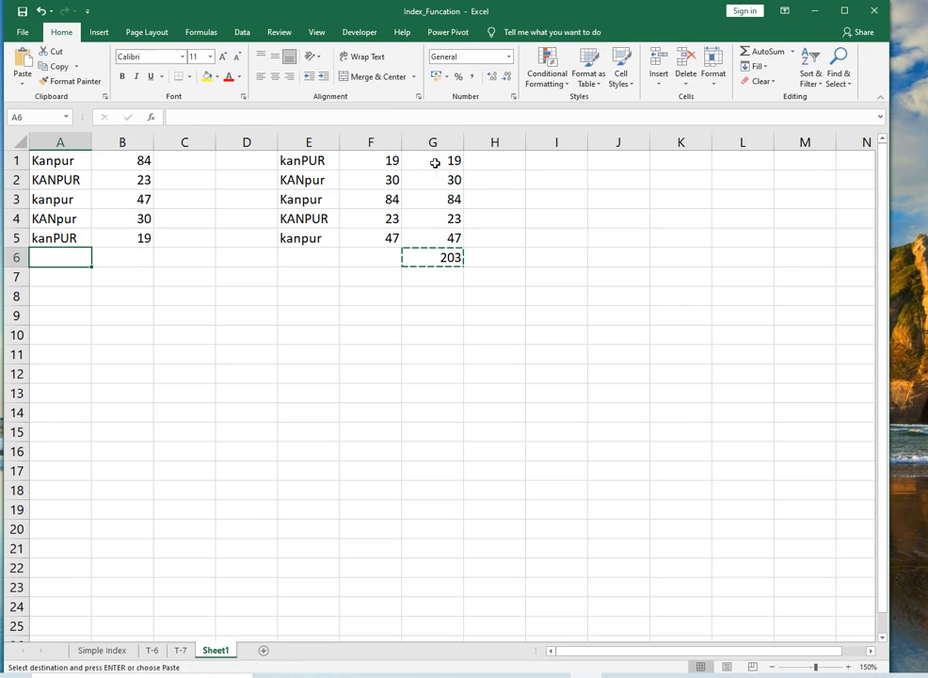
pyautogui.hotkey('ctrl', 'v')
pyautogui.hotkey('ctrl', 'z')
pyautogui.press('Right')
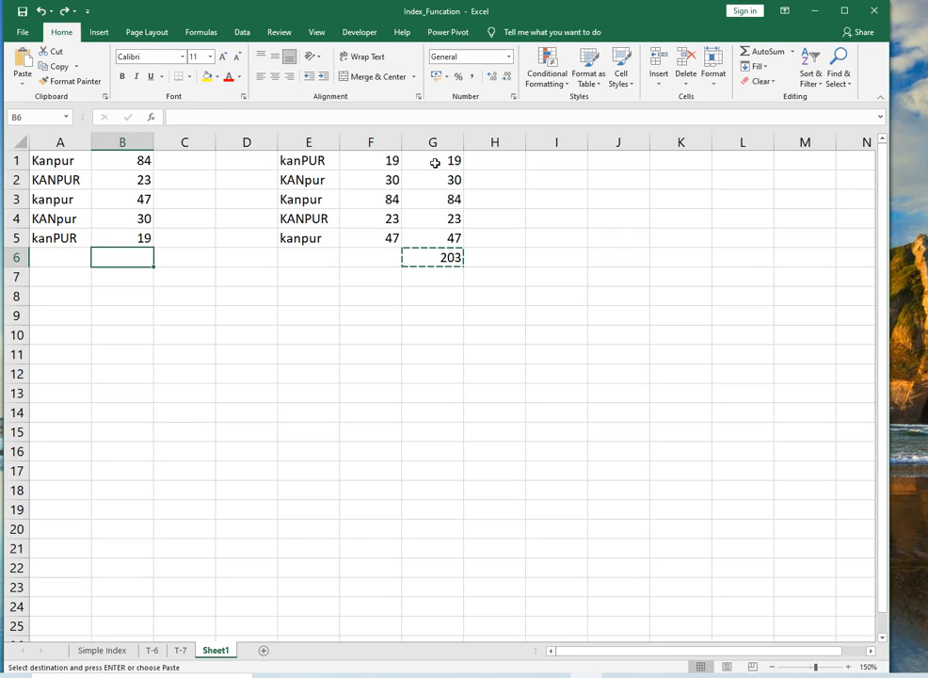
pyautogui.press('Right')
pyautogui.press('Right')
pyautogui.press('Right')
pyautogui.press('Right')
pyautogui.press('Return')
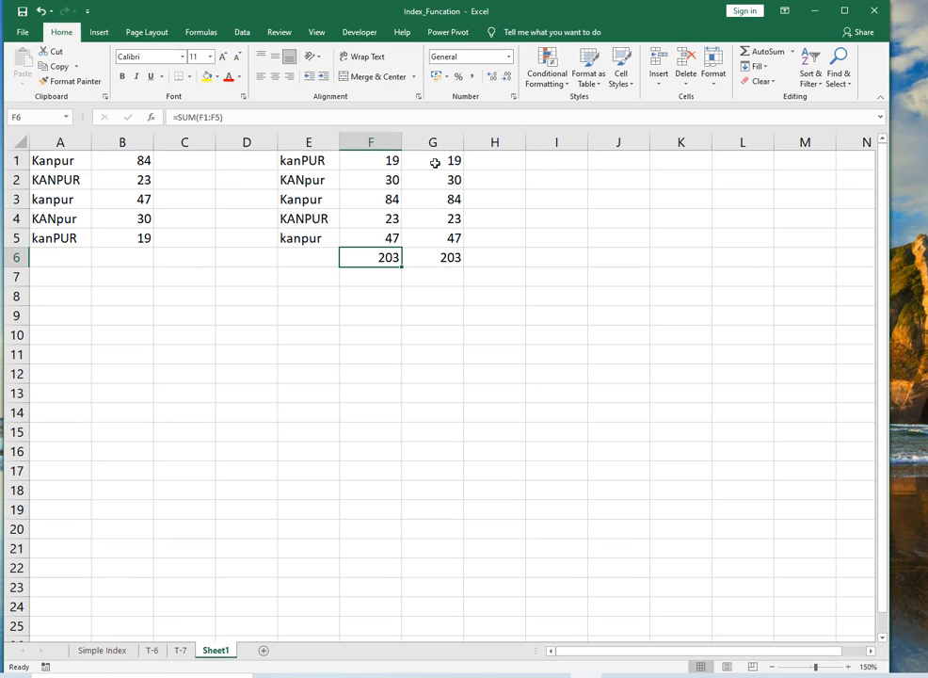
# Step: Delete the check totals in F6 and G6
pyautogui.hotkey('shift', 'Right')
pyautogui.press('Delete')
pyautogui.press('Up')
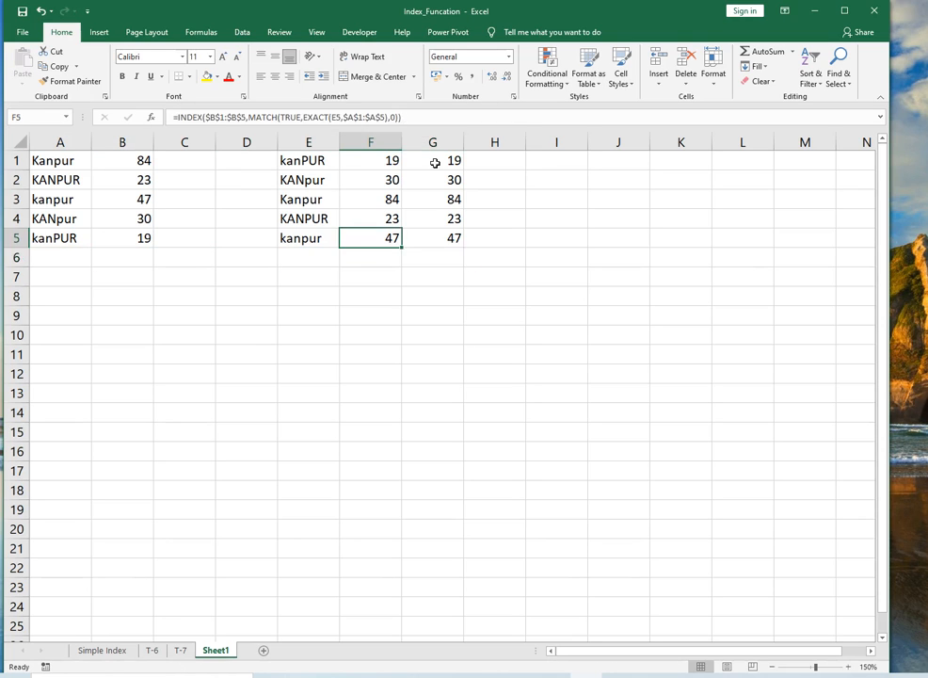
pyautogui.hotkey('ctrl', 'Up')
pyautogui.press('Right')
pyautogui.press('Right')
pyautogui.press('Right')
pyautogui.write('=')
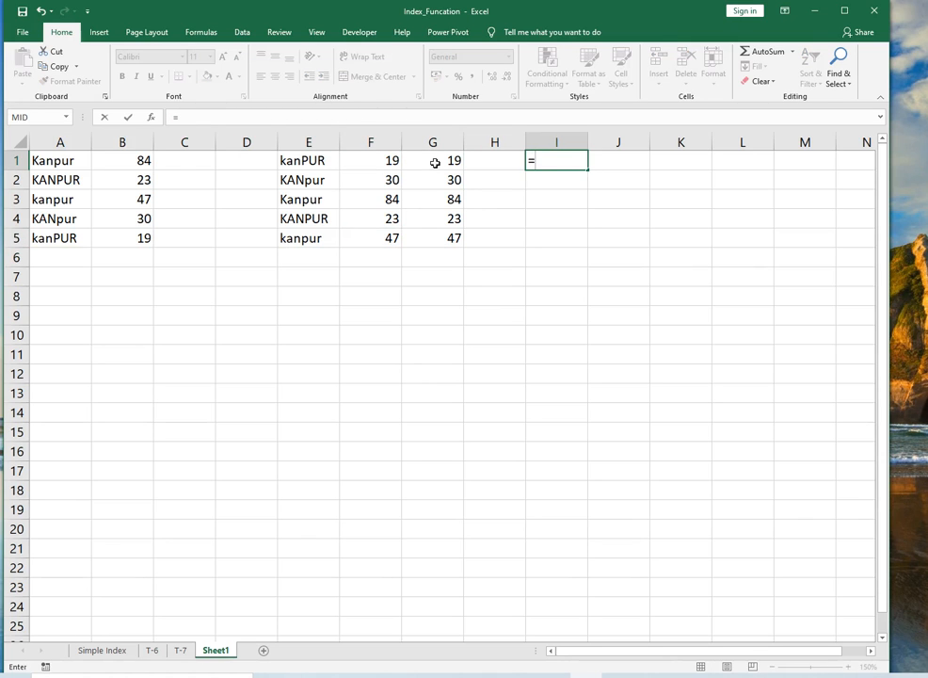
pyautogui.write('lo')
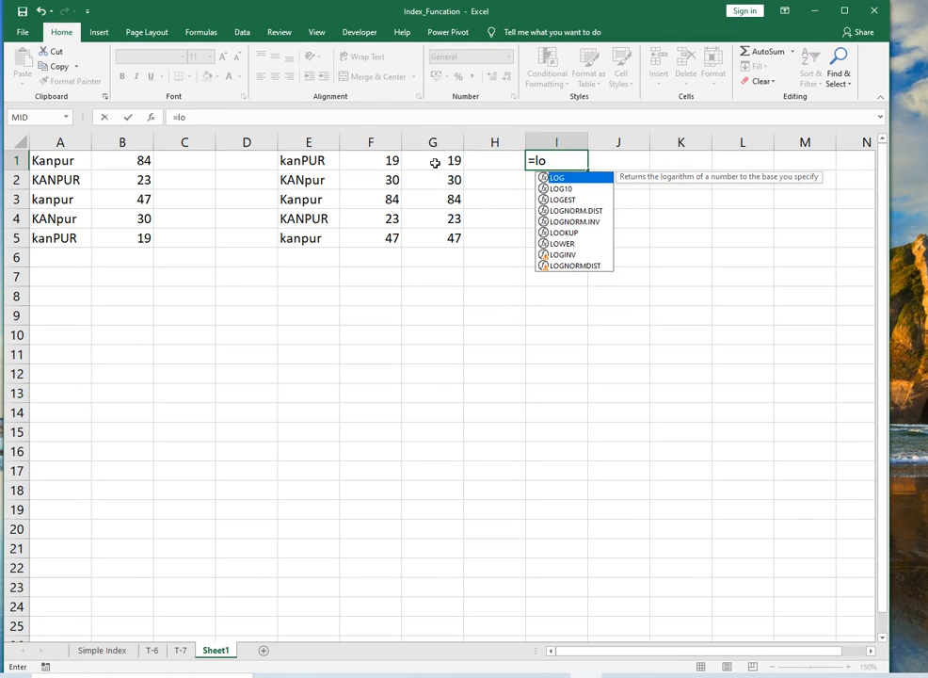
pyautogui.press('BackSpace')
pyautogui.press('BackSpace')
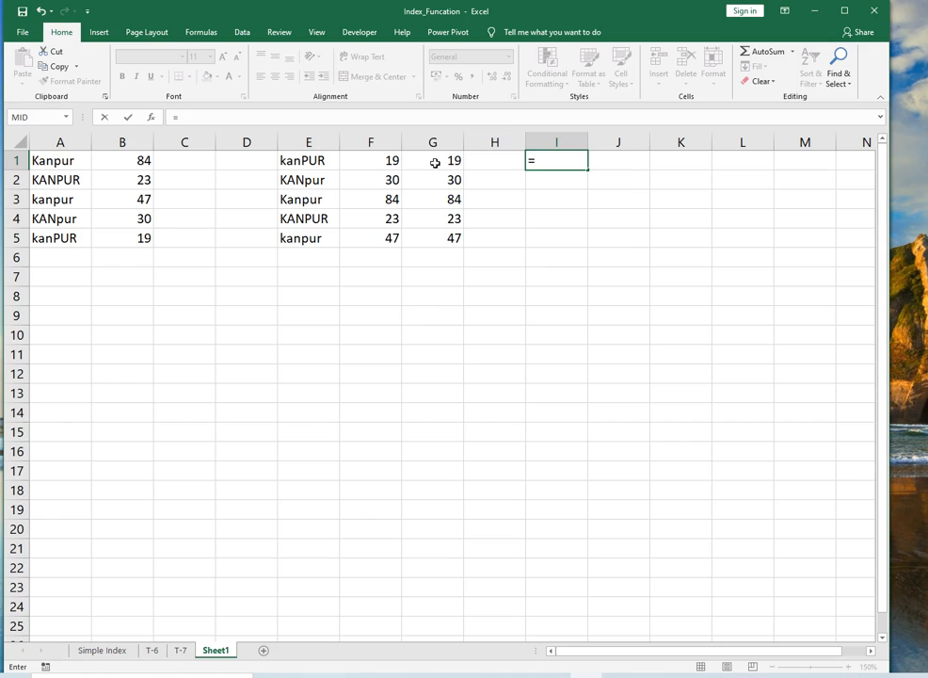
pyautogui.write('vl')
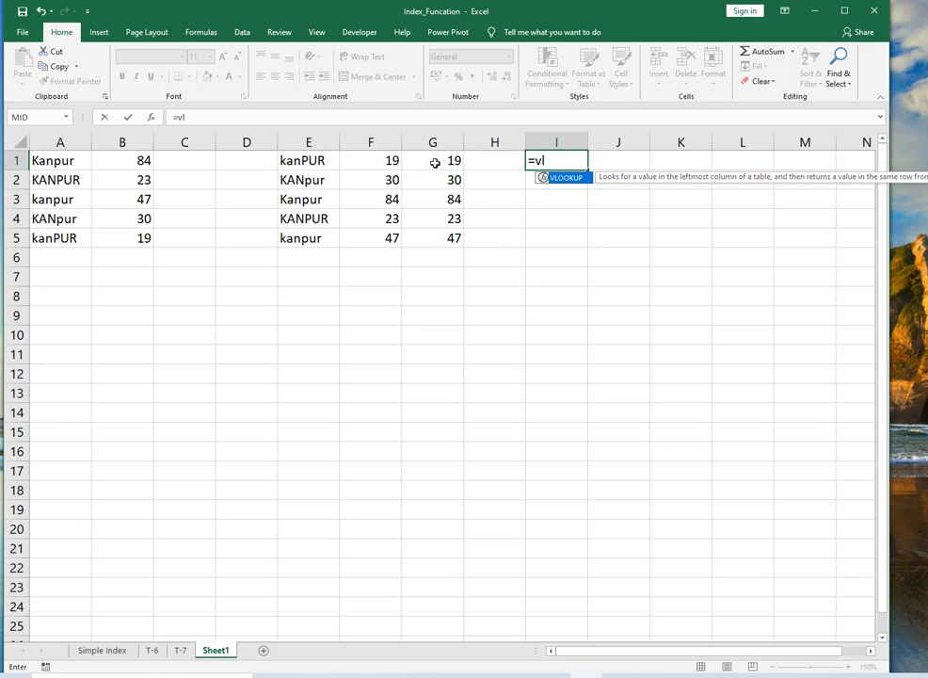
pyautogui.press('BackSpace')
pyautogui.press('BackSpace')
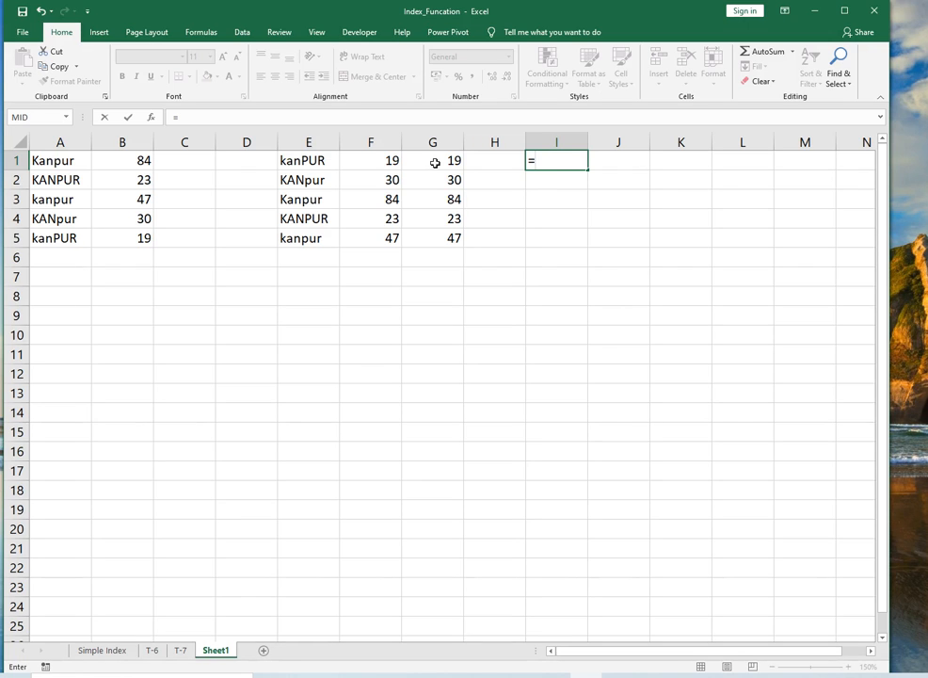
pyautogui.write('look')
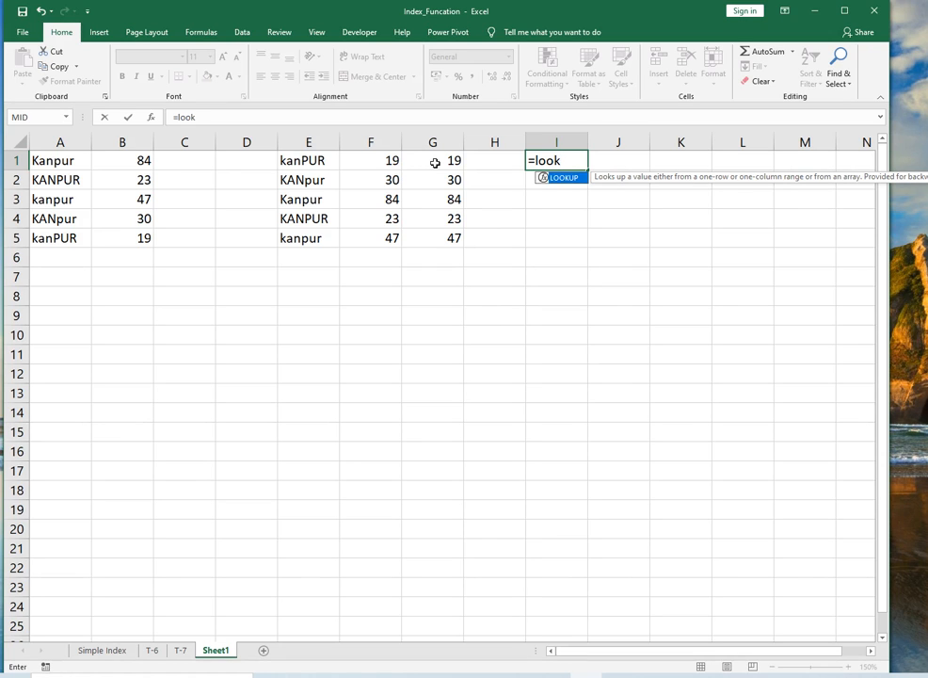
pyautogui.press('Escape')
pyautogui.press('Left')
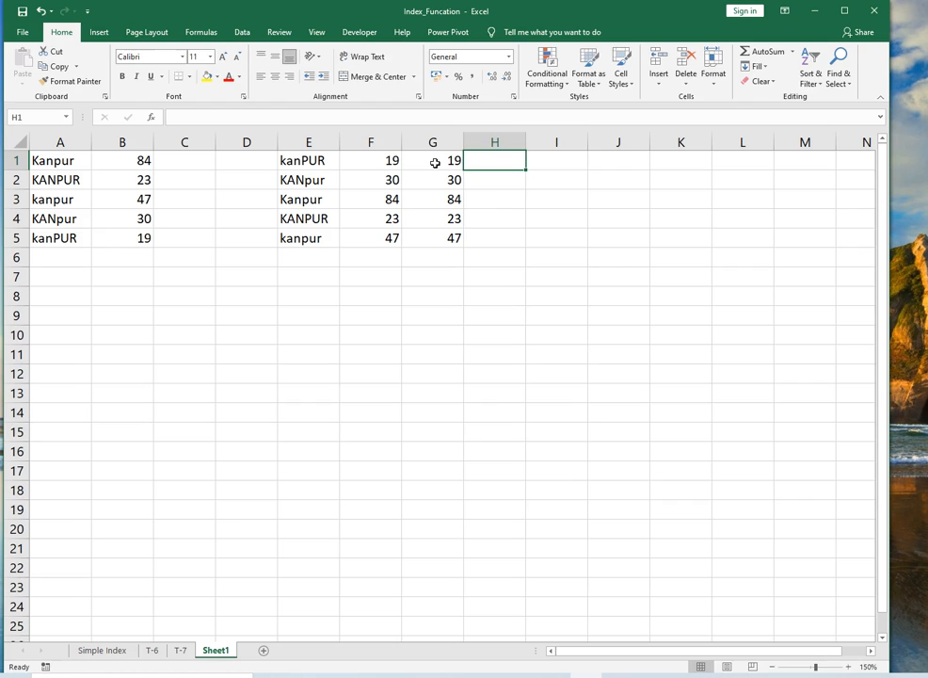
pyautogui.write('=vl')
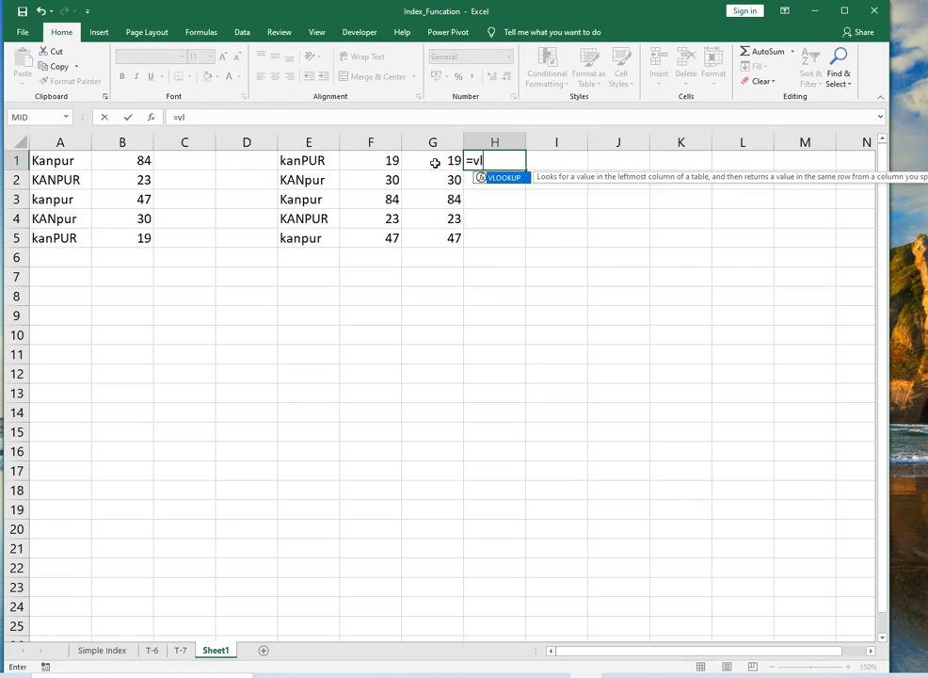
pyautogui.press('Escape')
# Step: Start a LOOKUP formula in H1 with TRUE as the lookup value
pyautogui.write('=loo')
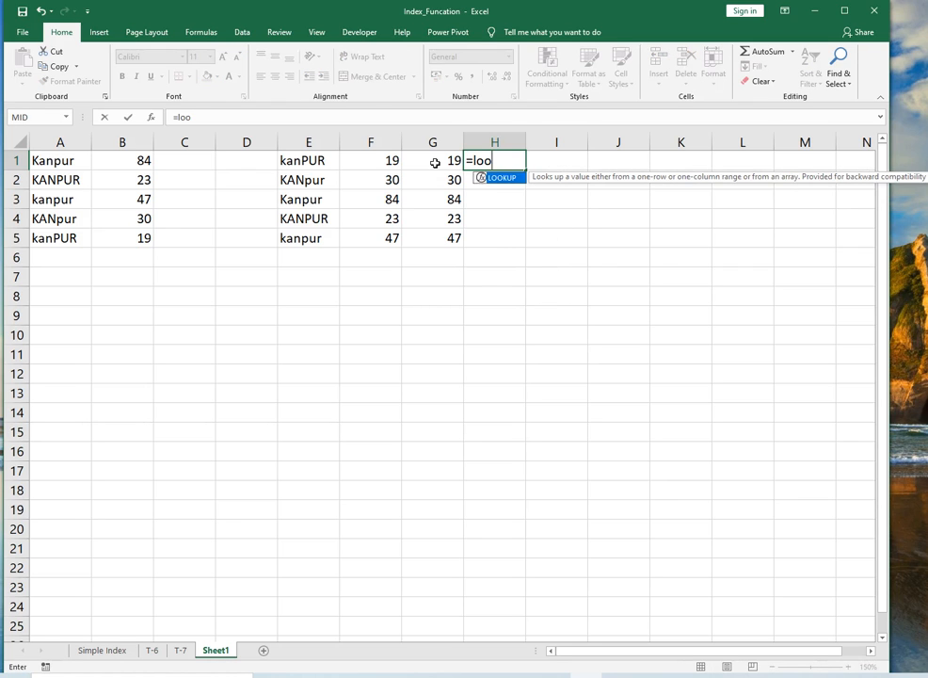
pyautogui.press('Tab')
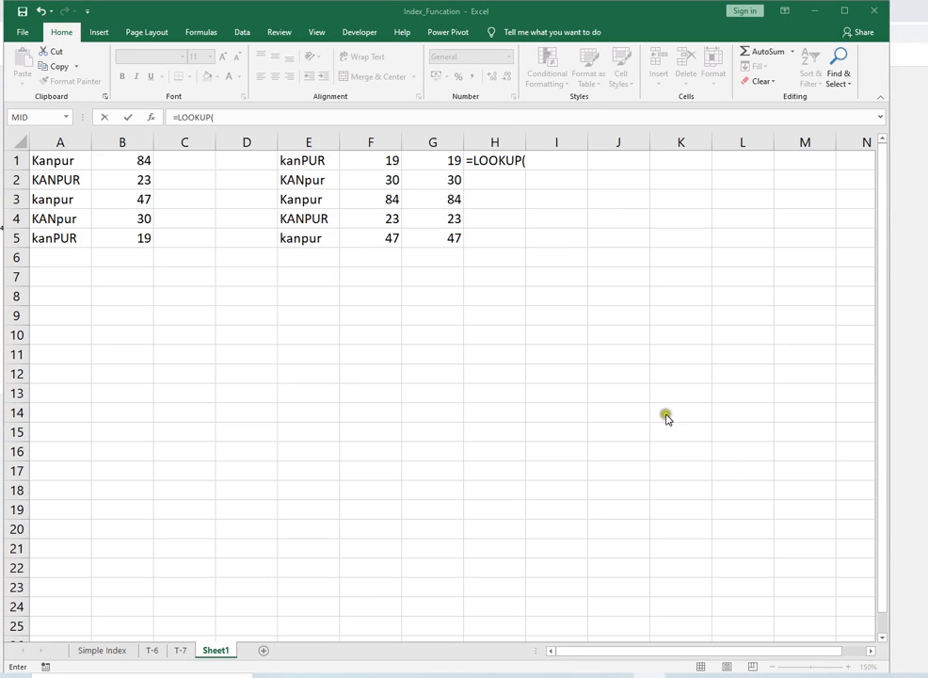
pyautogui.click(499, 166)
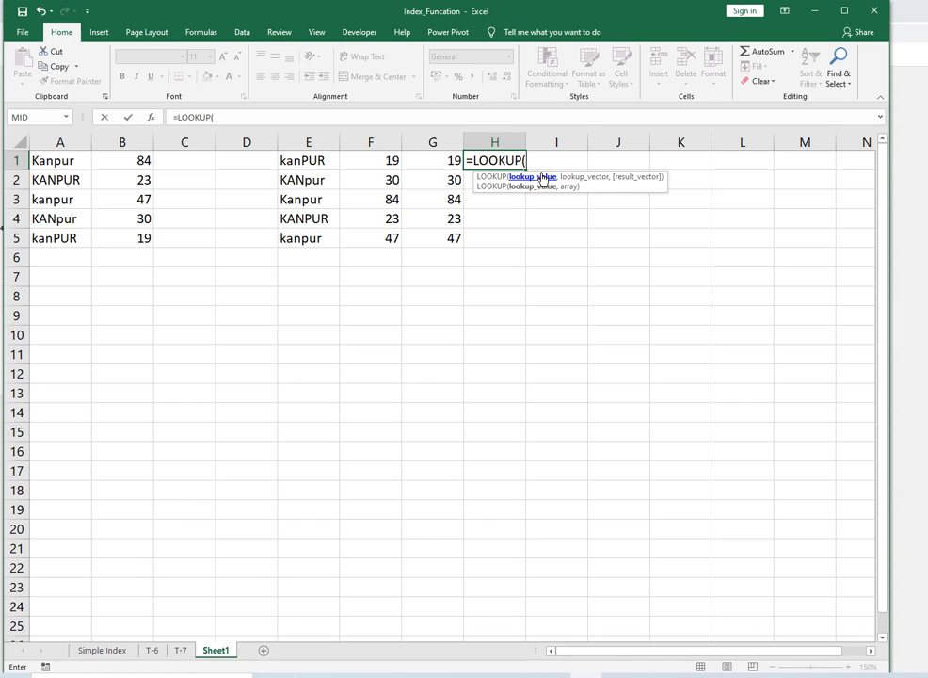
pyautogui.write('tr')
pyautogui.press('Down')
pyautogui.press('Down')
pyautogui.press('Down')
pyautogui.press('Down')
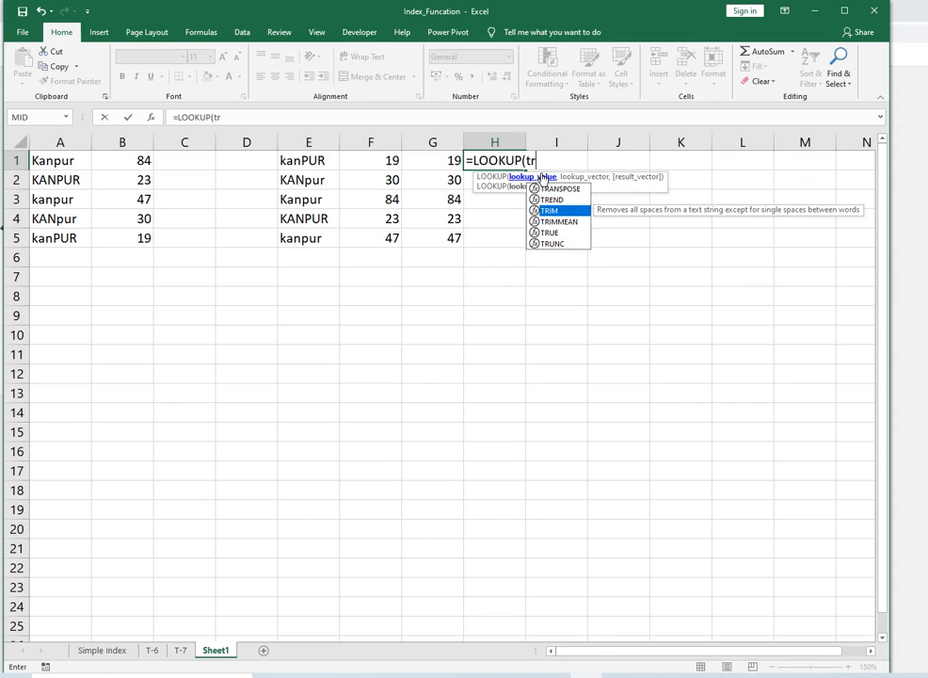
pyautogui.press('Tab')
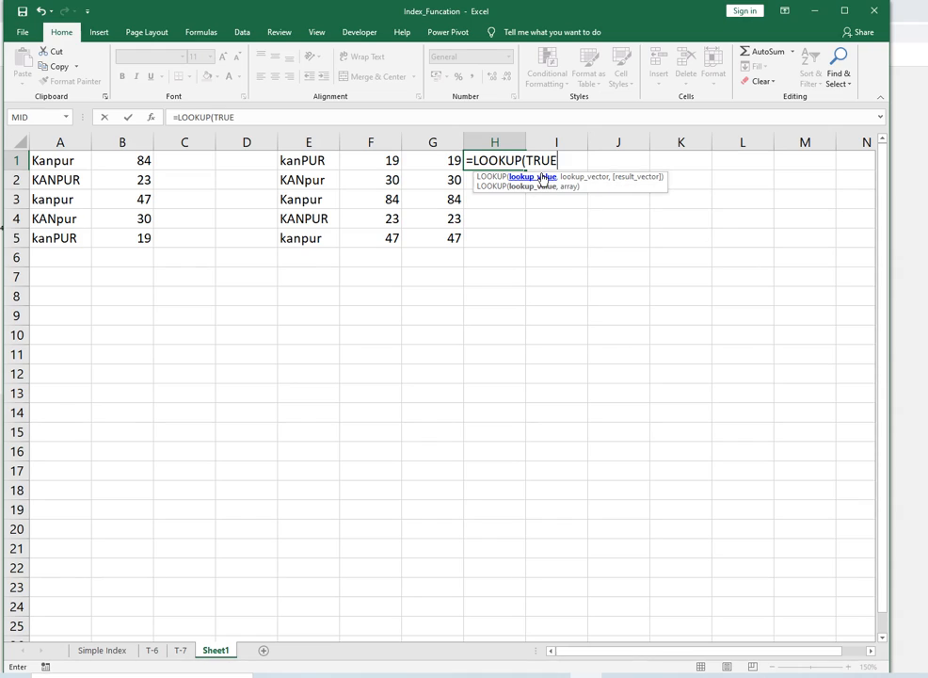
pyautogui.write(',')
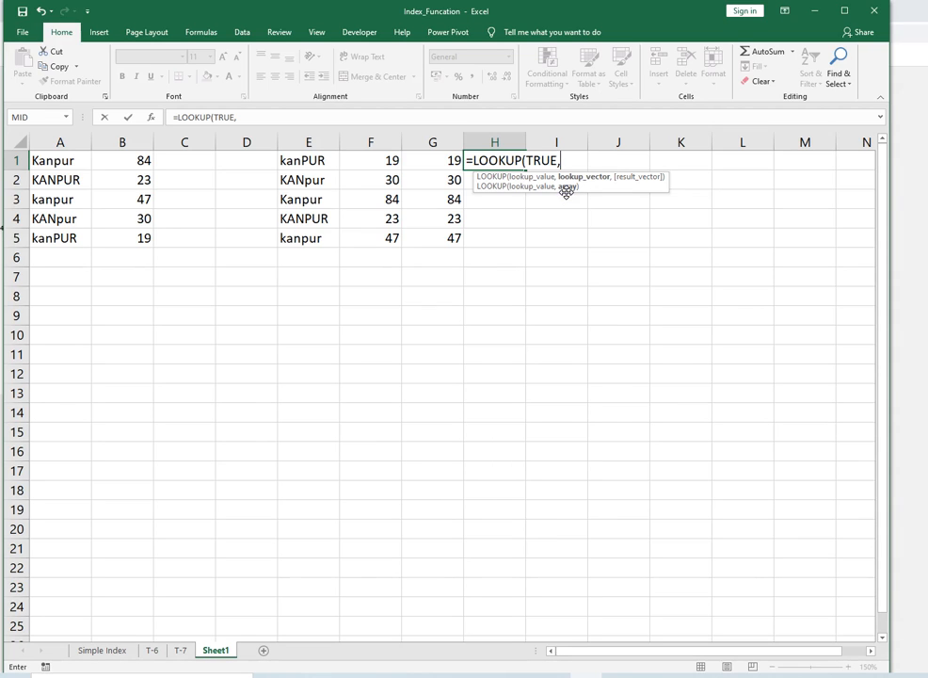
# Step: Set the LOOKUP vector in H1 to EXACT(E1,$A$1:$A$5), with the A1:A5 range locked as absolute
pyautogui.write('ex')
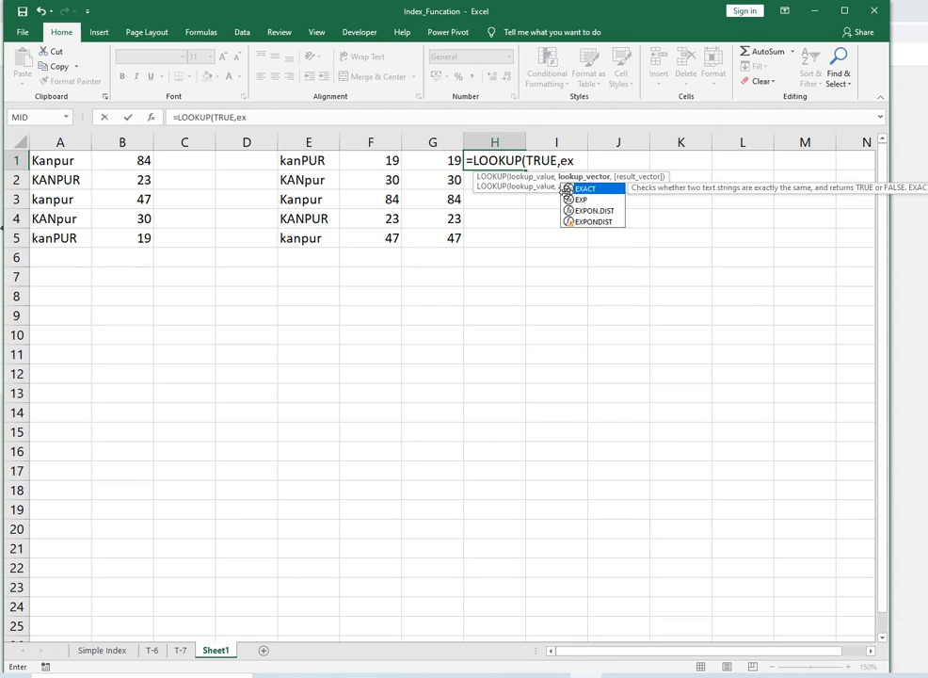
pyautogui.press('Tab')
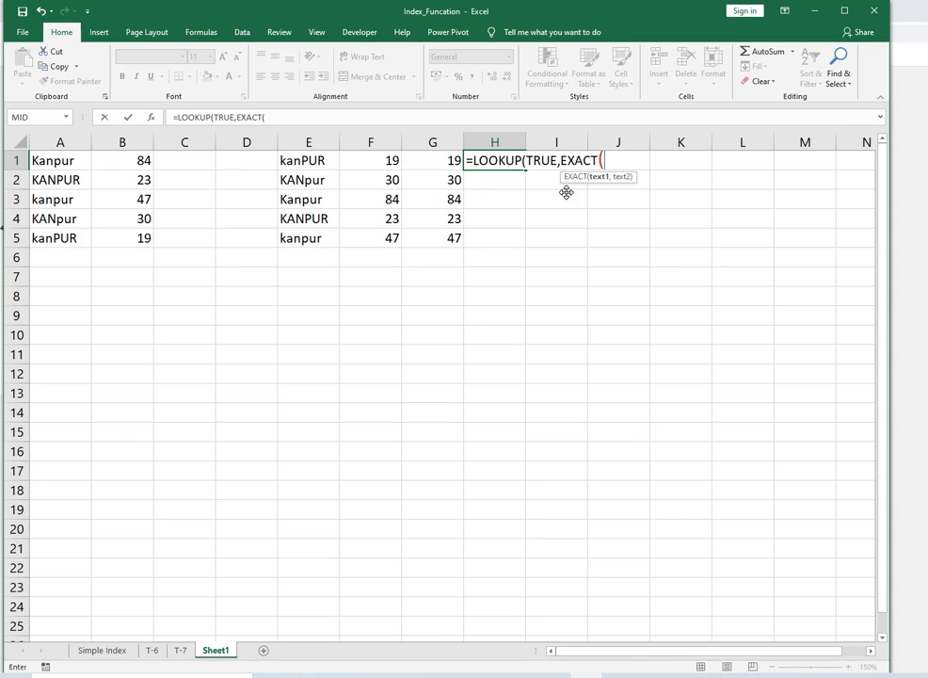
pyautogui.press('Left')
pyautogui.press('Left')
pyautogui.press('Left')
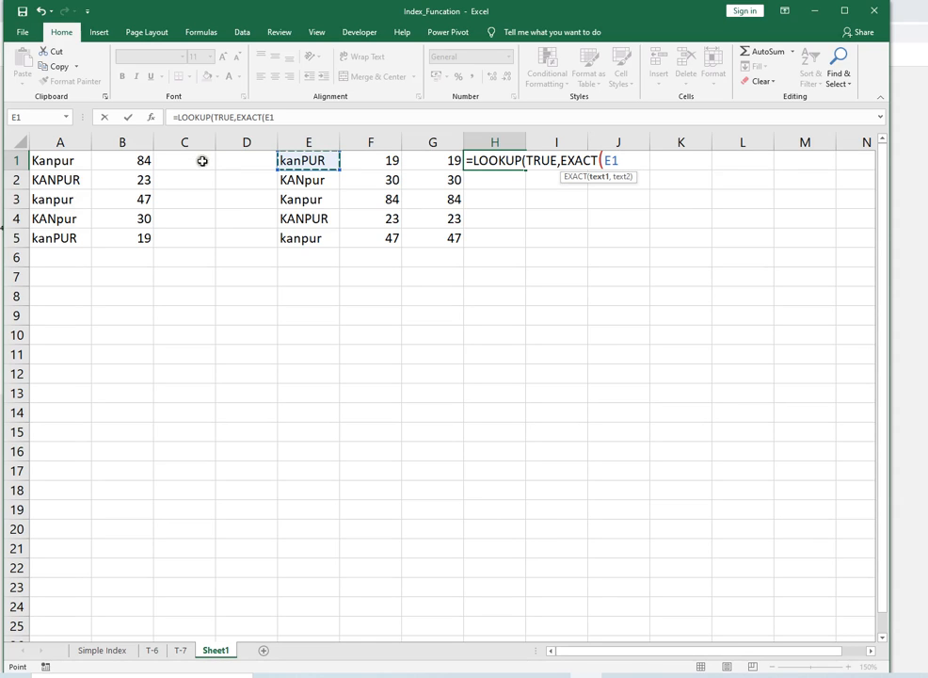
pyautogui.moveTo(73, 162); pyautogui.dragTo(63, 242)
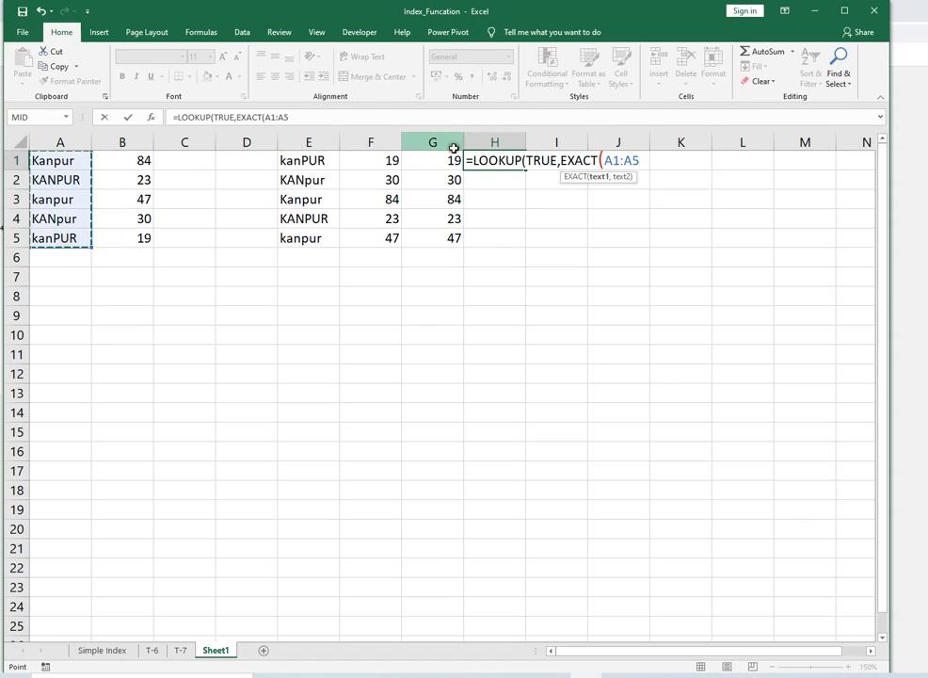
pyautogui.click(321, 160)
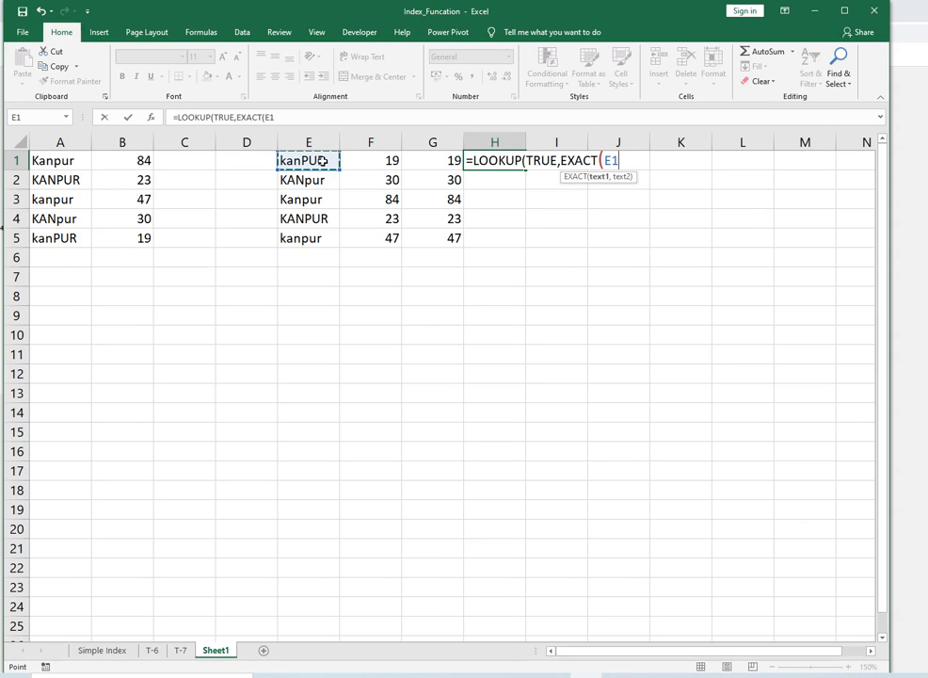
pyautogui.write(',')
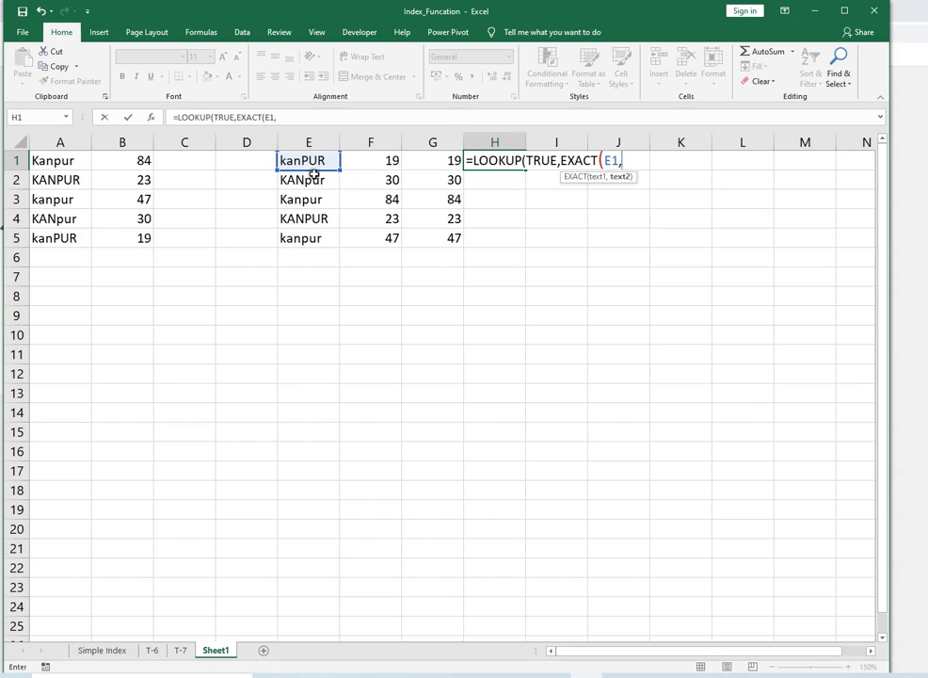
pyautogui.moveTo(55, 162); pyautogui.dragTo(65, 236)
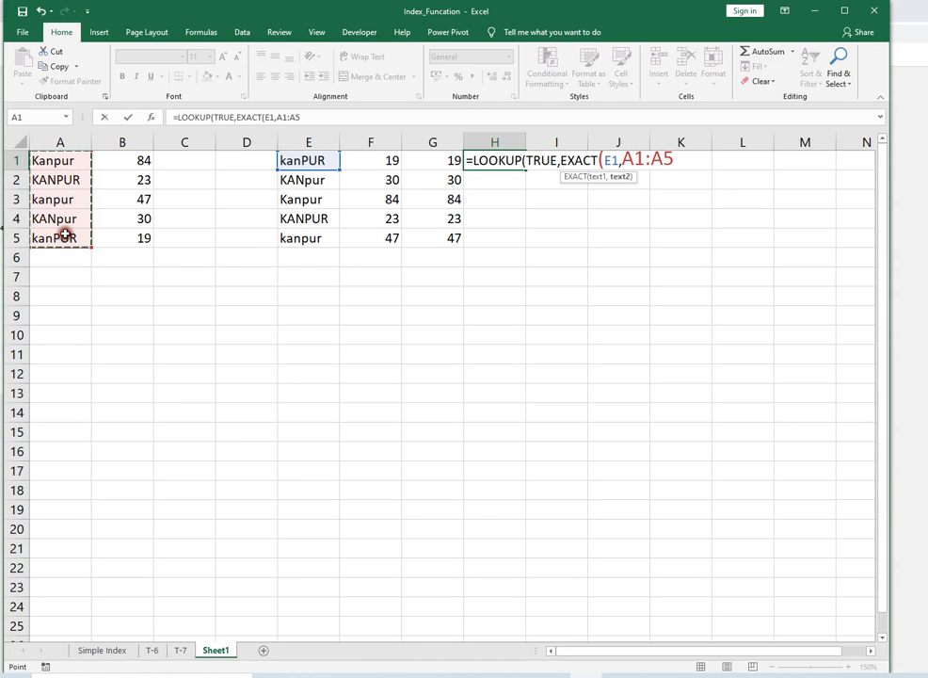
pyautogui.press('F4')
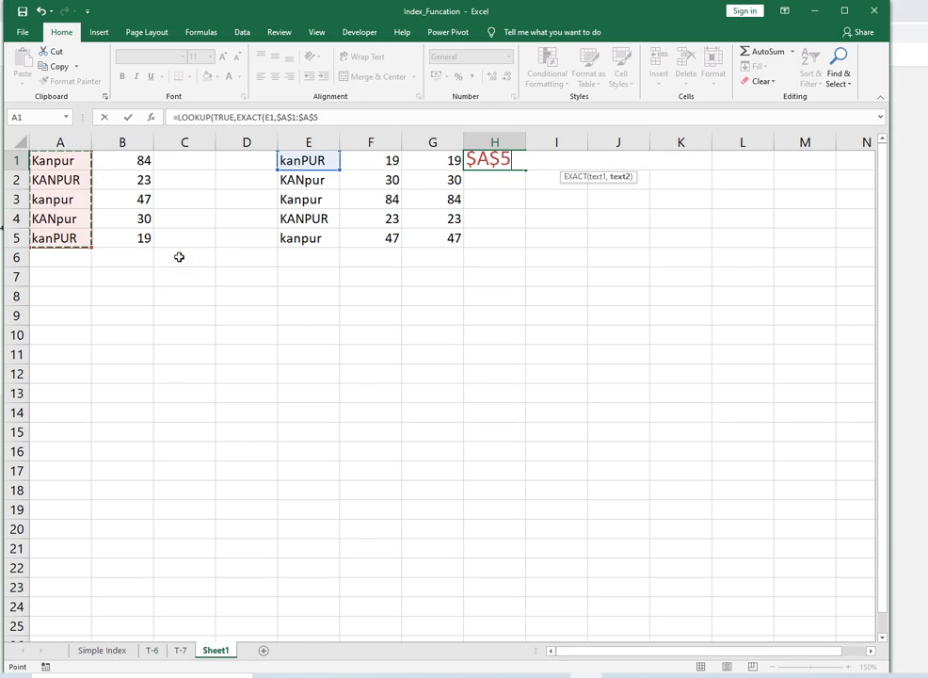
pyautogui.write(')')
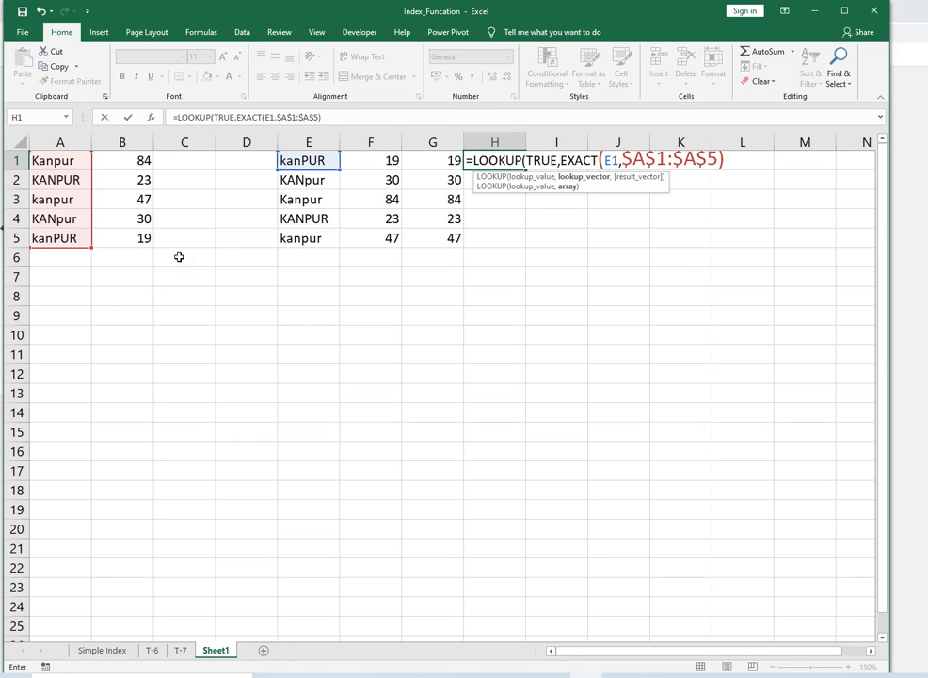
# Step: Add $B$1:$B$5 as the result vector and enter the completed LOOKUP formula in H1
pyautogui.write(',')
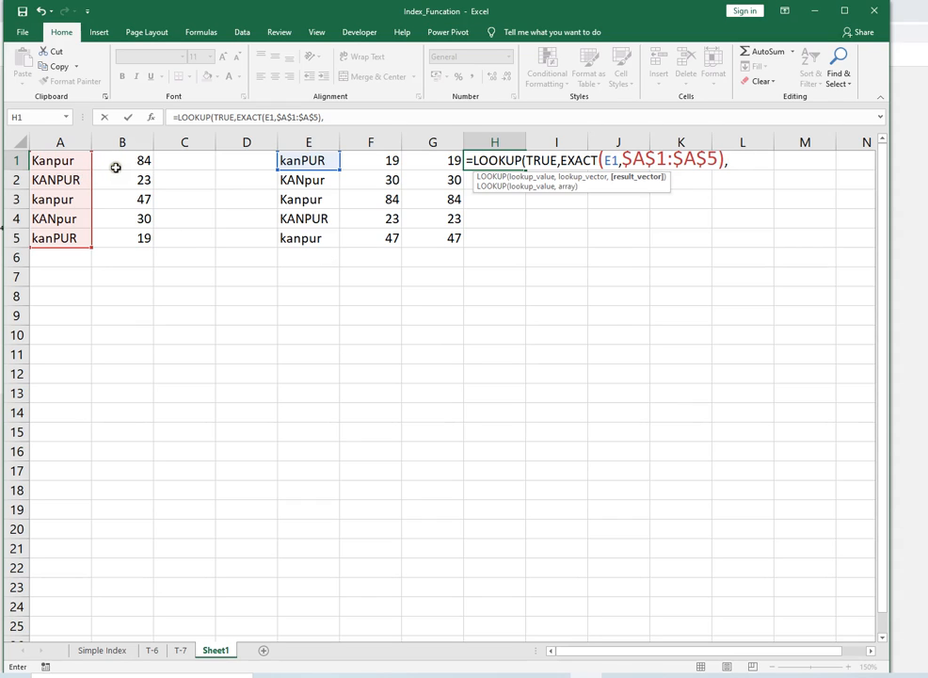
pyautogui.moveTo(126, 157); pyautogui.dragTo(124, 234)
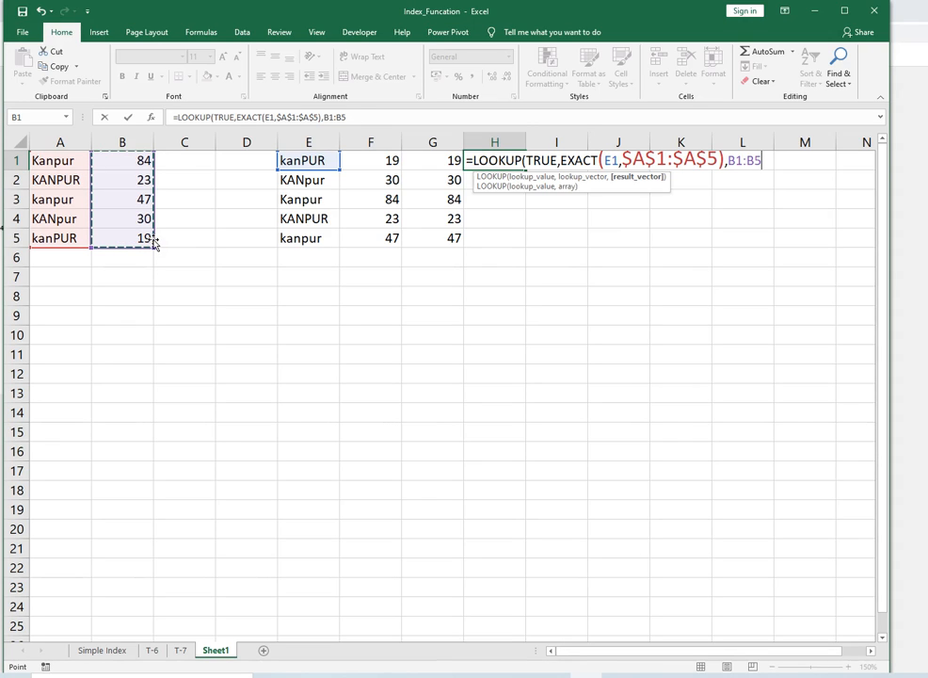
pyautogui.press('F4')
pyautogui.write(')')
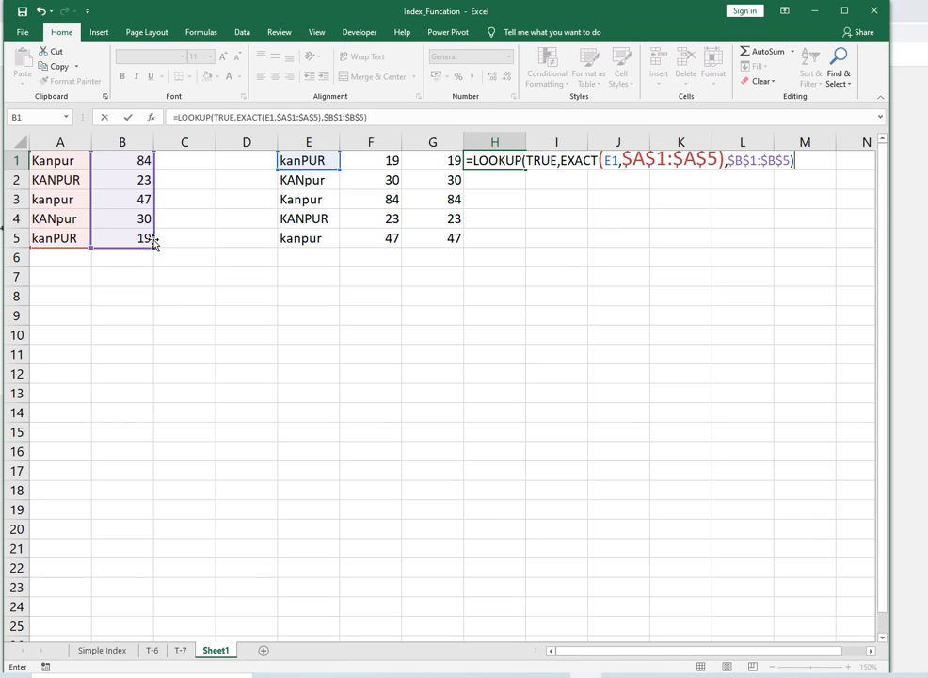
pyautogui.press('Return')
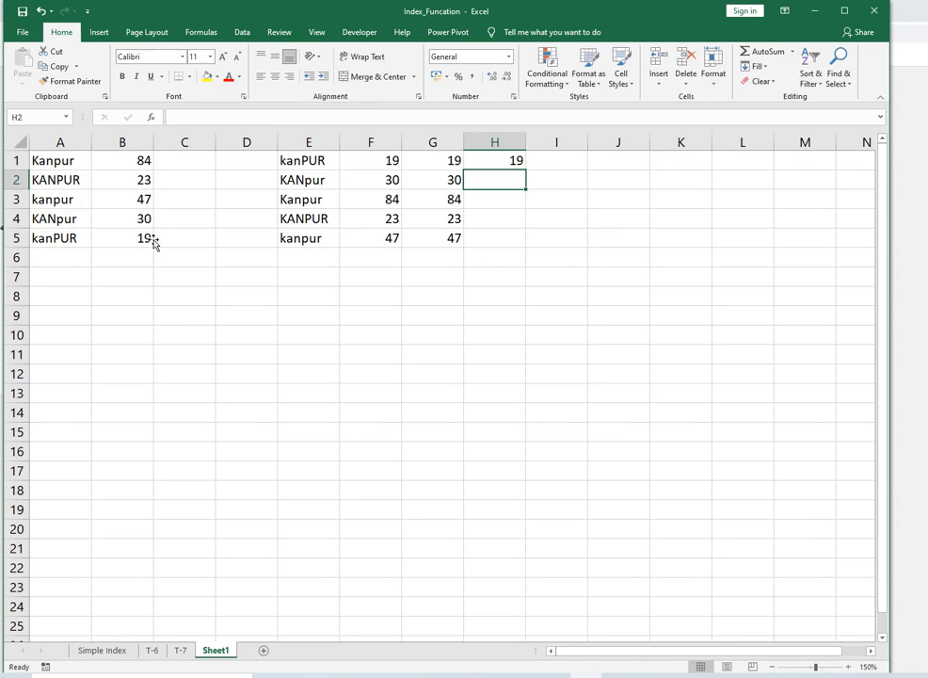
# Step: Try filling the LOOKUP formula from H1 down through H5, and undo the fill
pyautogui.press('Left')
pyautogui.press('Up')
pyautogui.press('Right')
pyautogui.press('F2')
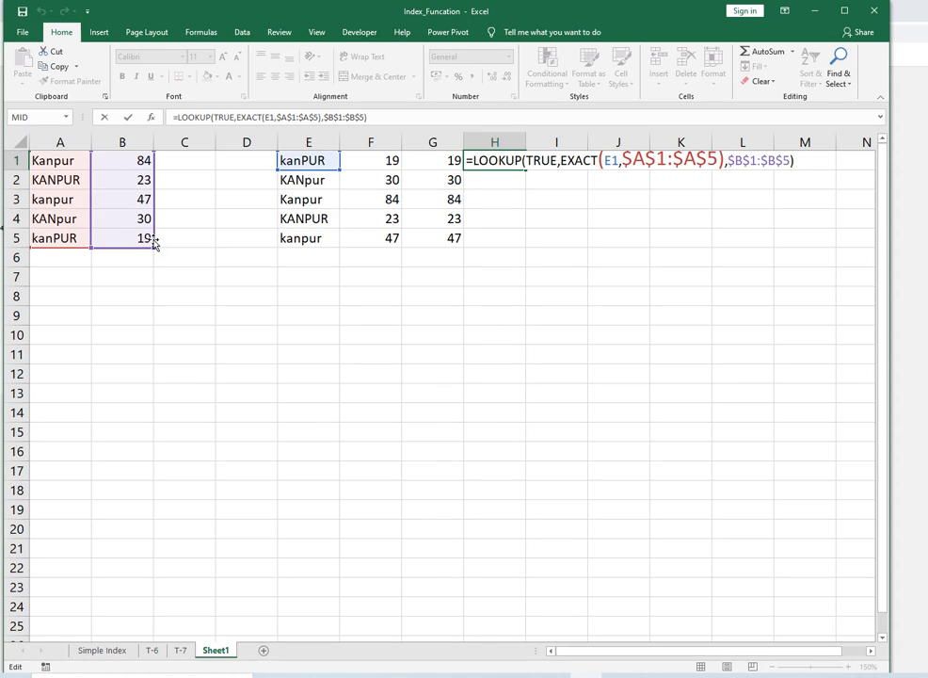
pyautogui.press('Return')
pyautogui.press('Left')
pyautogui.press('Up')
pyautogui.press('Down')
pyautogui.press('Down')
pyautogui.press('Down')
pyautogui.press('Down')
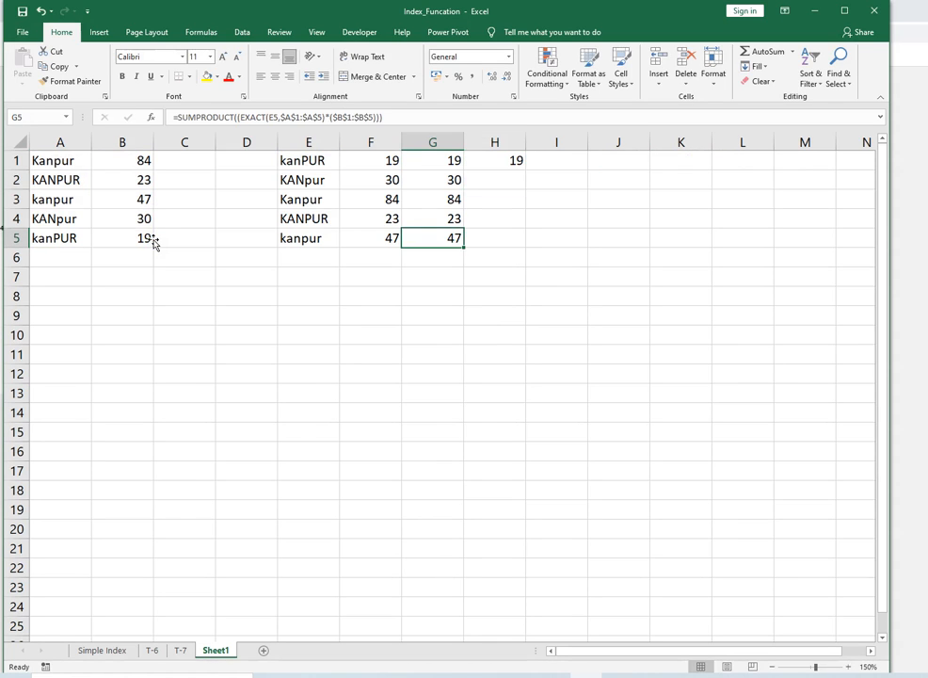
pyautogui.press('Right')
pyautogui.hotkey('shift', 'Up')
pyautogui.hotkey('shift', 'Up')
pyautogui.hotkey('shift', 'Up')
pyautogui.hotkey('shift', 'Up')
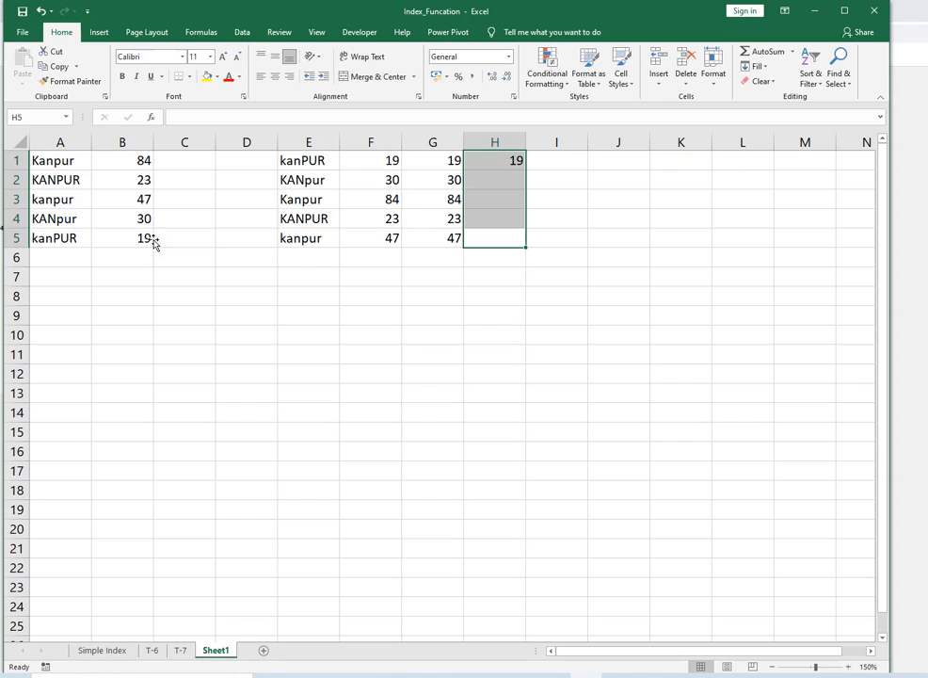
pyautogui.hotkey('ctrl', 'd')
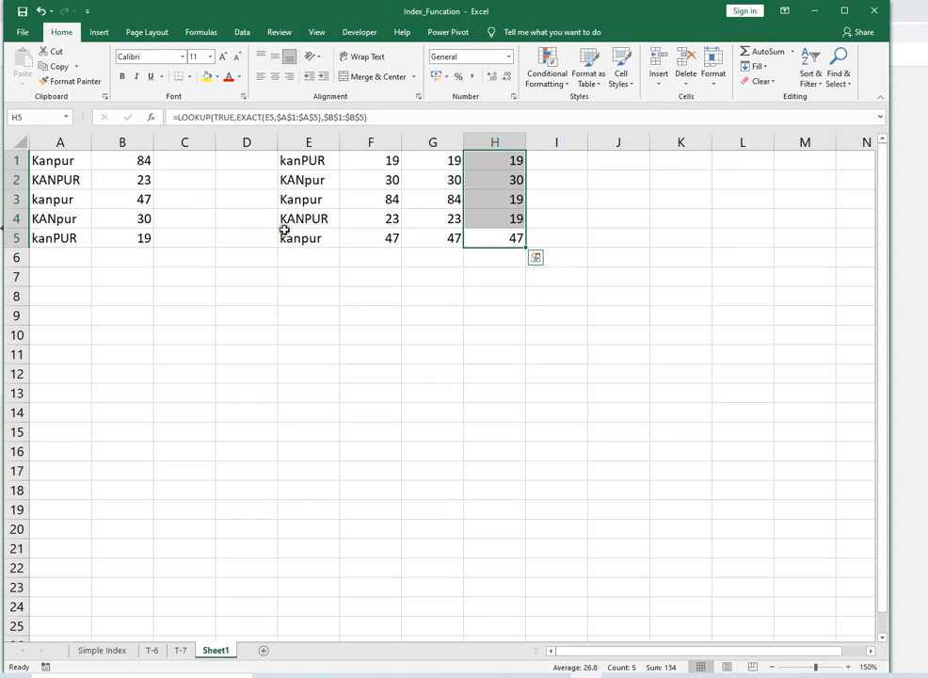
pyautogui.hotkey('ctrl', 'z')
# Step: Try copying H1 and pasting its LOOKUP formula over H1:H5, and undo the paste
pyautogui.click(494, 162)
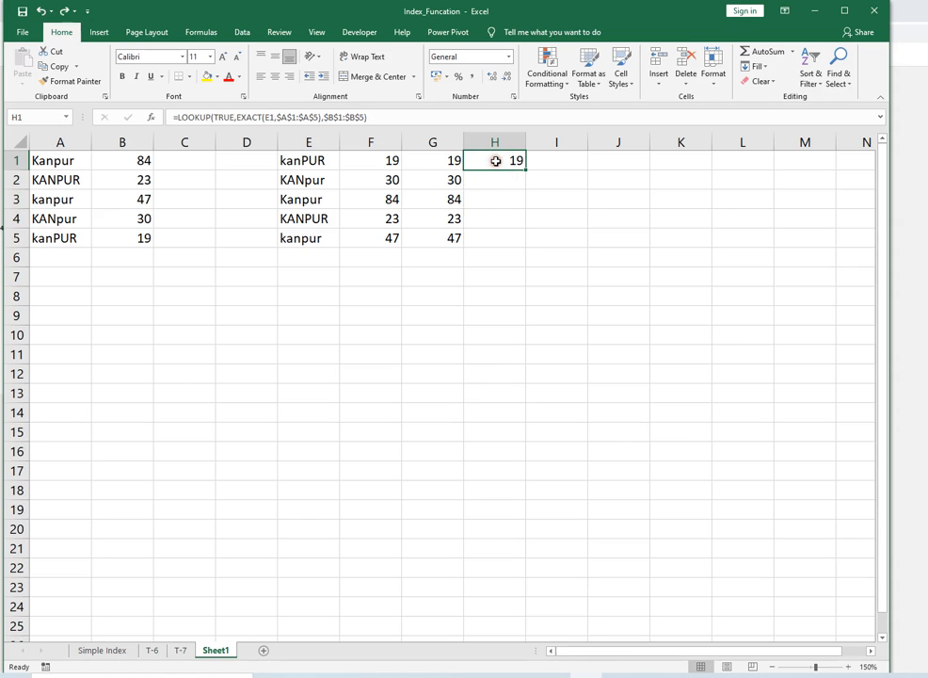
pyautogui.hotkey('ctrl', 'c')
pyautogui.hotkey('shift', 'Down')
pyautogui.hotkey('shift', 'Down')
pyautogui.hotkey('shift', 'Down')
pyautogui.hotkey('shift', 'Down')
pyautogui.hotkey('ctrl', 'v')
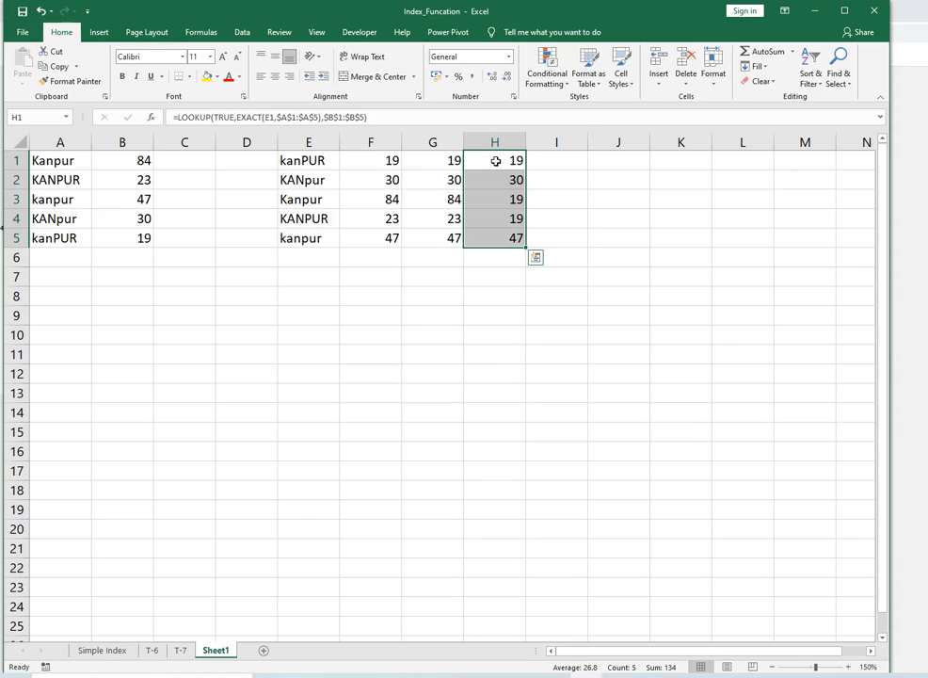
pyautogui.hotkey('ctrl', 'z')
pyautogui.press('Escape')
# Step: Extend the LOOKUP formula from H1 down to H5 with AutoFill
pyautogui.click(496, 161)
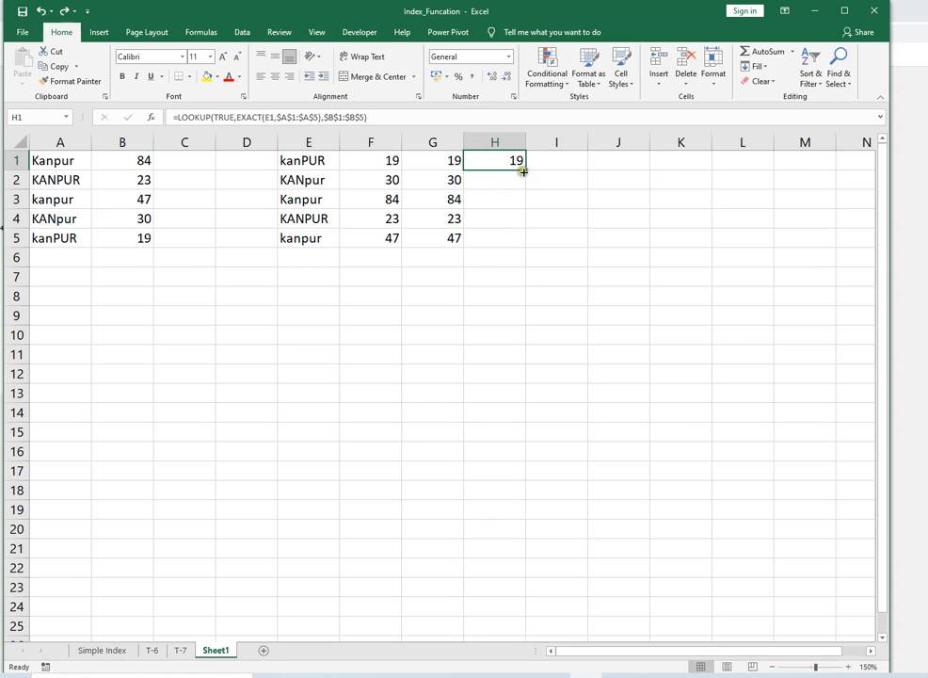
pyautogui.moveTo(524, 170); pyautogui.dragTo(516, 241)
pyautogui.click(516, 218)
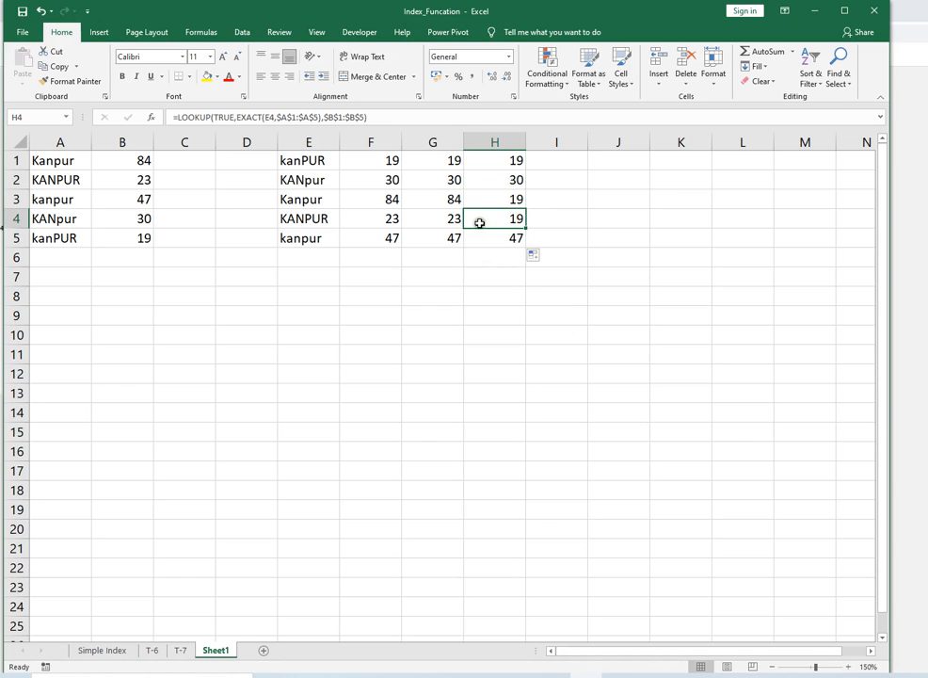
# Step: Compare the LOOKUP results in column H with the INDEX and SUMPRODUCT results and the source data in columns A and B
pyautogui.moveTo(493, 199); pyautogui.dragTo(317, 221)
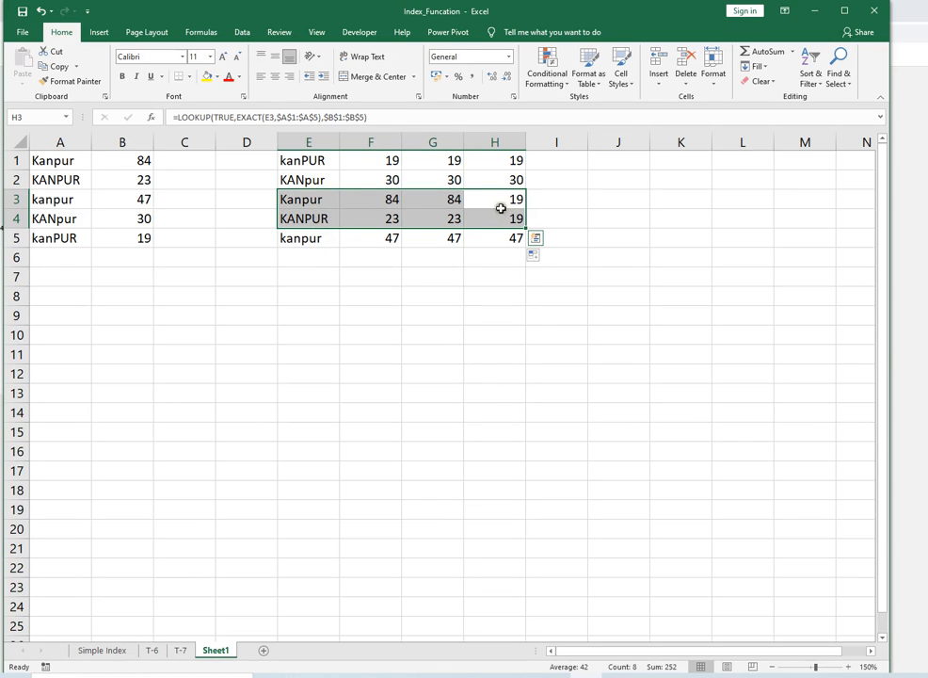
pyautogui.click(323, 201)
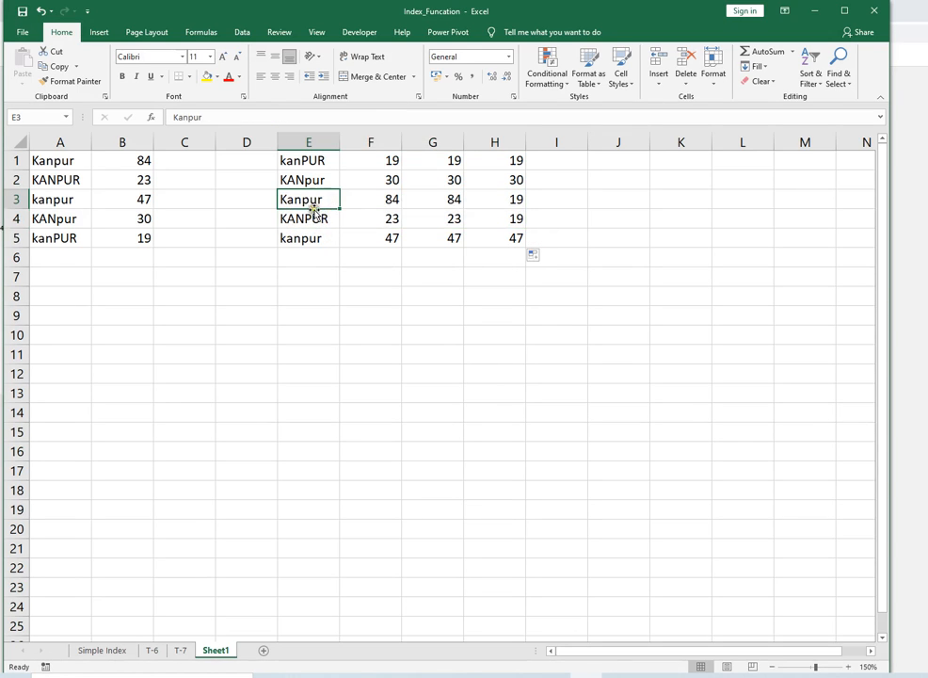
pyautogui.moveTo(66, 160); pyautogui.dragTo(116, 162)
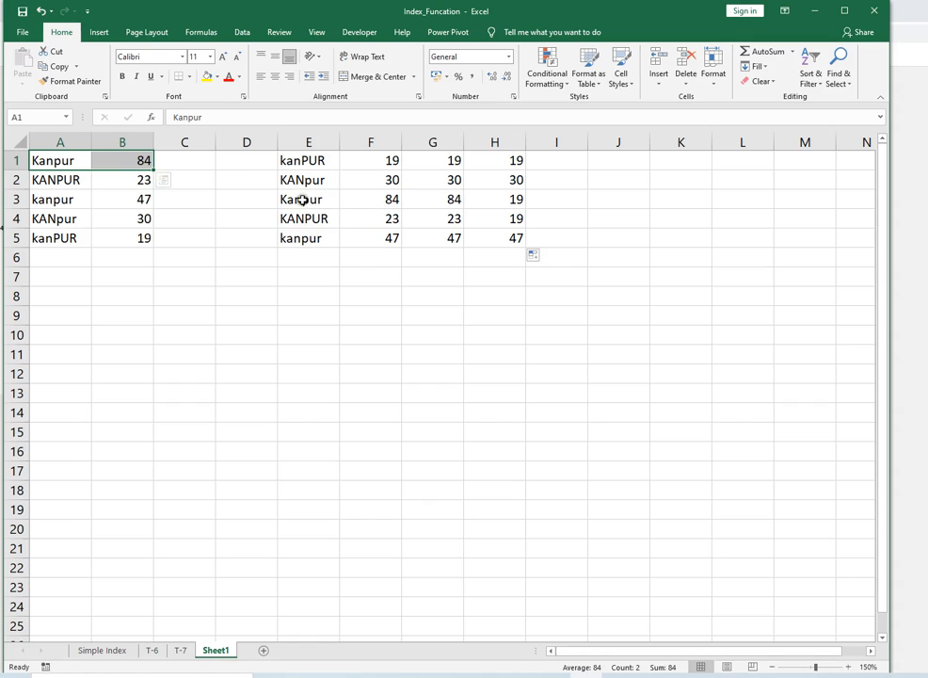
pyautogui.click(326, 200)
pyautogui.click(371, 199)
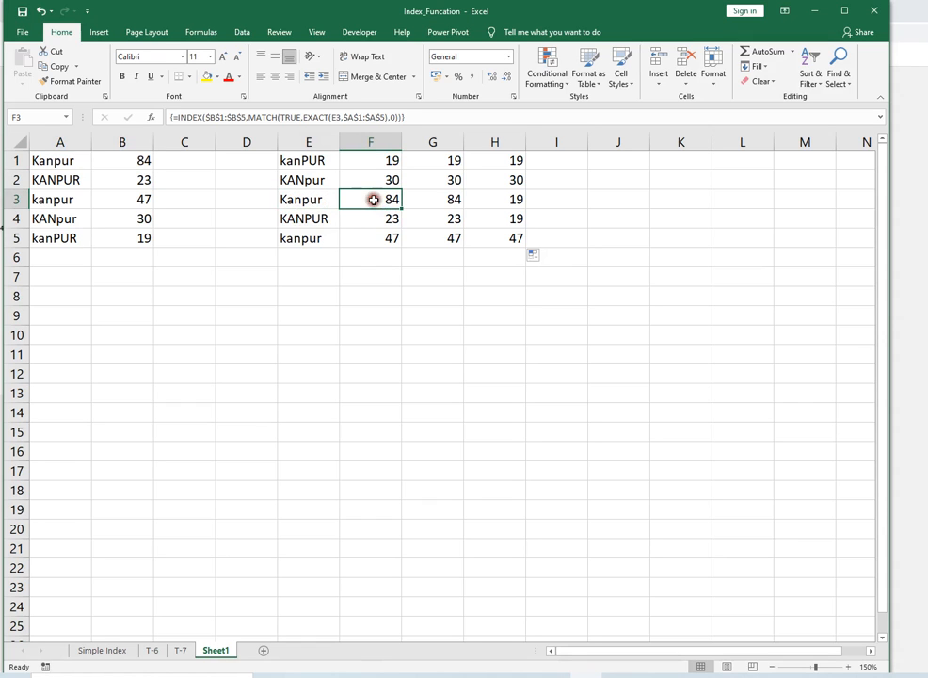
pyautogui.click(434, 201)
pyautogui.moveTo(434, 201); pyautogui.dragTo(369, 201)
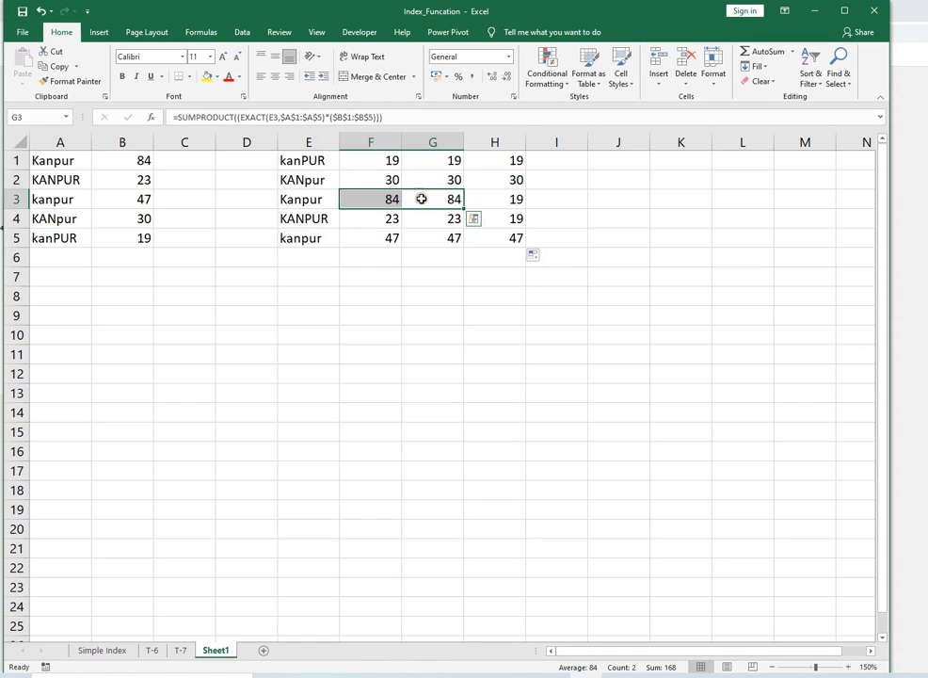
pyautogui.click(496, 203)
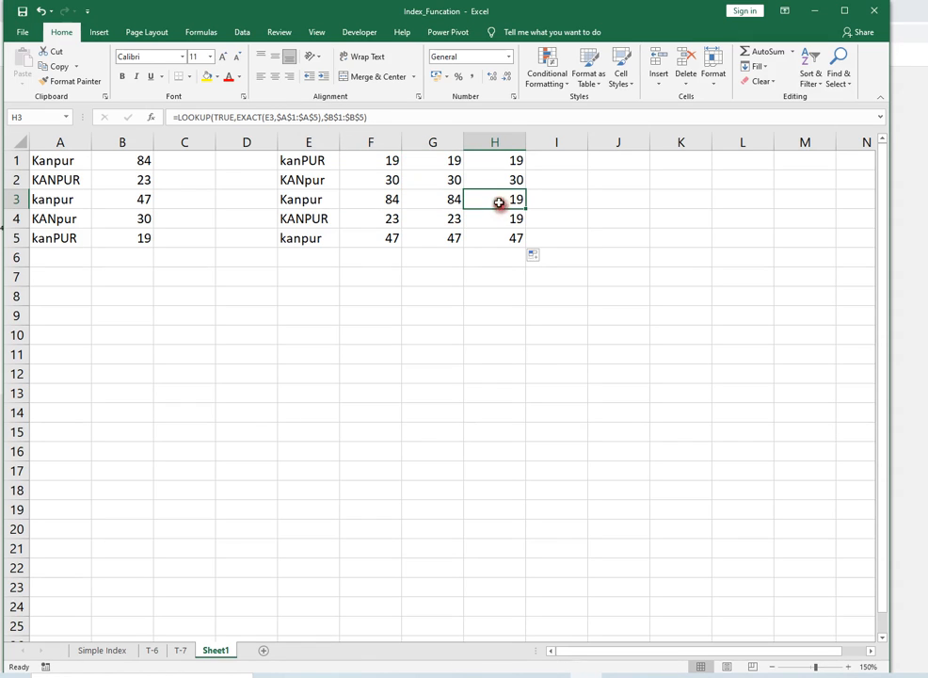
pyautogui.moveTo(497, 165); pyautogui.dragTo(494, 231)
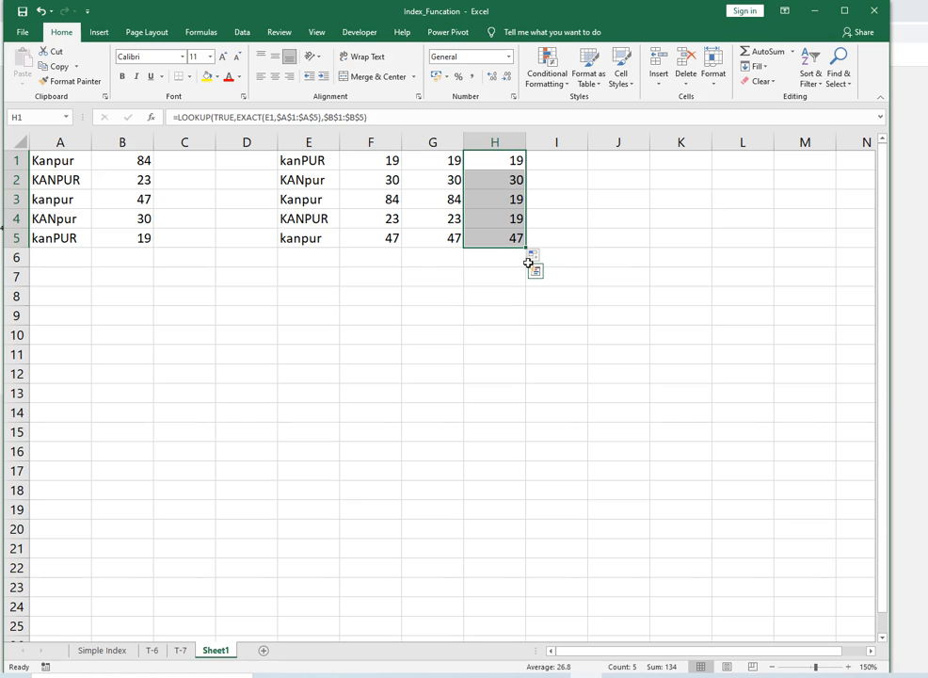
# Step: On sheet T-6, copy the Week-2 header from D1 into J2
pyautogui.click(98, 651)
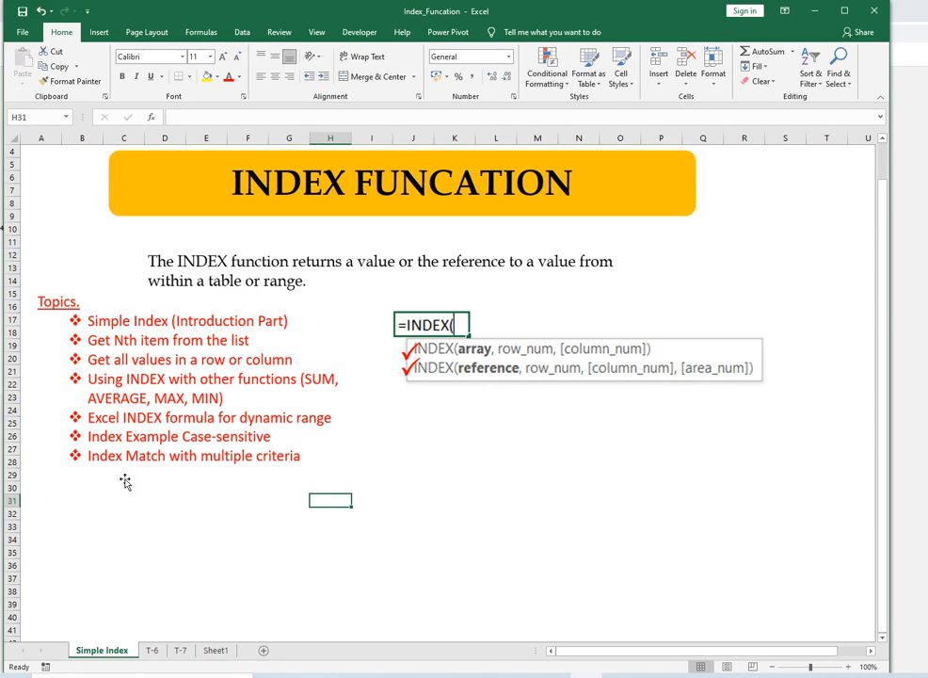
pyautogui.click(152, 651)
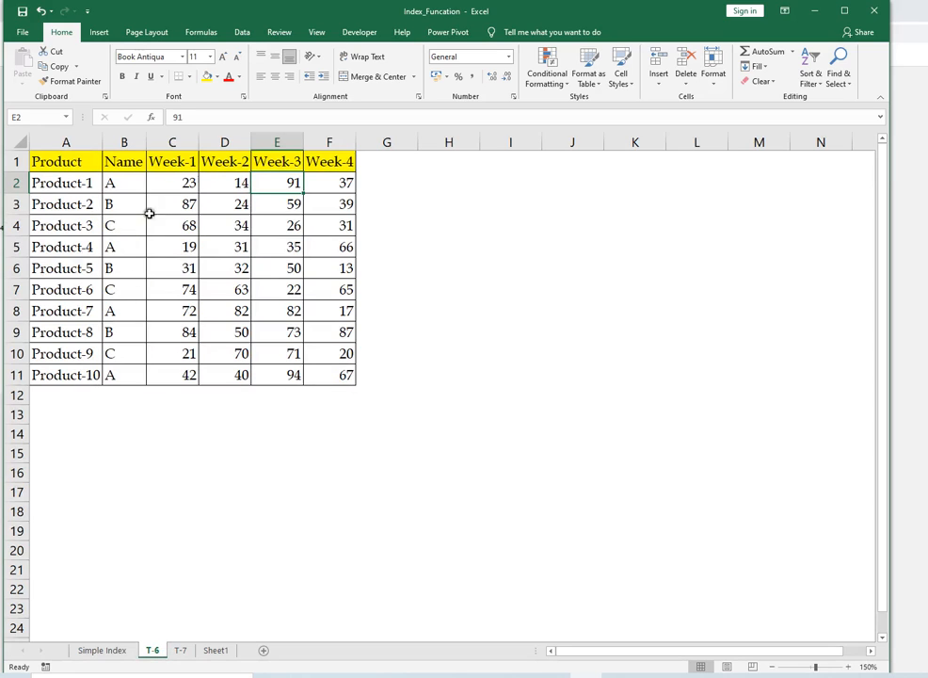
pyautogui.click(225, 164)
pyautogui.hotkey('ctrl', 'c')
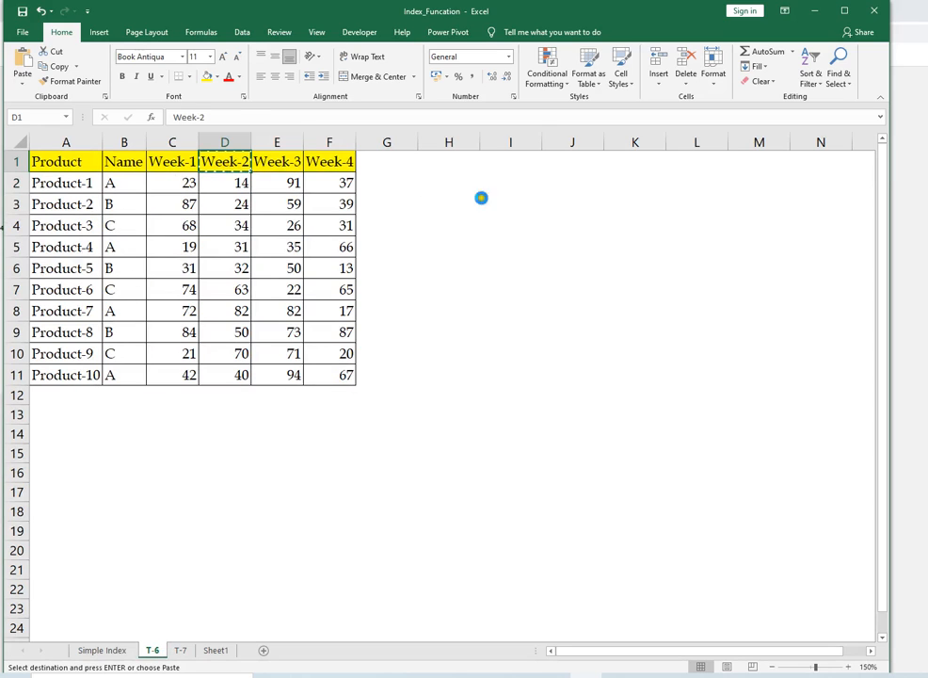
pyautogui.click(514, 197)
pyautogui.click(563, 184)
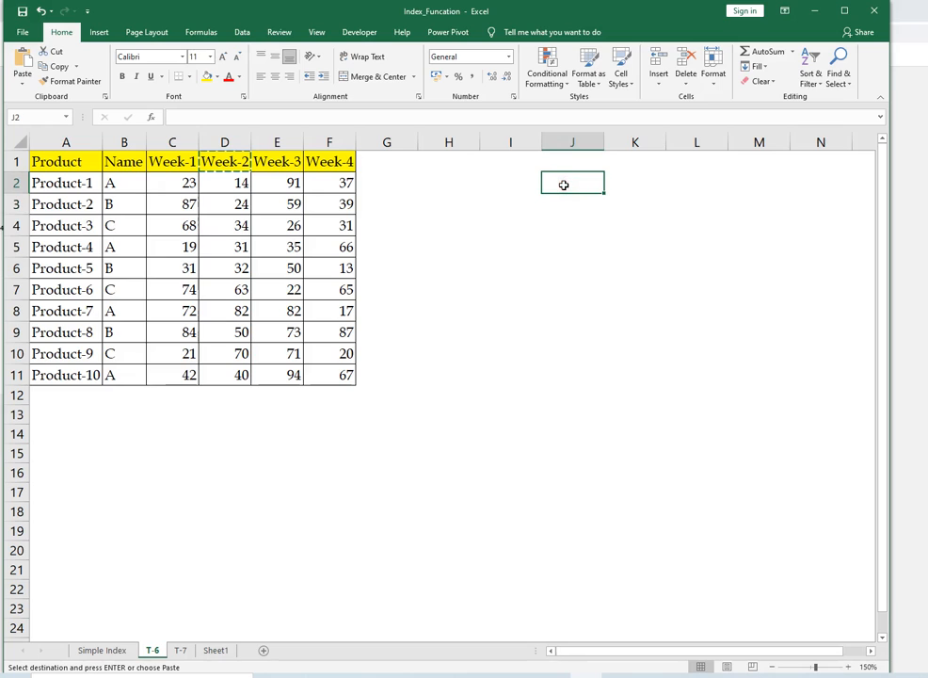
pyautogui.press('Return')
# Step: Examine the Product and Name entries in columns A and B as possible lookup criteria
pyautogui.click(519, 201)
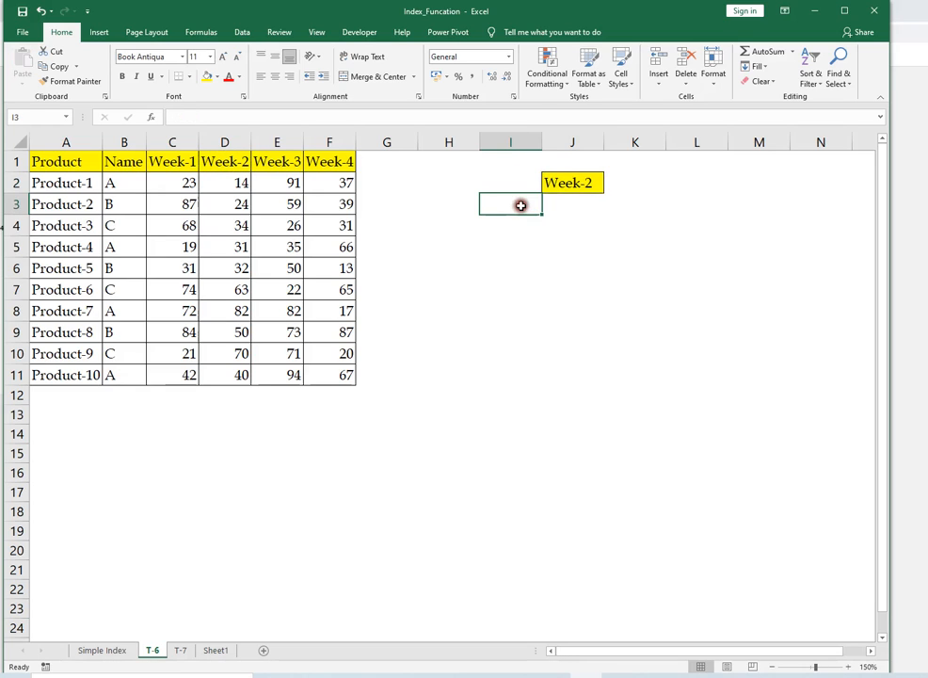
pyautogui.click(72, 186)
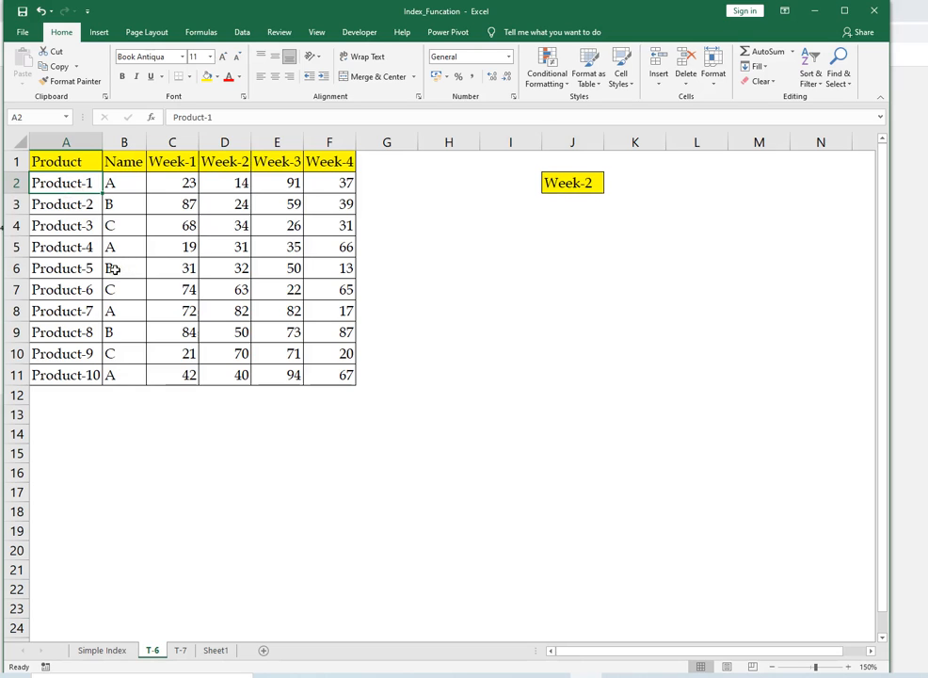
pyautogui.click(70, 228)
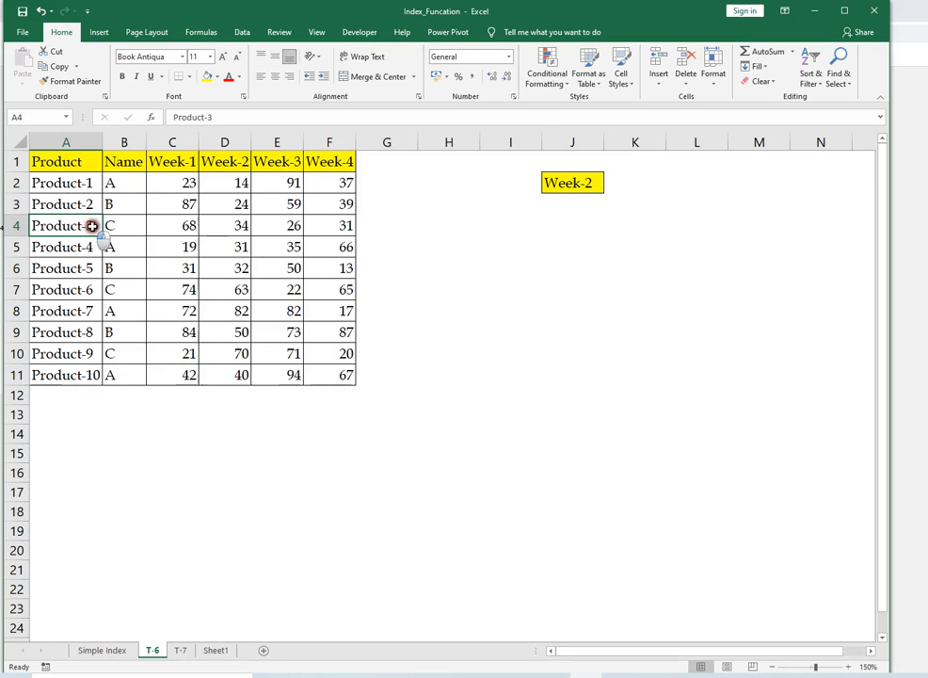
pyautogui.moveTo(100, 234)
pyautogui.mouseDown()
pyautogui.moveTo(118, 228)
pyautogui.moveTo(107, 237)
pyautogui.mouseUp()
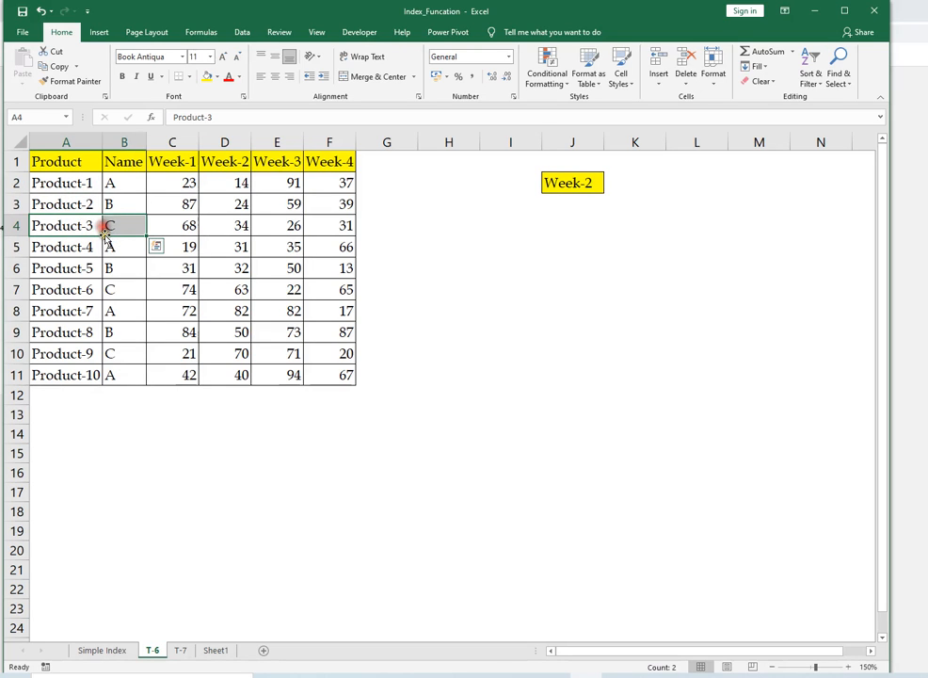
# Step: Add filters to the table headers and filter the Name column to show only C
pyautogui.click(119, 165)
pyautogui.hotkey('ctrl', 'shift', 'l')
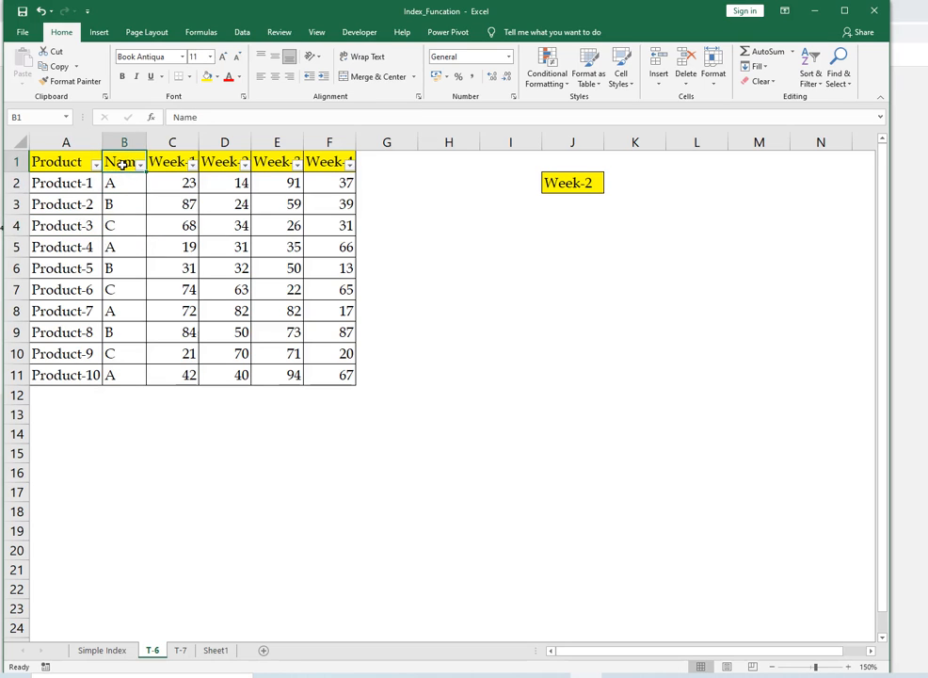
pyautogui.hotkey('alt', 'Down')
pyautogui.press('Down')
pyautogui.press('Down')
pyautogui.press('Down')
pyautogui.press('Down')
pyautogui.press('Down')
pyautogui.press('Down')
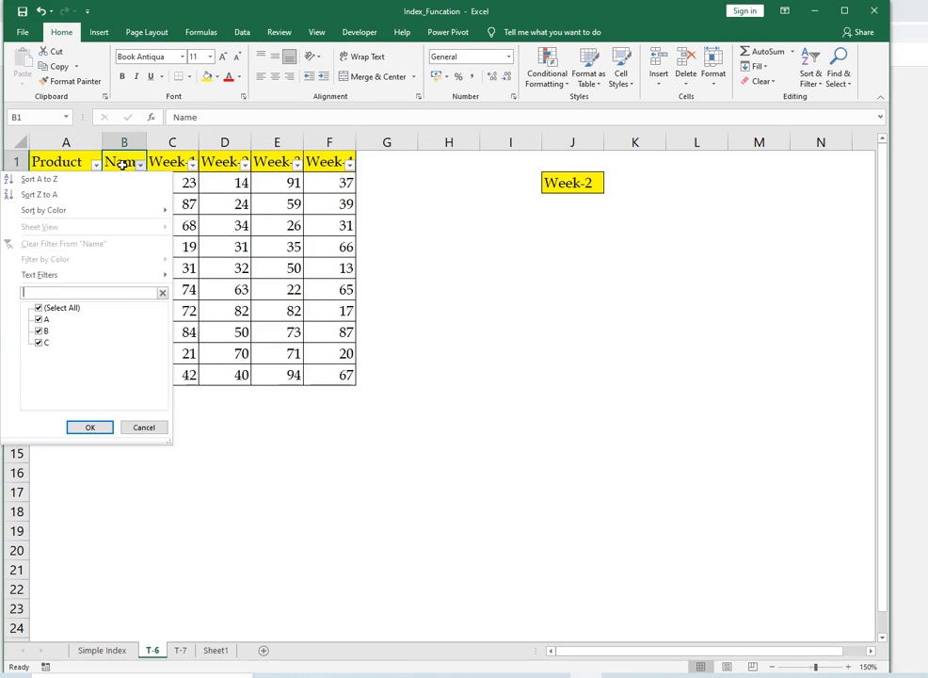
pyautogui.press('space')
pyautogui.press('Down')
pyautogui.press('Down')
pyautogui.press('Down')
pyautogui.press('space')
pyautogui.press('Return')
# Step: Look through the products listed under name C, and clear the filter from the Name column
pyautogui.press('Down')
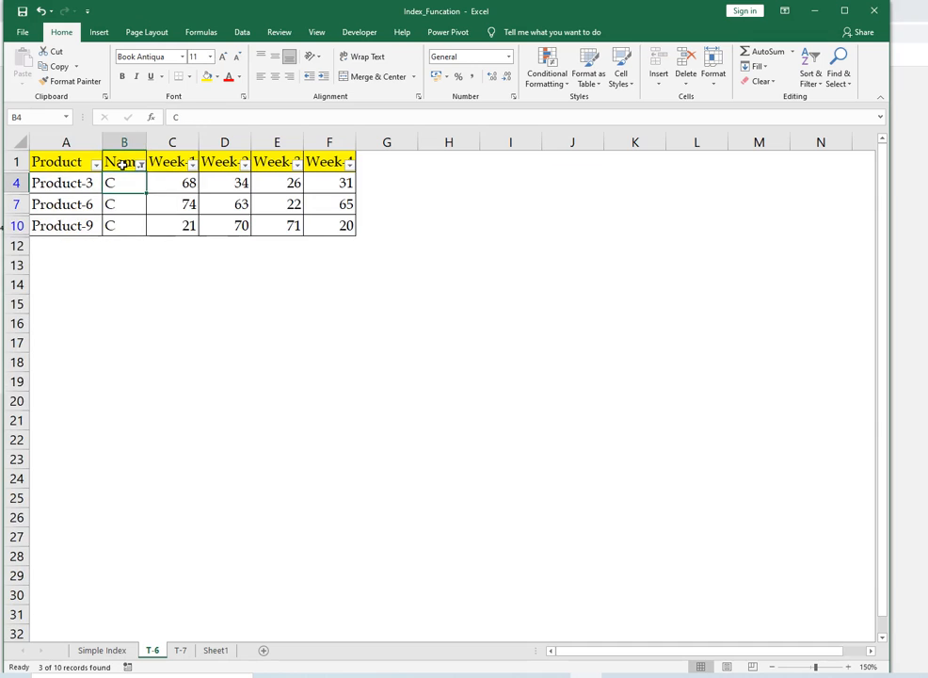
pyautogui.press('Left')
pyautogui.press('Down')
pyautogui.press('Up')
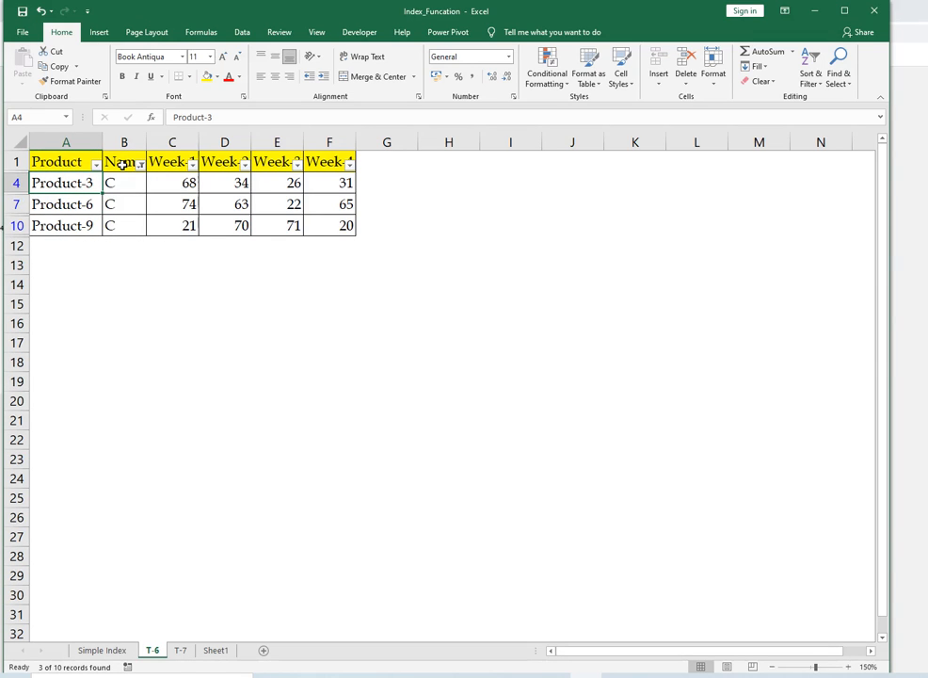
pyautogui.press('Down')
pyautogui.press('Up')
pyautogui.press('Up')
pyautogui.press('Right')
pyautogui.hotkey('alt', 'Down')
pyautogui.press('c')
# Step: Copy Product-3 from A4 into I3 as the first lookup criterion
pyautogui.press('Down')
pyautogui.press('Left')
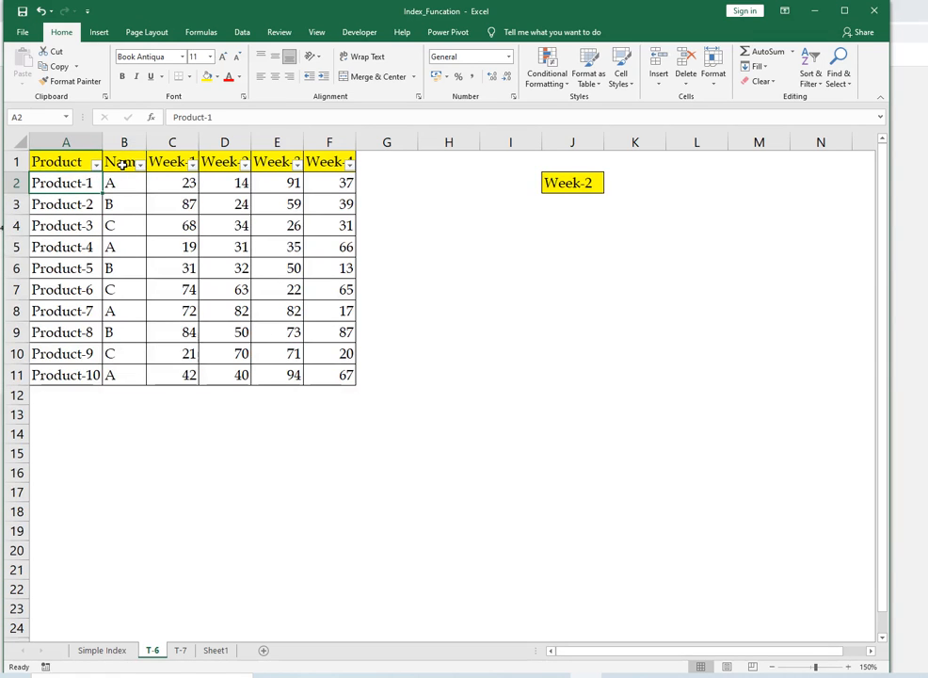
pyautogui.press('Down')
pyautogui.press('Down')
pyautogui.hotkey('ctrl', 'c')
pyautogui.press('Right')
pyautogui.press('Right')
pyautogui.press('Right')
pyautogui.press('Right')
pyautogui.press('Right')
pyautogui.press('Right')
pyautogui.press('Right')
pyautogui.press('Right')
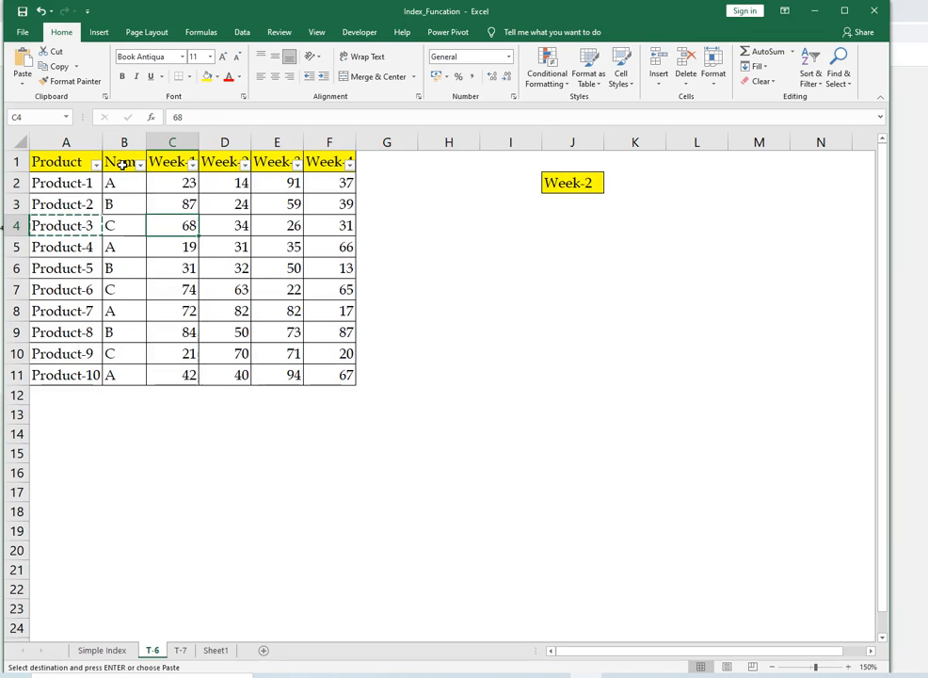
pyautogui.press('Up')
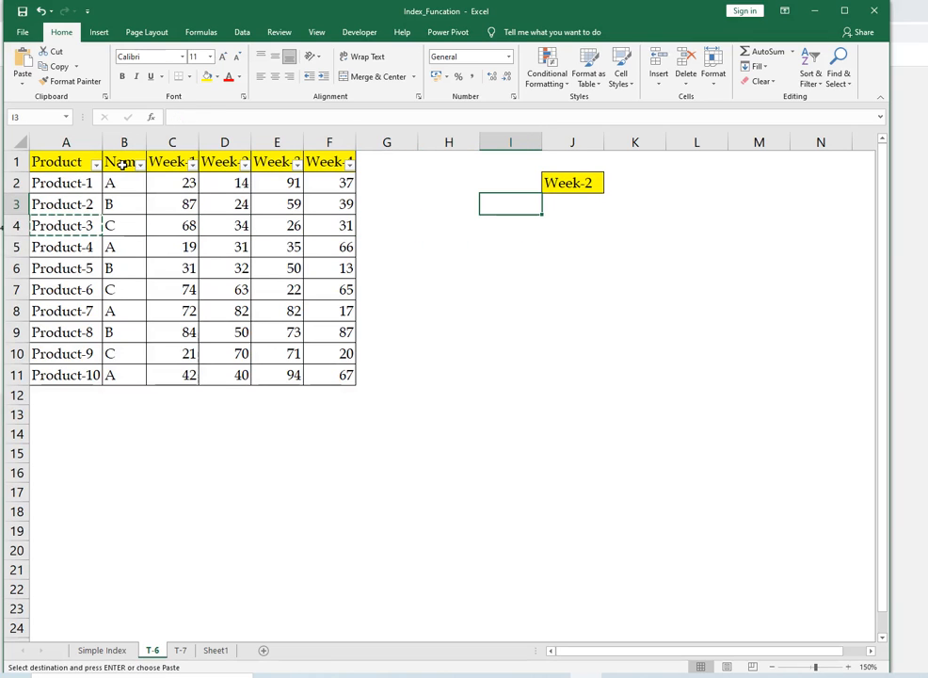
pyautogui.press('Return')
pyautogui.press('Return')
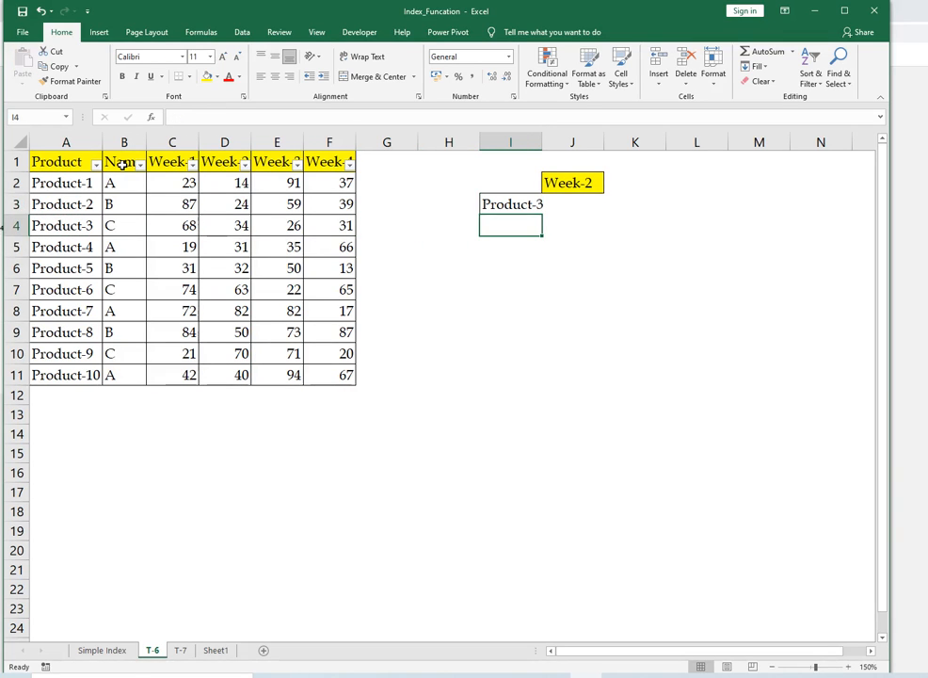
pyautogui.press('Up')
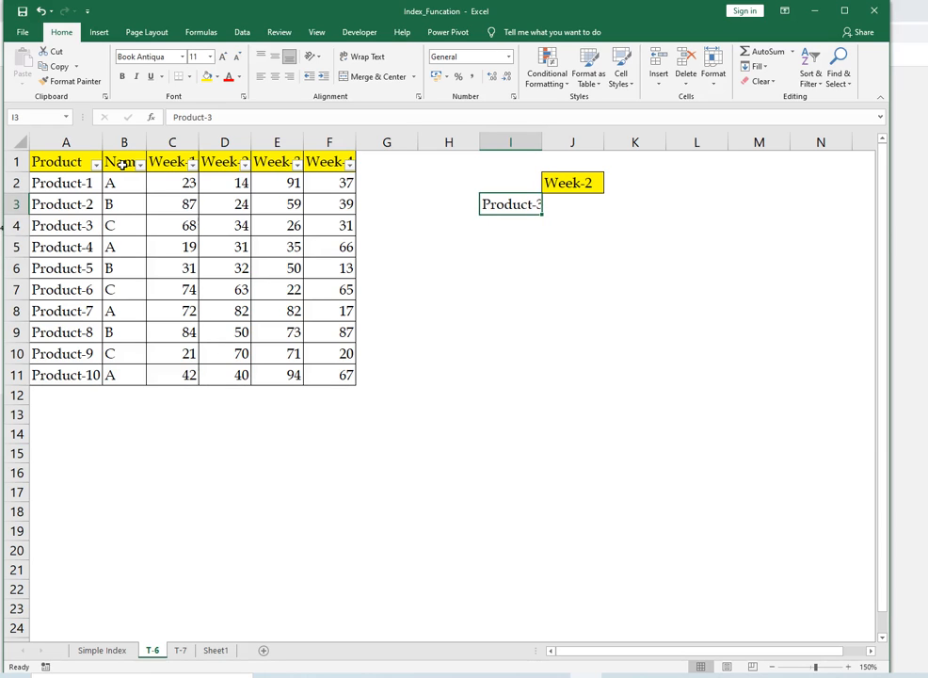
# Step: Enter C in I4 as the second criterion and autofit column I to the Product-3 entry
pyautogui.press('Down')
pyautogui.write('C')
pyautogui.press('Up')
pyautogui.hotkey('alt', 'o')
pyautogui.press('c')
pyautogui.press('a')
pyautogui.press('Left')
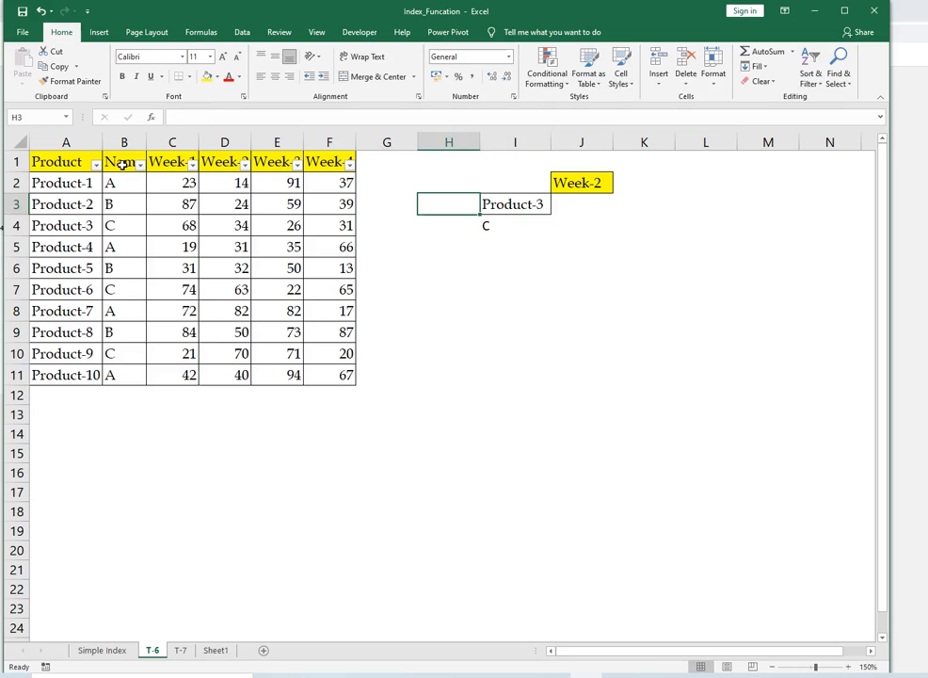
# Step: Review the two criteria in I3:I4, the Week-2 header in J2 and the result cell J3
pyautogui.press('Down')
pyautogui.press('Right')
pyautogui.press('Up')
pyautogui.hotkey('shift', 'Down')
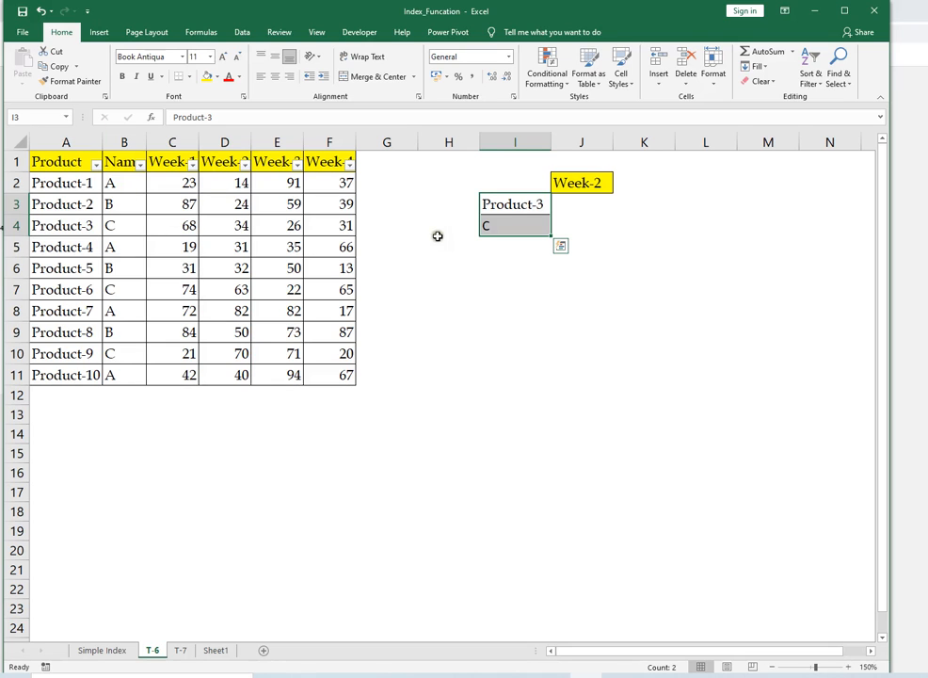
pyautogui.click(516, 209)
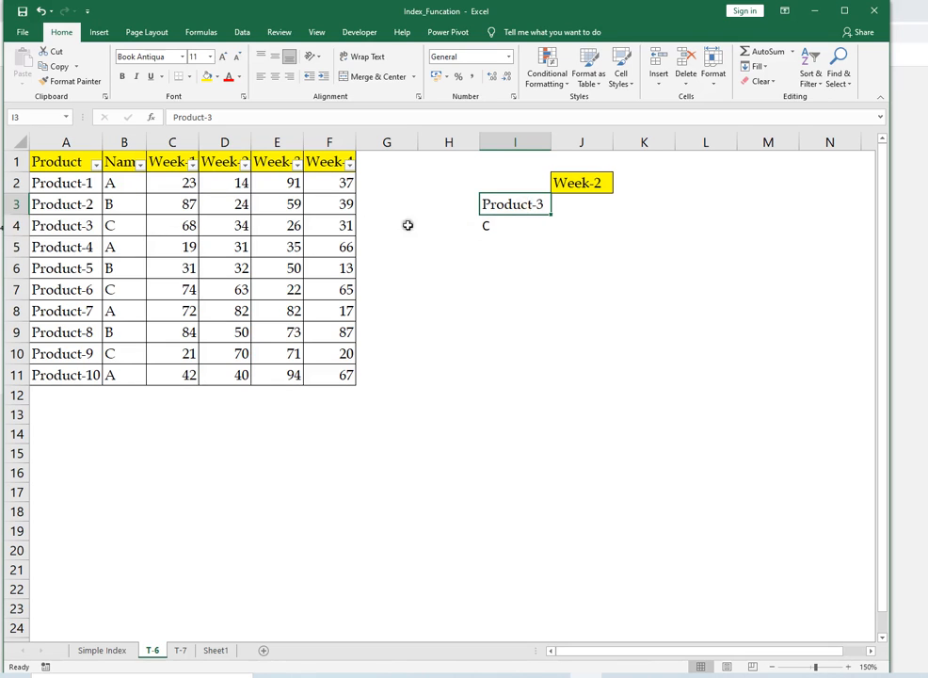
pyautogui.moveTo(504, 205); pyautogui.dragTo(501, 226)
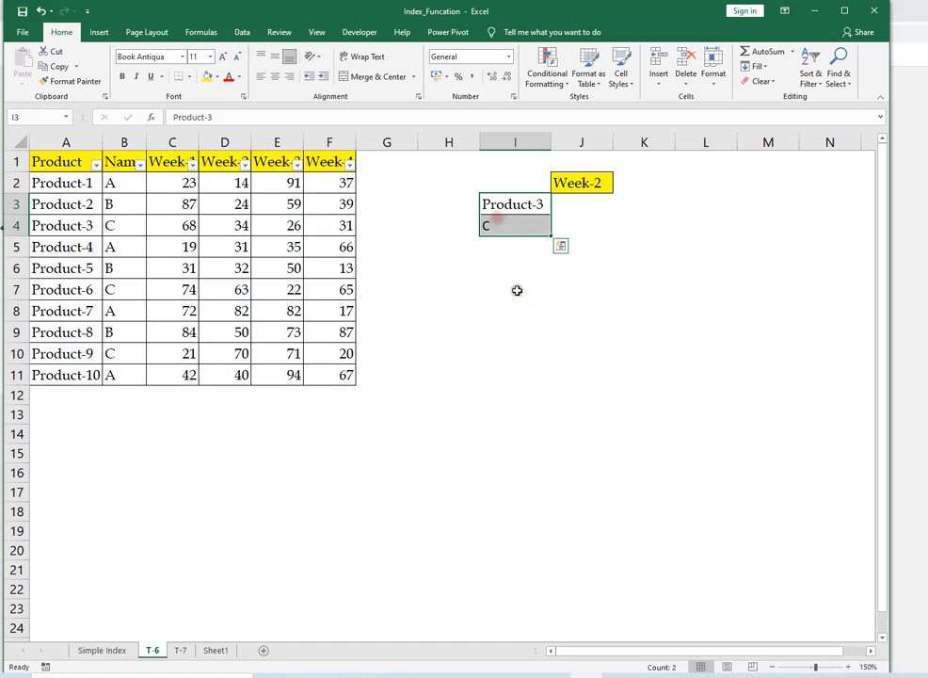
pyautogui.click(582, 184)
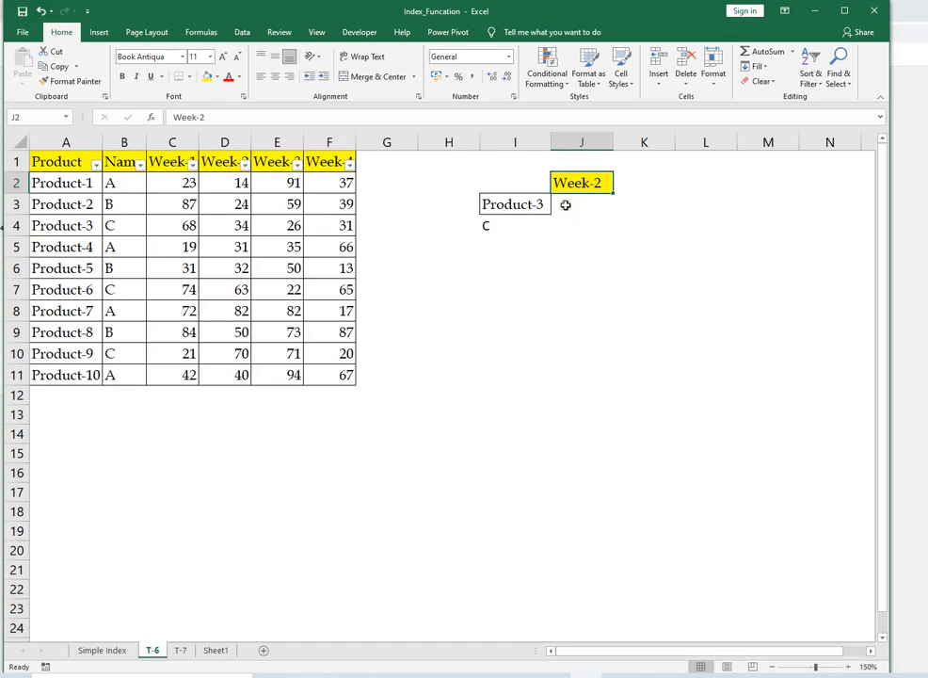
pyautogui.click(566, 203)
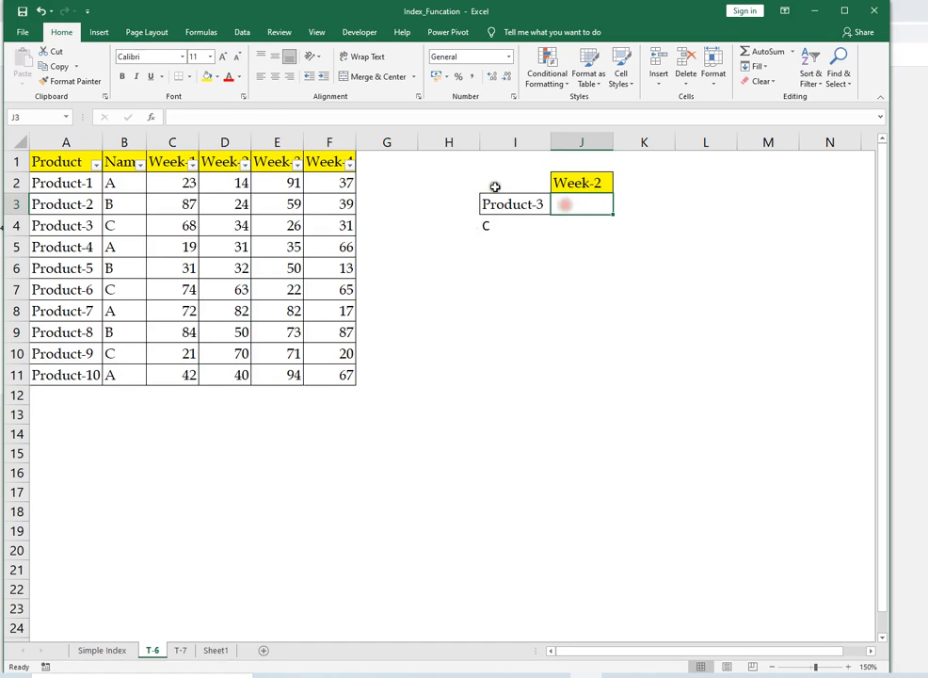
pyautogui.click(620, 206)
pyautogui.click(596, 207)
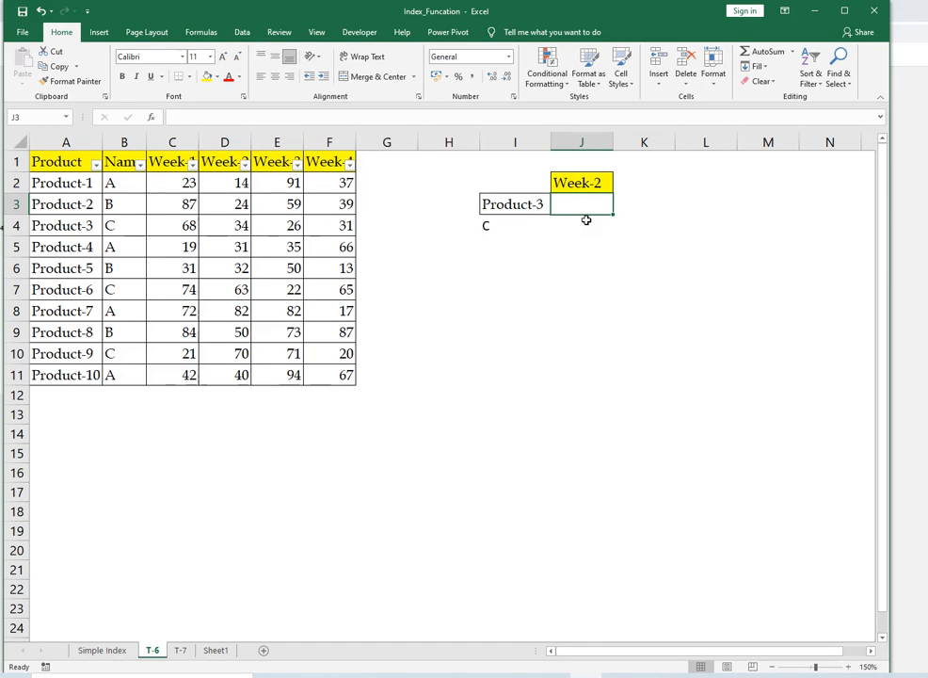
# Step: Apply all borders to the criteria cells I3:I4
pyautogui.press('Left')
pyautogui.hotkey('shift', 'Down')
pyautogui.hotkey('alt', 'h')
pyautogui.press('b')
pyautogui.press('a')
# Step: Start an INDEX formula in J3 with the absolute range $C$2:$F$11 as its array
pyautogui.press('Right')
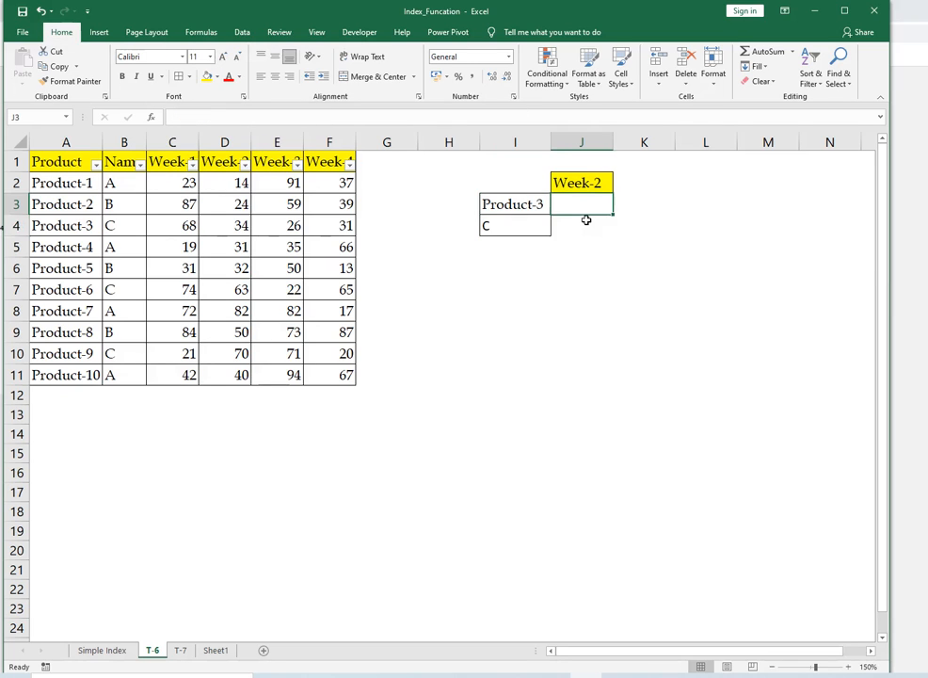
pyautogui.write('=in')
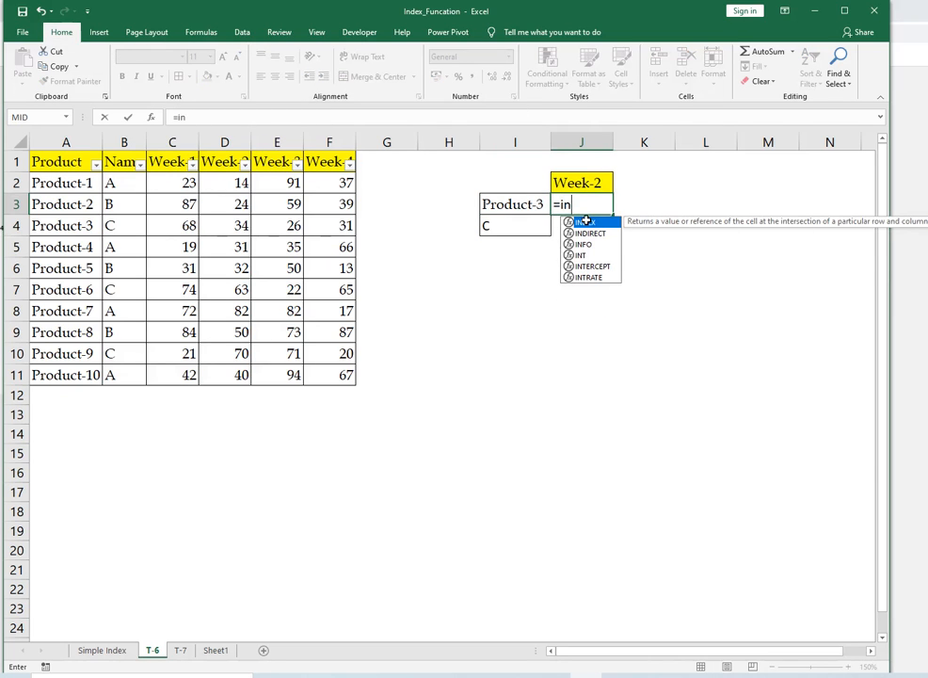
pyautogui.doubleClick(586, 221)
pyautogui.press('Left')
pyautogui.press('Left')
pyautogui.press('Left')
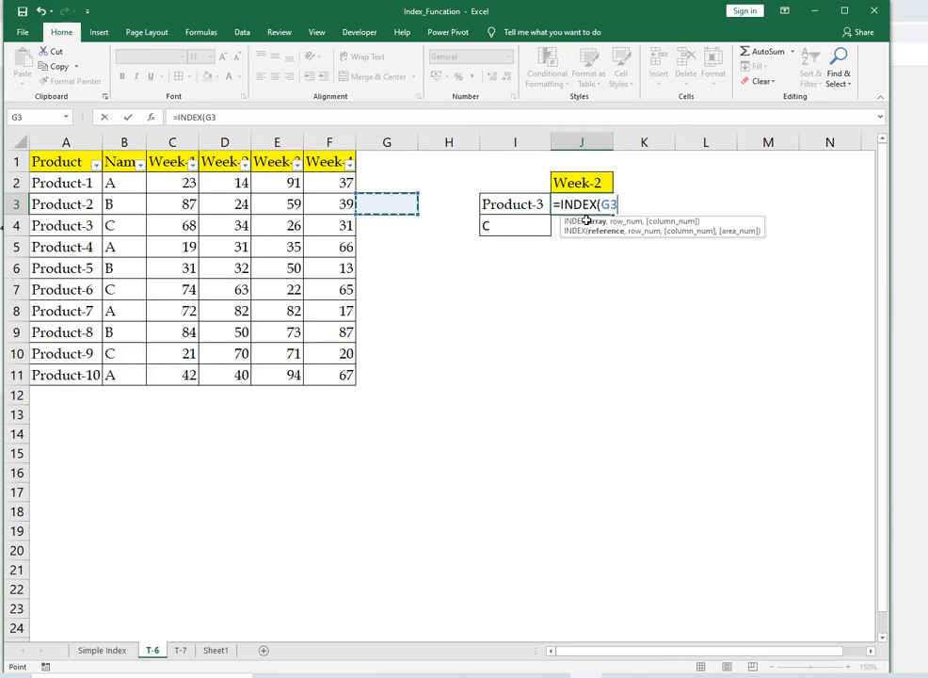
pyautogui.press('Up')
pyautogui.press('Left')
pyautogui.press('Left')
pyautogui.press('Left')
pyautogui.press('Left')
pyautogui.press('Left')
pyautogui.press('Left')
pyautogui.press('Right')
pyautogui.press('Right')
pyautogui.hotkey('ctrl', 'shift', 'Down')
pyautogui.hotkey('ctrl', 'shift', 'Right')
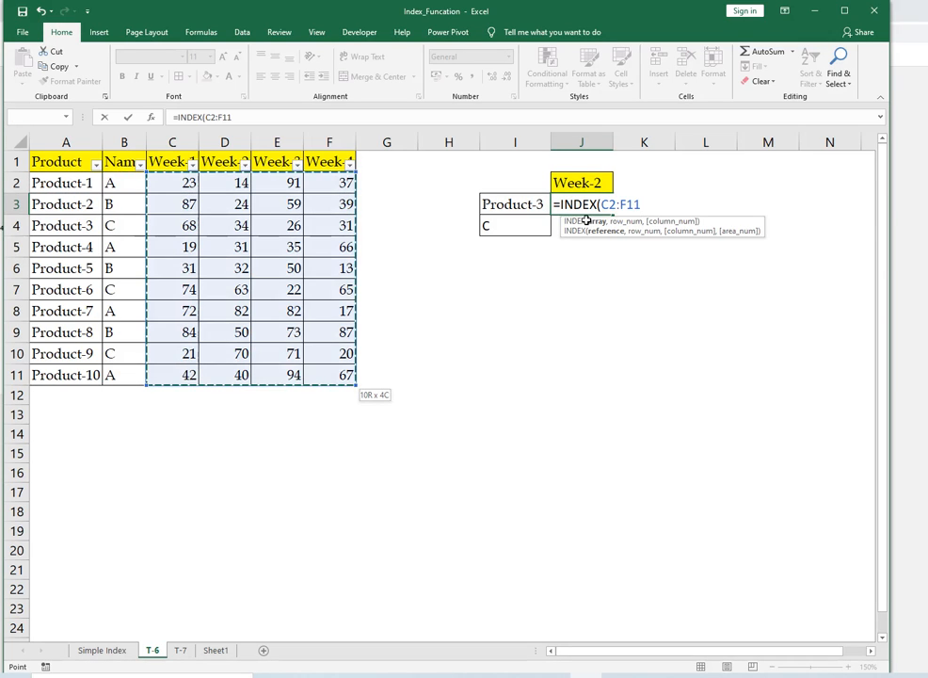
pyautogui.press('F4')
pyautogui.write(',')
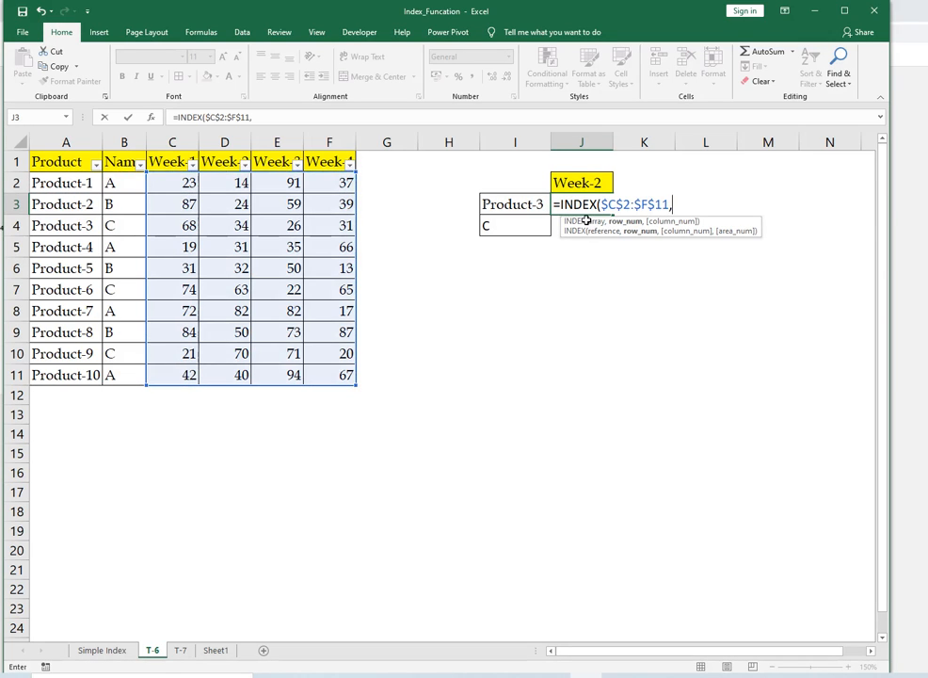
pyautogui.write('ma')
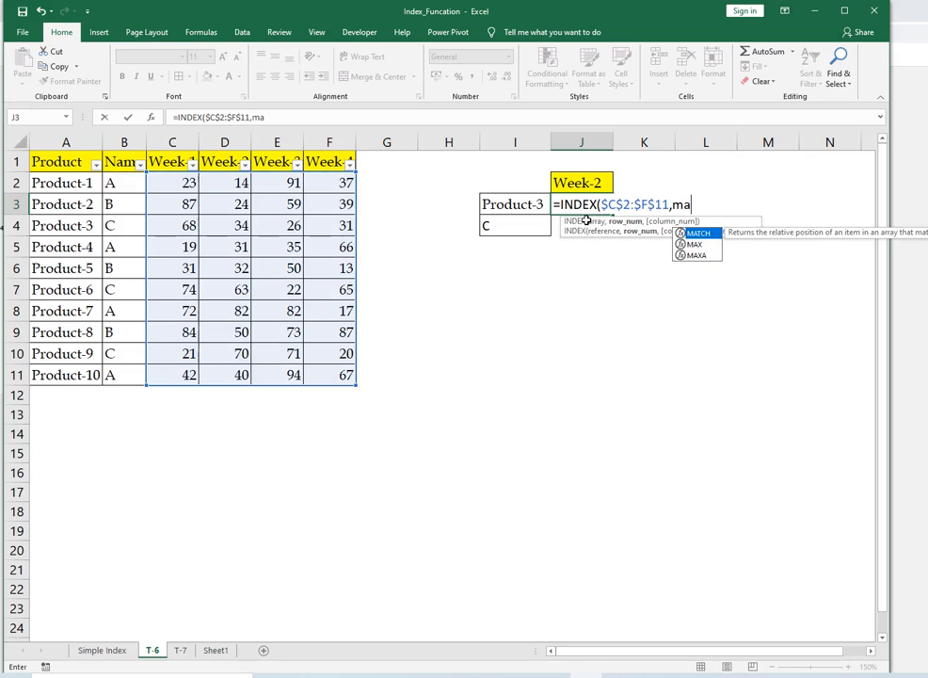
pyautogui.press('Tab')
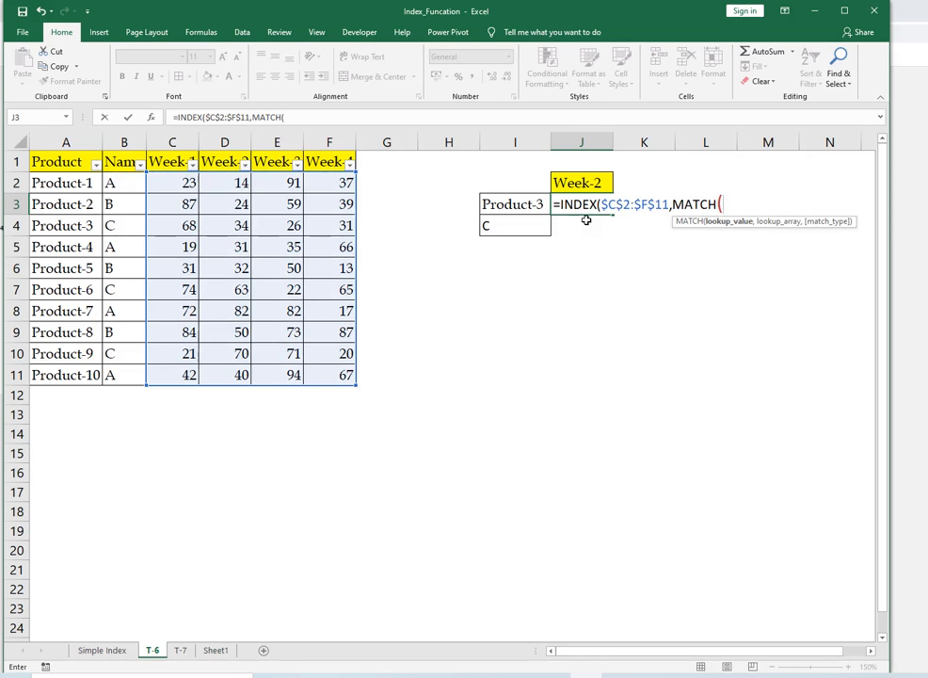
pyautogui.press('BackSpace')
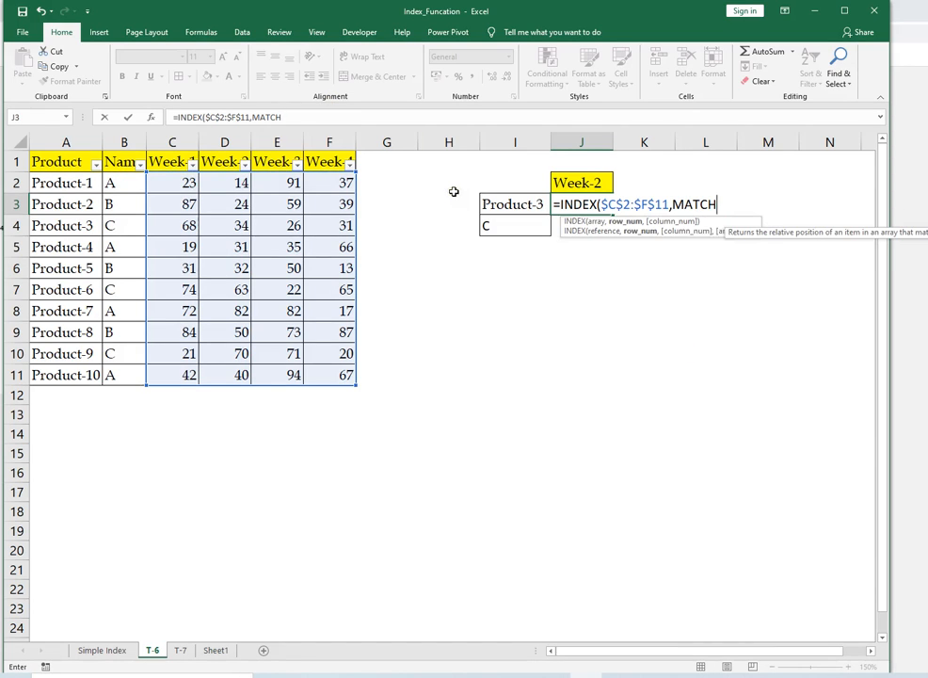
pyautogui.press('BackSpace')
pyautogui.press('BackSpace')
pyautogui.press('BackSpace')
pyautogui.press('BackSpace')
pyautogui.press('BackSpace')
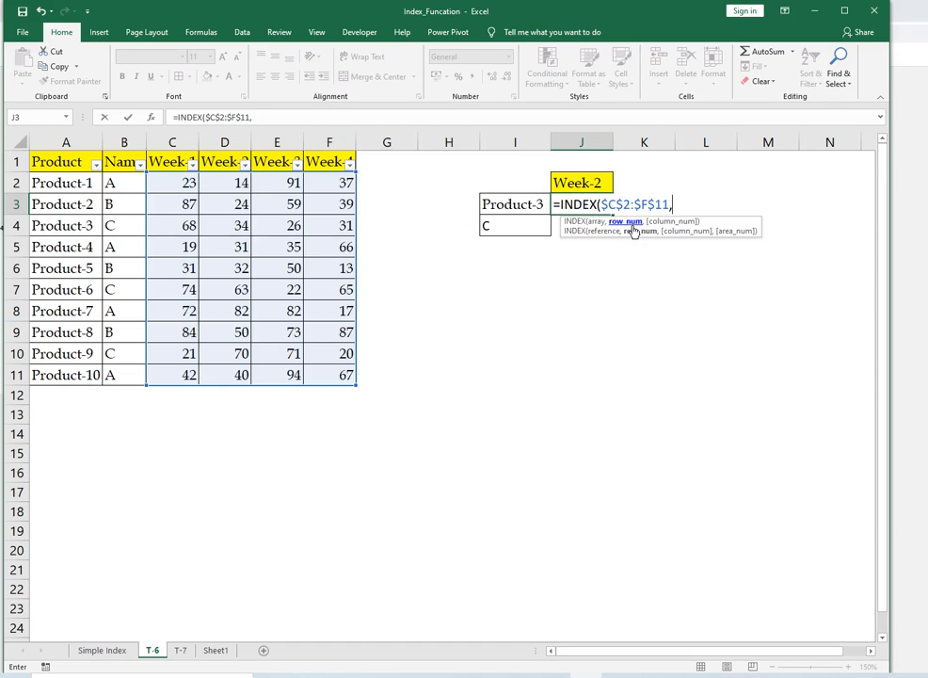
pyautogui.write('ma')
pyautogui.press('Tab')
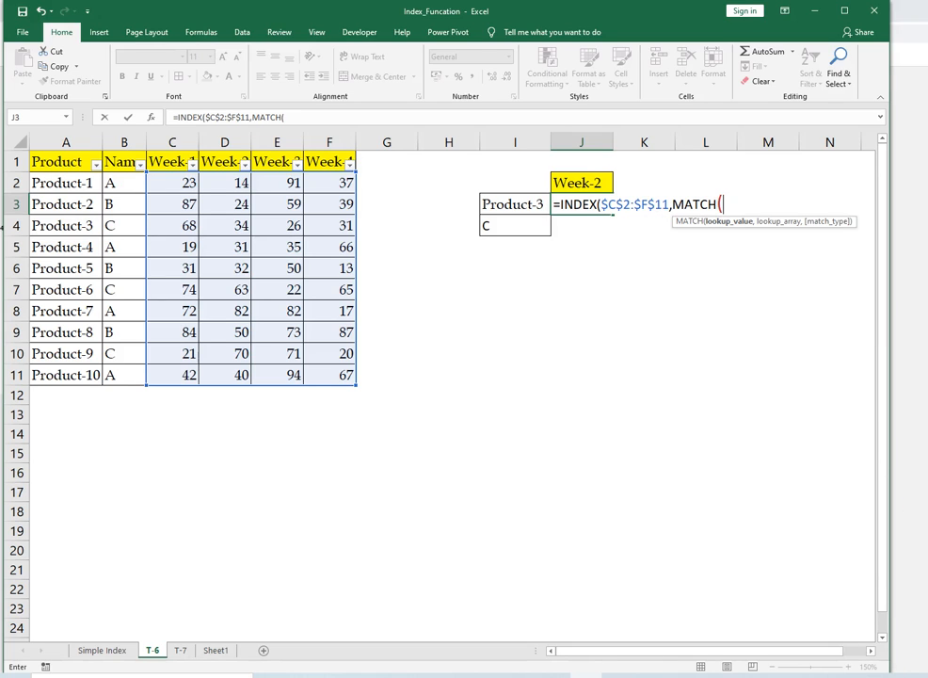
pyautogui.press('BackSpace')
pyautogui.press('BackSpace')
pyautogui.press('BackSpace')
pyautogui.press('BackSpace')
pyautogui.press('BackSpace')
pyautogui.press('BackSpace')
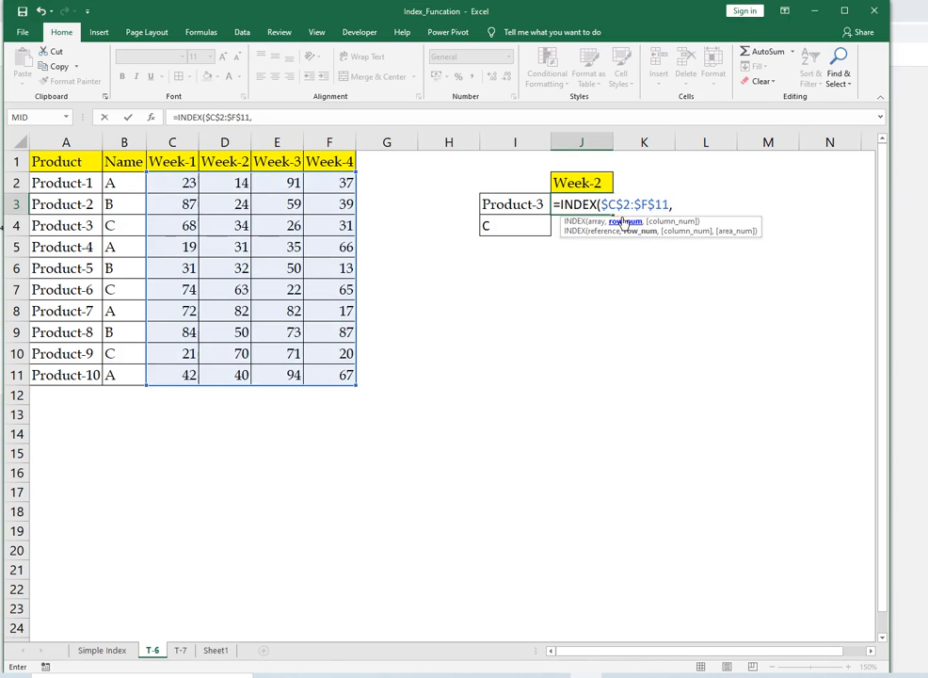
# Step: Add a MATCH as the row number with lookup value 1 and the first condition $I$3=$A$2:$A$11
pyautogui.write('ma')
pyautogui.press('Tab')
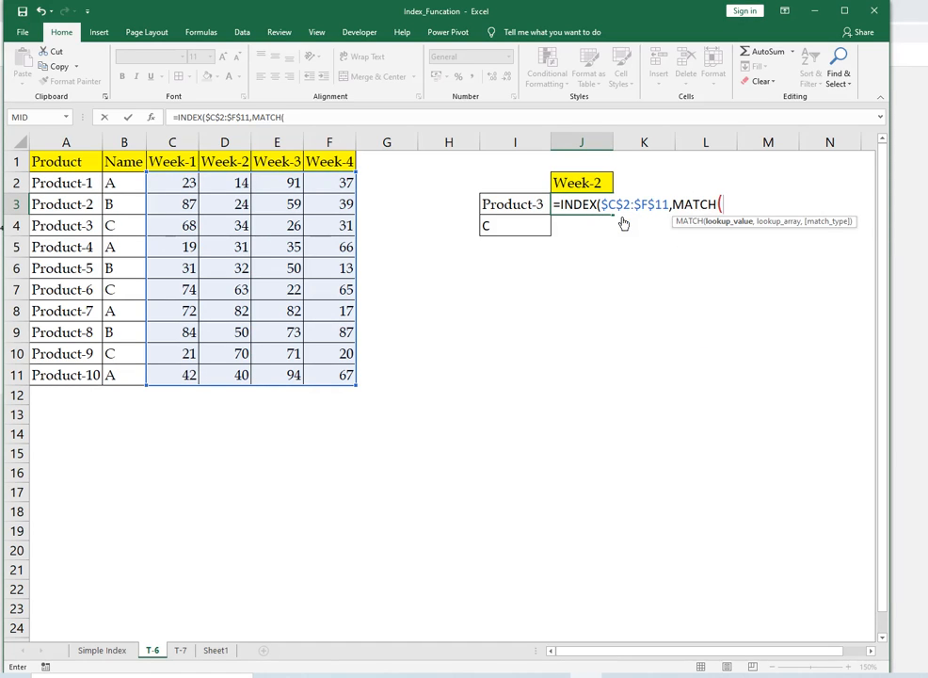
pyautogui.write('1')
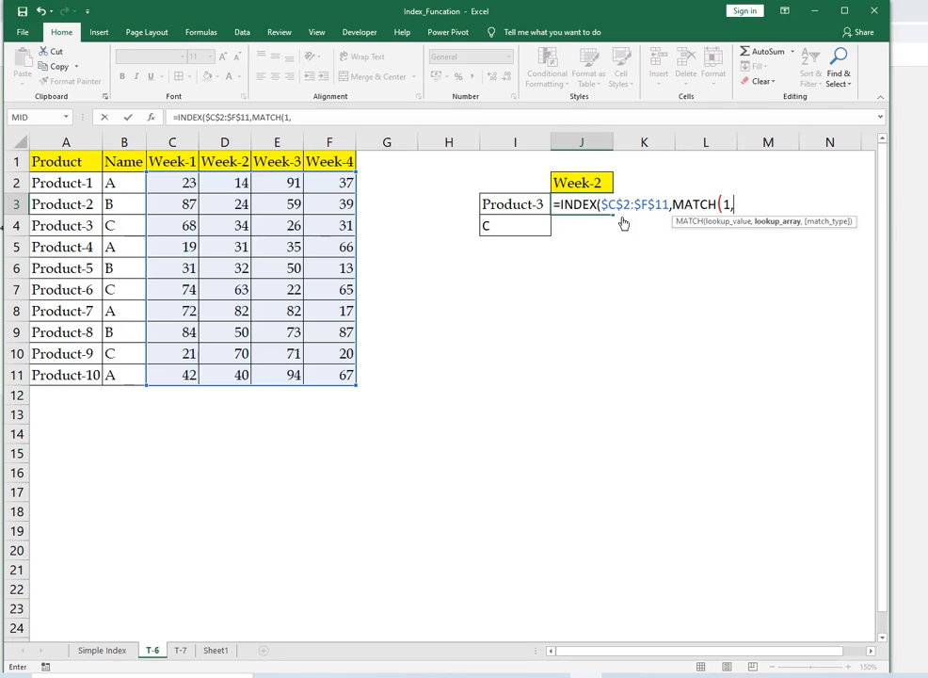
pyautogui.write(',(')
pyautogui.click(489, 205)
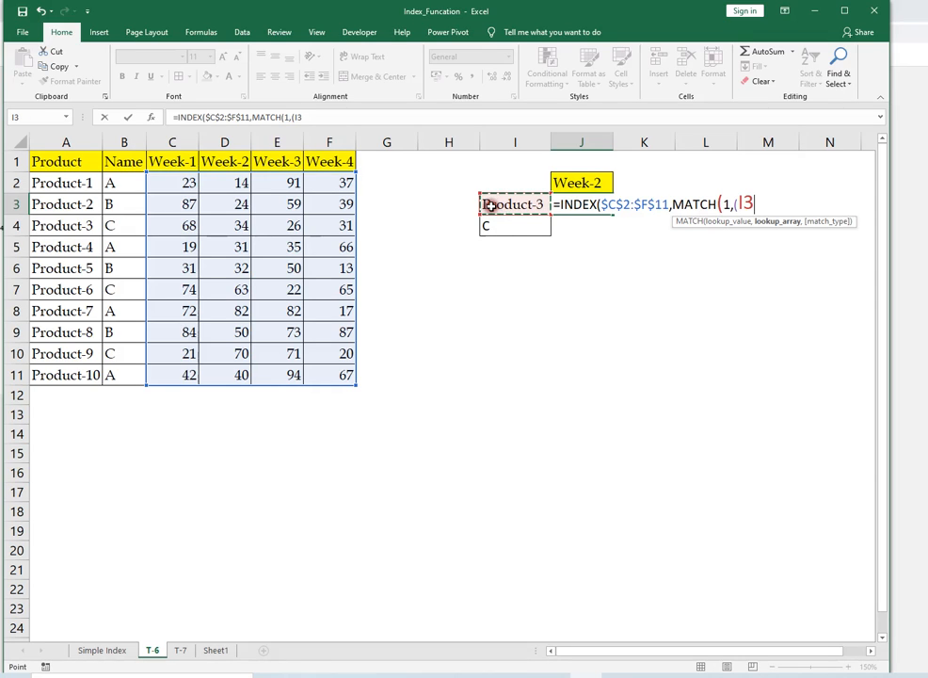
pyautogui.press('F4')
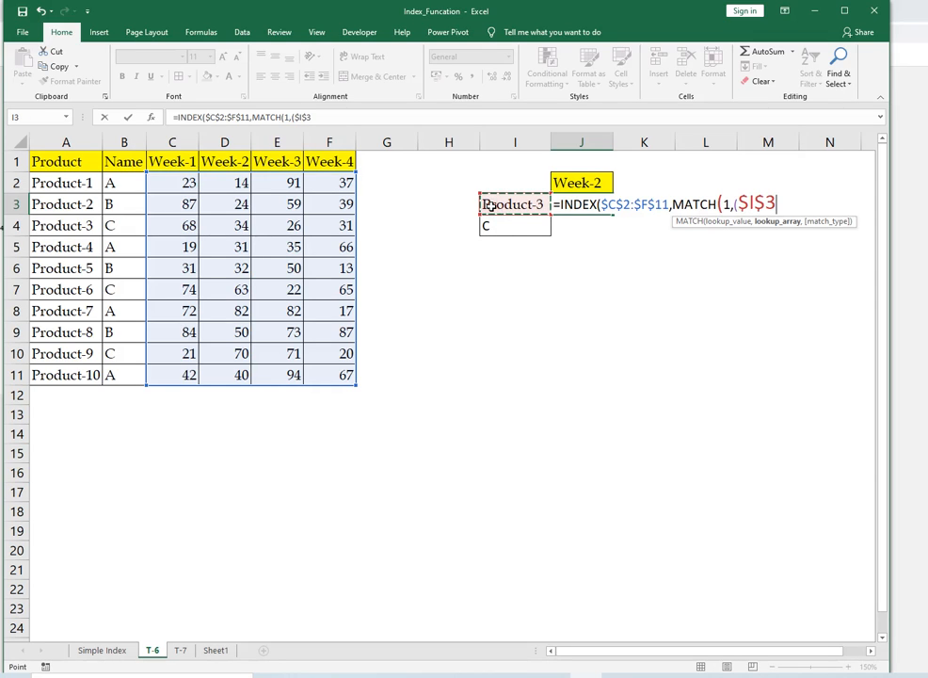
pyautogui.write('=')
pyautogui.moveTo(60, 183); pyautogui.dragTo(57, 370)
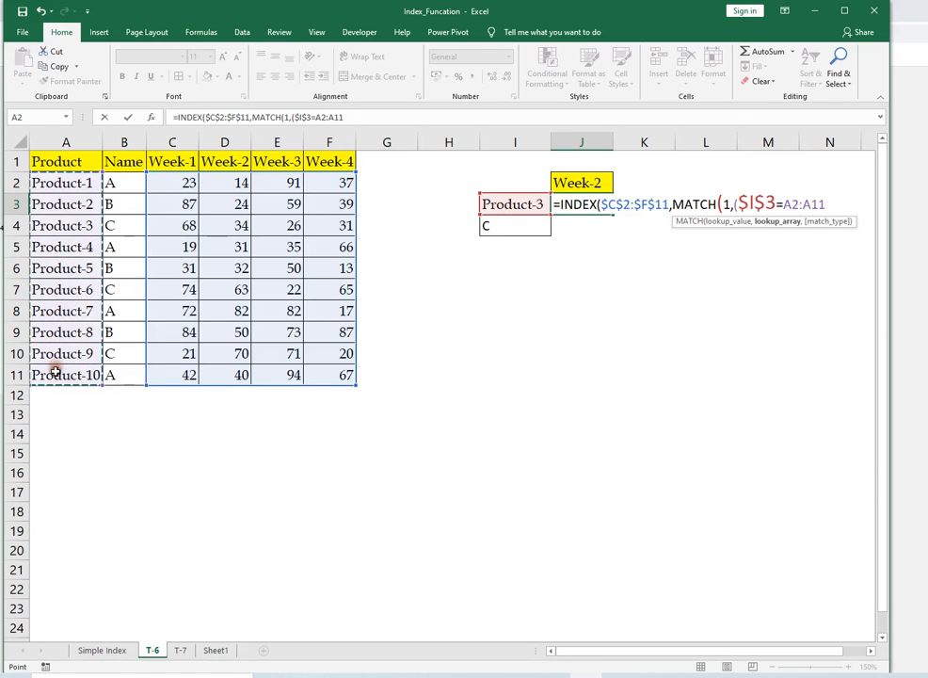
pyautogui.press('F4')
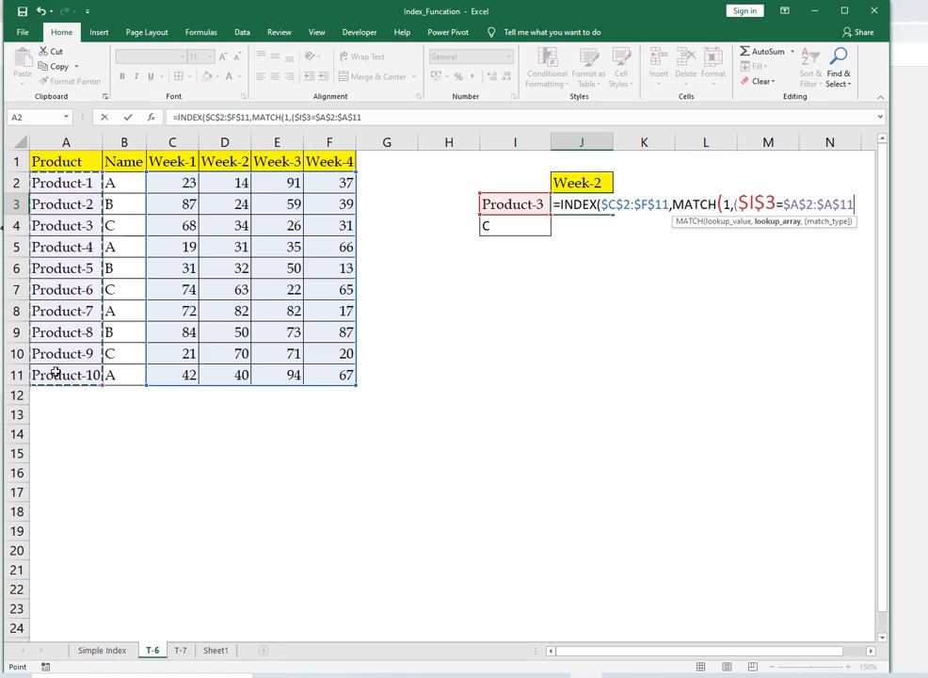
# Step: Multiply by the second condition ($I$4=$B$2:$B$11) and close the row MATCH with match type 0
pyautogui.write(')*(')
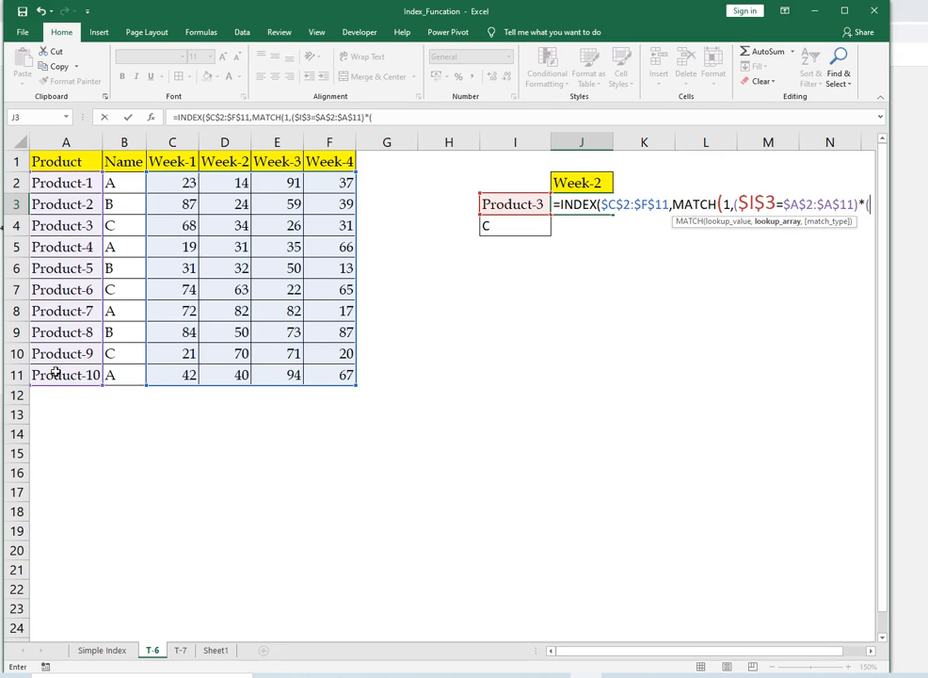
pyautogui.click(494, 227)
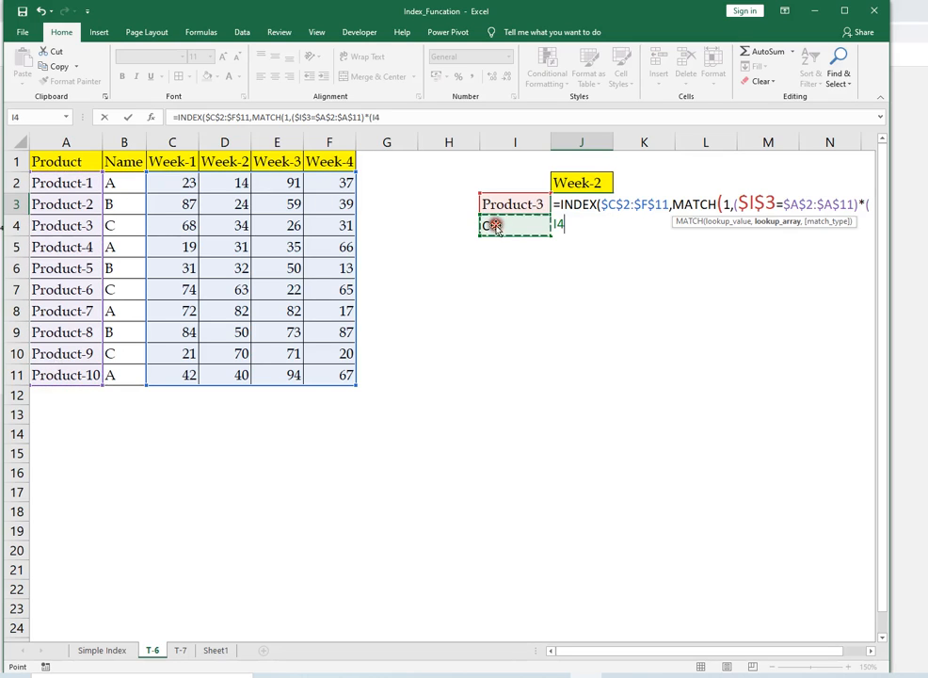
pyautogui.press('F4')
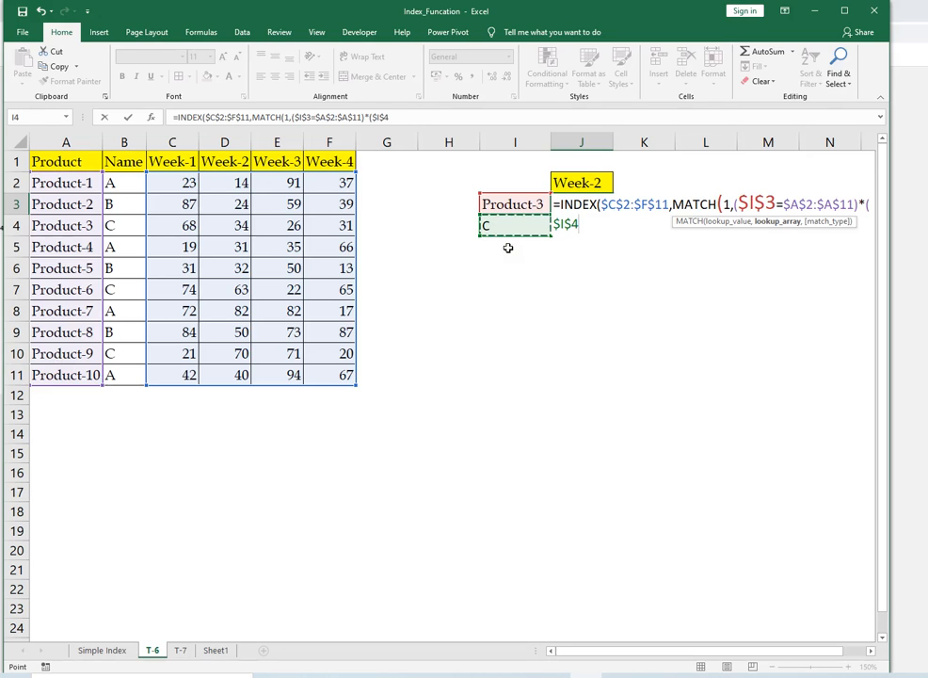
pyautogui.write('=')
pyautogui.moveTo(115, 188); pyautogui.dragTo(114, 373)
pyautogui.press('F4')
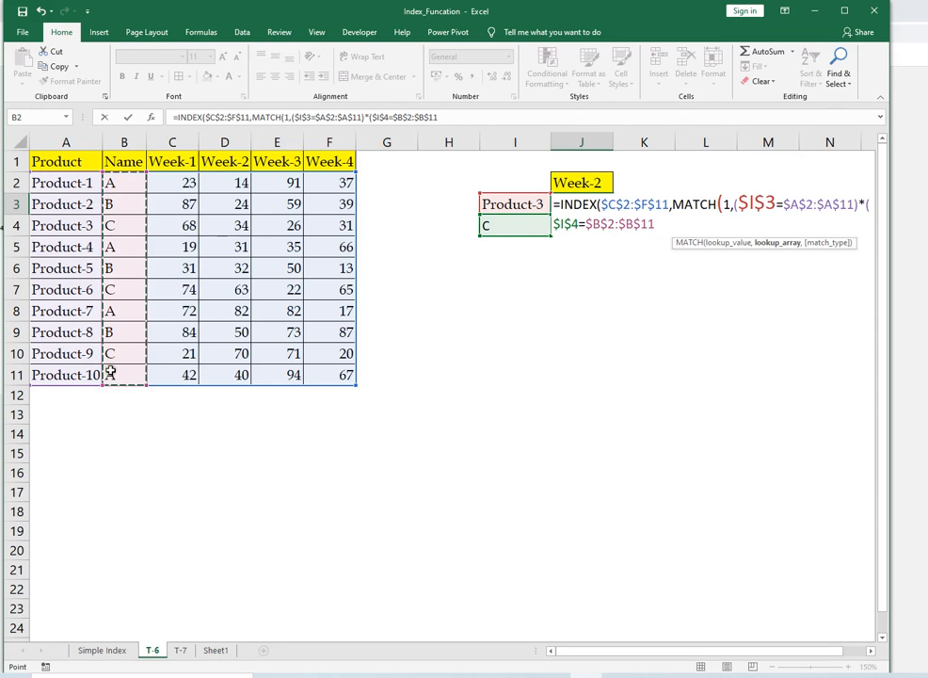
pyautogui.write(')')
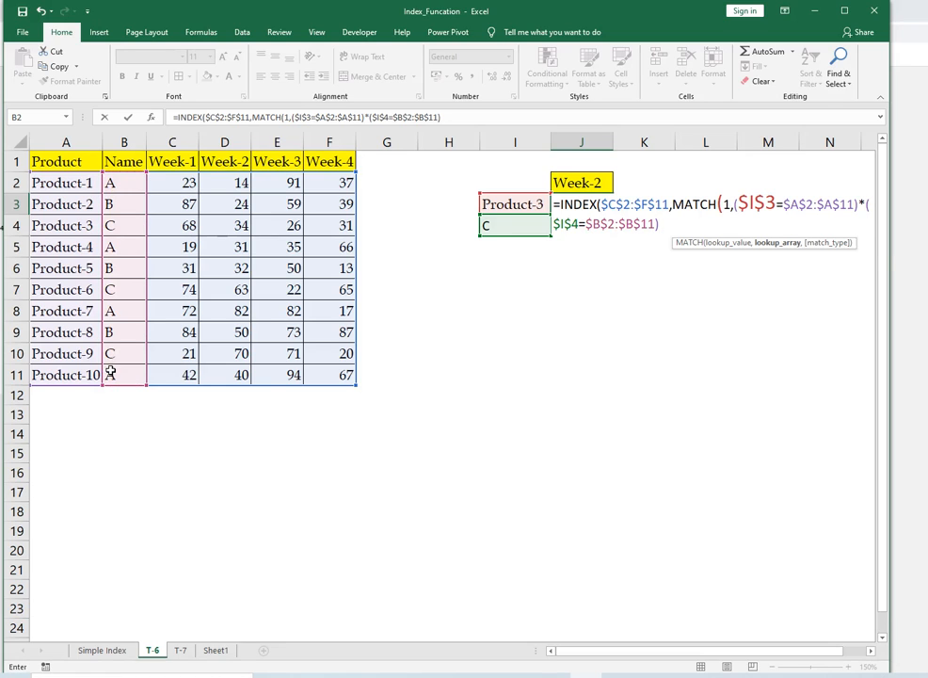
pyautogui.write(',0)')
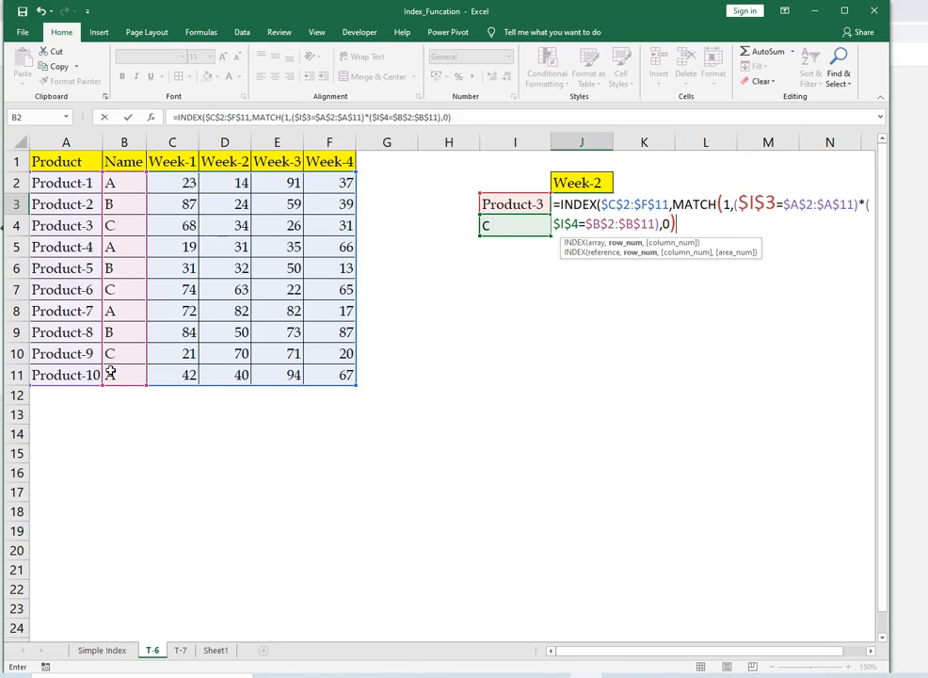
# Step: Begin a second MATCH as the column number with the absolute header cell $J$2 as its lookup value
pyautogui.write(',m')
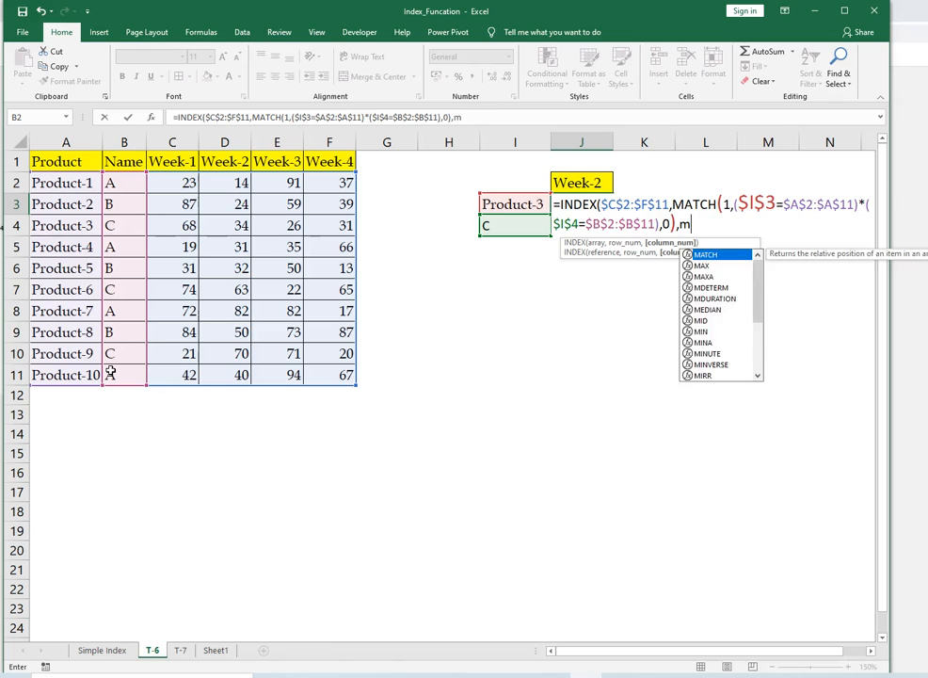
pyautogui.press('Tab')
pyautogui.click(568, 173)
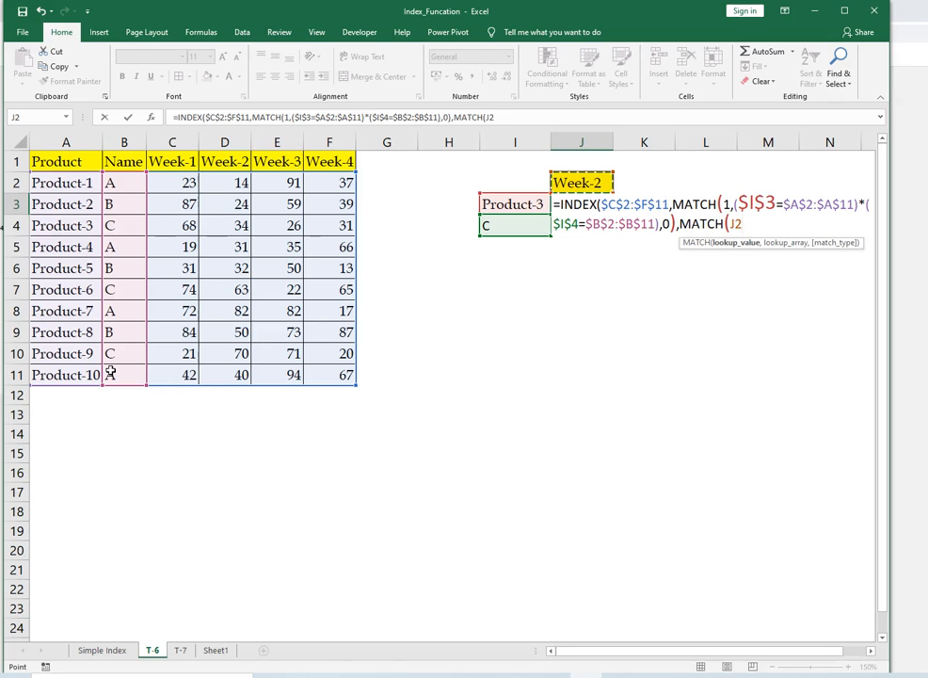
pyautogui.press('F4')
pyautogui.write(',')
# Step: Set the column MATCH's lookup array to the week headers $C$1:$F$1 with match type 0
pyautogui.press('Up')
pyautogui.press('Up')
pyautogui.press('Left')
pyautogui.press('Left')
pyautogui.press('Left')
pyautogui.press('Left')
pyautogui.press('Left')
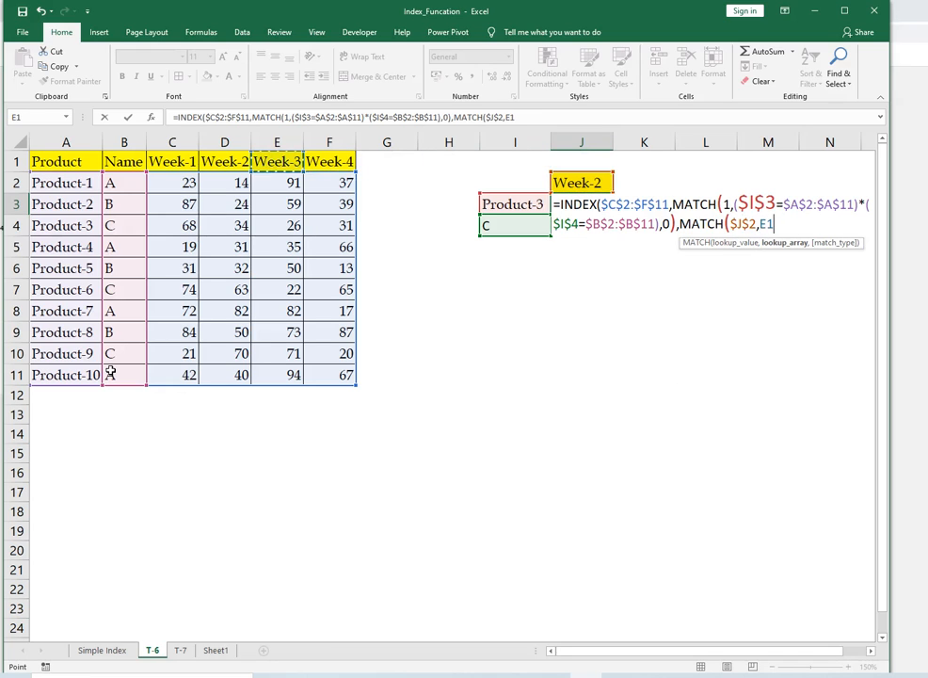
pyautogui.press('Left')
pyautogui.press('Left')
pyautogui.hotkey('shift', 'Right')
pyautogui.hotkey('shift', 'Right')
pyautogui.hotkey('shift', 'Right')
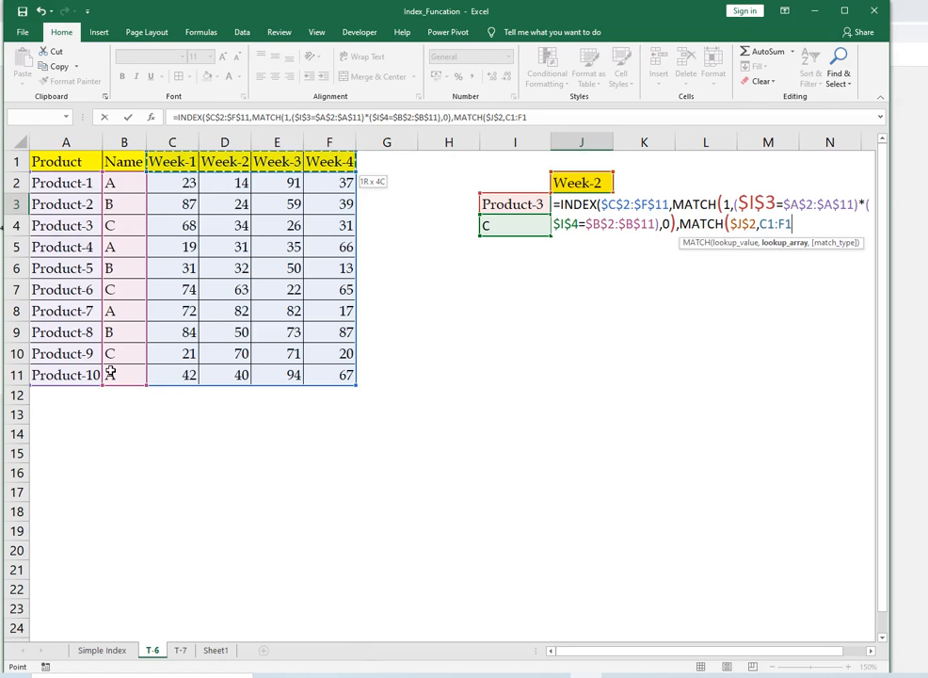
pyautogui.press('F4')
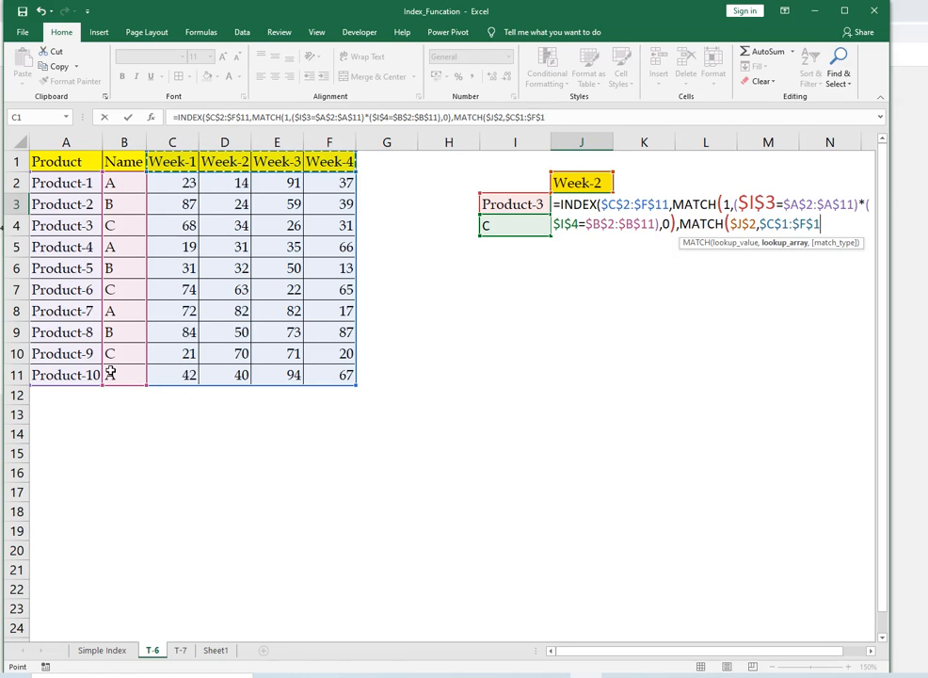
pyautogui.write(',0)')
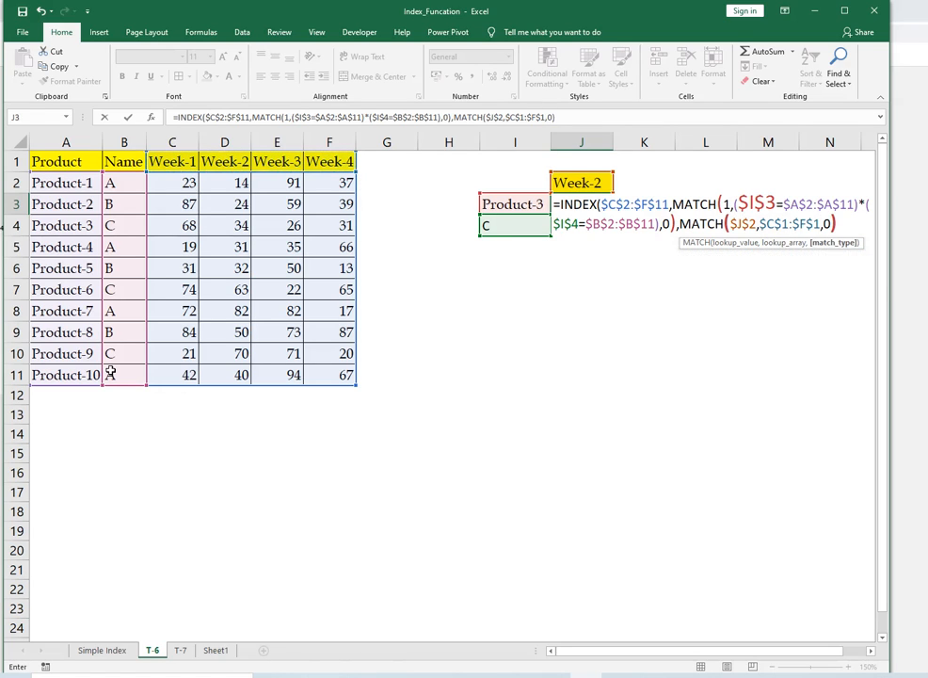
# Step: Close and enter the INDEX formula in J3, and re-enter it as an array formula
pyautogui.write(')')
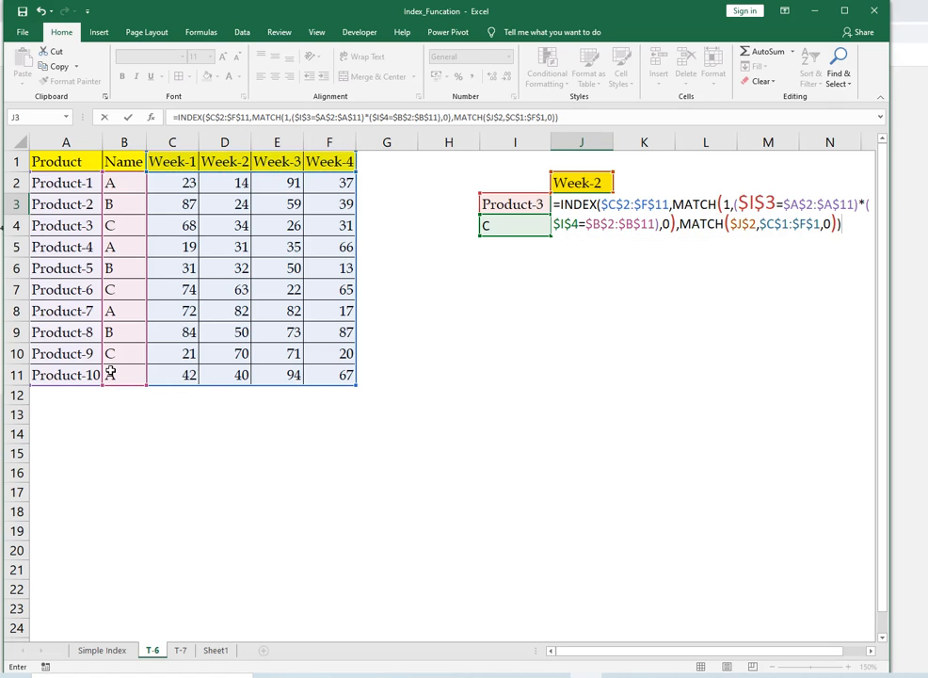
pyautogui.press('Return')
pyautogui.press('Up')
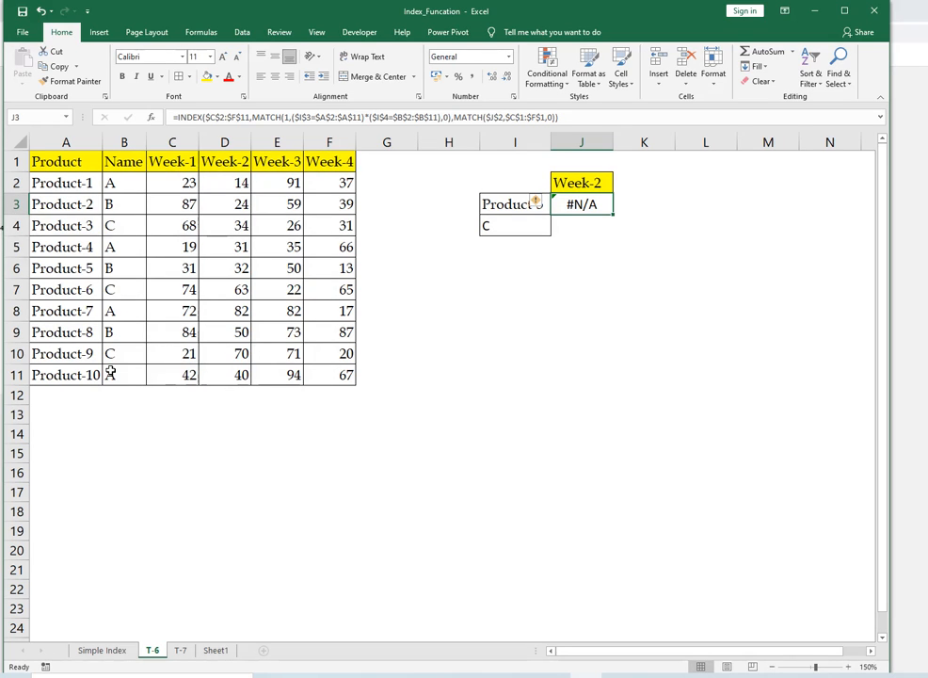
pyautogui.press('F2')
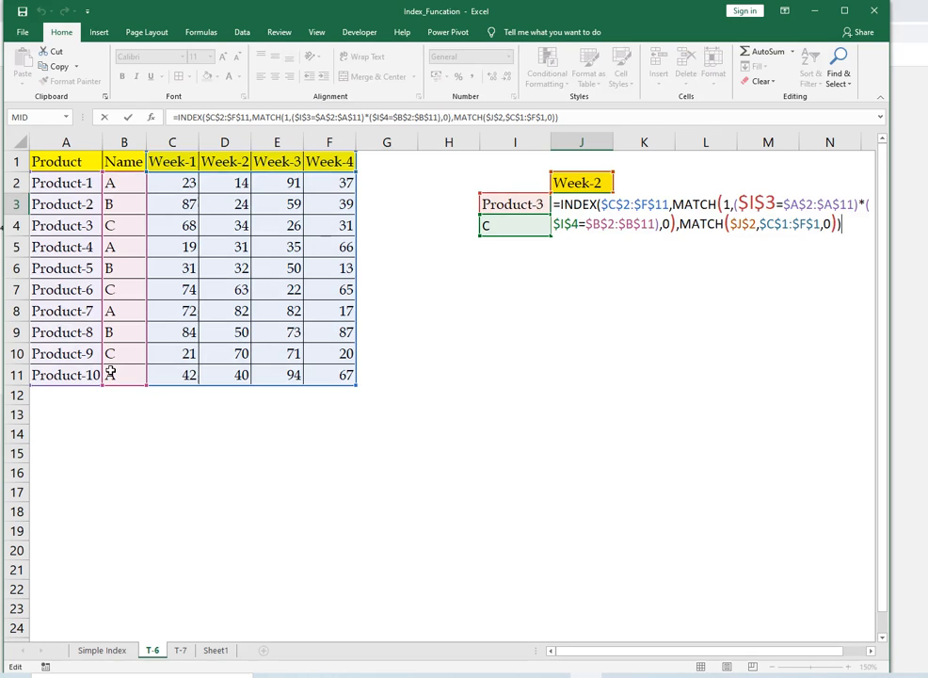
pyautogui.hotkey('ctrl', 'shift', 'Return')
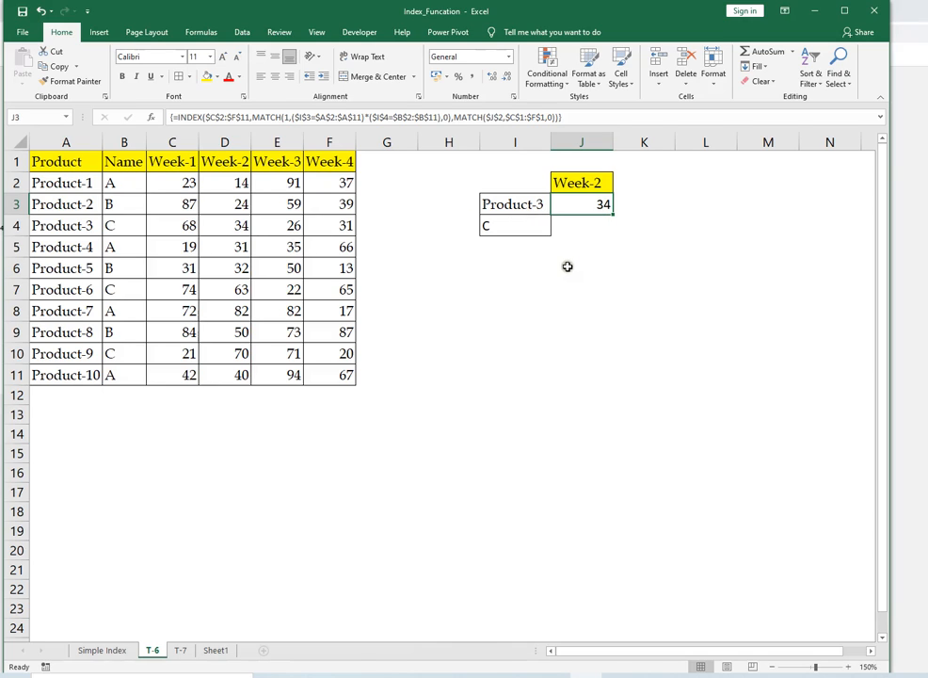
# Step: Check the J3 result against the Product-3, name C row under Week-2 in the table
pyautogui.click(128, 168)
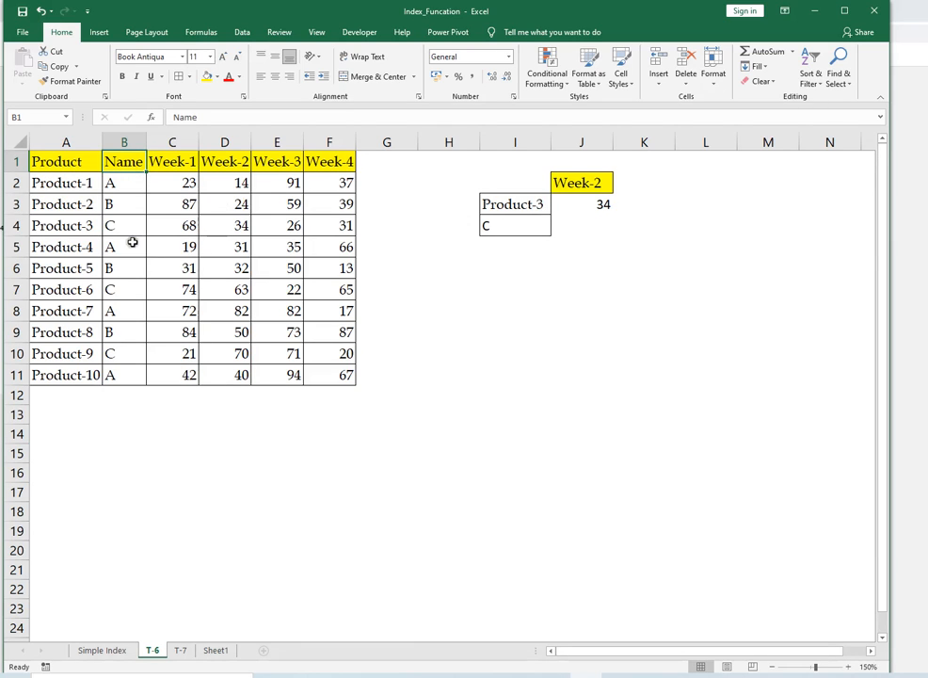
pyautogui.click(84, 226)
pyautogui.click(111, 225)
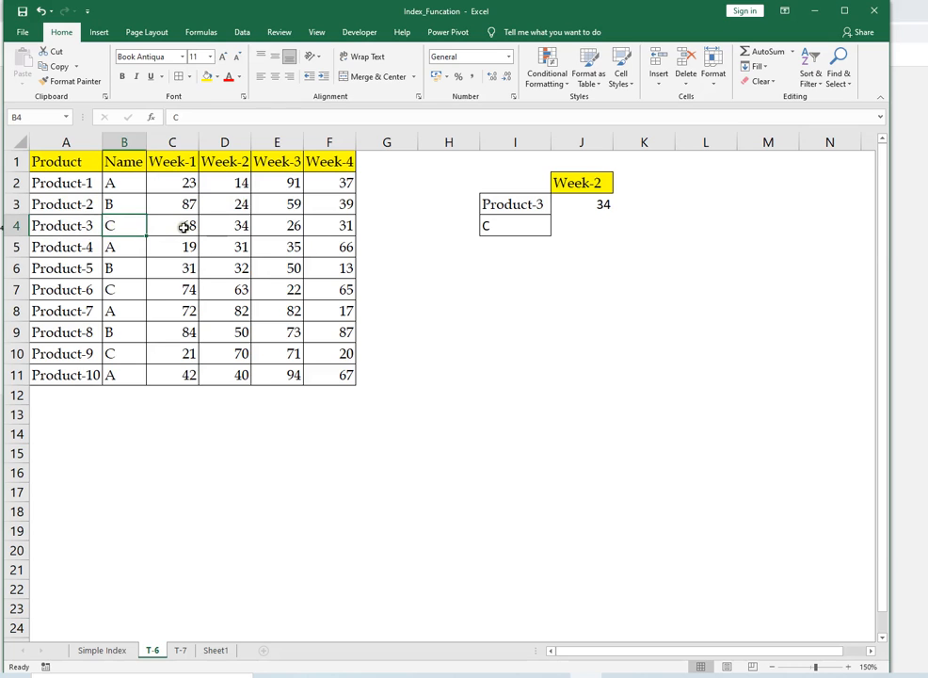
pyautogui.click(224, 225)
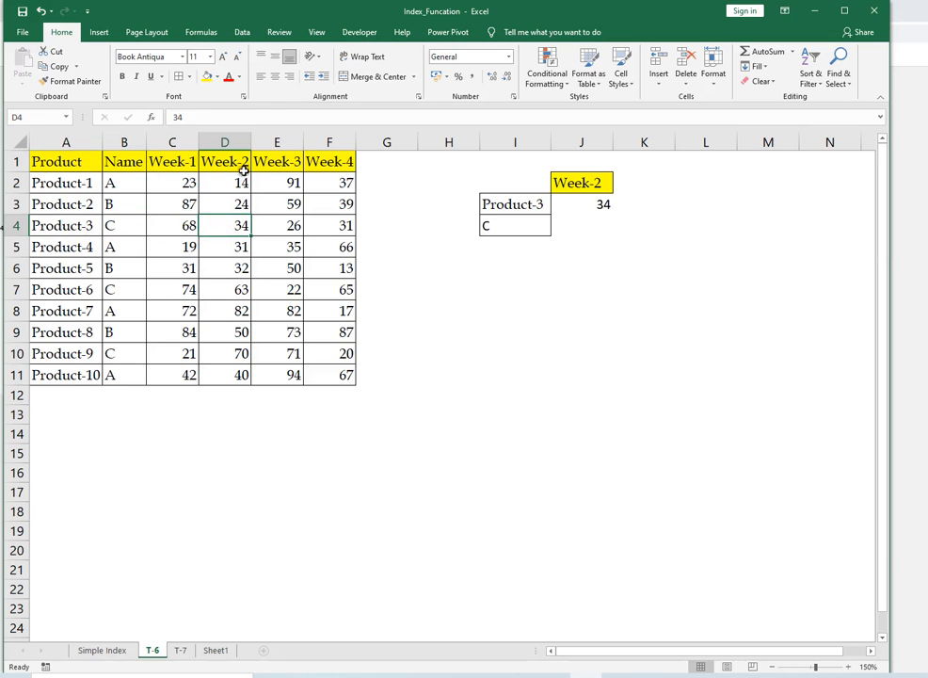
pyautogui.click(574, 208)
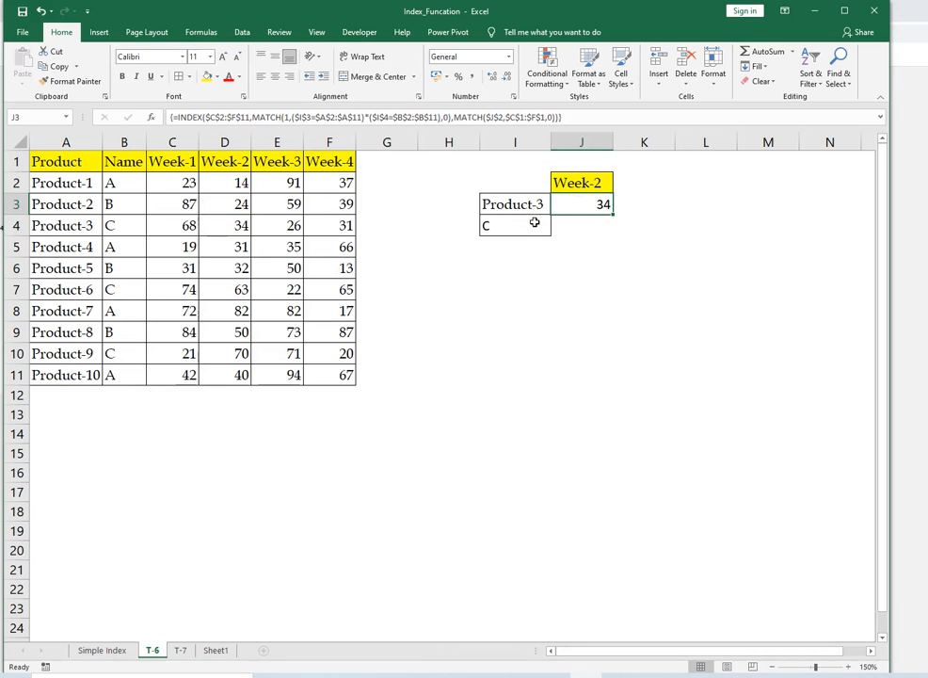
# Step: Change the header in J2 to Week-4 and check the result against the Product-3 row
pyautogui.press('Up')
pyautogui.press('F2')
pyautogui.hotkey('shift', 'Left')
pyautogui.write('4')
pyautogui.press('Return')
pyautogui.click(329, 228)
pyautogui.click(70, 225)
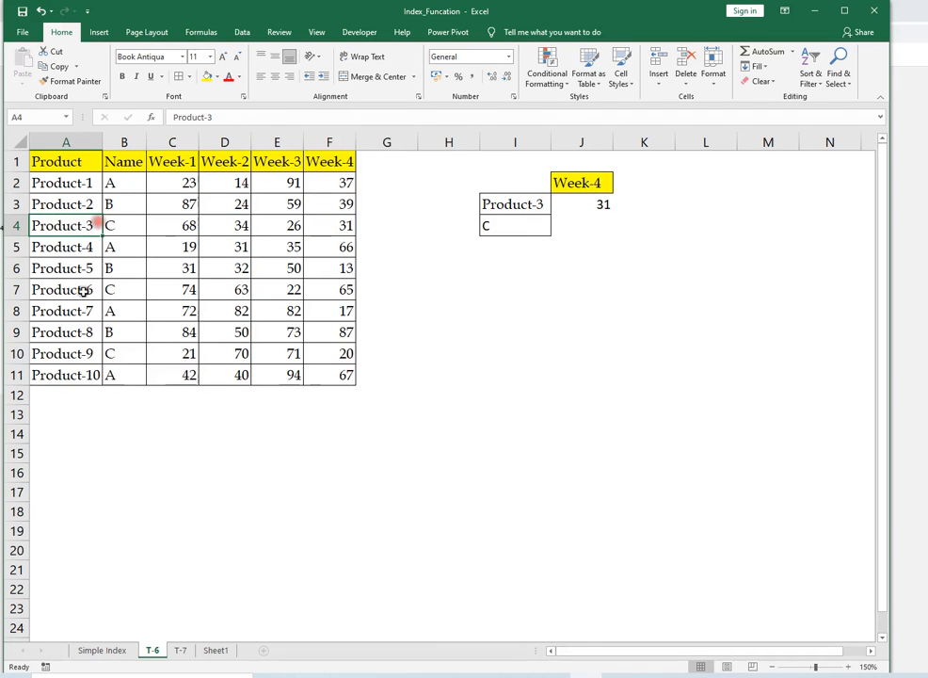
# Step: Replace the product criterion in I3 with Product-4 copied from A5
pyautogui.click(109, 247)
pyautogui.click(62, 246)
pyautogui.hotkey('ctrl', 'c')
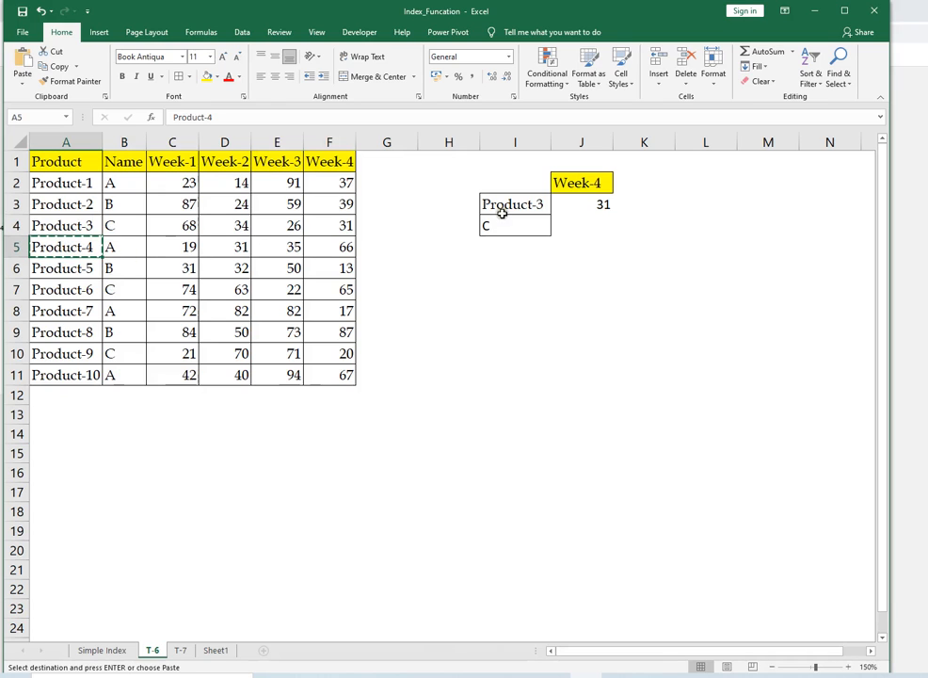
pyautogui.click(505, 204)
pyautogui.hotkey('ctrl', 'v')
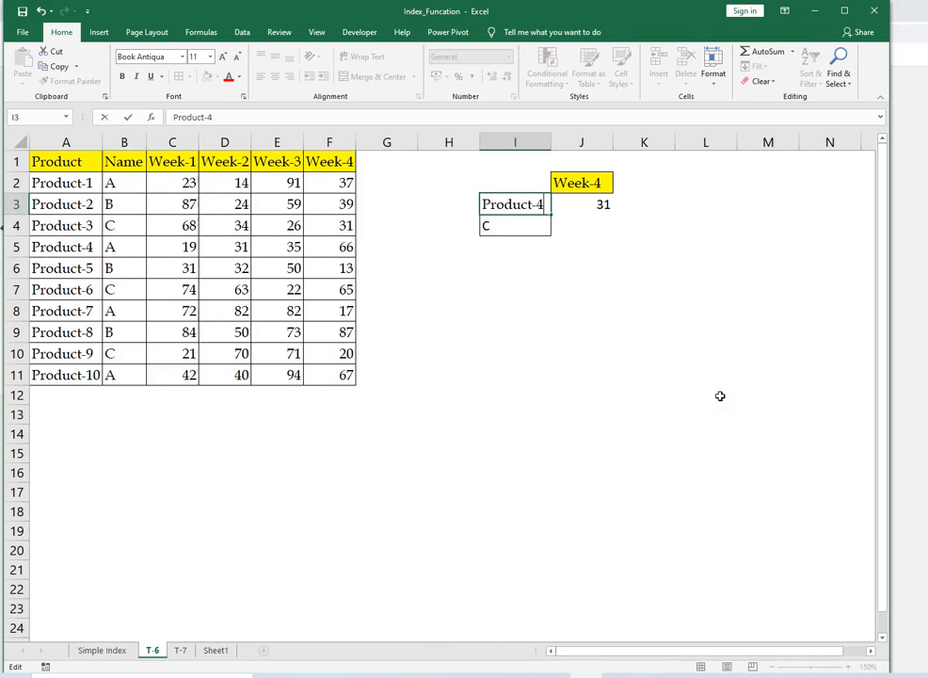
pyautogui.press('Return')
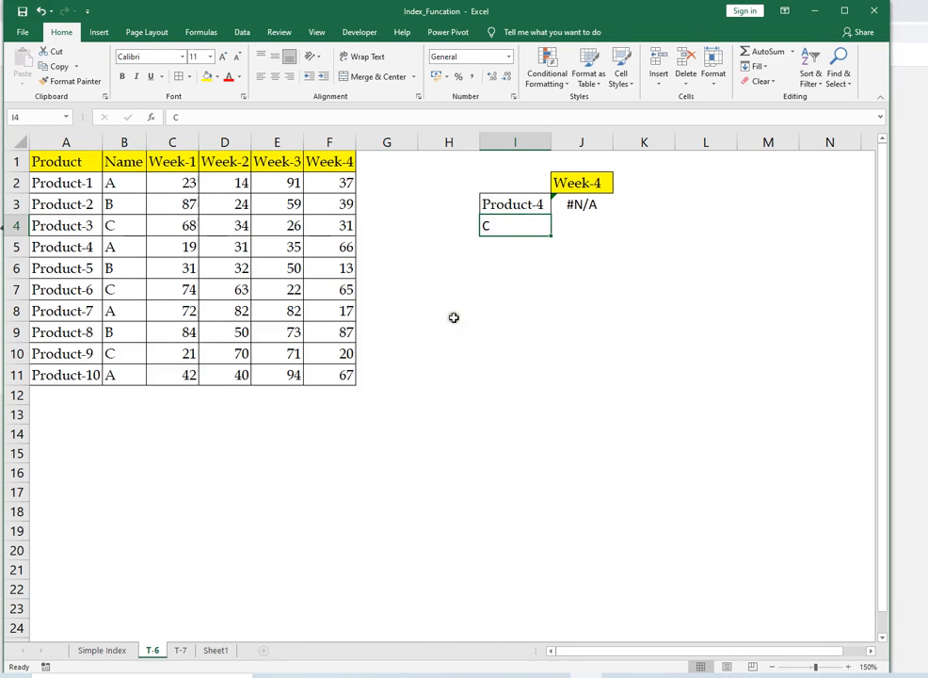
# Step: Examine the product and name pairs in the table, including the rows for Product-4, Product-7 and Product-8
pyautogui.click(75, 247)
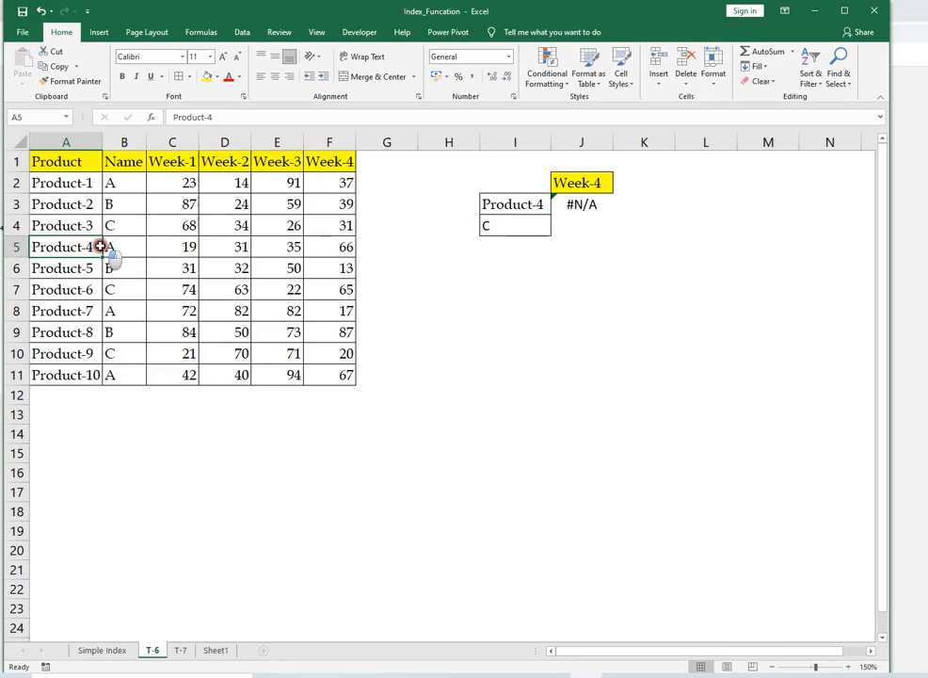
pyautogui.moveTo(85, 315); pyautogui.dragTo(121, 314)
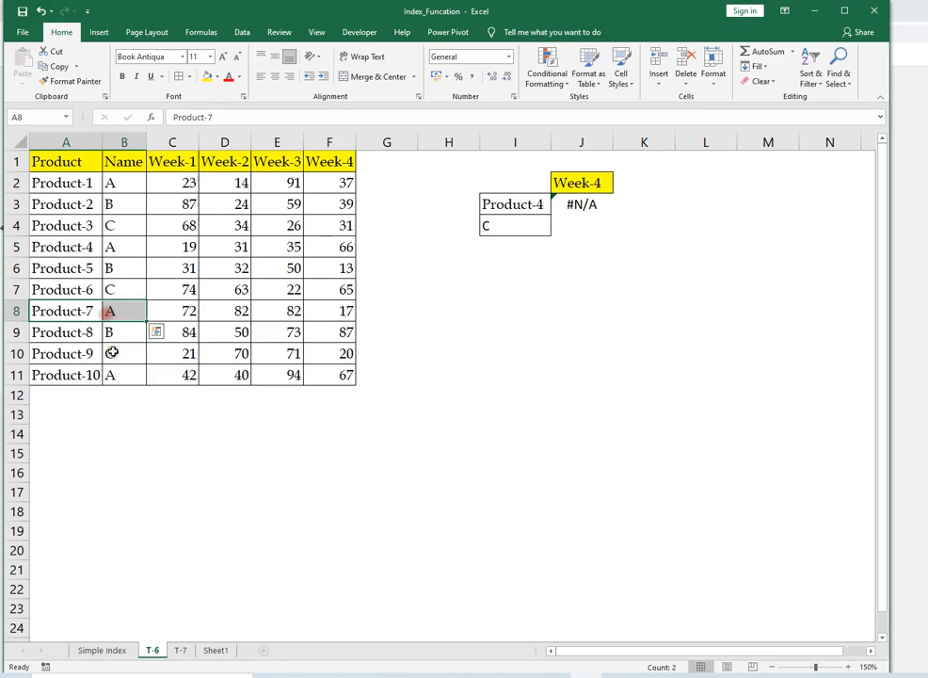
pyautogui.click(92, 246)
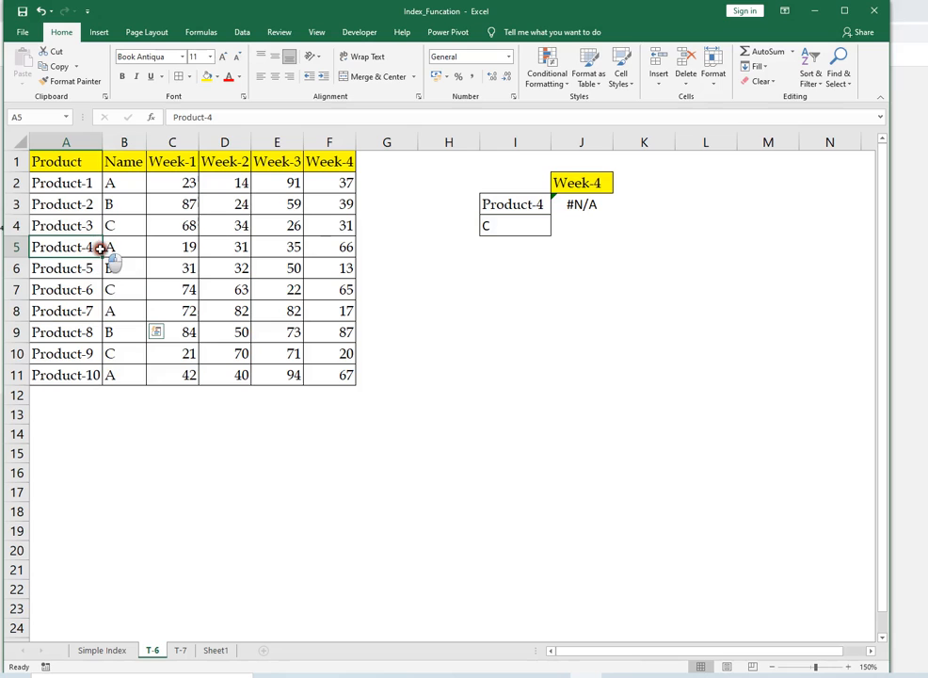
pyautogui.click(123, 251)
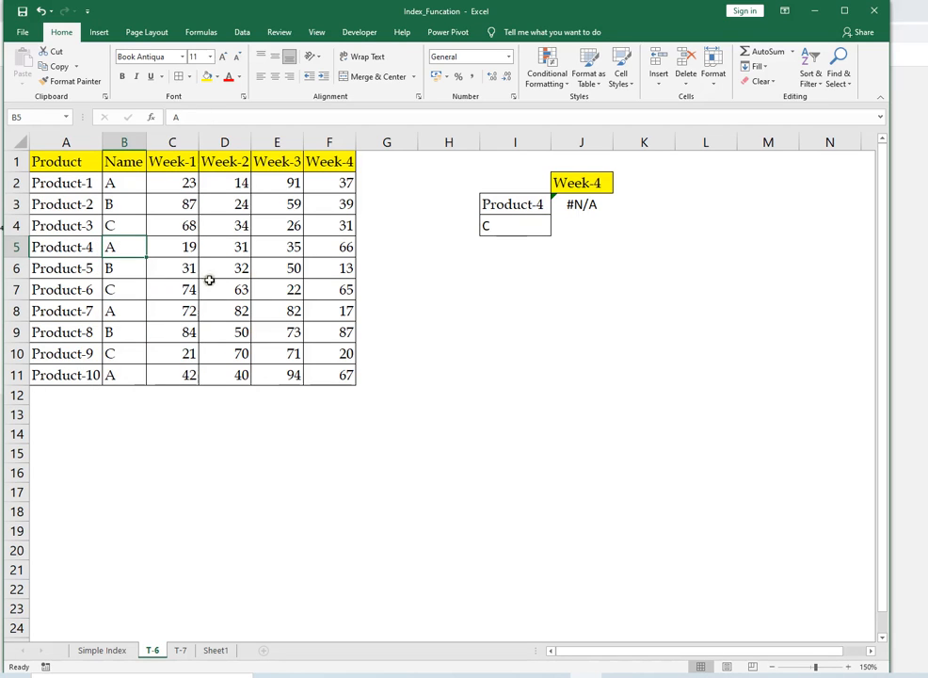
pyautogui.click(83, 332)
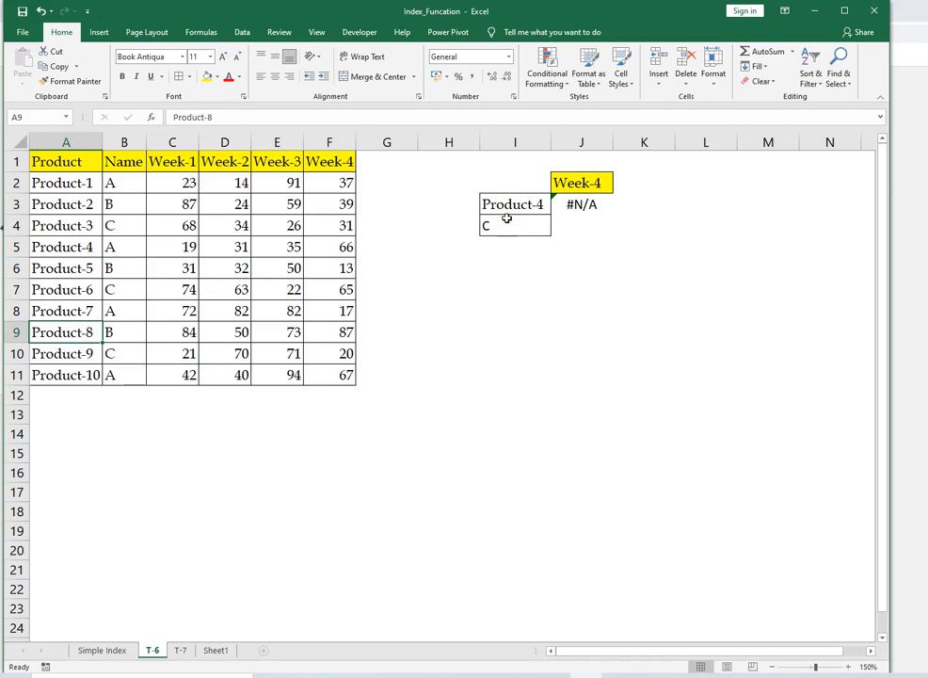
# Step: Change the lookup criteria to Product-8 in I3 and name B in I4
pyautogui.press('Up')
pyautogui.press('Right')
pyautogui.press('Right')
pyautogui.press('Right')
pyautogui.press('Up')
pyautogui.press('Up')
pyautogui.press('Up')
pyautogui.press('Up')
pyautogui.press('Up')
pyautogui.press('Right')
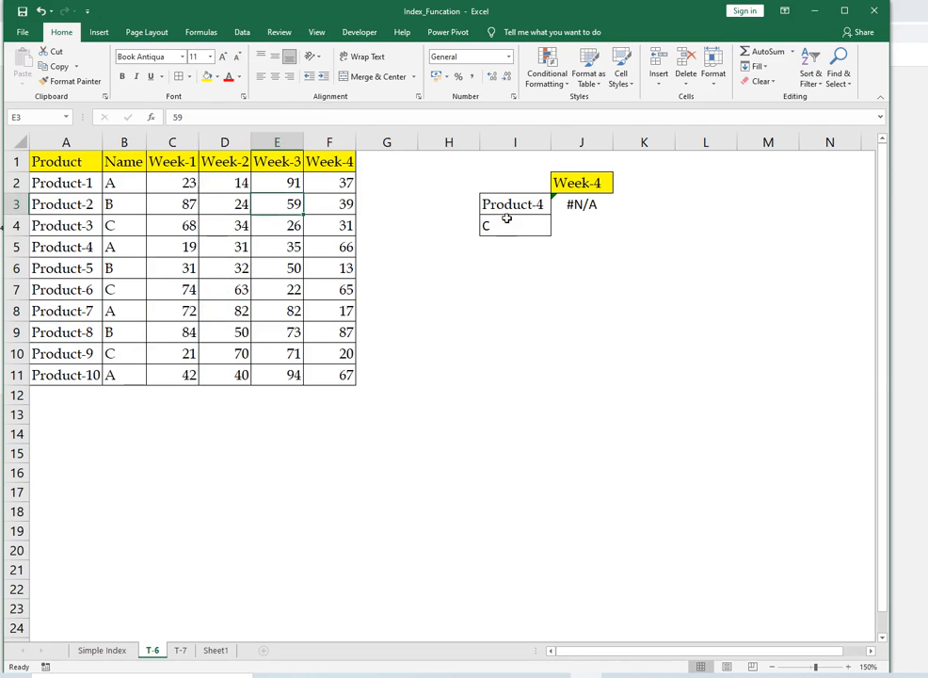
pyautogui.press('Right')
pyautogui.press('Right')
pyautogui.press('Right')
pyautogui.press('Right')
pyautogui.press('F2')
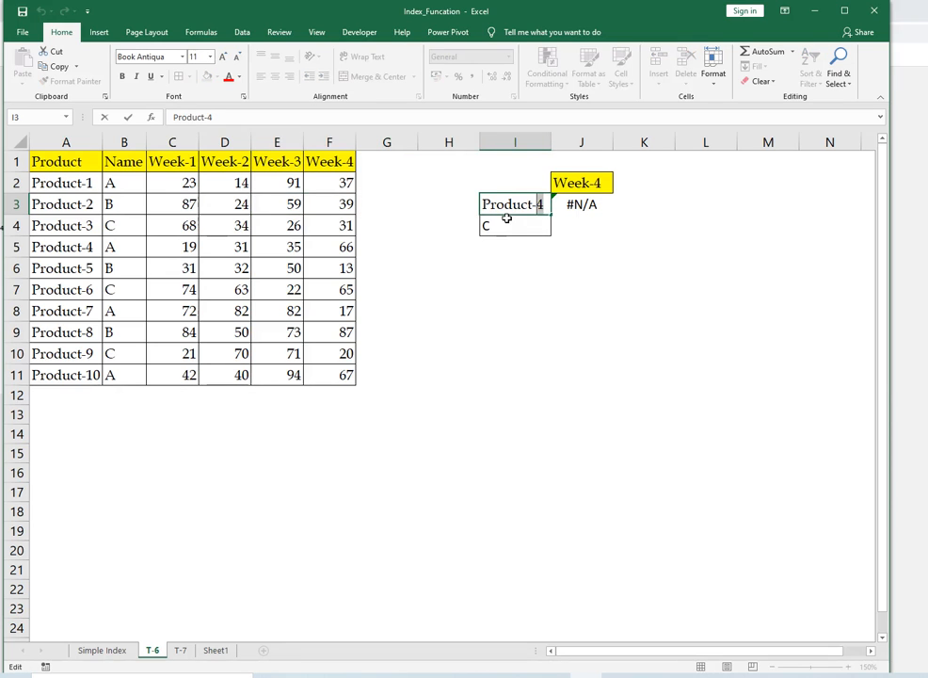
pyautogui.write('8')
pyautogui.press('Return')
pyautogui.write('B')
pyautogui.press('Return')
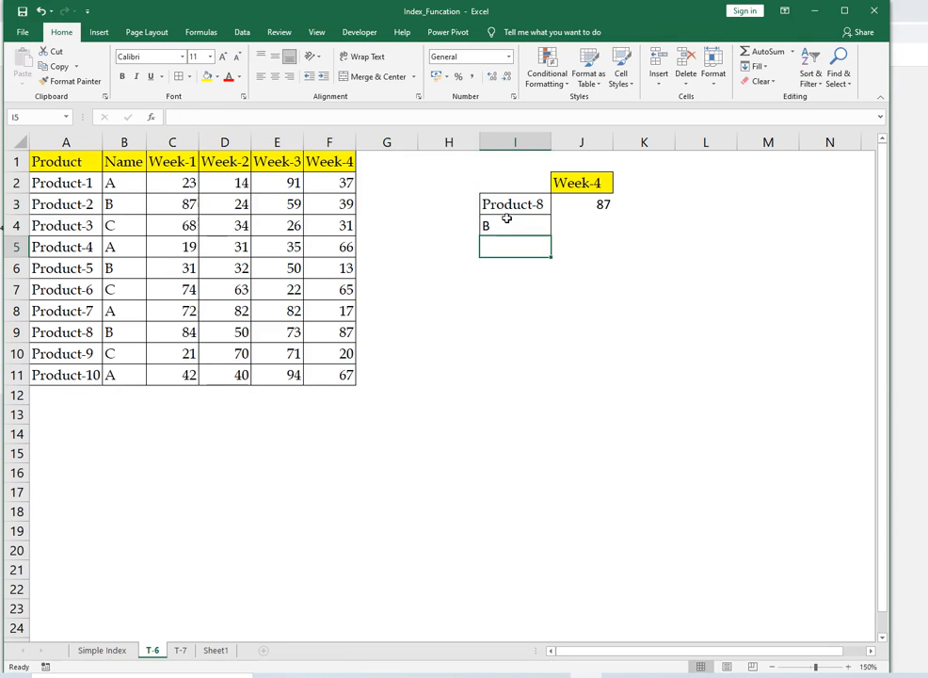
pyautogui.press('Up')
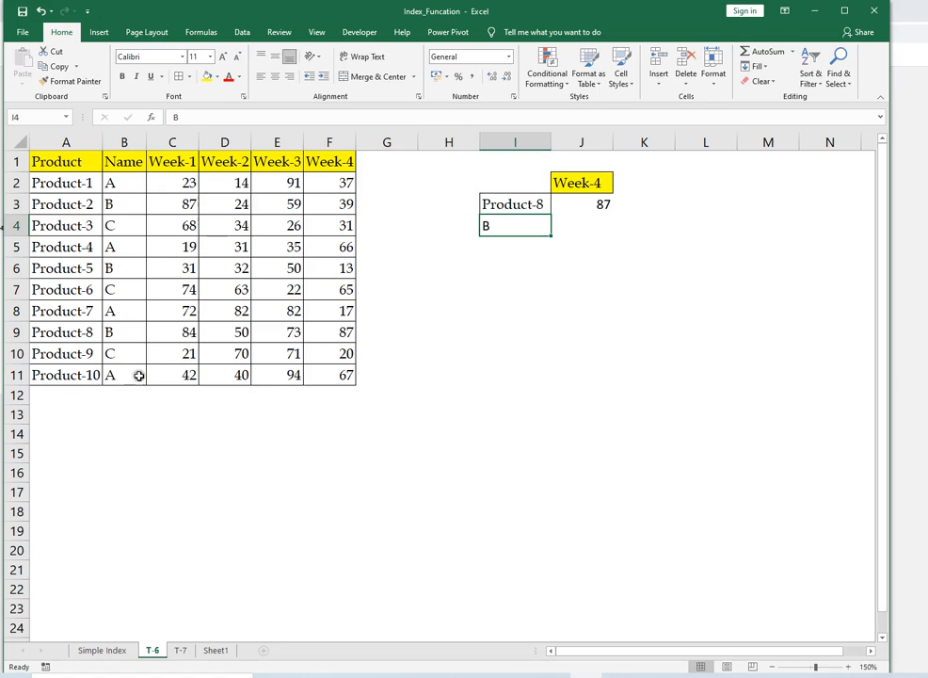
# Step: Check the J3 formula result against the Week-4 value in the table's Product-8, name B row
pyautogui.click(96, 333)
pyautogui.moveTo(97, 332); pyautogui.dragTo(301, 333)
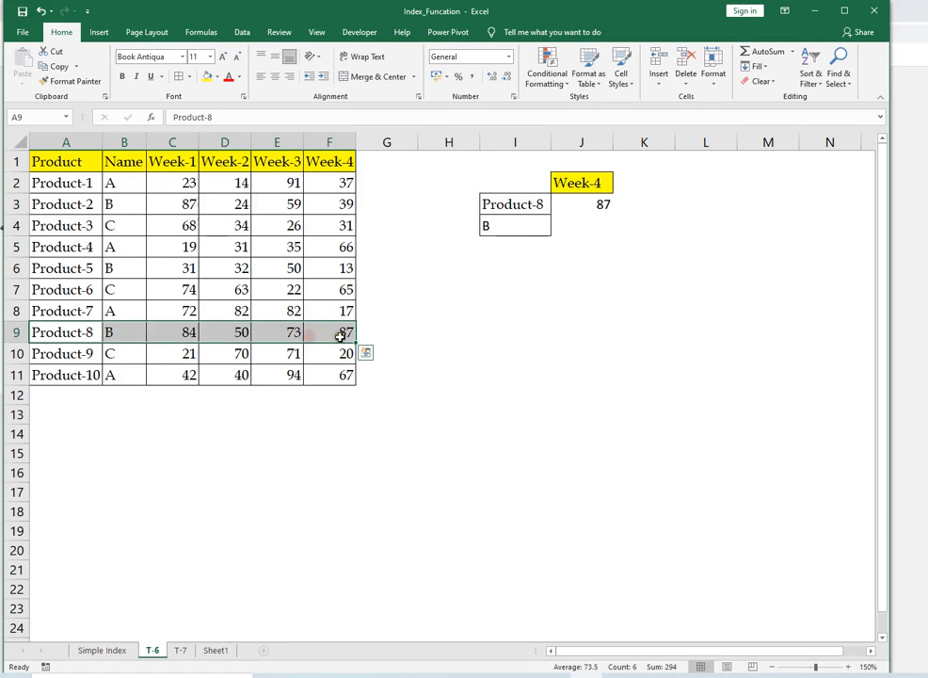
pyautogui.click(311, 333)
pyautogui.click(586, 204)
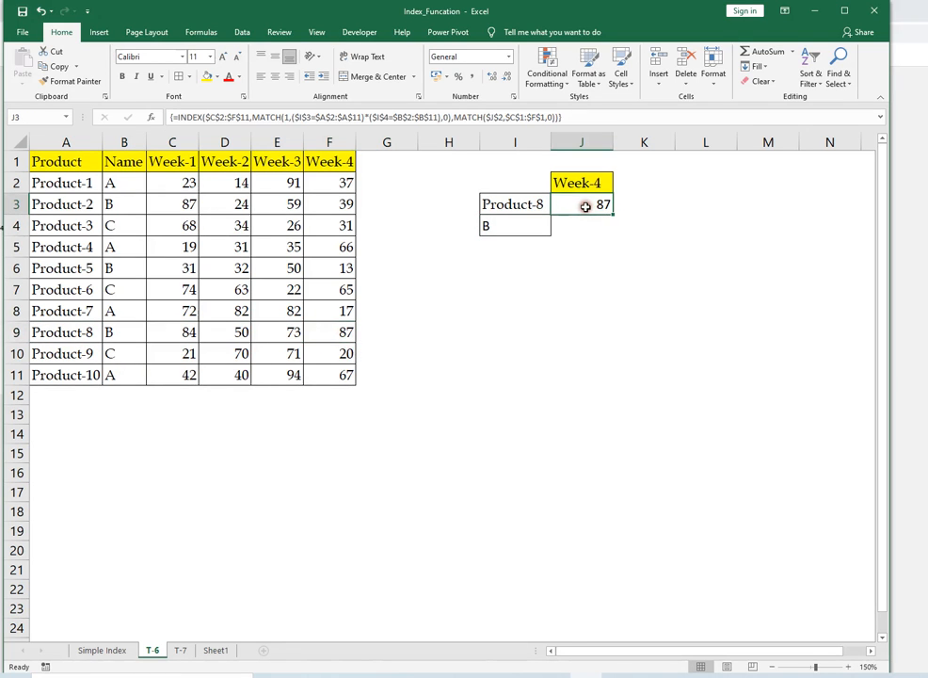
# Step: Review the INDEX topic list on the Simple Index sheet and return to the T-6 sheet
pyautogui.click(89, 649)
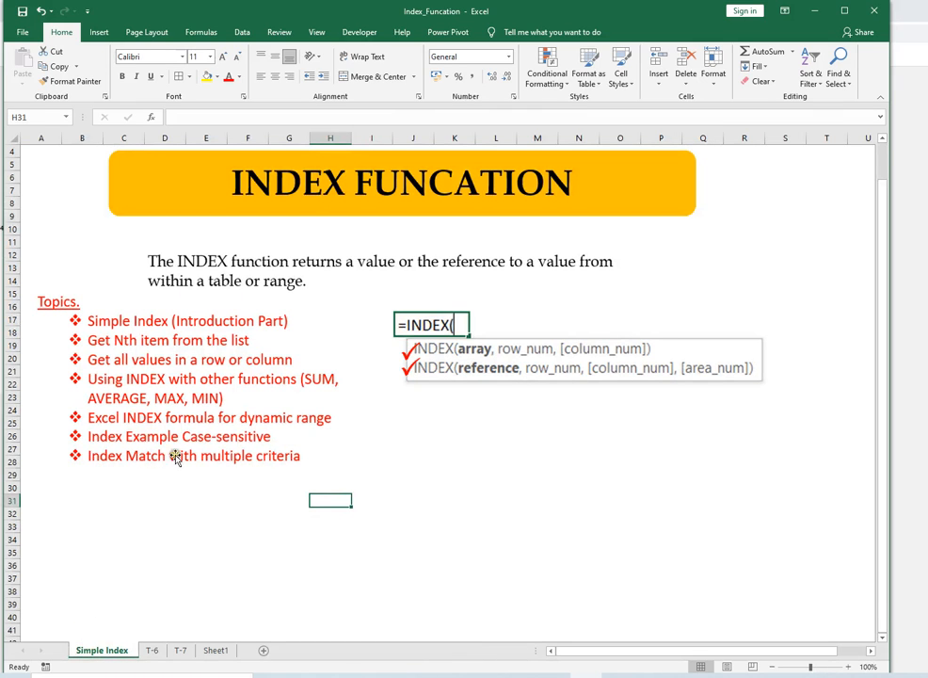
pyautogui.click(151, 649)
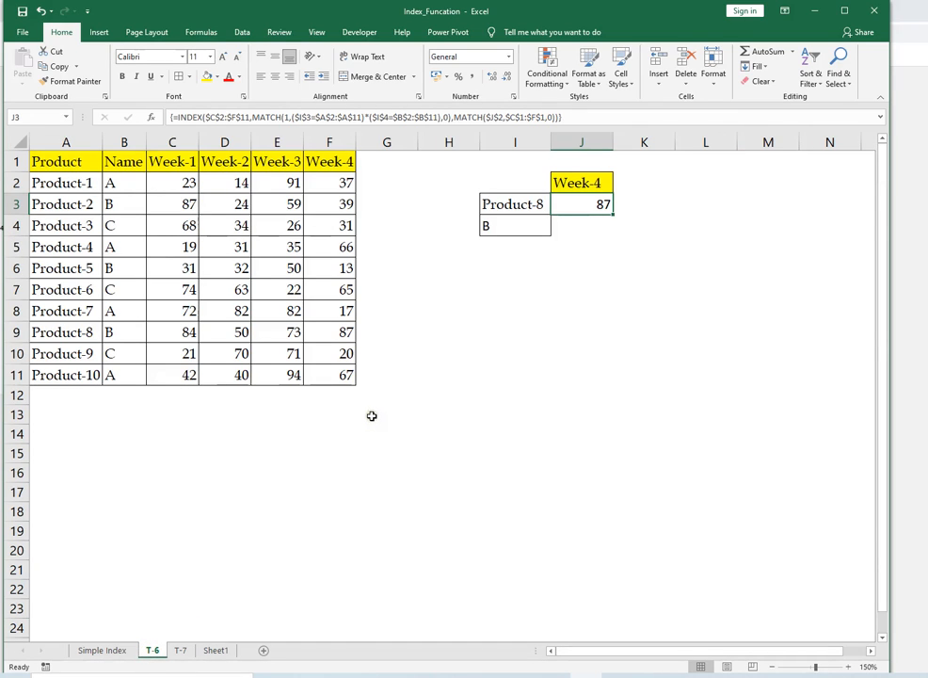